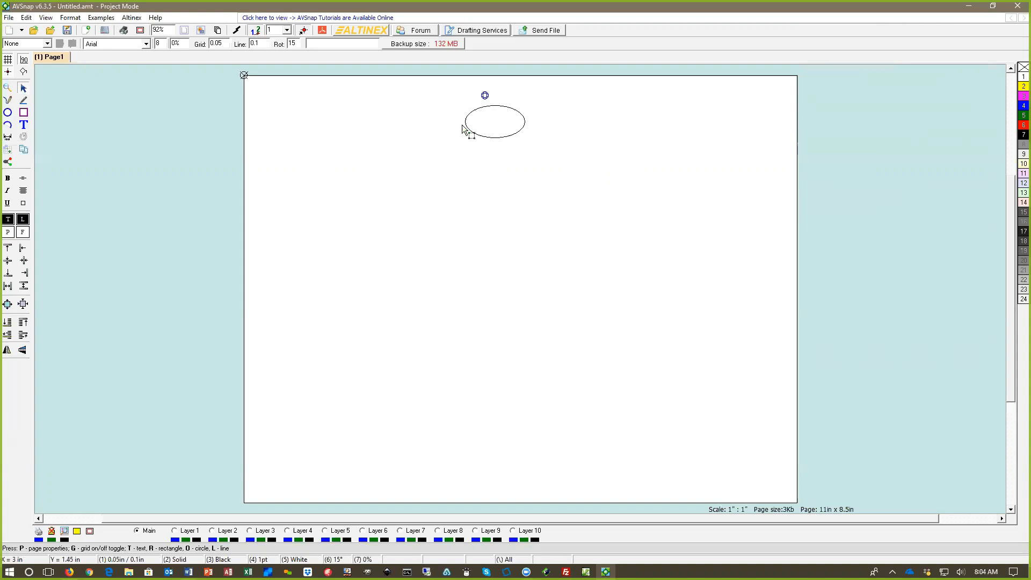
Step: Replace the existing oval with a new mind map root node and position it near the page's top centre
drag(505, 107, 530, 105)
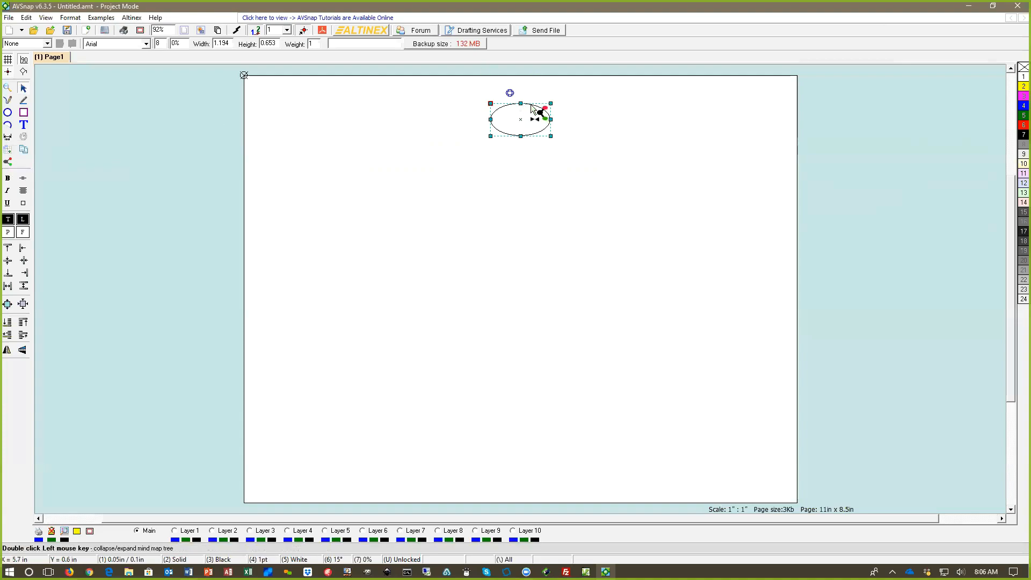
key(Delete)
click(8, 162)
click(510, 130)
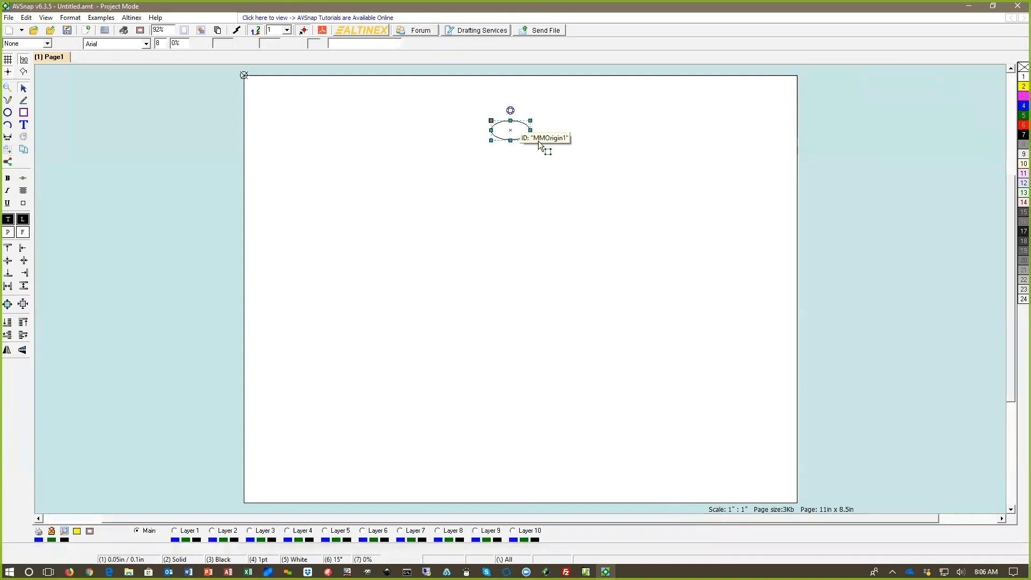
drag(516, 121, 521, 109)
click(439, 154)
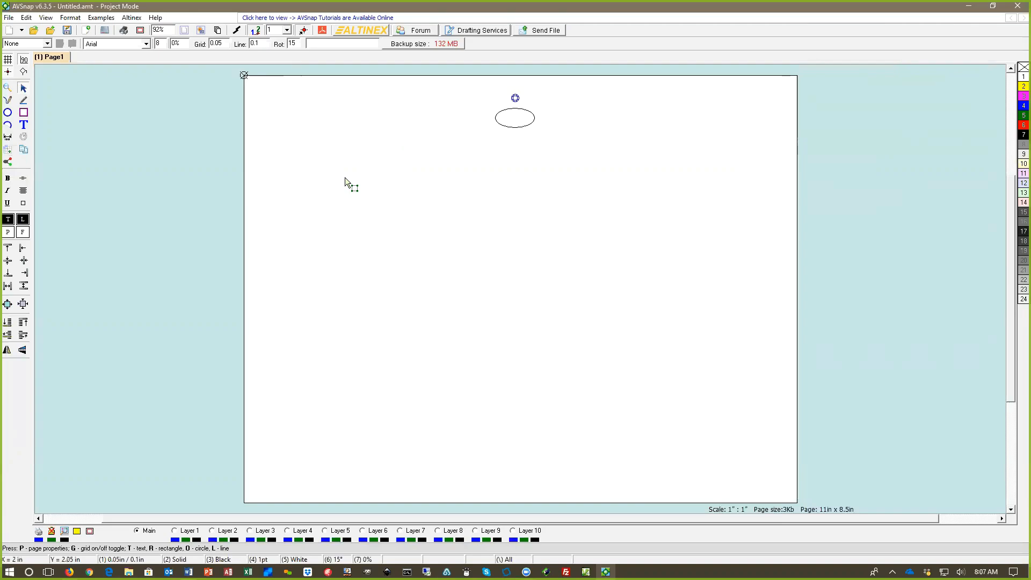
Step: Examine the list of keyboard shortcuts and close it
key(F1)
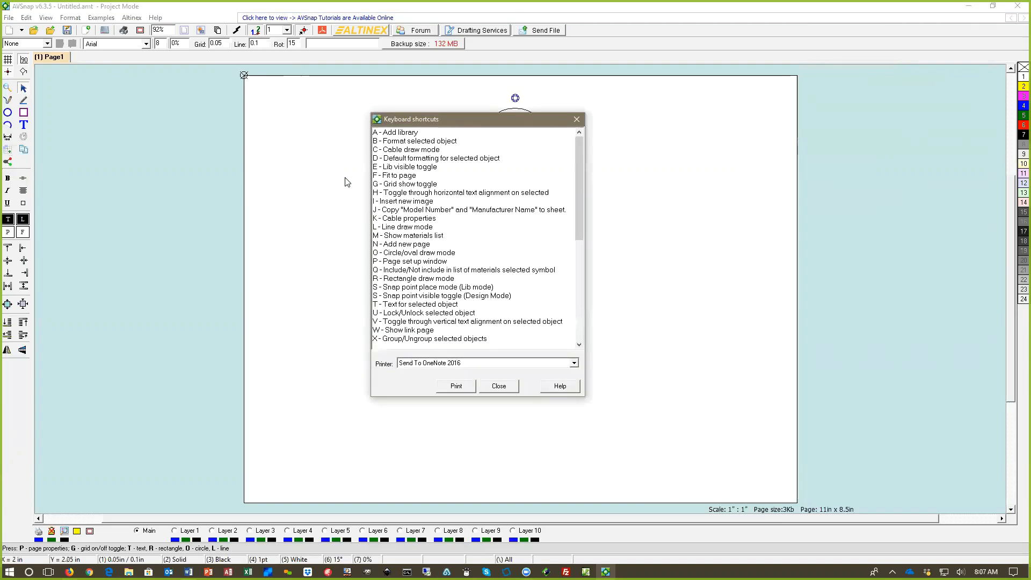
drag(416, 123, 398, 111)
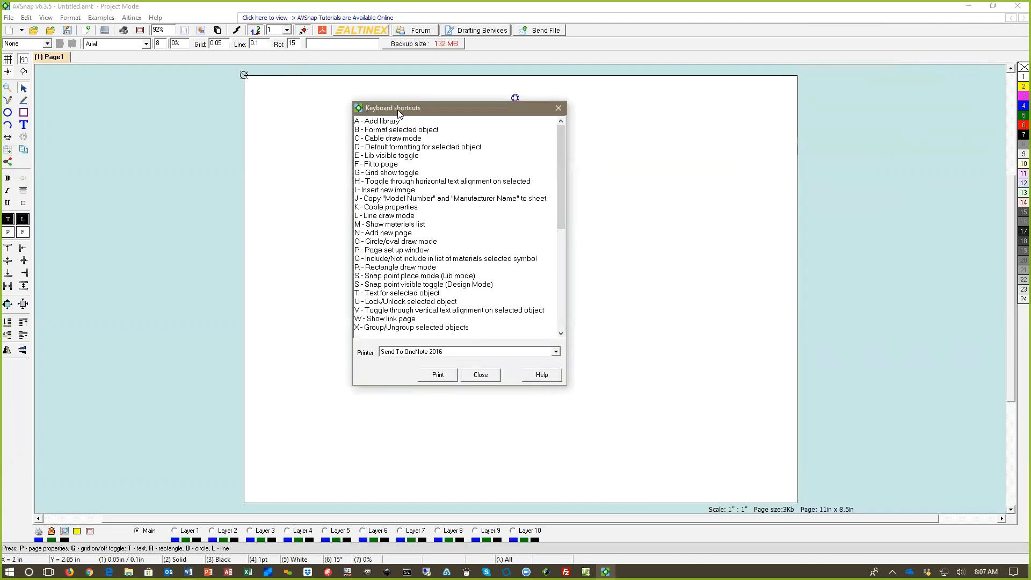
mouse_move(560, 186)
mouse_down()
mouse_move(560, 290)
mouse_move(555, 167)
mouse_up()
click(481, 374)
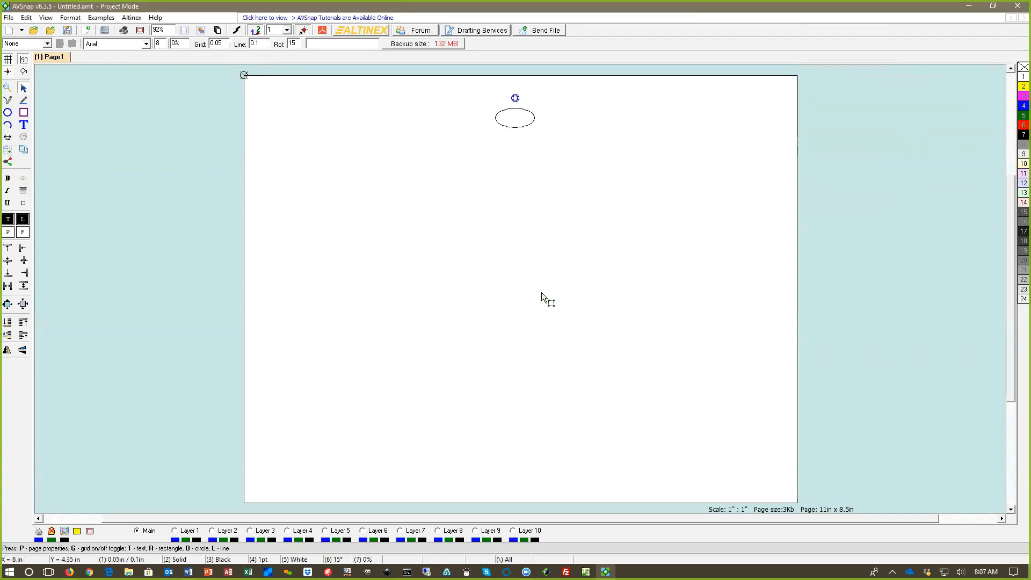
key(a)
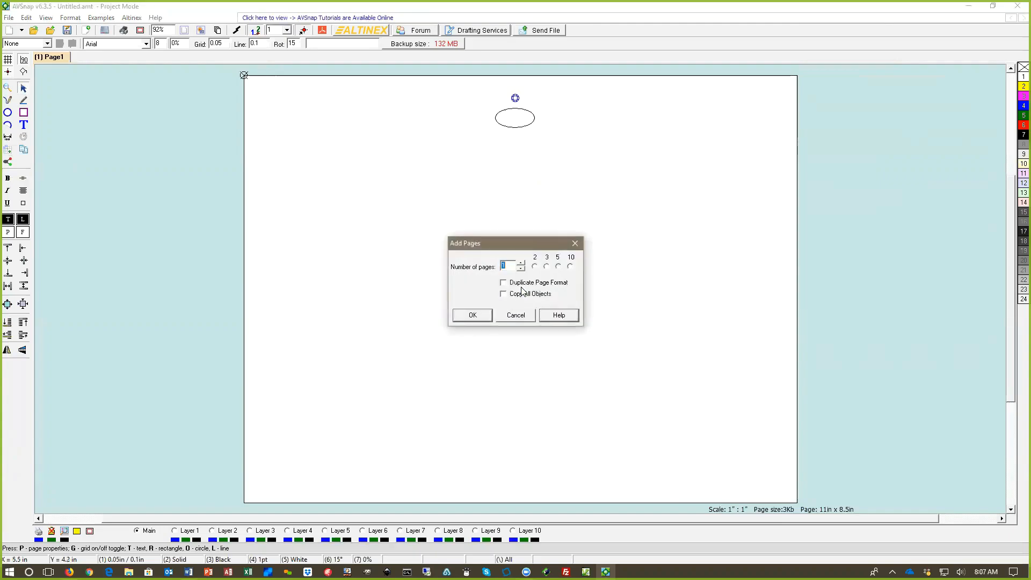
click(570, 247)
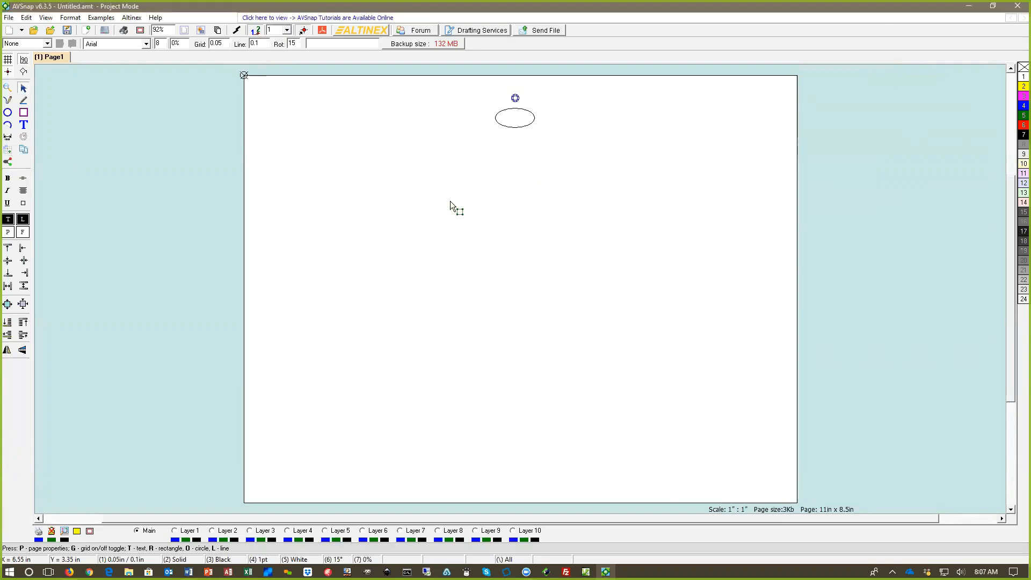
click(8, 18)
click(34, 32)
click(9, 18)
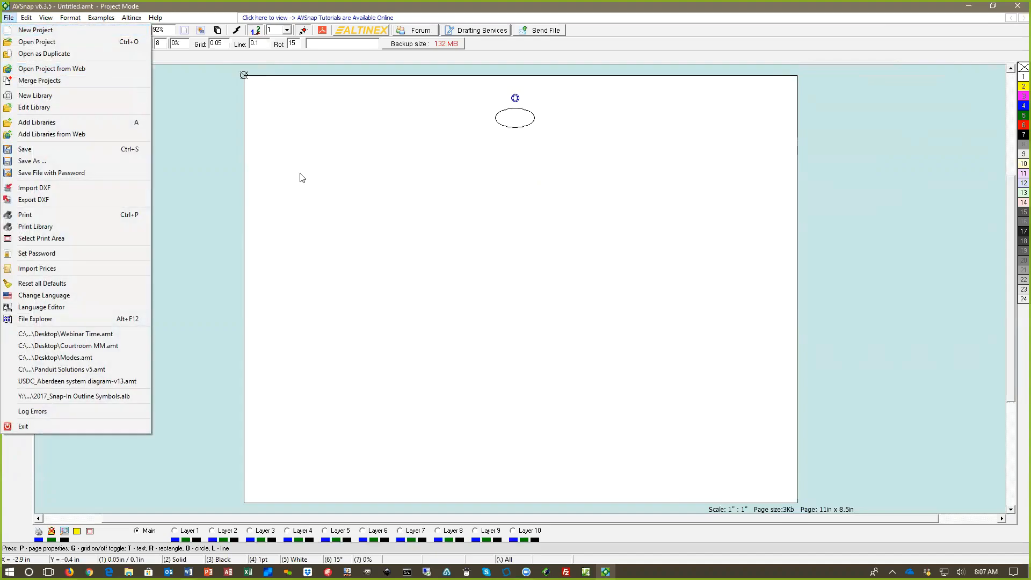
click(402, 215)
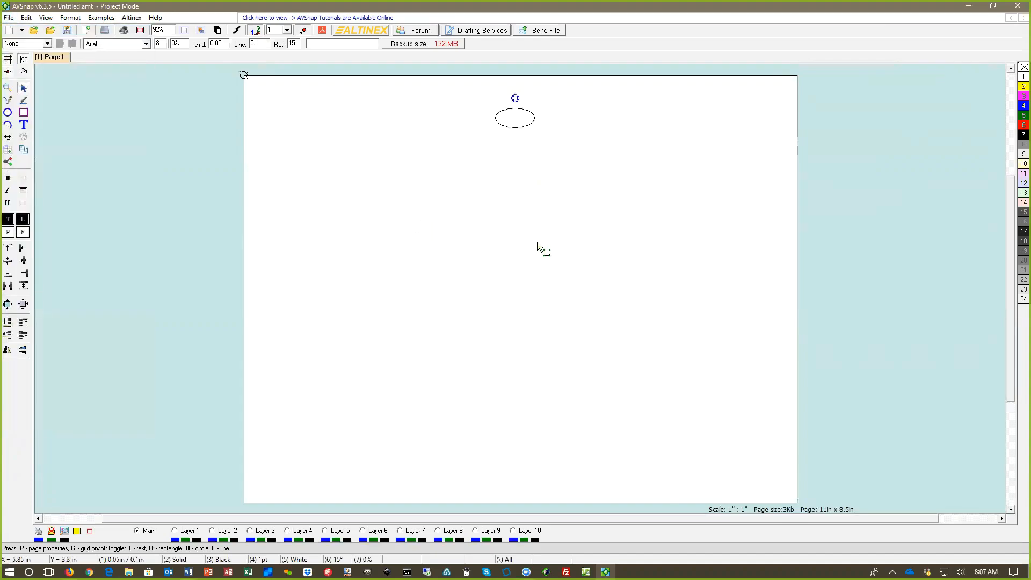
key(p)
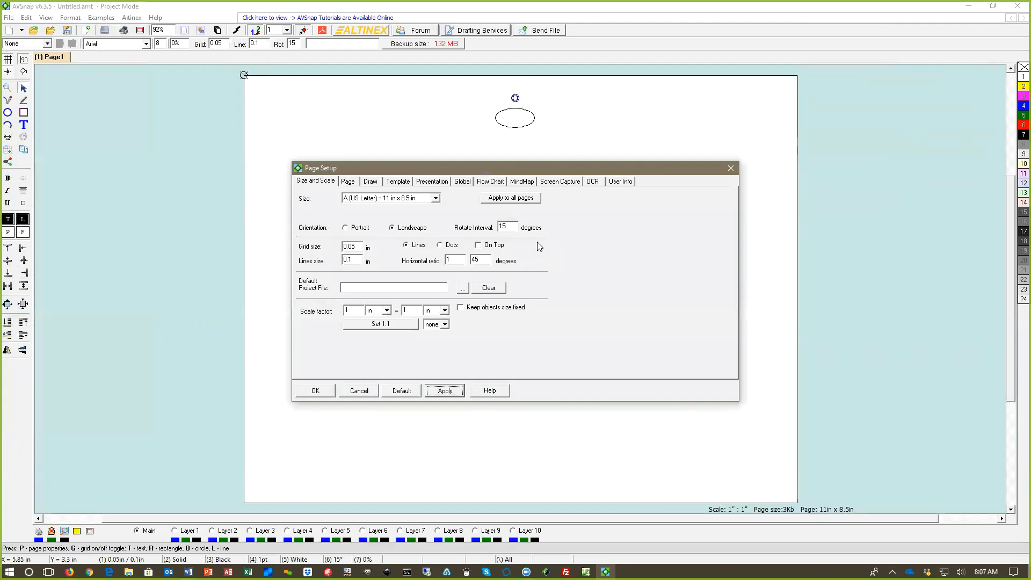
click(729, 167)
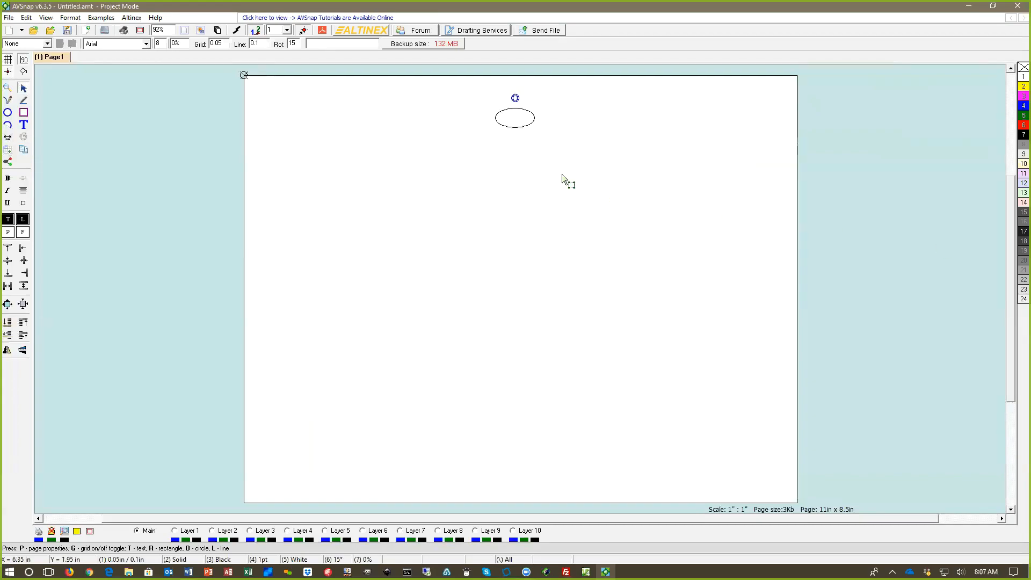
Step: Enlarge the root oval to about 1.05 by 0.55 in and position the mind map origin marker just above it
click(519, 107)
mouse_move(526, 119)
mouse_down()
mouse_move(518, 111)
mouse_move(542, 128)
mouse_up()
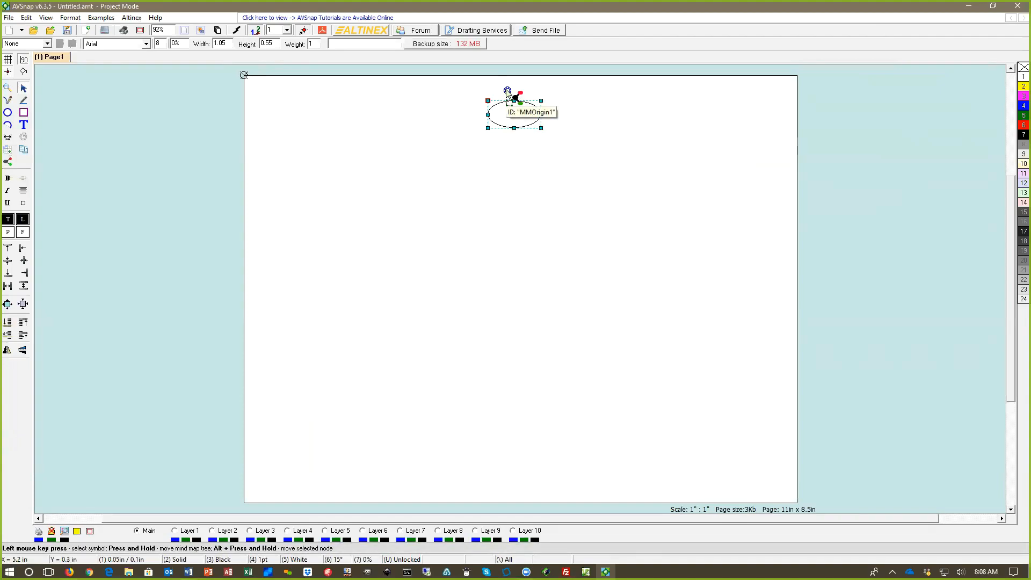
click(548, 99)
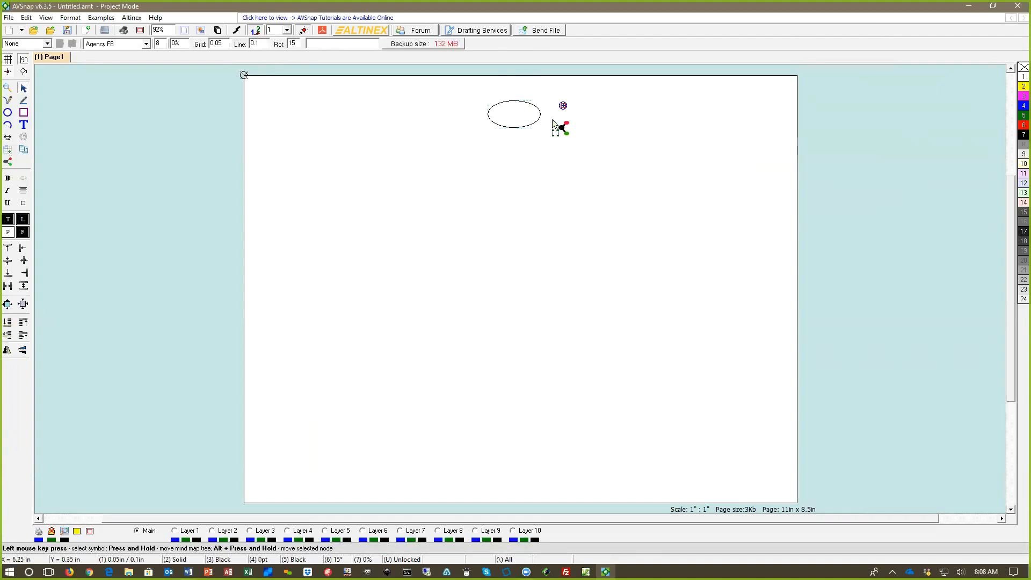
click(518, 102)
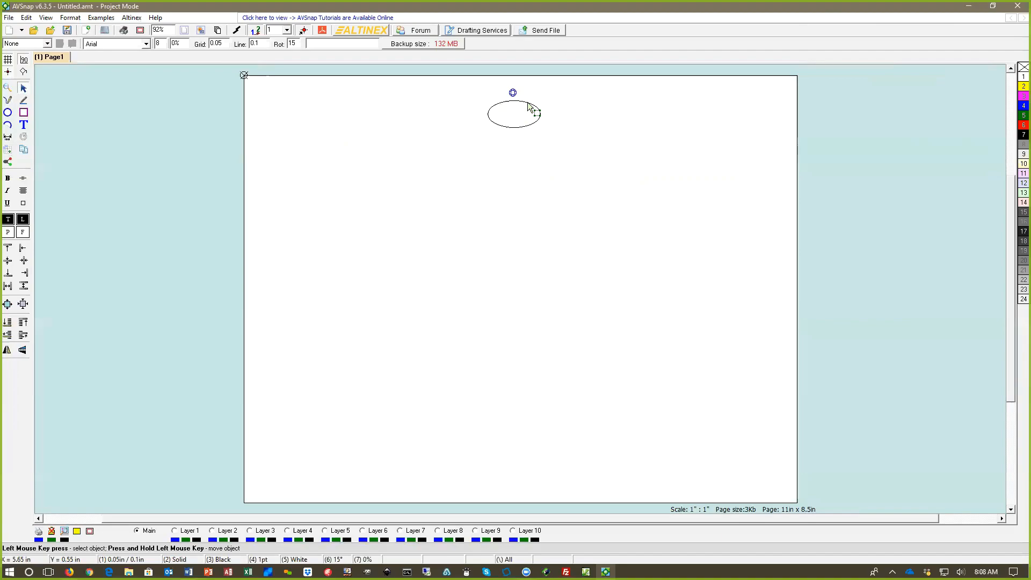
Step: Label the mind map's root node "AVSnap Modes"
click(527, 102)
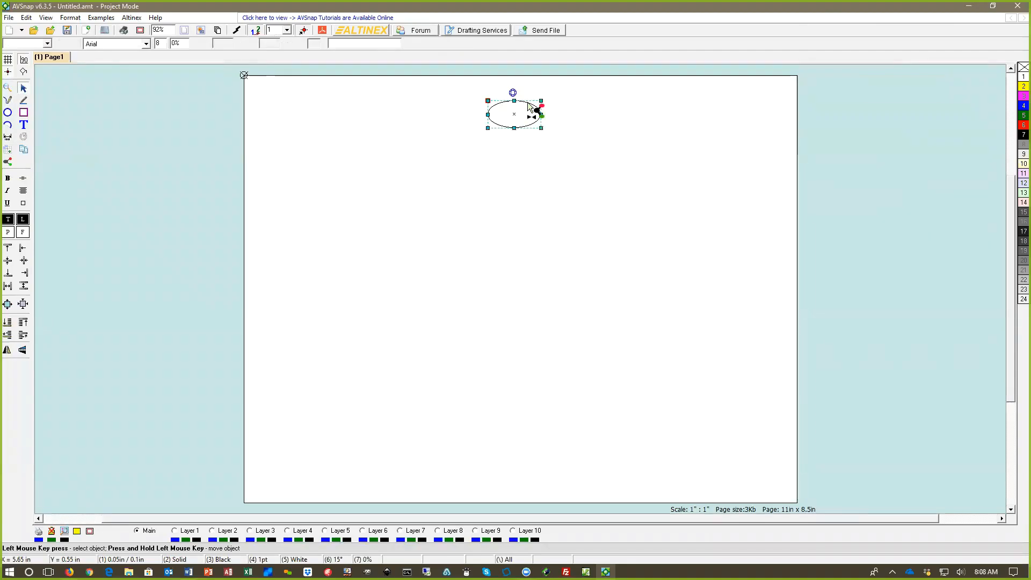
double_click(530, 110)
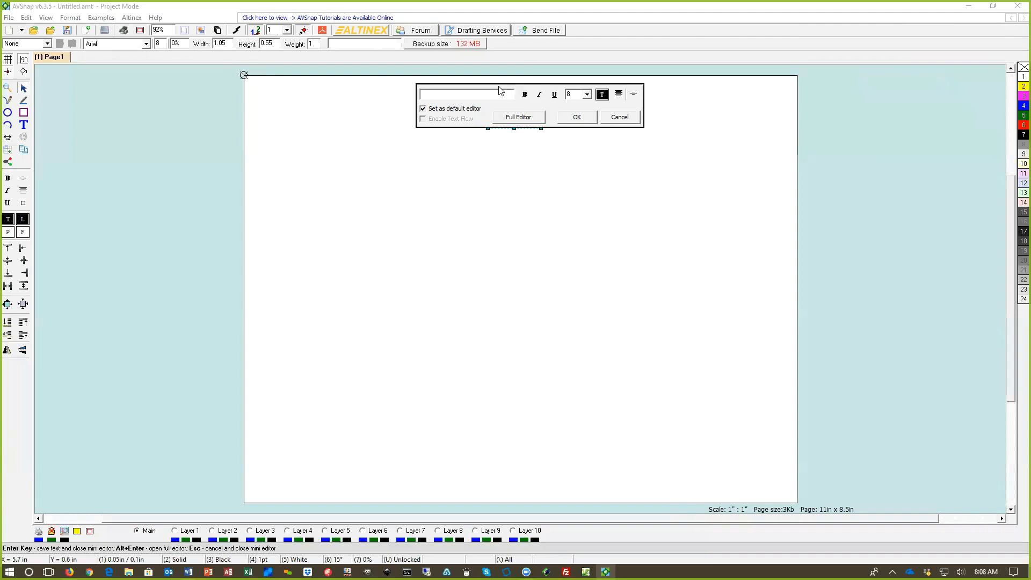
drag(500, 87, 496, 176)
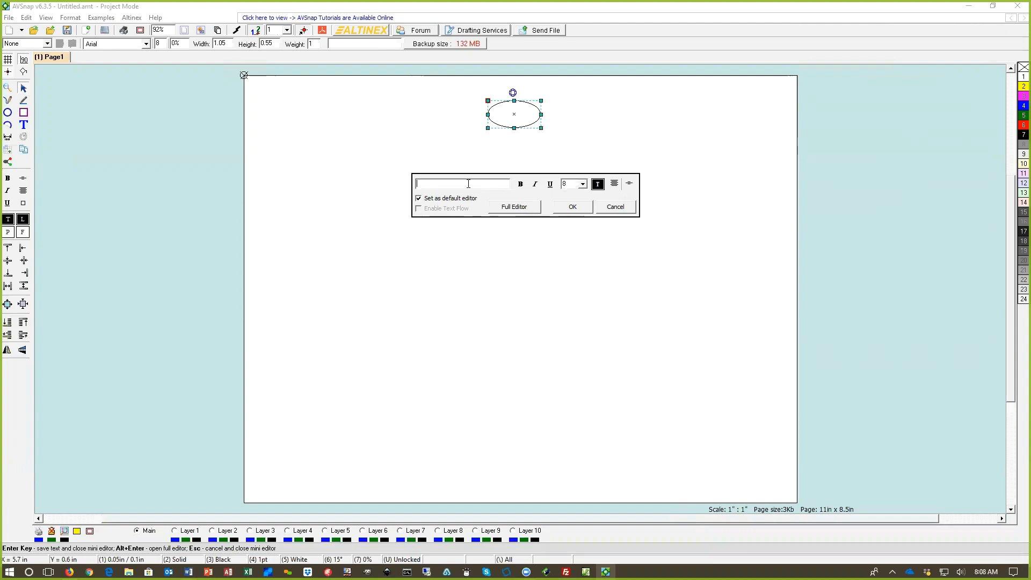
text(AVSnap Modes)
key(Return)
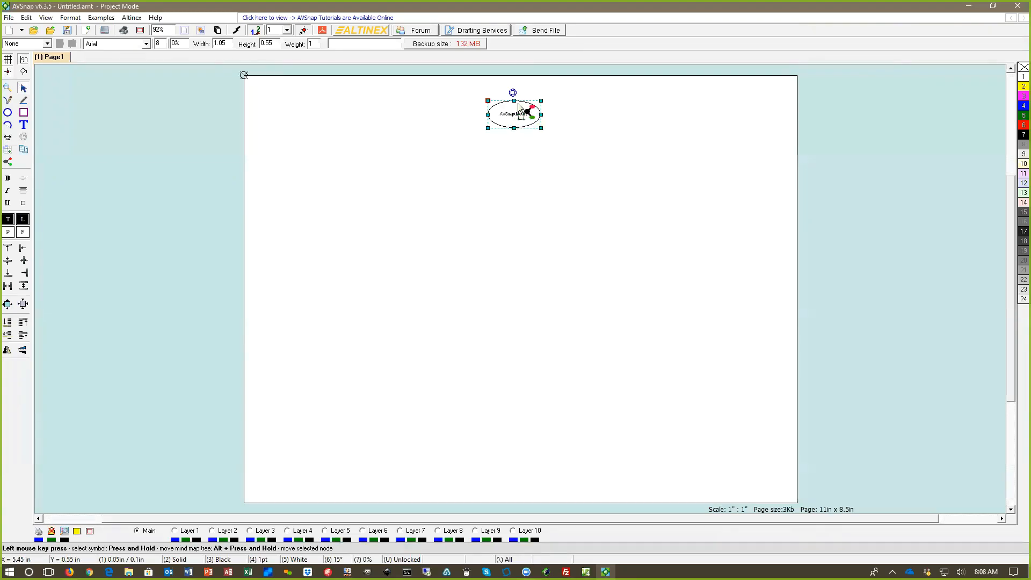
scroll(521, 110, up, 1)
scroll(518, 103, up, 7)
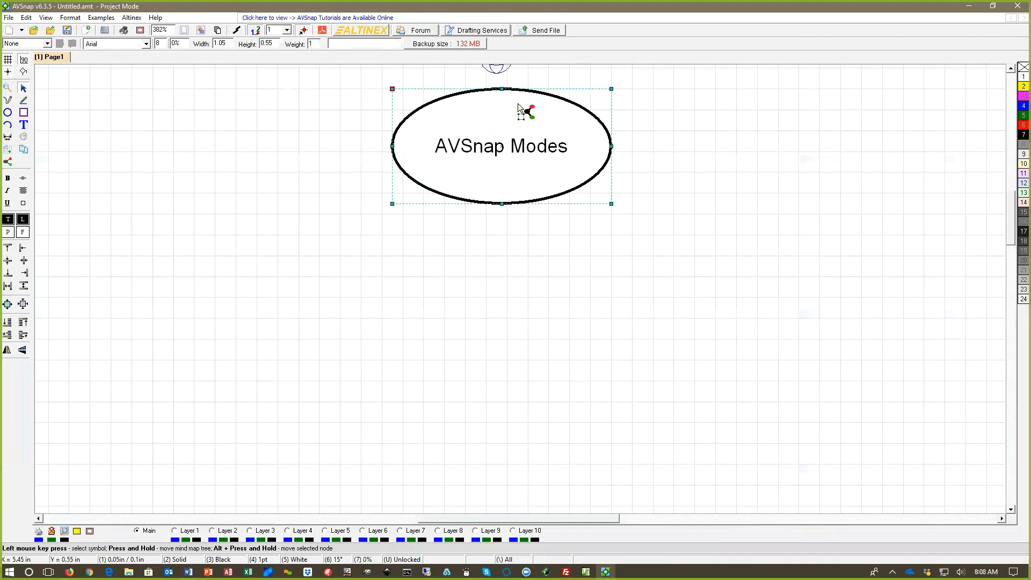
scroll(518, 104, down, 6)
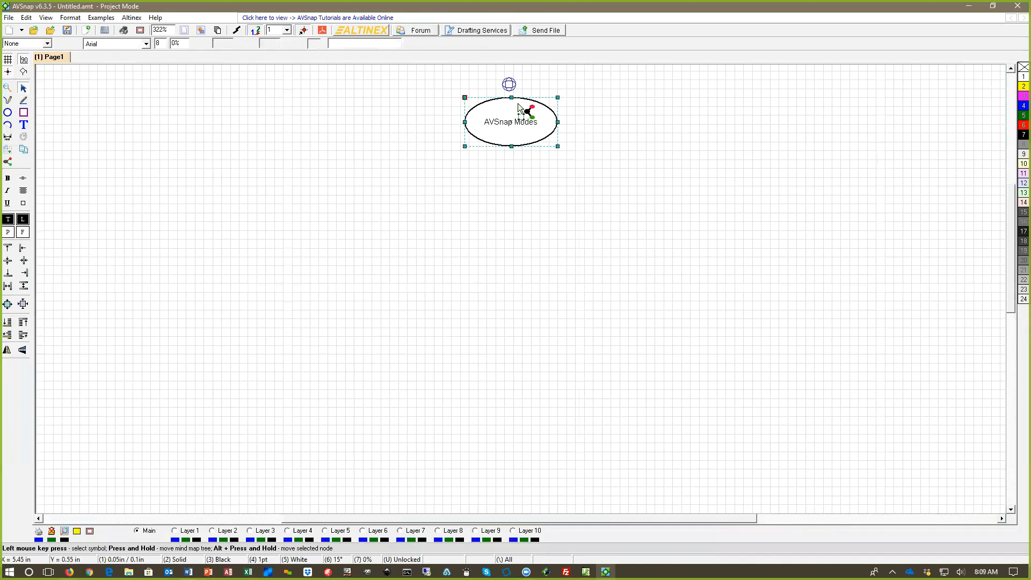
middle_click(515, 168)
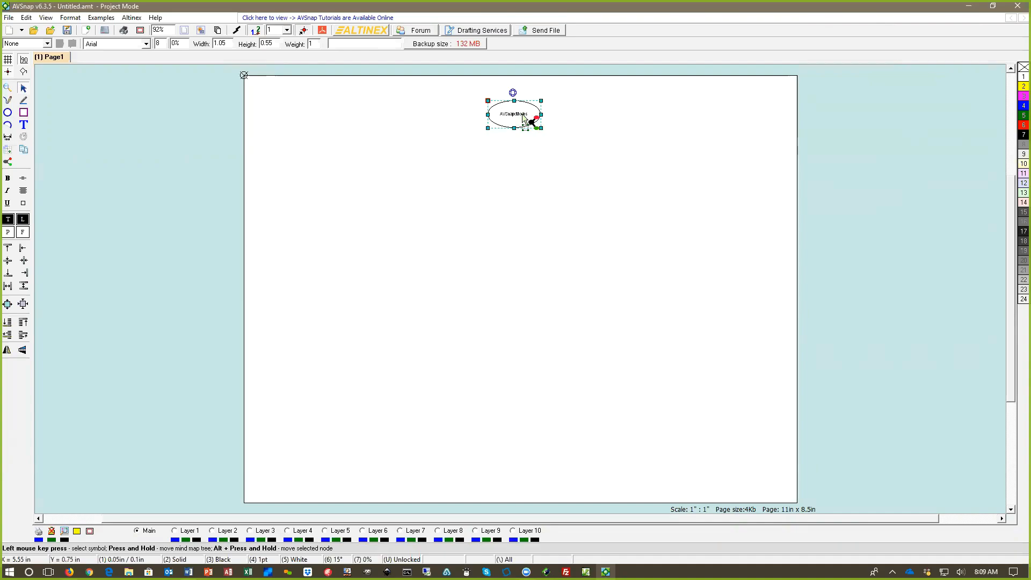
Step: Enable Auto Configure MindMap in the page setup and apply the default level formatting to the mind map
click(552, 201)
double_click(552, 201)
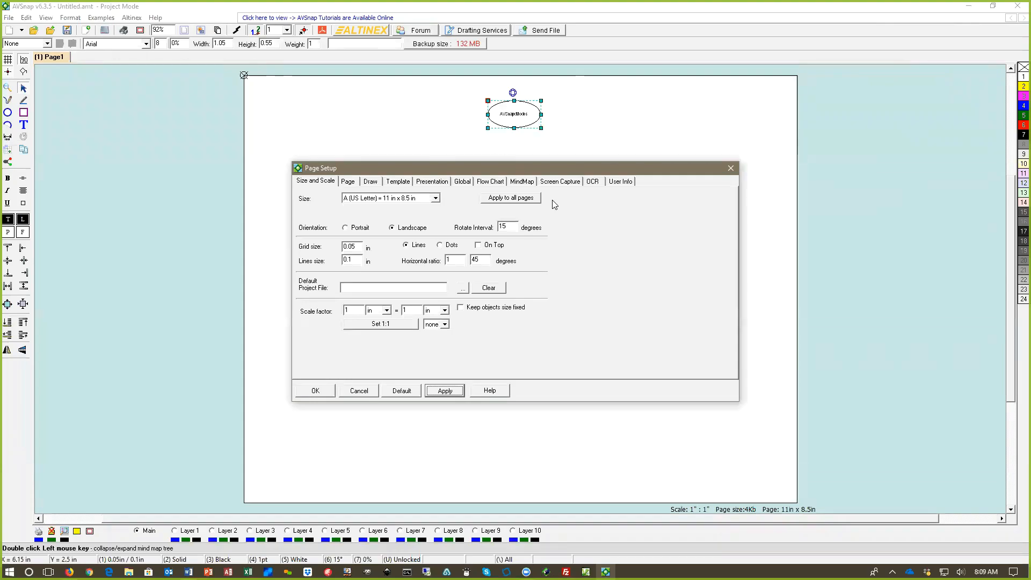
click(522, 181)
click(483, 199)
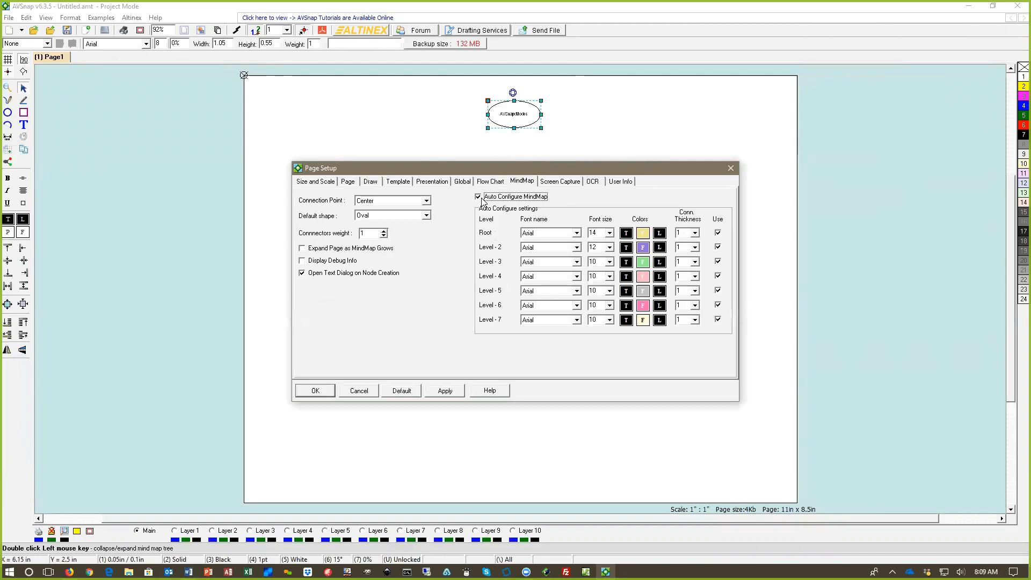
click(445, 391)
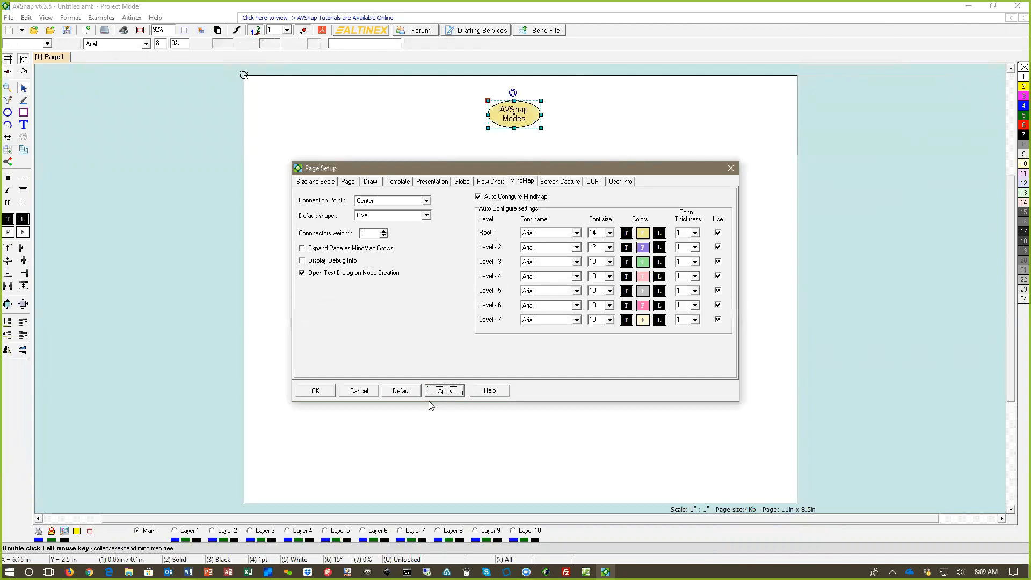
click(330, 391)
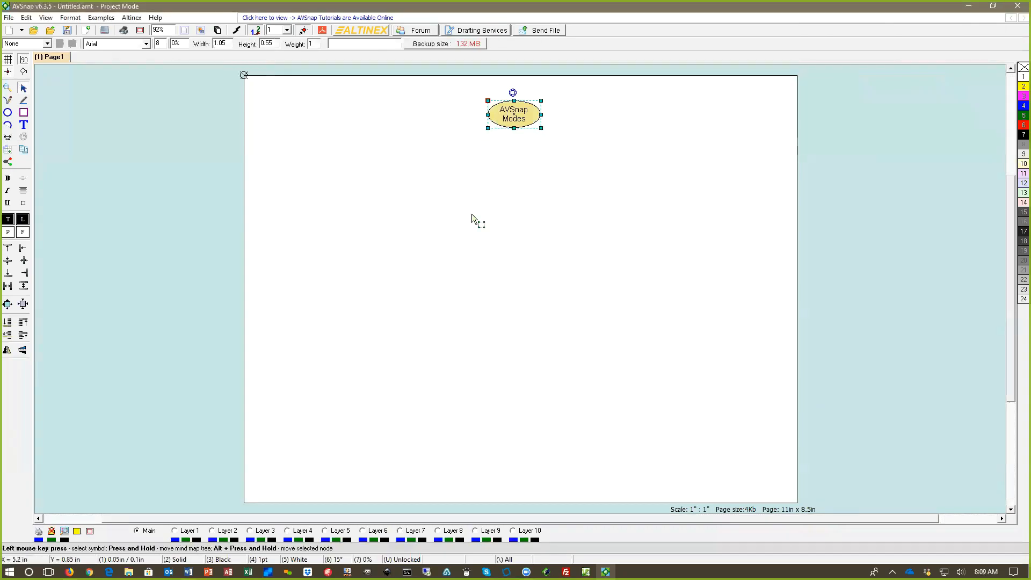
Step: Add a child node labelled "Project Mode" to the AVSnap Modes root and move it to the root's left side
mouse_move(540, 128)
mouse_down()
mouse_move(591, 132)
mouse_move(529, 128)
mouse_move(559, 130)
mouse_move(540, 129)
mouse_up()
click(557, 143)
click(519, 117)
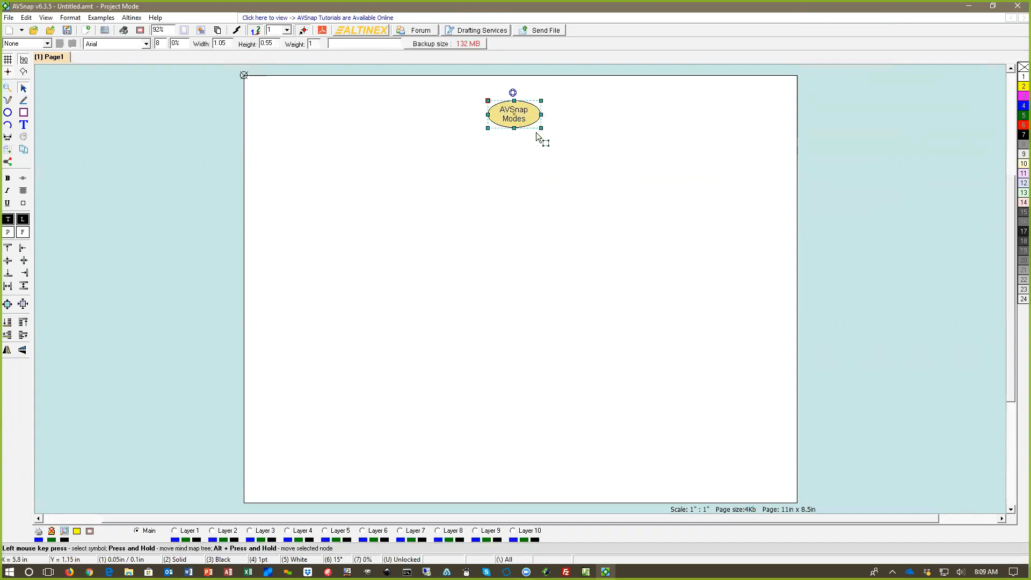
key(Tab)
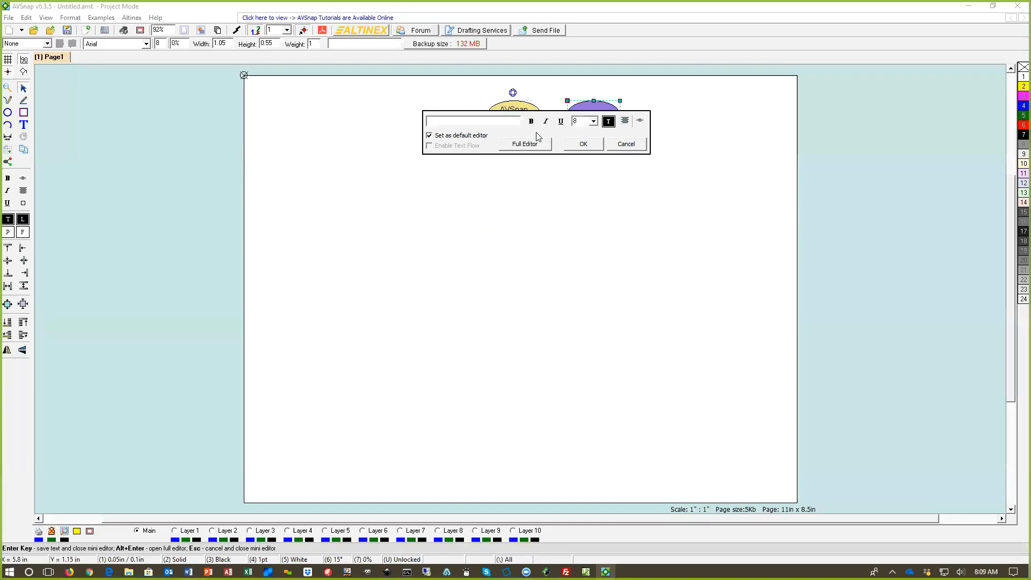
text(Projet)
key(BackSpace)
key(BackSpace)
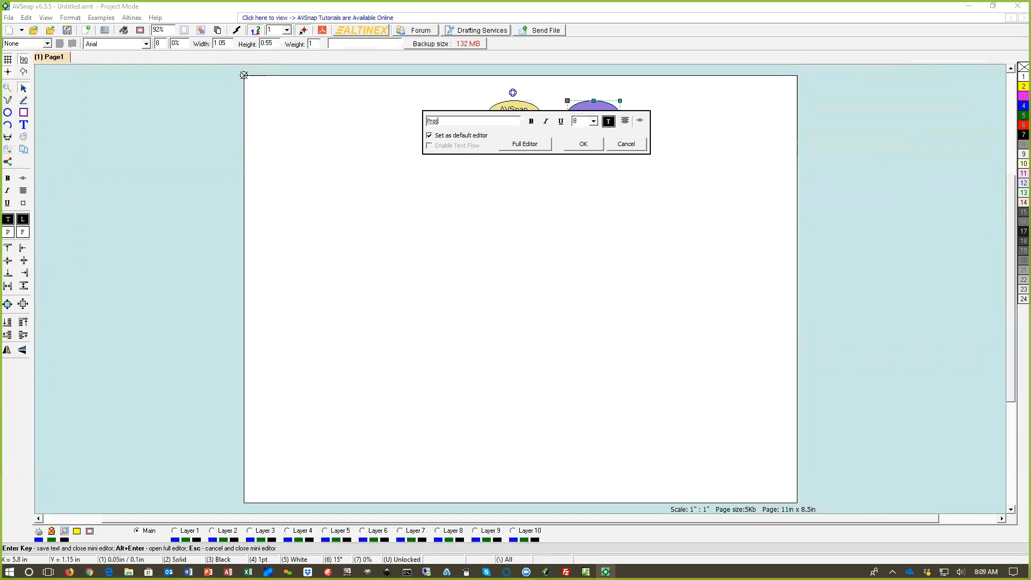
text(ect Mod)
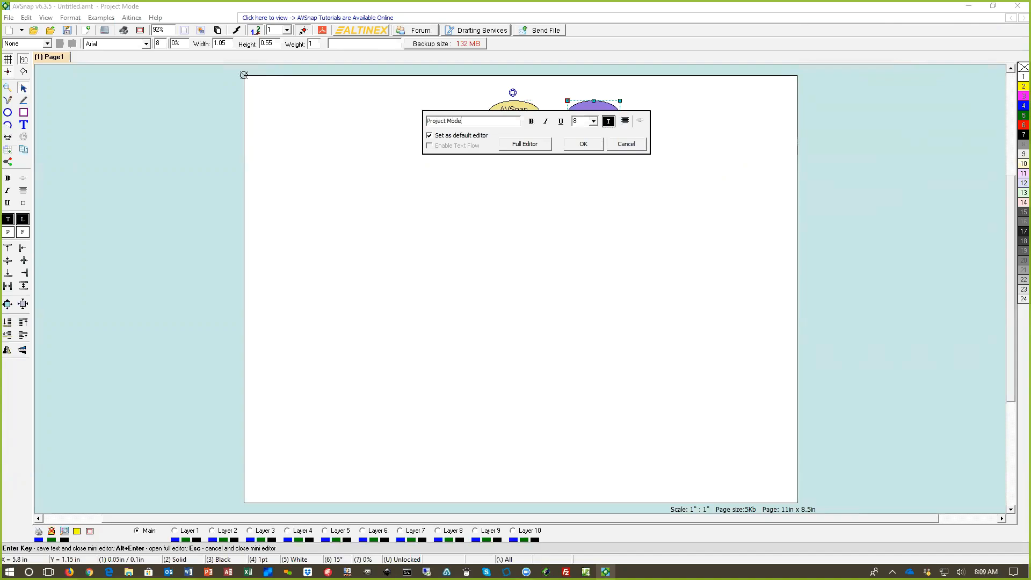
text(e)
key(Return)
drag(587, 124, 421, 136)
Step: Add a "Communication Mode" child node to the AVSnap Modes root and place it below Project Mode, about 1.65 in wide
click(514, 123)
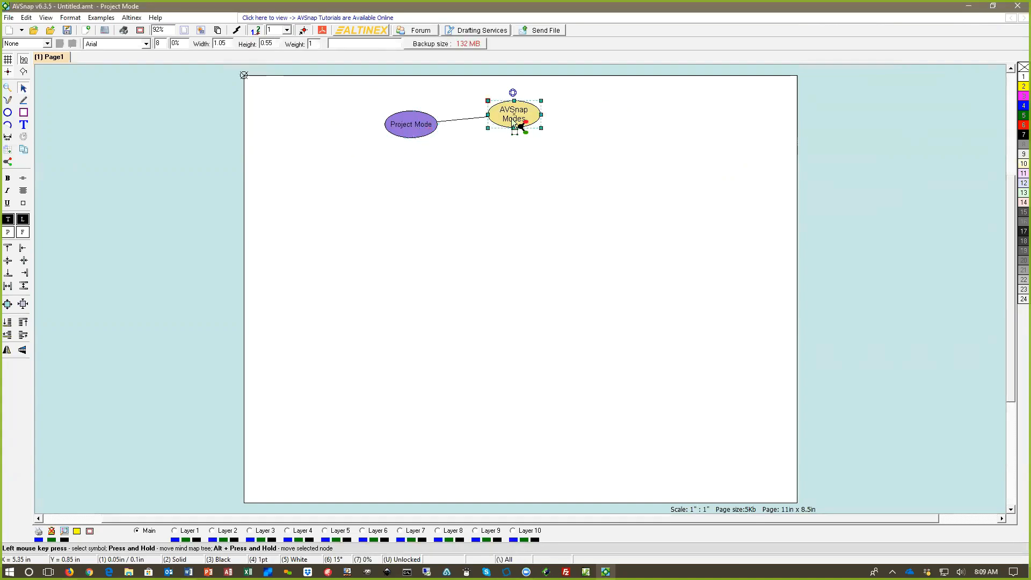
key(Tab)
text(C)
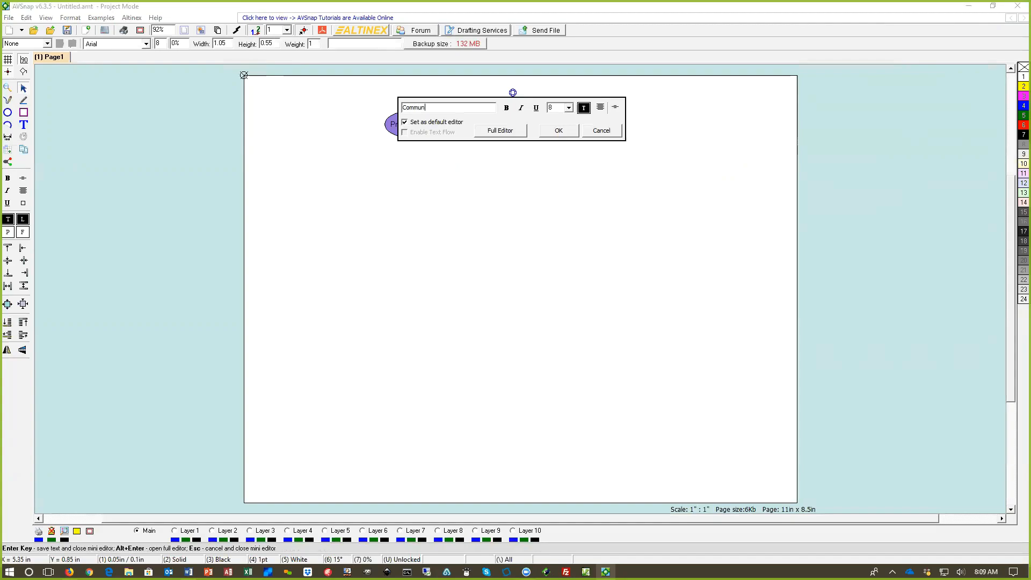
text(ommuncation)
key(BackSpace)
key(BackSpace)
key(BackSpace)
key(BackSpace)
key(BackSpace)
text(icat)
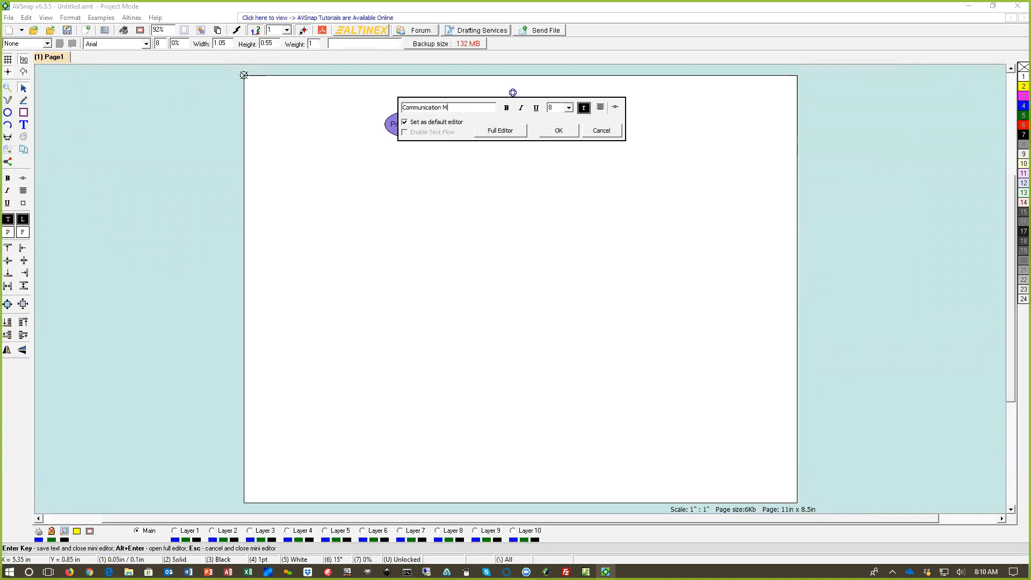
key(Return)
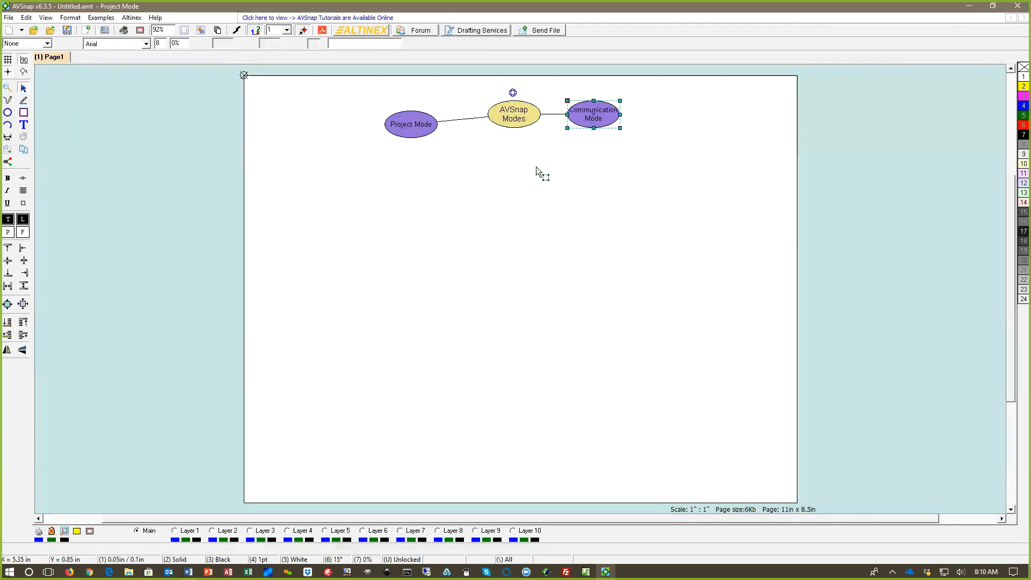
drag(614, 129, 396, 189)
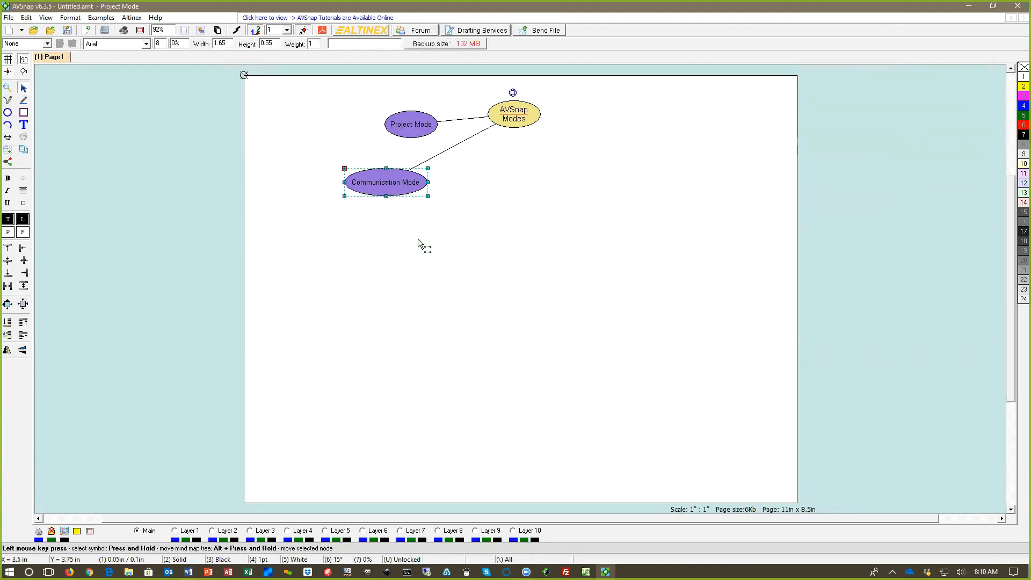
Step: Add a "Presentation Mode" child node to the AVSnap Modes root and place it directly below the root
click(513, 117)
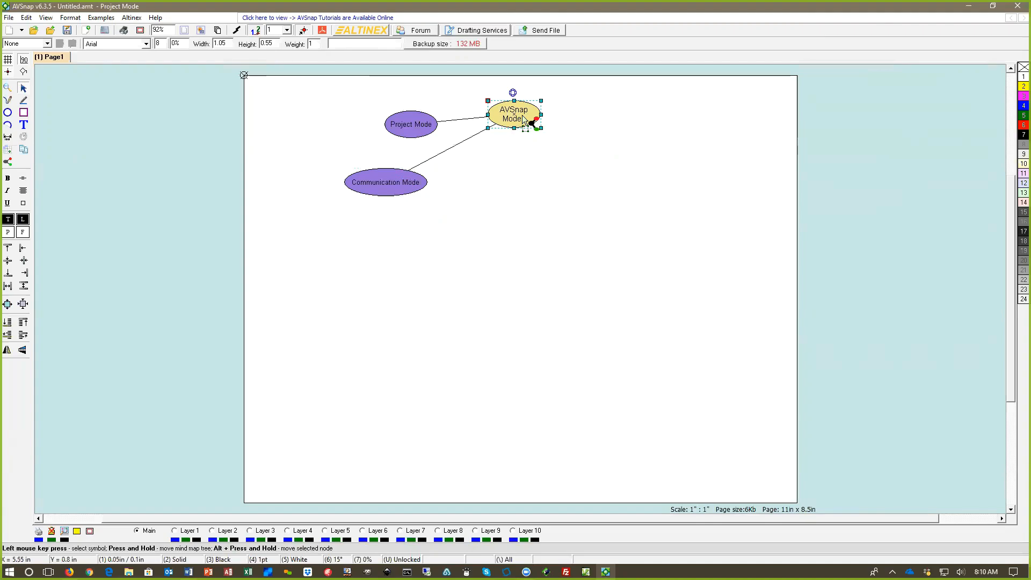
double_click(522, 115)
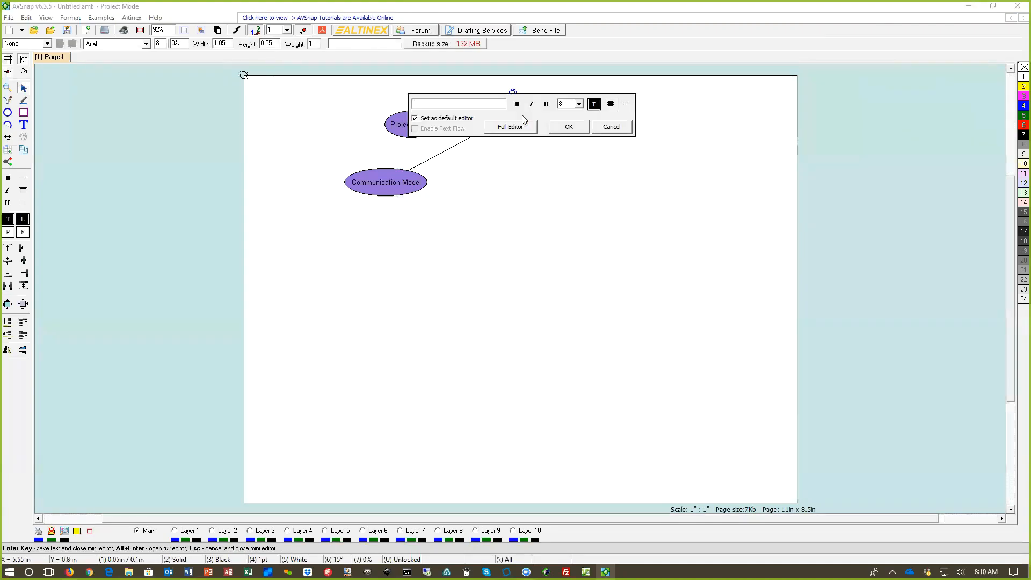
text(Presentation Mode)
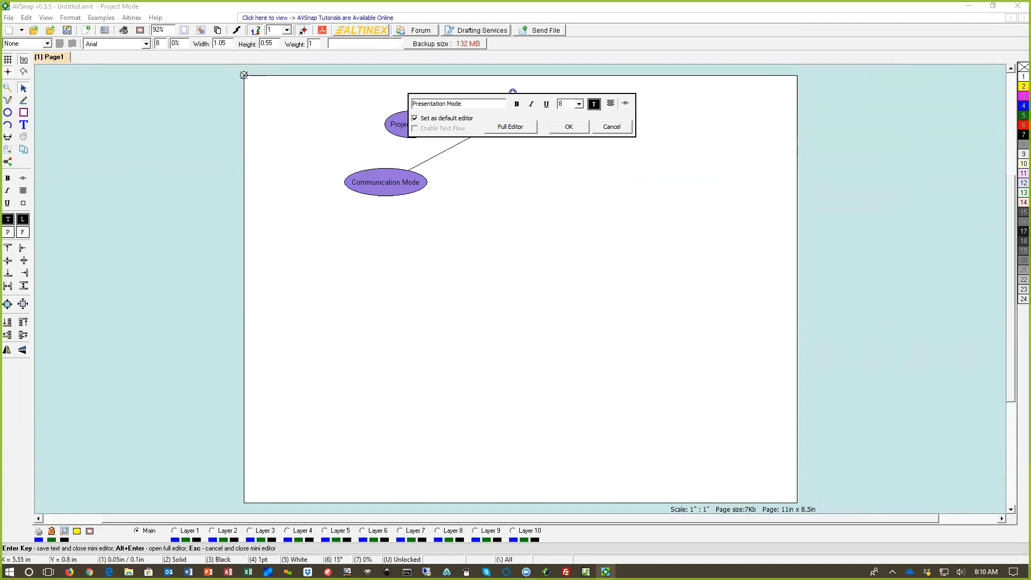
click(576, 127)
drag(594, 120, 516, 203)
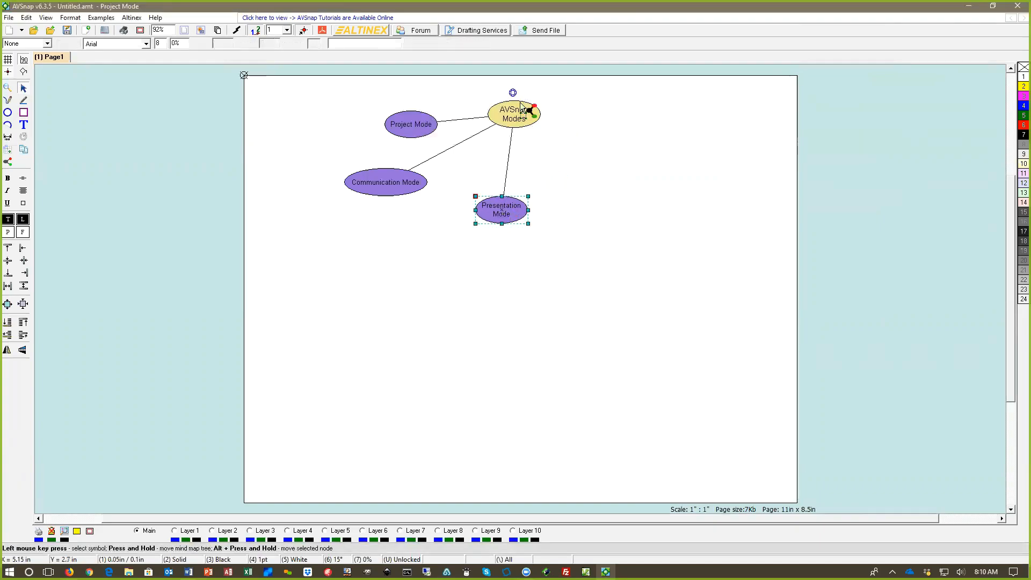
Step: Add a "Control Mode" child node to the AVSnap Modes root
double_click(518, 114)
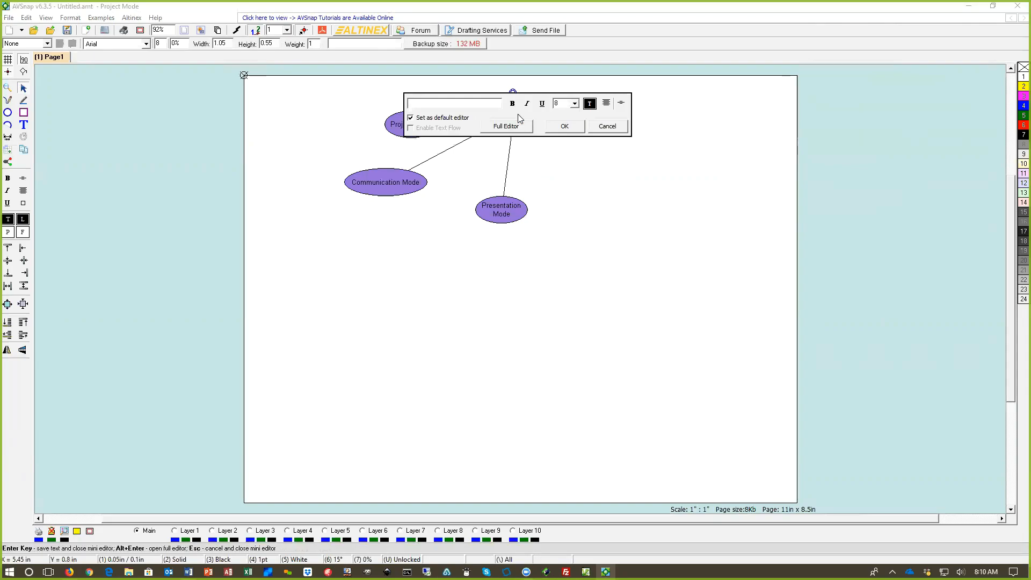
text(Control Mode)
key(Return)
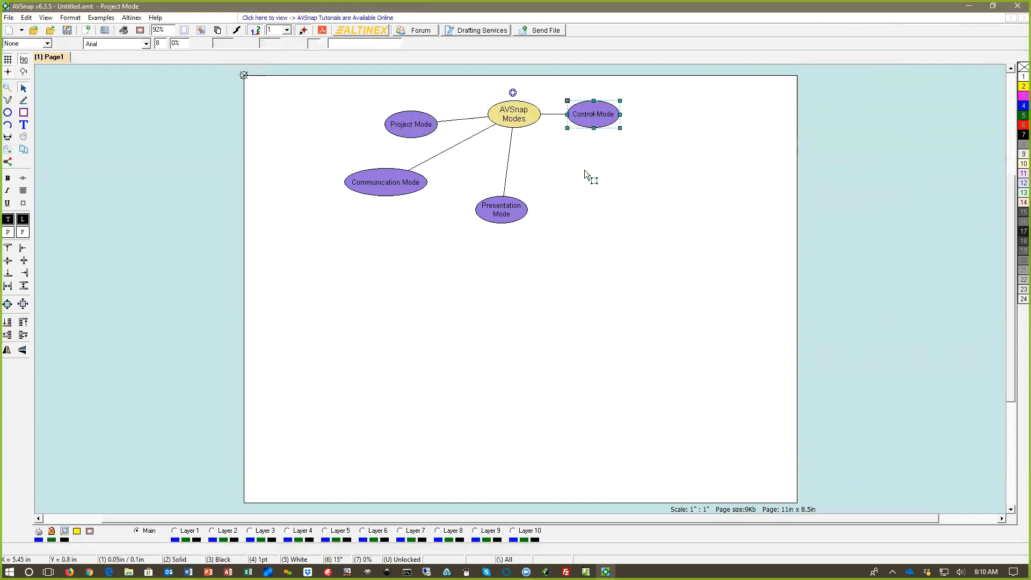
Step: Spread the mode nodes in a fan beneath the root, shifting Presentation and Communication Mode rightward and Project Mode slightly down
drag(514, 218, 563, 220)
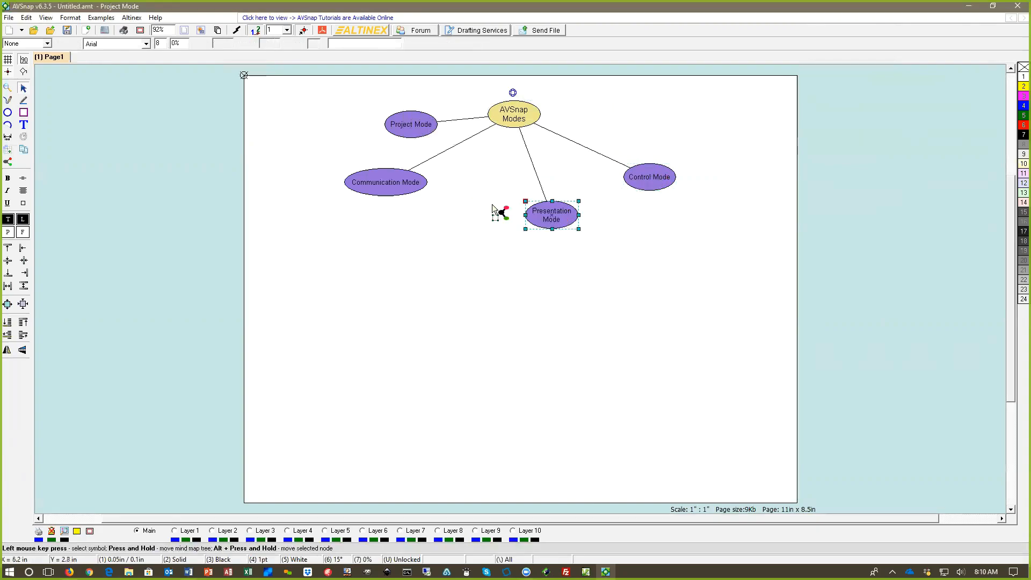
drag(395, 194, 444, 217)
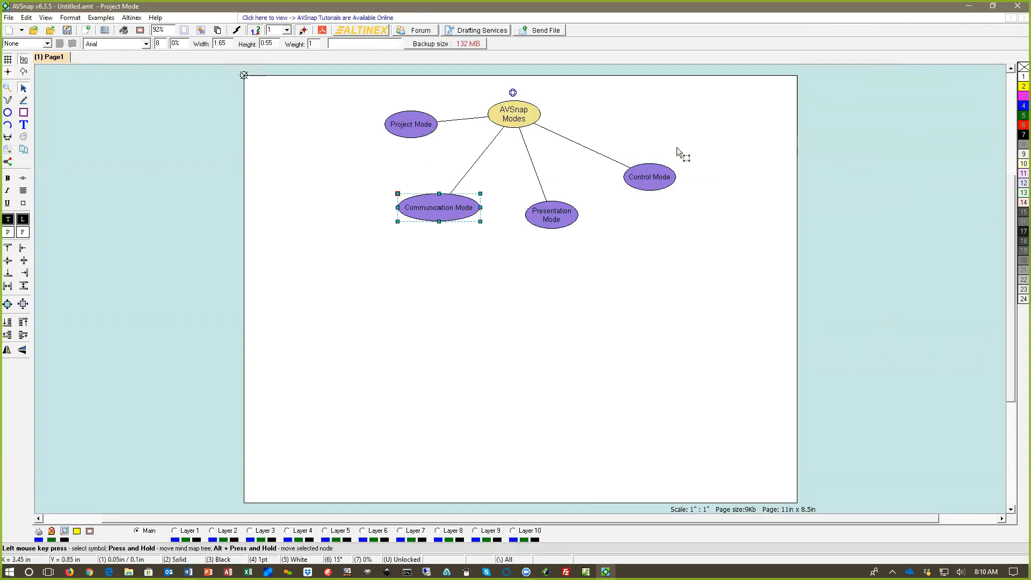
drag(414, 128, 407, 141)
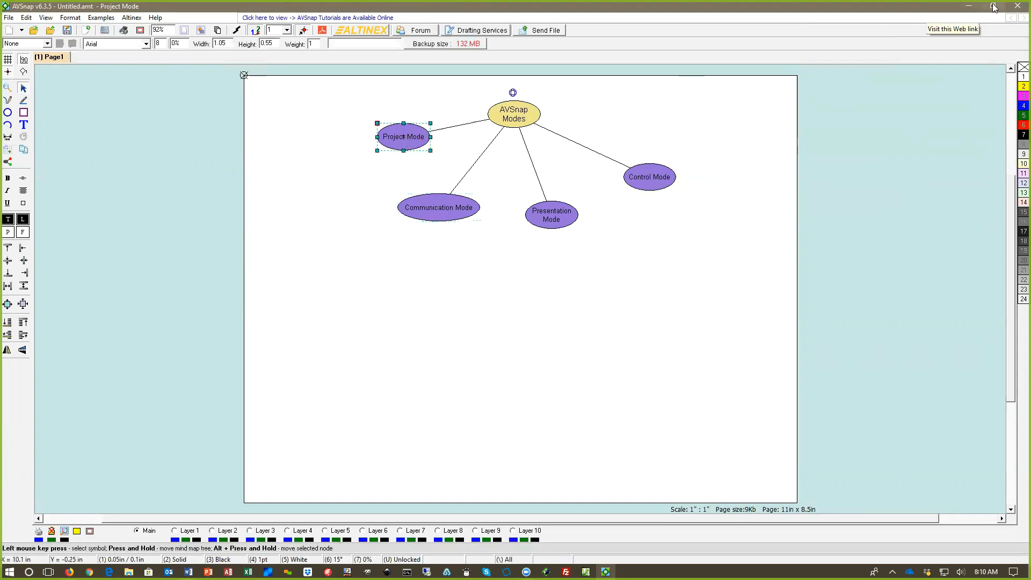
Step: Restore the window to a smaller size and open Modes.amt from the desktop, discarding the changes in the untitled project
click(992, 6)
drag(547, 36, 494, 30)
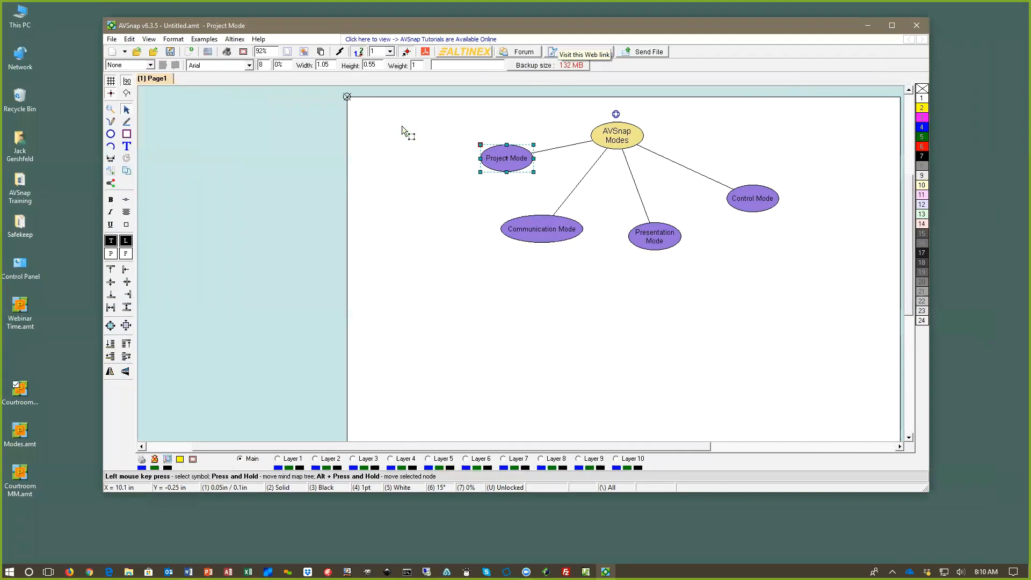
double_click(32, 427)
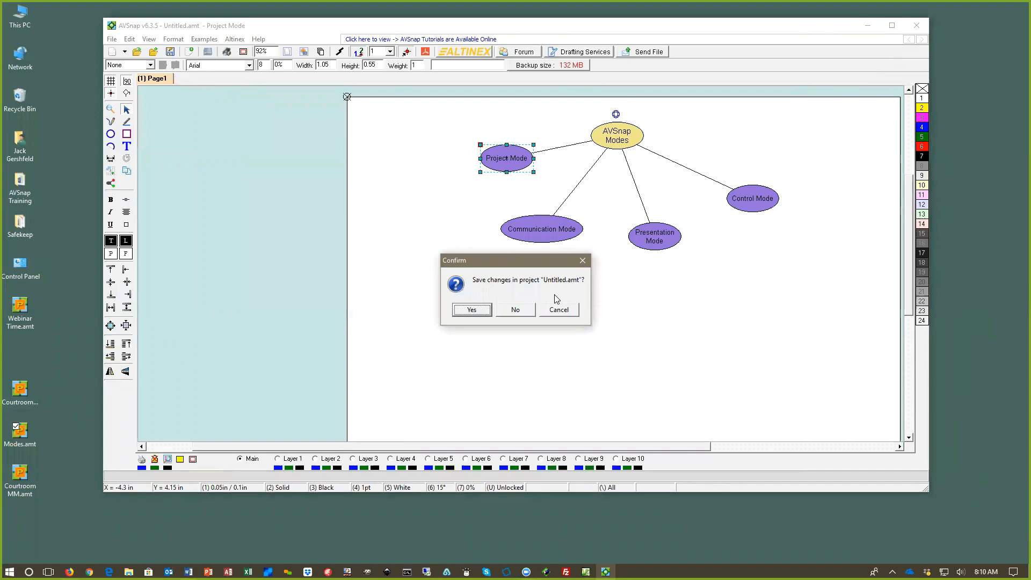
click(526, 310)
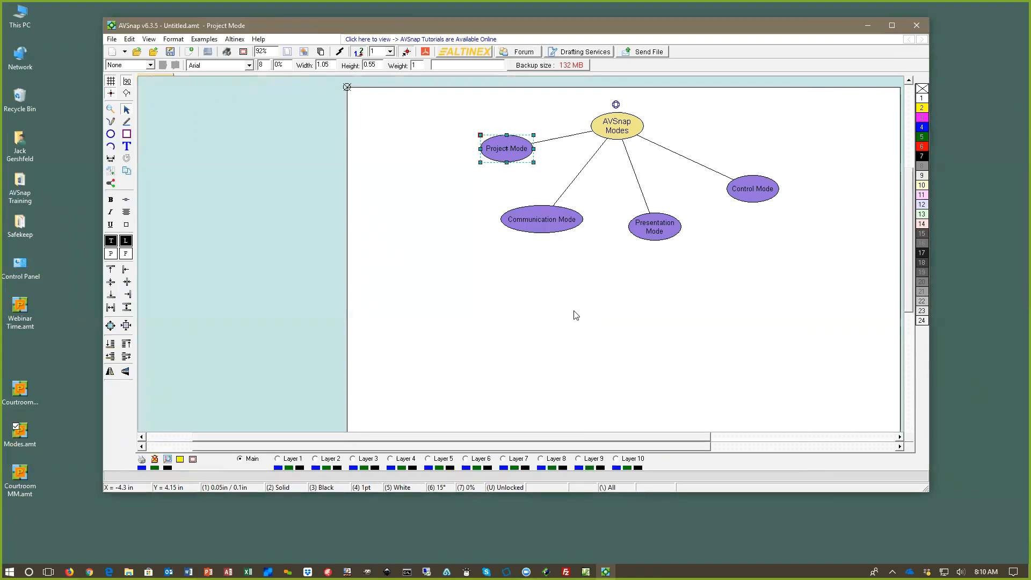
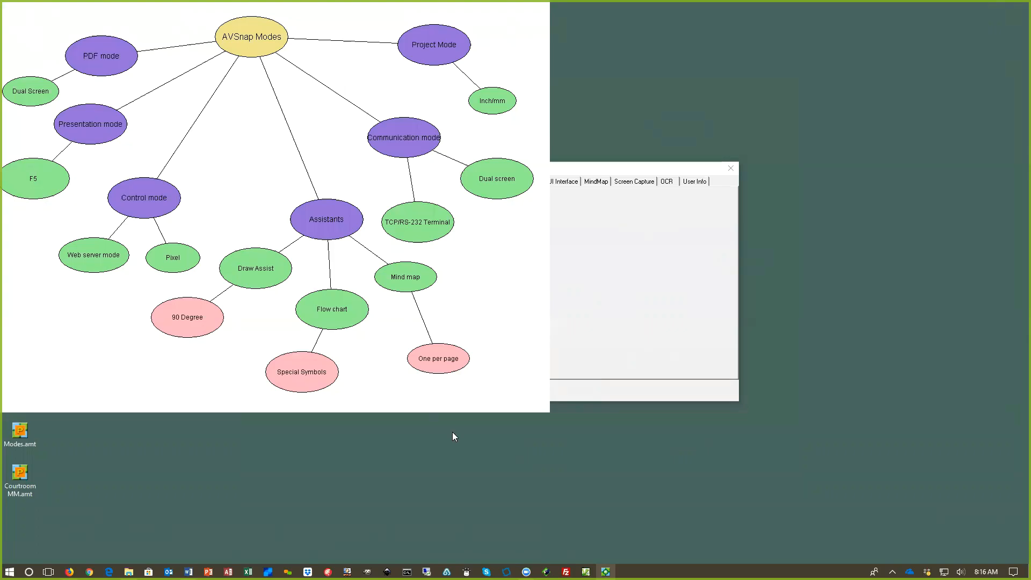
Step: Close the leftover options window and enable the web server features in the server settings
click(731, 168)
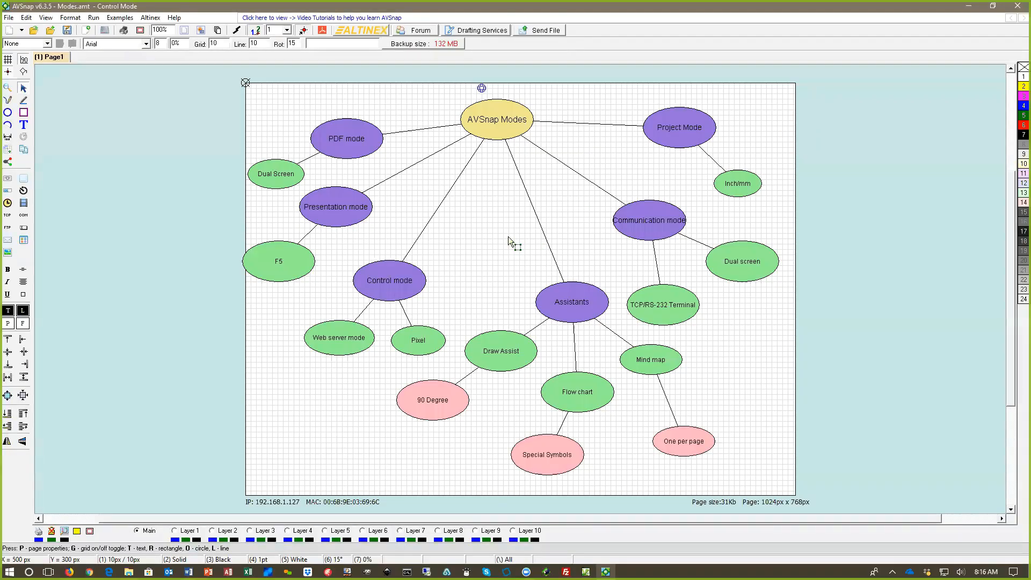
click(93, 17)
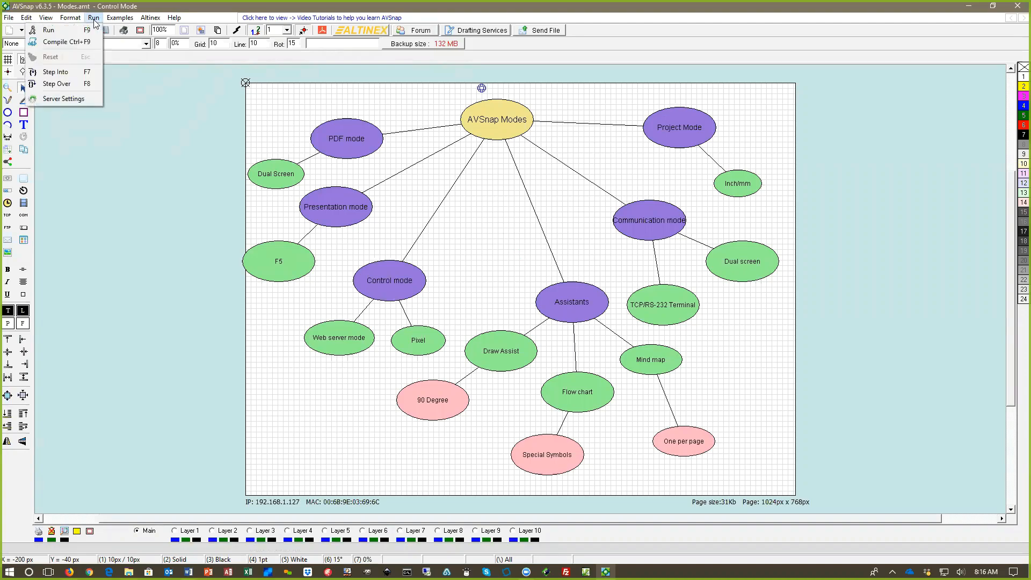
click(78, 100)
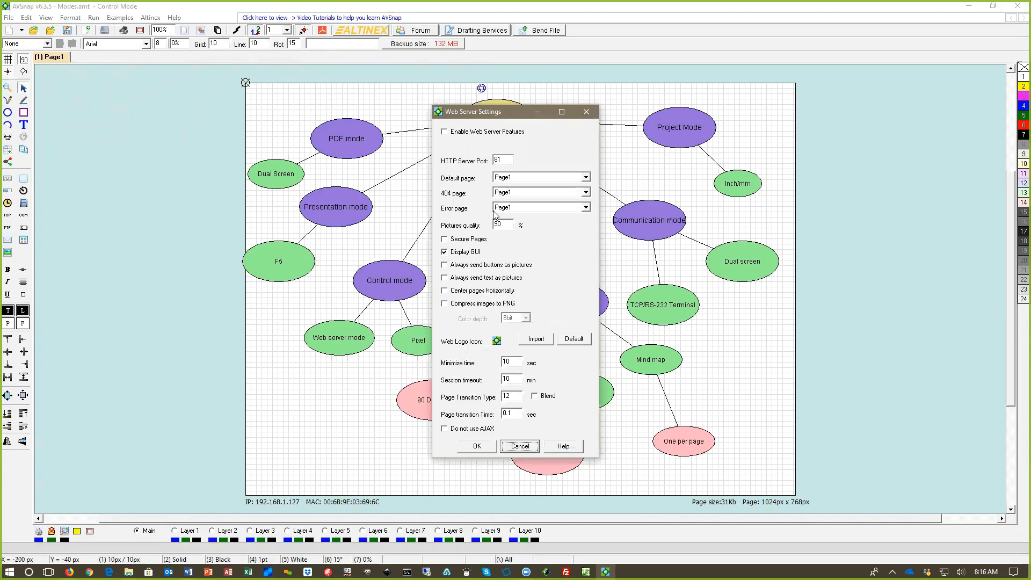
click(445, 132)
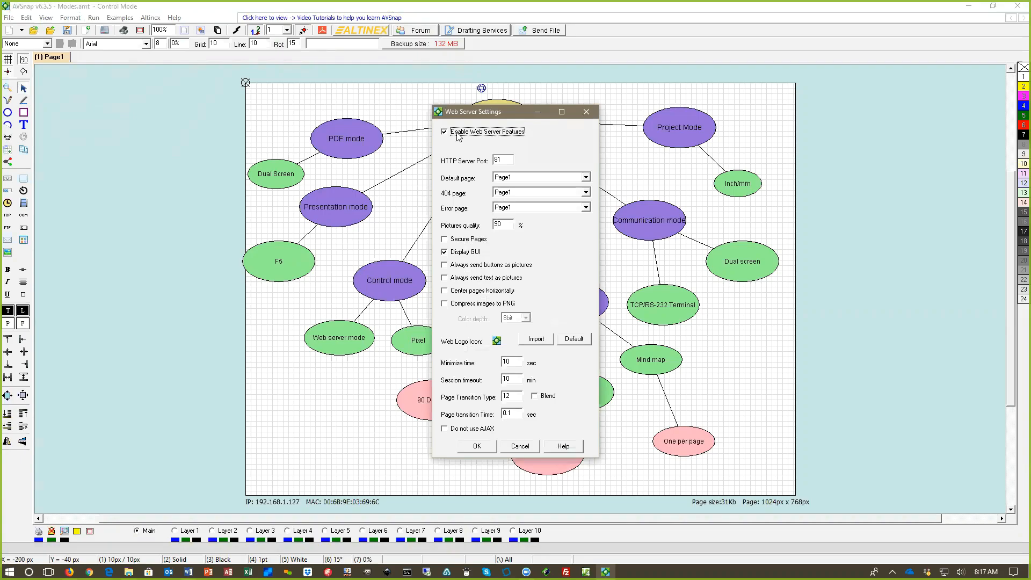
Step: Enable sending buttons and text as pictures, horizontal page centering and PNG compression with 24bit color depth, and apply the server settings
click(444, 265)
click(444, 277)
click(445, 291)
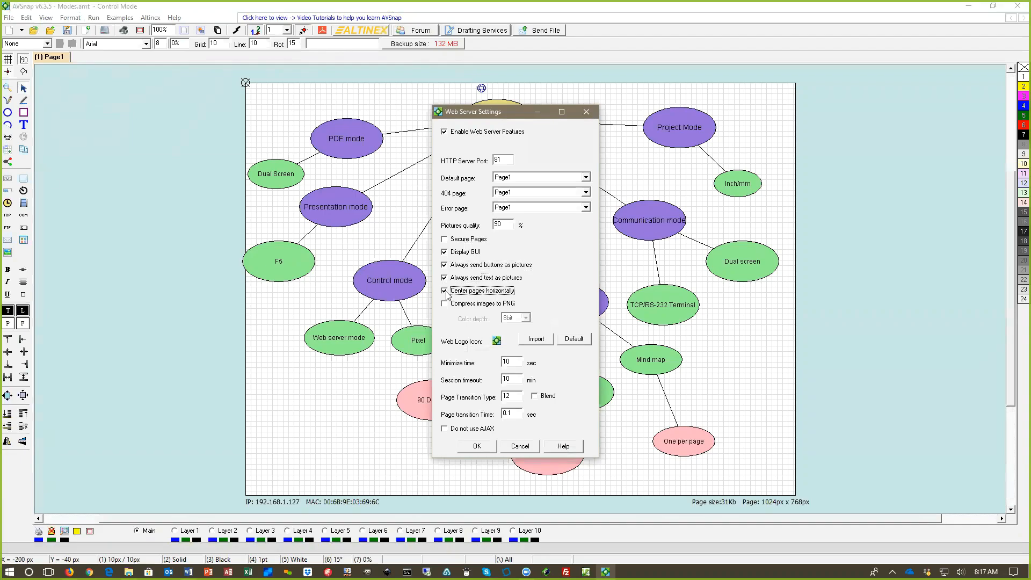
click(445, 303)
click(515, 318)
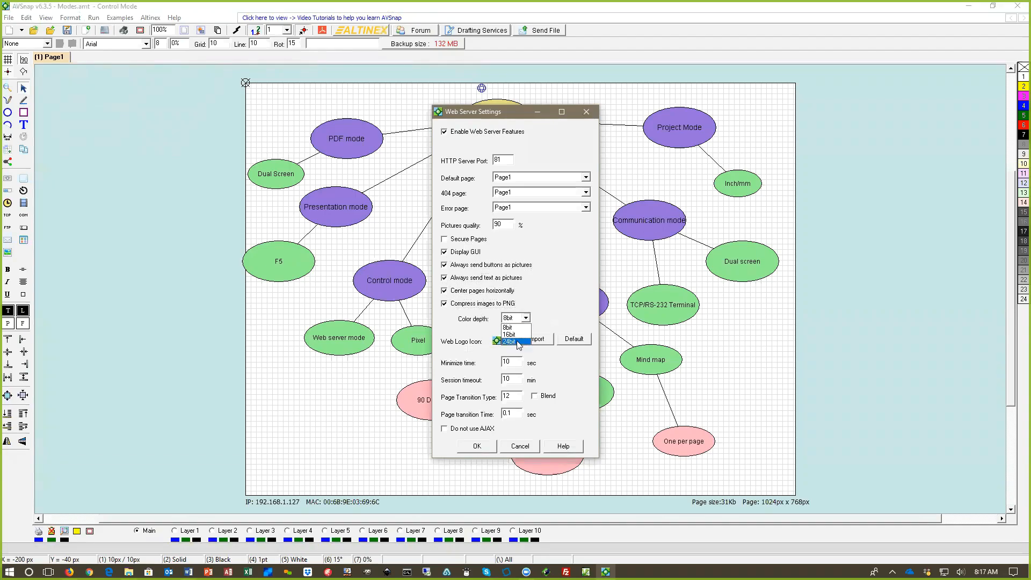
click(514, 338)
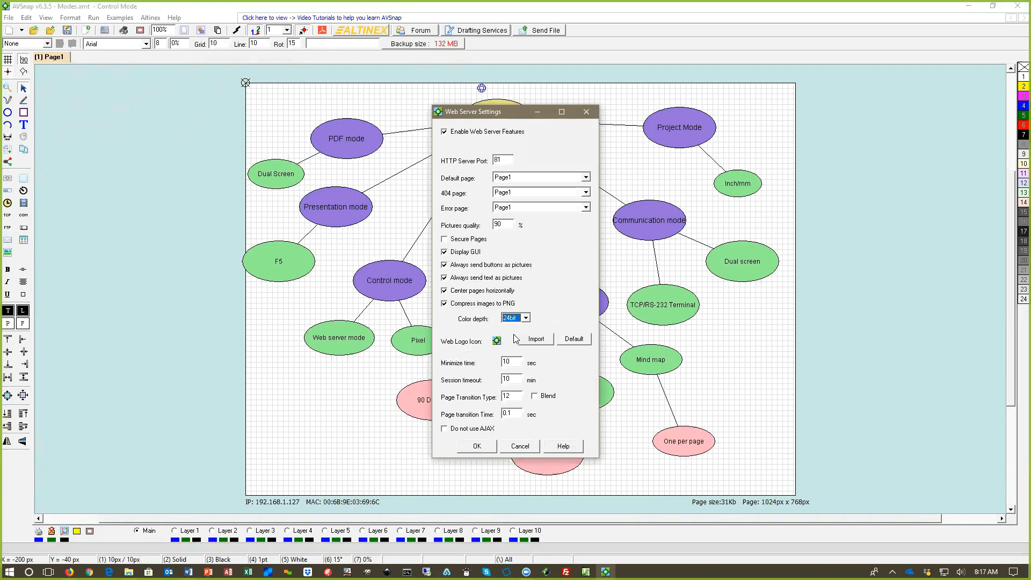
click(477, 445)
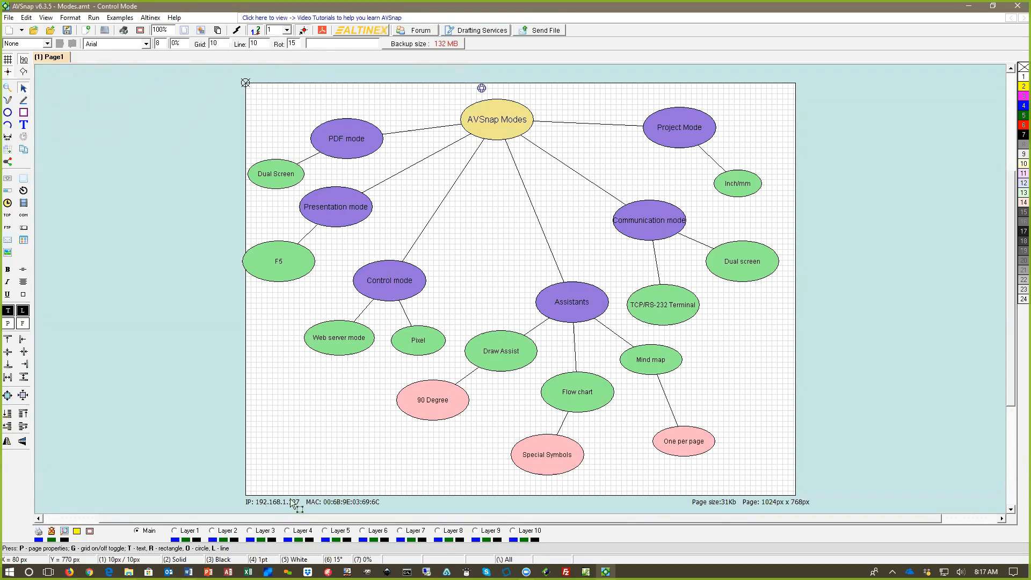
Step: Check the HTTP server port in the web server settings and close them without changes
click(94, 17)
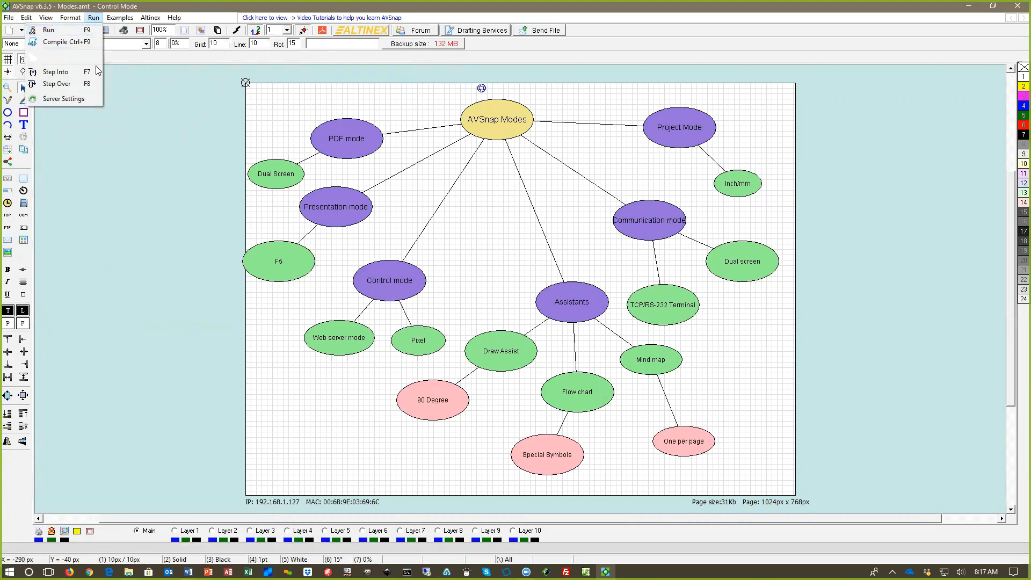
click(73, 98)
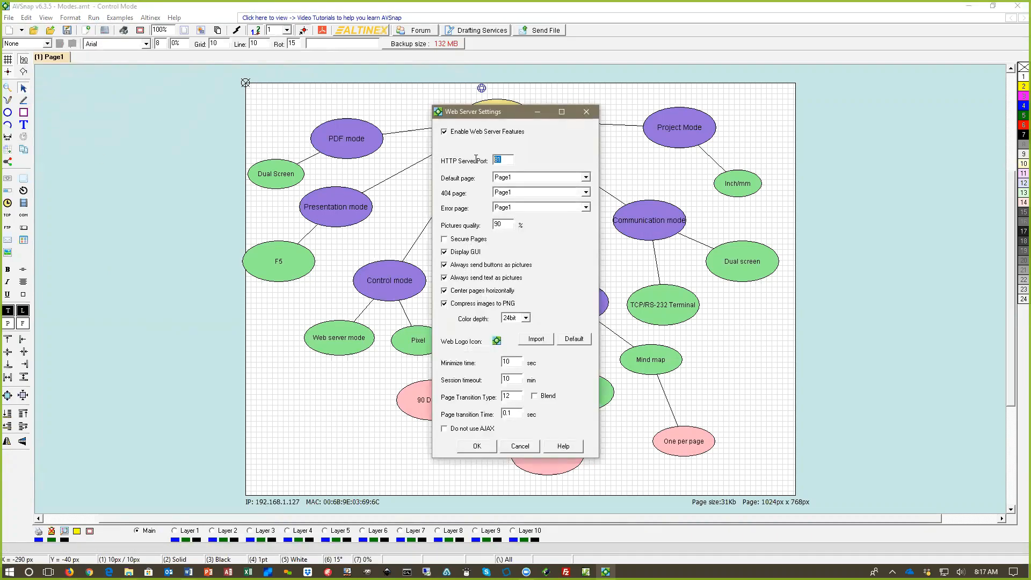
click(586, 112)
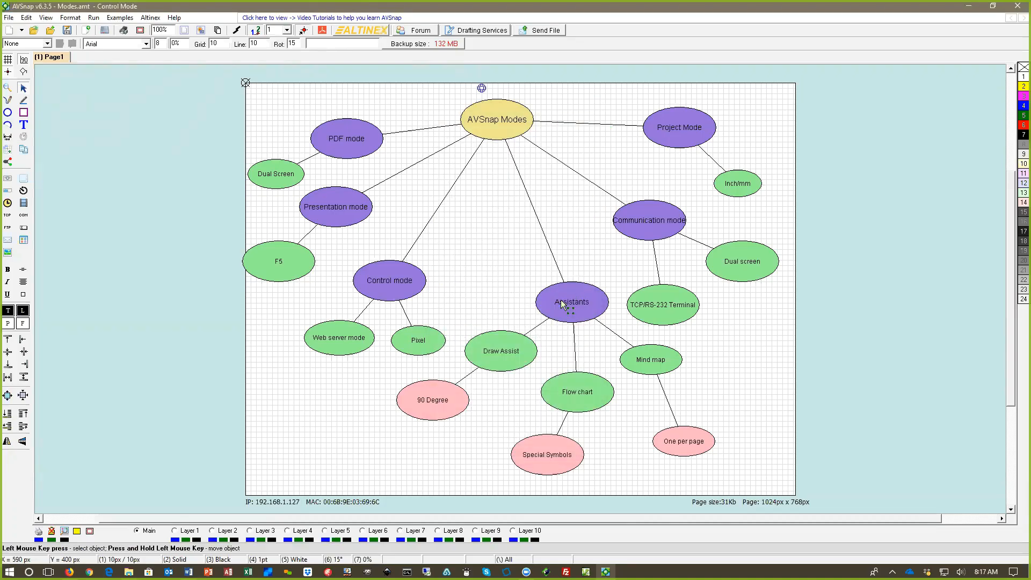
Step: Run the project in presentation mode and dismiss the web server notice
key(F5)
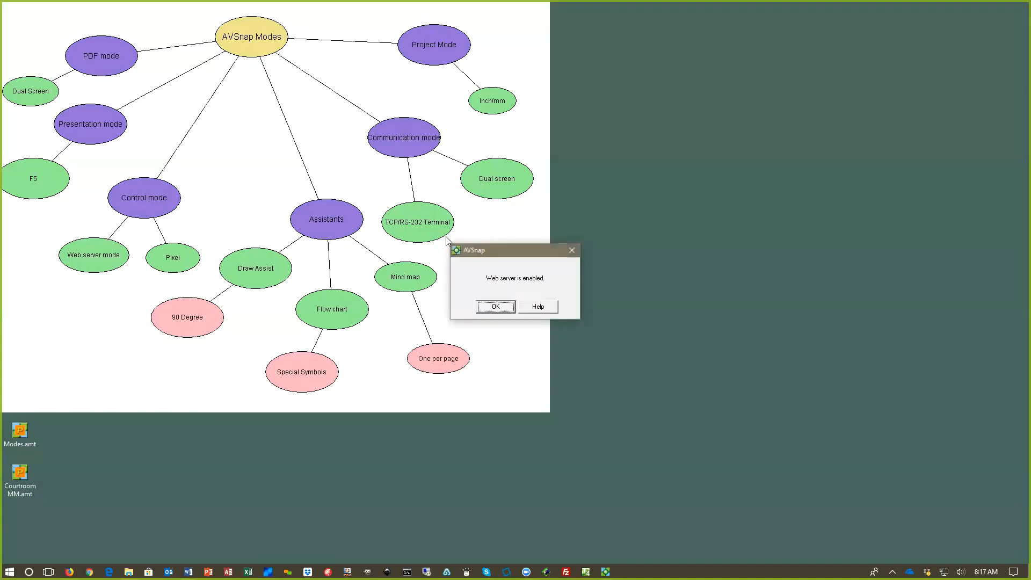
drag(508, 254, 310, 126)
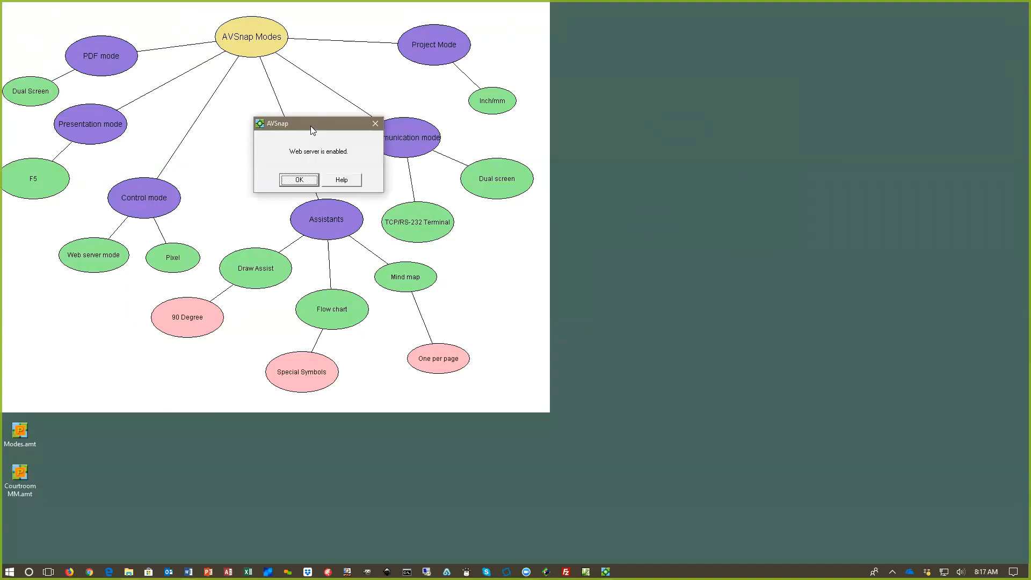
click(301, 181)
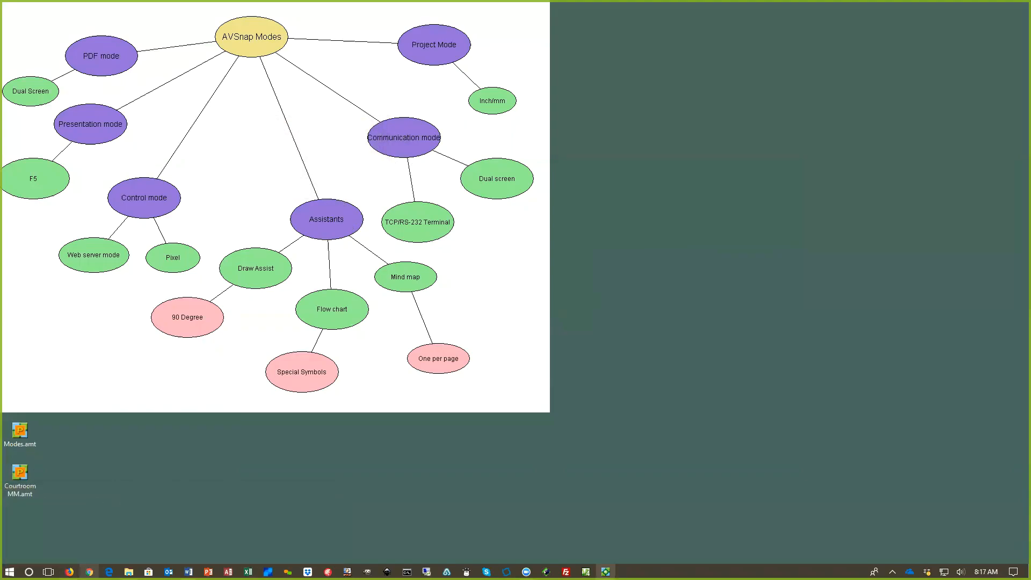
Step: Switch to Firefox and load the served project page at 192.168.1.127:81
click(89, 571)
key(alt+Tab)
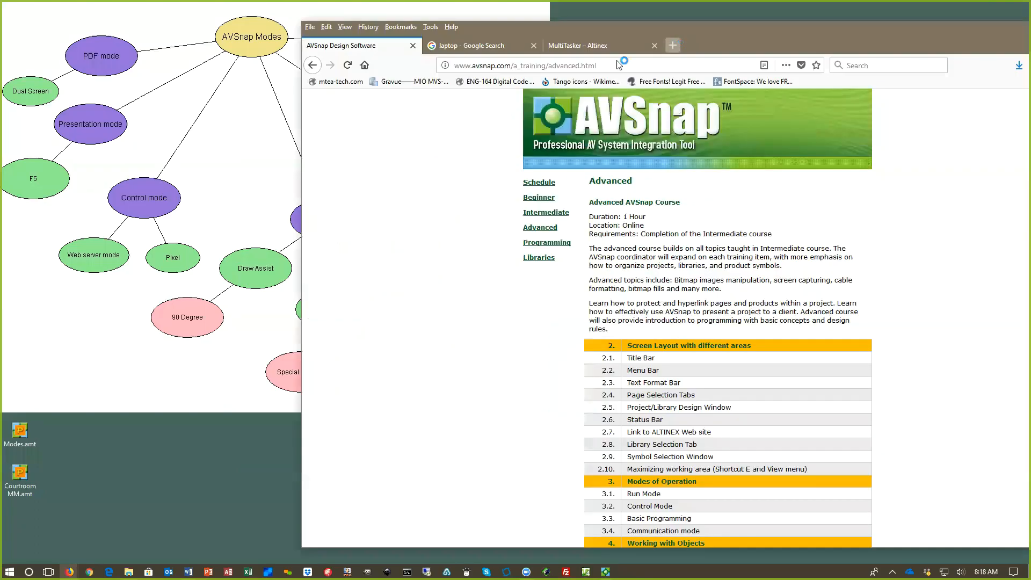
click(672, 44)
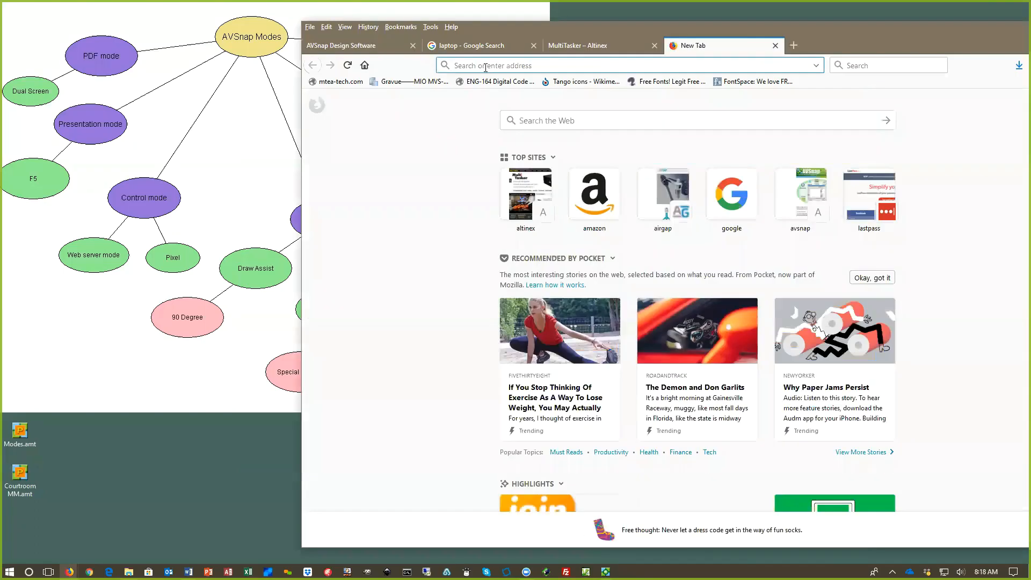
text(192)
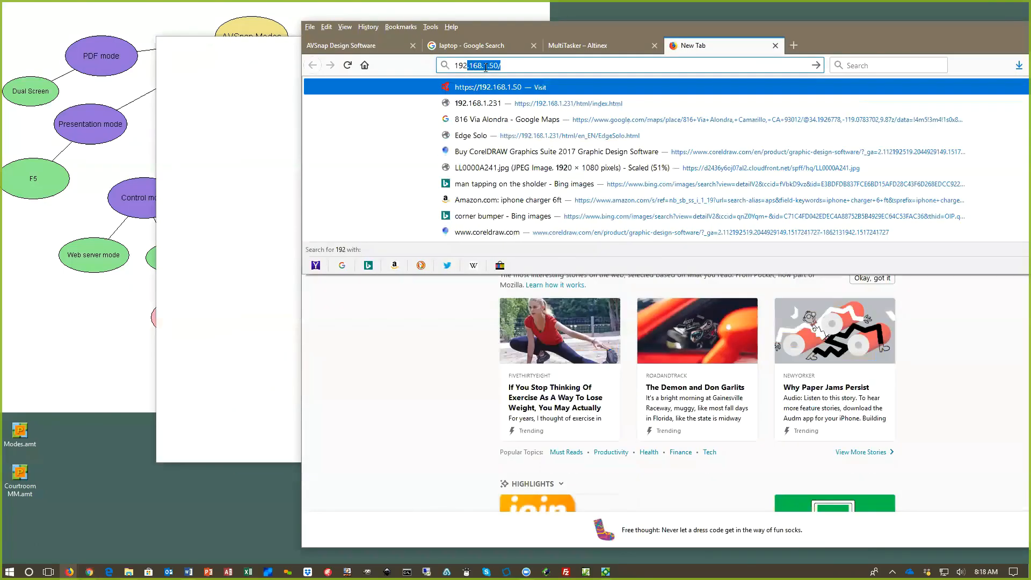
text(.16)
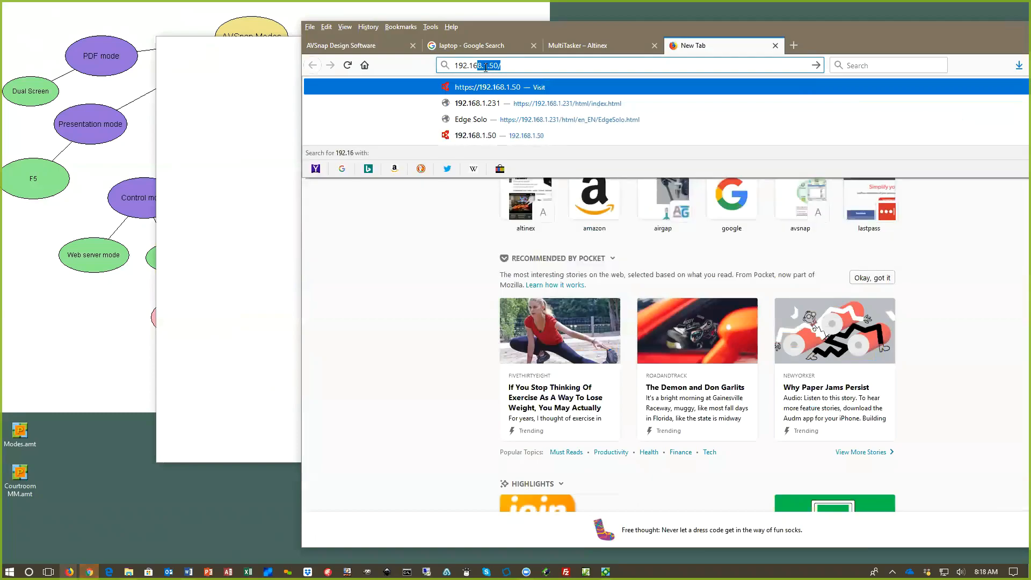
text(8.1.)
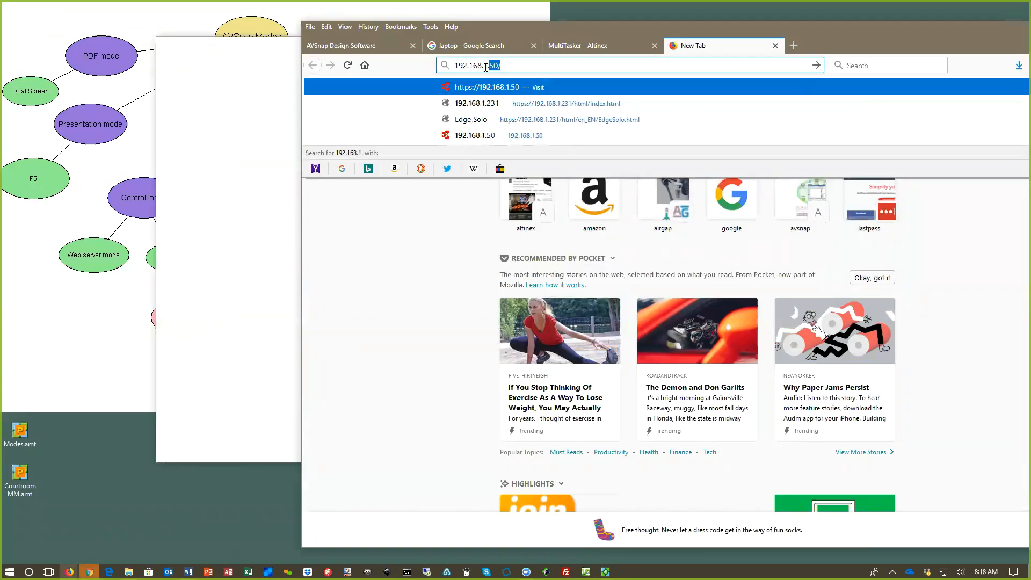
text(127)
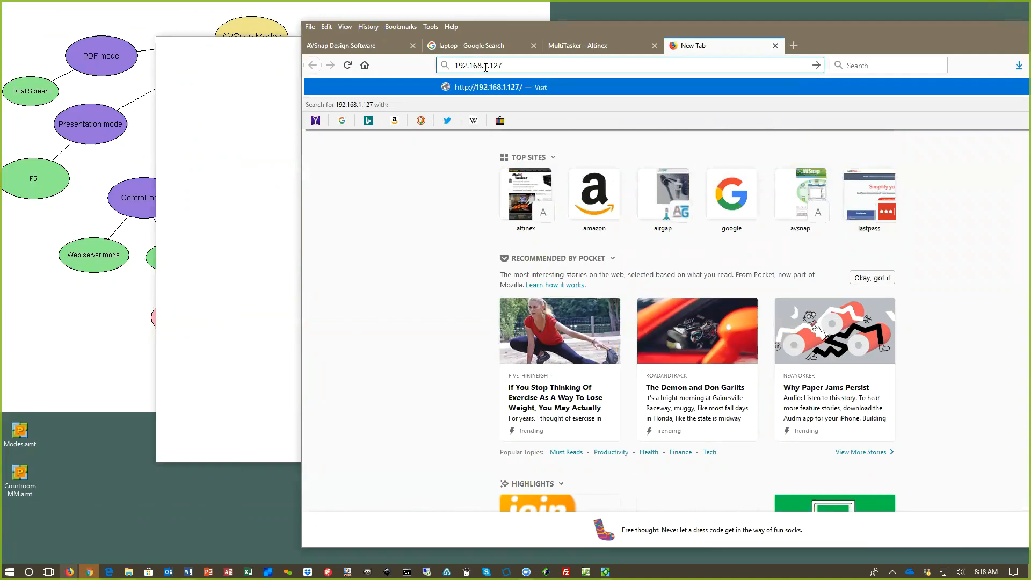
text(:81)
key(Return)
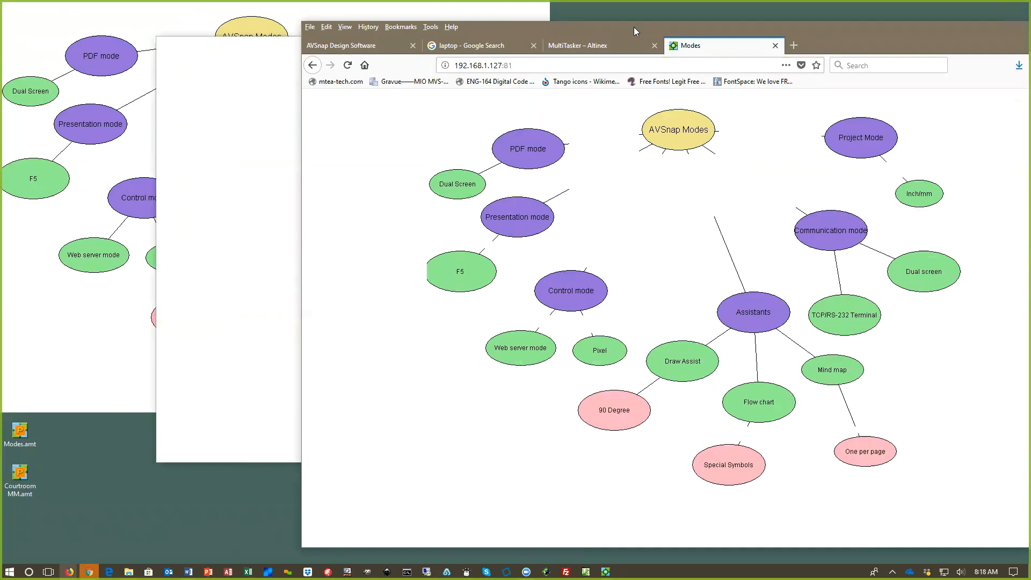
Step: Close the blank browser window and place the Firefox window beside the running presentation to compare both mind maps
drag(633, 27, 741, 24)
click(294, 43)
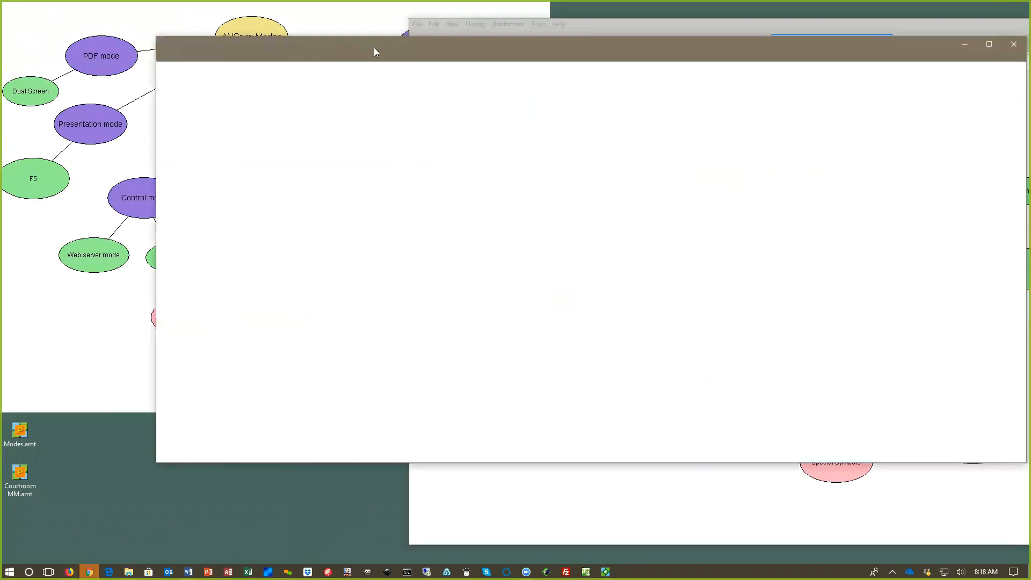
click(1012, 45)
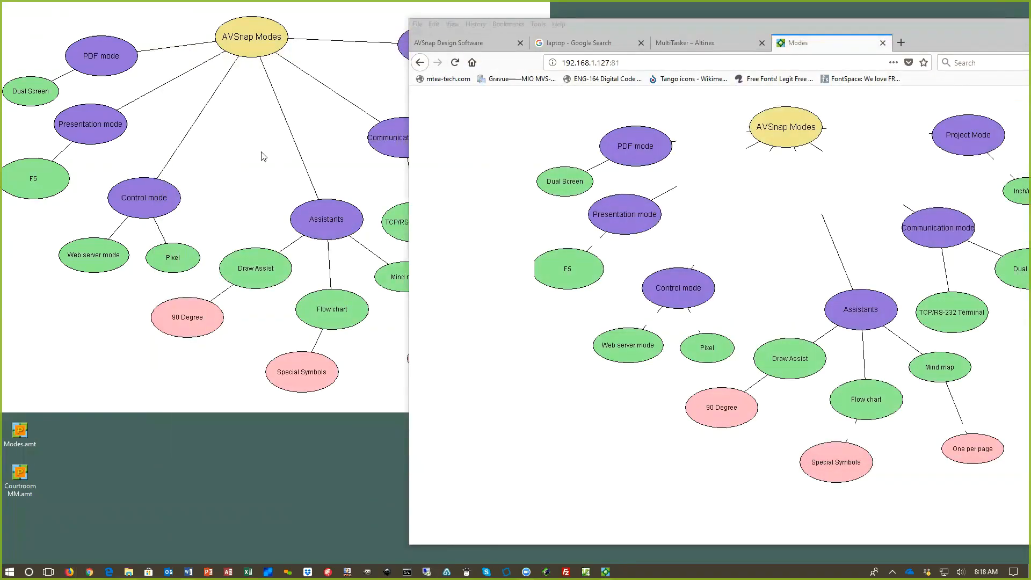
click(263, 156)
click(650, 21)
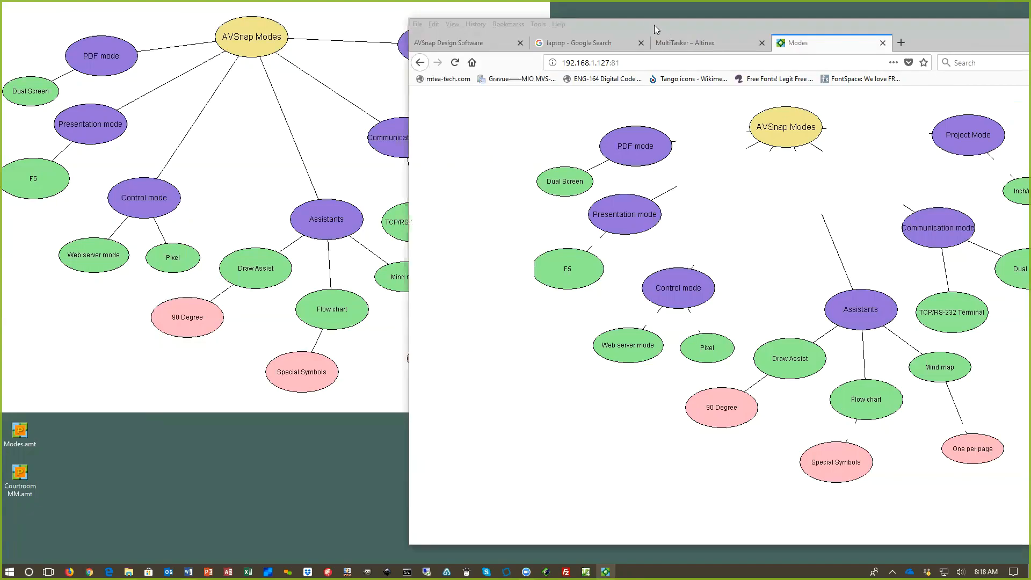
drag(654, 25, 733, 26)
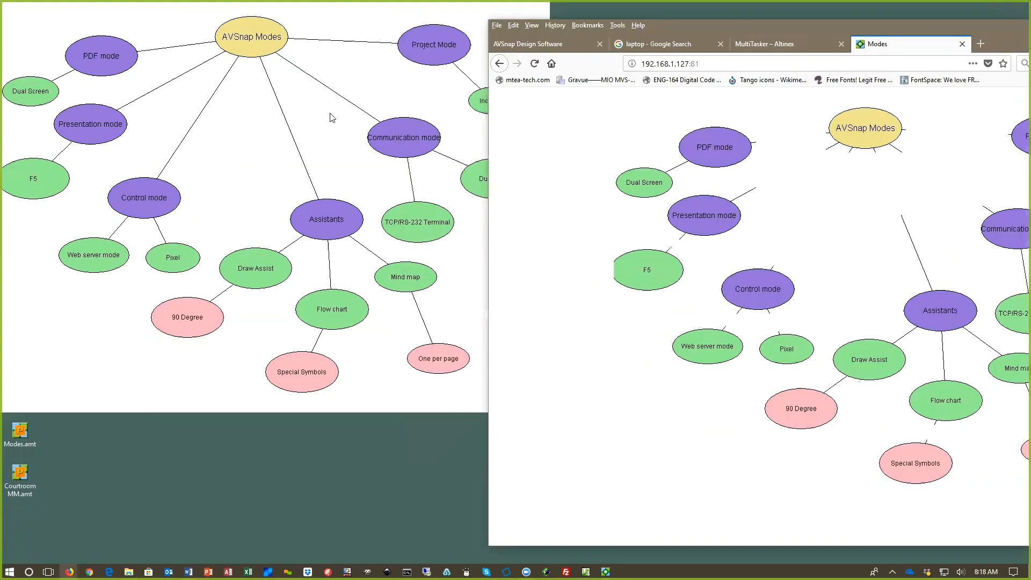
drag(886, 20, 782, 28)
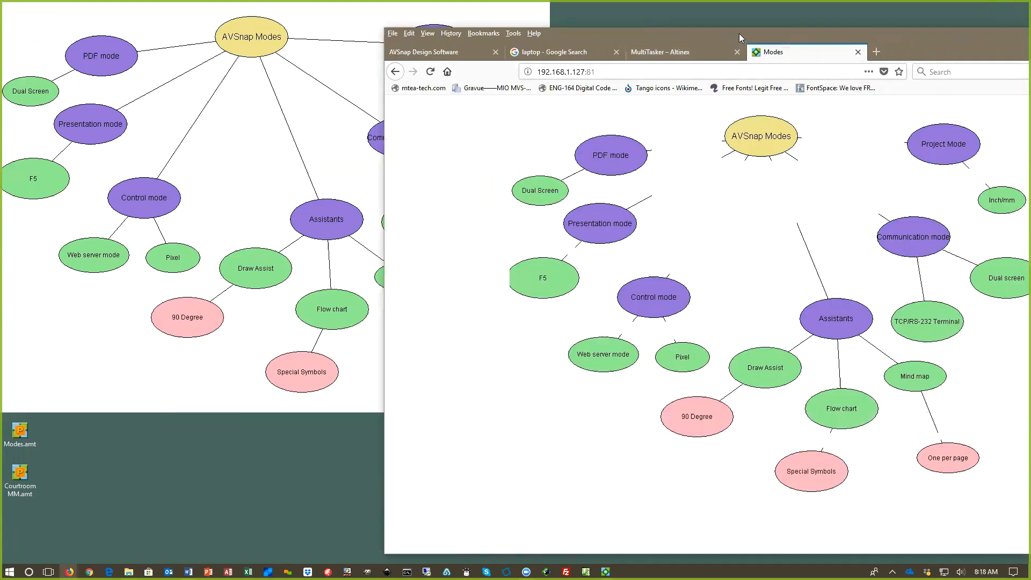
drag(739, 34, 785, 17)
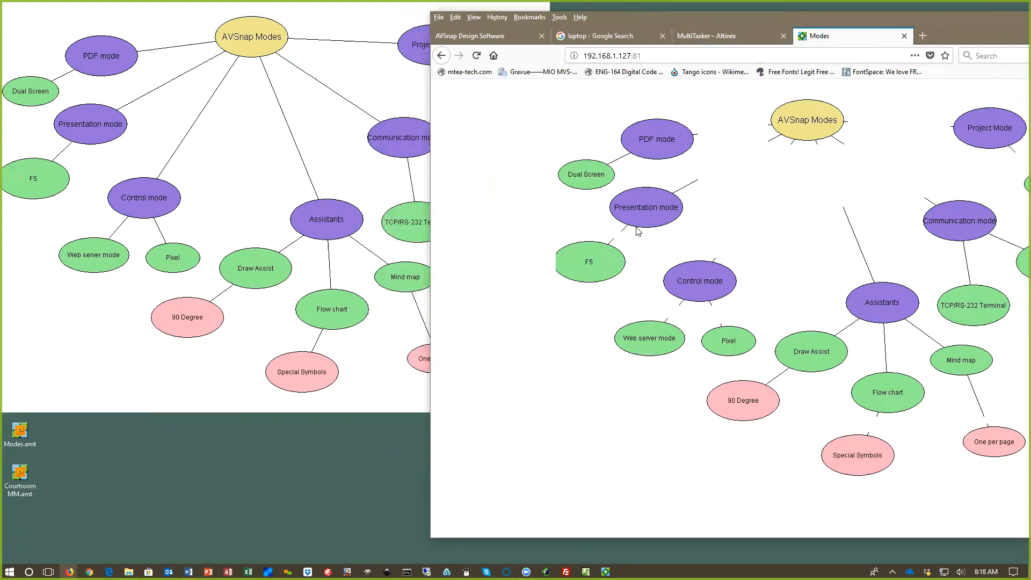
Step: Exit the presentation and move the Communication mode branch slightly up and to the right in the mind map
click(257, 155)
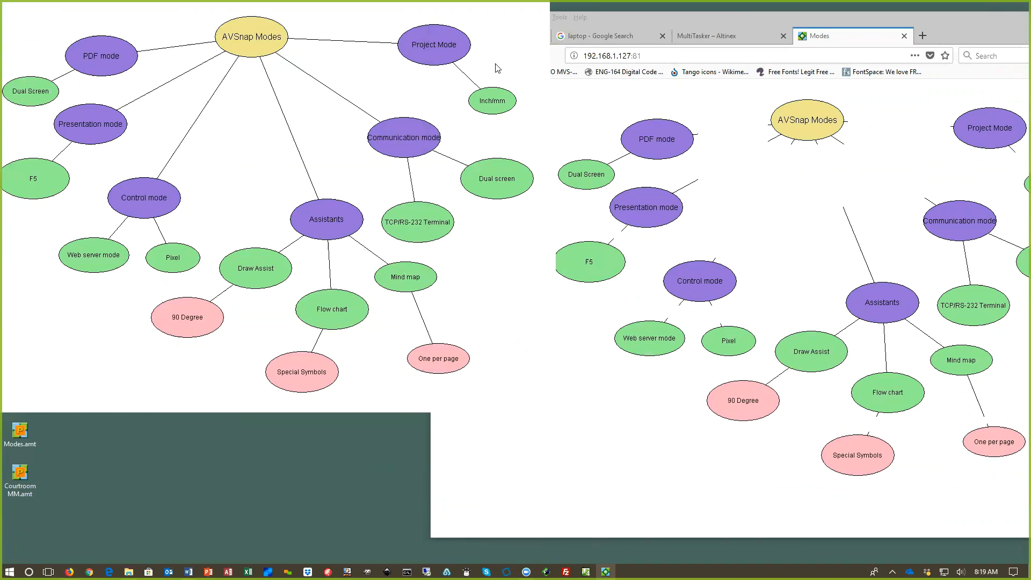
key(Escape)
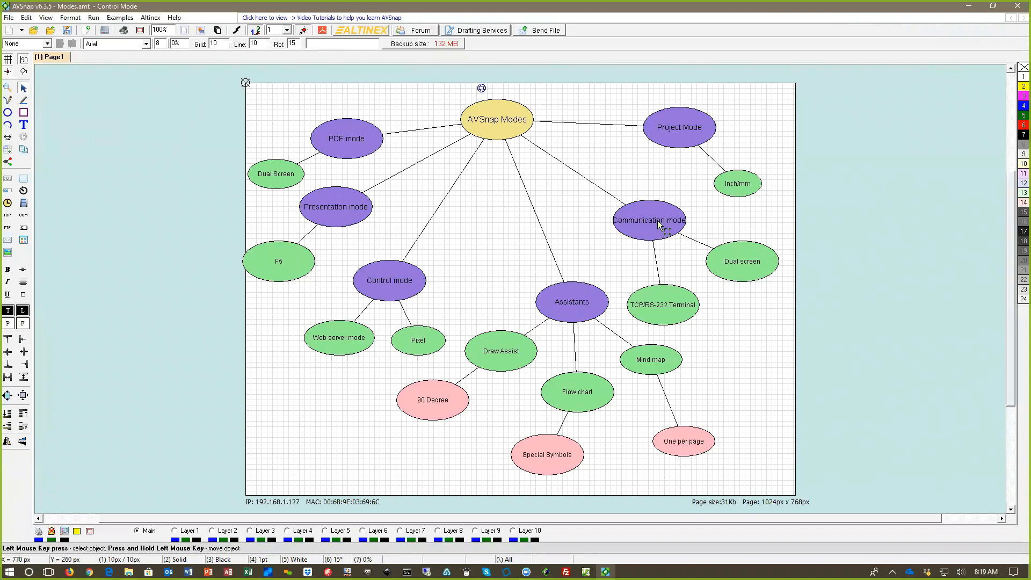
mouse_move(649, 222)
mouse_down()
mouse_move(640, 202)
mouse_move(656, 219)
mouse_up()
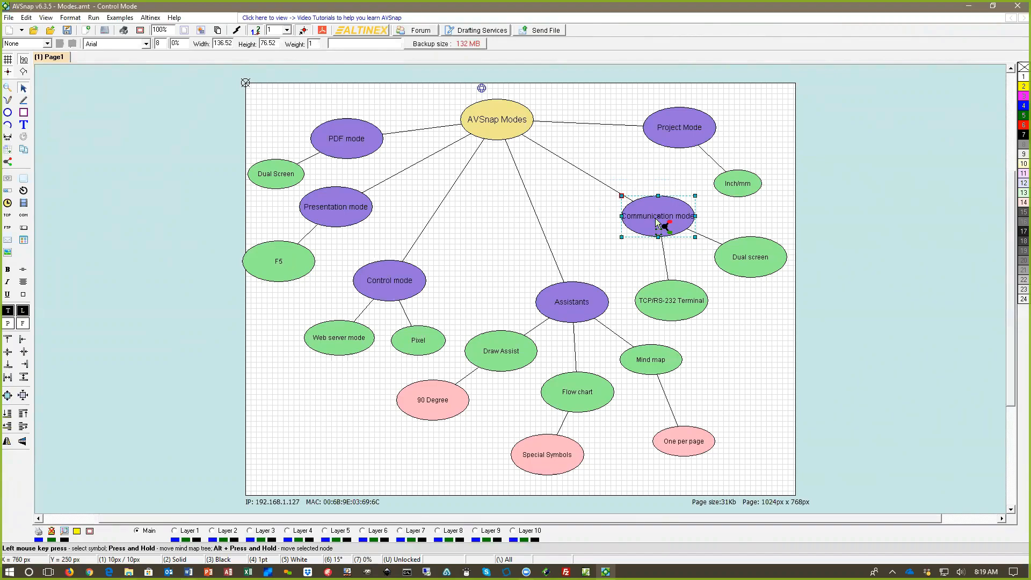
click(190, 83)
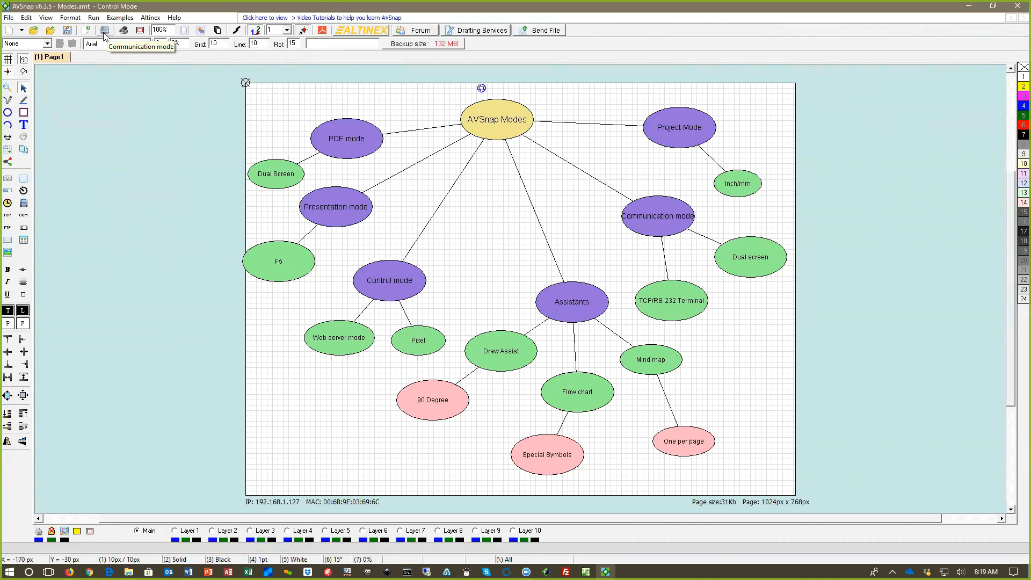
Step: Switch to communication mode, open the communication setup for the terminal and check the available COM ports
click(105, 32)
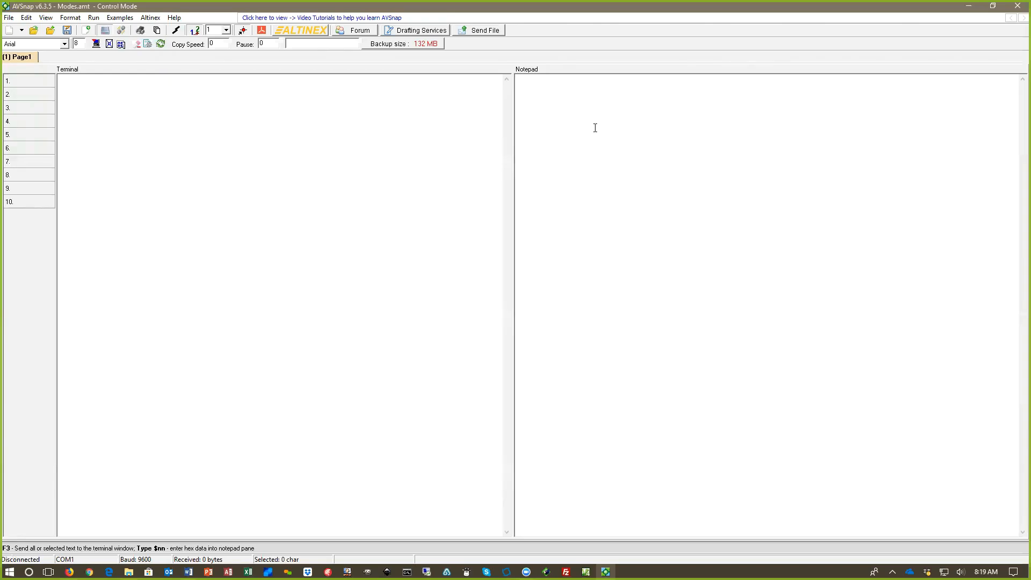
double_click(419, 138)
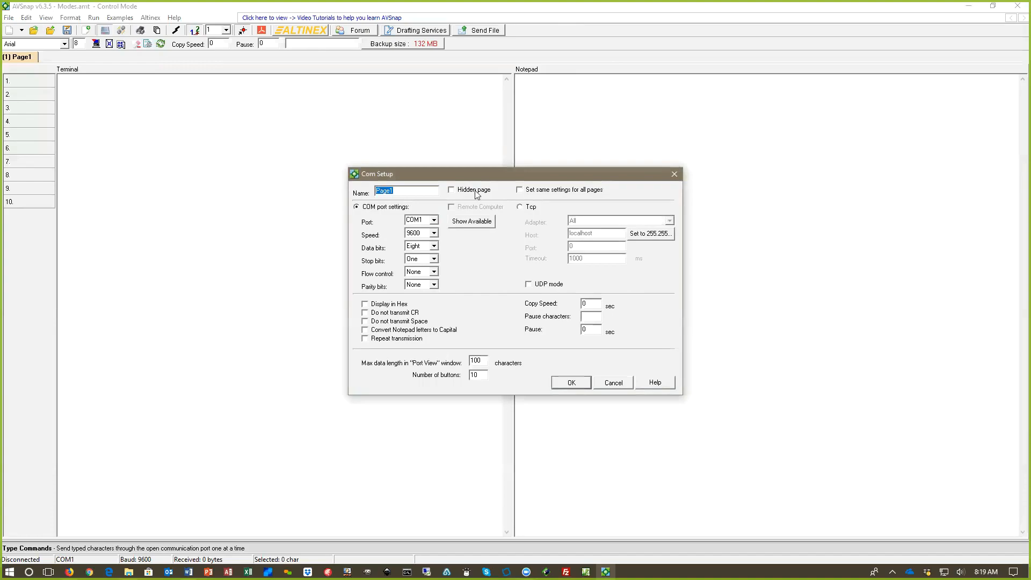
drag(433, 182, 398, 124)
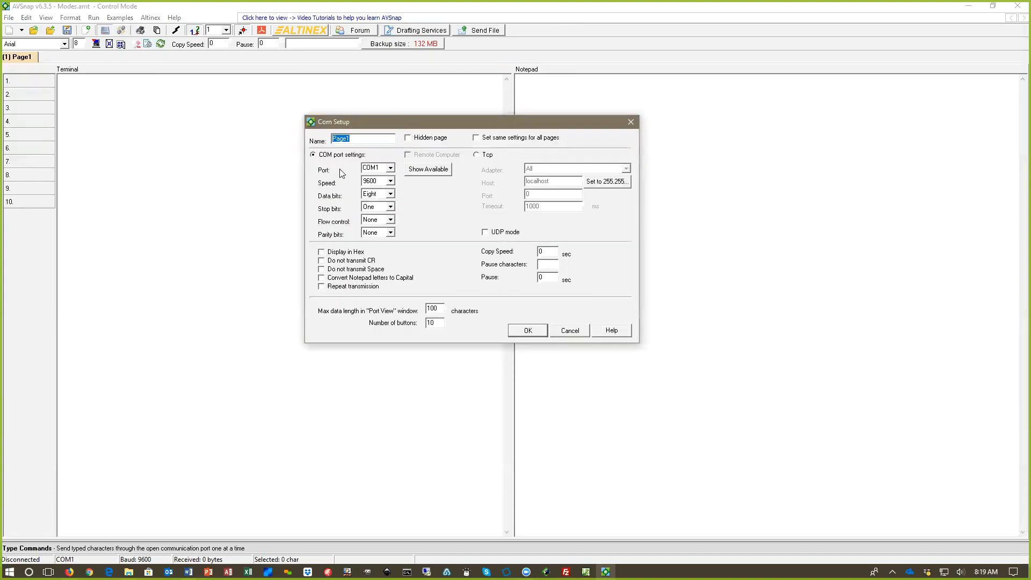
click(428, 169)
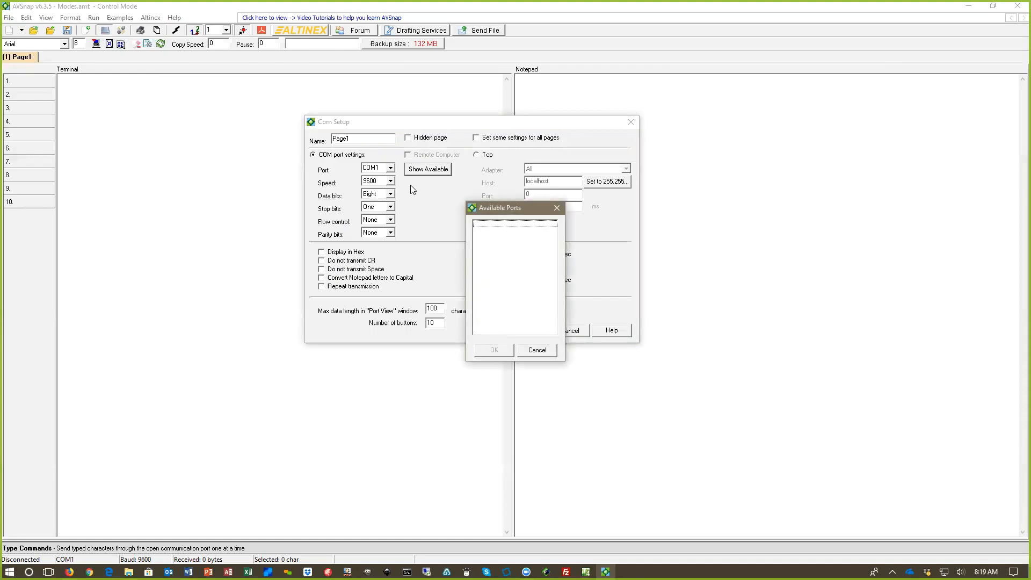
click(557, 208)
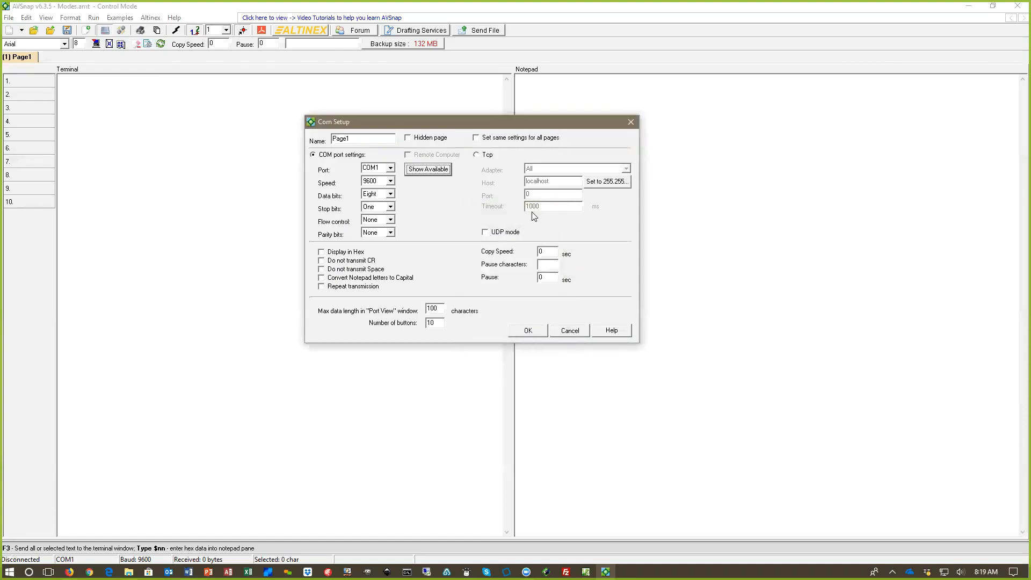
Step: Try TCP settings with port 23 and host 192.168.1.127 in the communication setup, and cancel the setup
click(477, 155)
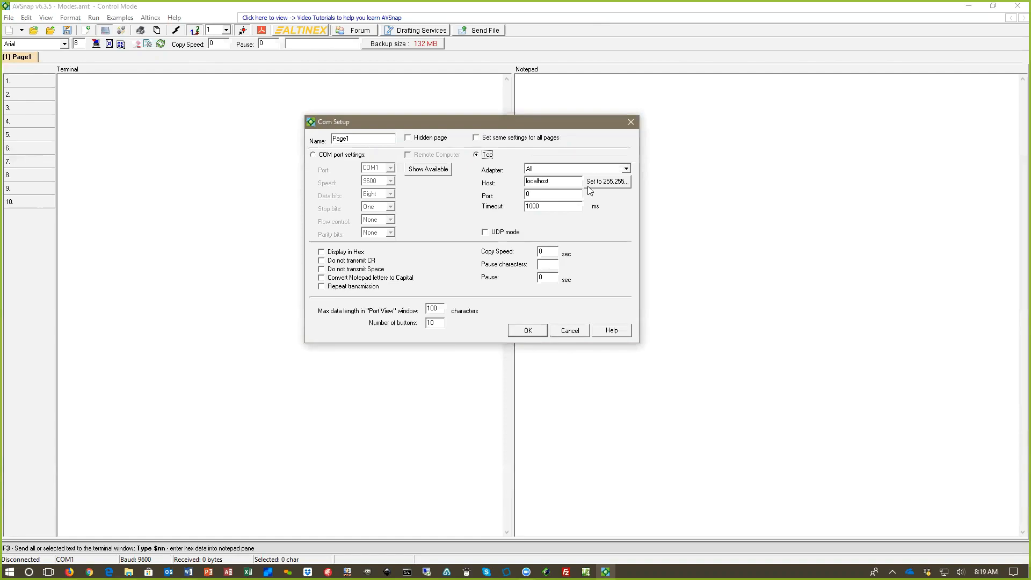
drag(539, 194, 519, 197)
text(23)
double_click(556, 183)
text(192.168.1.127)
click(576, 194)
double_click(582, 182)
click(569, 330)
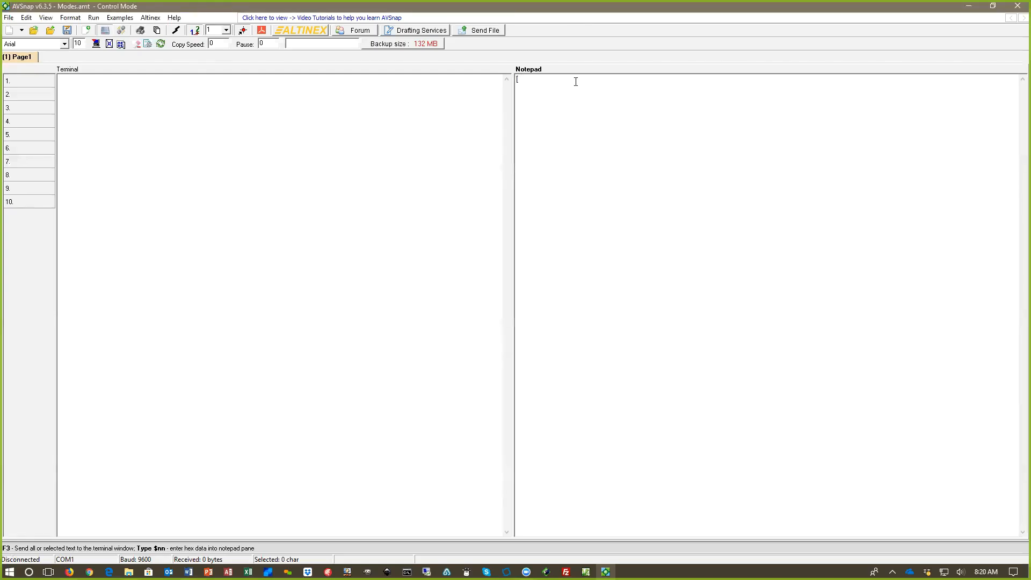
Step: Enter the control command [I1O2C5] in the notepad pane
text([I1O2 C5)
Step: Configure the terminal for TCP in UDP mode with host 255.255.255.255 and port 30303
double_click(427, 120)
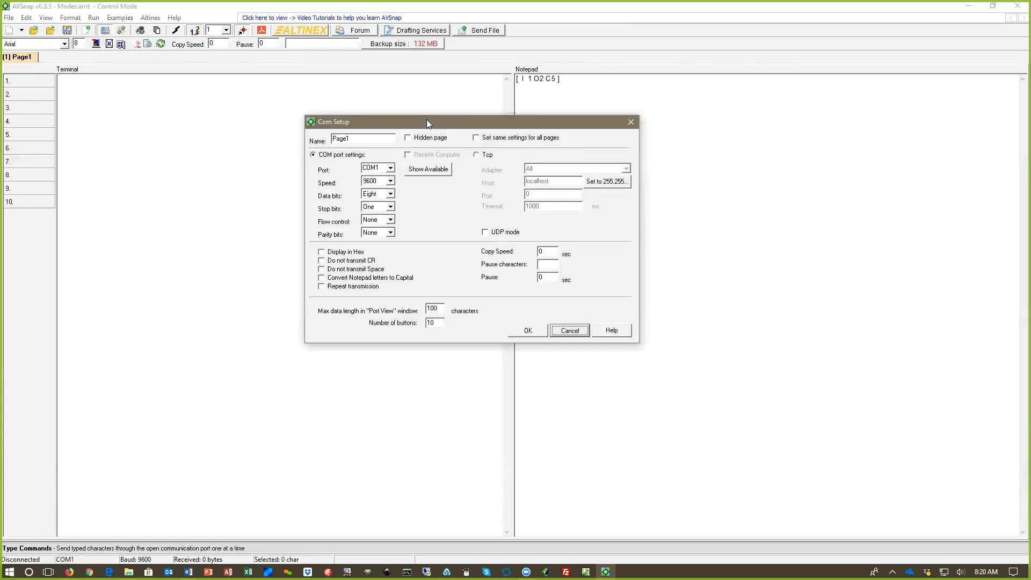
click(607, 183)
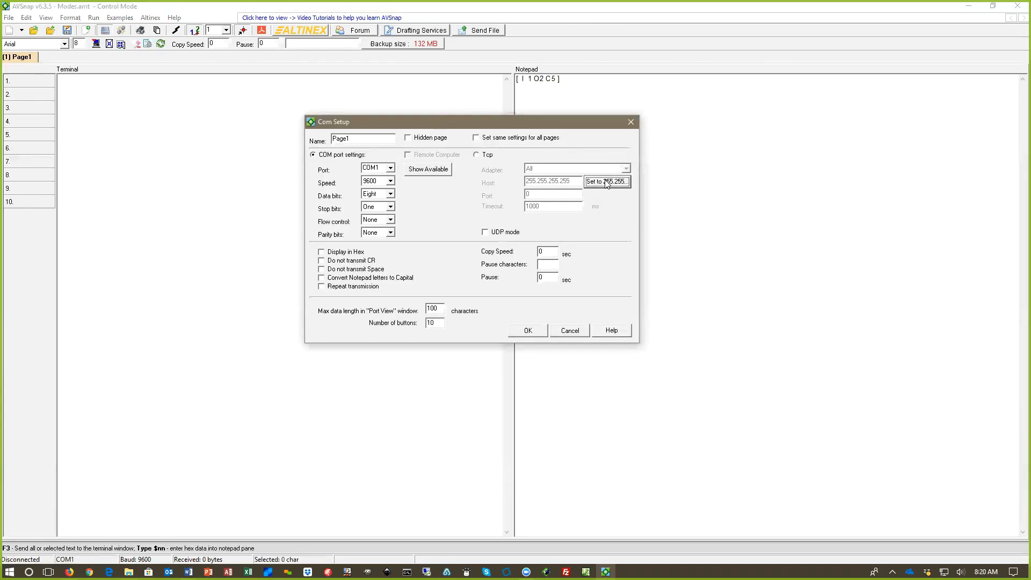
click(485, 232)
click(477, 155)
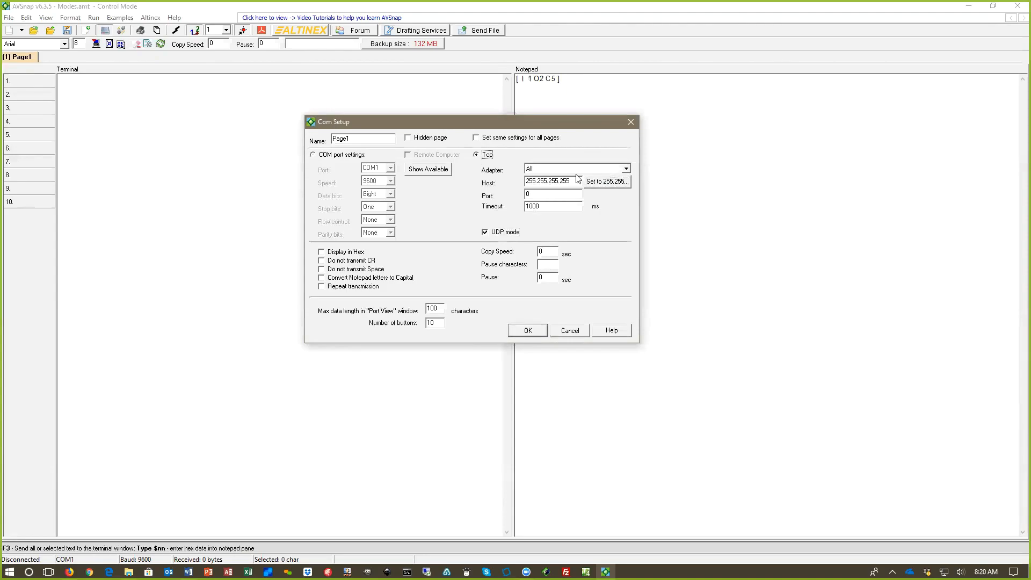
drag(543, 194, 511, 182)
text(30303)
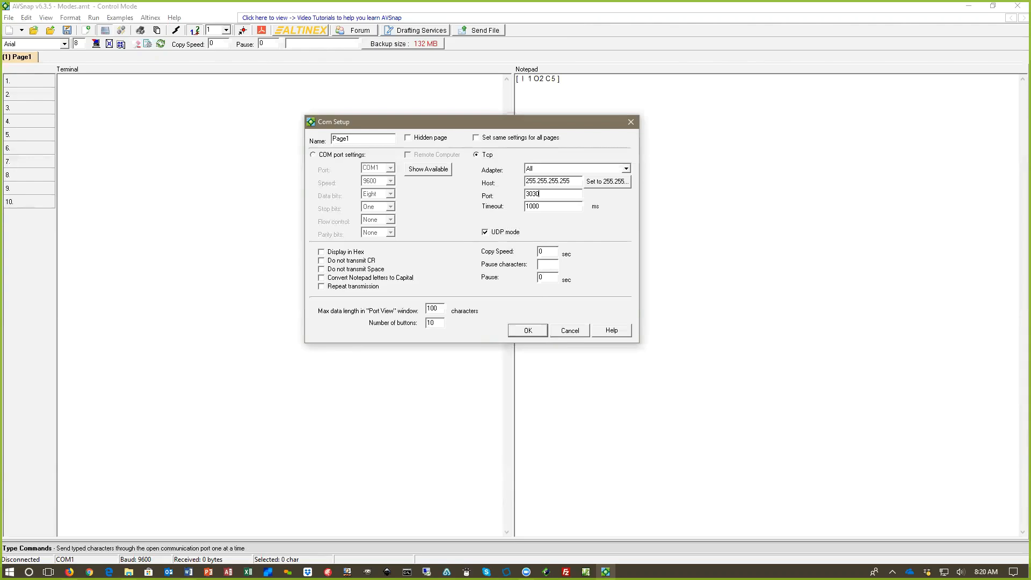
click(528, 330)
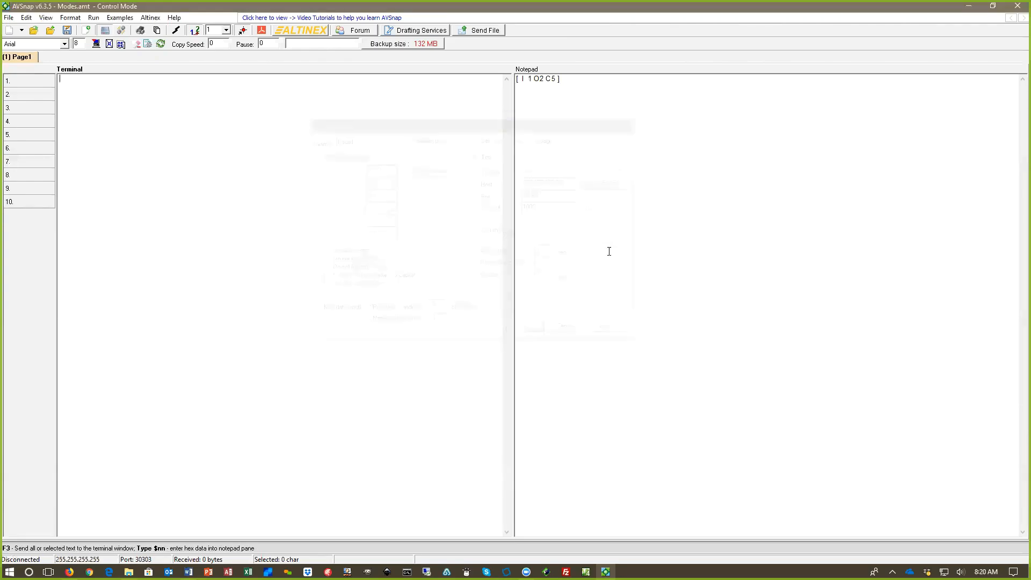
Step: Send the notepad command to the terminal and select the sent text in the terminal pane
drag(552, 78, 479, 82)
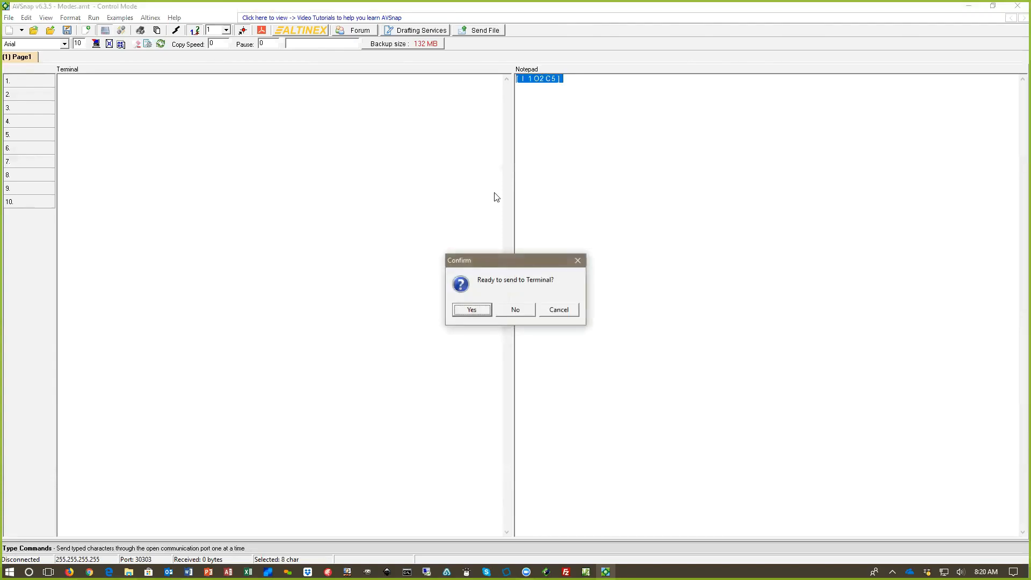
click(473, 310)
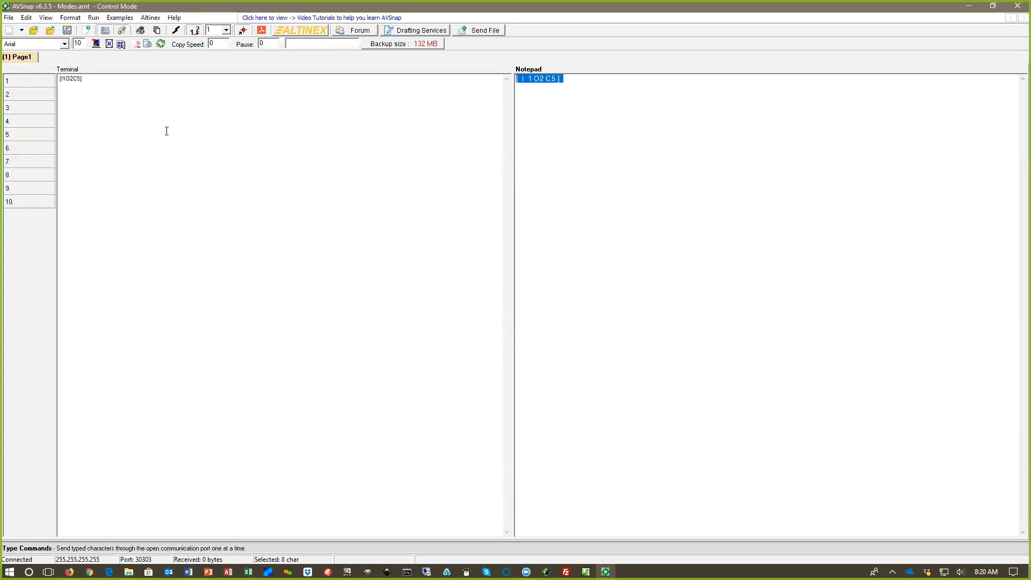
drag(90, 79, 44, 79)
Step: Leave communication mode and move the Project Mode branch slightly up and to the right in the mind map
click(104, 31)
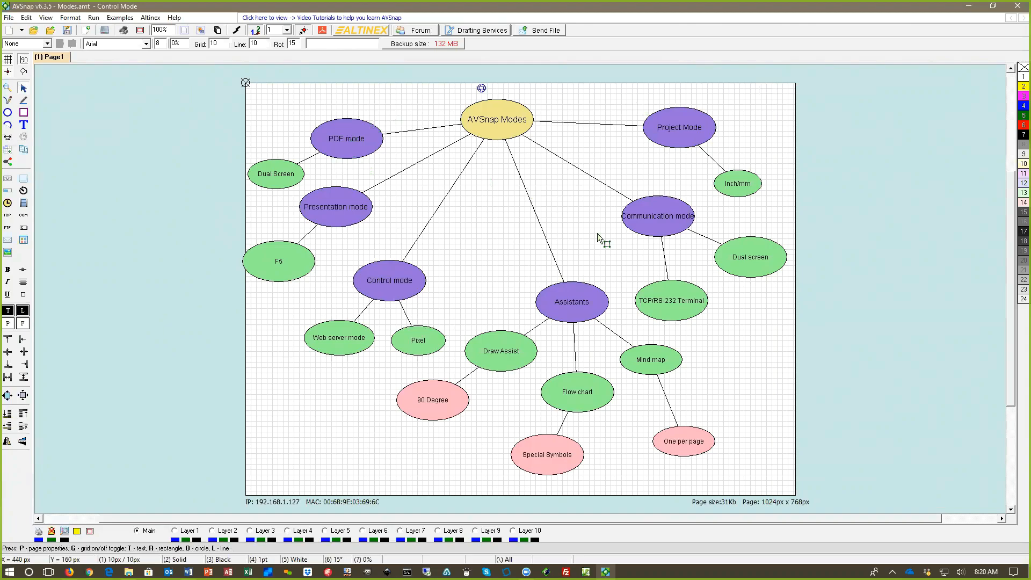
drag(679, 133, 701, 131)
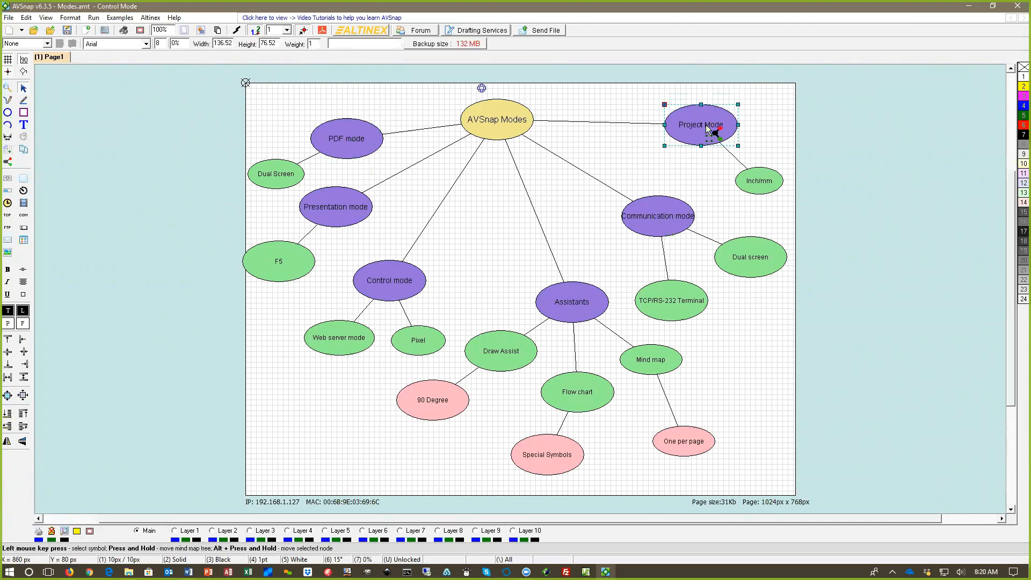
Step: Start a new project without saving changes and set its page size to A (US Letter), 11 in x 8.5 in
click(9, 31)
click(503, 309)
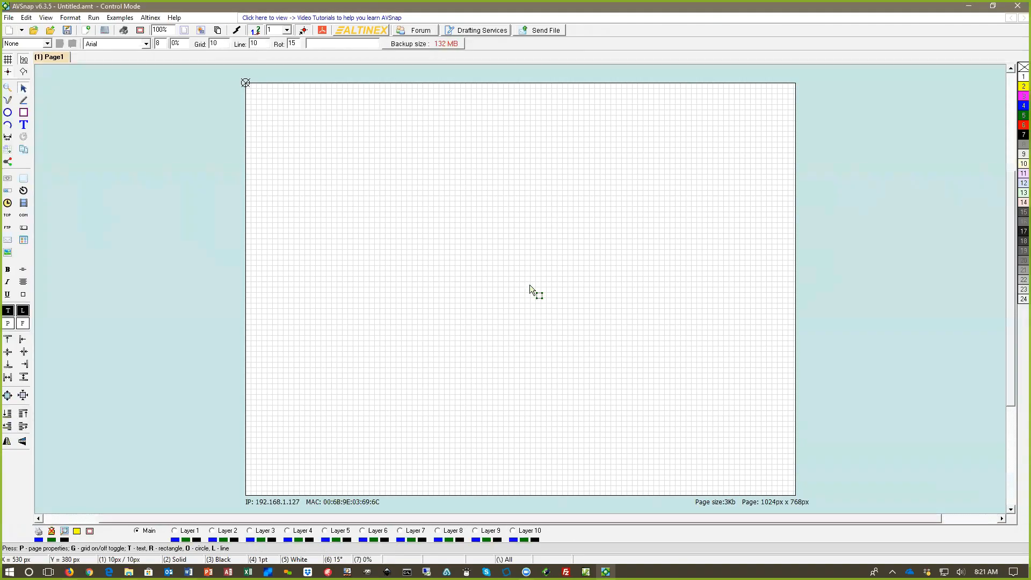
key(p)
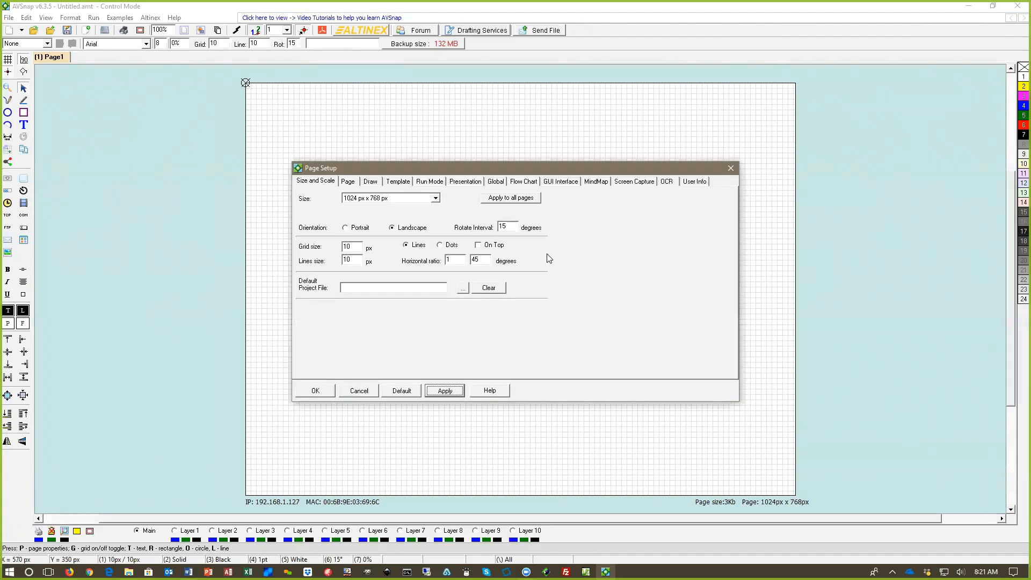
click(435, 199)
click(393, 211)
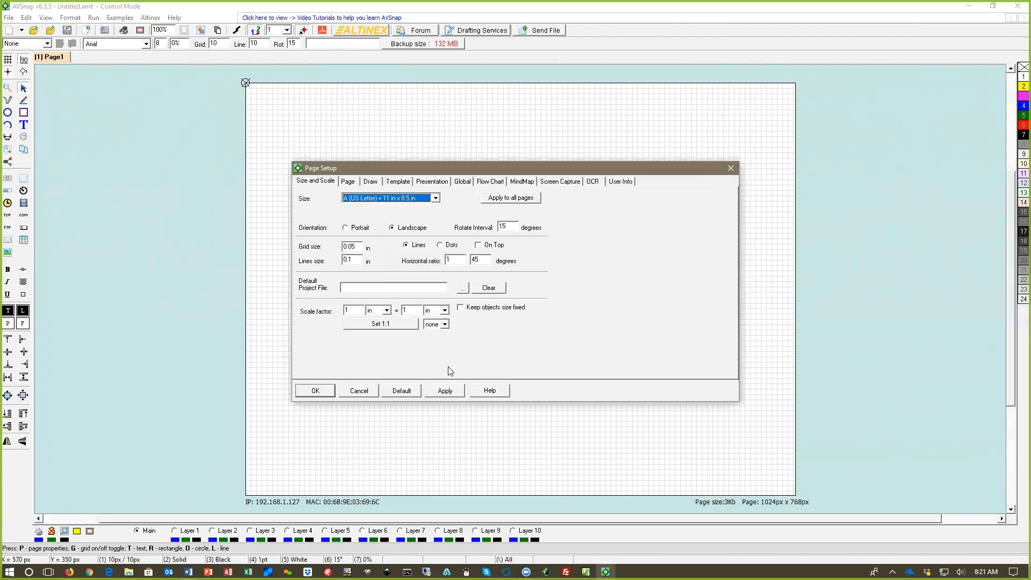
click(317, 390)
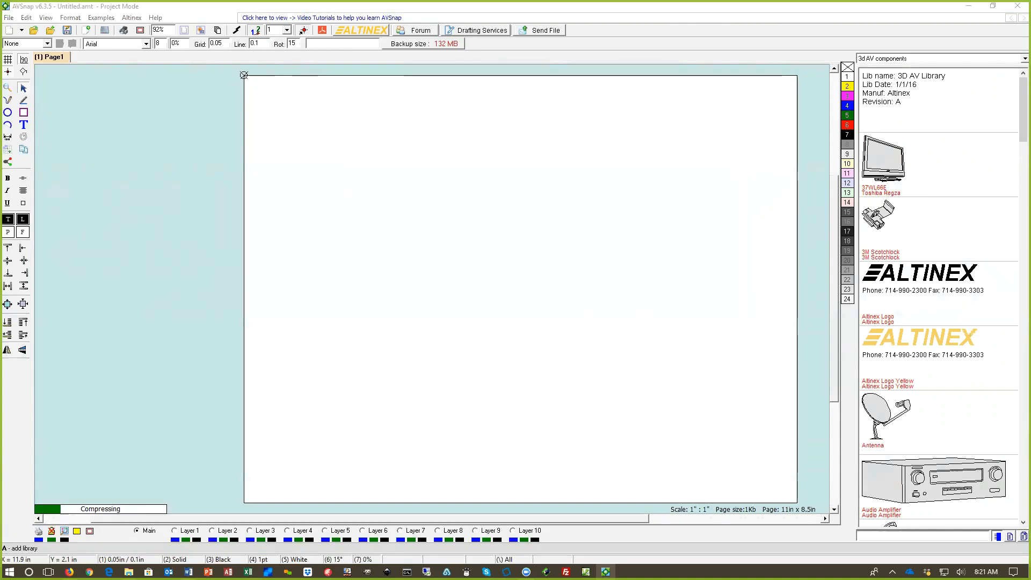
key(alt+Tab)
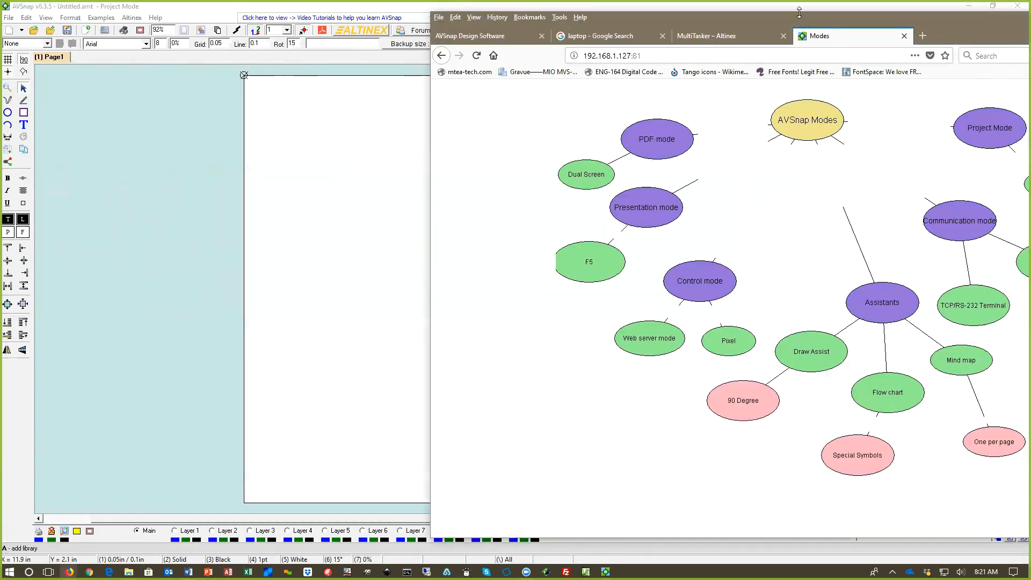
key(alt+Tab)
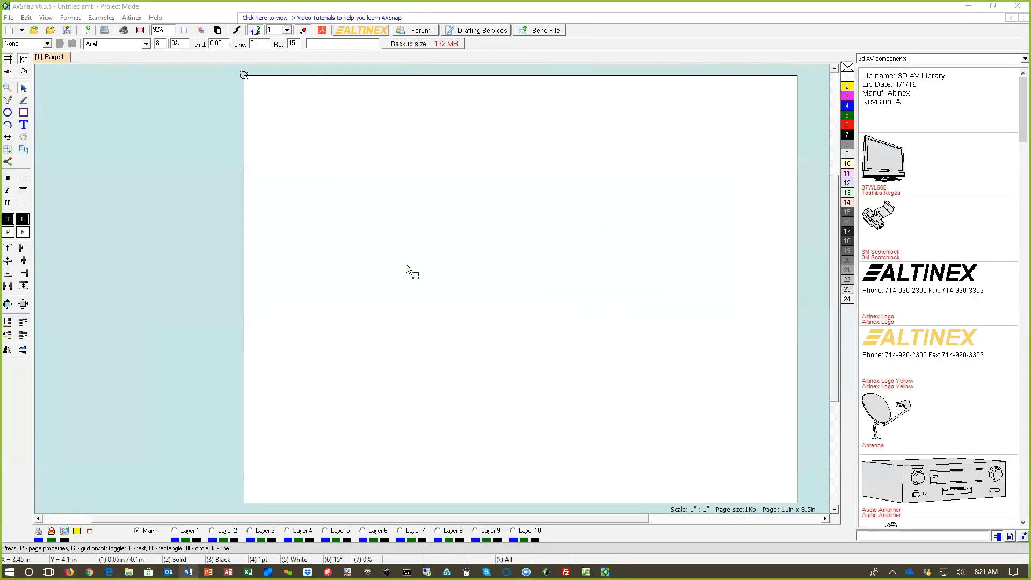
click(406, 244)
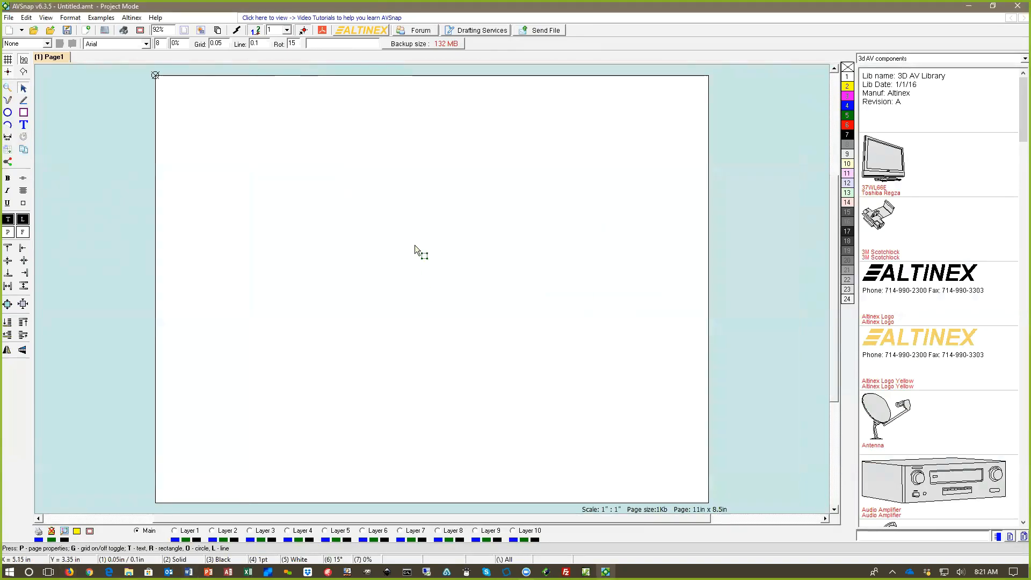
Step: Insert the A (US Letter) 8.5 x 11 page with title block and locators from the Pages library, and lock Layer 1 for editing
click(866, 59)
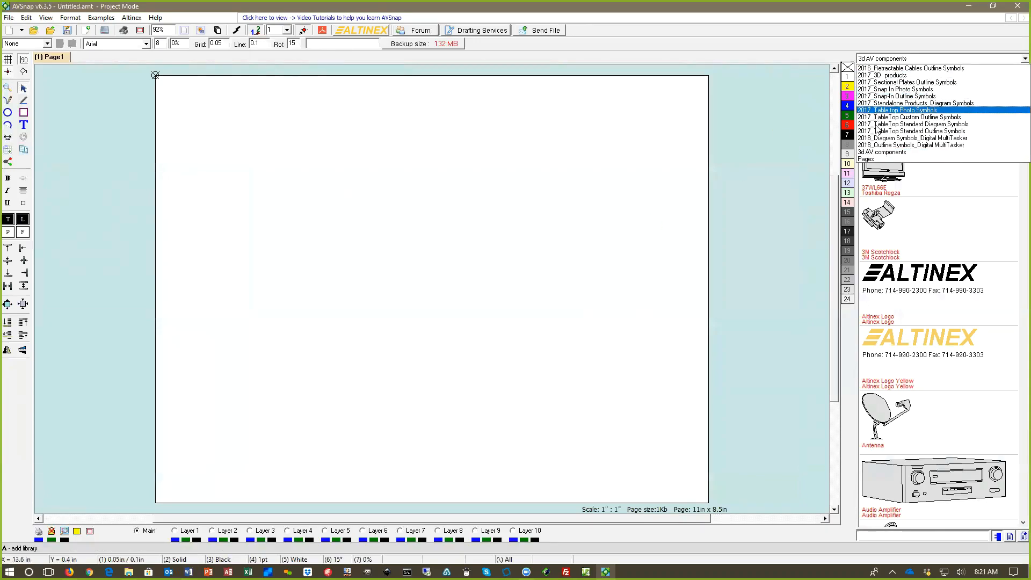
click(876, 160)
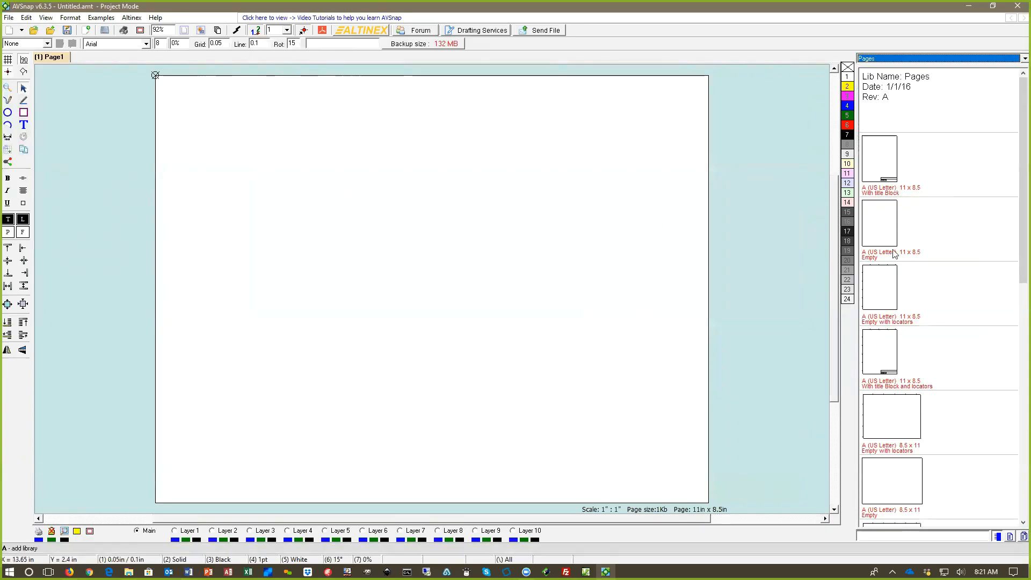
scroll(903, 456, down, 3)
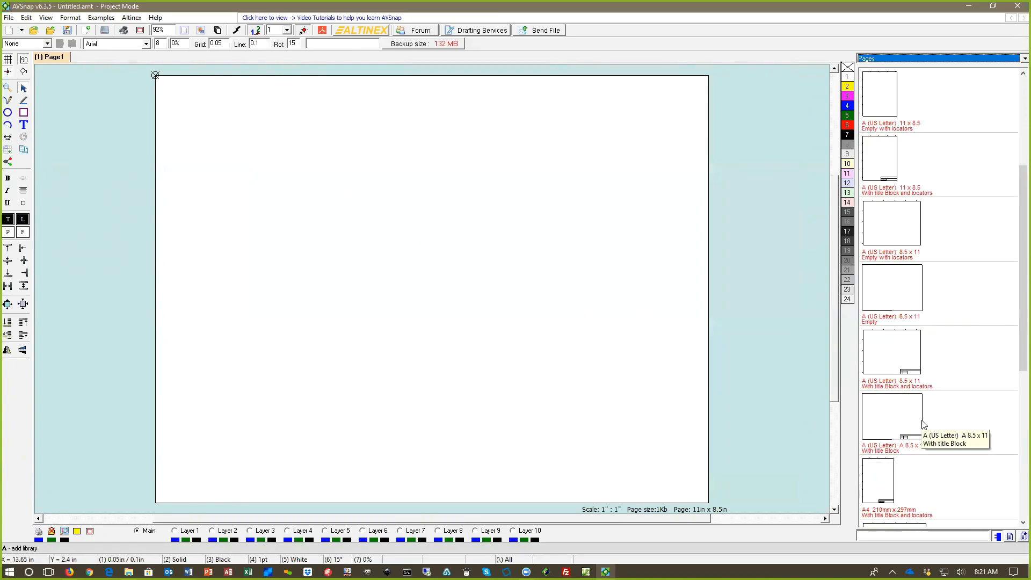
double_click(883, 376)
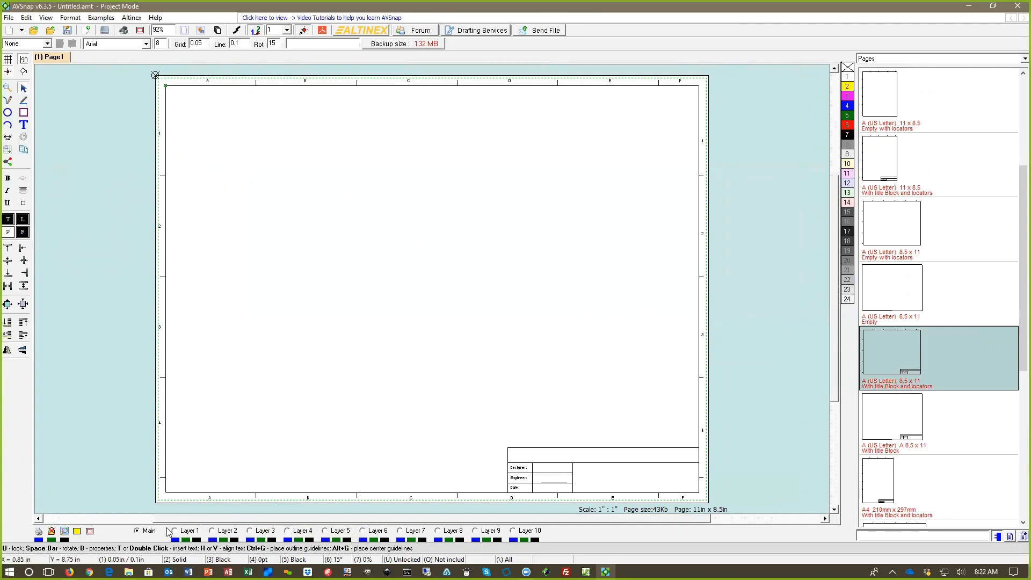
click(198, 531)
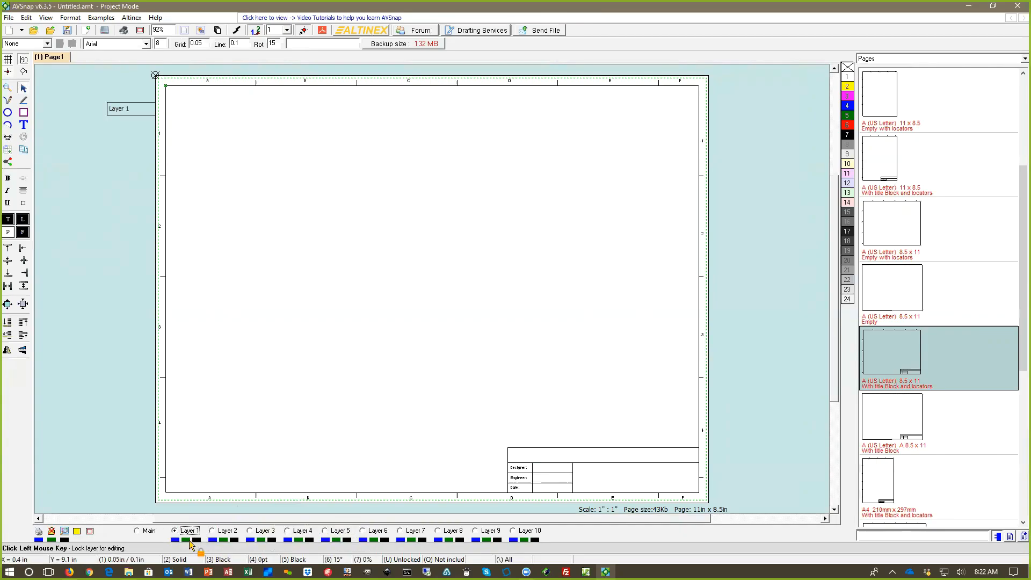
click(189, 541)
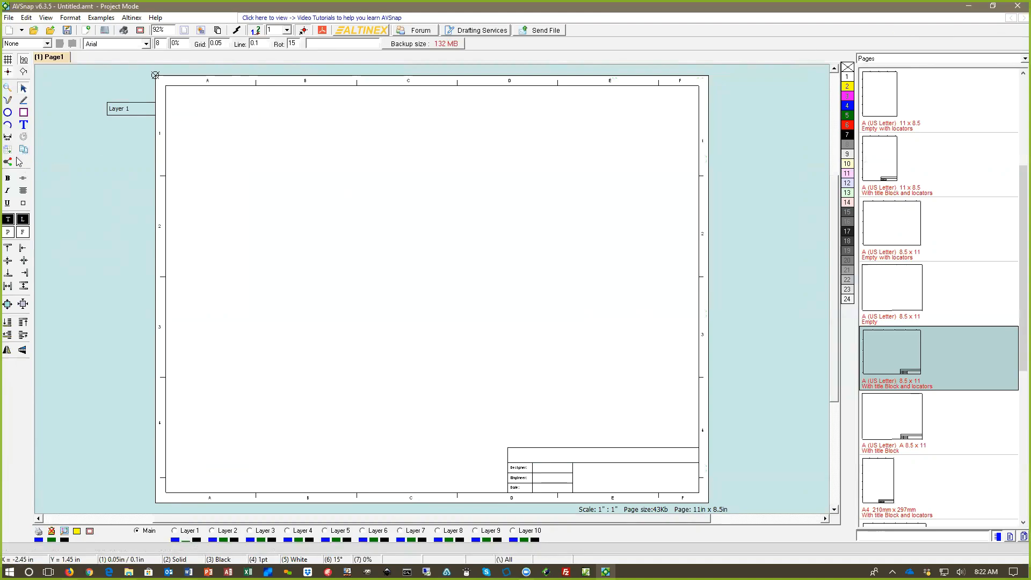
Step: Open the Courtroom MM.amt project from the desktop, discarding the changes in the untitled project
click(993, 6)
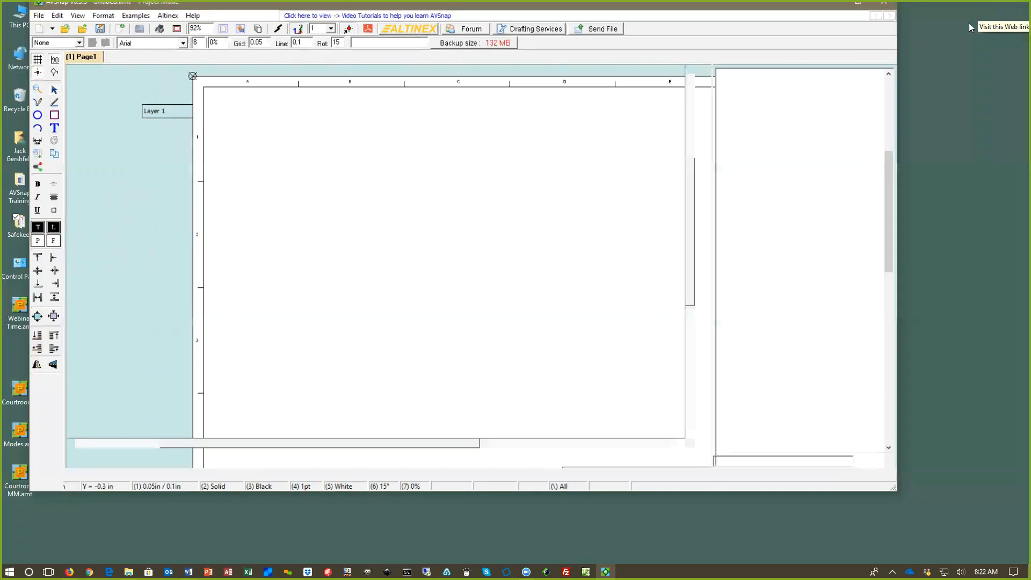
double_click(23, 479)
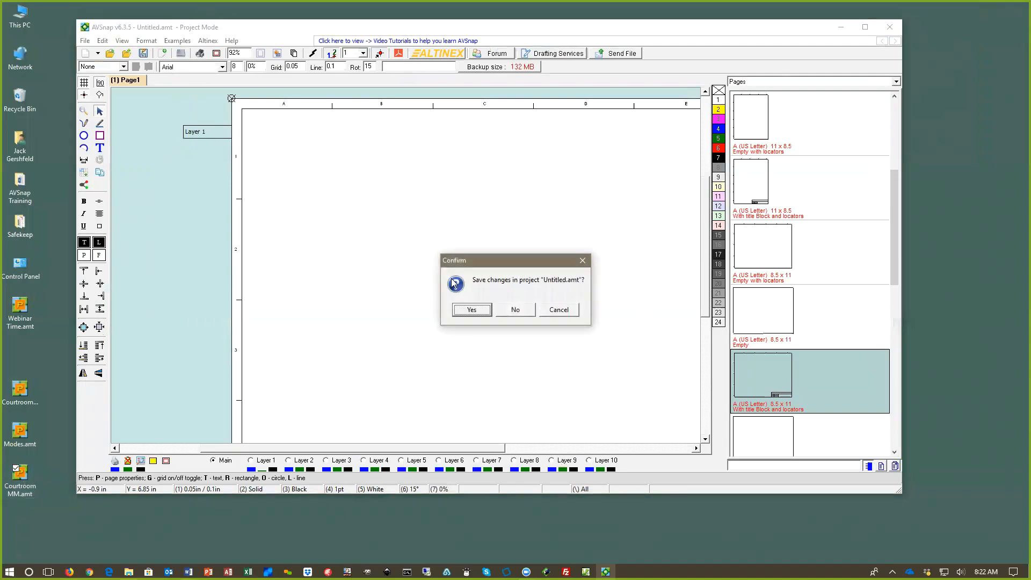
click(515, 309)
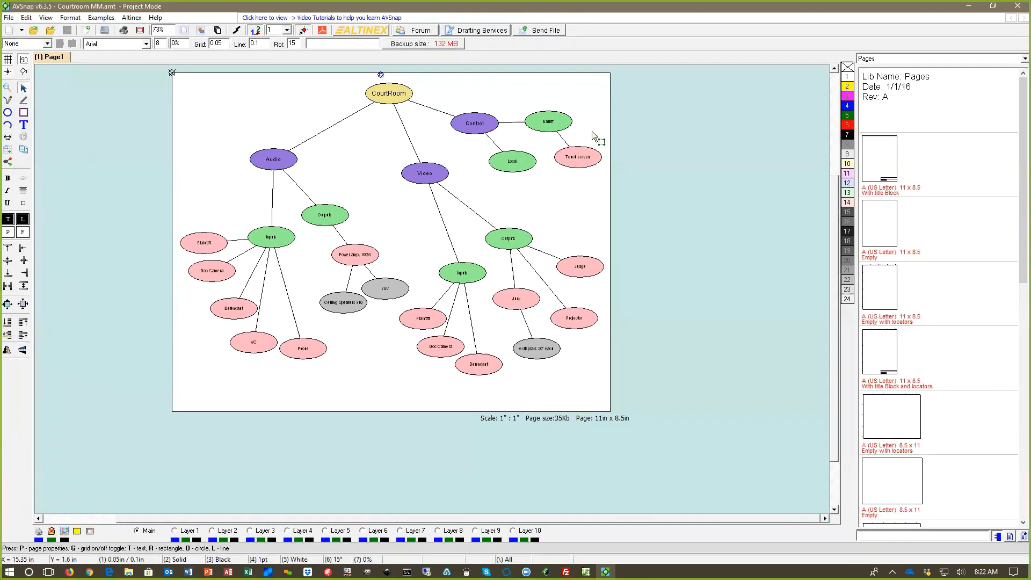
scroll(395, 113, up, 1)
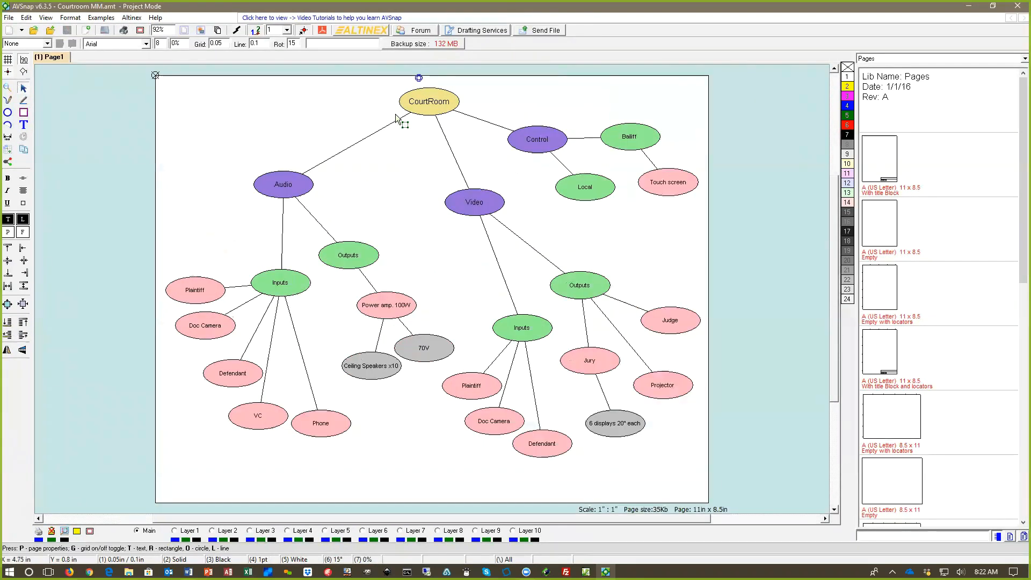
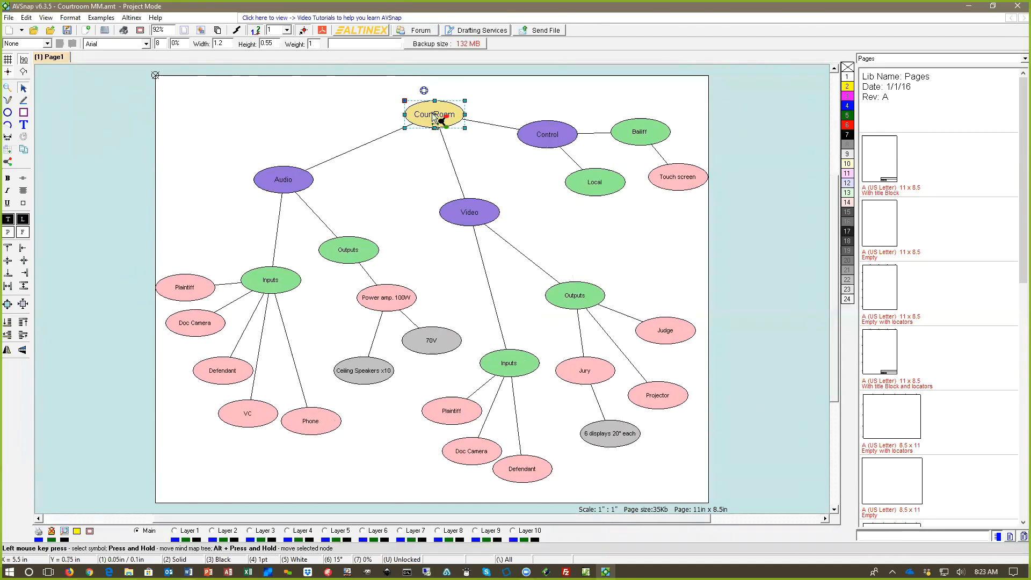
Step: Rearrange the mind map by shifting the Video Outputs branch, the 6 displays node, the Control branch and the Touch screen node slightly
click(533, 331)
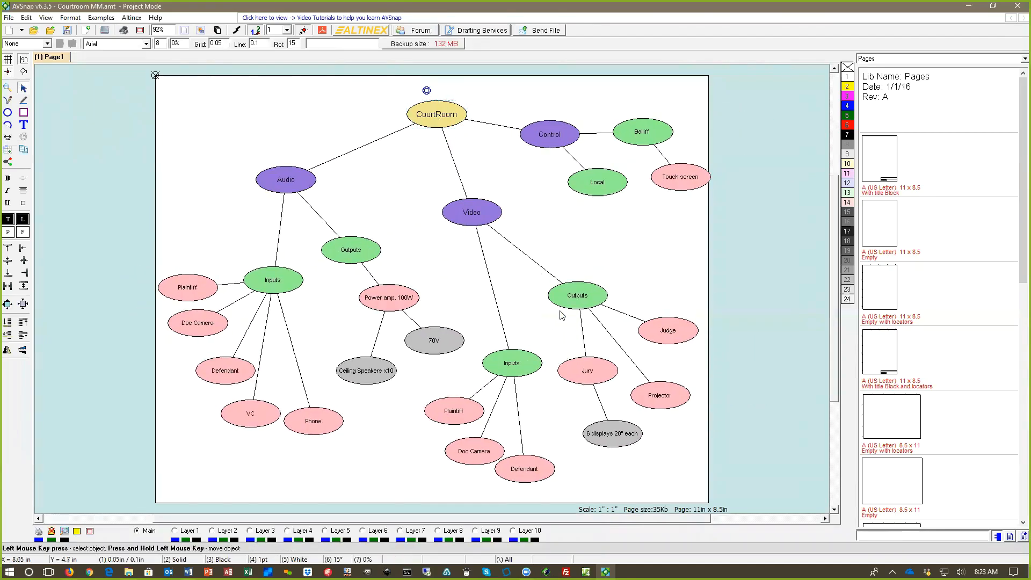
drag(579, 301, 575, 286)
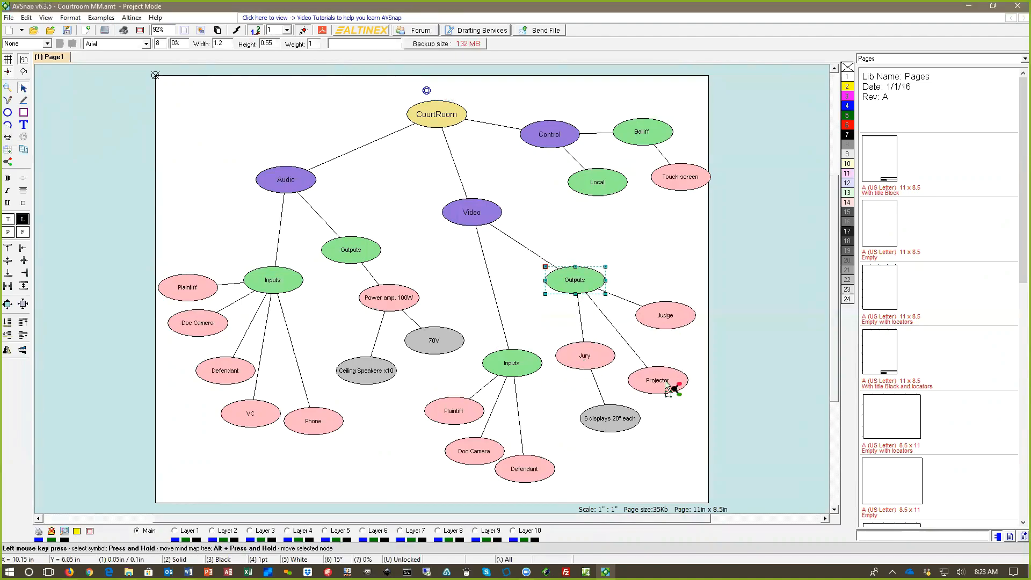
drag(615, 423, 600, 426)
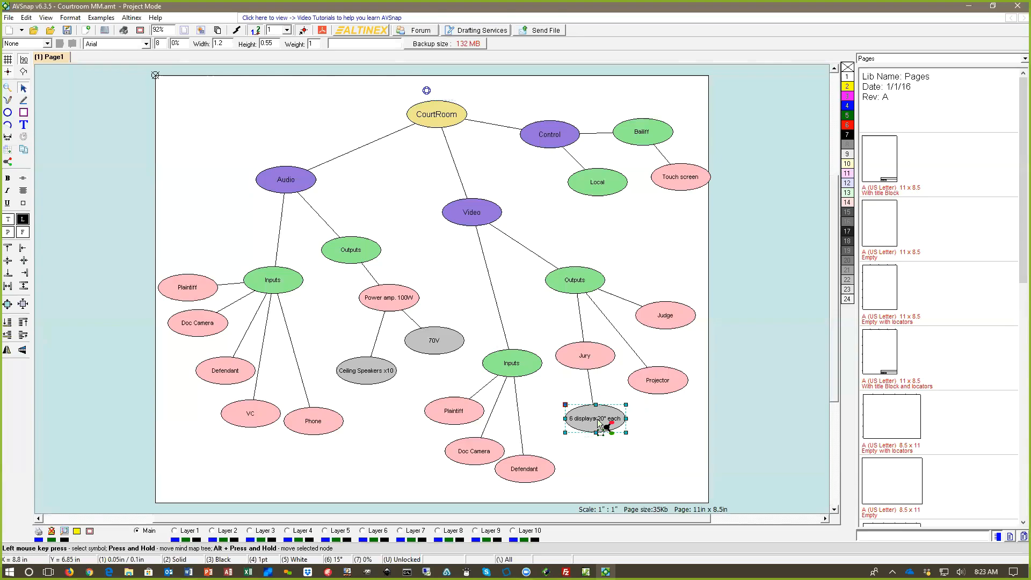
drag(554, 139, 528, 122)
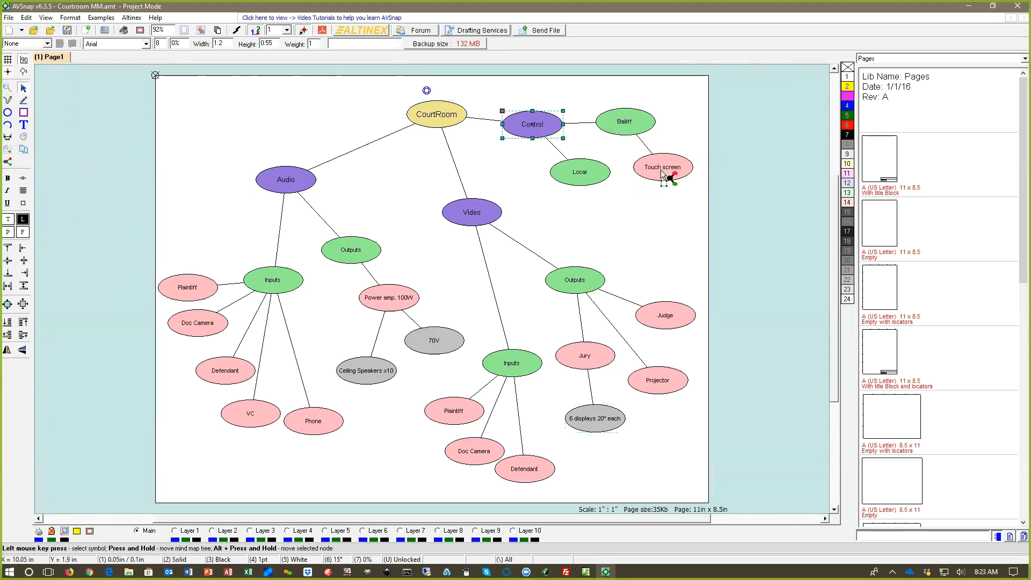
drag(662, 170, 670, 162)
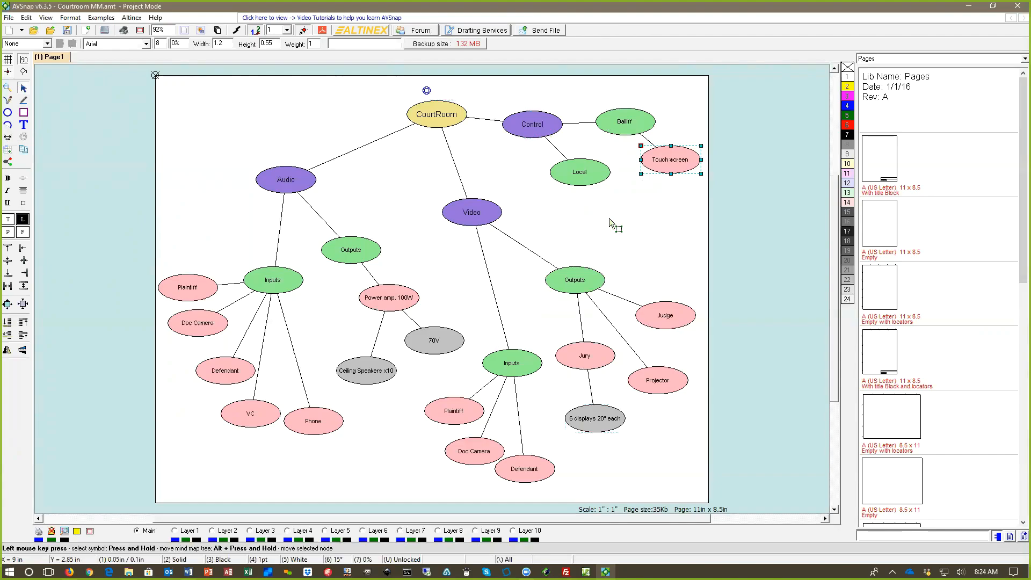
click(588, 236)
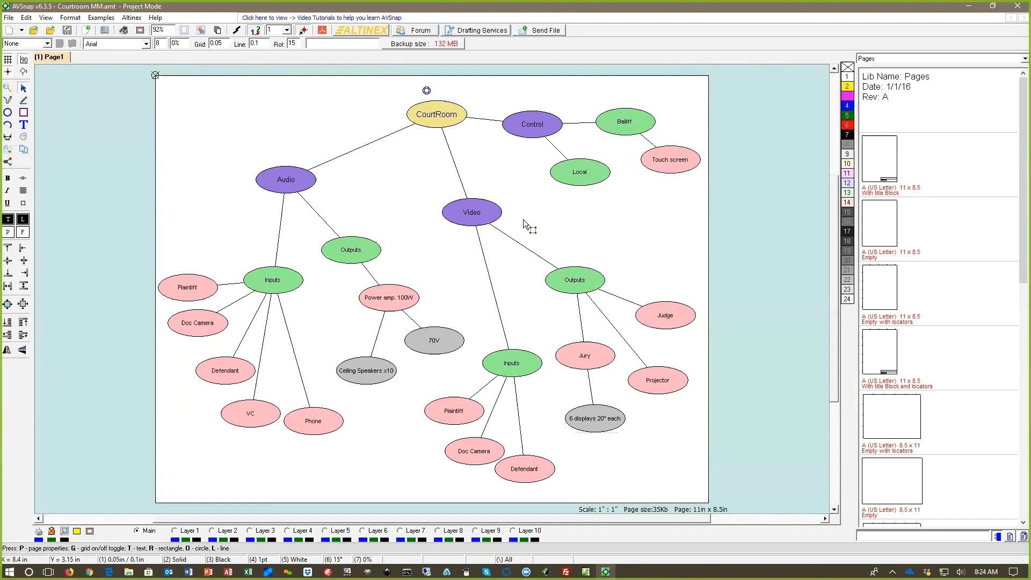
Step: Start a new blank project without saving the mind map and check the list of loaded symbol libraries
click(9, 32)
click(517, 309)
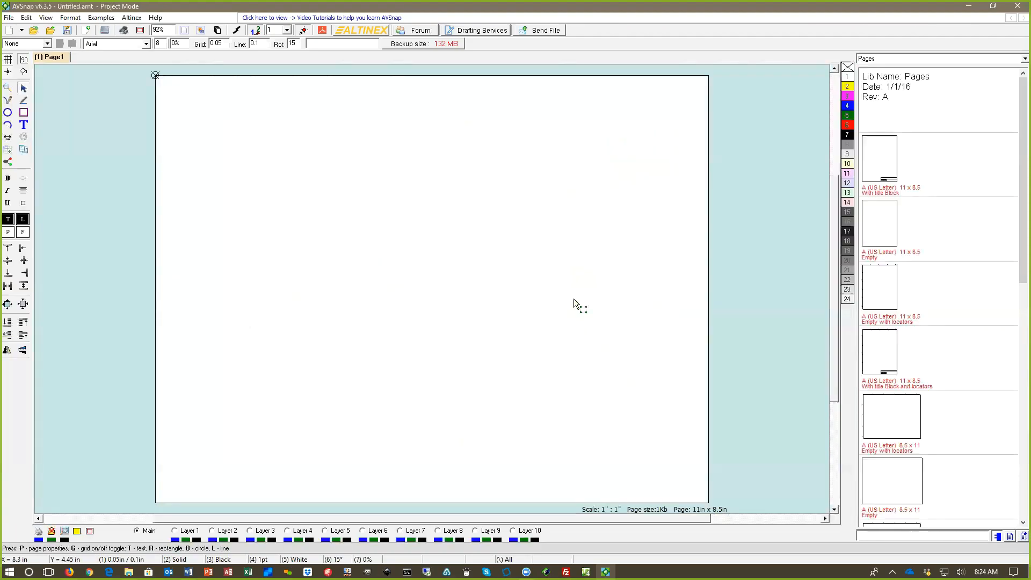
click(886, 60)
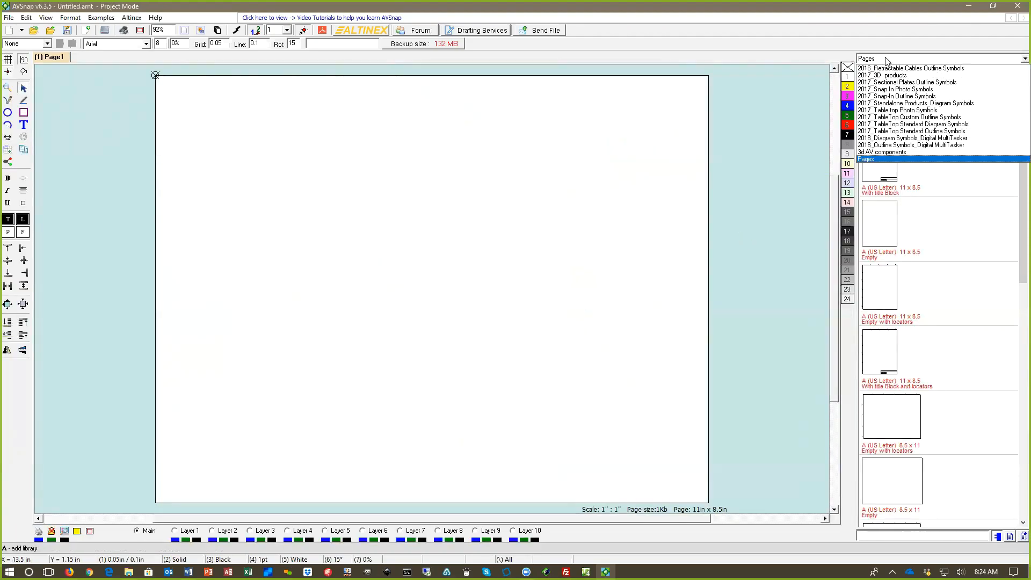
click(885, 58)
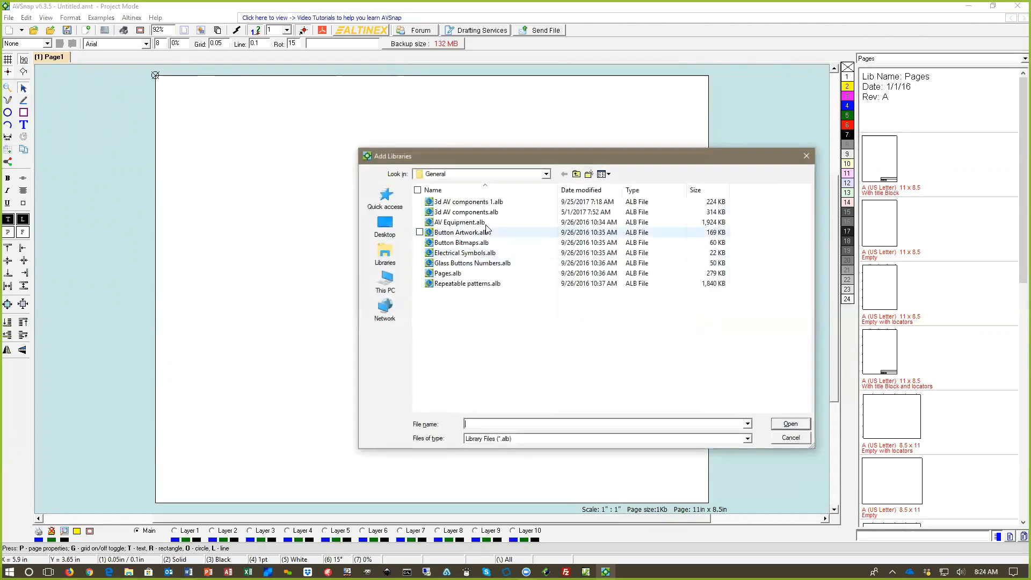
Step: Browse for libraries to add in C:\Program Files (x86)\AVSnap\Libraries 6.1.0\General and select Pages.alb
drag(435, 155, 361, 151)
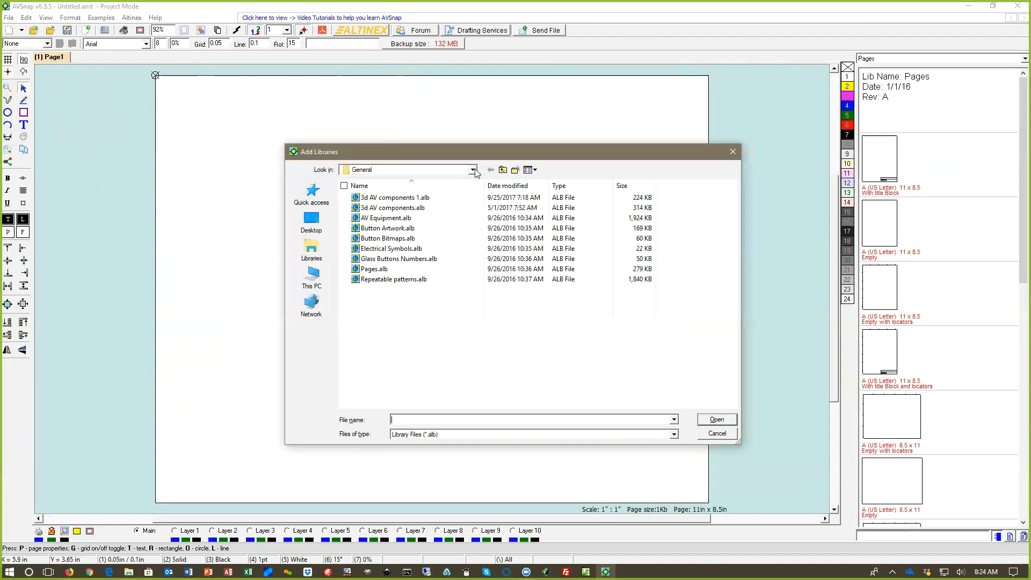
click(473, 170)
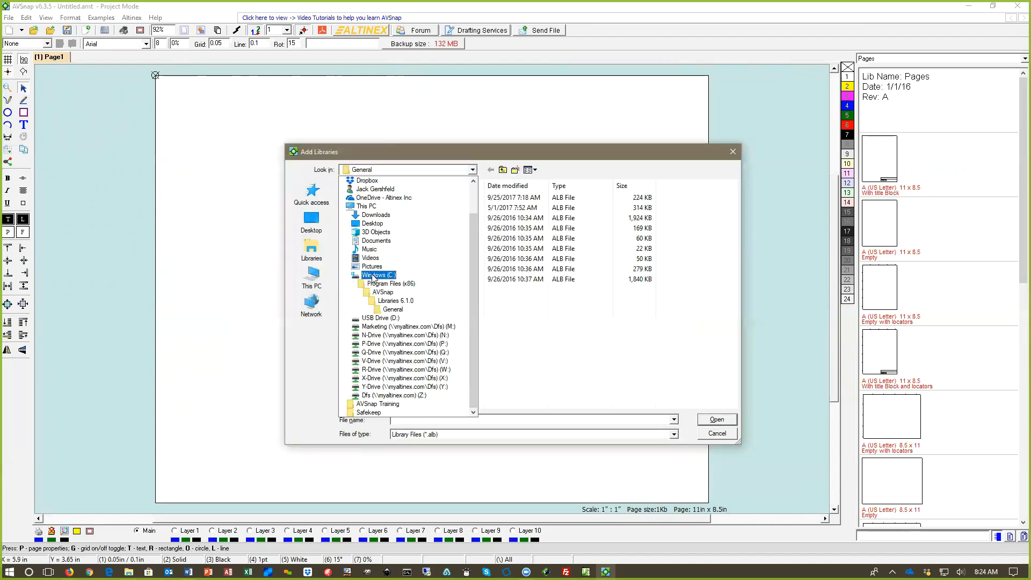
click(376, 275)
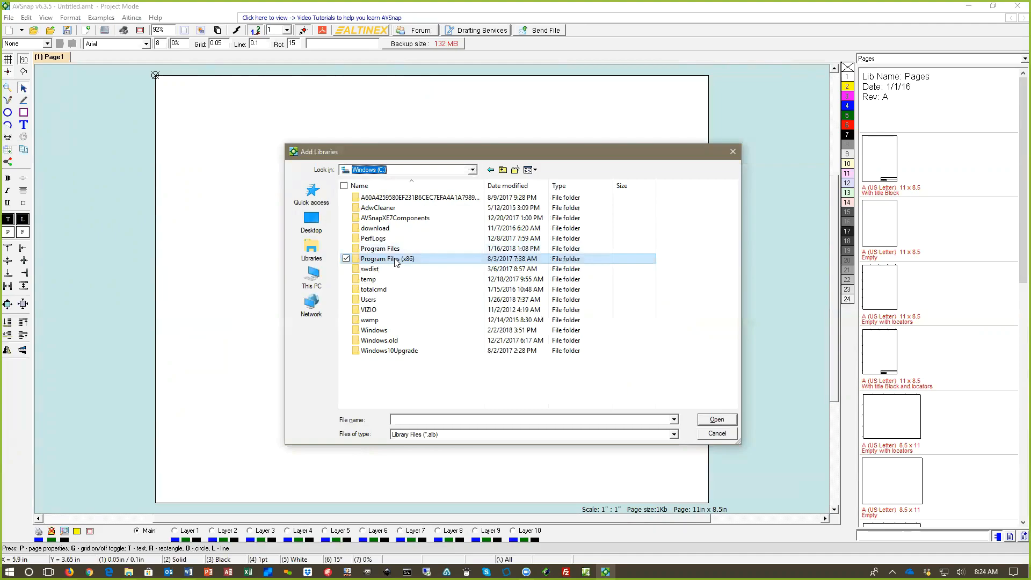
double_click(396, 260)
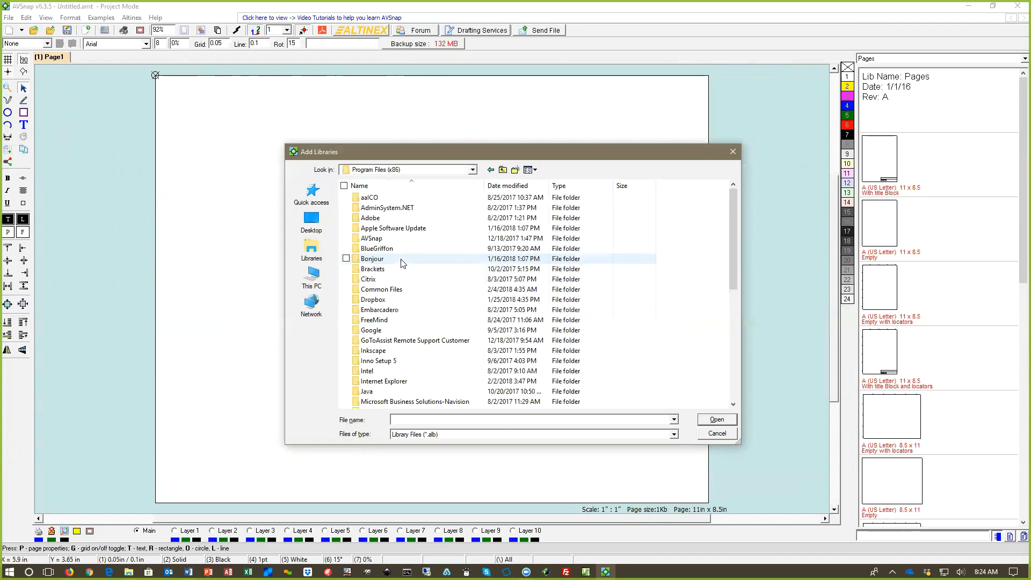
click(379, 240)
double_click(379, 240)
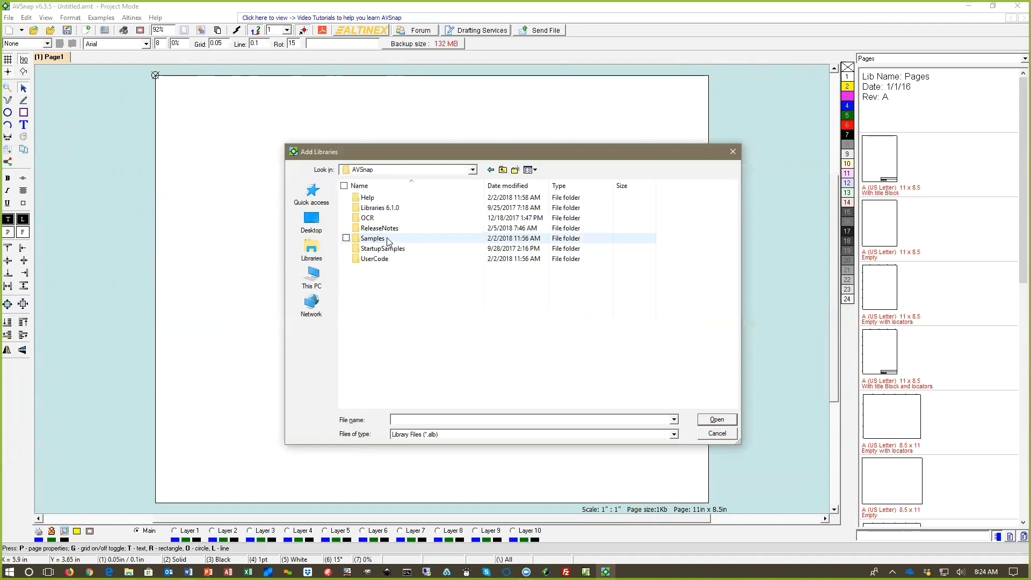
double_click(380, 210)
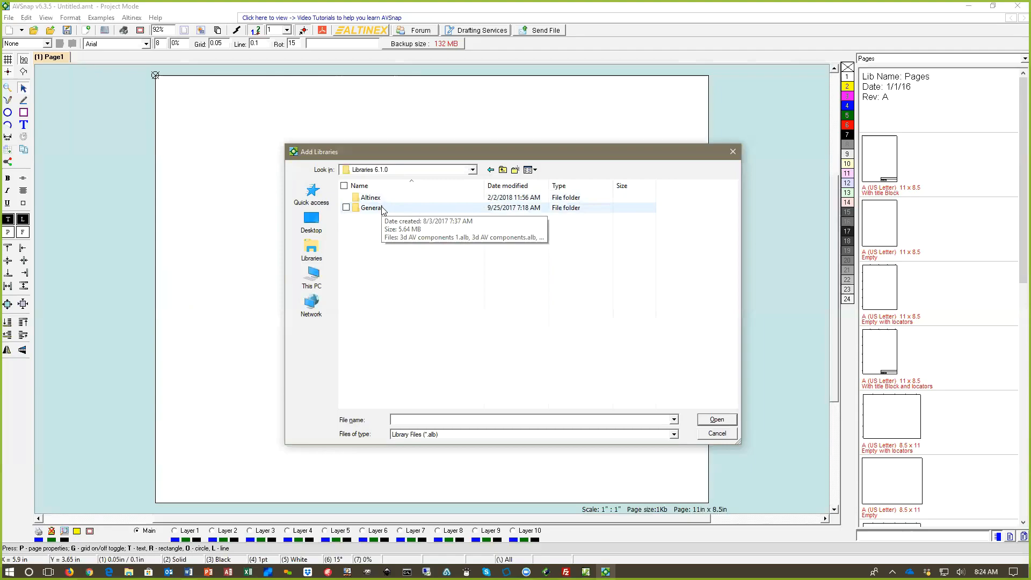
double_click(371, 208)
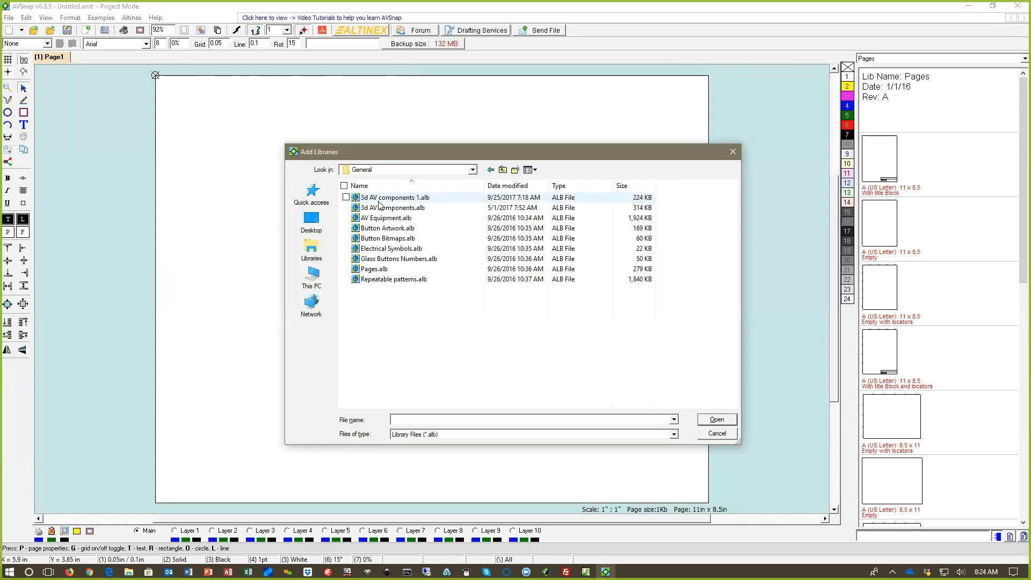
click(376, 270)
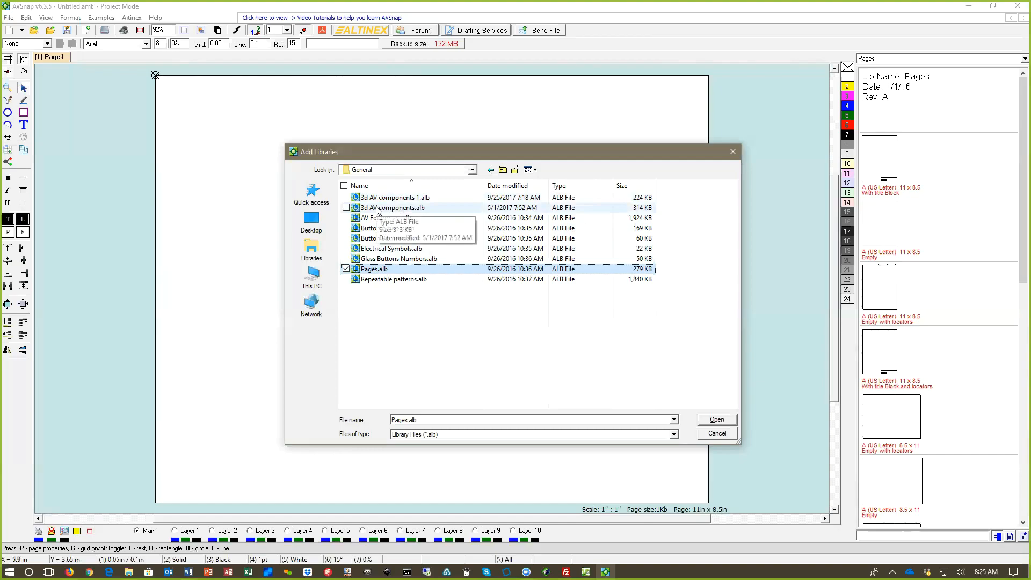
Step: Add all libraries in the Altinex folder, from 2016_Retractable Cables Outline Symbols.alb through 2018_Outline Symbols_Digital MultiTasker.alb
click(473, 170)
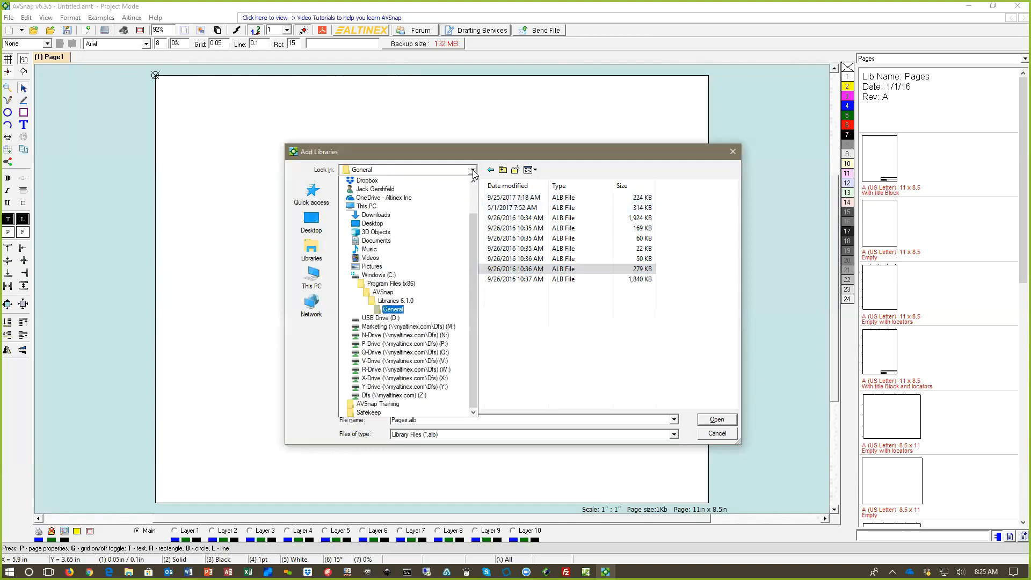
click(396, 304)
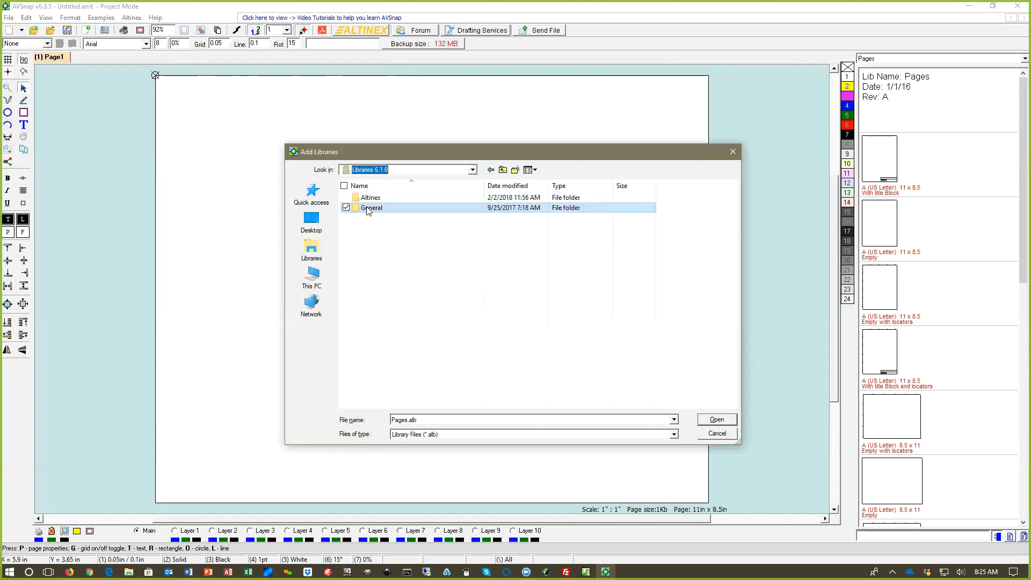
click(365, 200)
double_click(365, 198)
click(376, 198)
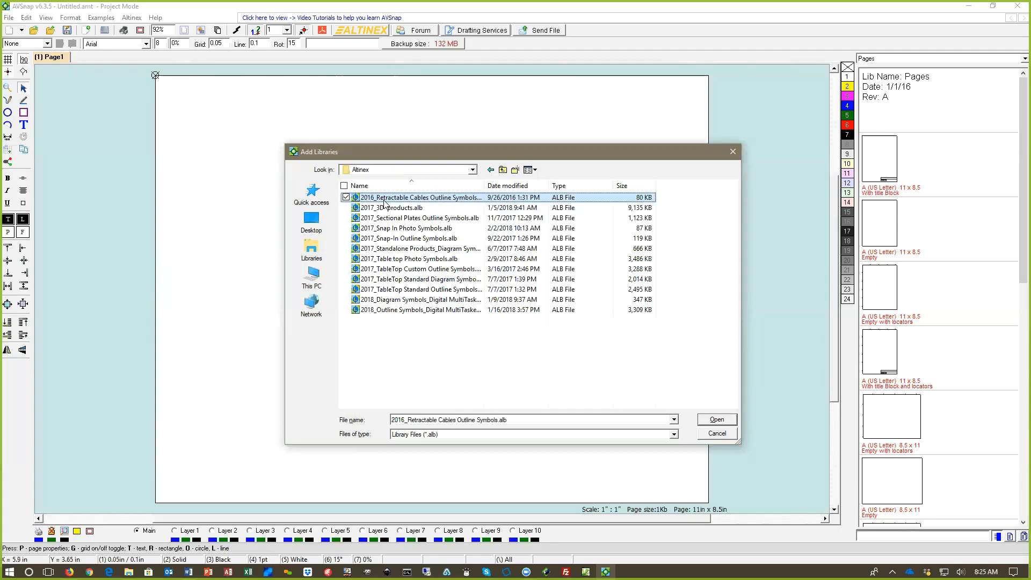
shift+click(389, 310)
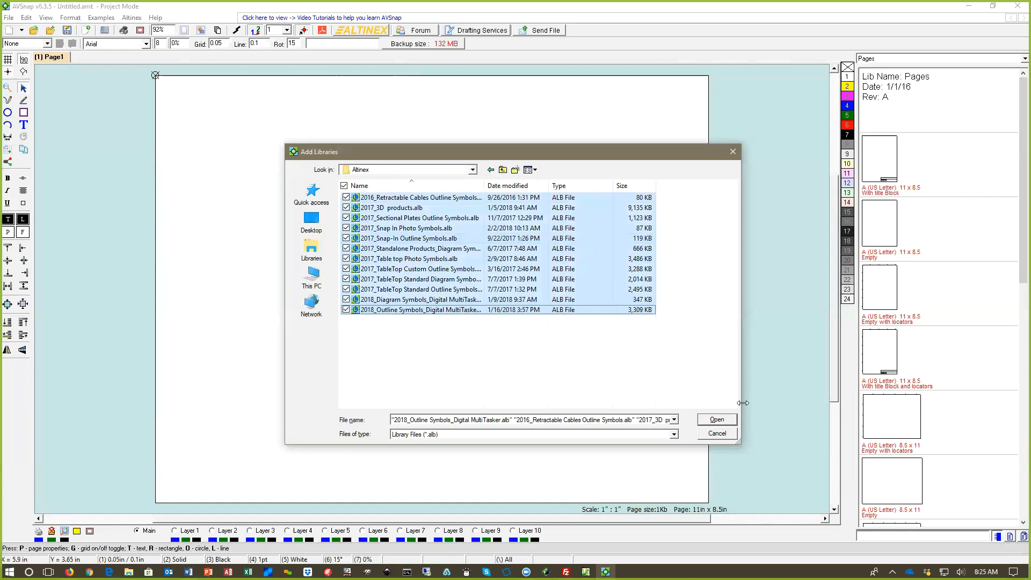
key(Return)
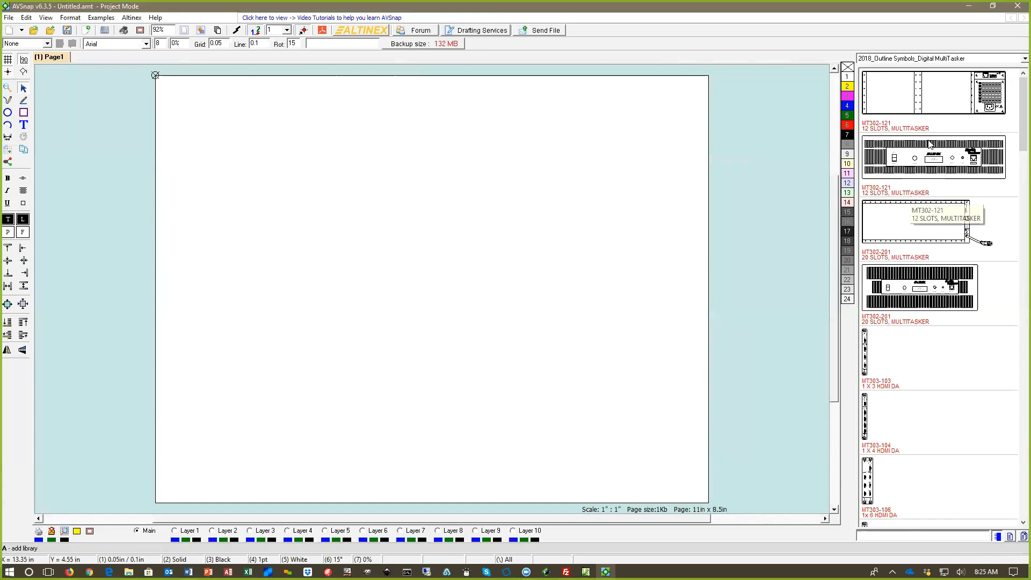
Step: Switch the symbol library to 3d AV components and search it for "lap"
click(913, 59)
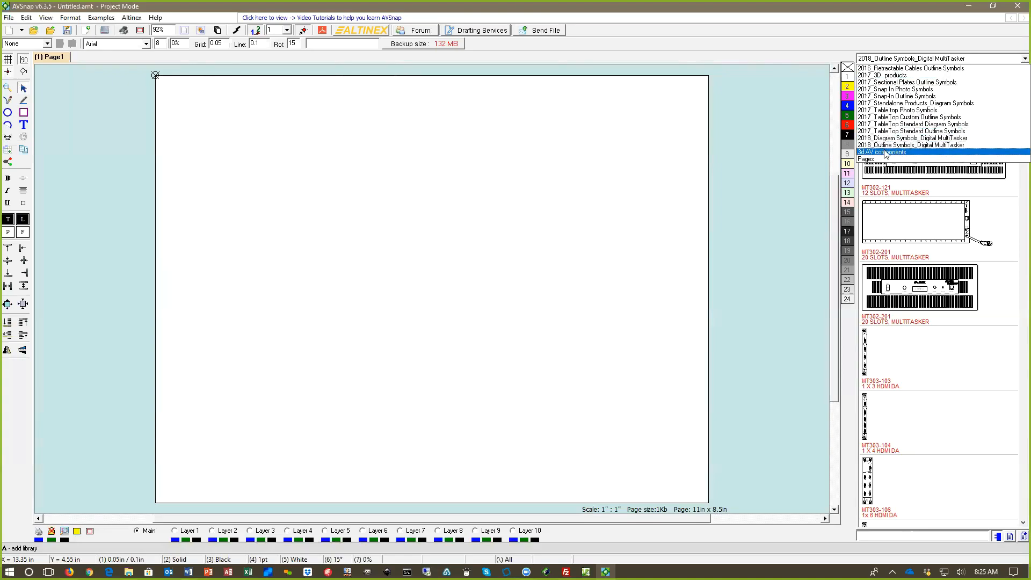
click(913, 152)
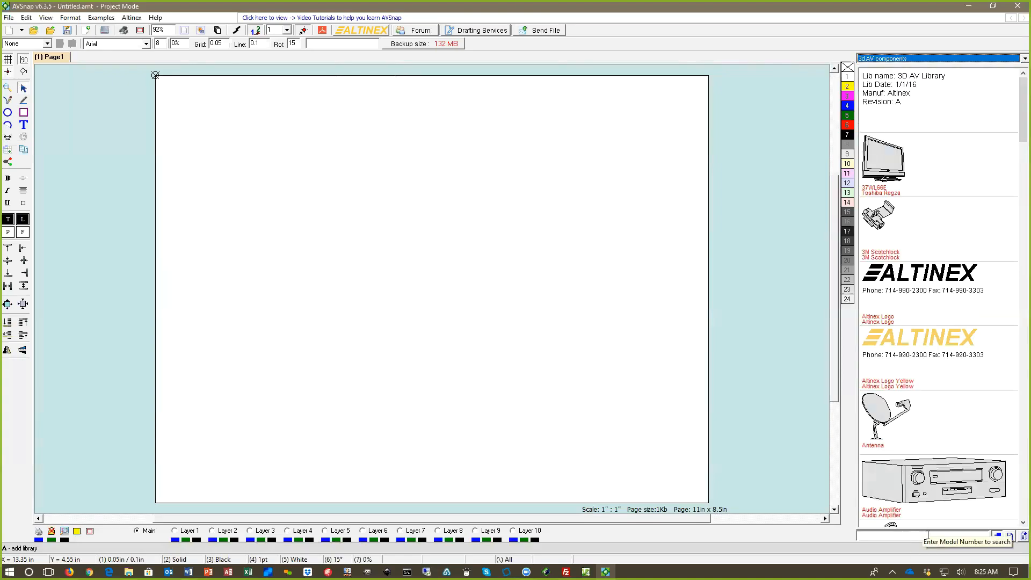
click(892, 537)
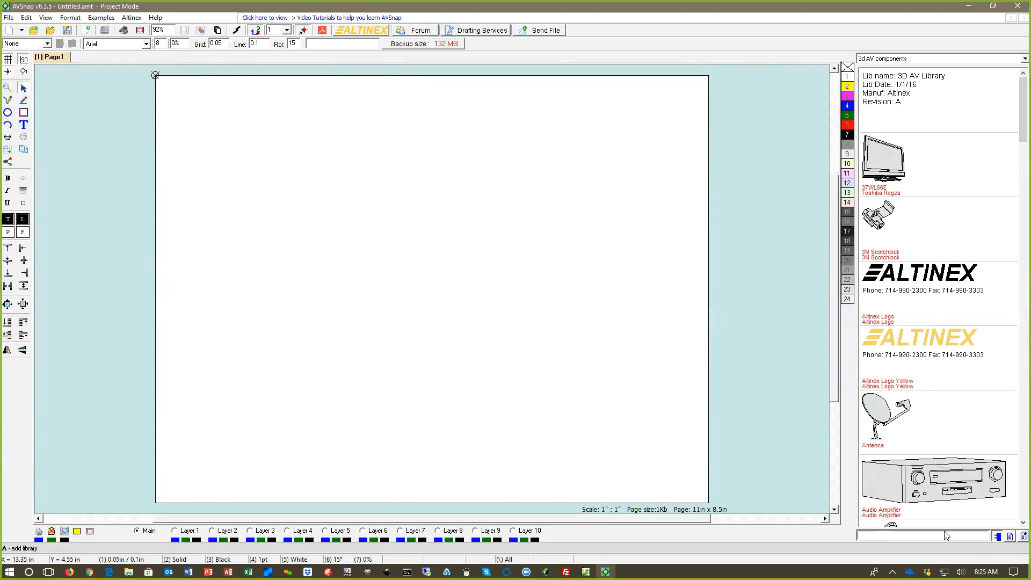
text(lap)
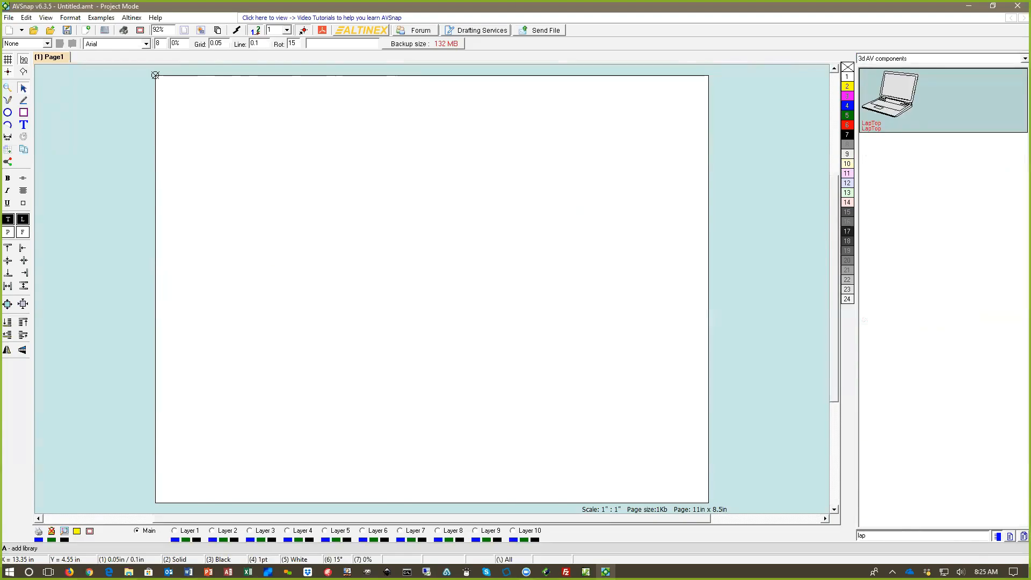
Step: Place two LapTop symbols one below the other near the page's upper-left corner
drag(897, 80, 196, 117)
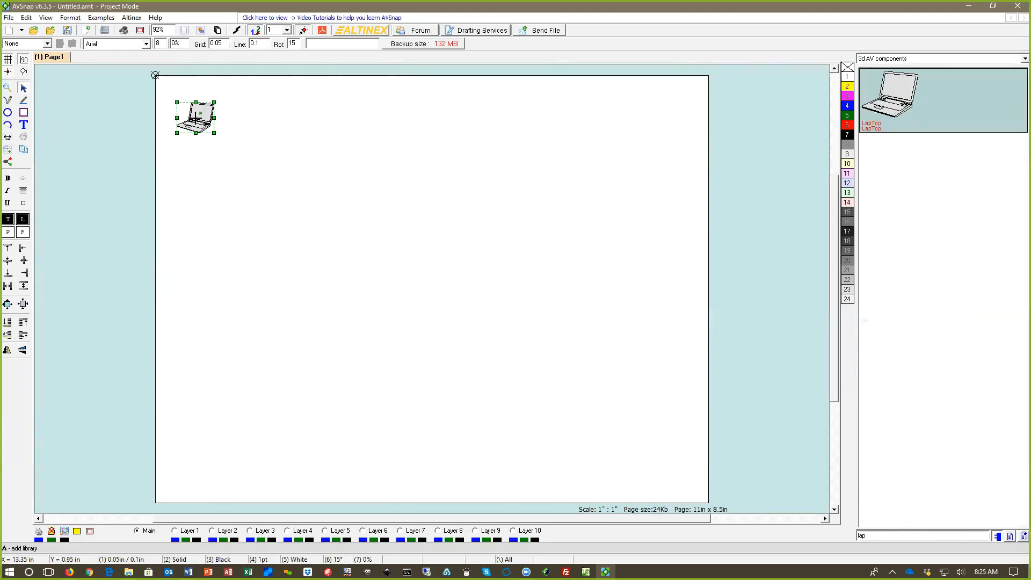
click(238, 130)
drag(201, 116, 191, 202)
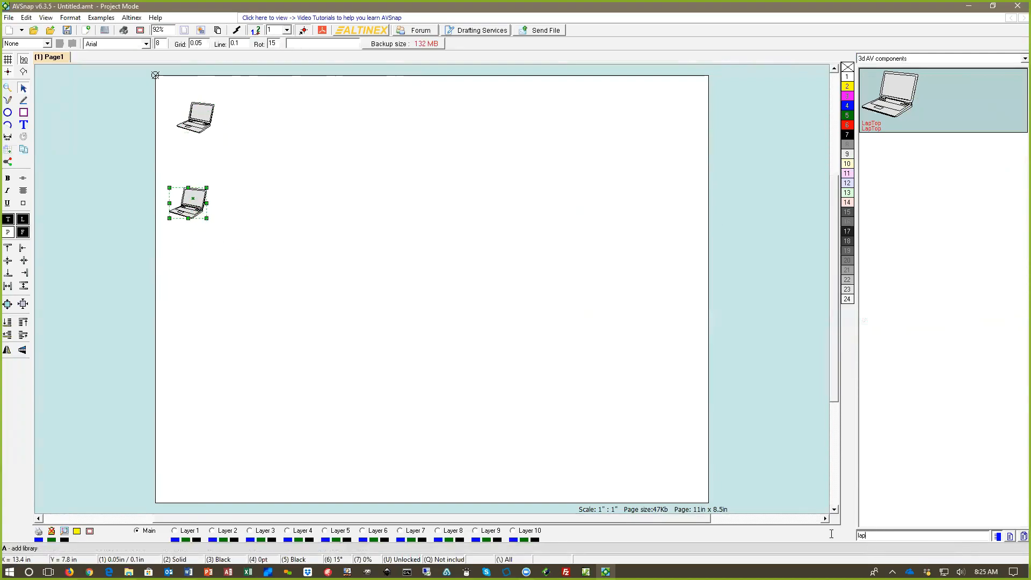
Step: Search the library for "doc" and place the Document Camera symbol below the two laptops
text(doc)
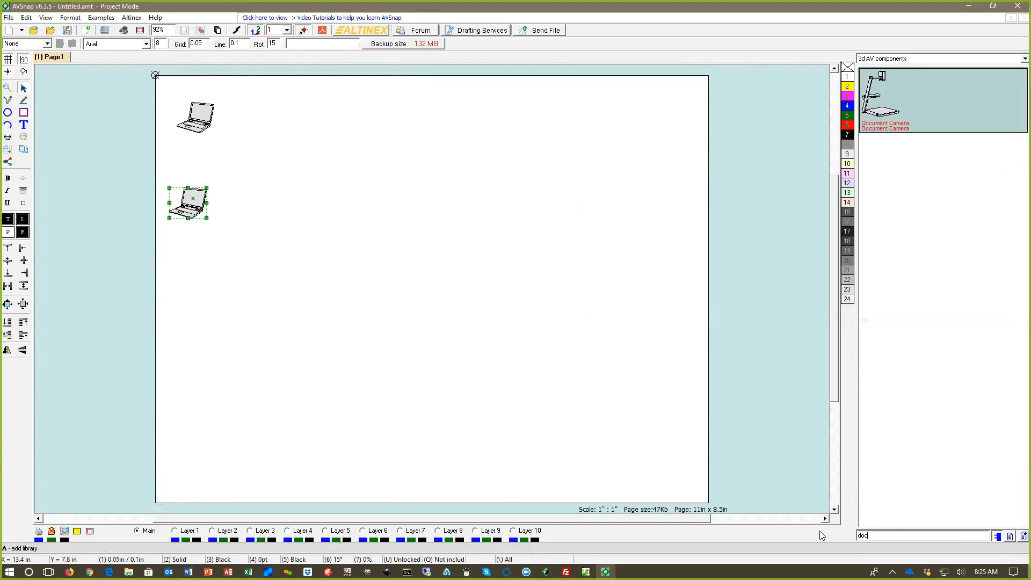
drag(881, 536, 851, 536)
drag(881, 97, 203, 282)
Step: Shrink both laptop symbols to roughly the width of the document camera
click(206, 217)
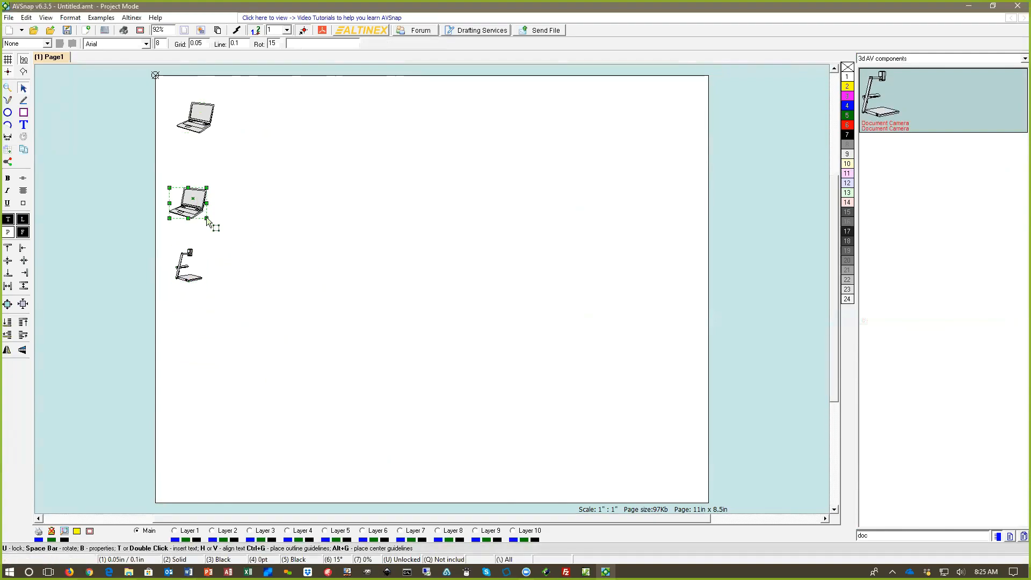
drag(207, 217, 199, 212)
click(213, 133)
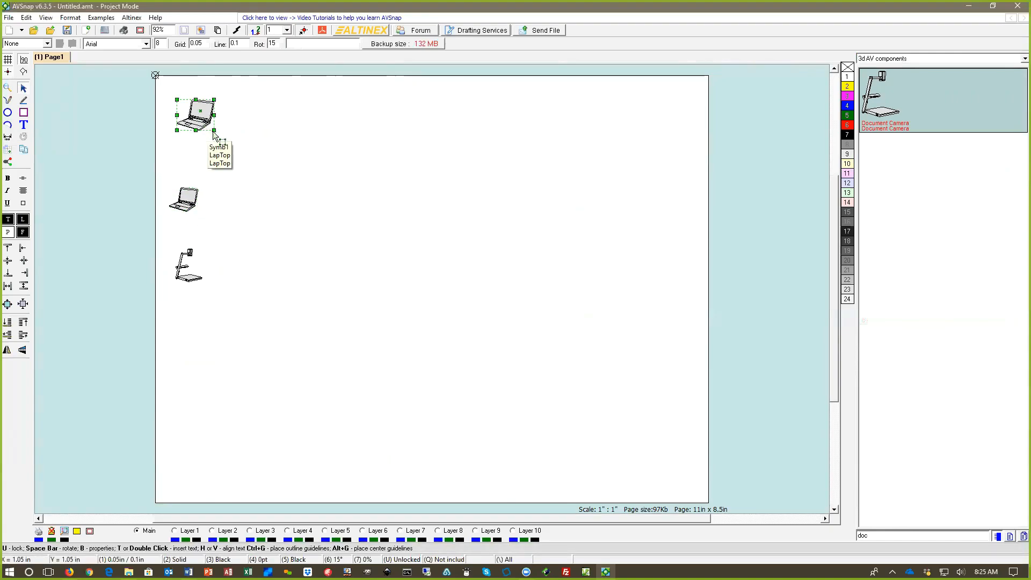
mouse_move(213, 133)
mouse_down()
mouse_move(253, 155)
mouse_move(207, 126)
mouse_move(202, 134)
mouse_up()
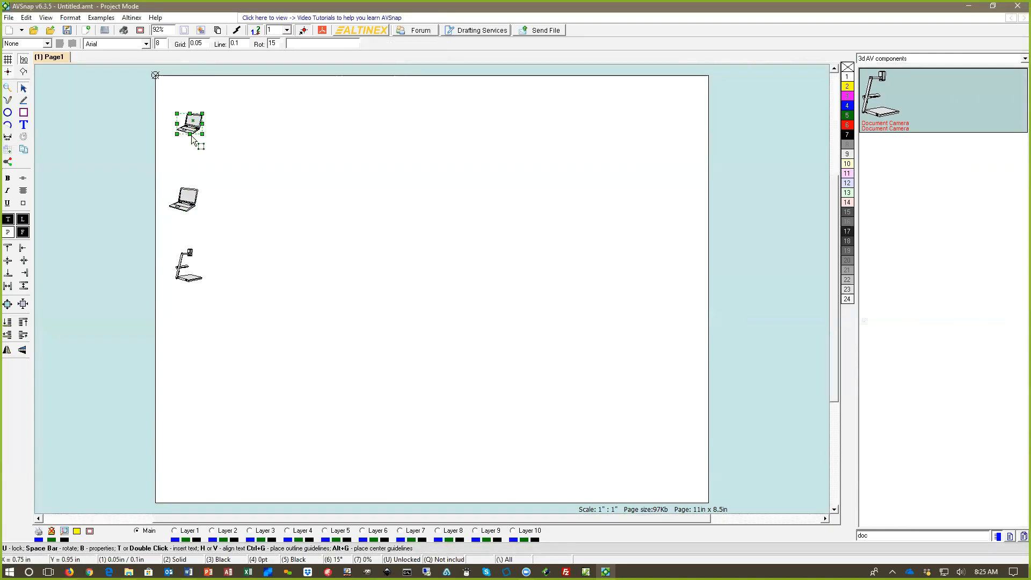
Step: Nudge the lower laptop and the document camera closer into line, and move all three symbols down the page together
click(187, 203)
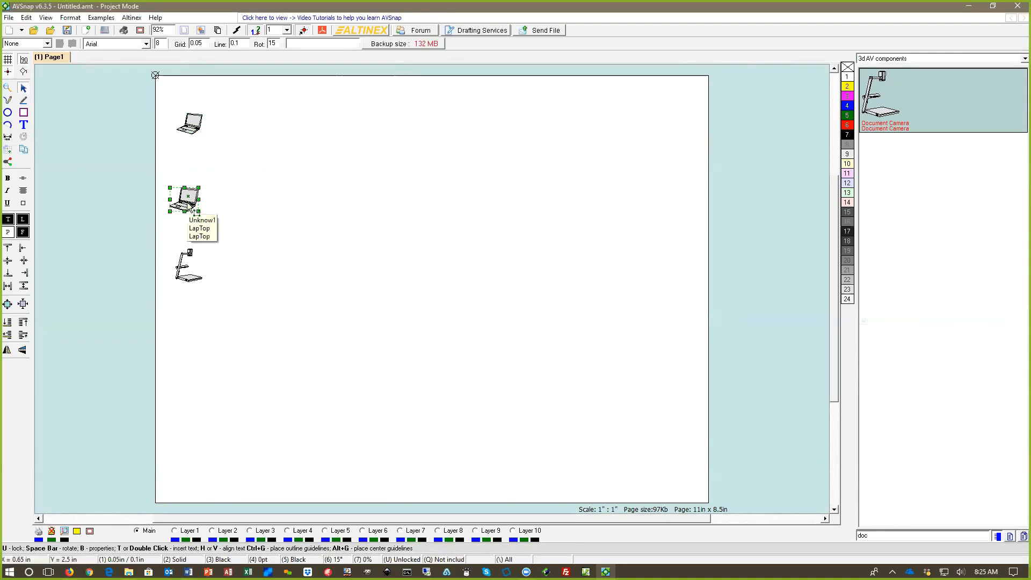
click(188, 279)
drag(132, 96, 269, 309)
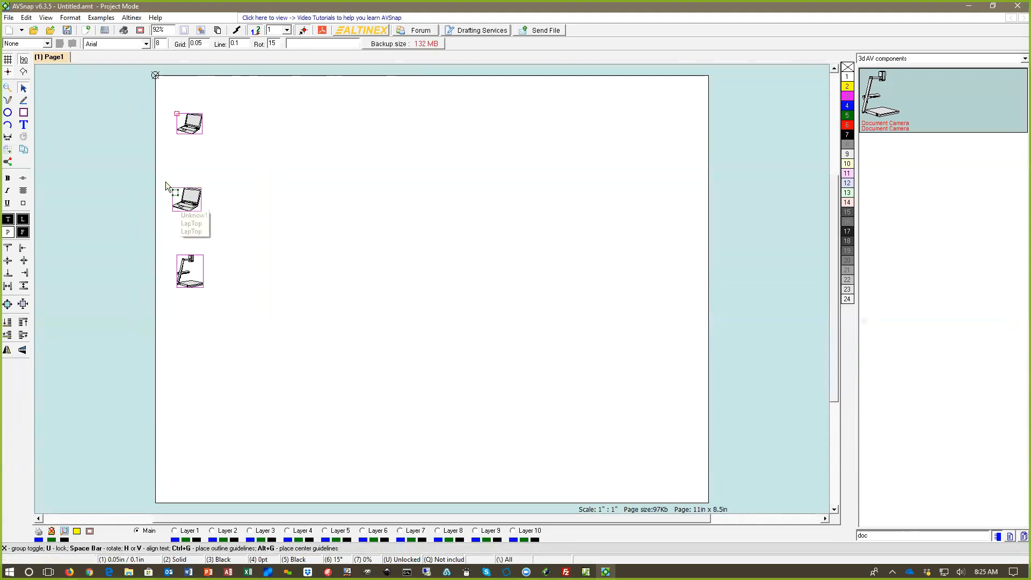
drag(167, 186, 169, 256)
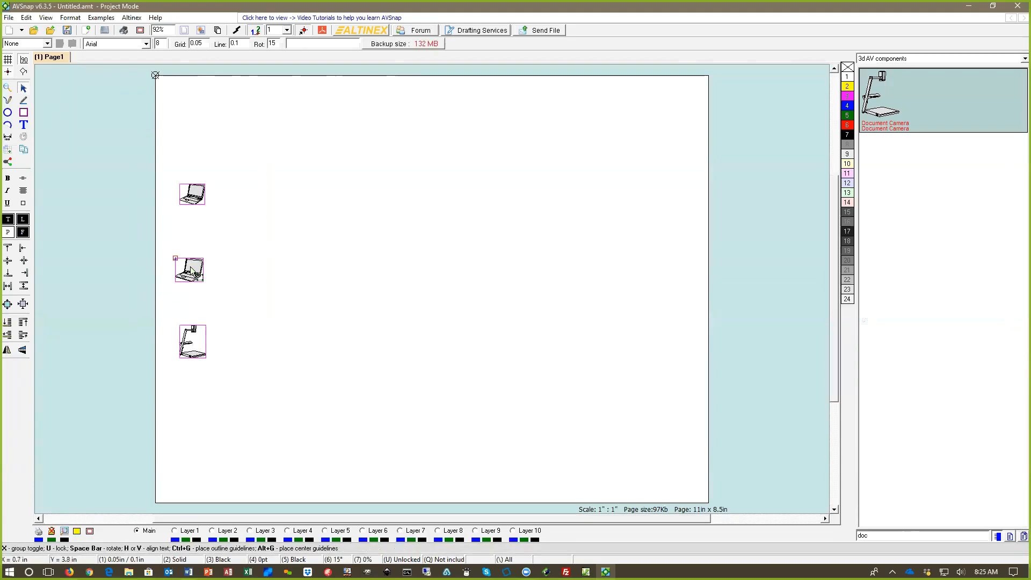
Step: Clear the library search and place the Toshiba Regza 37WL66E display near the page's upper-right corner, mirrored horizontally and shrunk to about half size
click(449, 279)
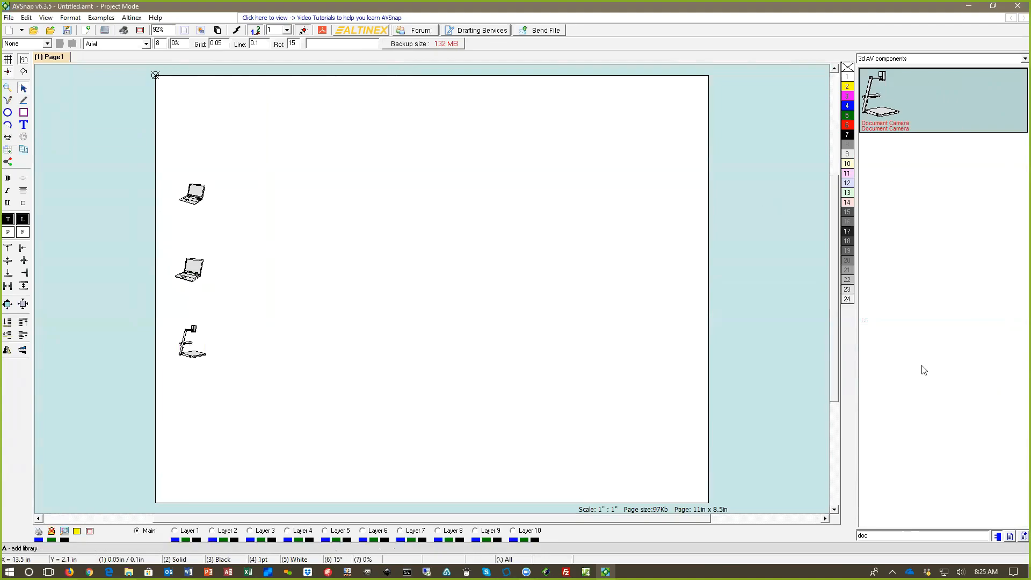
drag(884, 536, 805, 534)
key(BackSpace)
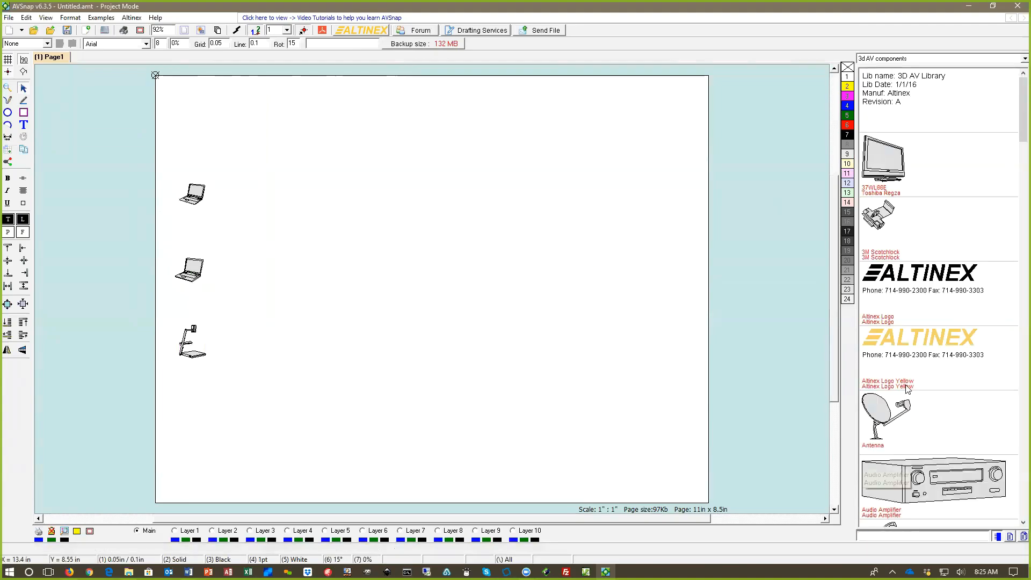
drag(887, 161, 626, 184)
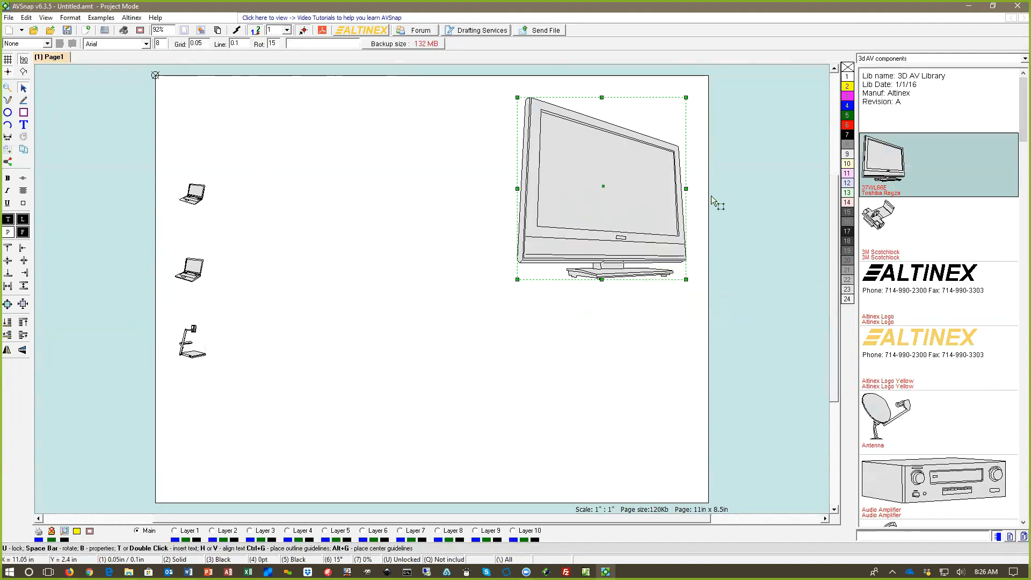
click(7, 352)
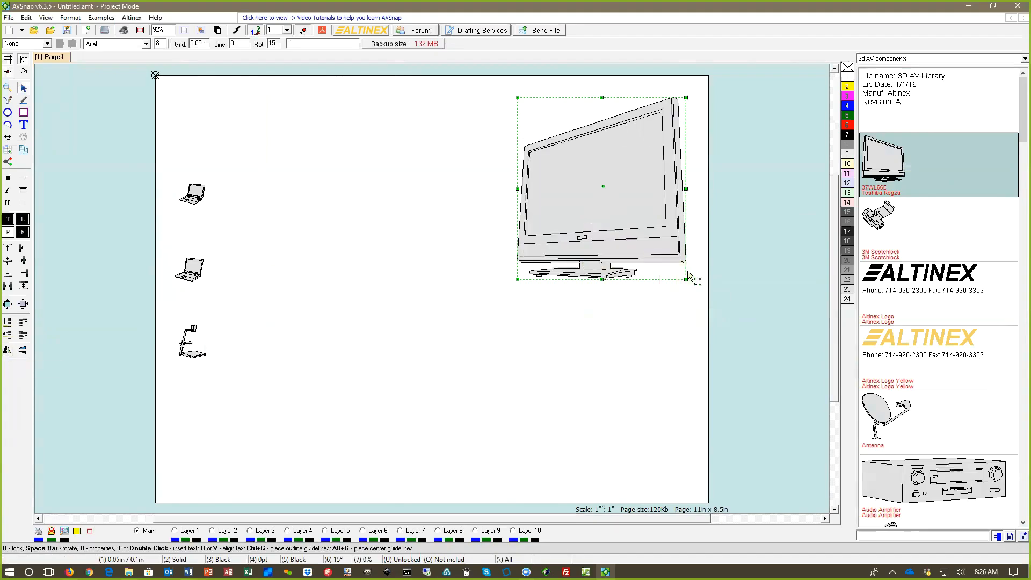
drag(685, 280, 600, 185)
Step: Place two copies of the display one below the other under the first, shrinking the lowest copy to about half size
drag(561, 155, 662, 312)
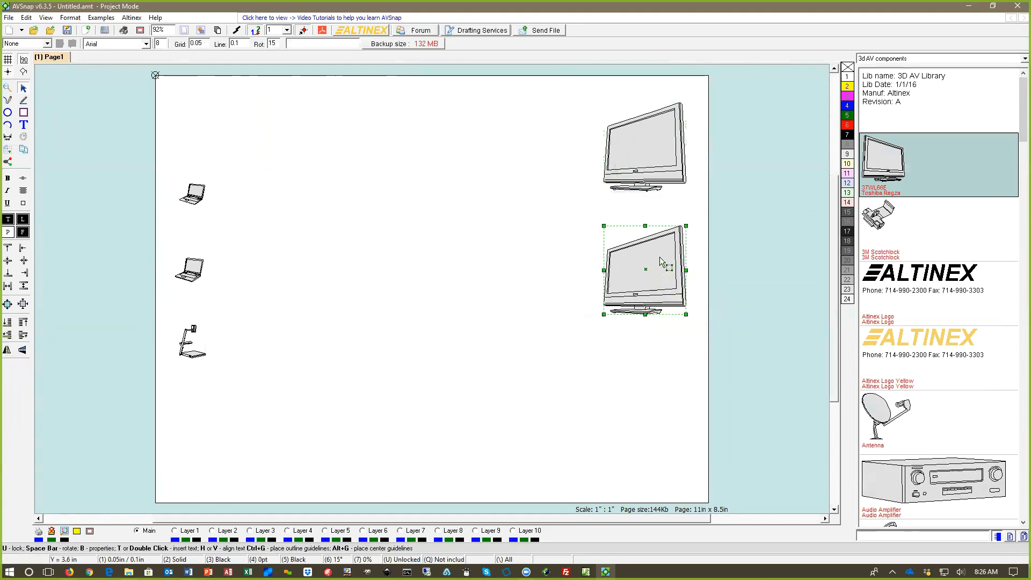
drag(660, 262, 666, 259)
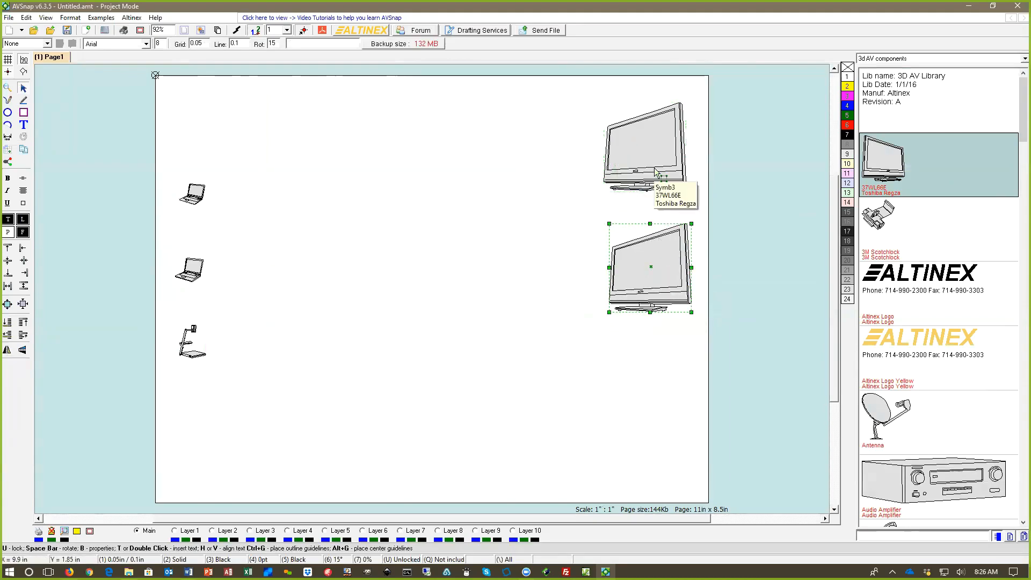
drag(657, 173, 659, 162)
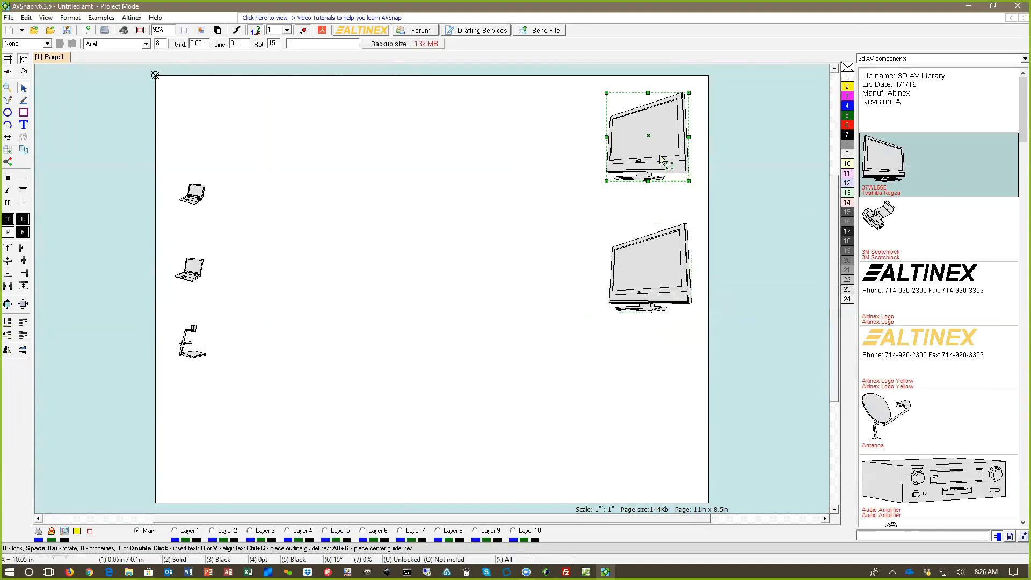
click(667, 316)
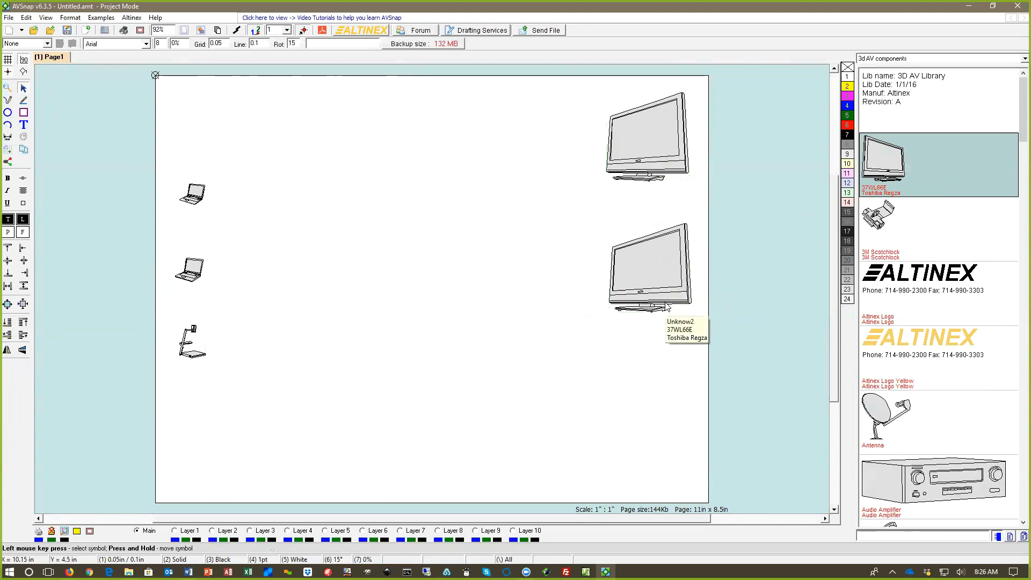
drag(666, 174, 678, 421)
drag(632, 384, 658, 379)
Step: Add a text label reading "Jury" beneath the uppermost display
click(639, 203)
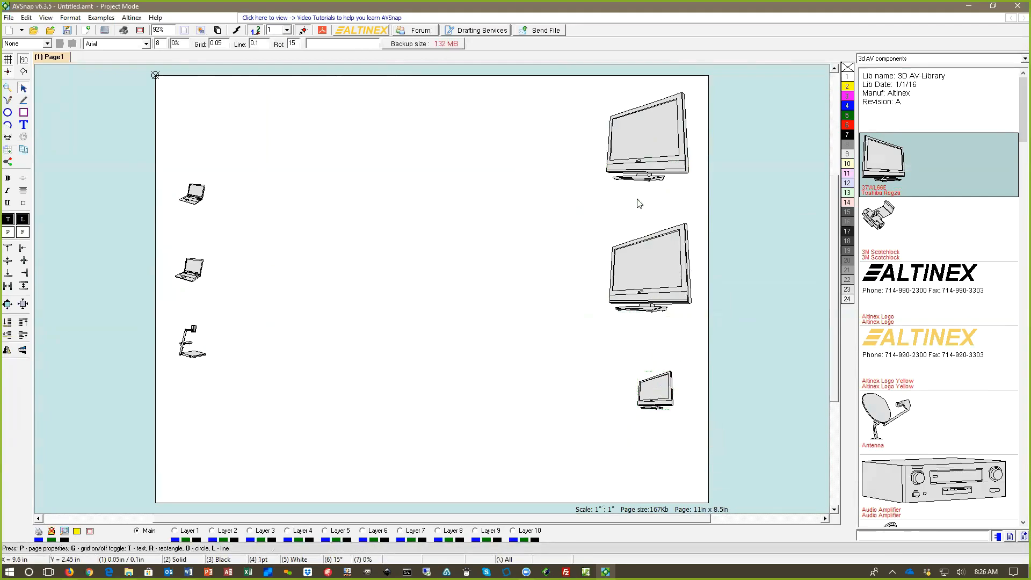
key(t)
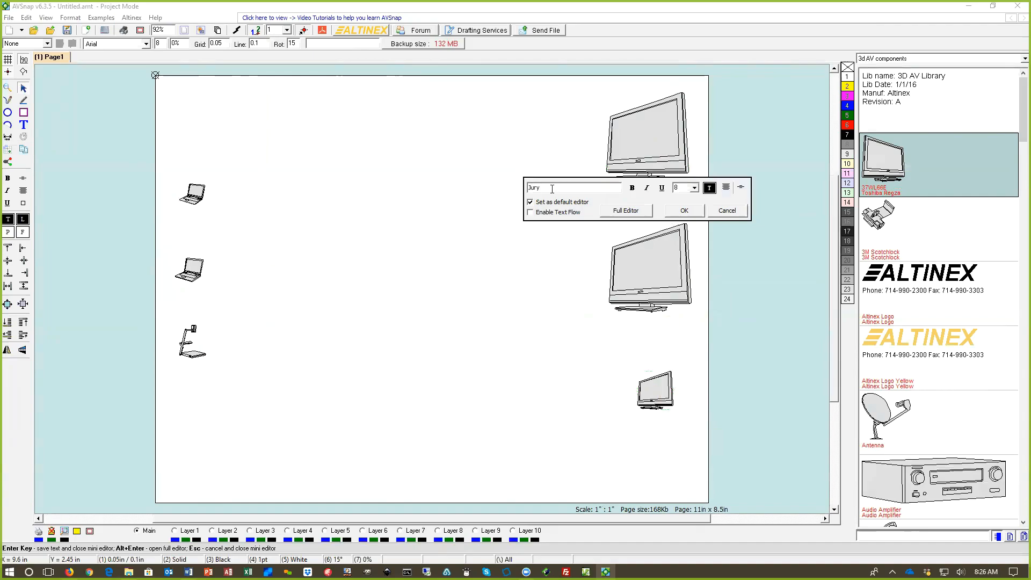
click(634, 211)
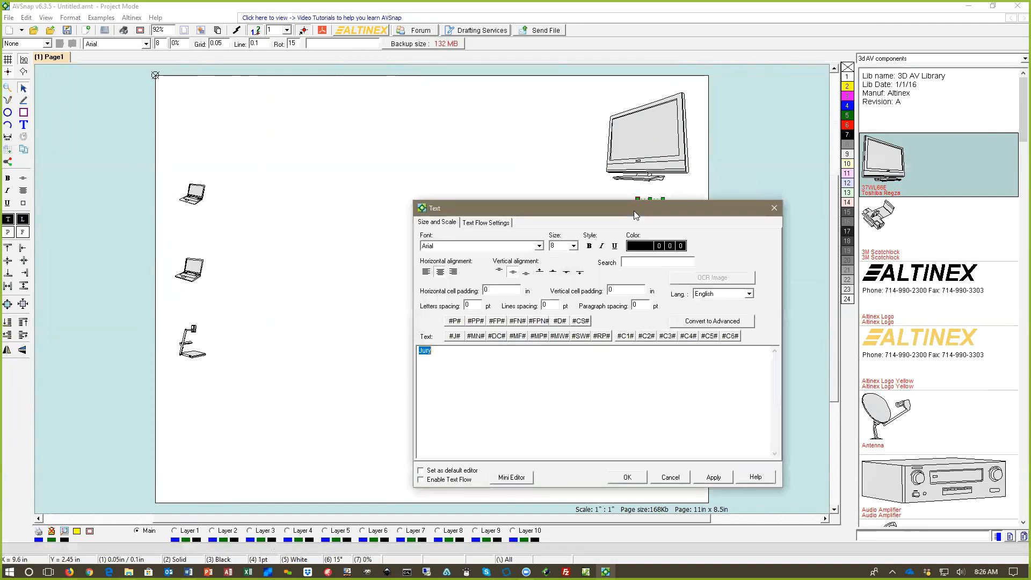
drag(618, 210, 581, 116)
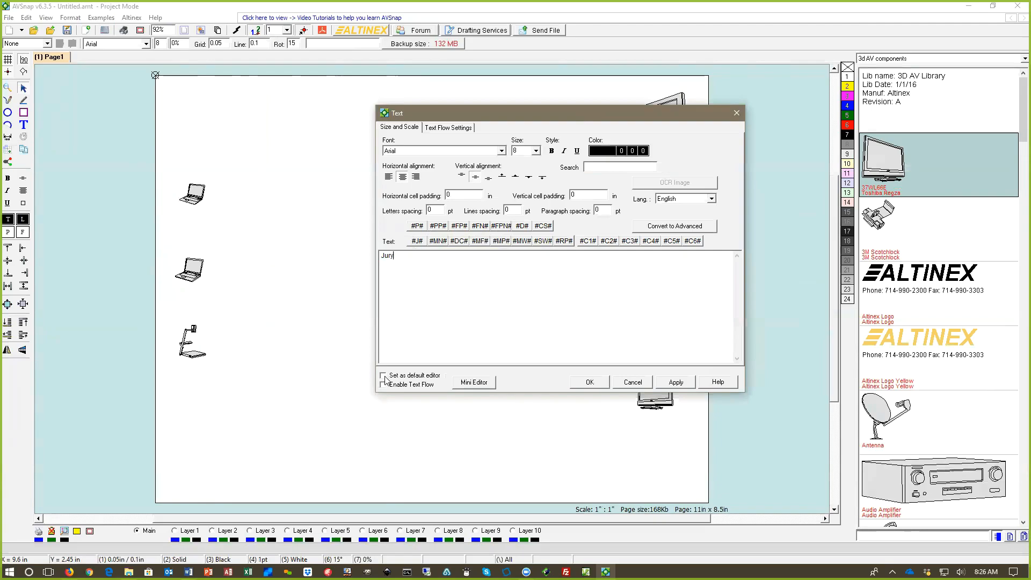
click(590, 381)
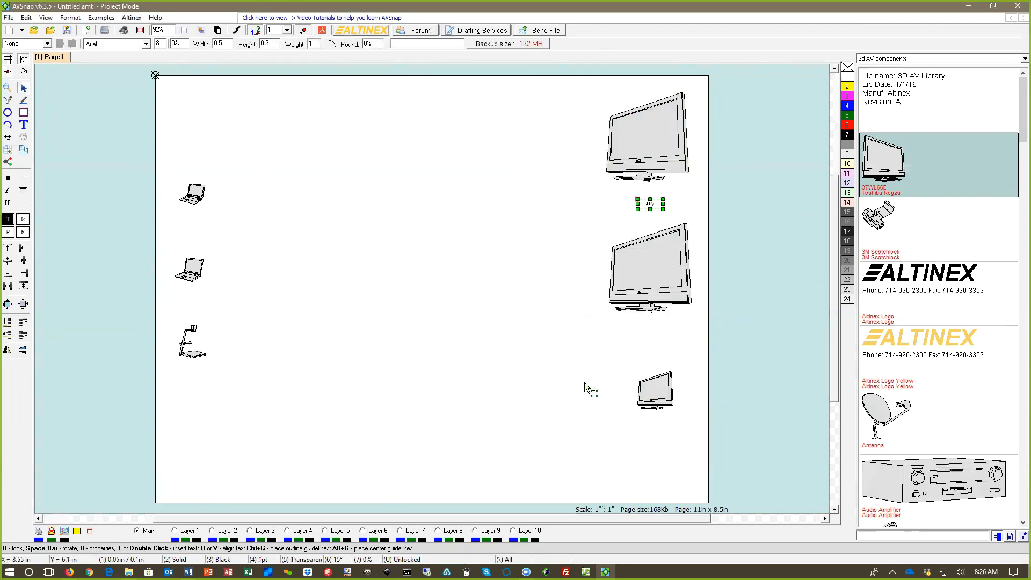
Step: Enlarge the Jury label's box to about 1.01 by 0.34 inches and set its font size to 12
drag(663, 210, 637, 192)
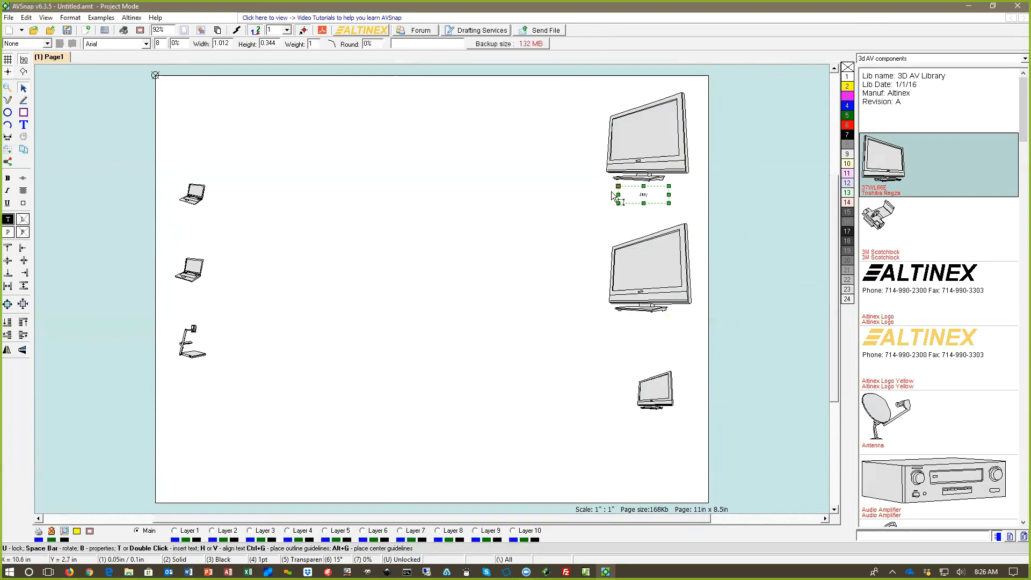
click(159, 44)
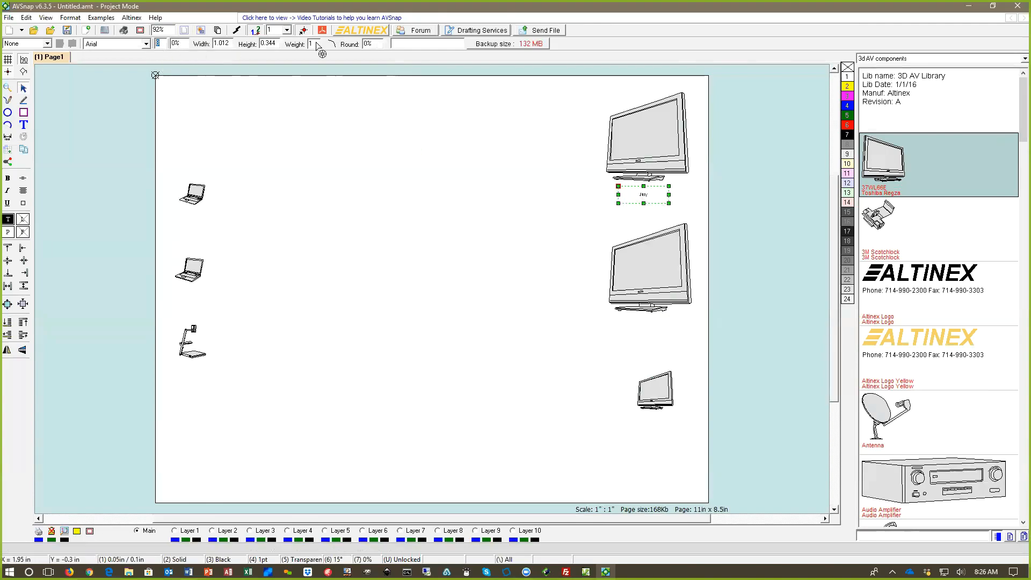
text(12)
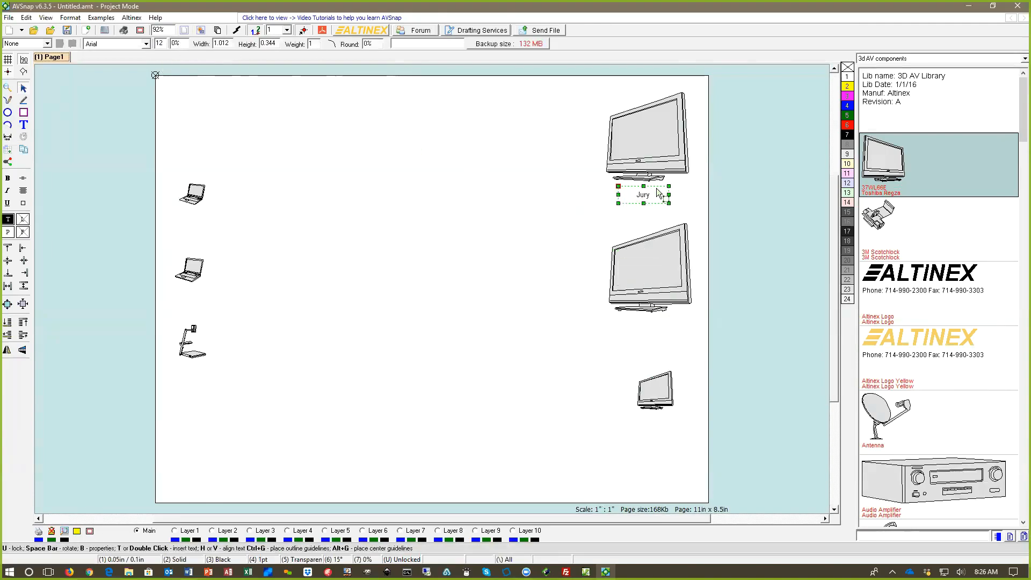
Step: Copy the Jury label, change the copy to "Judge" beneath the smallest display, and slightly shrink the uppermost display
ctrl+drag(648, 197, 648, 328)
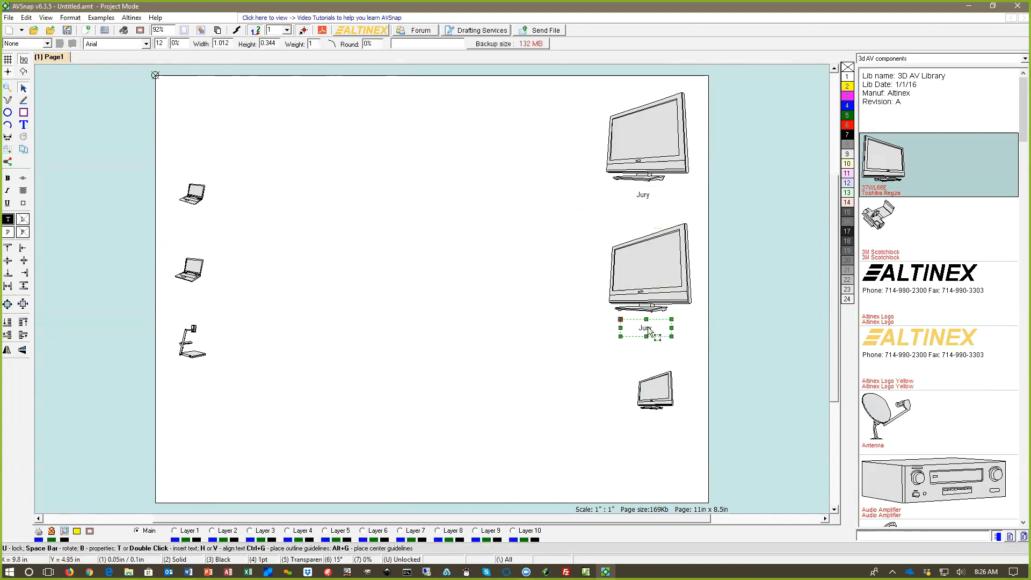
double_click(648, 328)
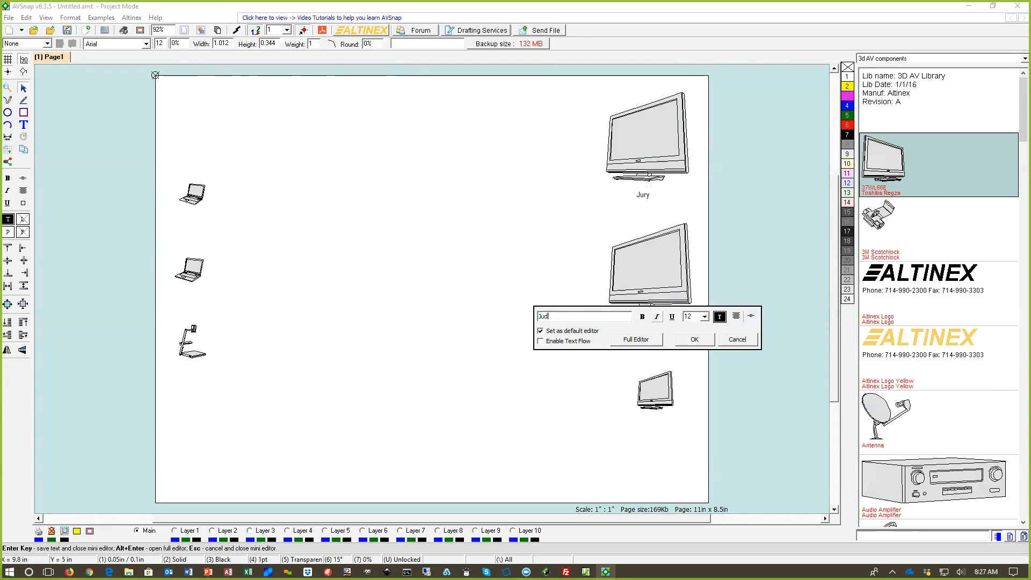
click(694, 339)
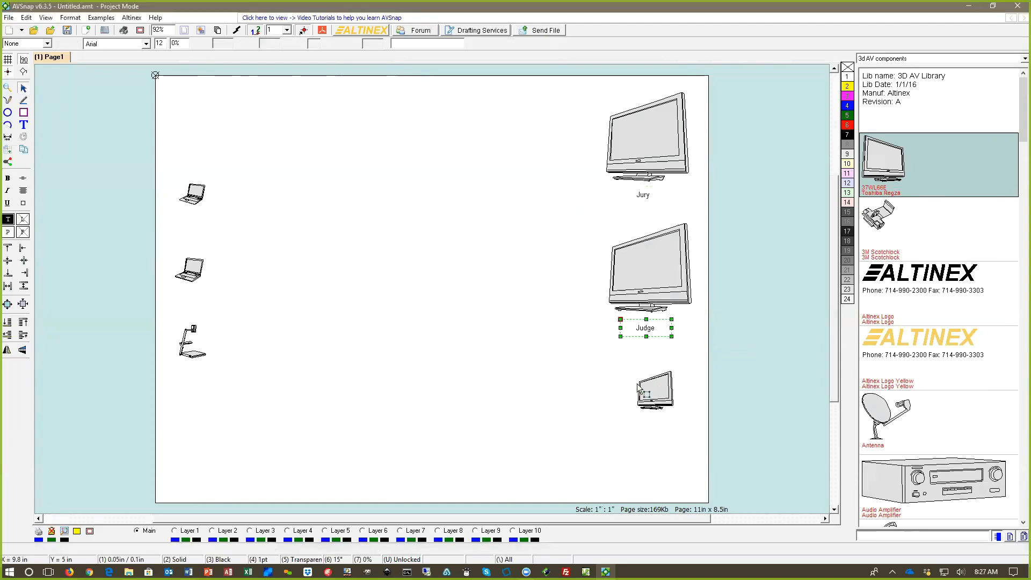
drag(649, 325, 658, 431)
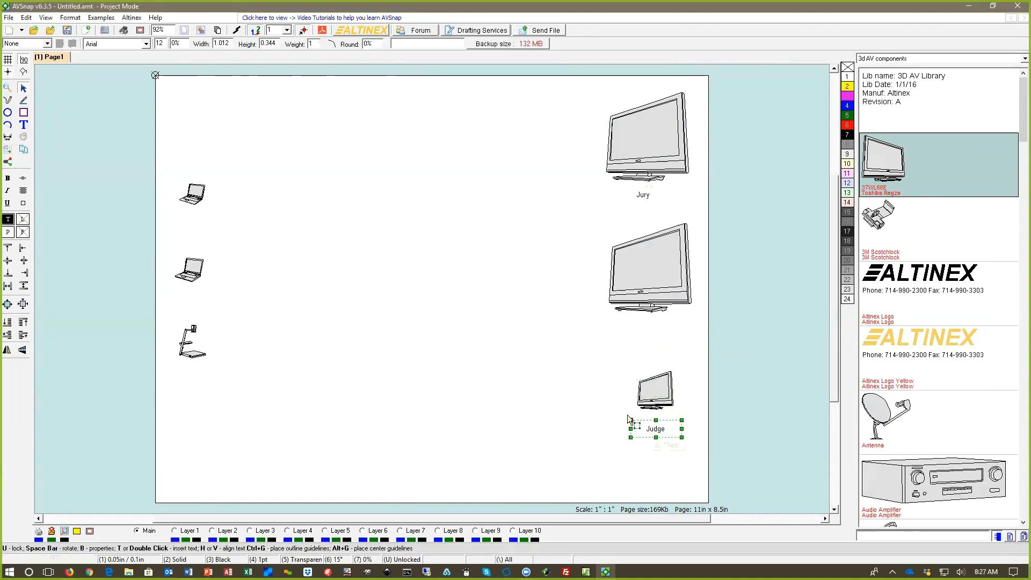
click(653, 148)
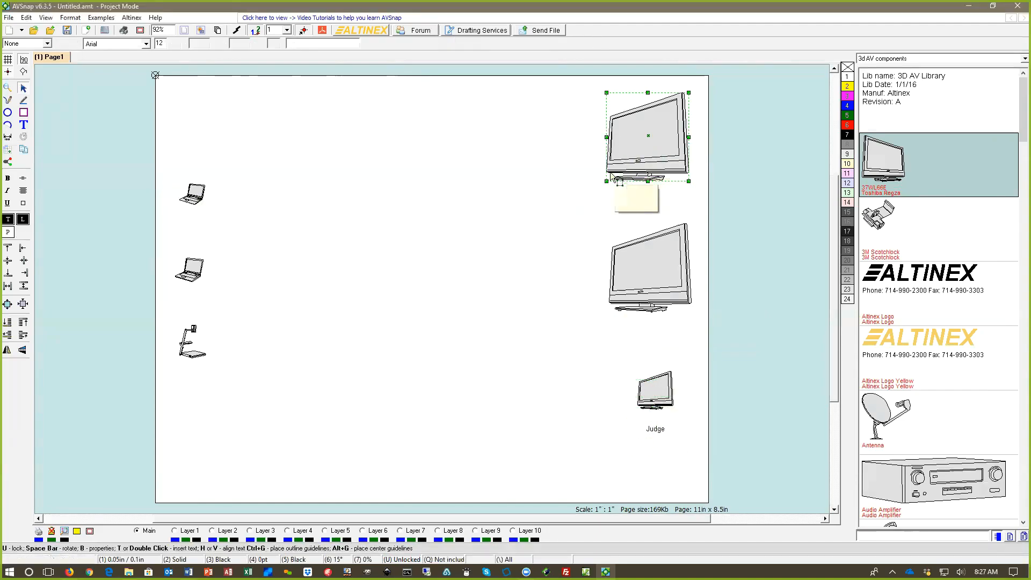
drag(606, 182, 612, 176)
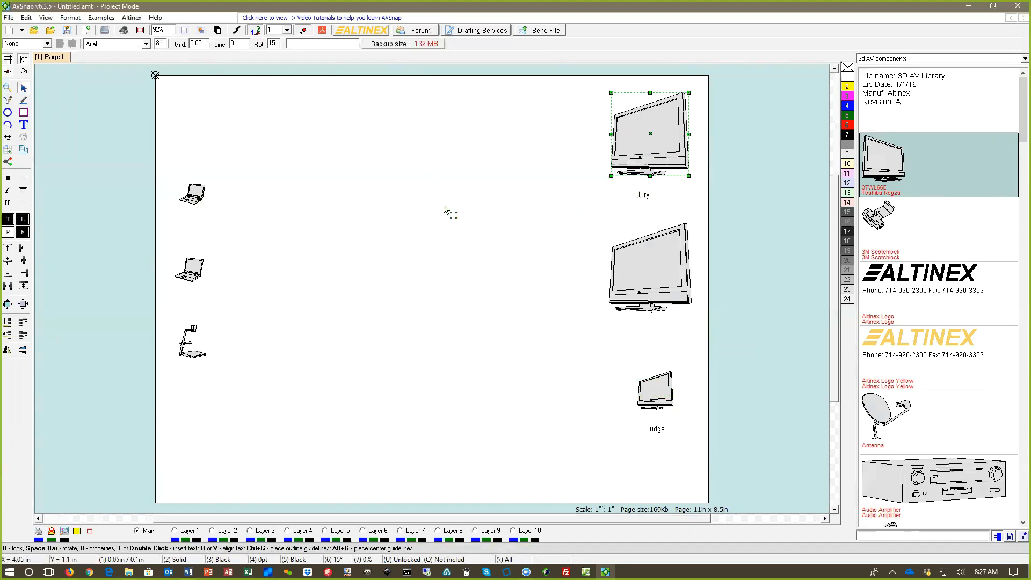
Step: Switch the symbol library to 2017_3D products and search it for "mul"
click(917, 61)
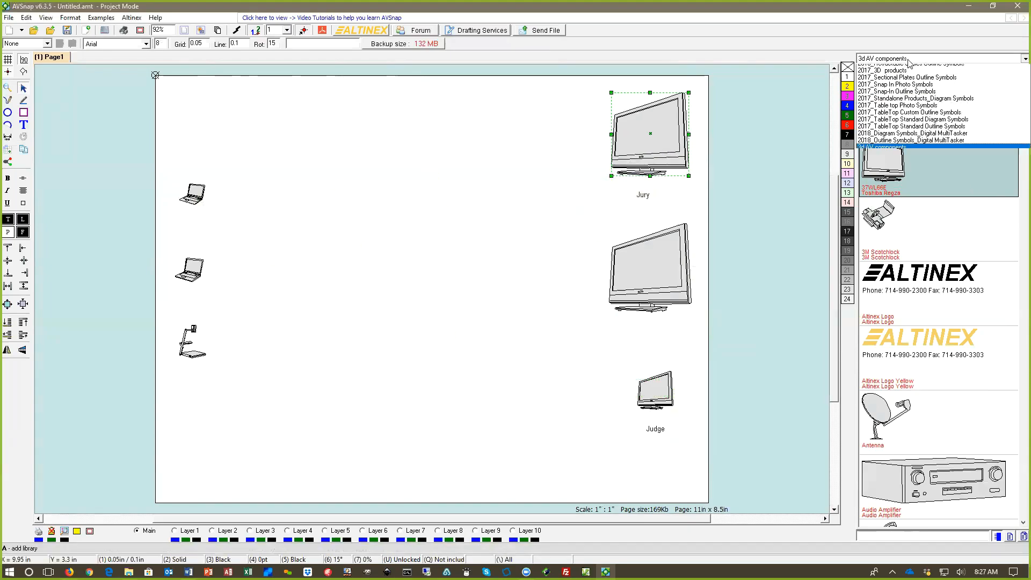
click(902, 75)
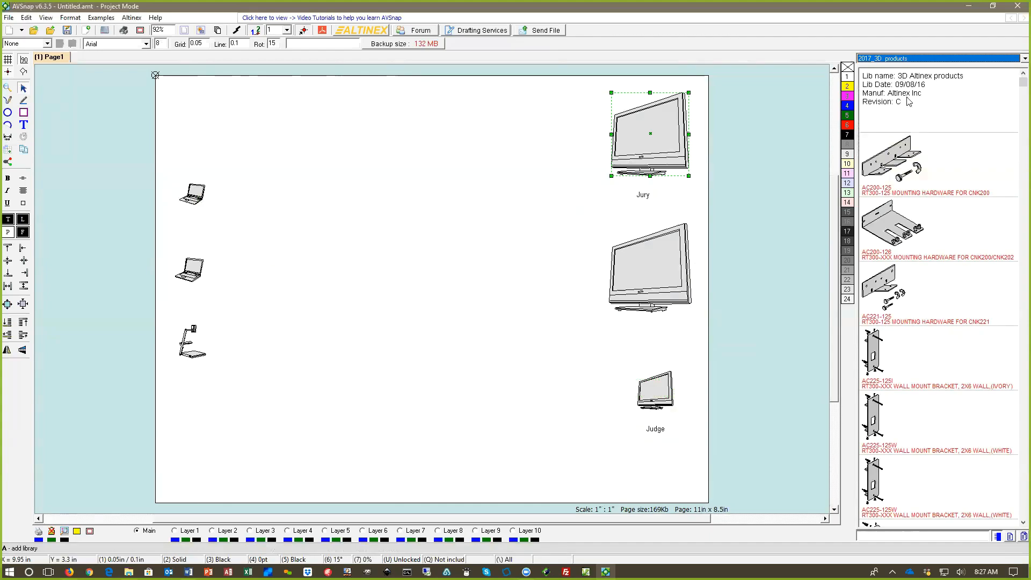
click(890, 538)
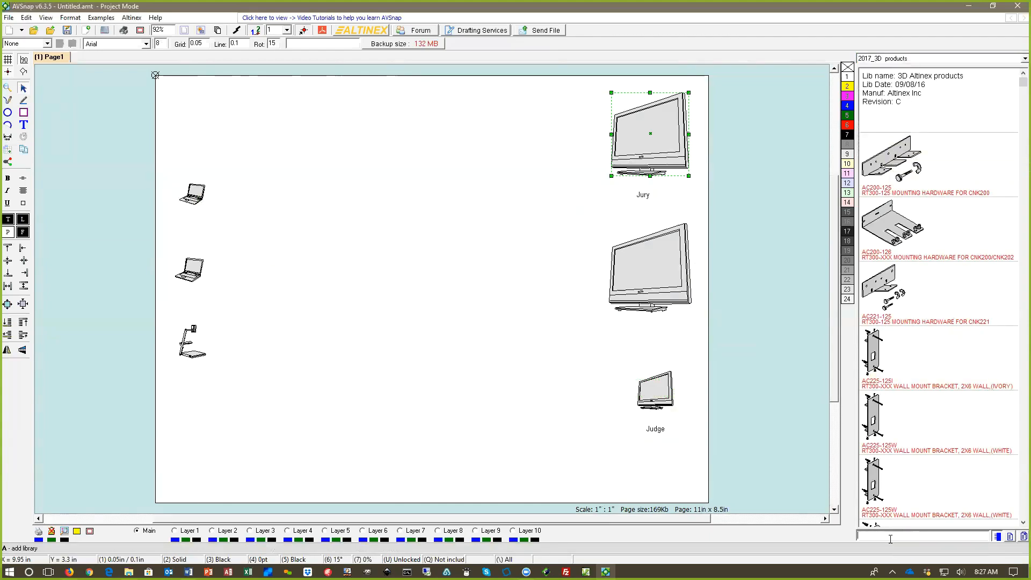
text(mul)
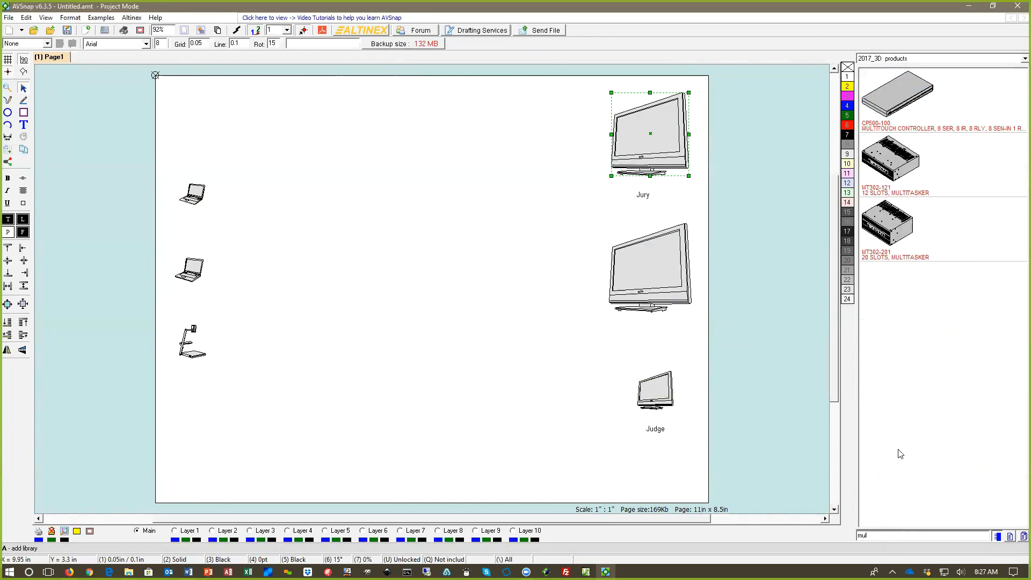
Step: Place the MT302-121 12-slot MultiTasker between the laptops and the displays, shrunk to about half size
drag(896, 139, 555, 342)
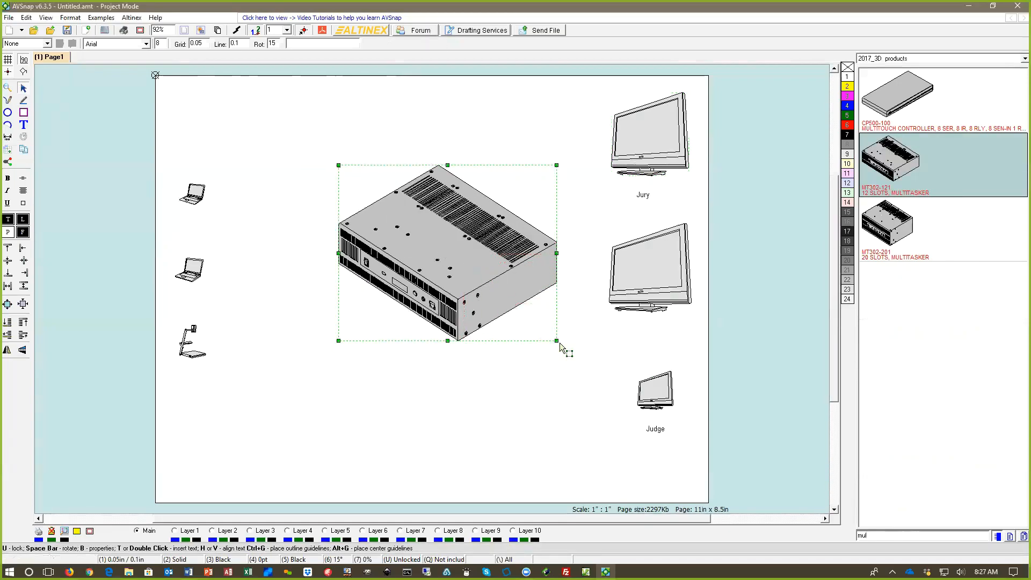
drag(557, 341, 449, 253)
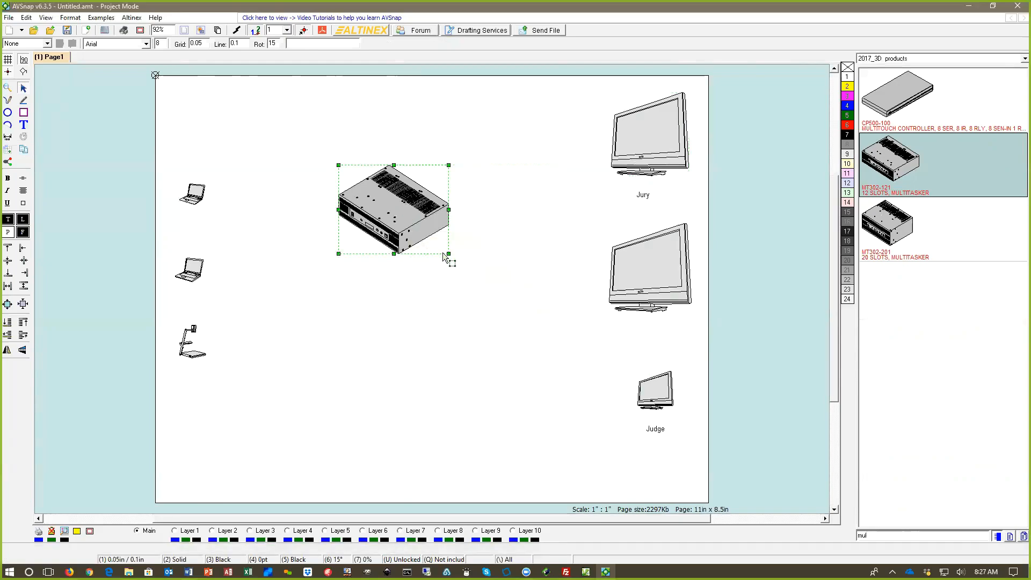
drag(400, 208, 432, 248)
click(447, 336)
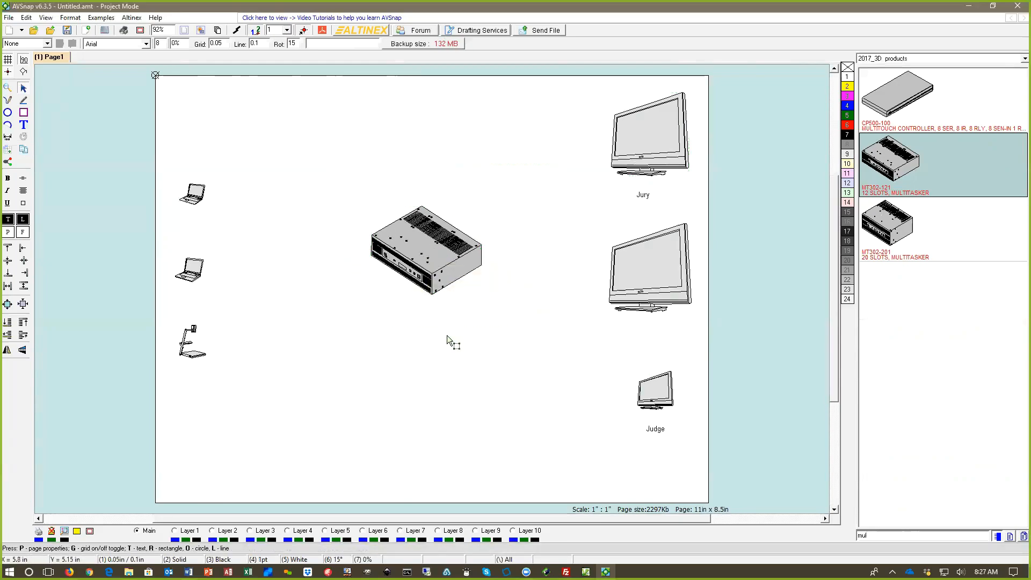
key(l)
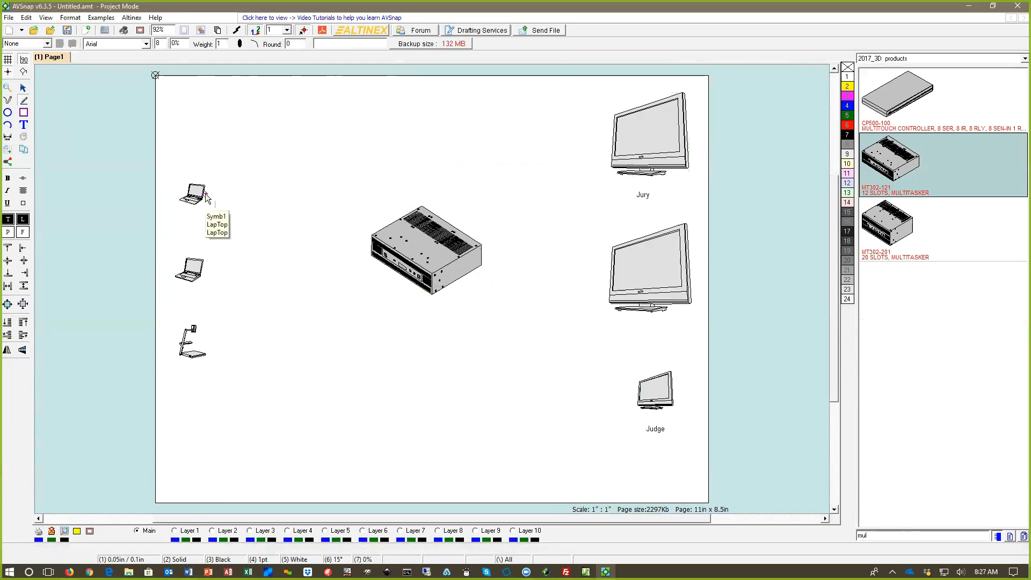
click(206, 193)
double_click(301, 211)
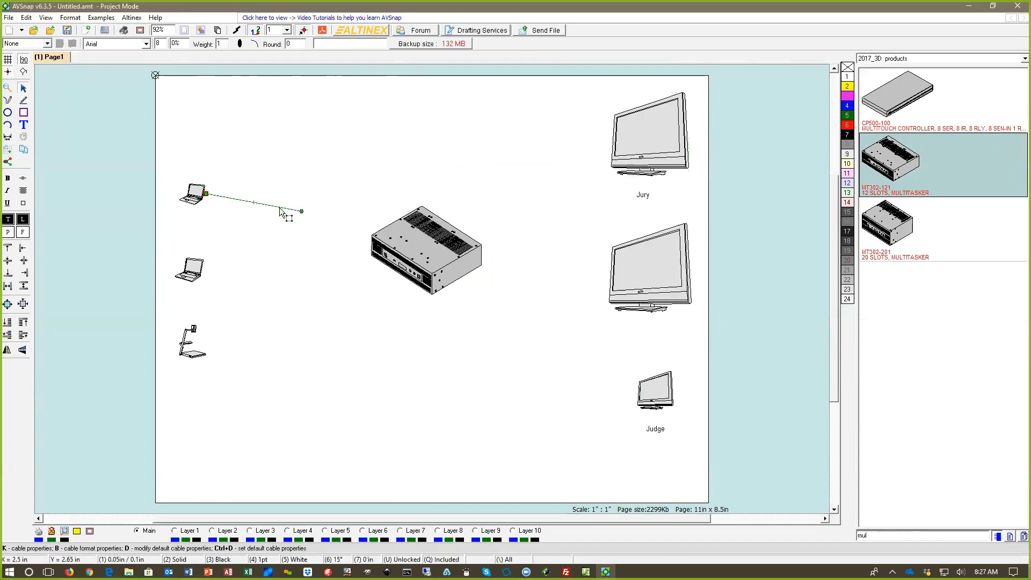
key(Delete)
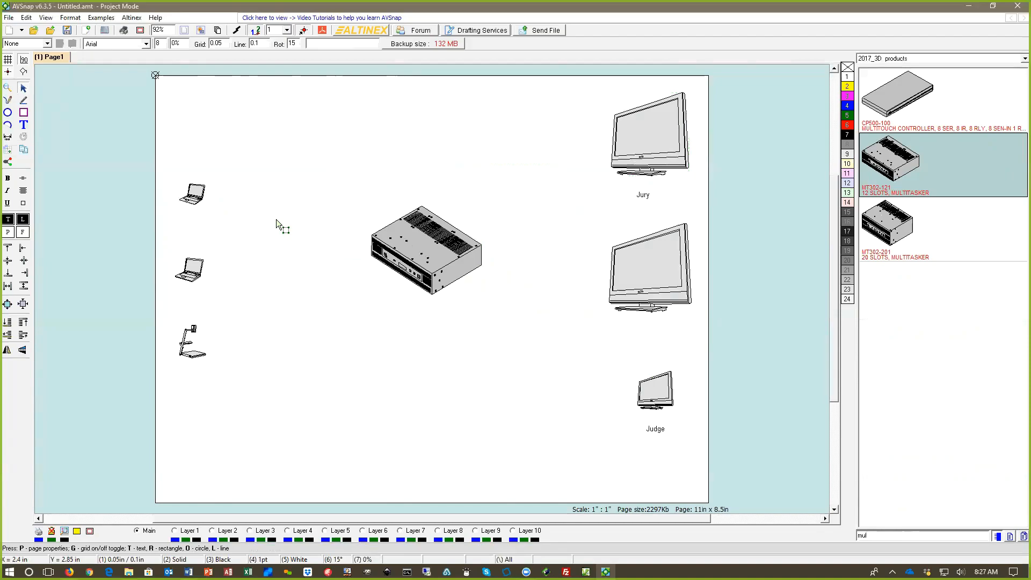
Step: Draw a cable from the upper laptop to the MultiTasker's near edge, adding a snap point at the connection
click(23, 101)
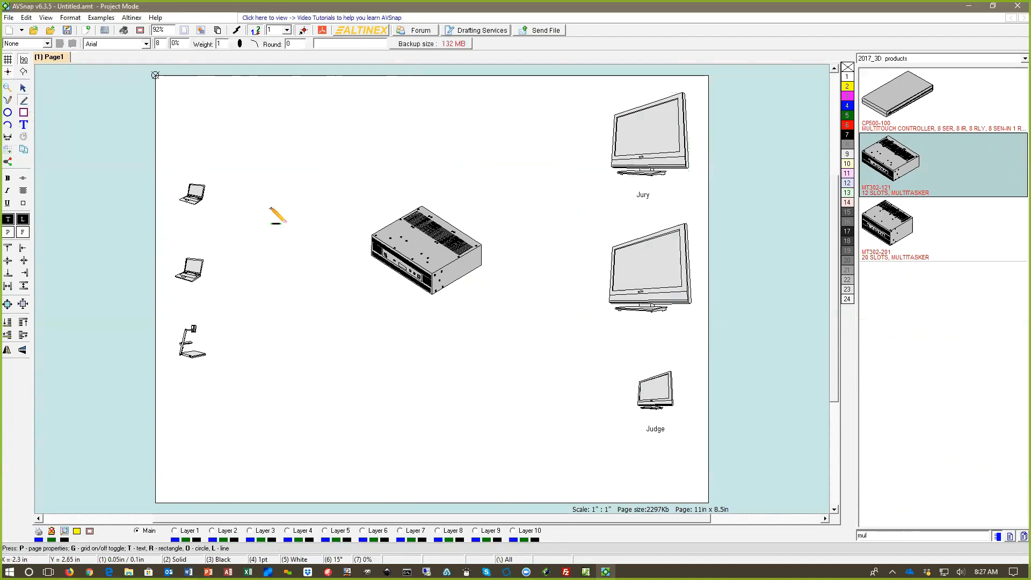
click(204, 201)
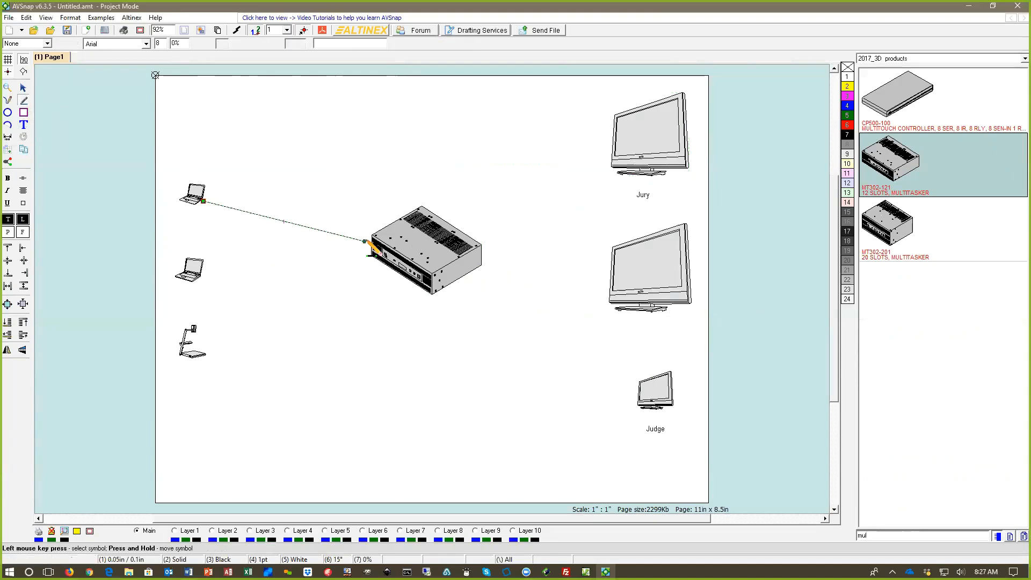
click(369, 243)
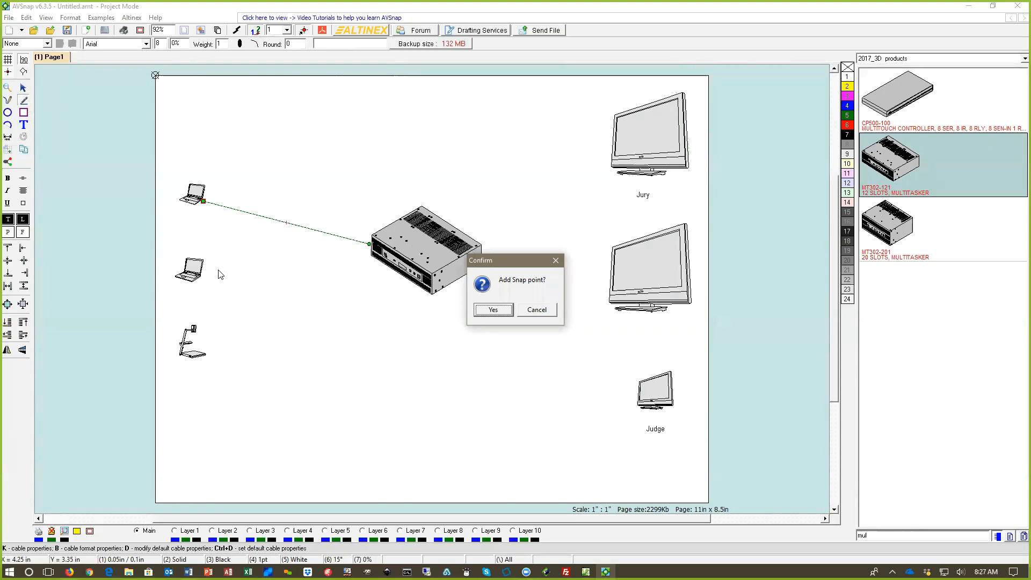
click(493, 310)
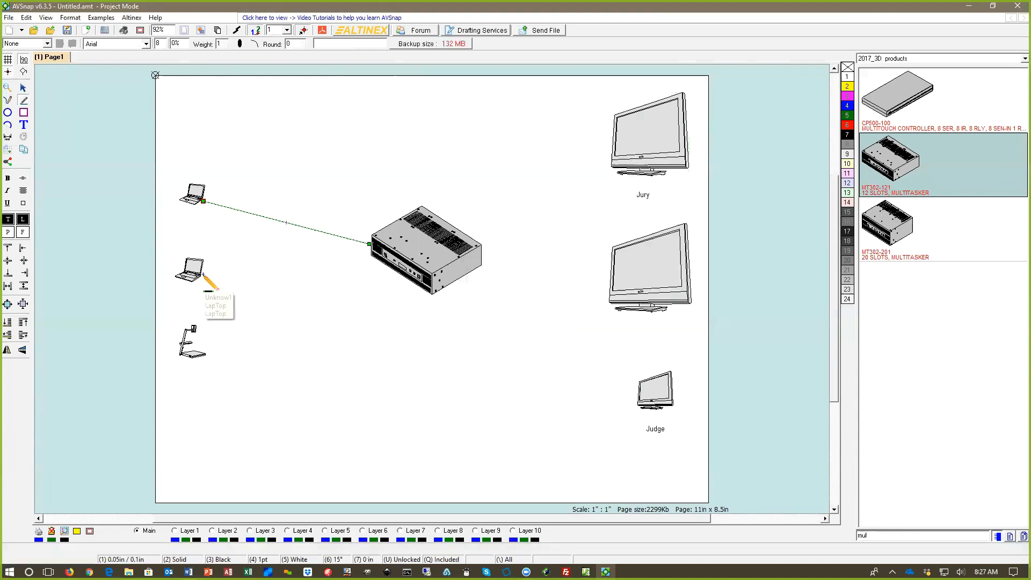
Step: Cable the lower laptop and the document camera to separate points on the MultiTasker's front, adding snap points at those connections
mouse_move(203, 274)
mouse_down()
mouse_move(369, 254)
mouse_move(359, 287)
mouse_up()
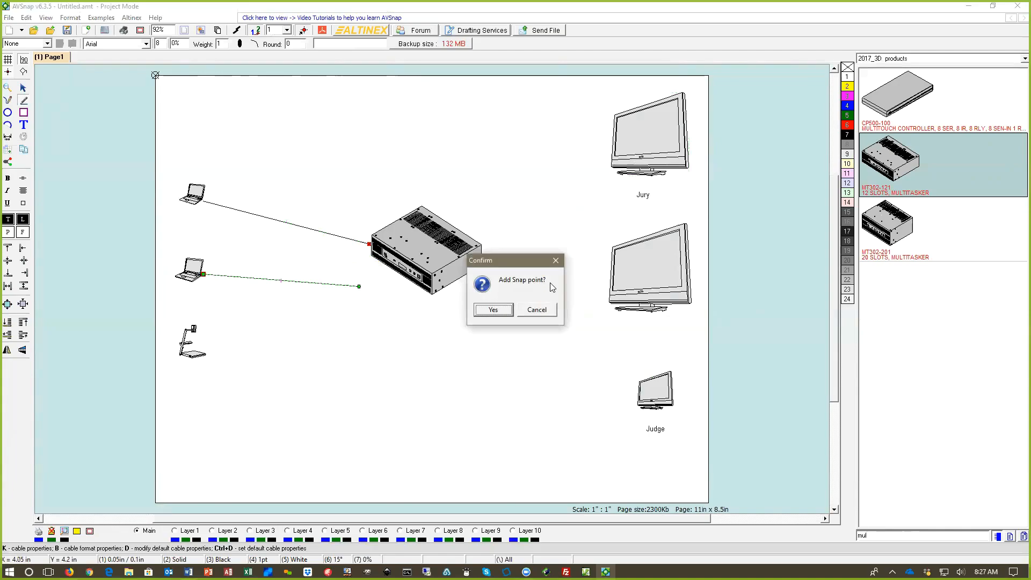
click(543, 309)
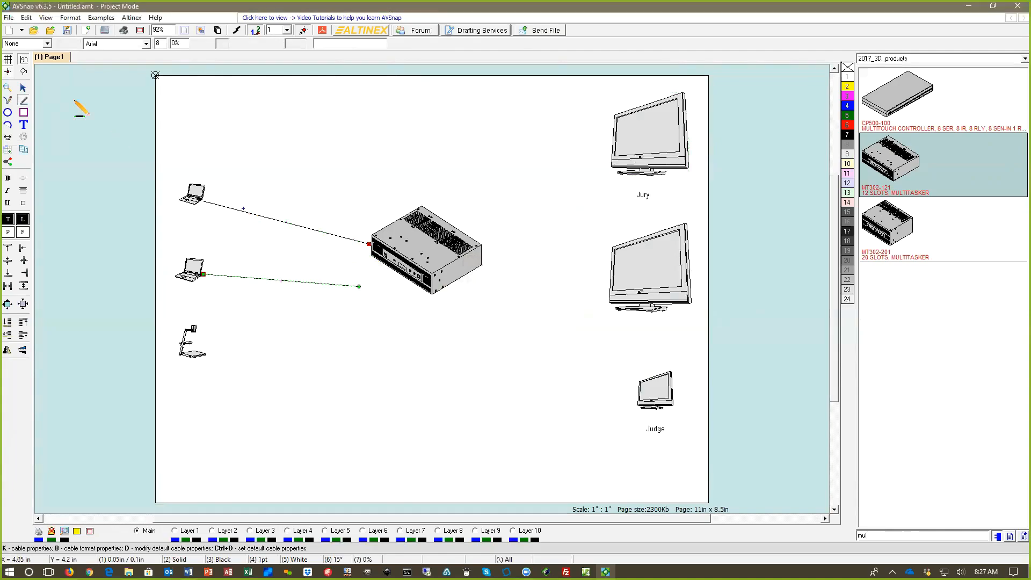
key(Escape)
double_click(358, 286)
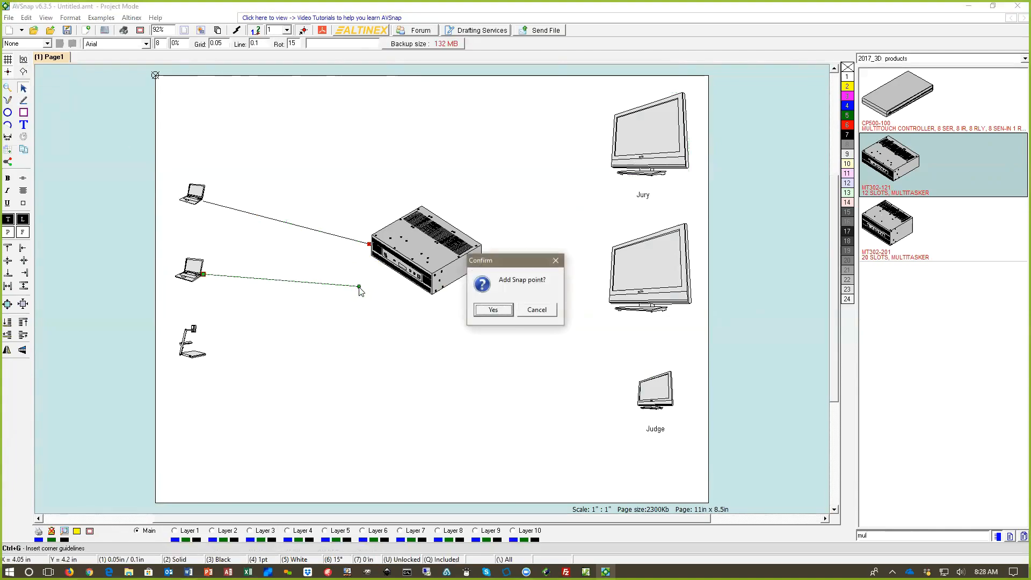
key(Escape)
drag(358, 287, 370, 257)
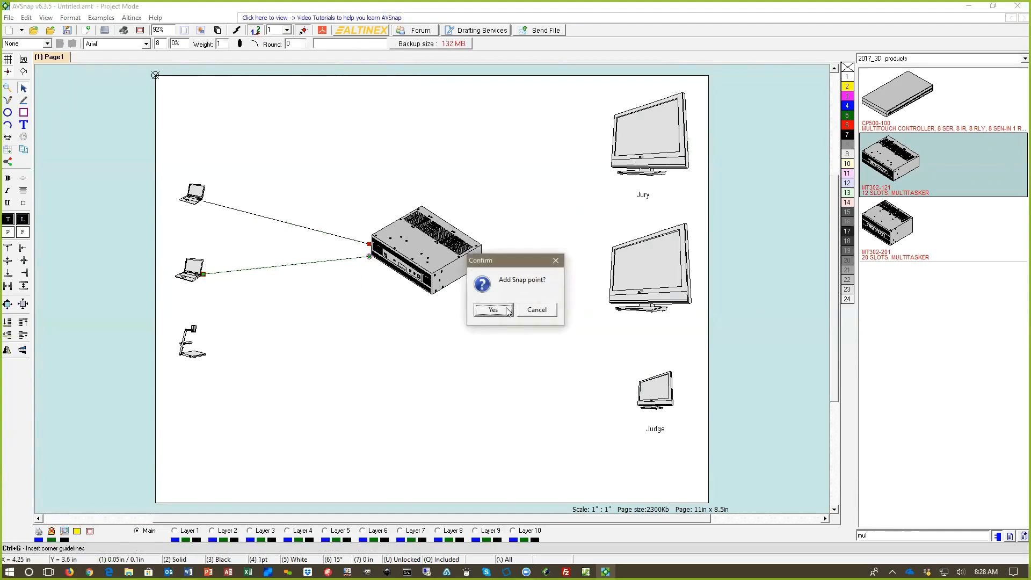
key(Escape)
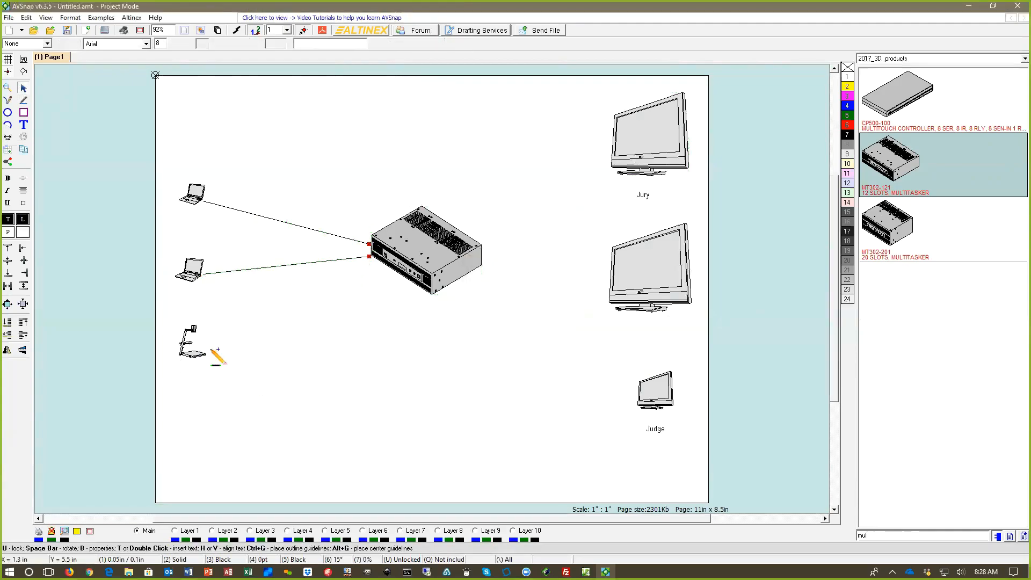
drag(206, 352, 379, 264)
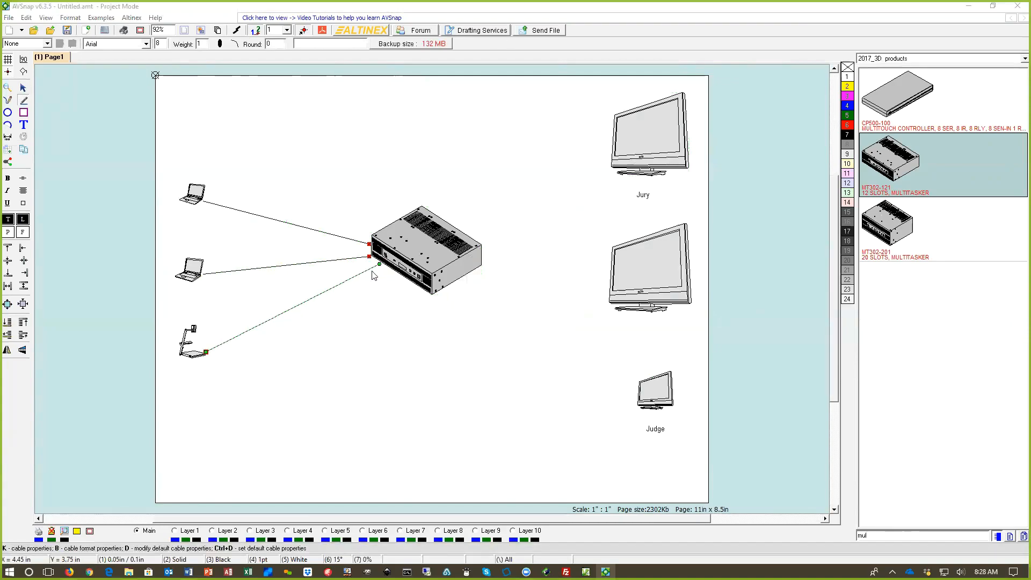
click(493, 309)
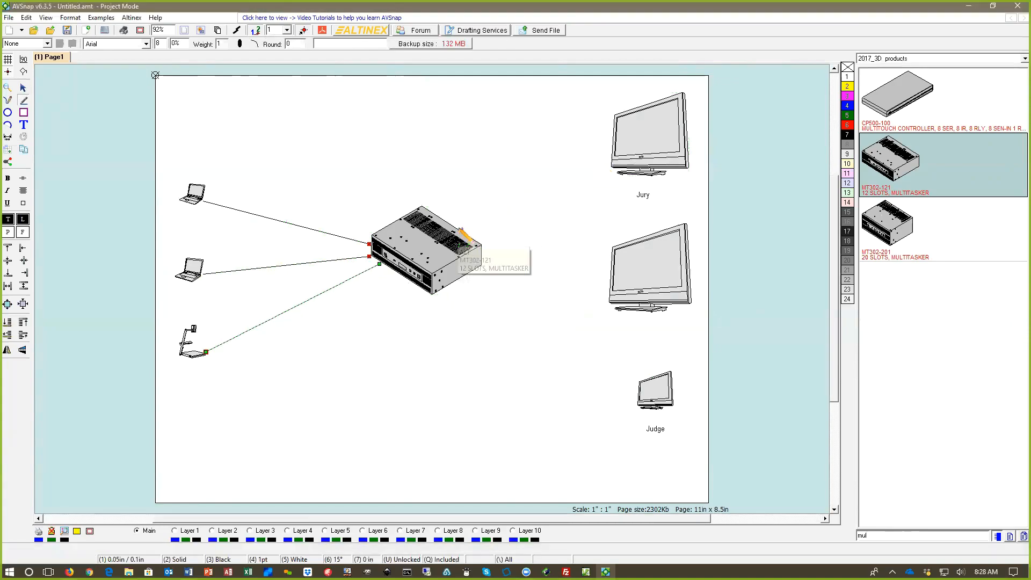
Step: Draw cables from the MultiTasker to the Jury display, the middle display and the Judge display, adding a snap point at each display
drag(459, 227, 608, 145)
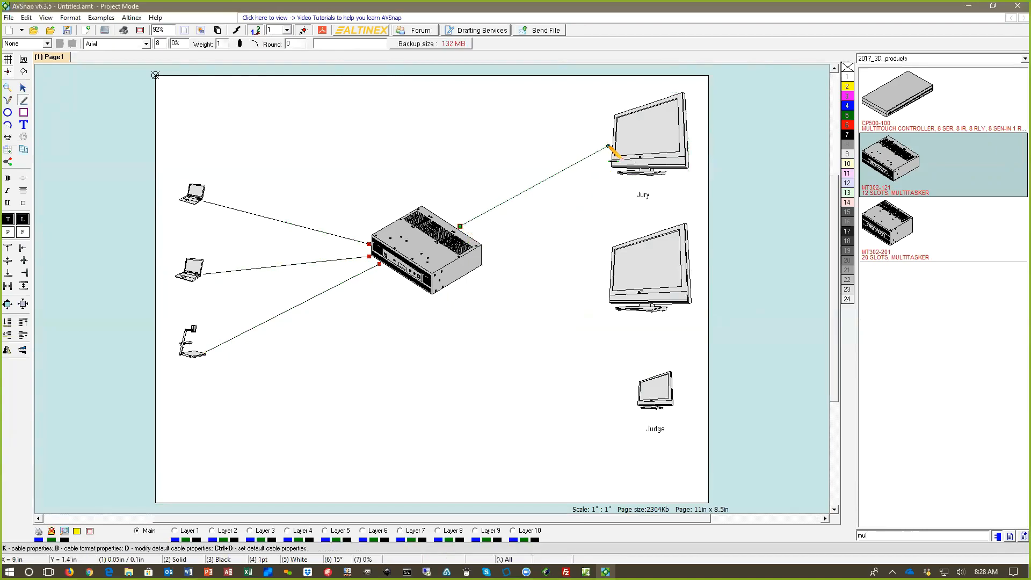
click(493, 309)
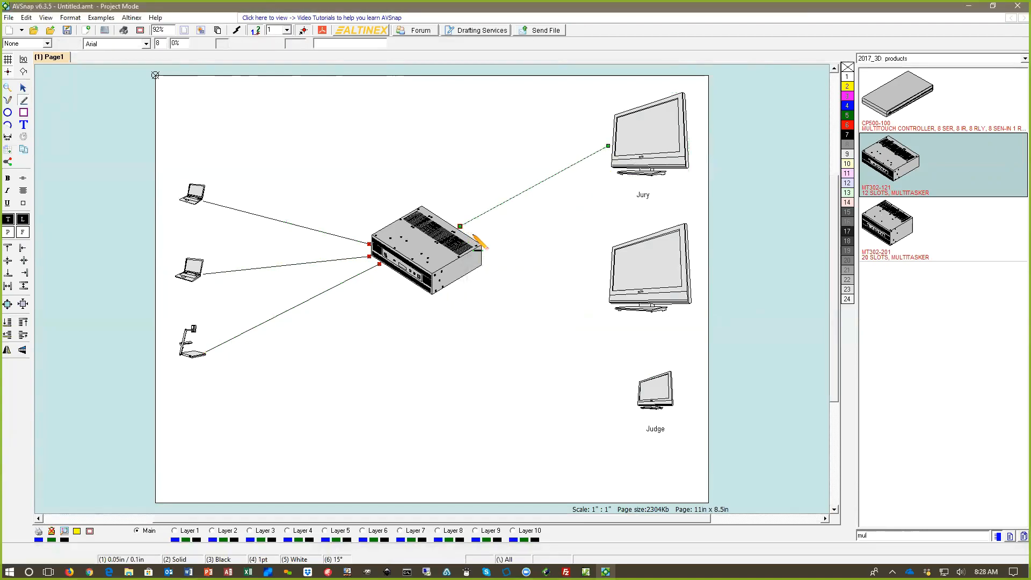
drag(472, 237, 610, 263)
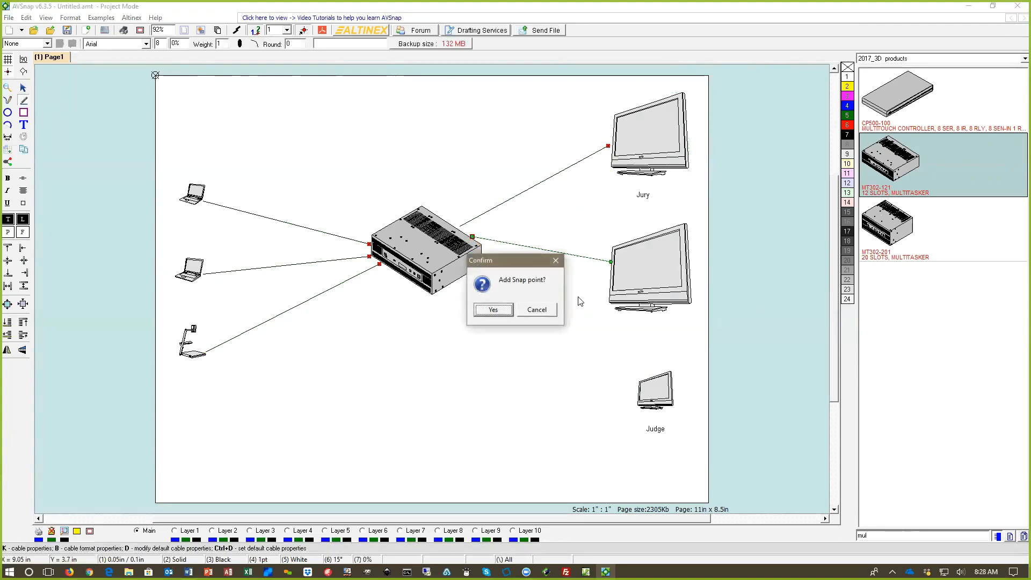
click(489, 309)
drag(485, 267, 633, 390)
click(493, 310)
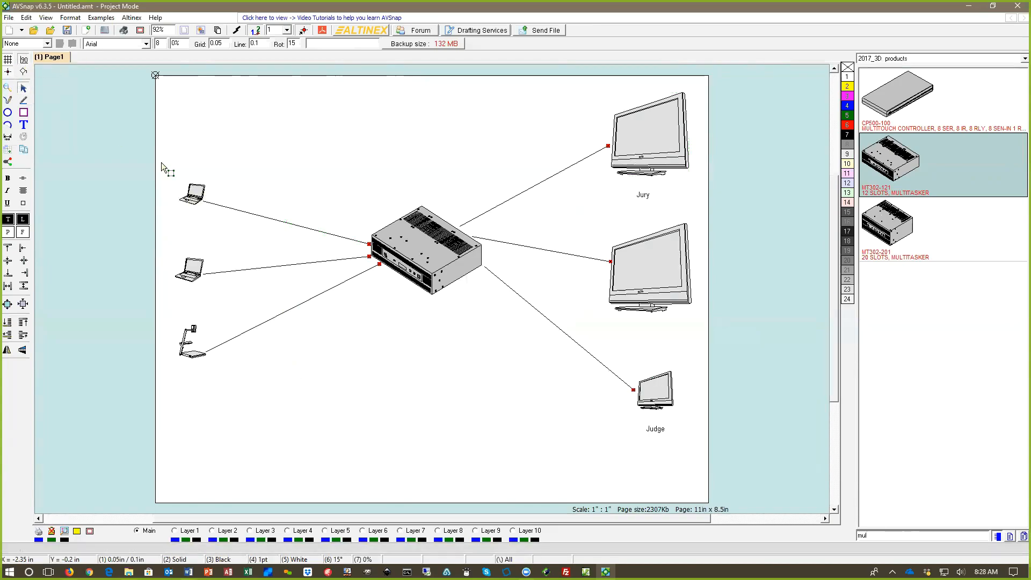
Step: Hide the grid and reroute the upper laptop's cable to the MultiTasker with right-angle bends
scroll(244, 200, up, 1)
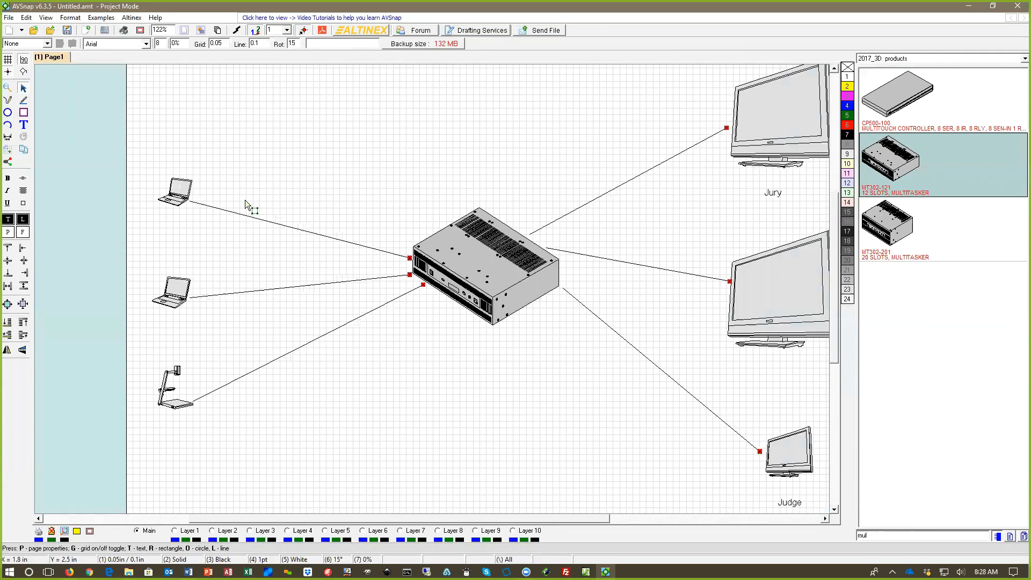
key(g)
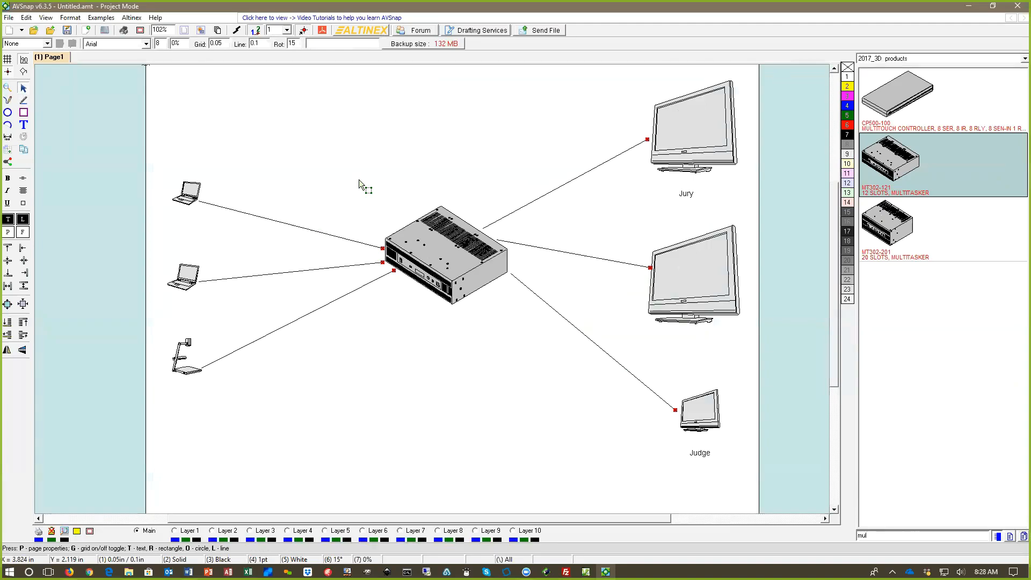
click(261, 217)
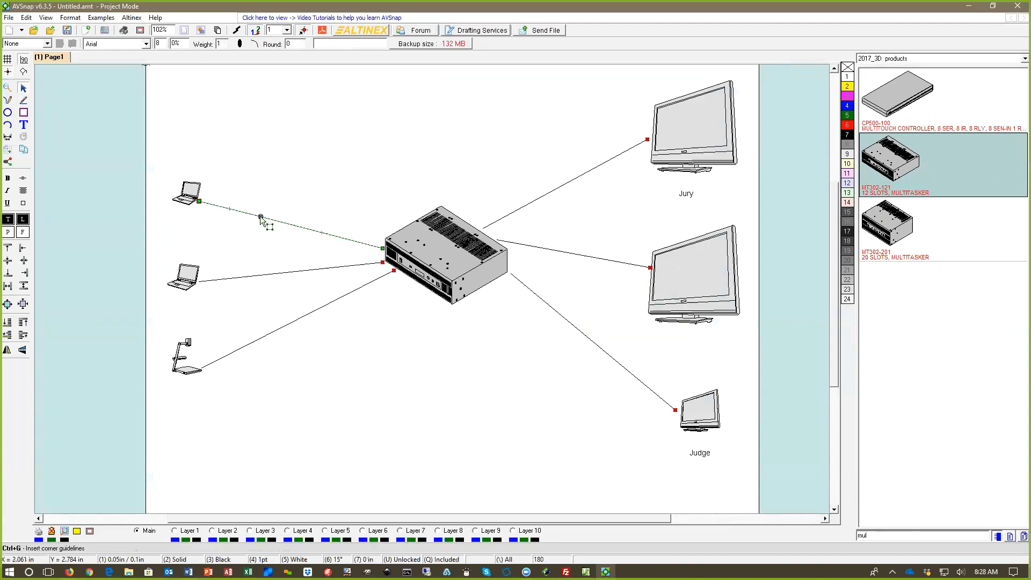
drag(260, 217, 258, 201)
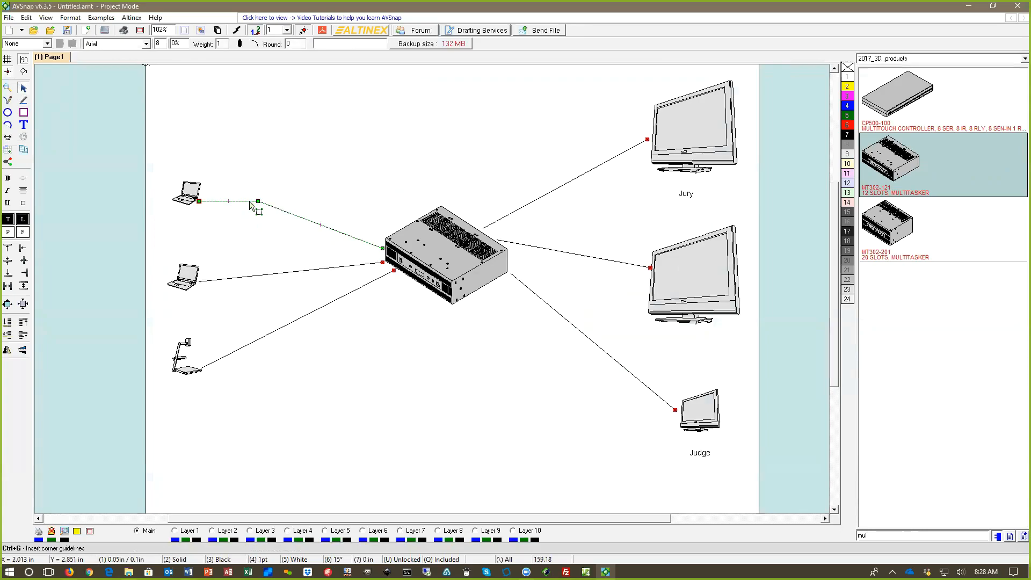
click(283, 211)
Step: Reroute the lower laptop's and document camera's cables into horizontal and vertical runs ending at the MultiTasker
drag(242, 240, 249, 262)
click(249, 276)
click(286, 277)
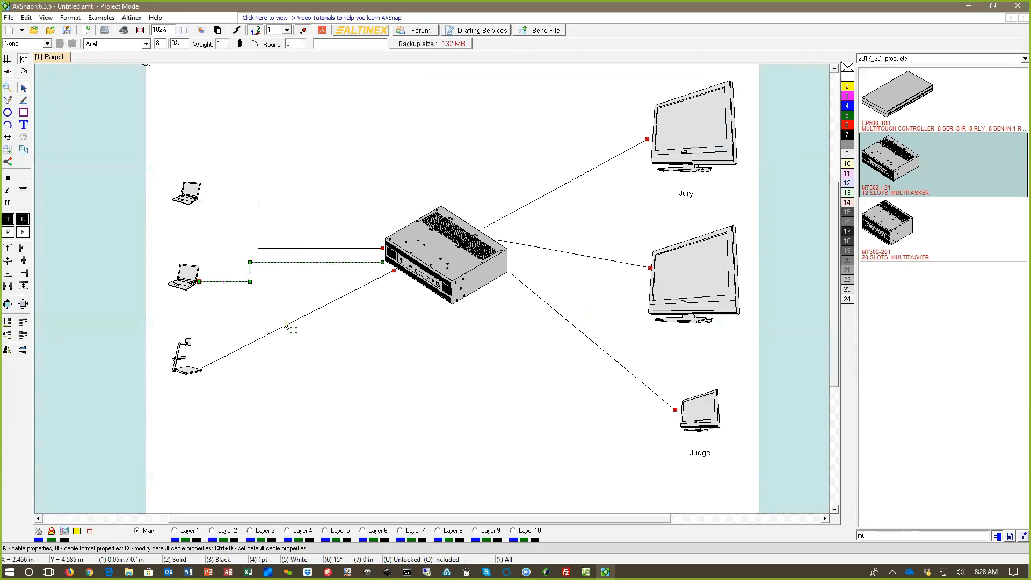
click(289, 323)
drag(288, 322, 286, 299)
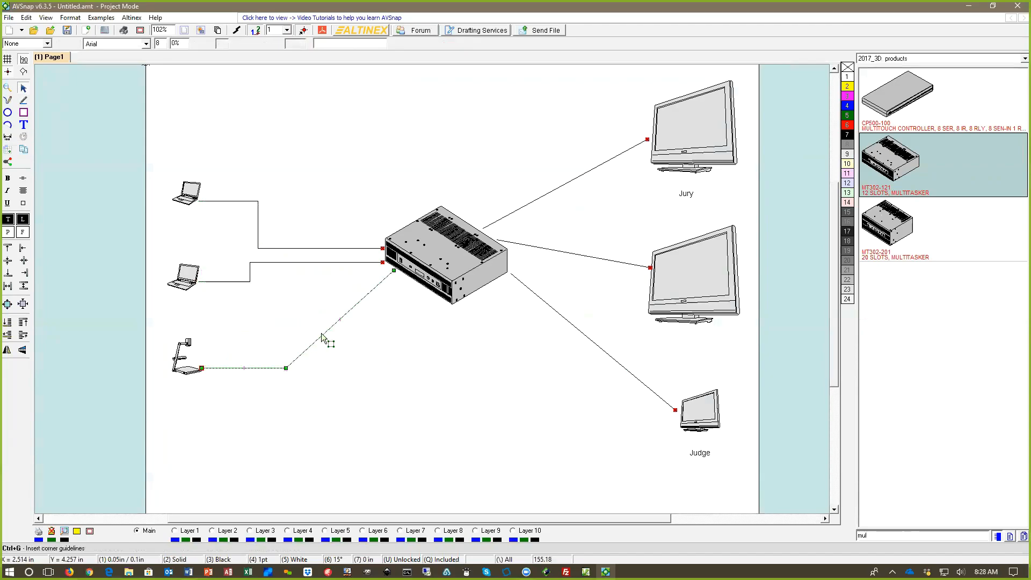
drag(323, 333, 285, 270)
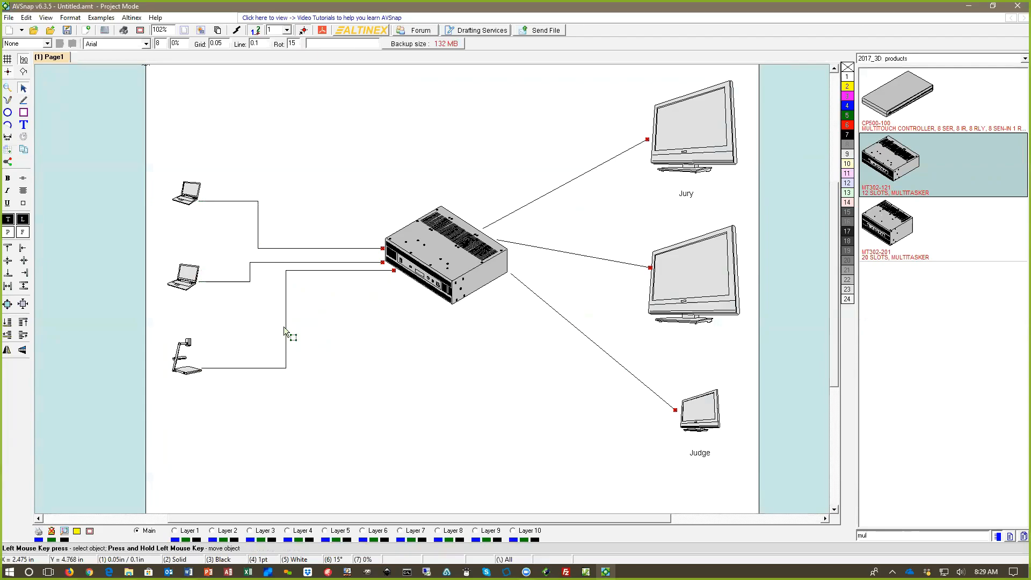
Step: Shift the vertical runs of the document camera's and lower laptop's cables closer to the MultiTasker so the three source cables are staggered
drag(286, 319, 312, 322)
click(251, 271)
drag(251, 272, 280, 272)
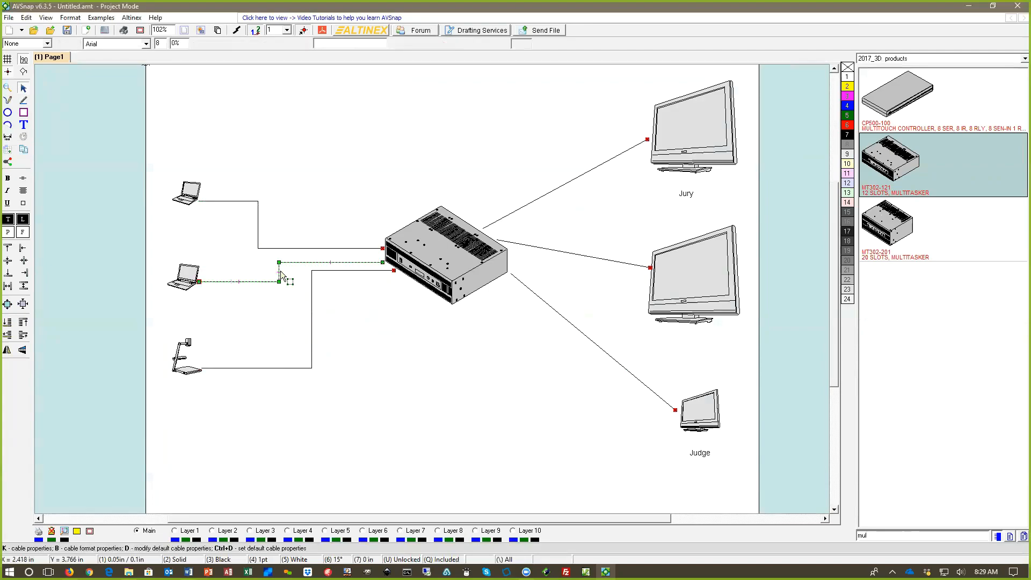
click(353, 337)
key(p)
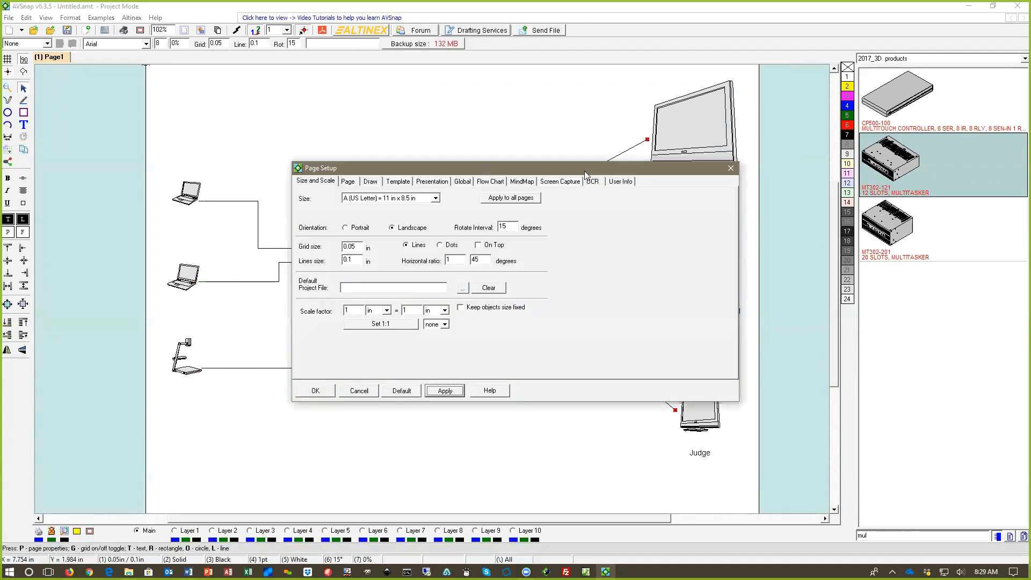
click(734, 167)
Step: Reroute the cables to the Jury display and the middle display with right-angle bends, aligning their vertical runs
click(620, 154)
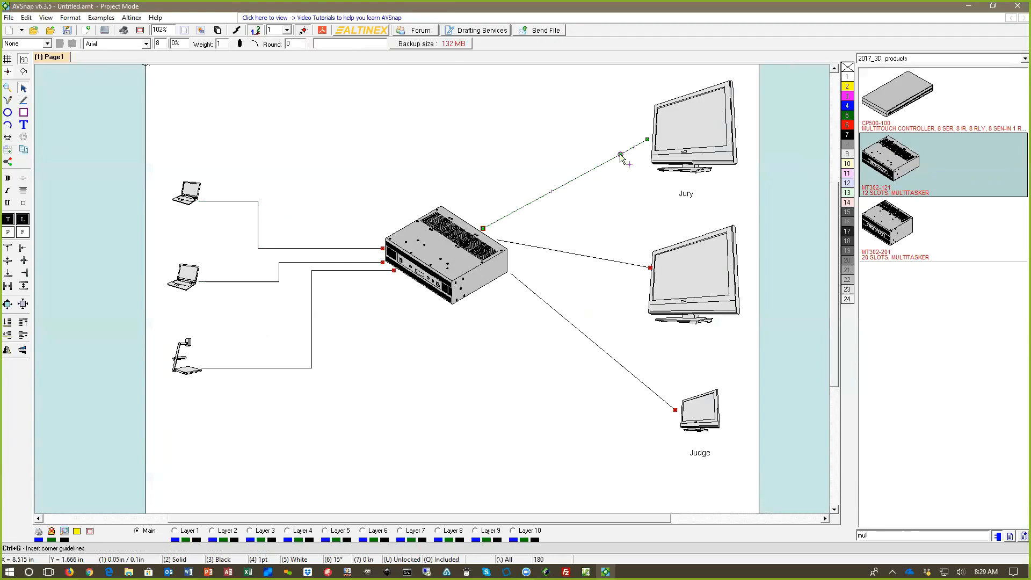
drag(620, 154, 610, 139)
drag(535, 190, 611, 240)
click(565, 251)
Step: Reroute the Judge display's cable with right-angle bends, running horizontally from the MultiTasker, down, and across to the display
click(564, 318)
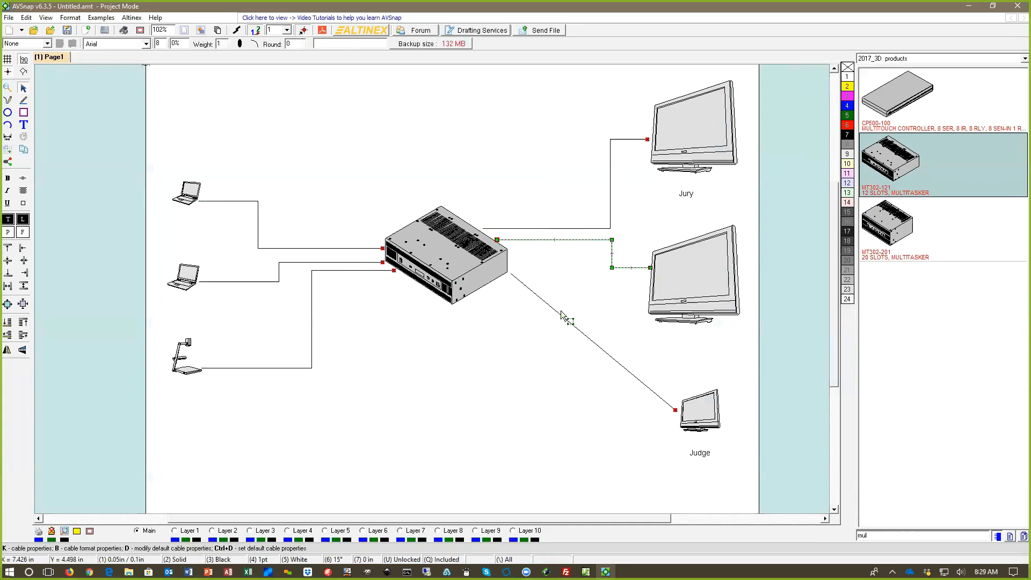
drag(569, 322, 585, 274)
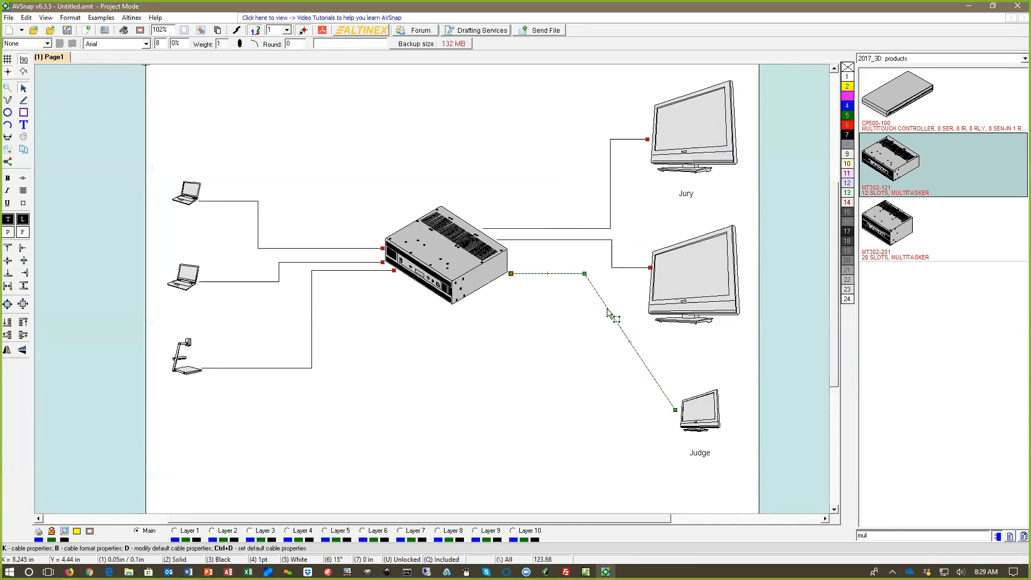
drag(608, 313, 537, 459)
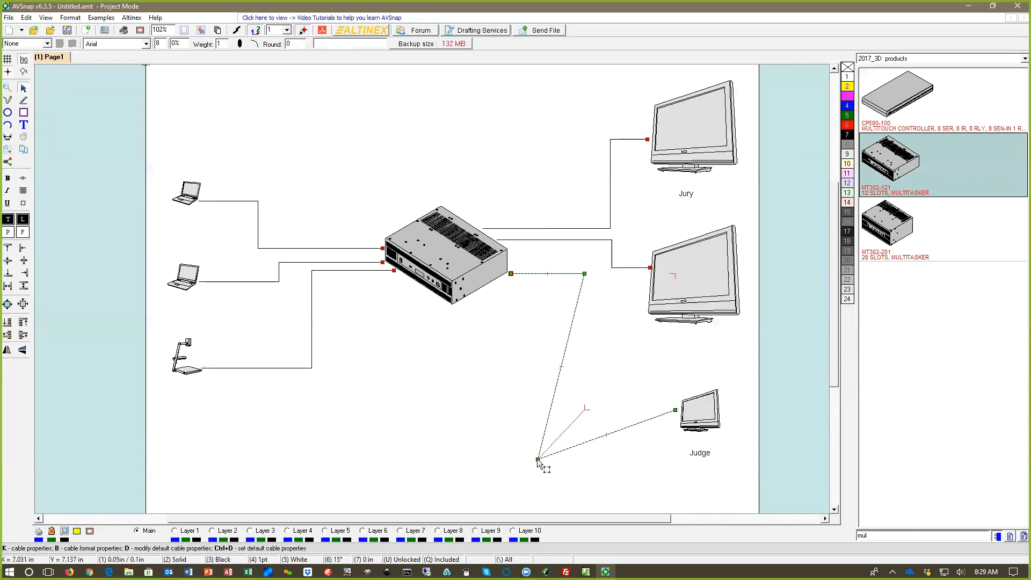
click(494, 413)
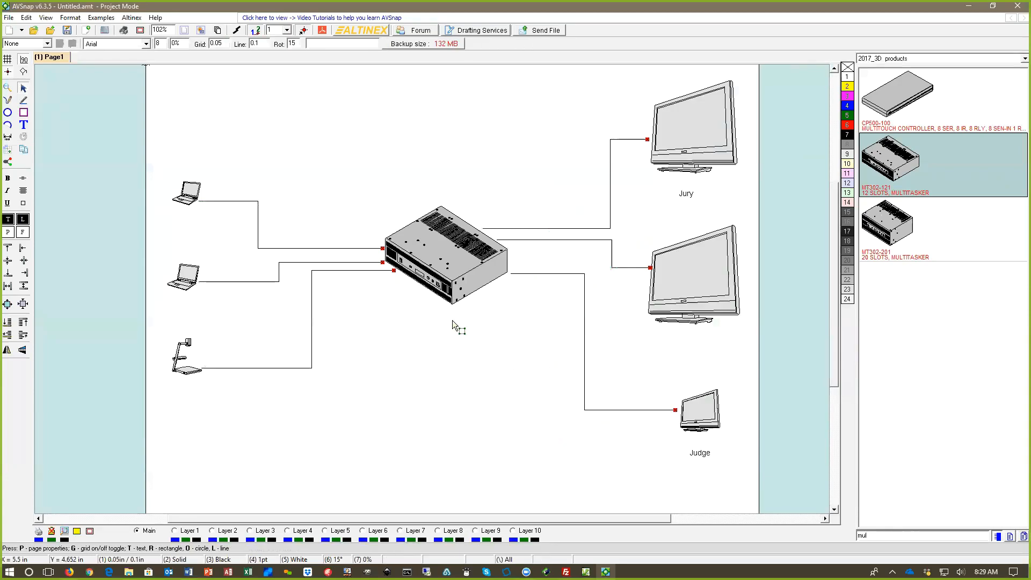
Step: Switch the symbol library to Pages, clear the "mul" search text and bring the US Letter page templates into view
click(927, 58)
click(888, 159)
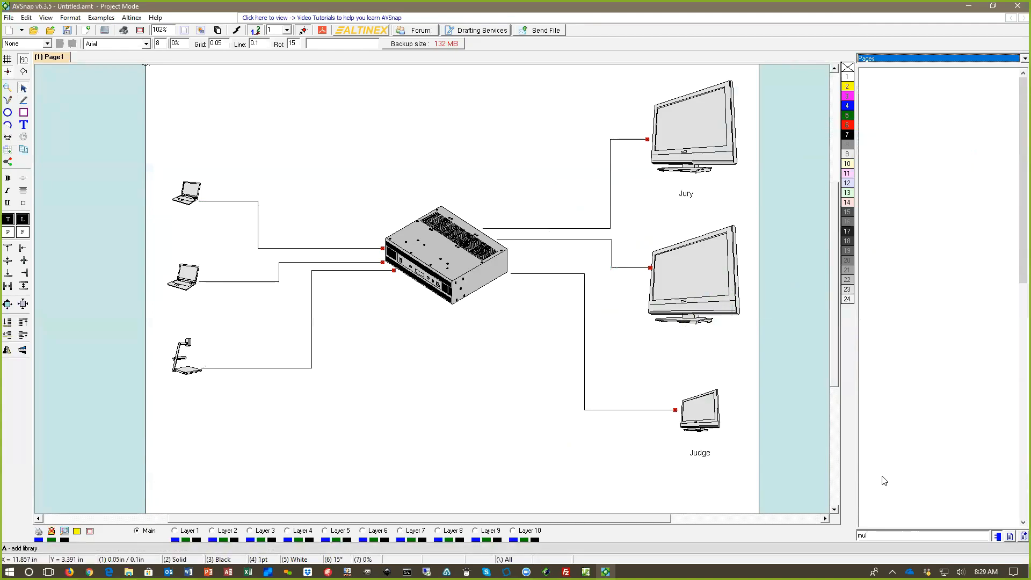
scroll(935, 439, down, 3)
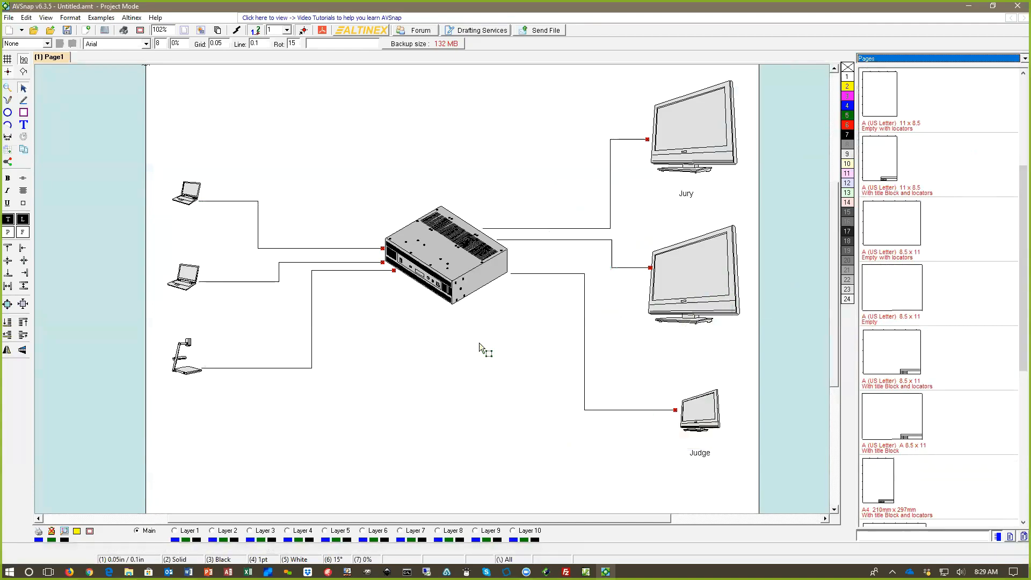
scroll(479, 342, down, 2)
scroll(484, 338, down, 1)
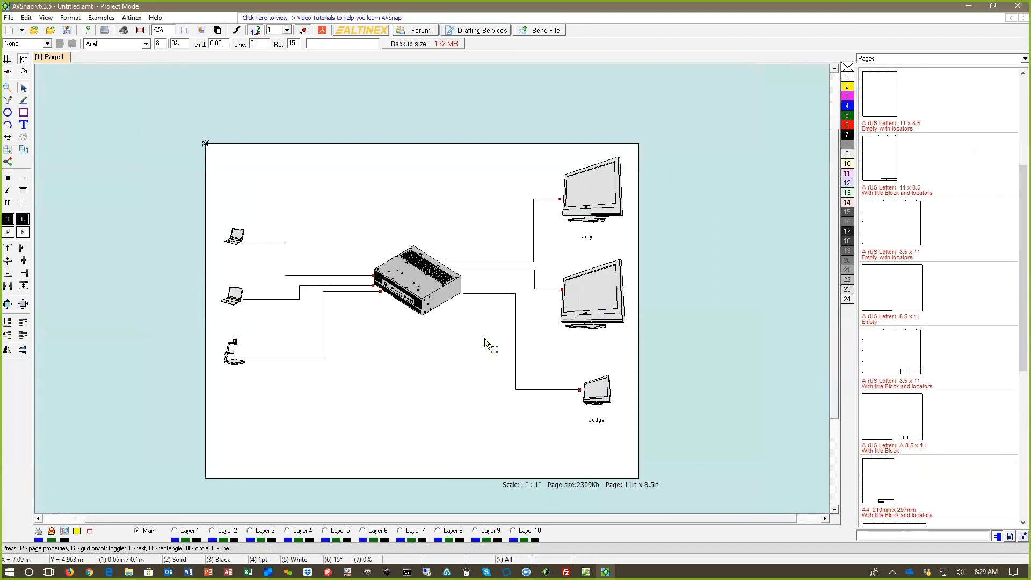
Step: Insert the A (US Letter) A 8.5 x 11 page template with title block, assign it to Layer 1 and lock that layer
double_click(906, 424)
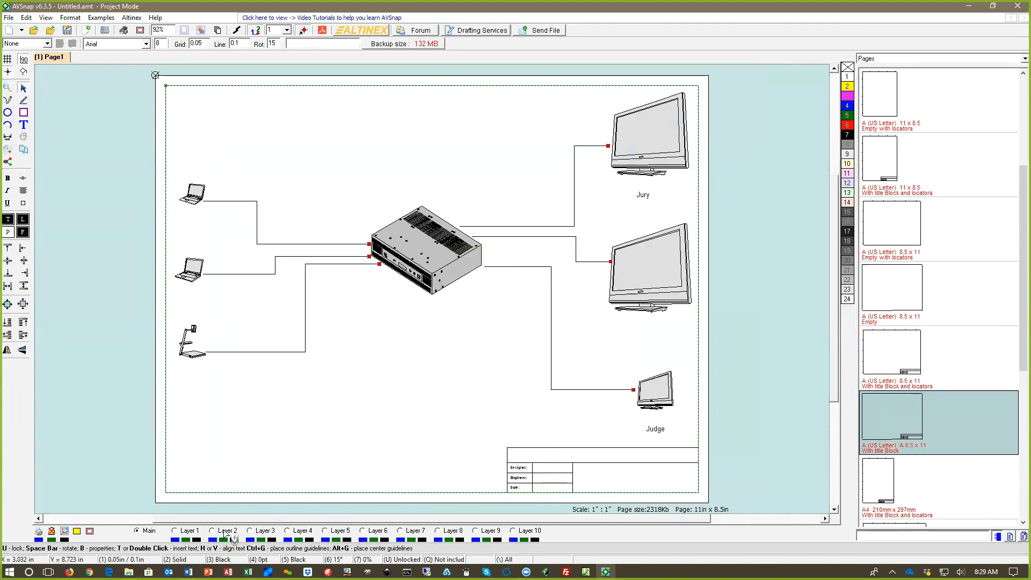
click(188, 530)
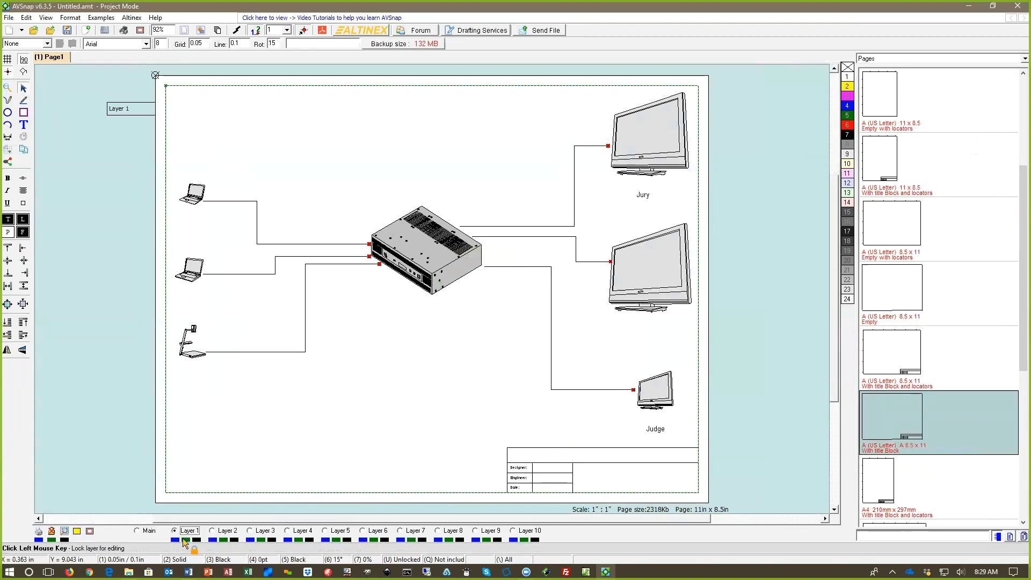
click(183, 540)
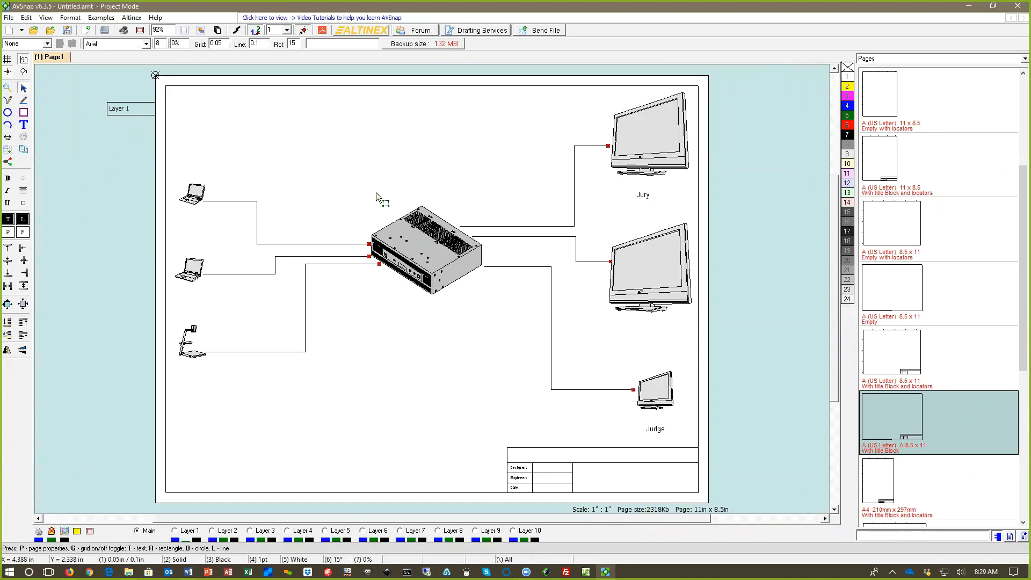
Step: Hide the red snap-point markers at the cable ends
key(s)
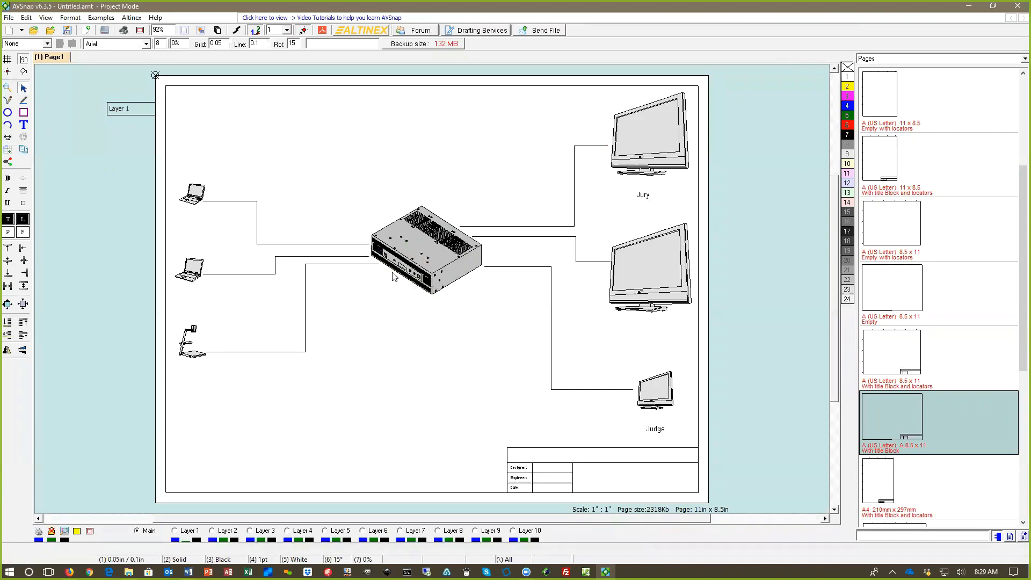
key(s)
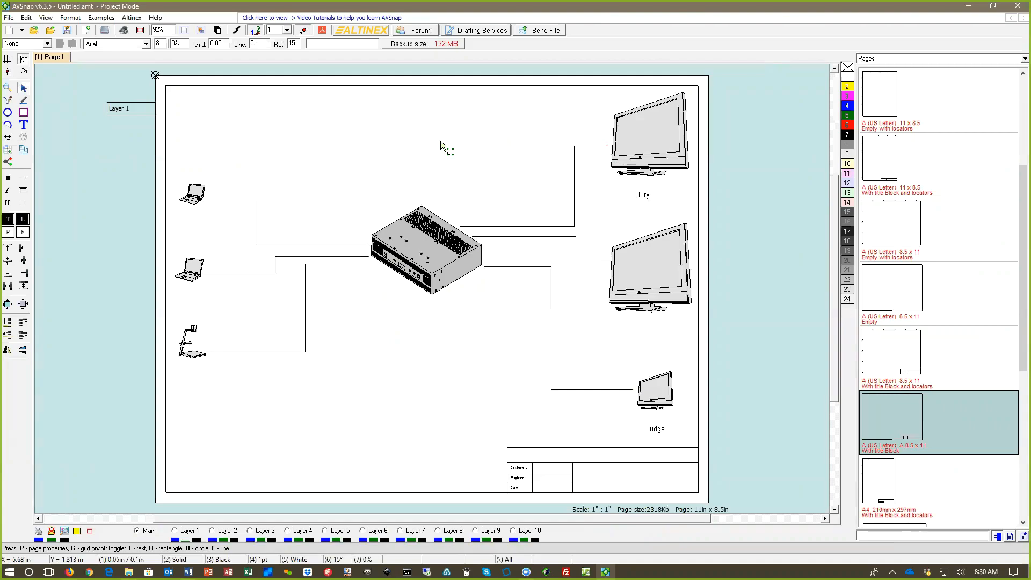
Step: Add the title "My Courtroom system" above the MultiTasker, enlarge its text box to about 3.17 by 0.83 in and set font size 23
key(t)
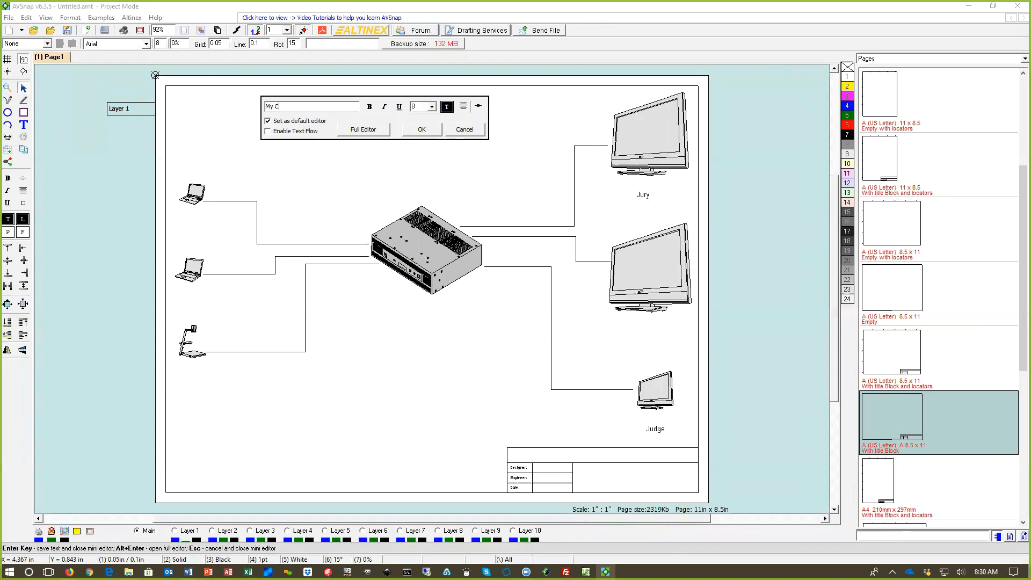
text(My Courtroom system)
click(434, 131)
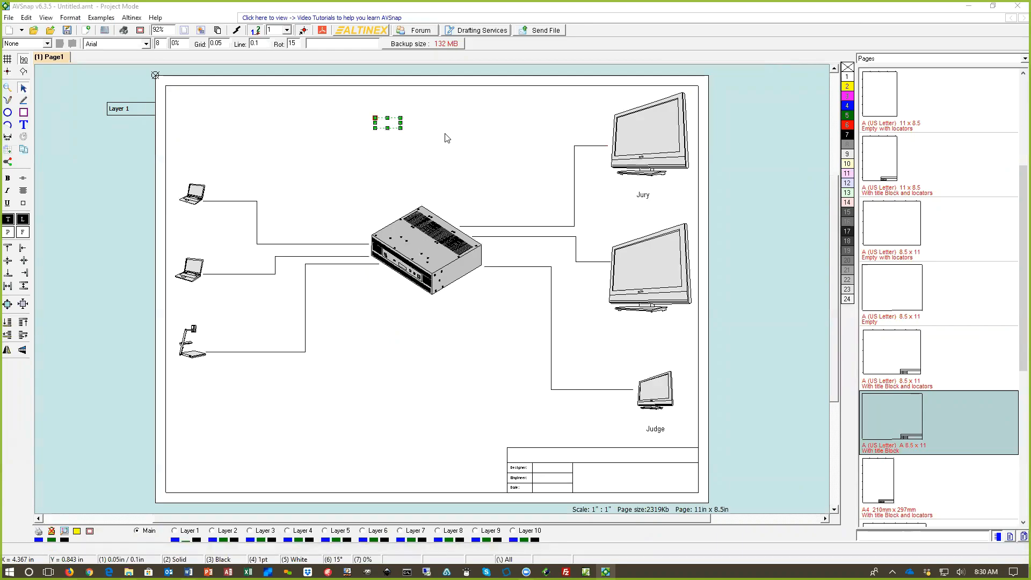
drag(402, 129, 435, 130)
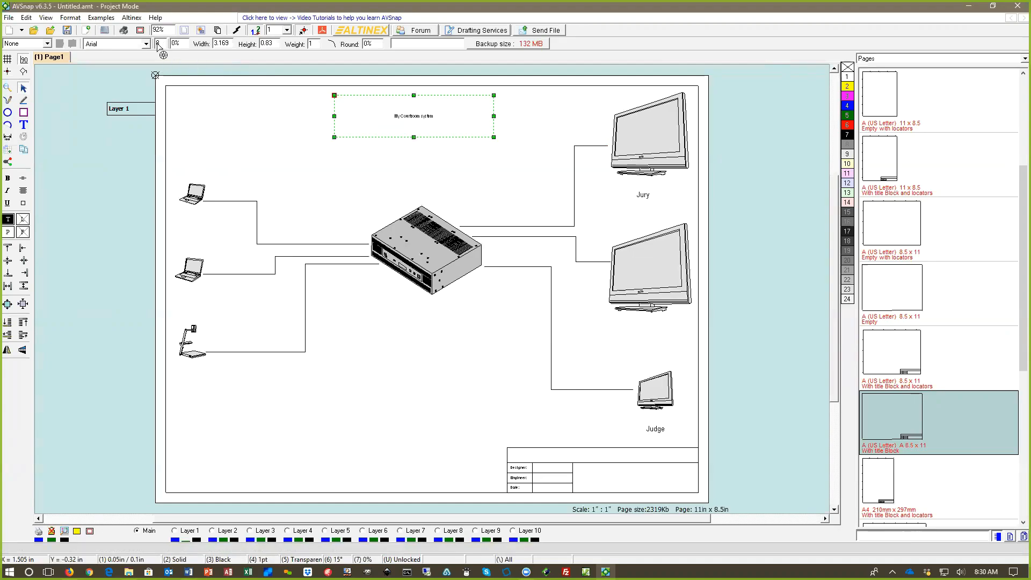
scroll(159, 45, up, 4)
scroll(159, 45, up, 15)
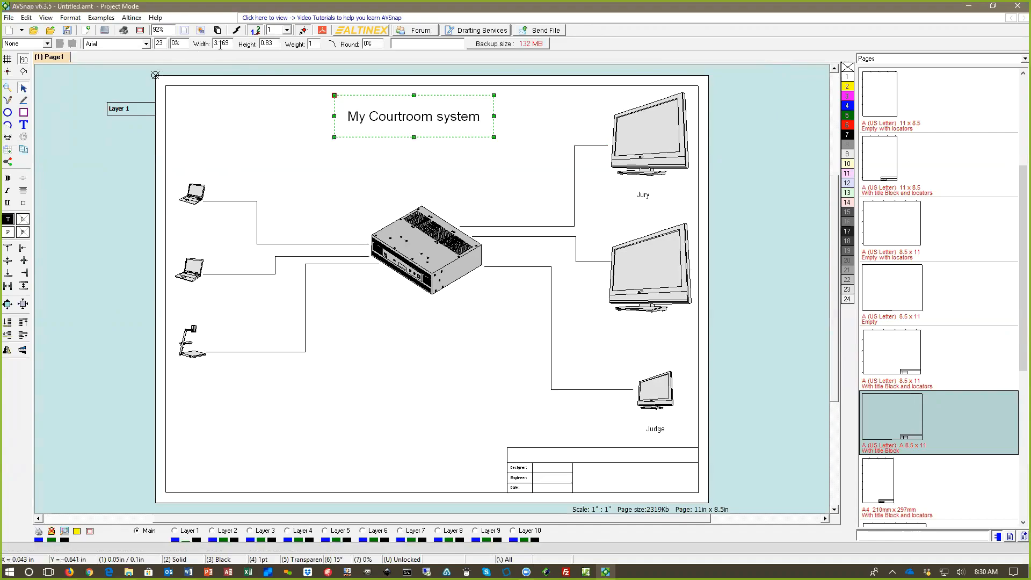
Step: Set the three cables between the laptops, document camera and MultiTasker to line weight 3 and color them red
drag(304, 202, 249, 376)
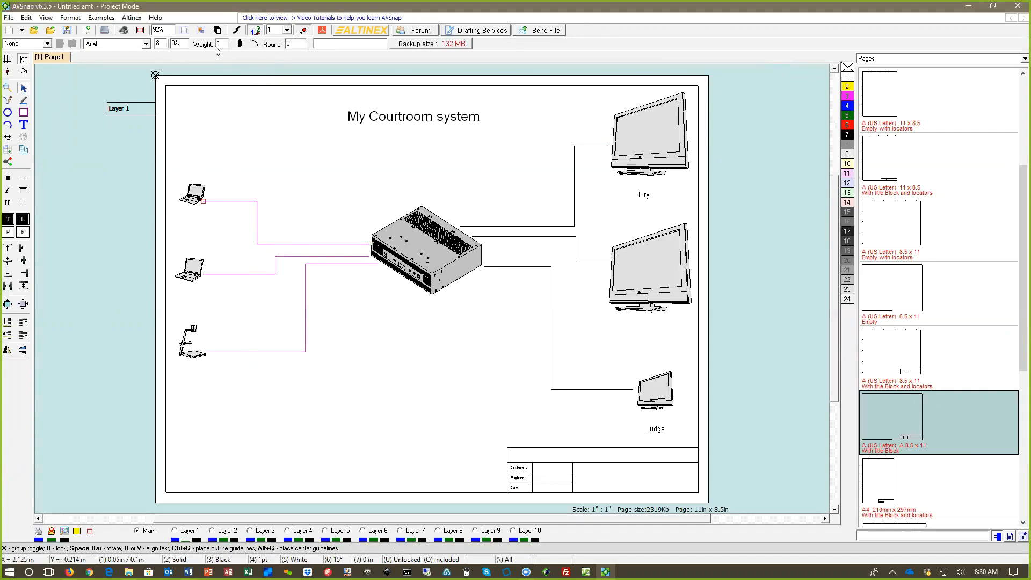
scroll(226, 44, up, 6)
scroll(226, 45, down, 4)
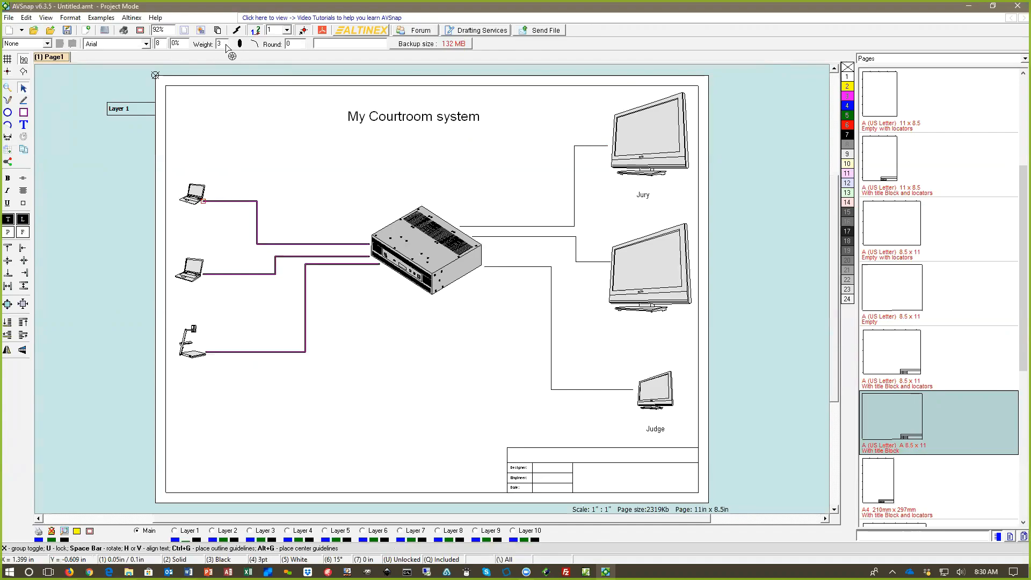
scroll(226, 44, up, 1)
scroll(226, 47, up, 1)
click(23, 219)
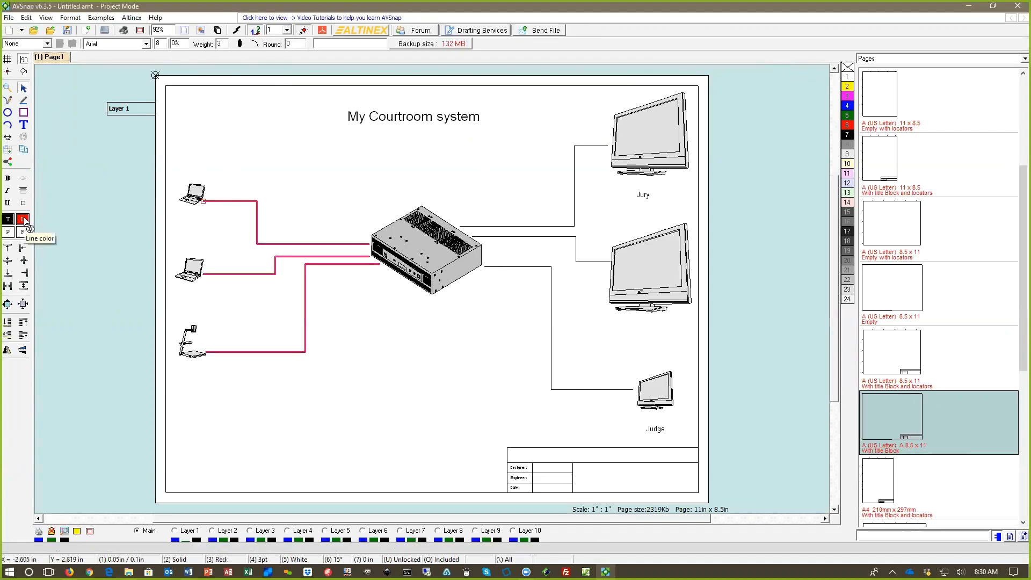
scroll(24, 219, down, 2)
scroll(24, 219, up, 2)
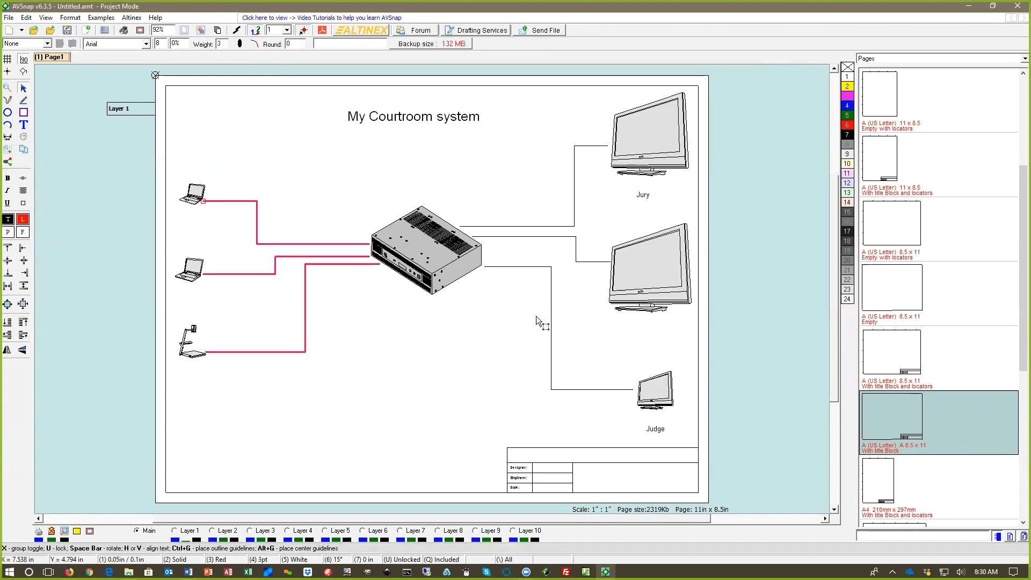
Step: Color the three cables from the MultiTasker to the displays blue and set their line weight to 3
drag(536, 316, 505, 190)
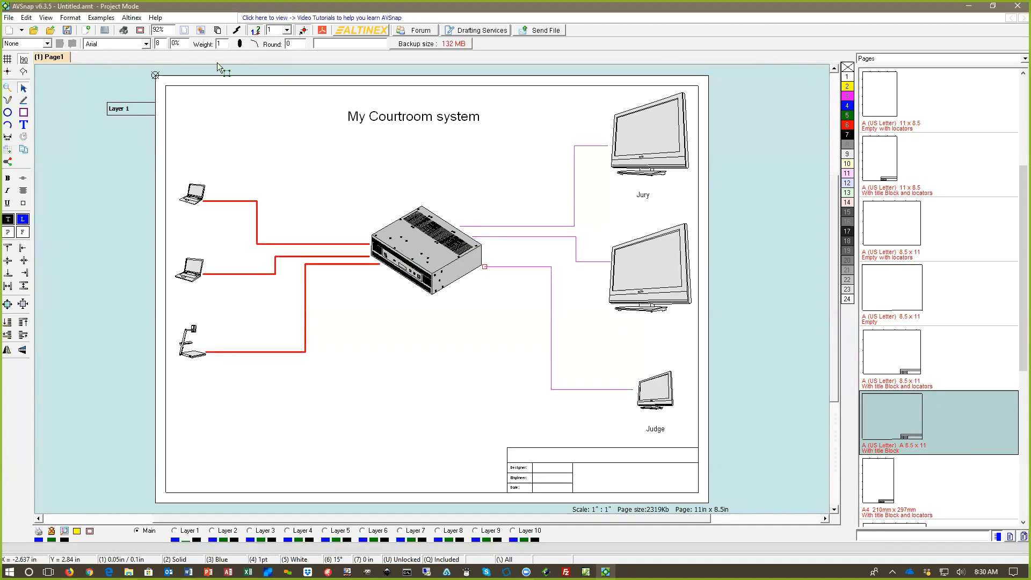
scroll(219, 47, up, 1)
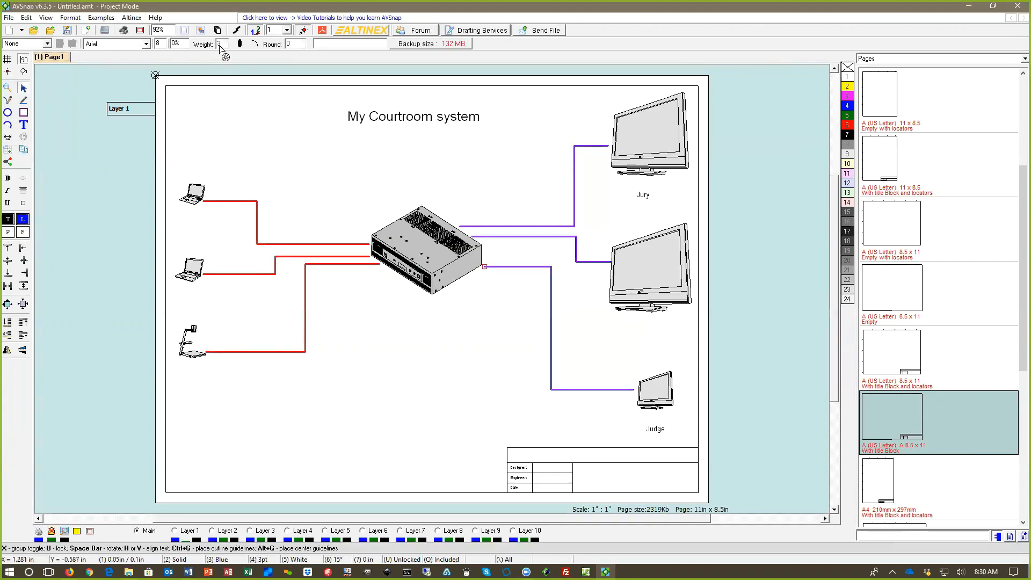
scroll(219, 46, up, 1)
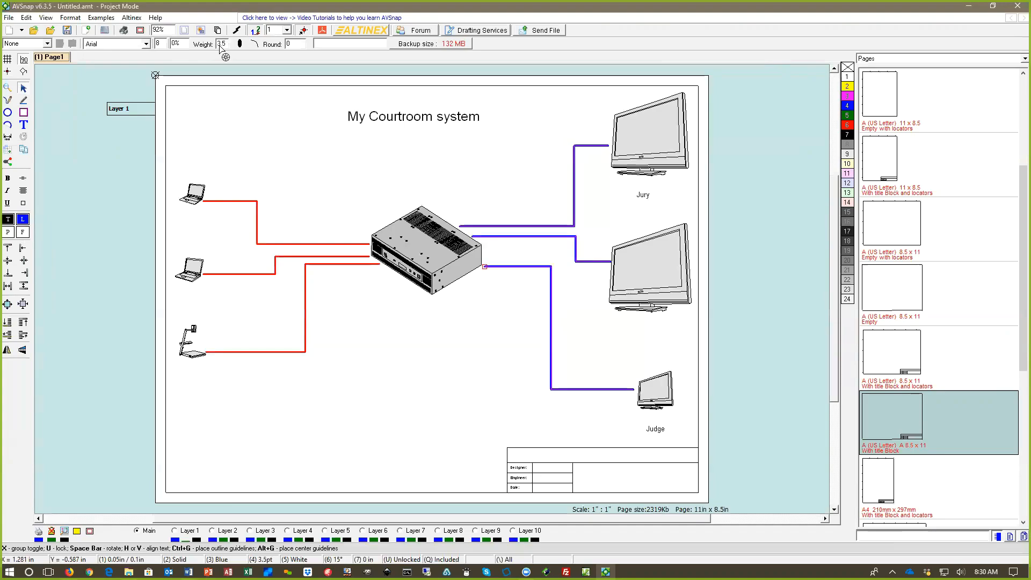
click(340, 195)
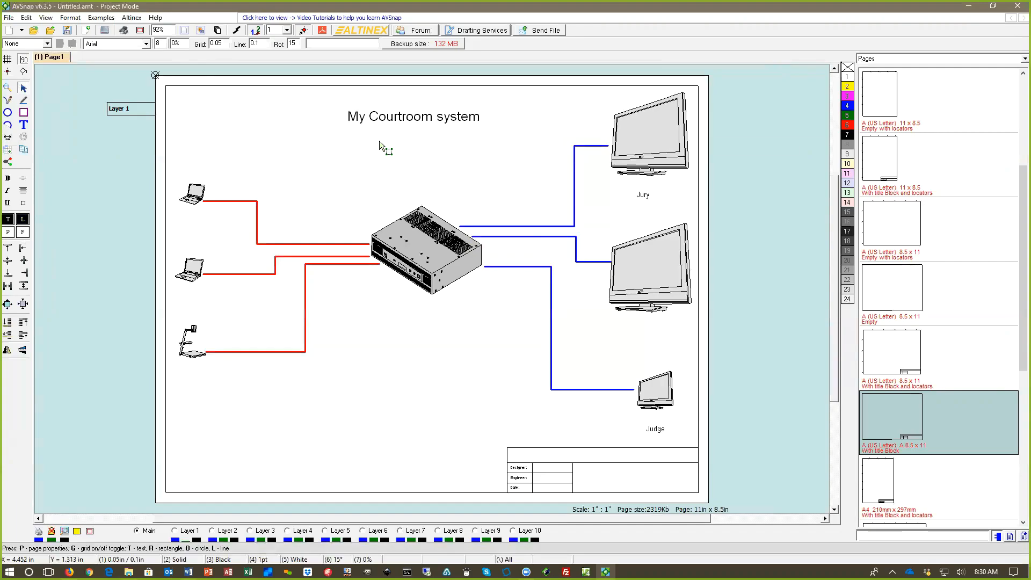
Step: Open the Add Libraries dialog to view the Altinex library files, and close it without adding any
click(419, 104)
click(344, 216)
key(ctrl+l)
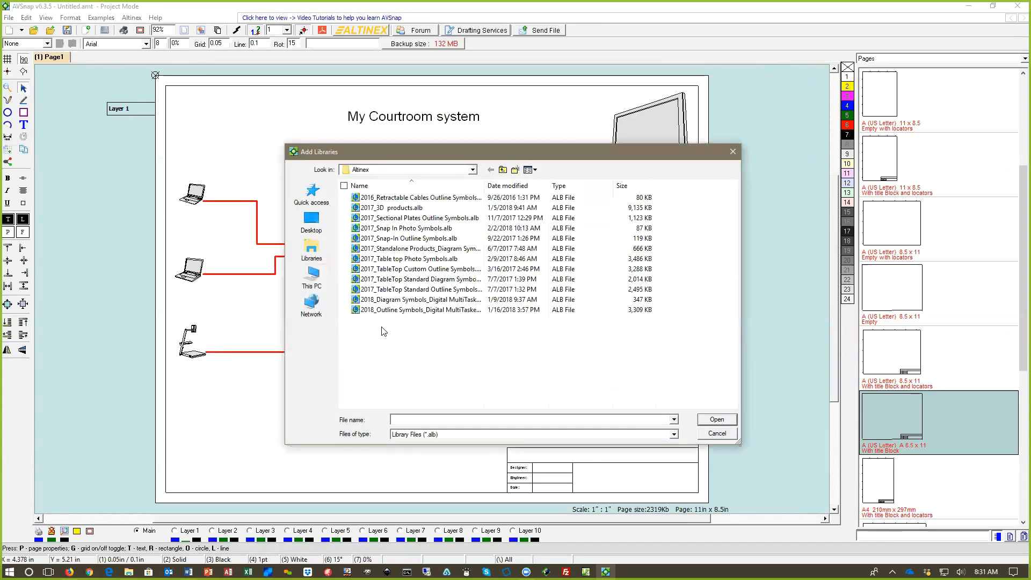
click(732, 151)
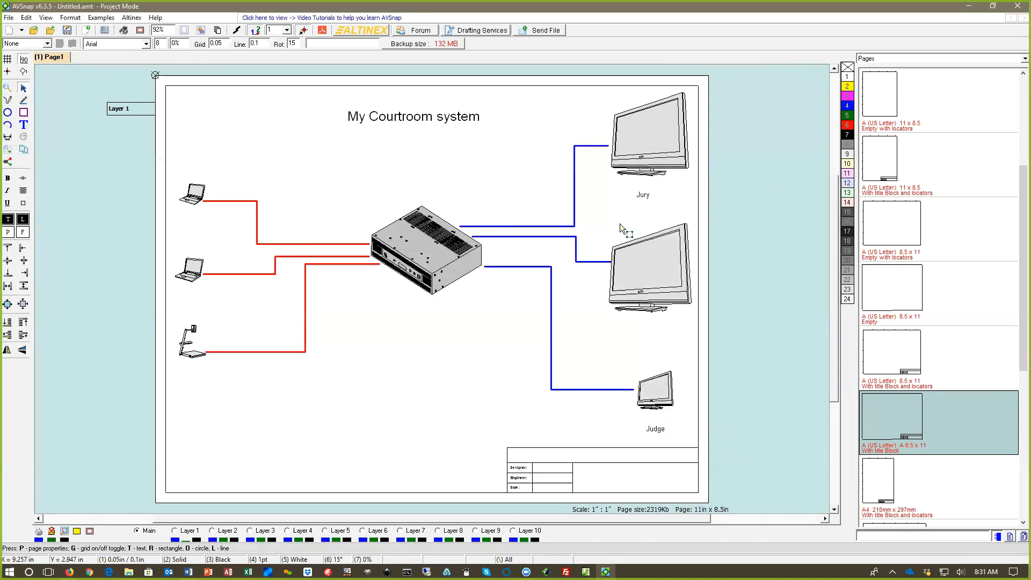
Step: Add two pages to the project with the page format duplicated
key(Insert)
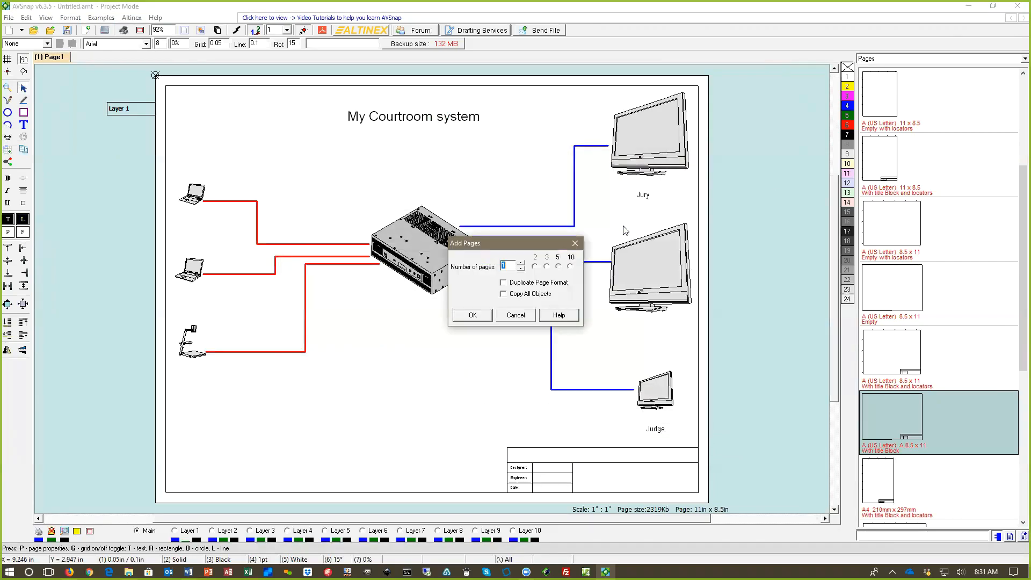
click(535, 267)
click(507, 284)
key(Return)
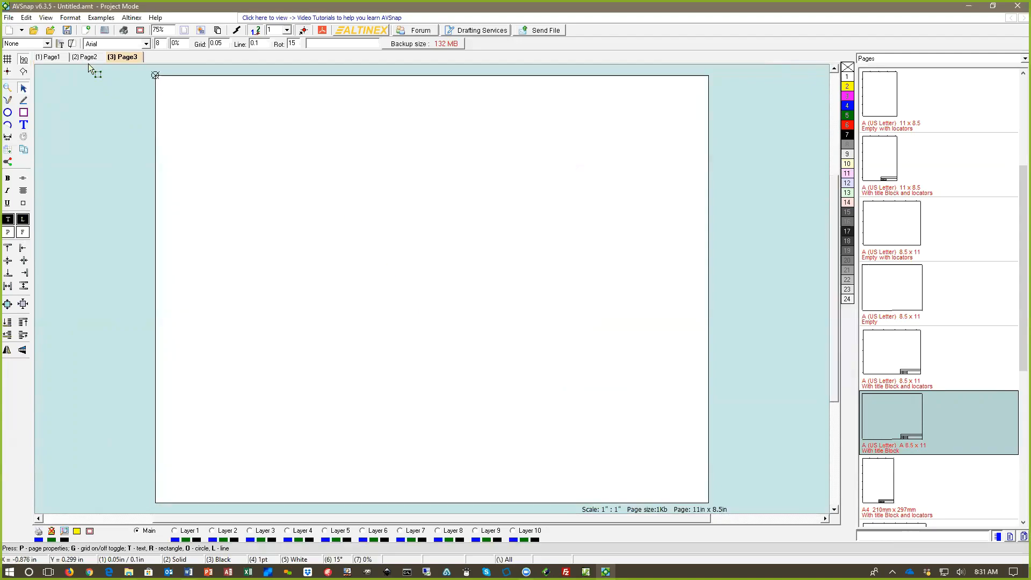
Step: Copy the two laptops and the document camera from Page1, paste them onto Page2 and move them slightly upward
click(85, 57)
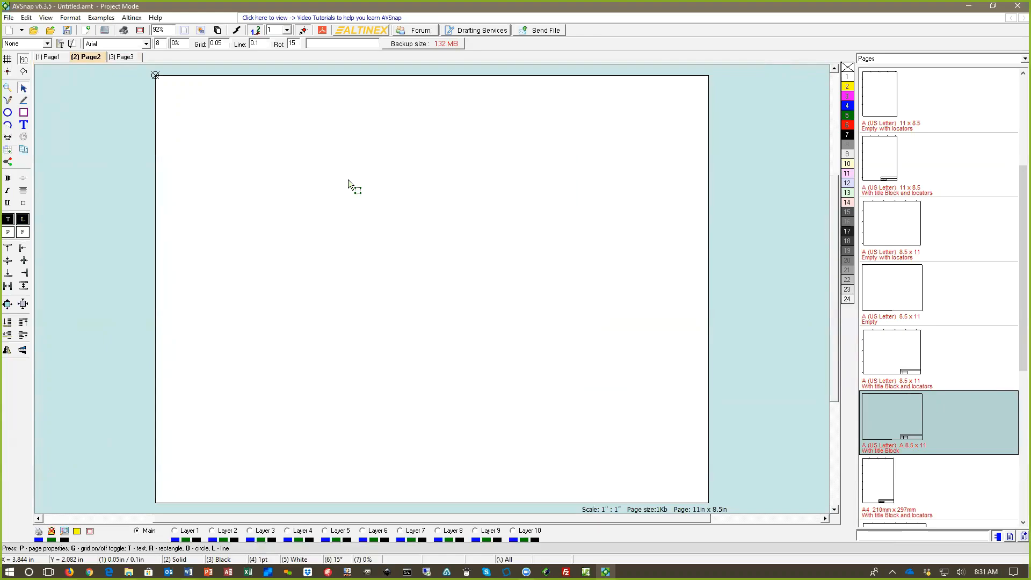
click(876, 60)
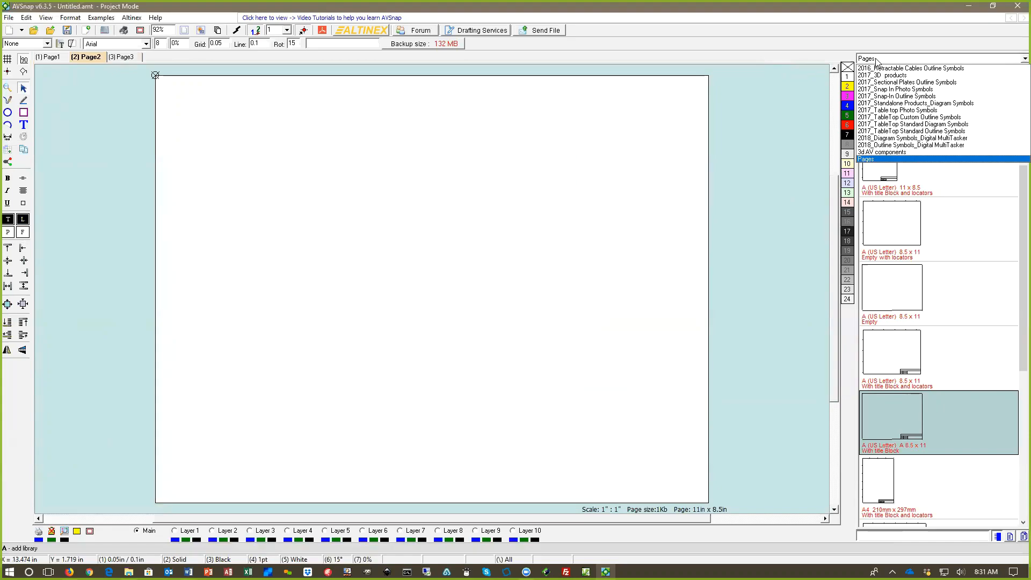
click(49, 59)
click(50, 57)
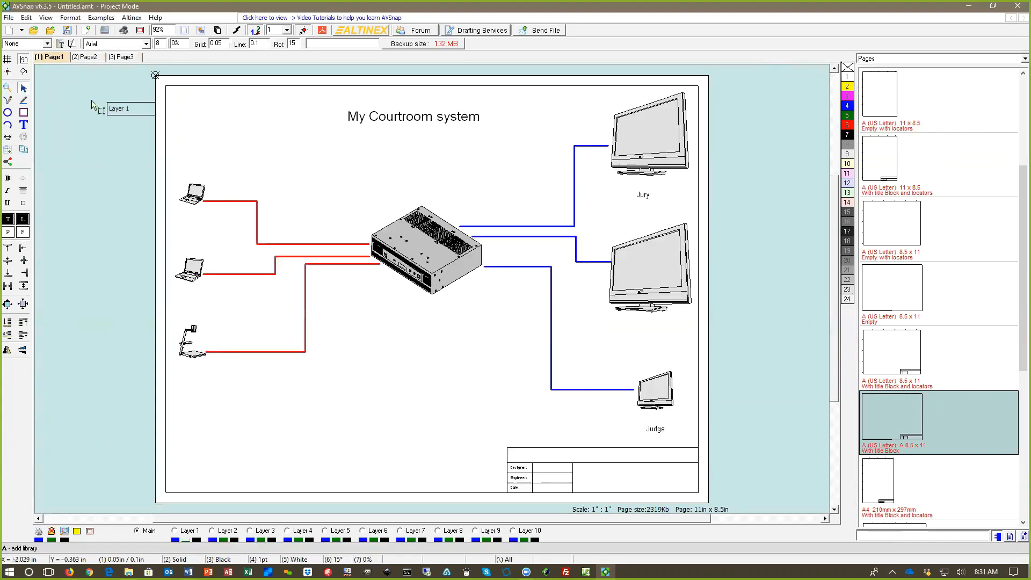
drag(137, 151, 235, 399)
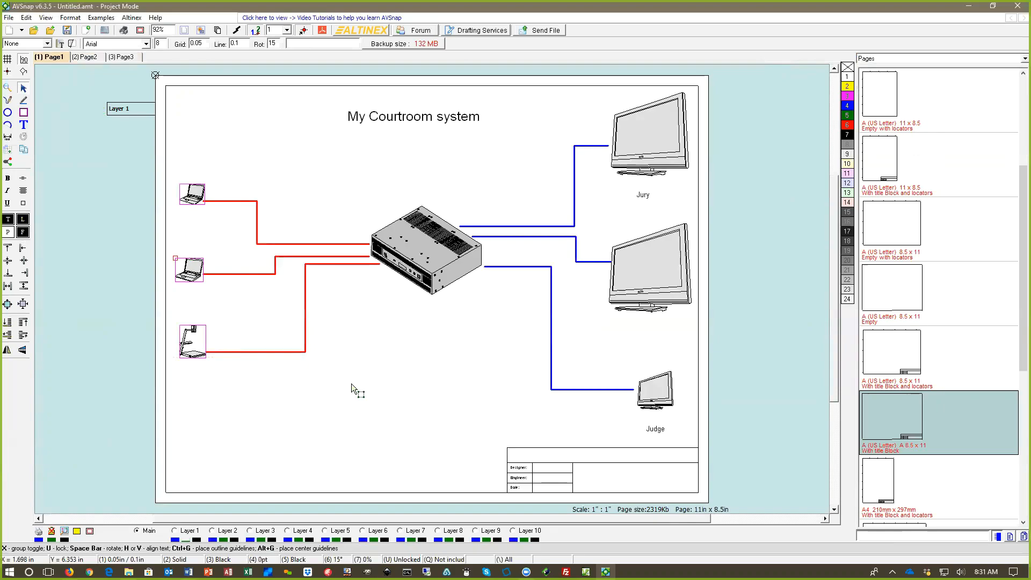
key(ctrl+c)
click(89, 59)
key(ctrl+v)
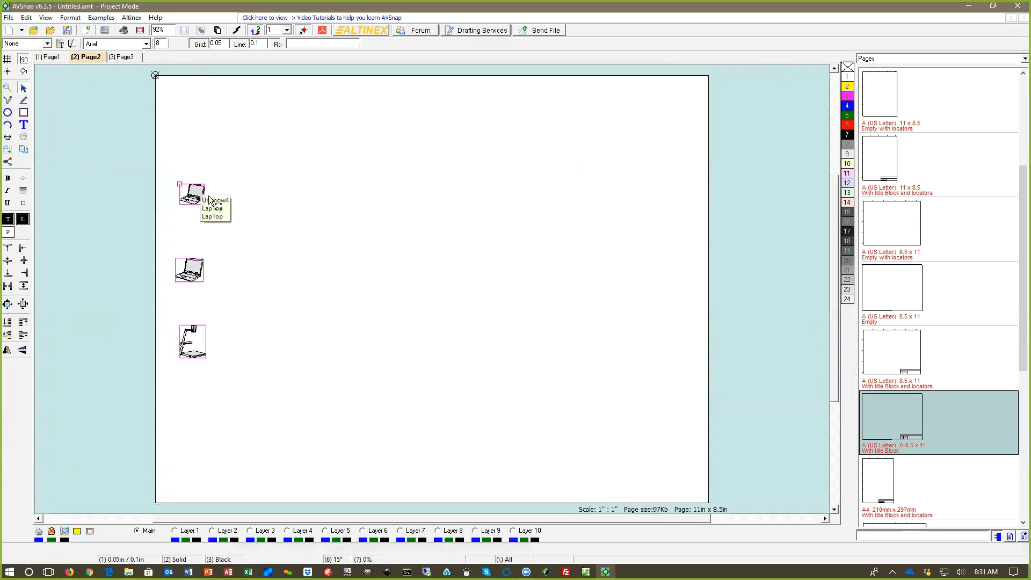
click(203, 184)
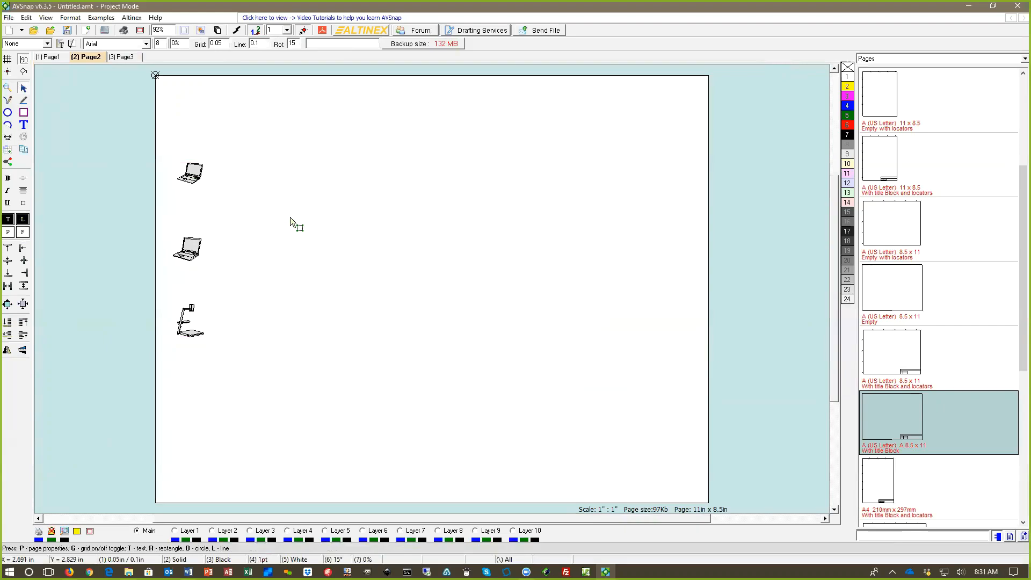
Step: Switch the symbol library to 2018_Diagram Symbols_Digital MultiTasker and search it for "4x"
click(889, 59)
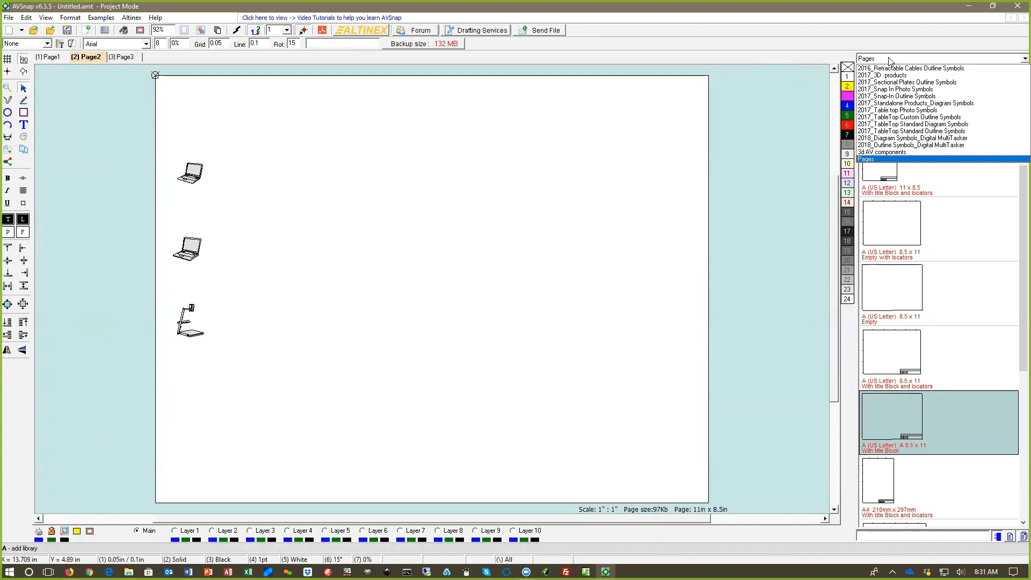
click(902, 139)
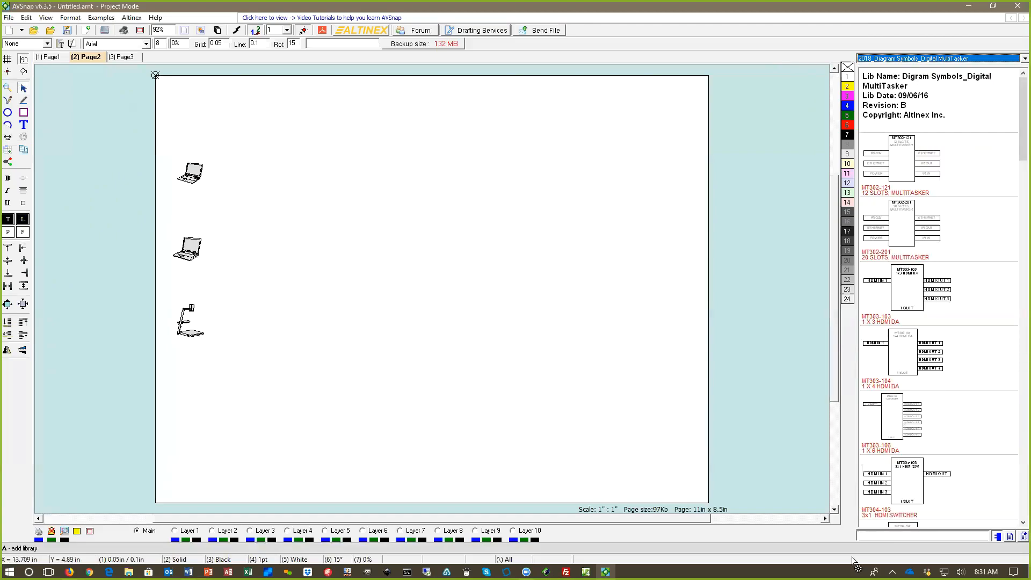
click(877, 538)
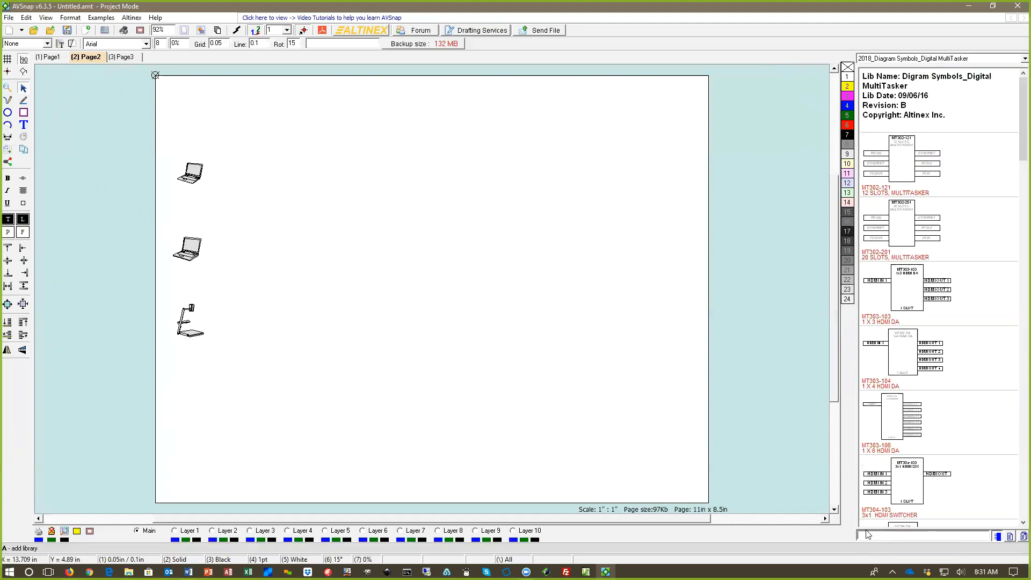
text(4x)
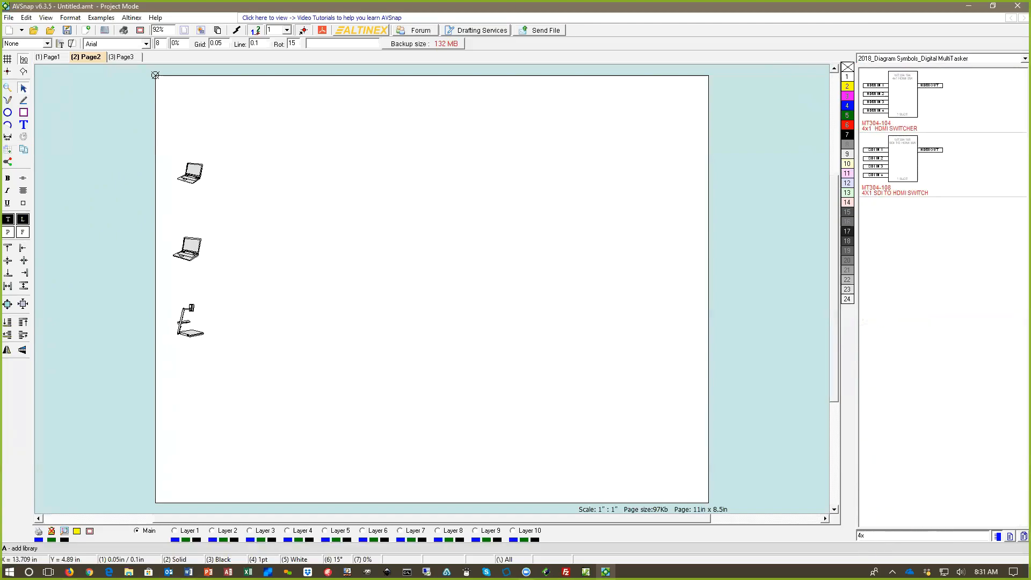
Step: Replace the library search text with "8x"
key(BackSpace)
key(BackSpace)
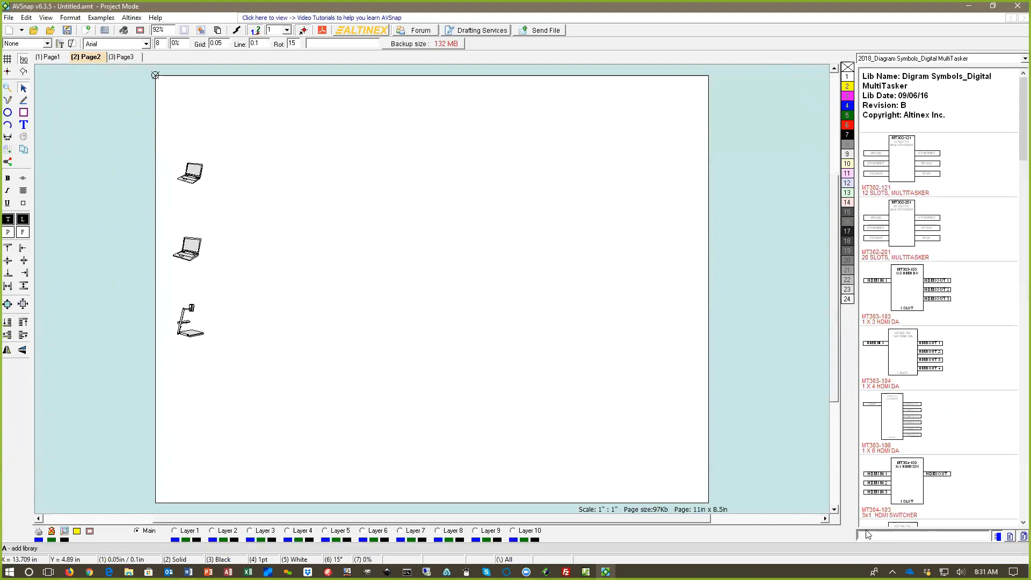
text(8)
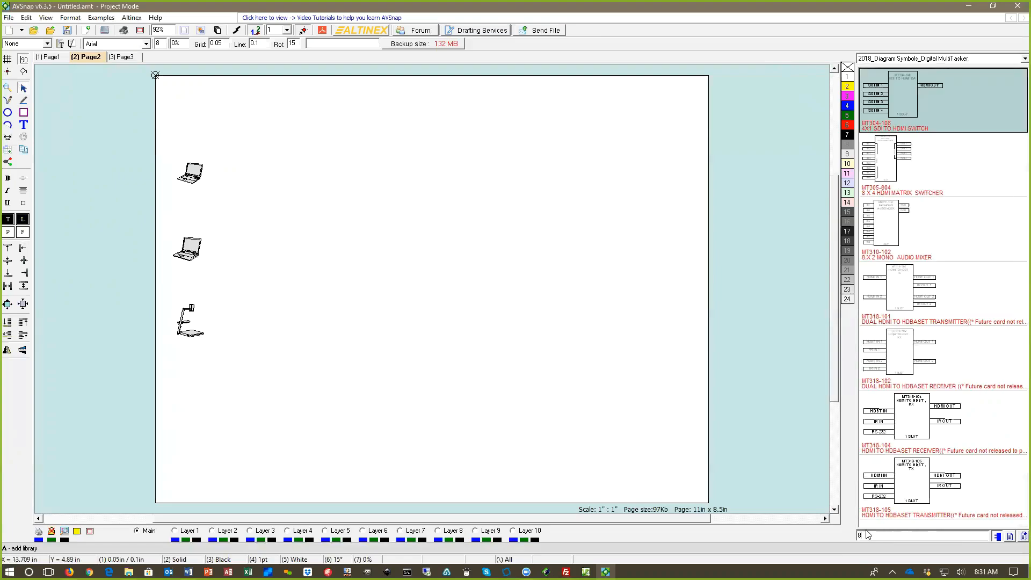
text(x)
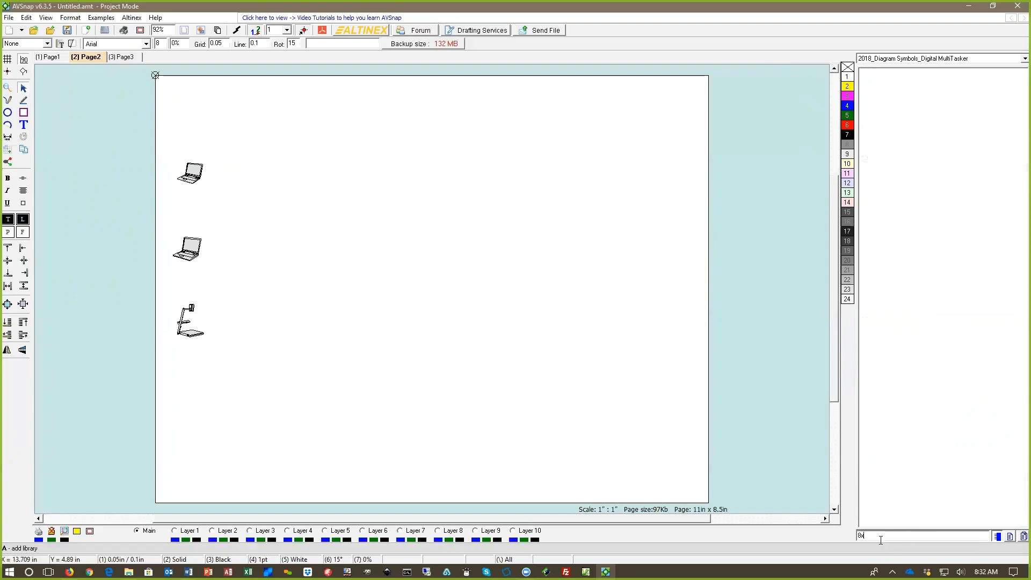
Step: Search the library for "mat" and place the MT305-404 4 x 4 HDMI matrix switcher near the middle of Page2
drag(879, 536, 833, 537)
text(mat)
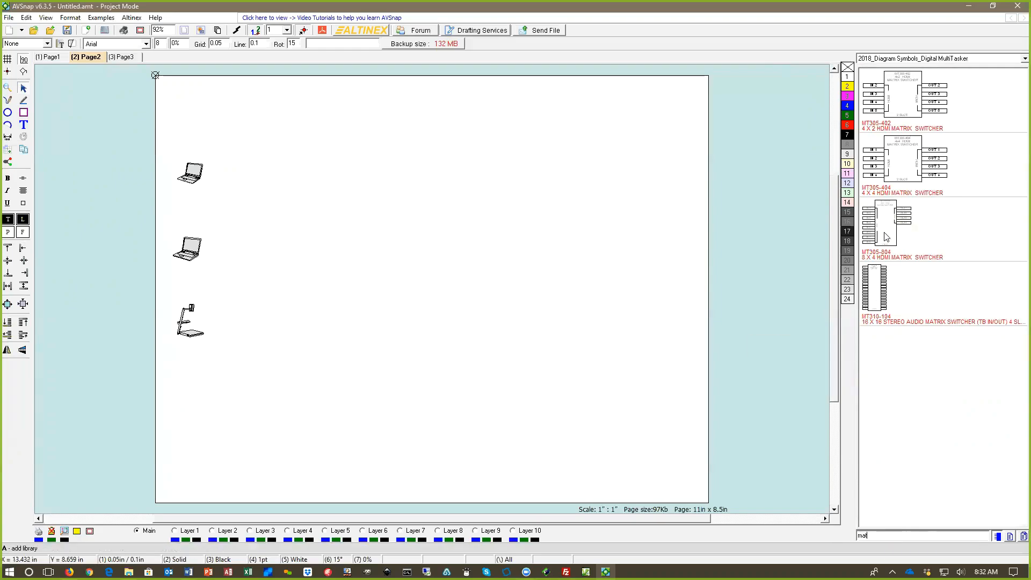
click(910, 161)
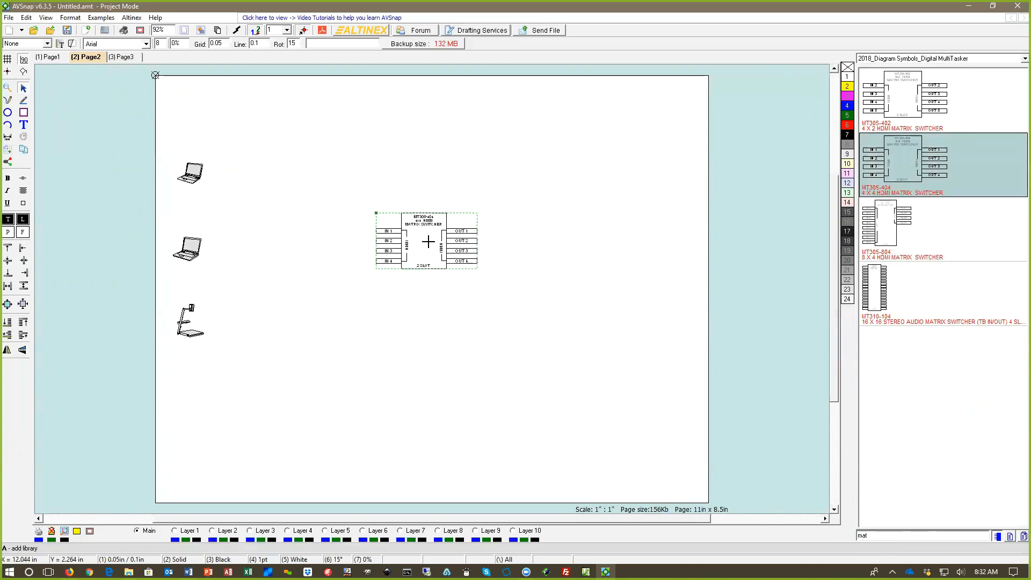
click(431, 243)
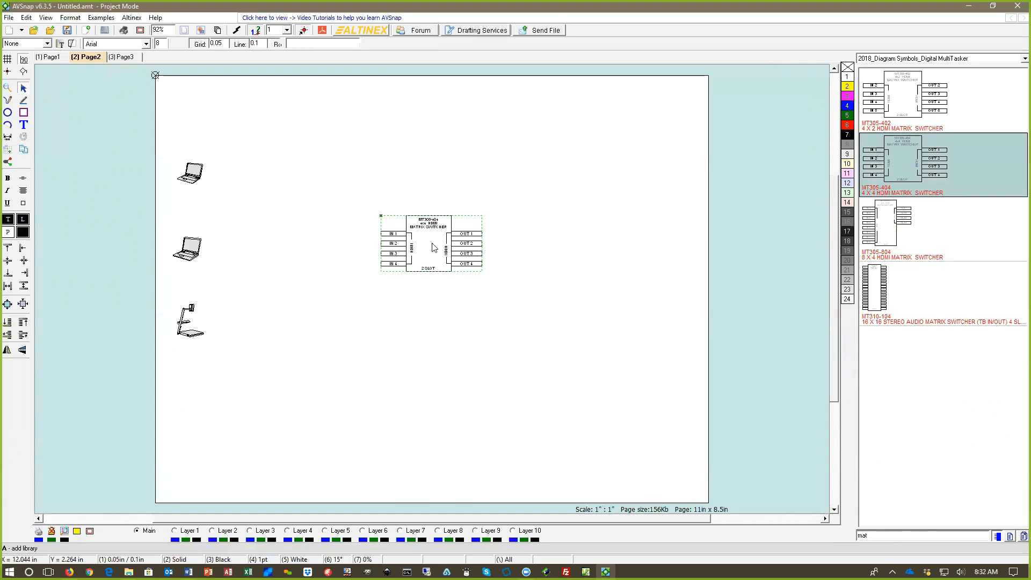
Step: Copy the three displays with their Jury and Judge labels from Page1 to Page2, and move the matrix switcher slightly downward
click(48, 57)
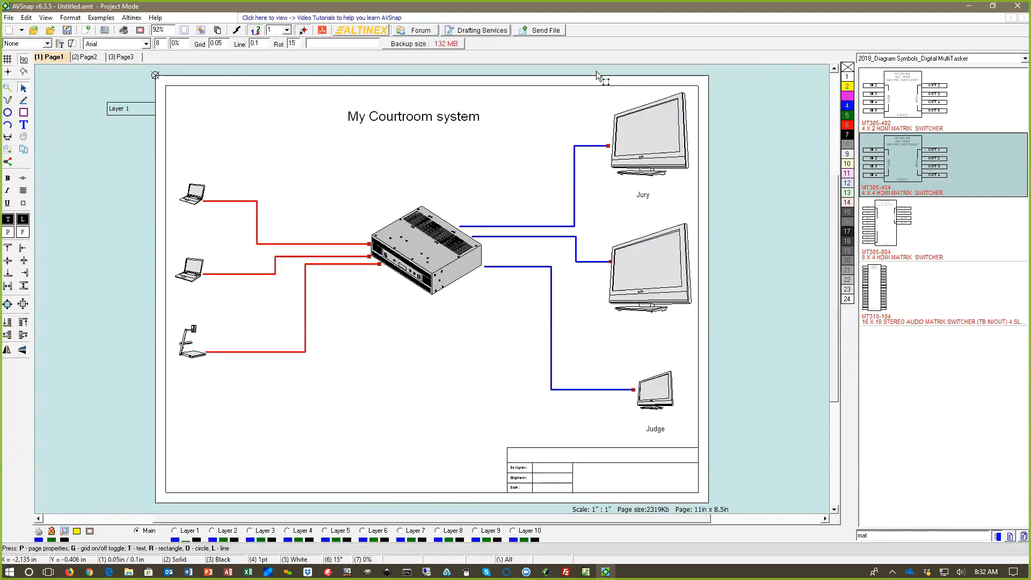
drag(605, 92, 734, 450)
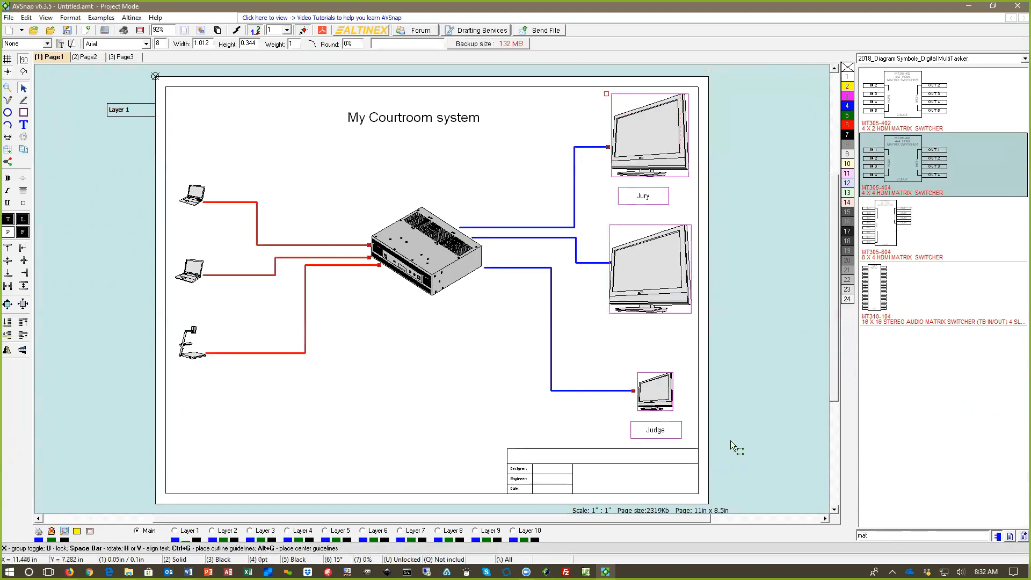
click(85, 57)
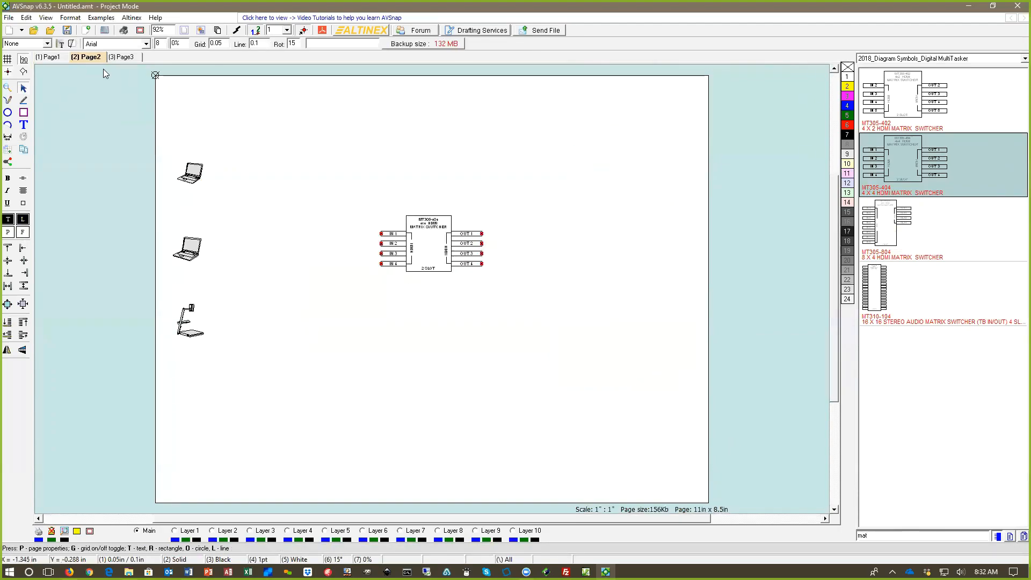
key(ctrl+v)
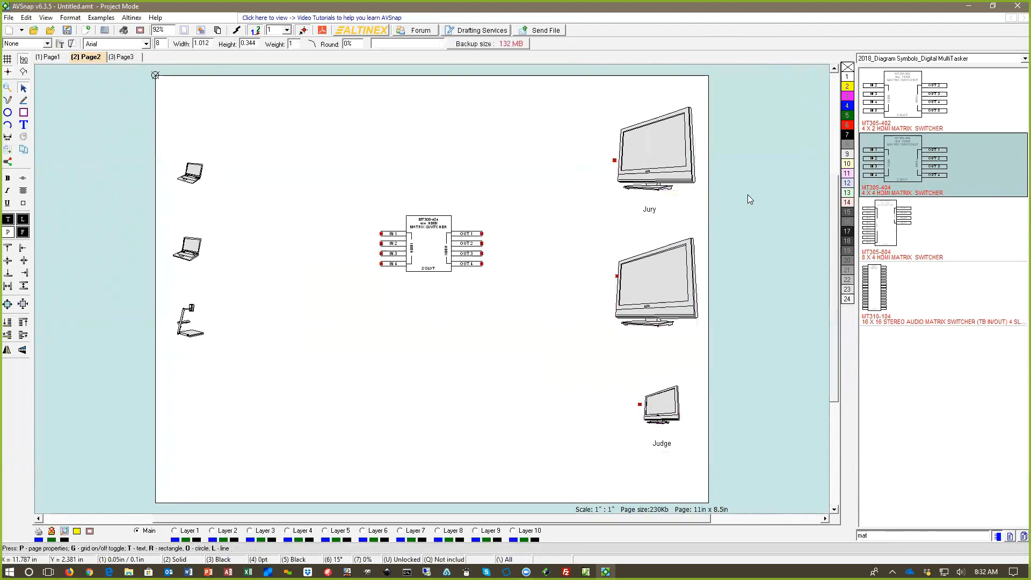
drag(435, 241, 443, 275)
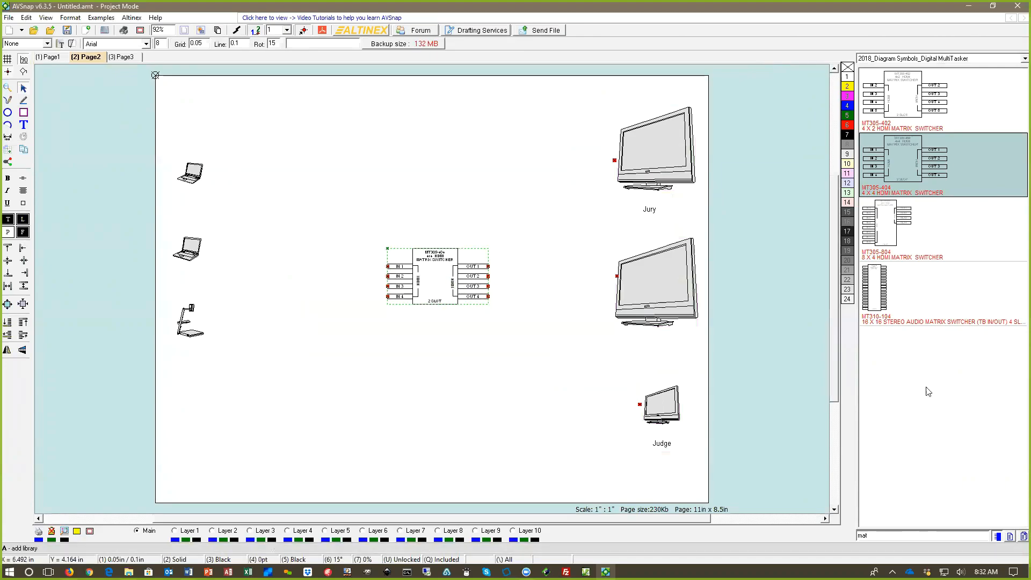
Step: Search the symbol library for "enc"
drag(875, 536, 827, 537)
text(en)
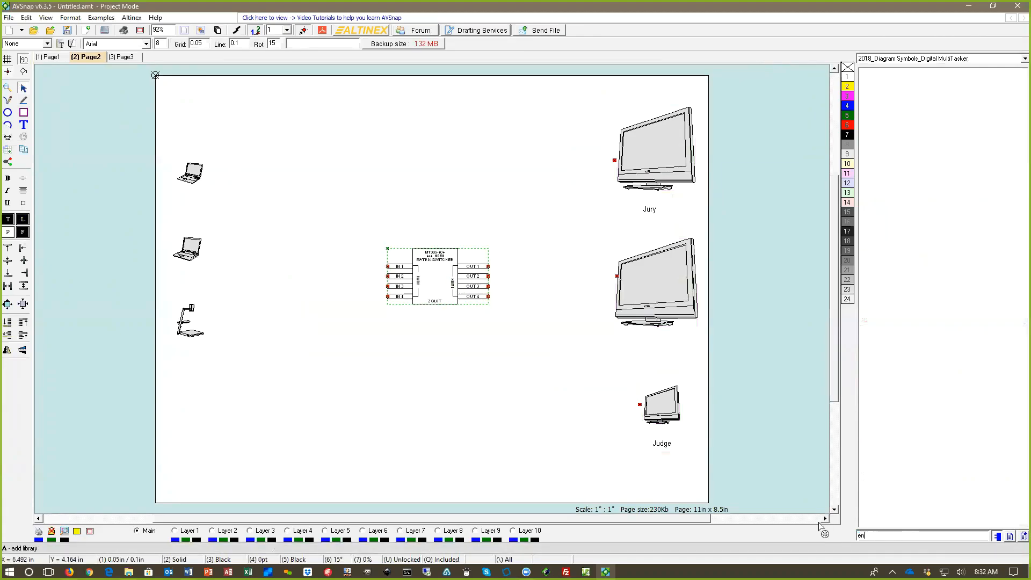
text(c)
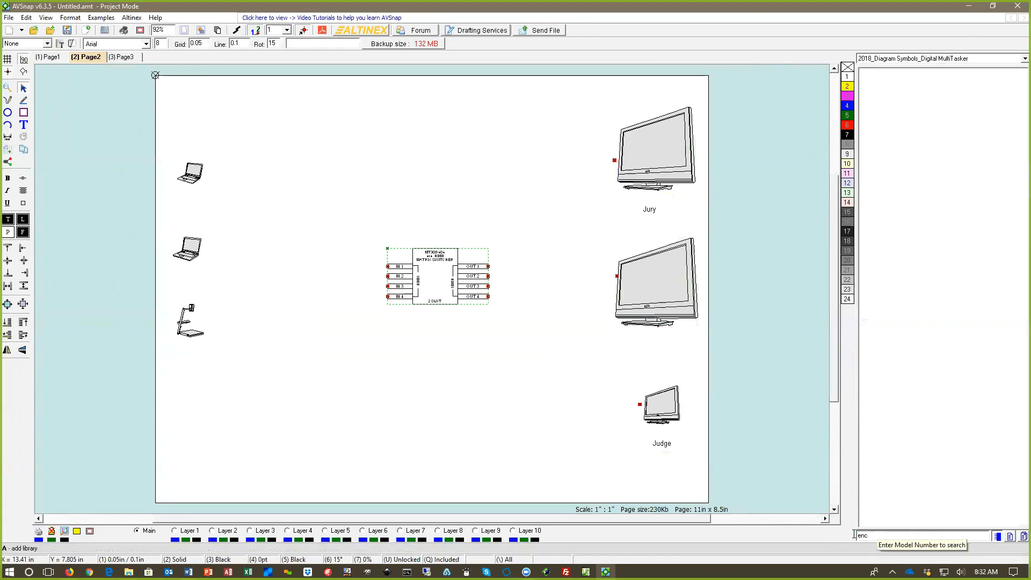
Step: Clear the library search and place the MT302-121 12-slot MultiTasker above the matrix switcher
drag(877, 535, 829, 535)
key(BackSpace)
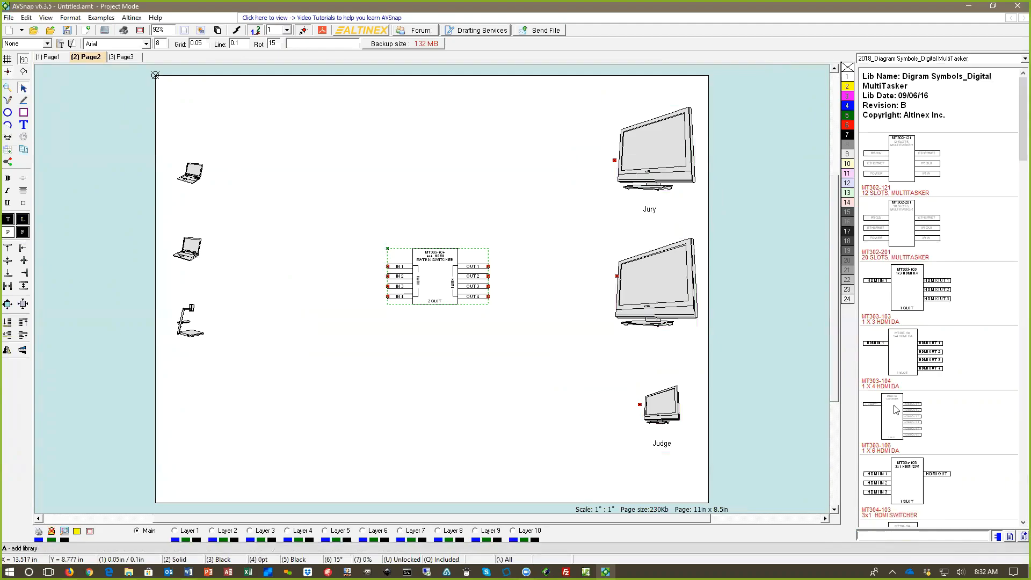
drag(900, 172, 437, 165)
click(576, 341)
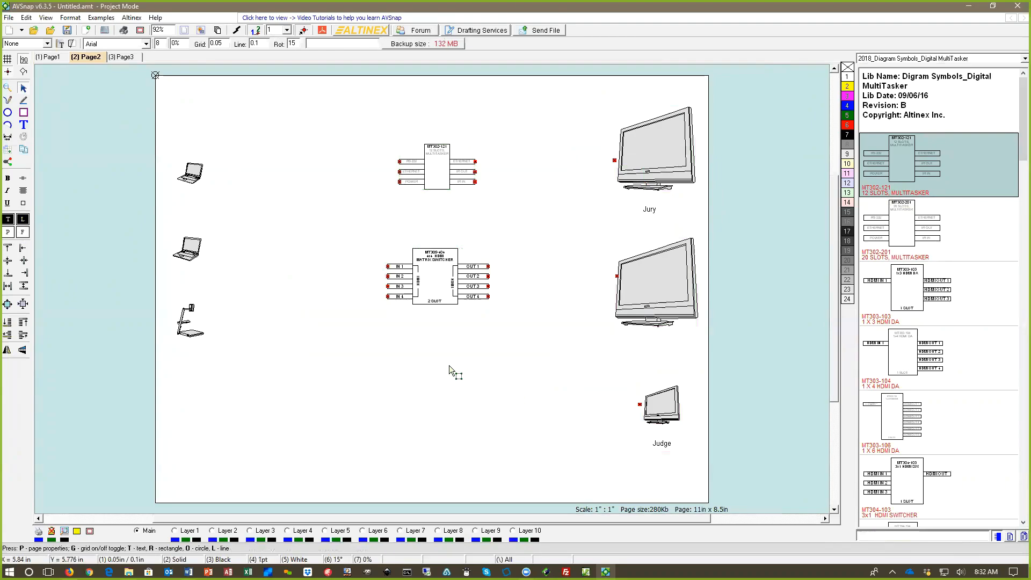
Step: Draw cables from the two laptops and the document camera to IN 1, IN 2 and IN 3 of the matrix switcher
key(l)
click(204, 172)
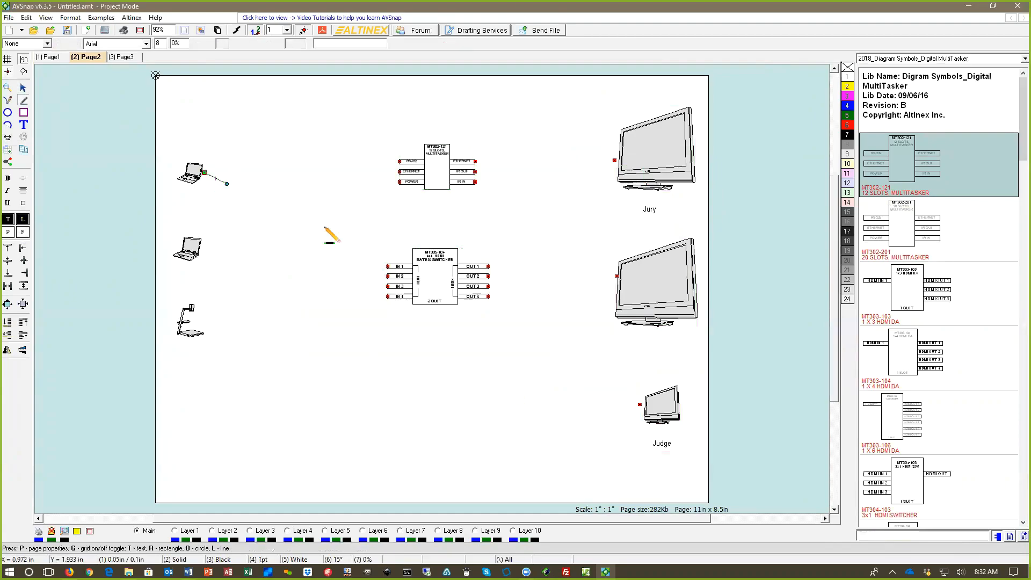
click(387, 265)
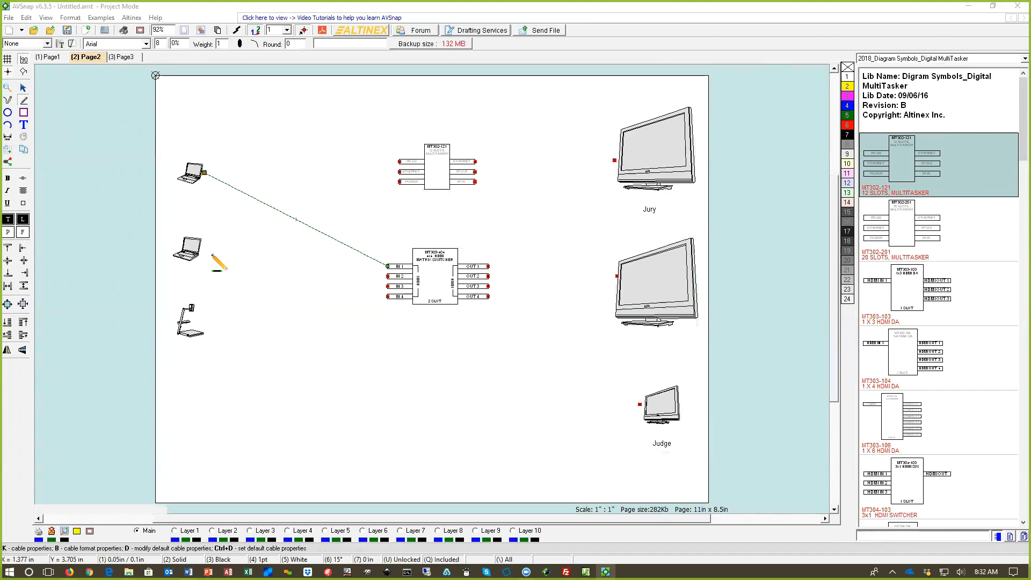
click(204, 254)
click(379, 279)
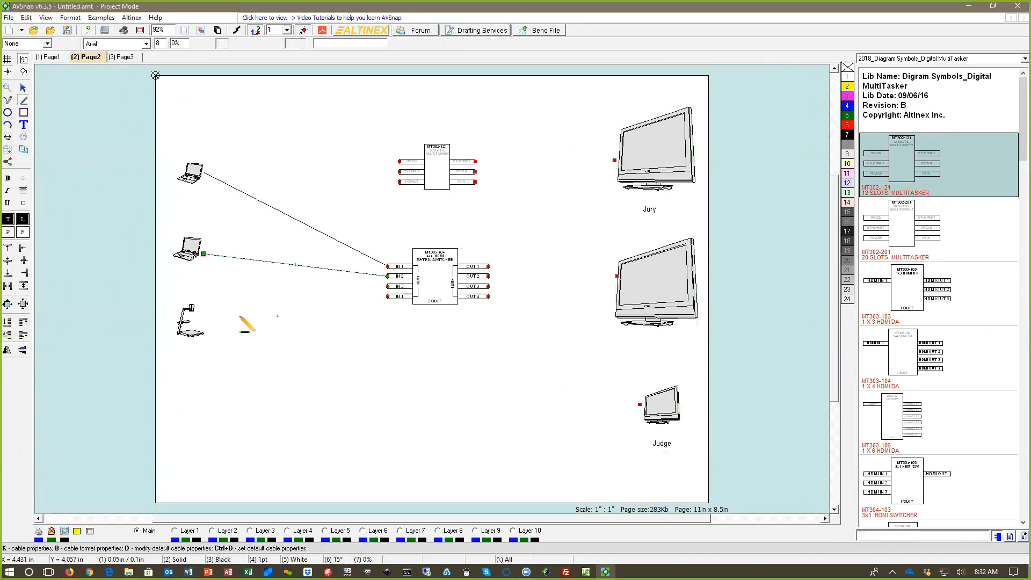
click(210, 331)
click(380, 286)
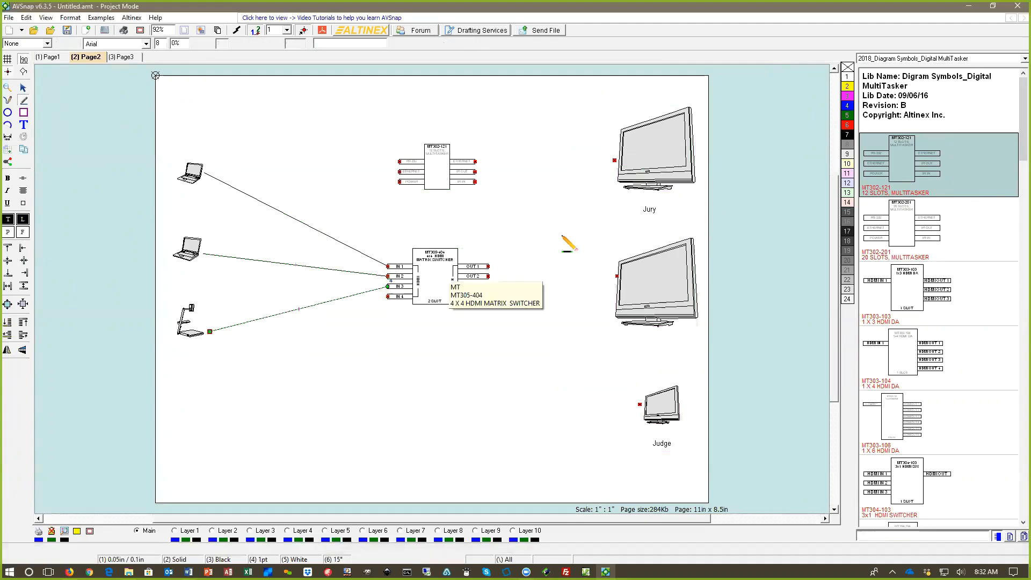
Step: Draw cables from OUT 1, OUT 2 and OUT 3 of the matrix switcher to the upper, middle and Judge displays
click(488, 266)
click(613, 161)
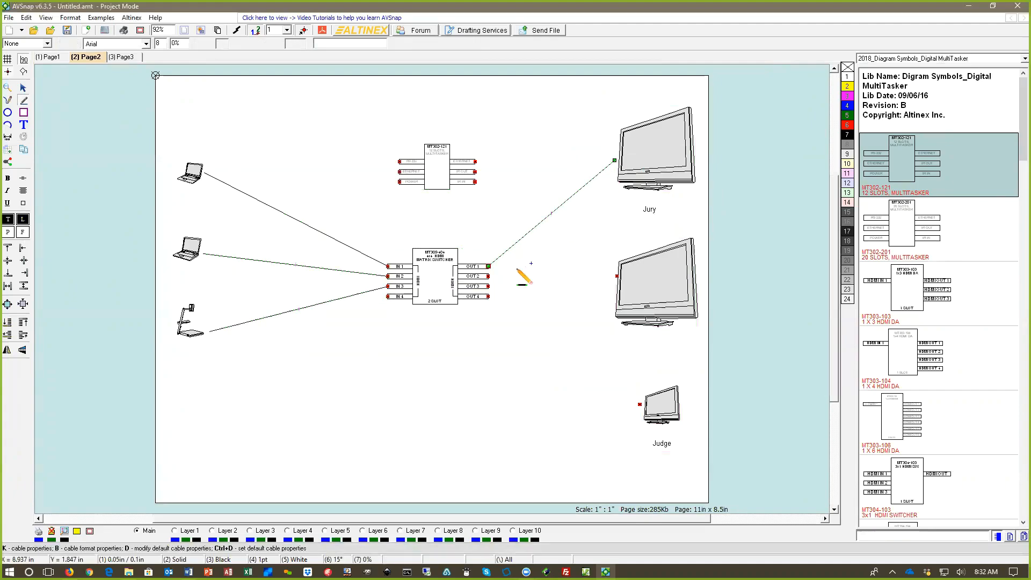
click(489, 276)
click(617, 276)
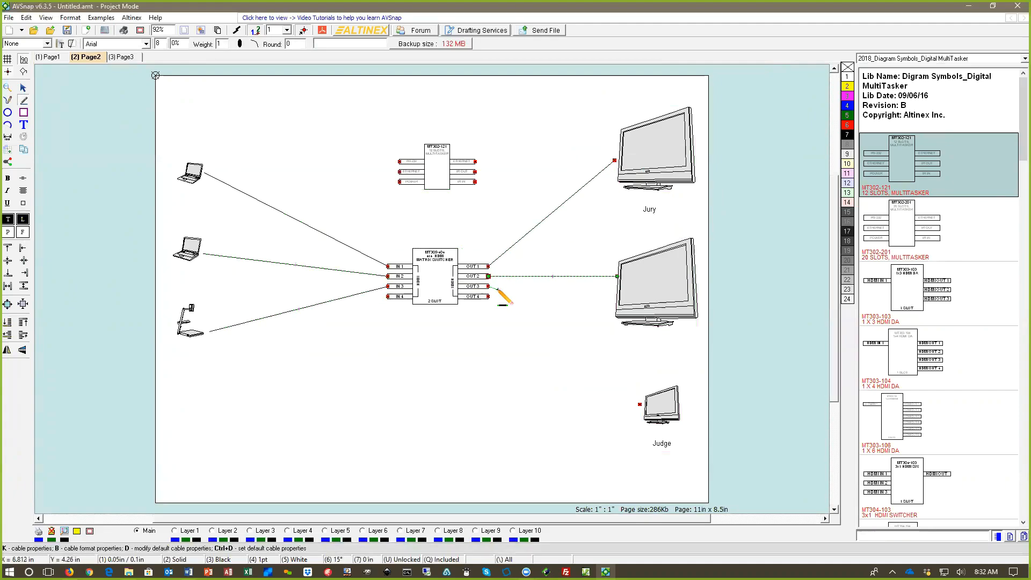
click(489, 286)
click(640, 404)
key(Escape)
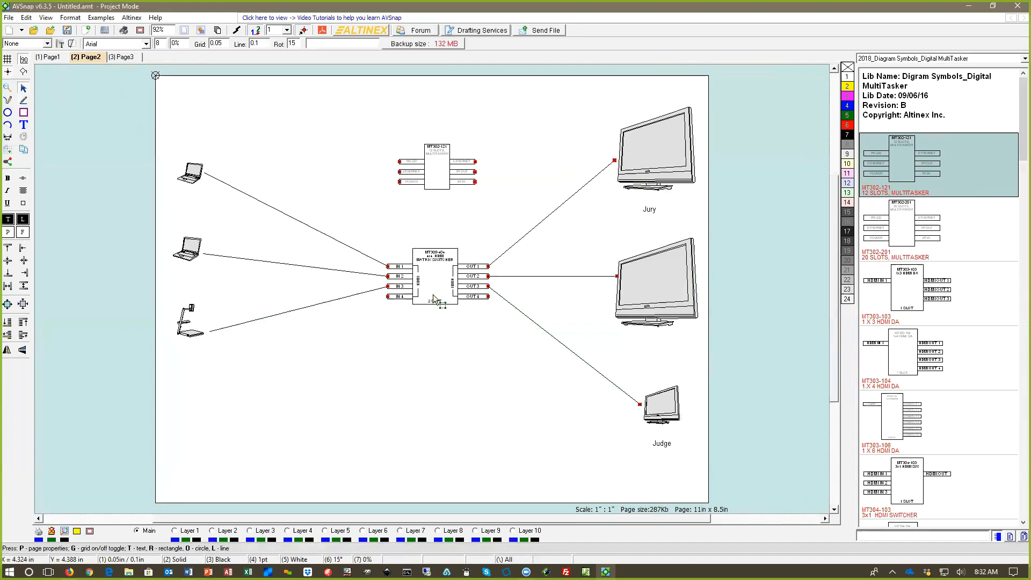
Step: Move the MT302-121 MultiTasker symbol slightly upward on Page2
mouse_move(488, 287)
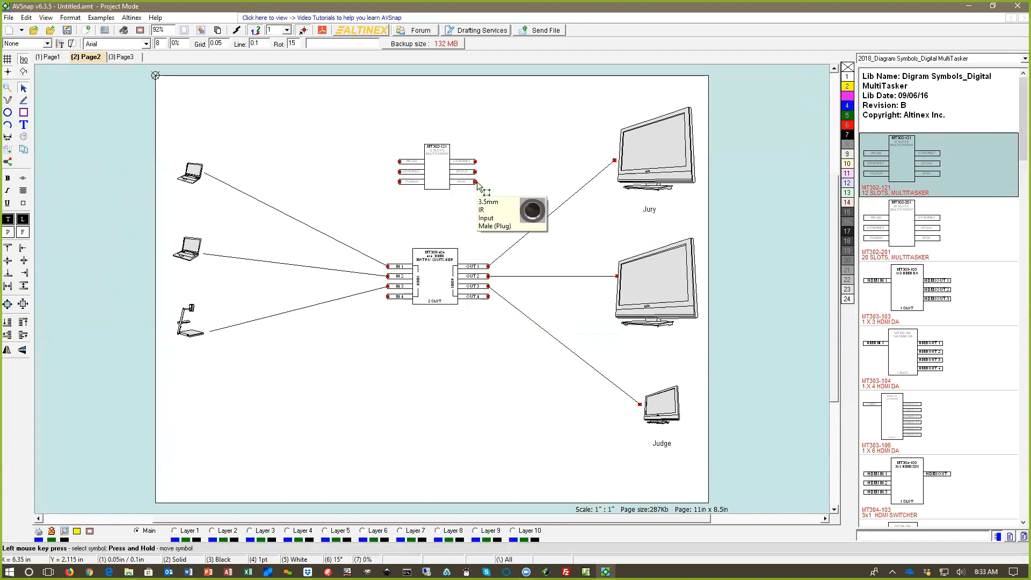
drag(451, 176, 448, 166)
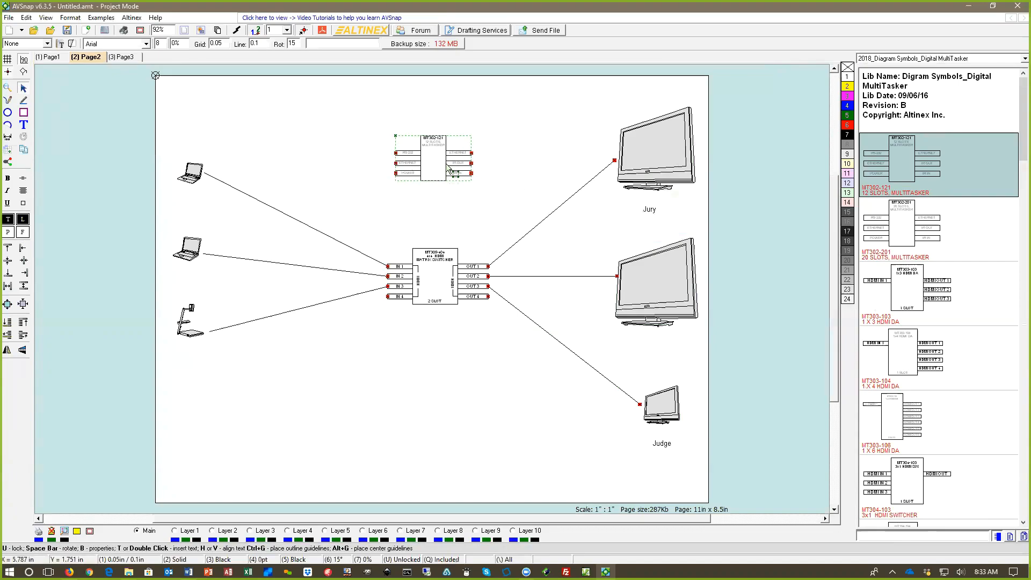
click(446, 211)
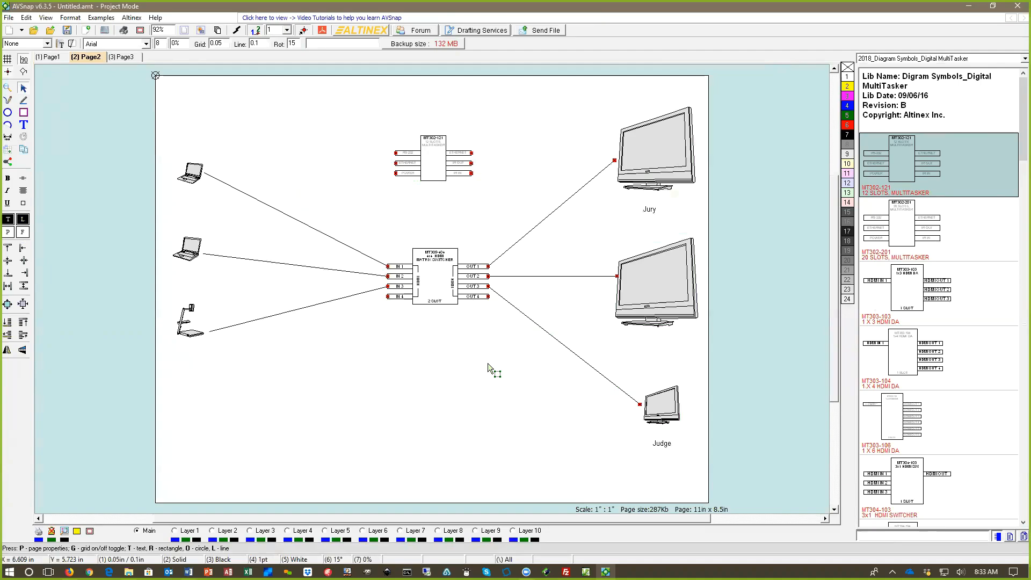
Step: Review Page2's cable list in an enlarged window and insert it as a text box below the document camera
key(c)
drag(446, 179, 371, 100)
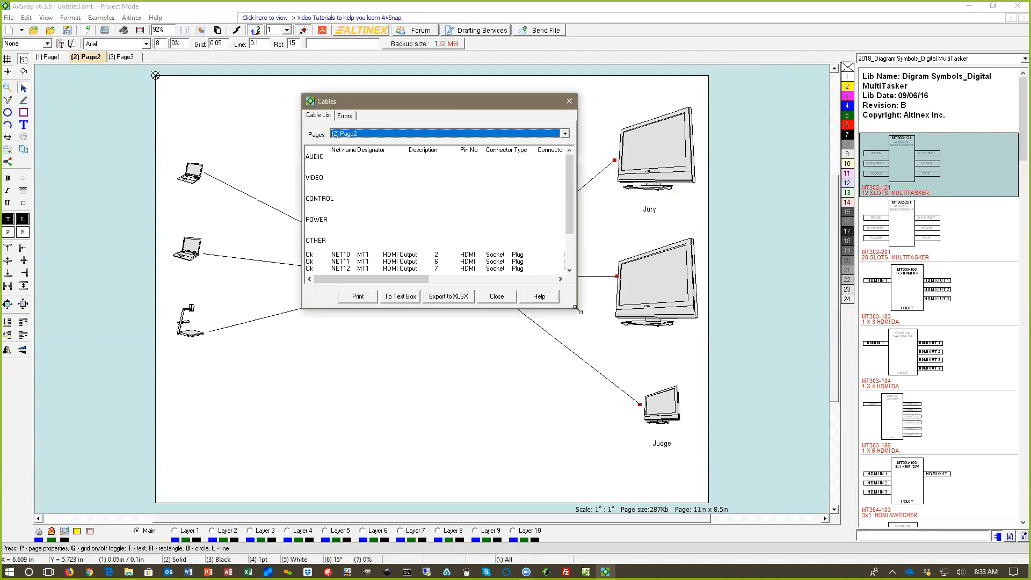
drag(578, 310, 783, 446)
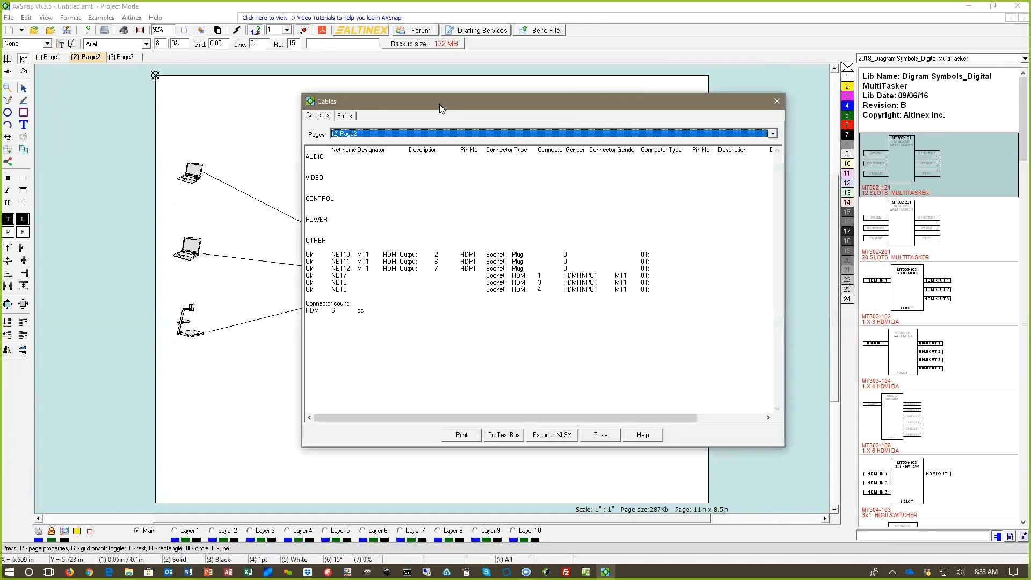
drag(440, 105, 721, 124)
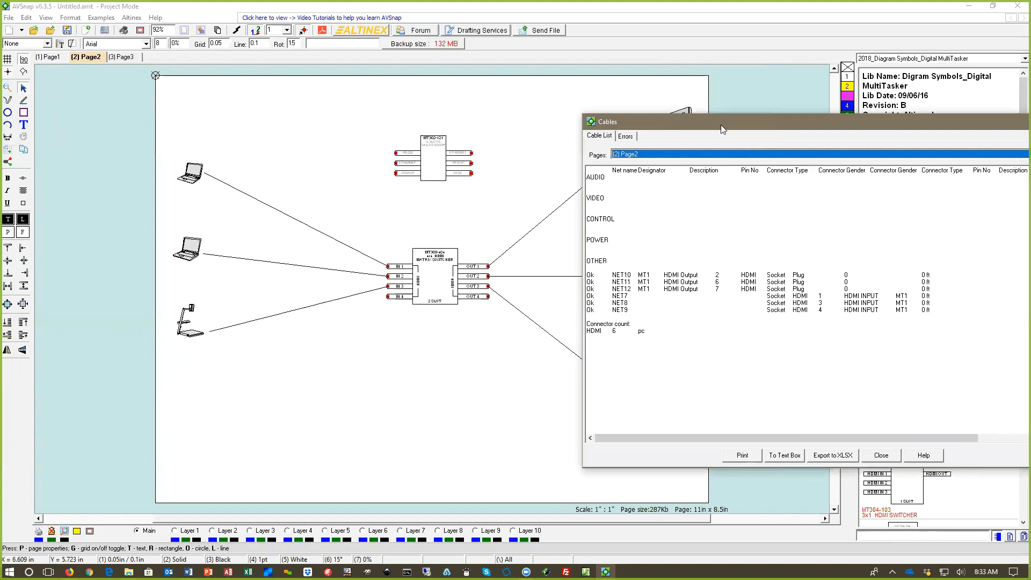
click(644, 275)
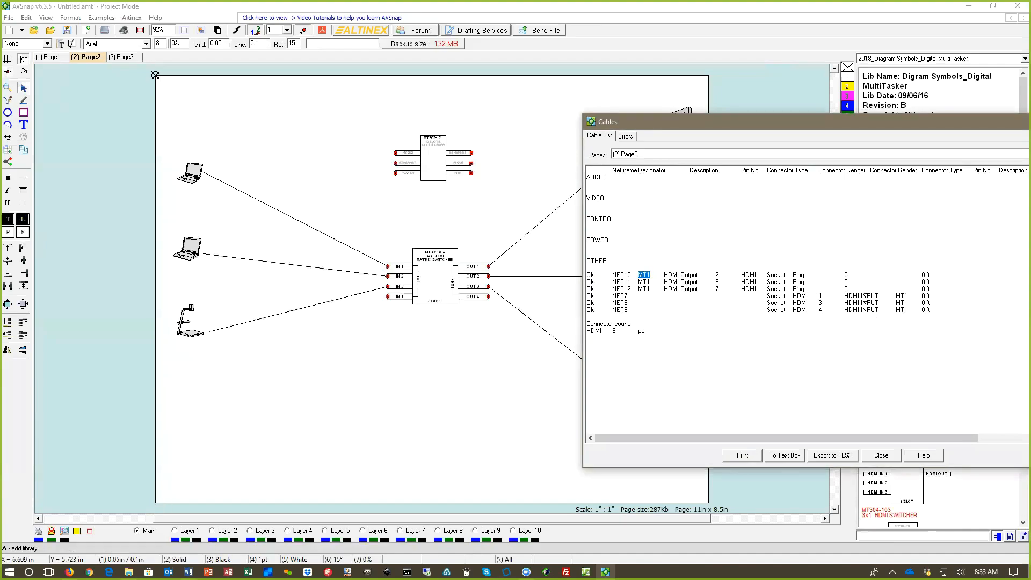
drag(853, 122, 698, 77)
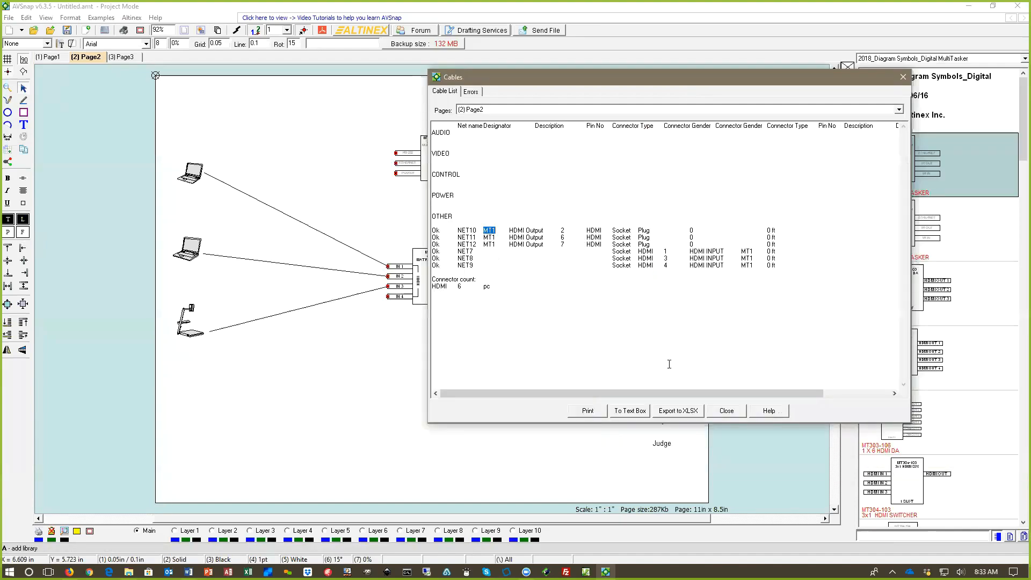
click(624, 411)
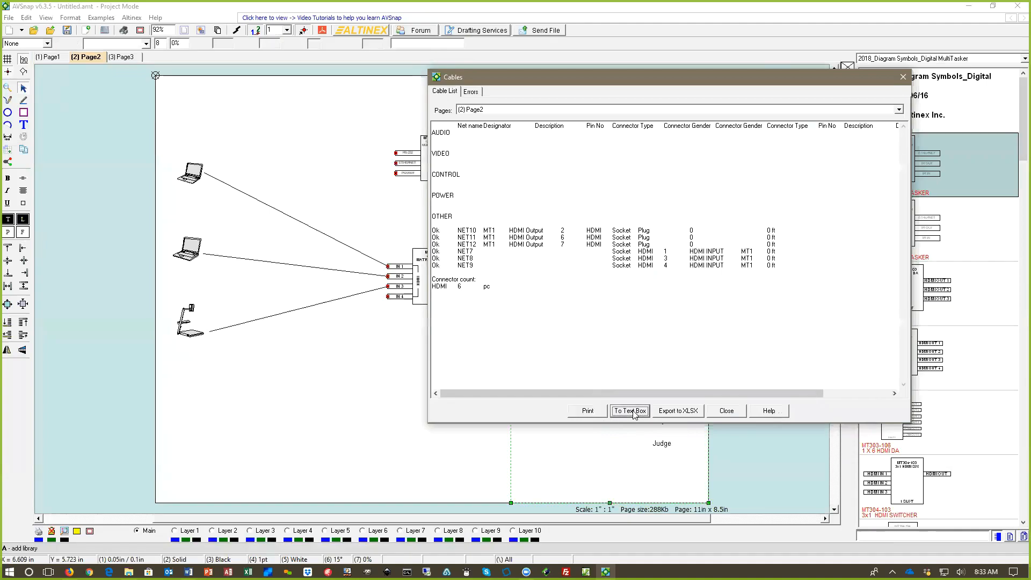
drag(206, 369, 258, 394)
Step: Delete the column header and the AUDIO, VIDEO, CONTROL, POWER and OTHER headings from the cable list text box
double_click(258, 395)
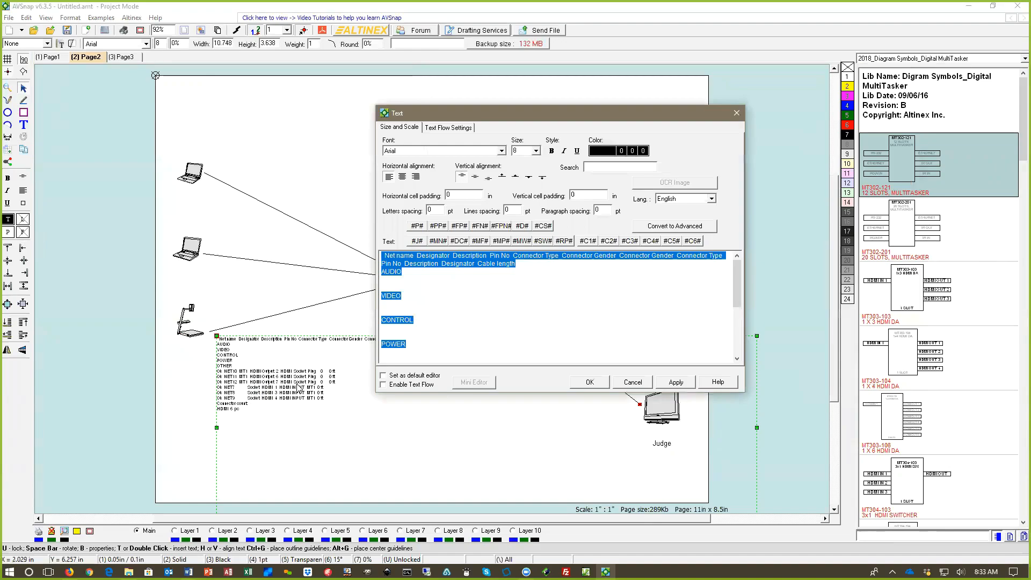
click(484, 255)
drag(385, 257, 446, 346)
key(Delete)
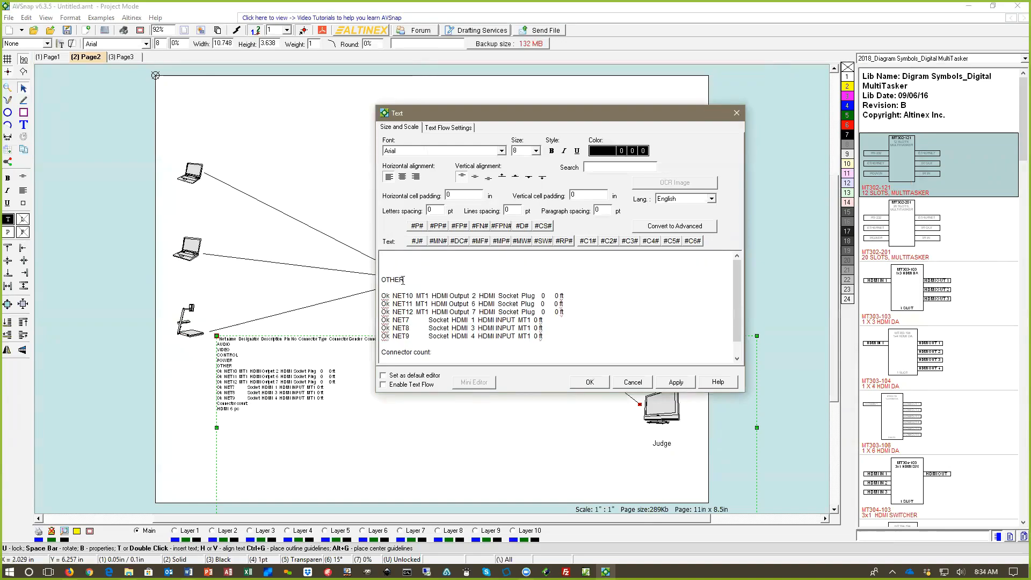
double_click(403, 281)
key(Delete)
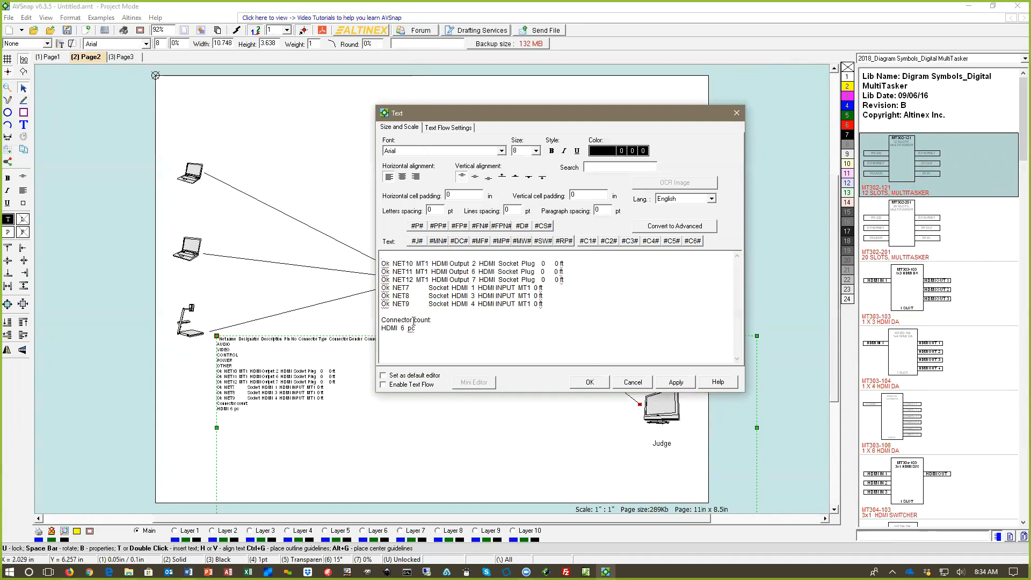
double_click(402, 328)
click(589, 381)
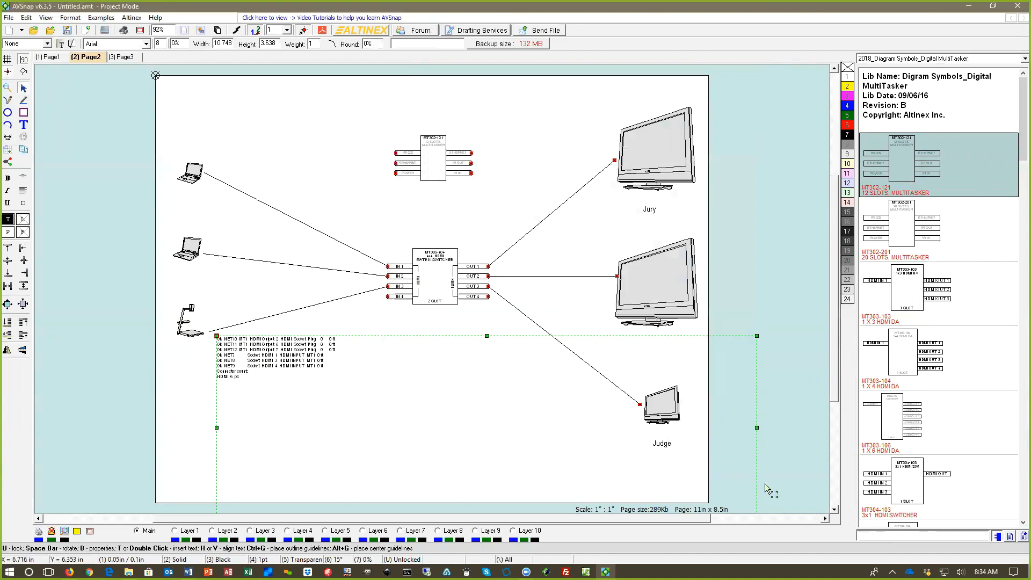
Step: Narrow the cable list text box to about 4.6 in wide and shift it slightly to the right
drag(757, 336, 444, 339)
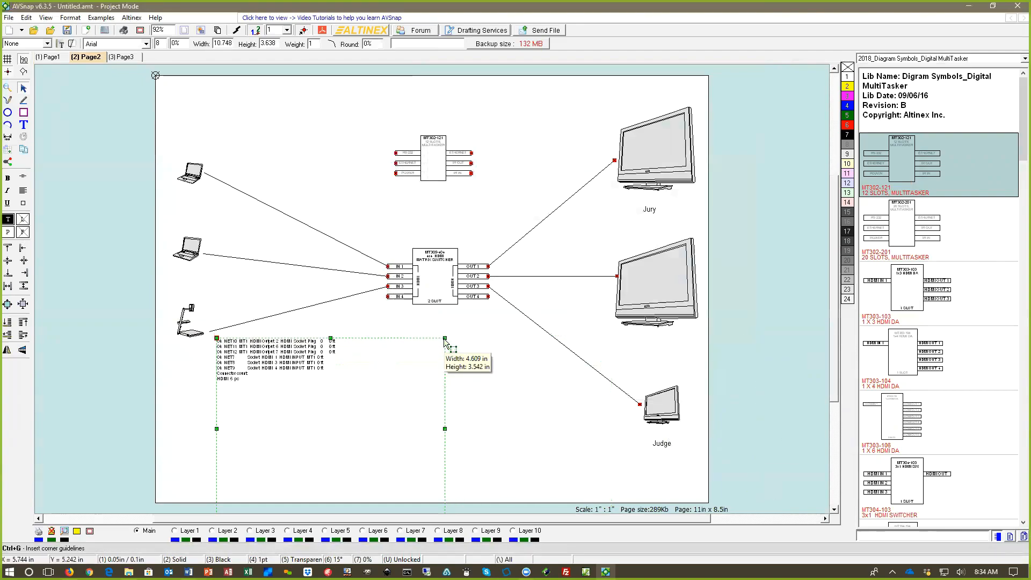
drag(330, 339, 379, 337)
click(489, 349)
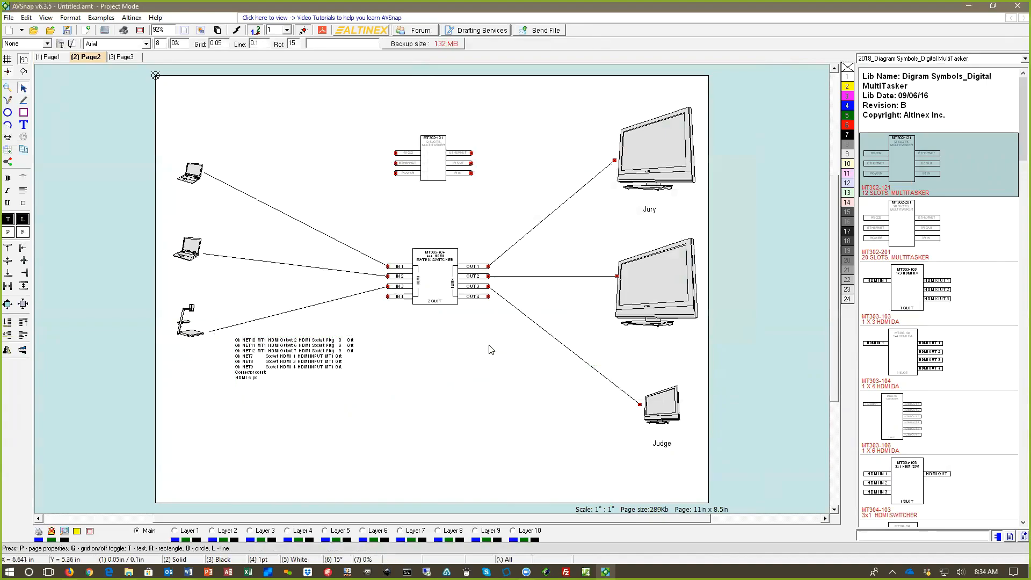
Step: Export Page2's cable list to the Desktop as the Excel file cable_types.xlsx
key(c)
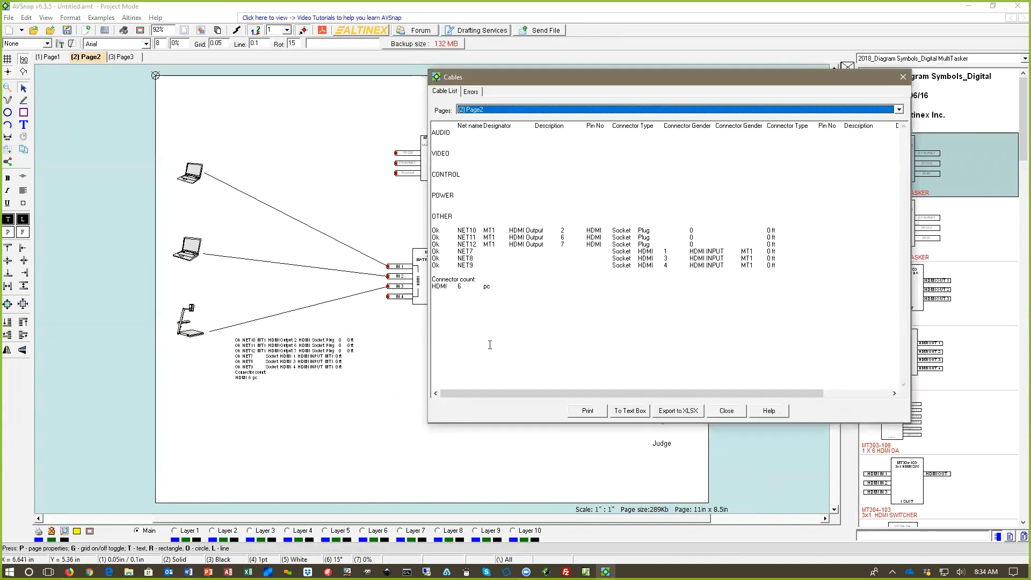
click(672, 412)
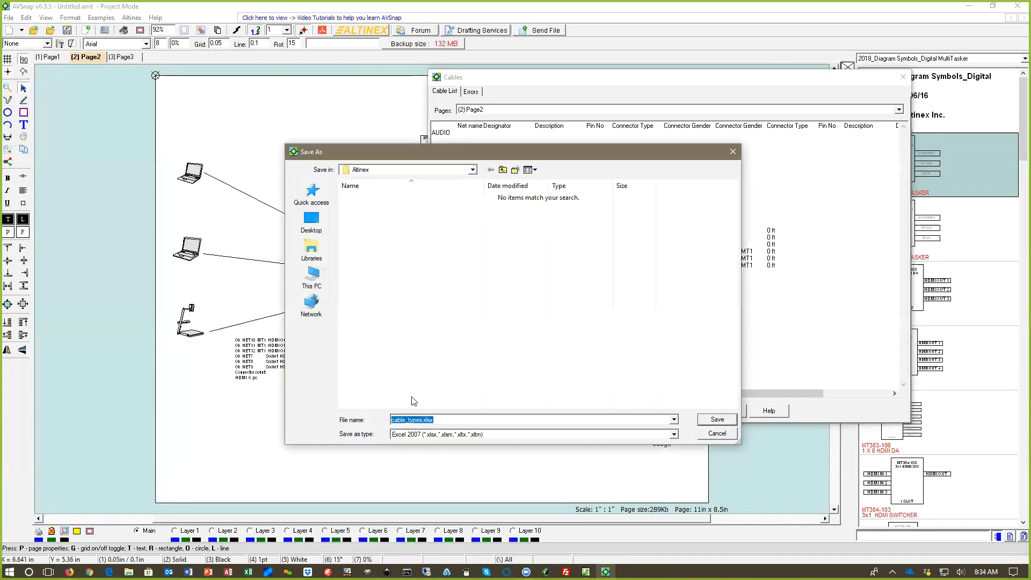
click(312, 222)
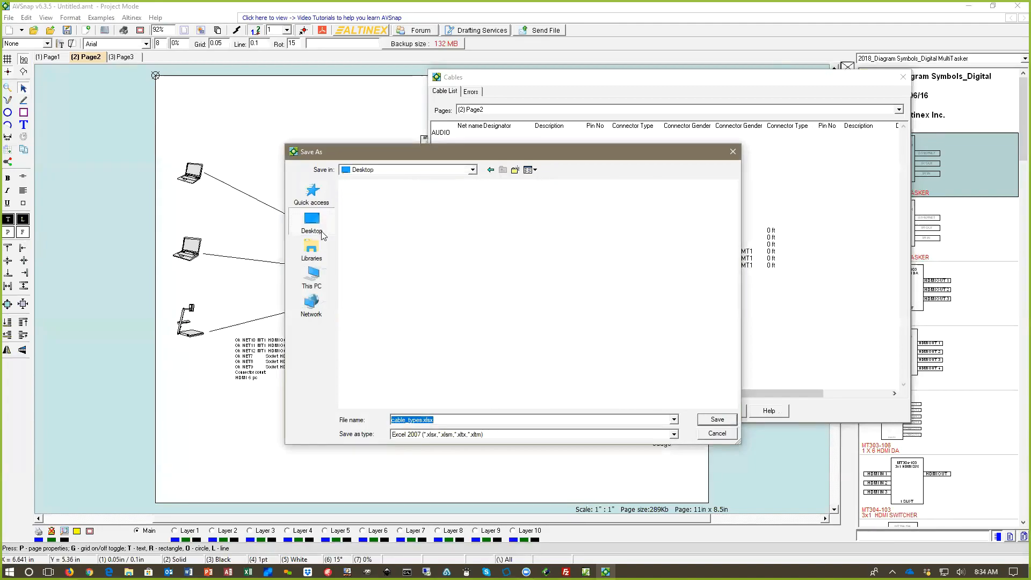
click(716, 419)
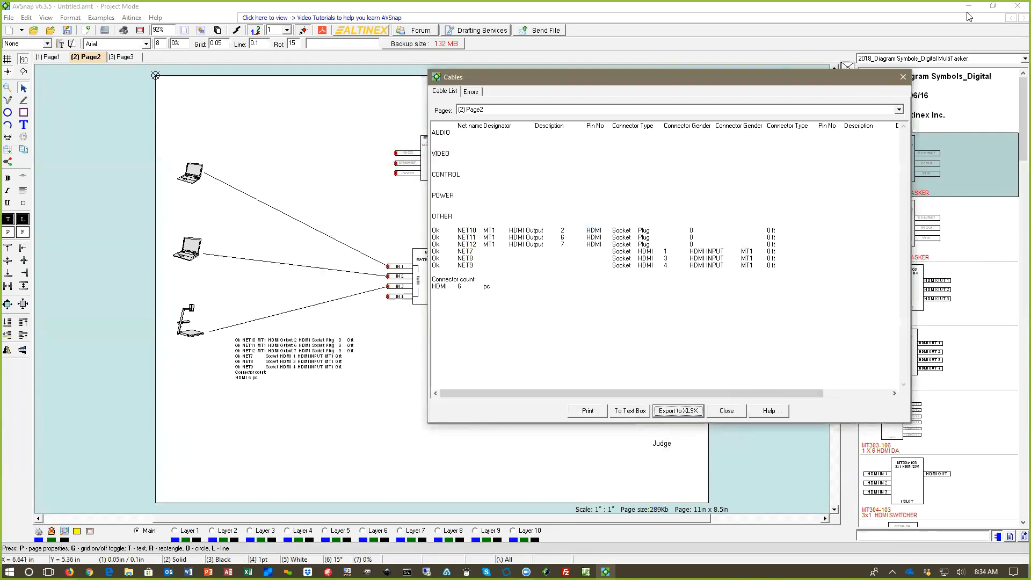
Step: Close the cable list, open cable_types.xlsx from the Desktop, and review its cable categories, connectors and connector count
click(903, 77)
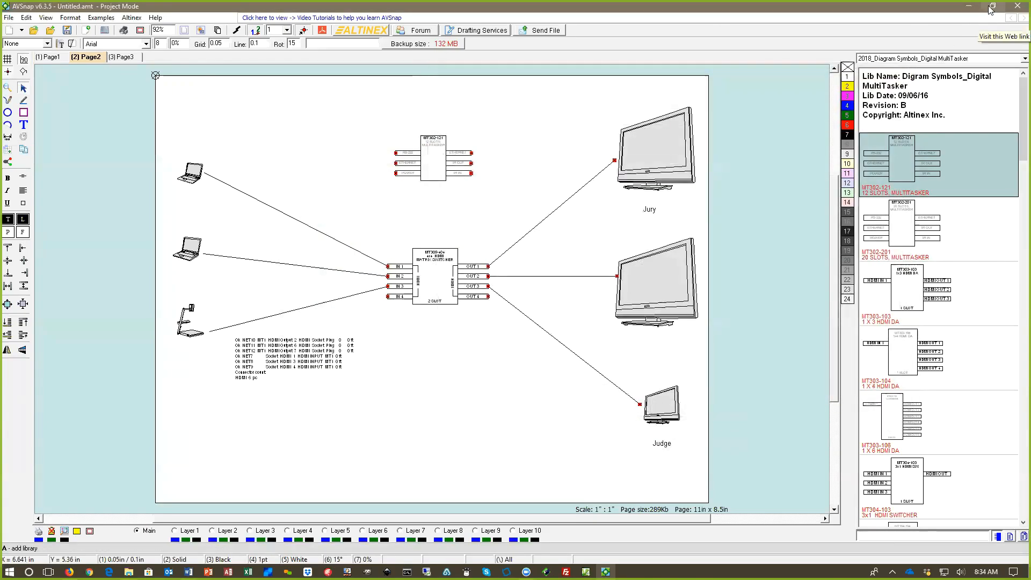
click(993, 6)
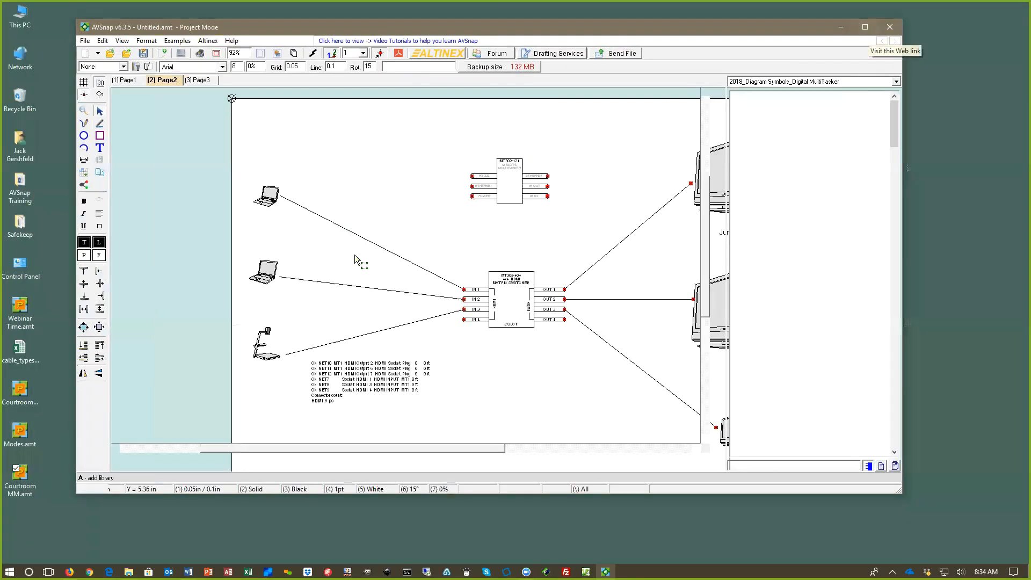
click(20, 346)
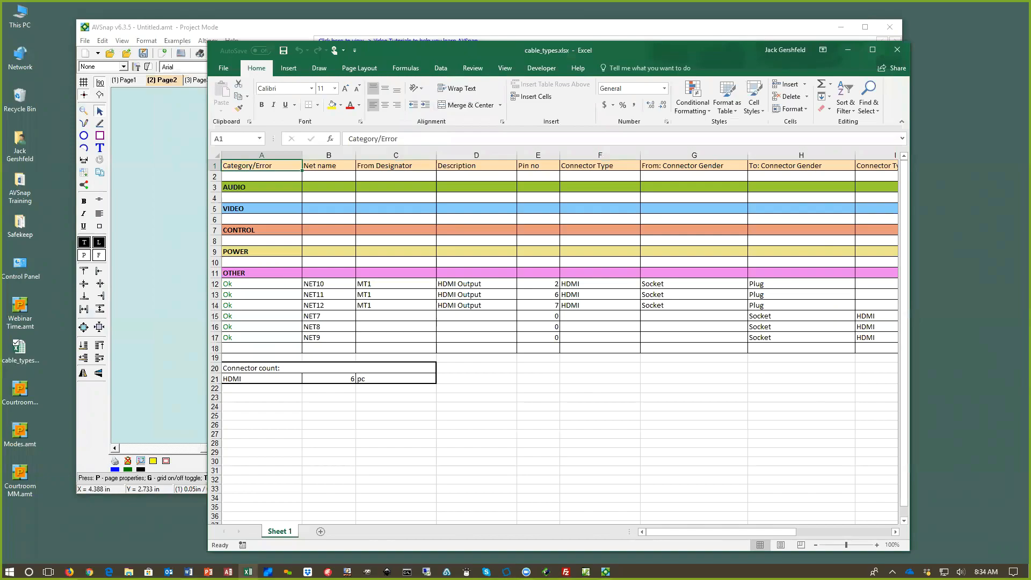
drag(704, 532, 566, 537)
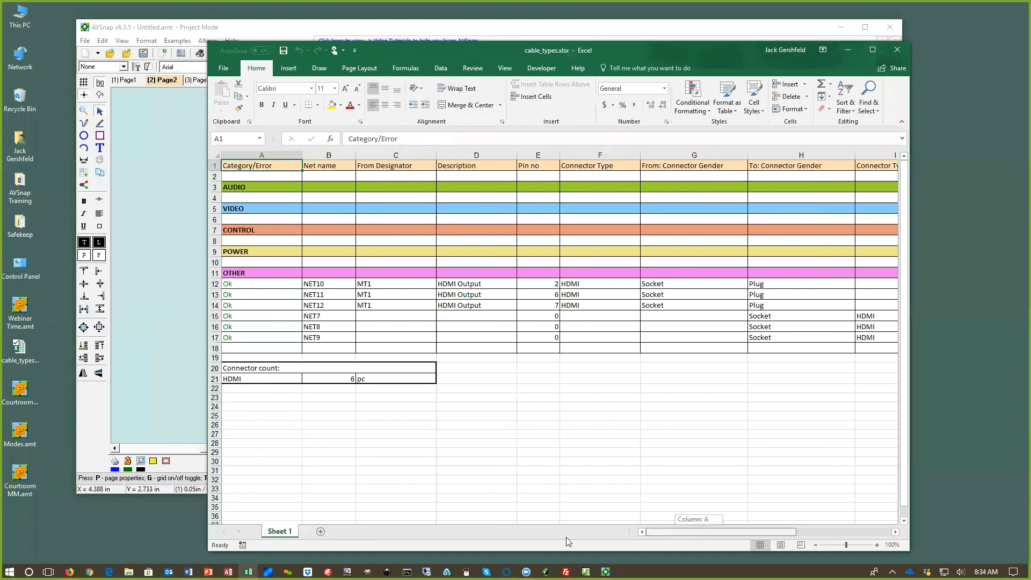
click(897, 50)
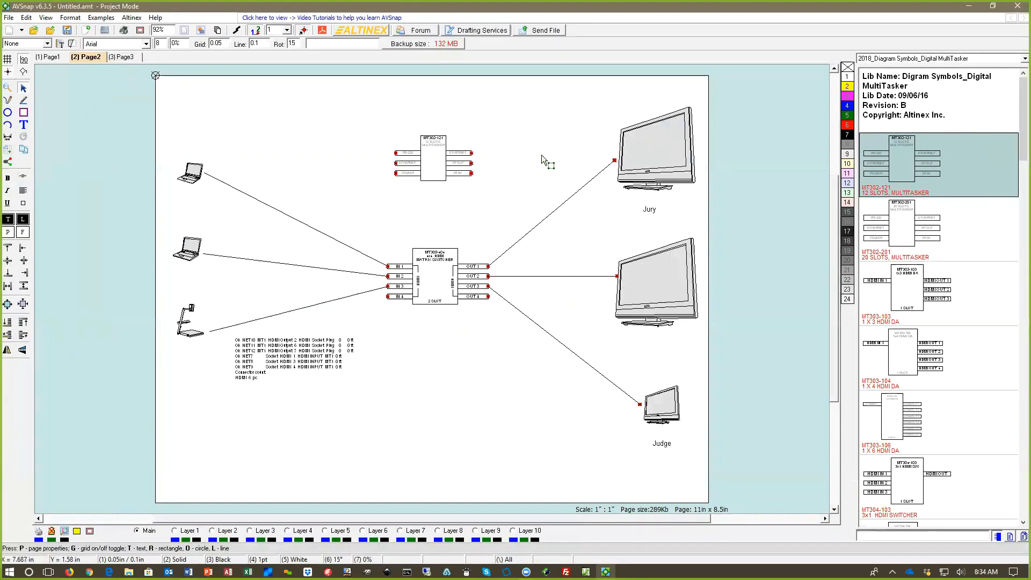
Step: Generate Page2's materials list and export it to the Desktop as the Excel file materials.xlsx
key(m)
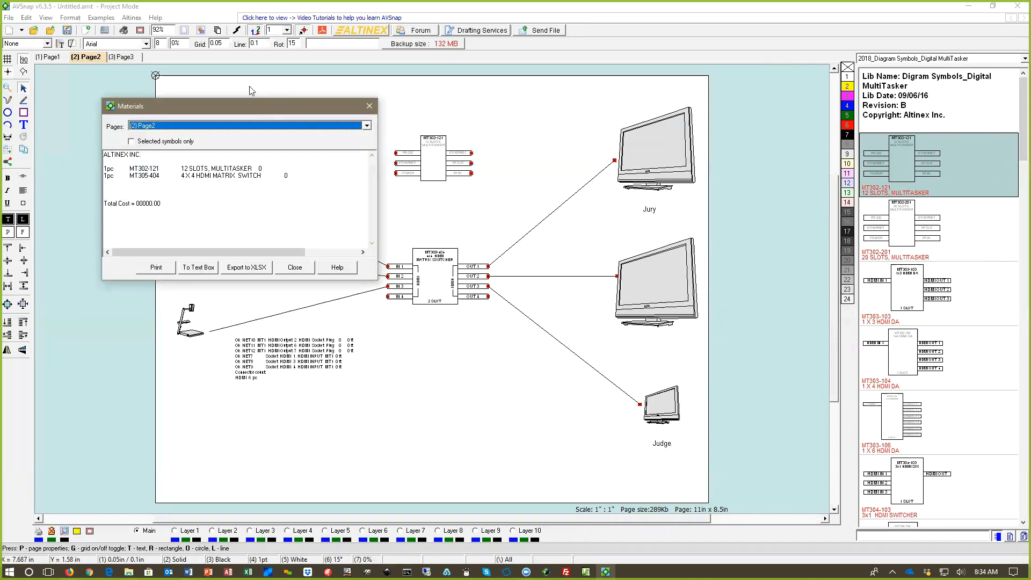
drag(255, 108, 653, 133)
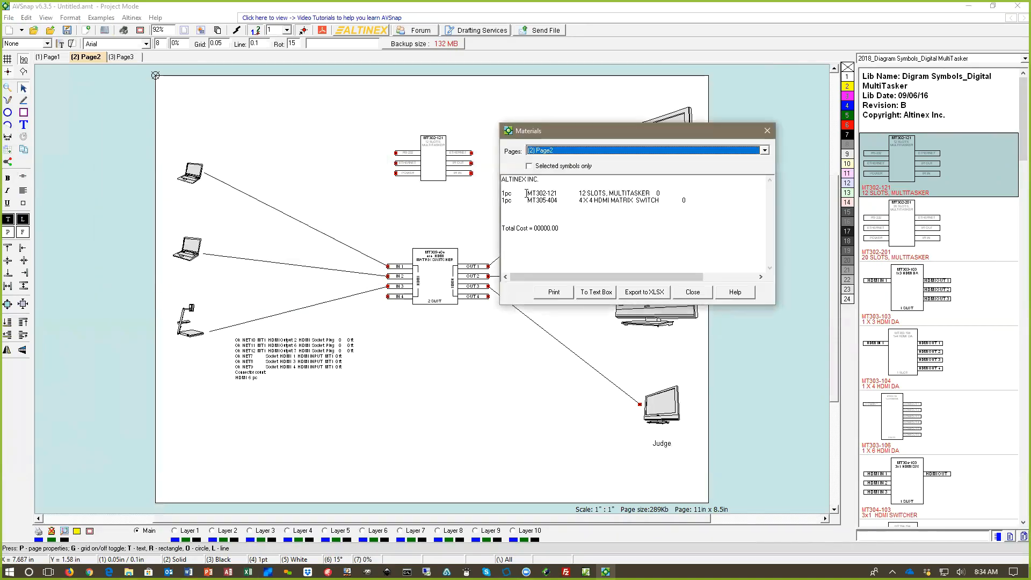
drag(531, 194, 664, 192)
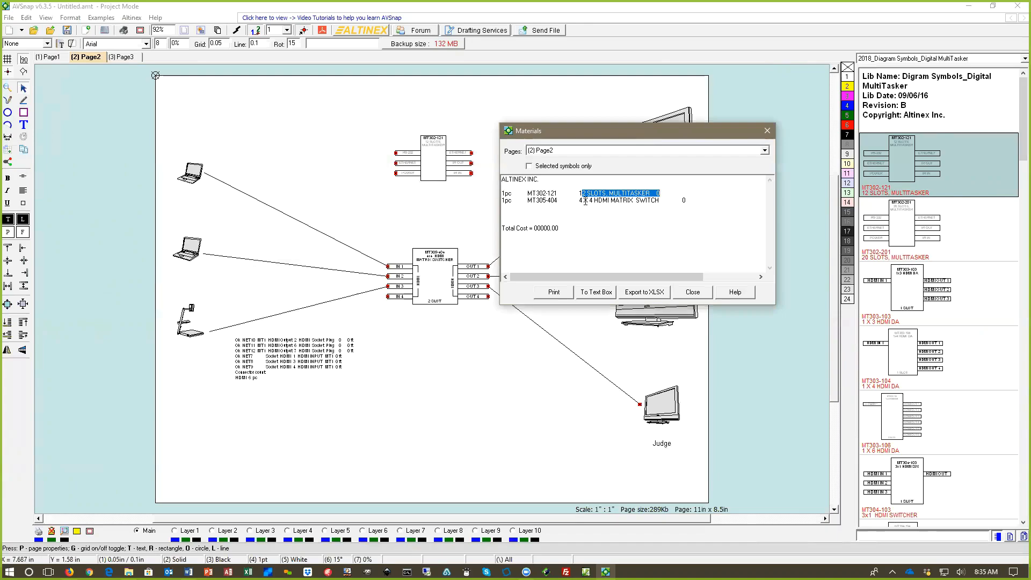
click(649, 293)
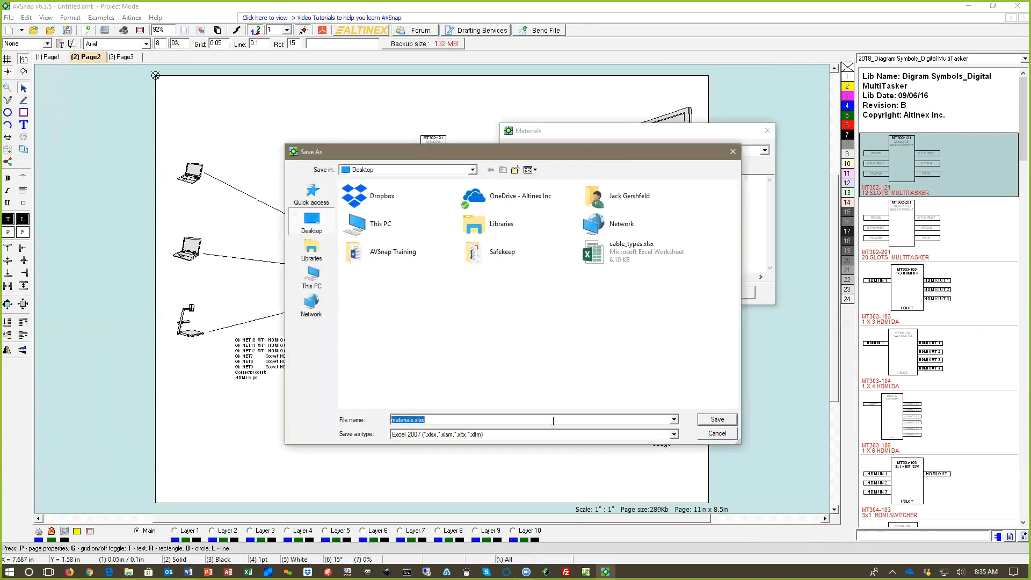
click(719, 420)
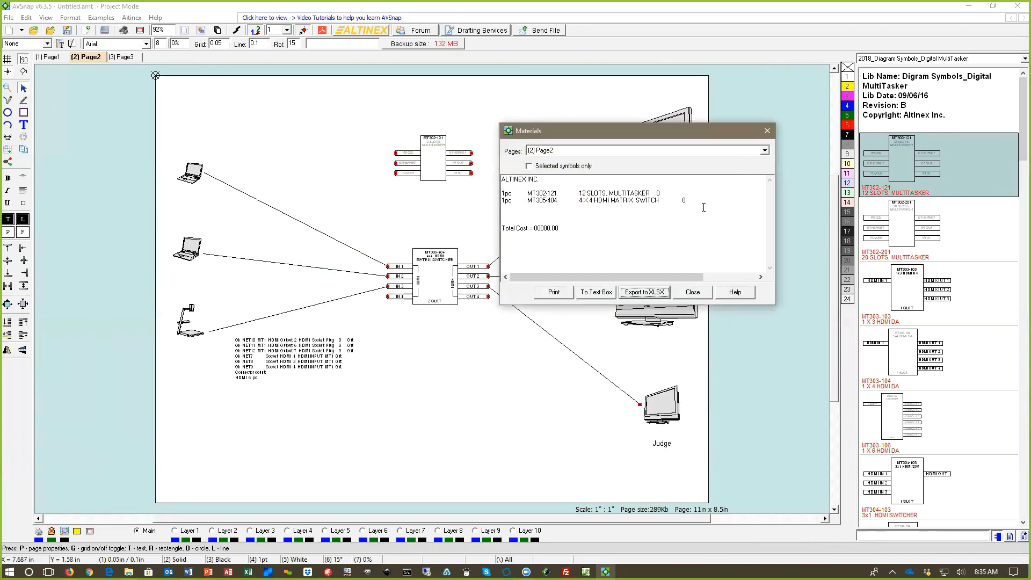
click(693, 293)
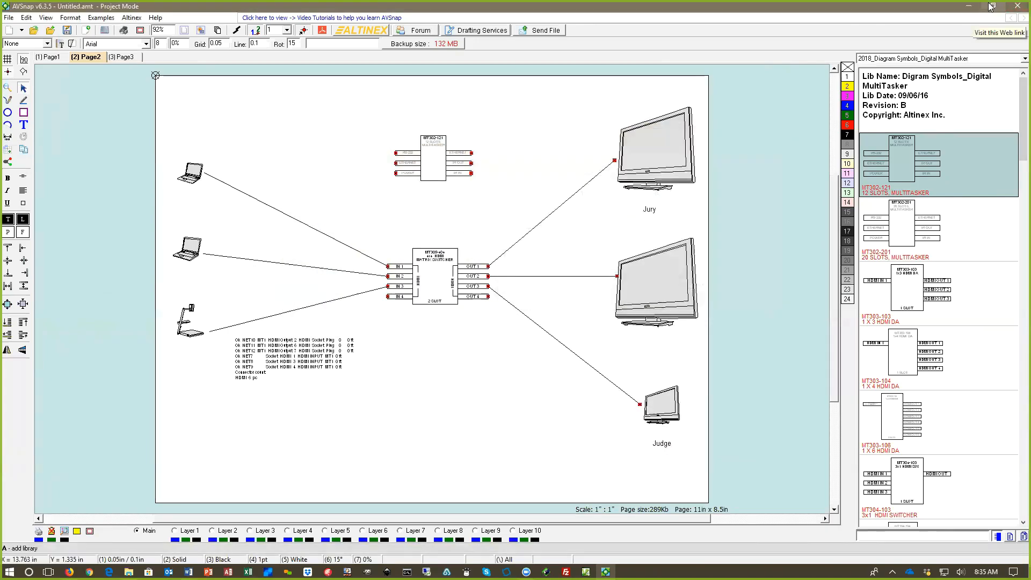
Step: Open materials.xlsx from the Desktop, examine its model numbers, and close the workbook
click(991, 6)
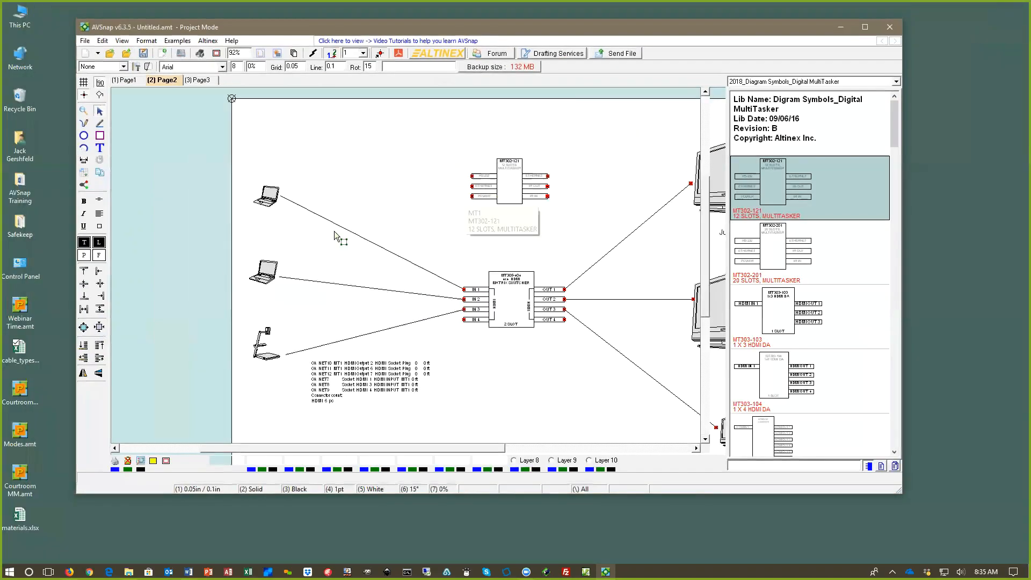
double_click(20, 518)
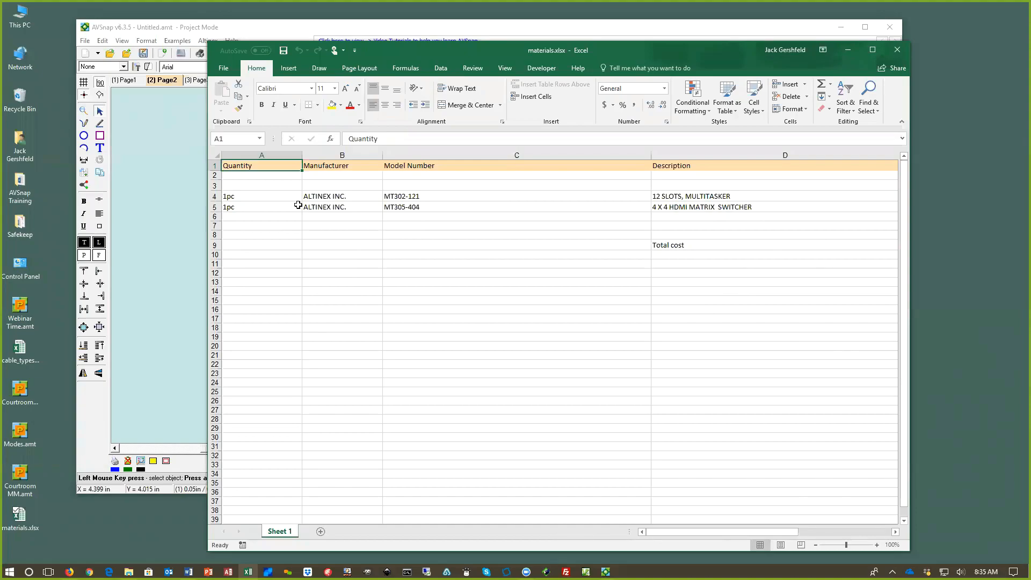
drag(408, 196, 405, 206)
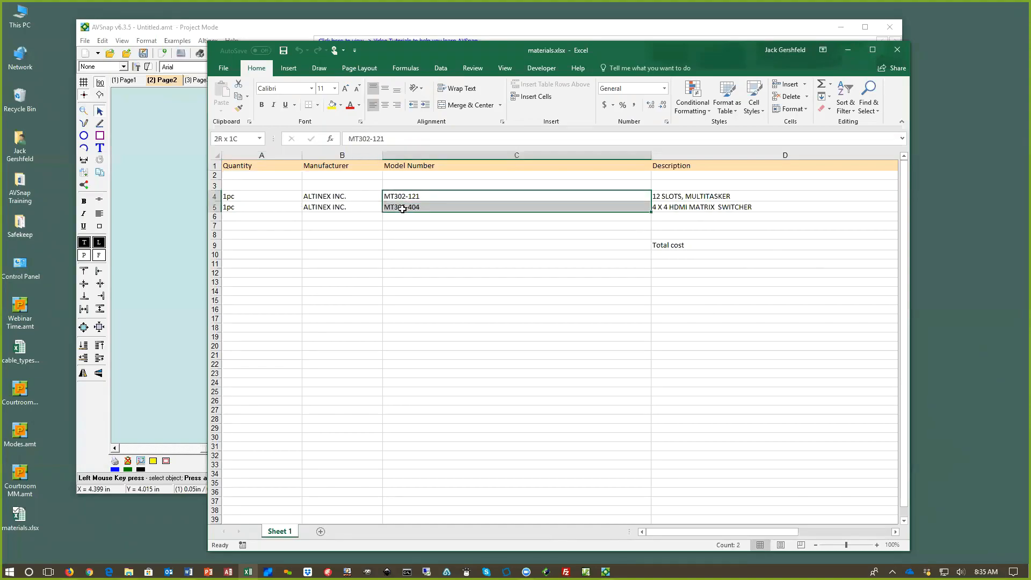
click(897, 50)
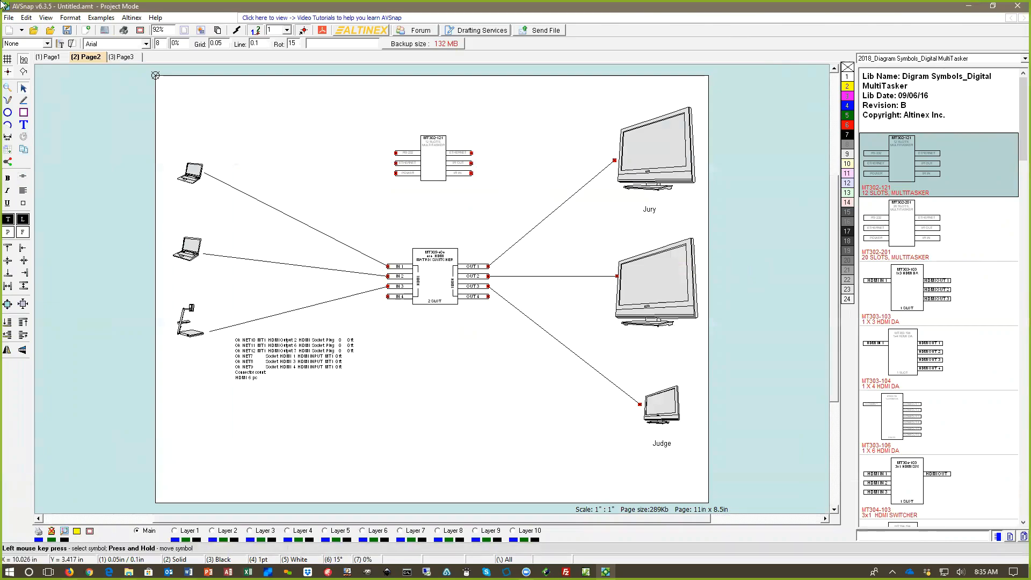
click(8, 18)
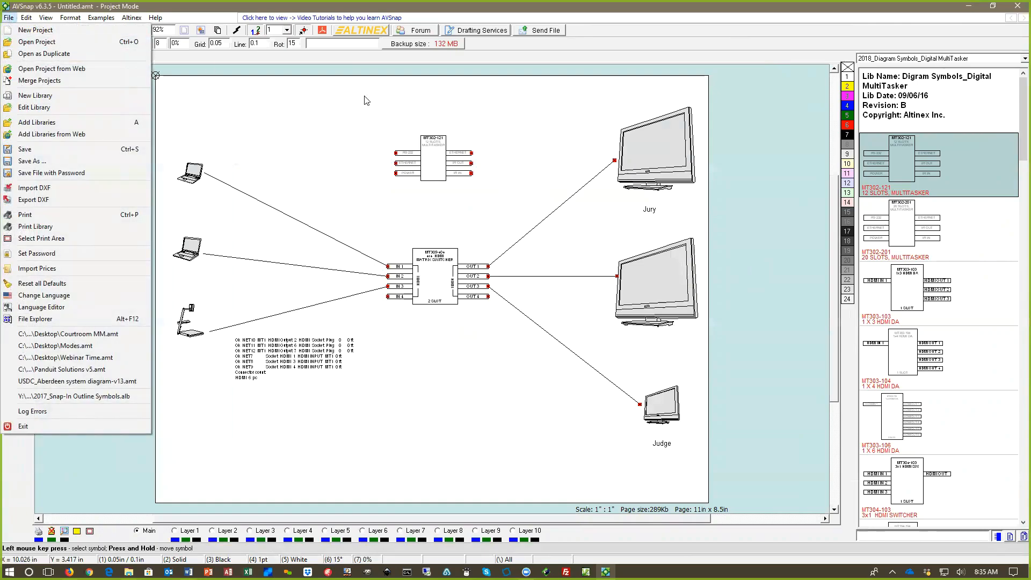
click(349, 102)
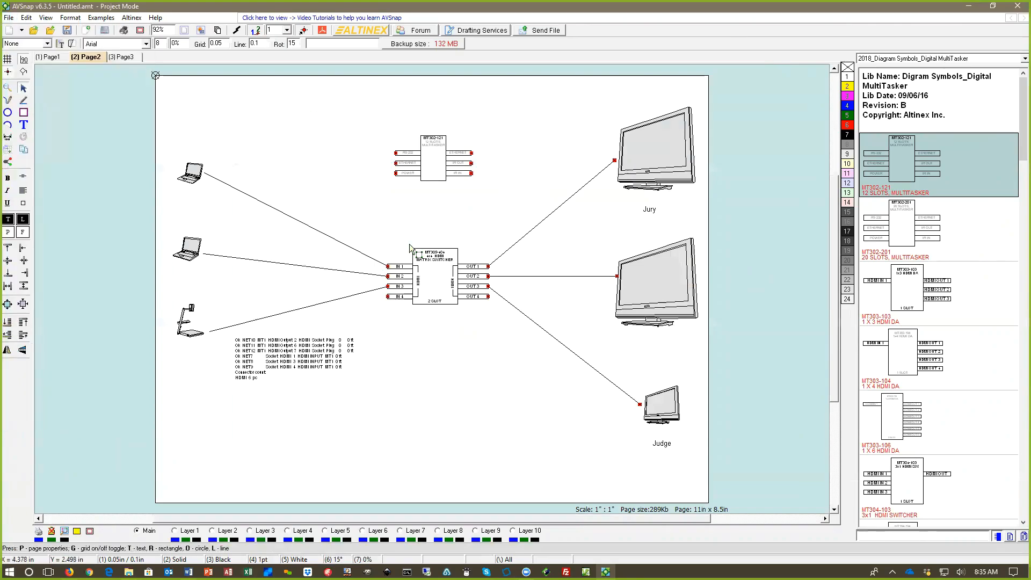
Step: Delete the cable list text box from the area below the document camera on Page2
click(320, 359)
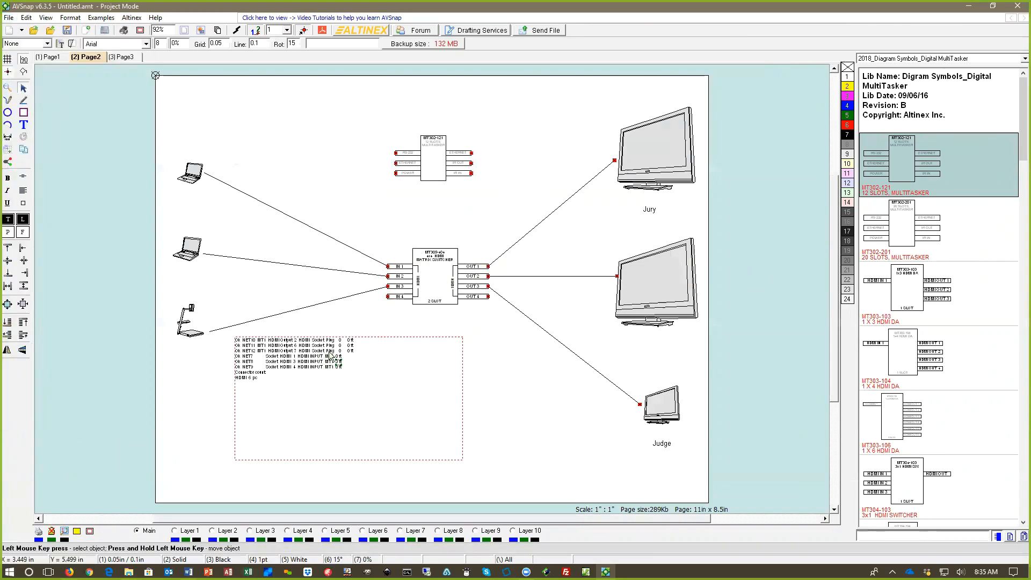
click(349, 339)
drag(349, 338, 349, 403)
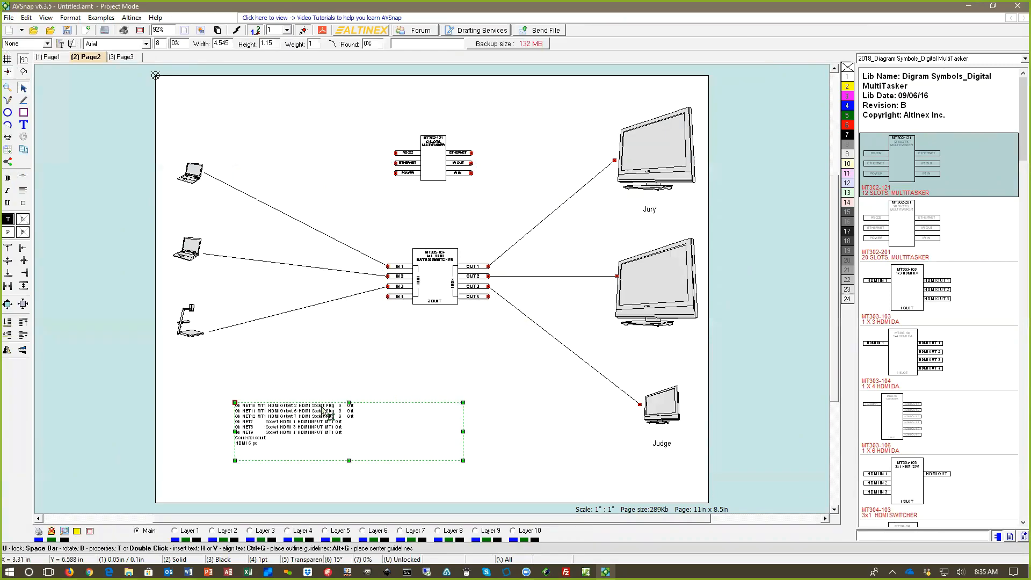
key(Delete)
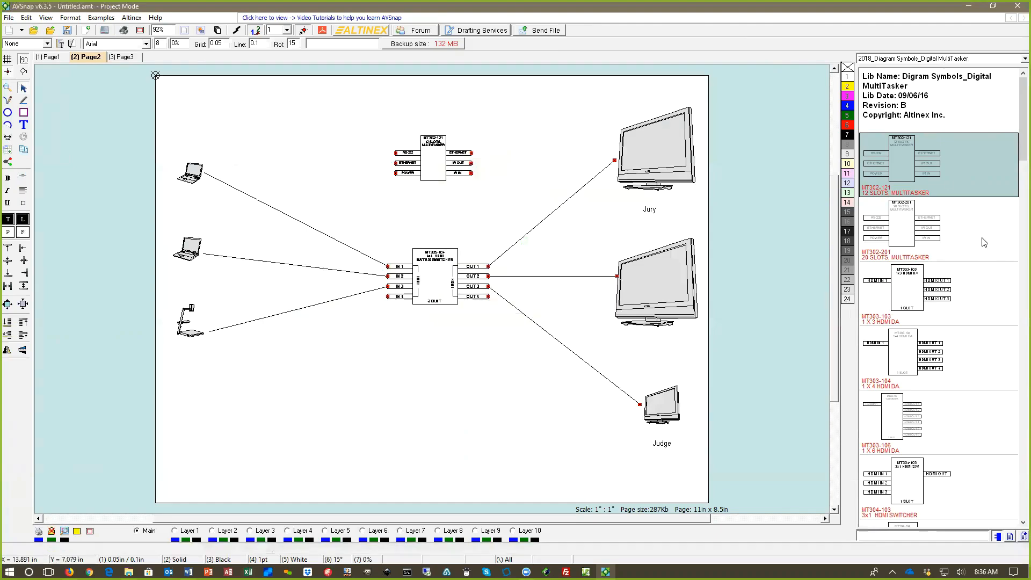
Step: Find the Monitor symbol in the 3d AV components library and place it on Page2 between the MT302-121 MultiTasker and the Jury display
click(891, 58)
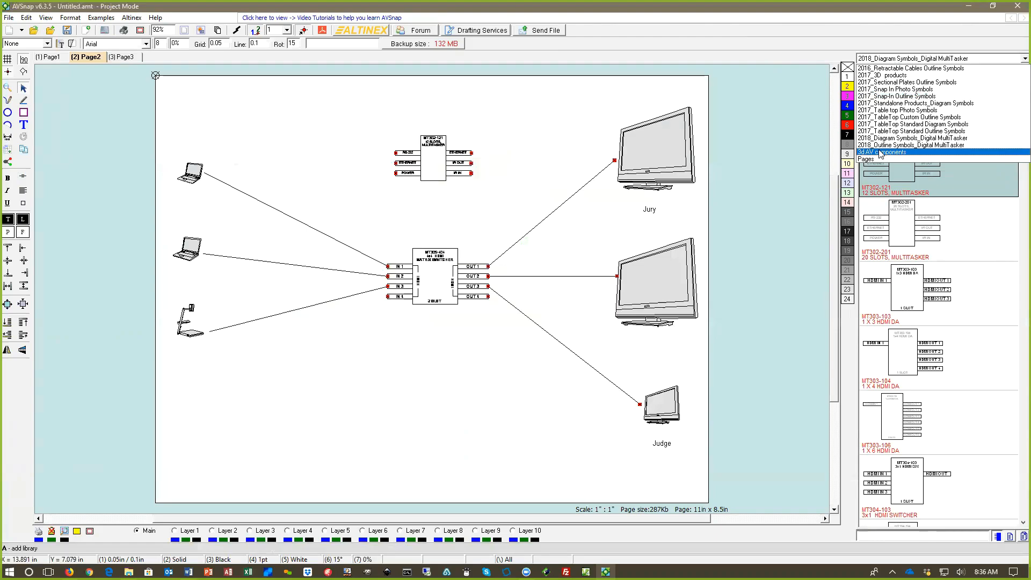
click(880, 152)
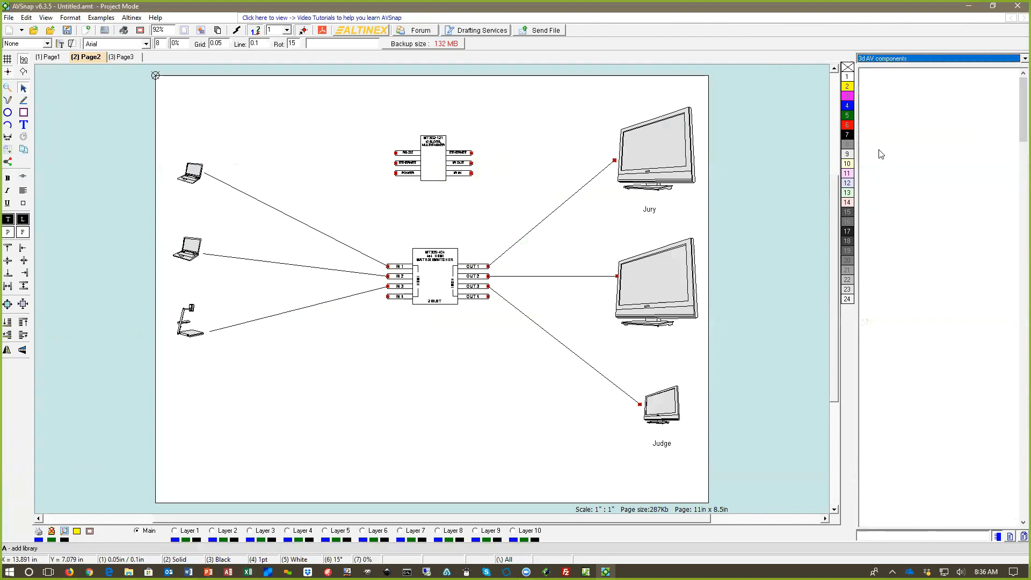
click(886, 535)
text(to)
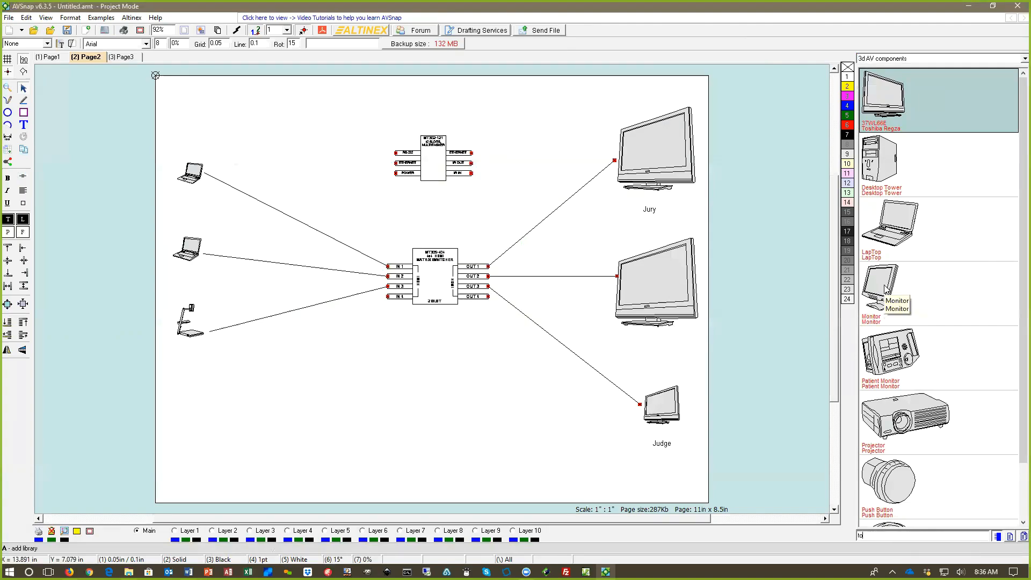
scroll(931, 269, down, 1)
click(931, 269)
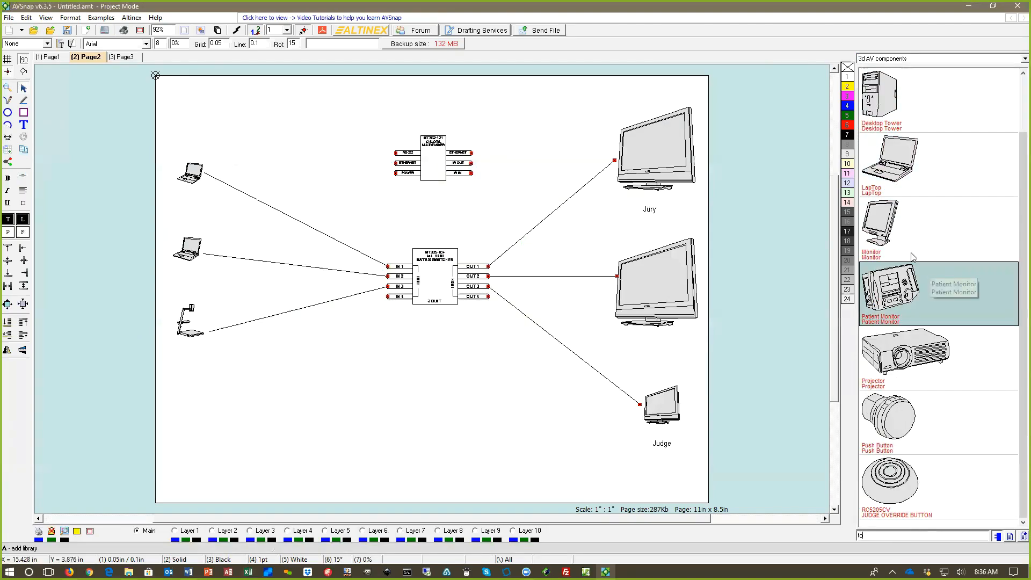
click(887, 231)
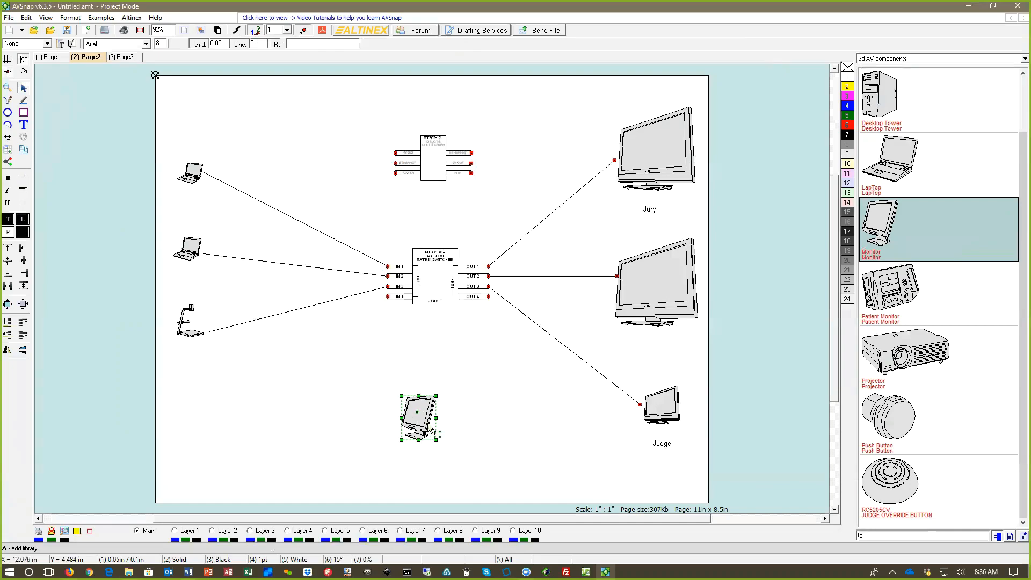
click(444, 381)
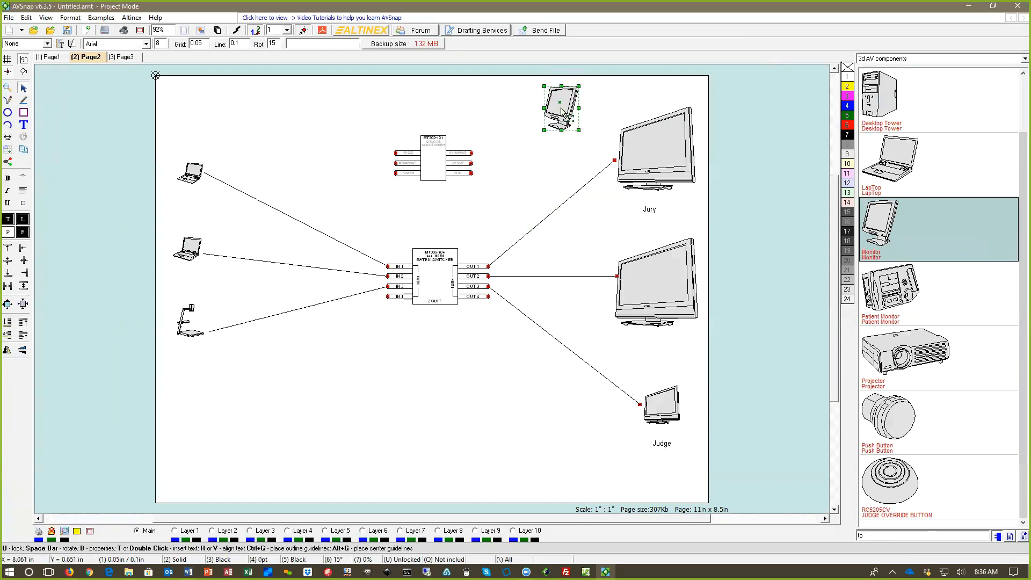
click(561, 104)
Step: Draw a cable line from the MT302-121 MultiTasker's upper ETHERNET port on its output side to the base of the new monitor
scroll(495, 118, up, 1)
scroll(495, 124, up, 4)
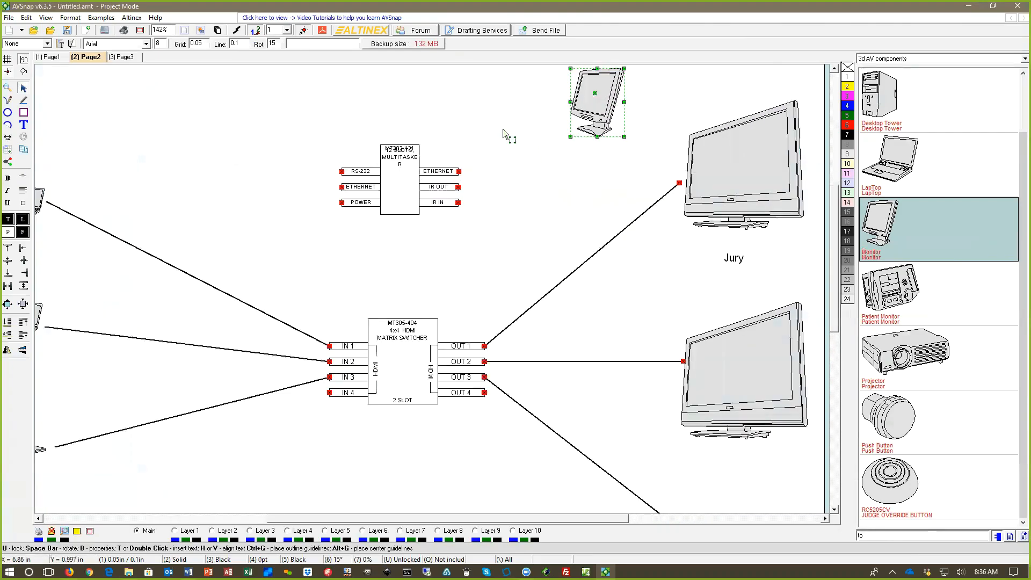
key(l)
mouse_move(460, 171)
mouse_down()
mouse_move(575, 122)
mouse_move(583, 131)
mouse_up()
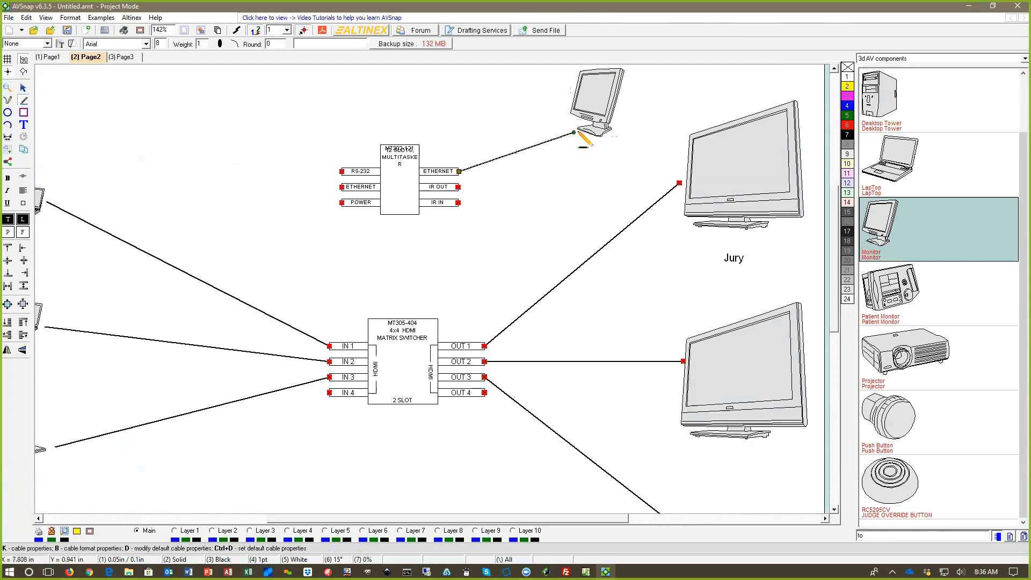
click(493, 311)
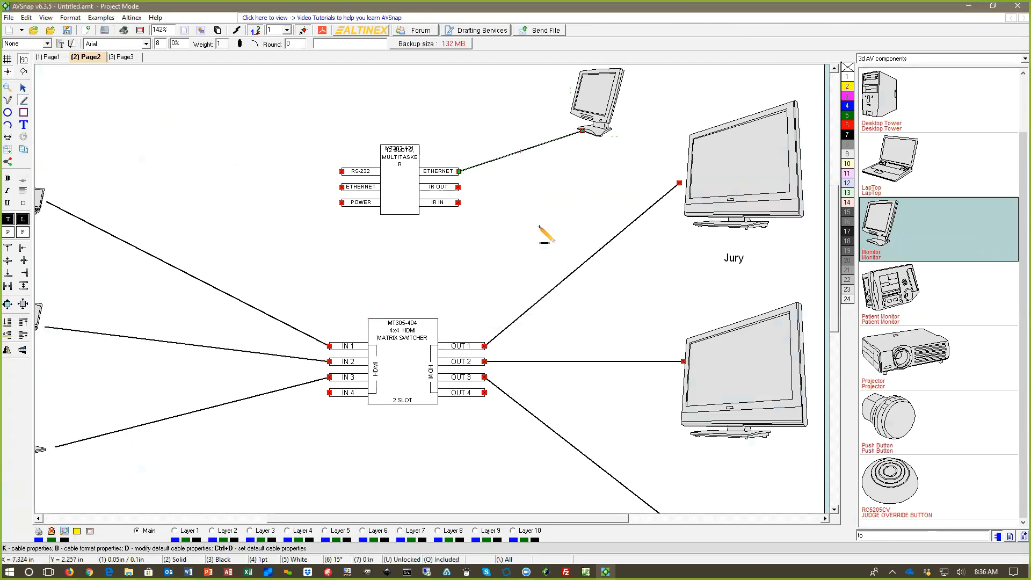
scroll(547, 207, down, 4)
scroll(546, 206, down, 1)
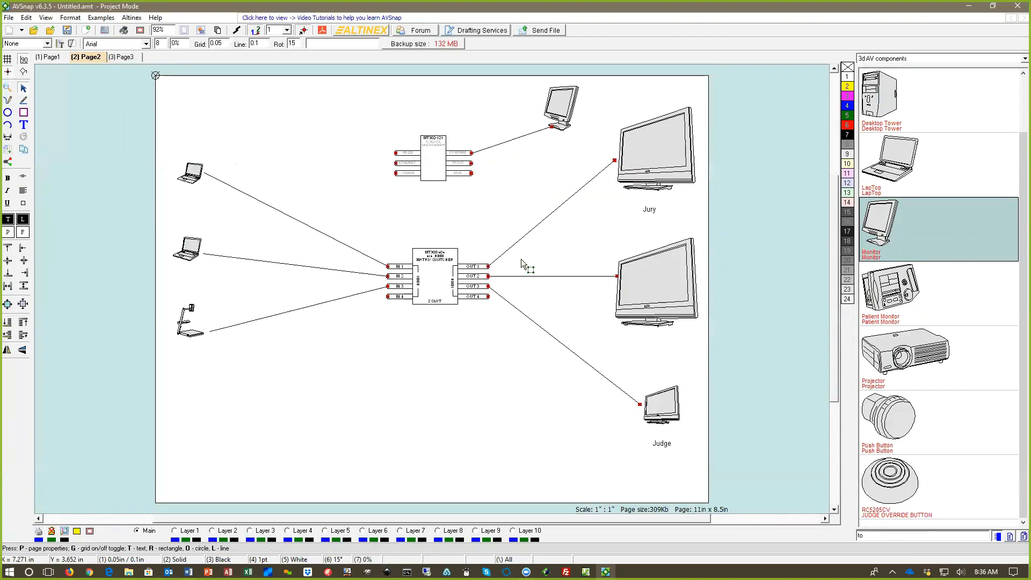
Step: Search the 2018_Outline Symbols_Digital MultiTasker library for "aud" and select the MT310-104 audio matrix switcher
click(883, 59)
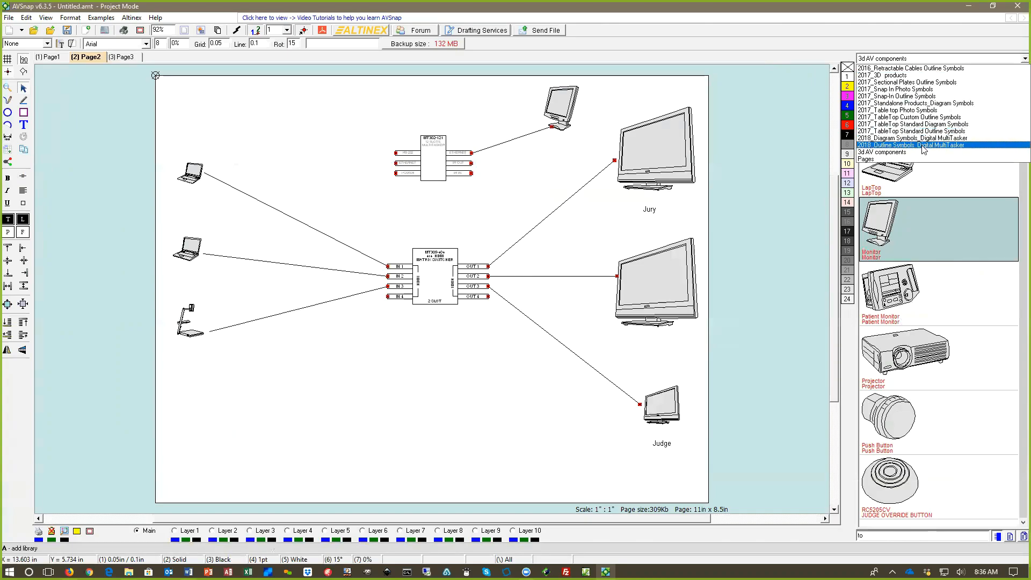
click(923, 146)
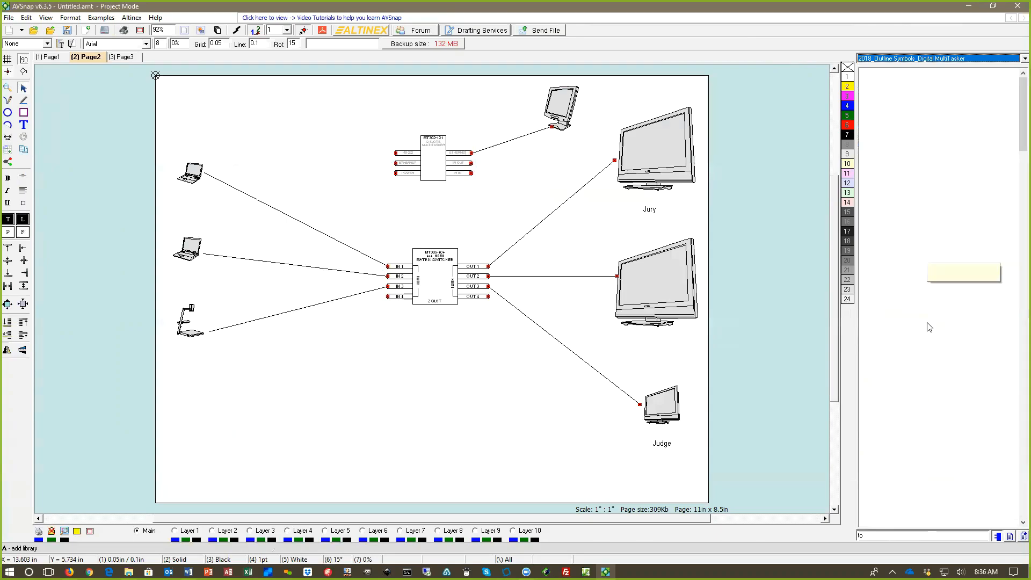
text(aud)
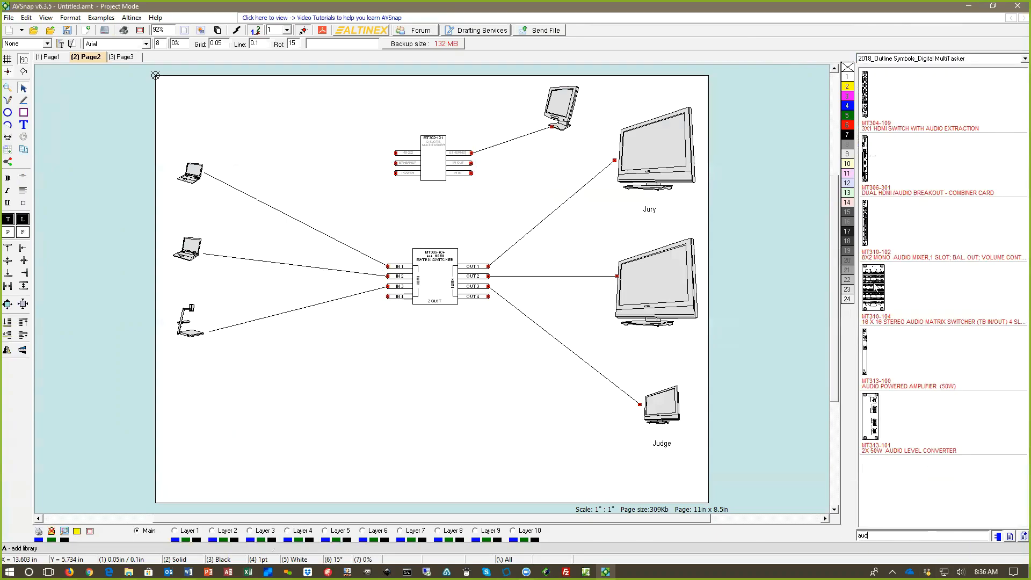
click(880, 290)
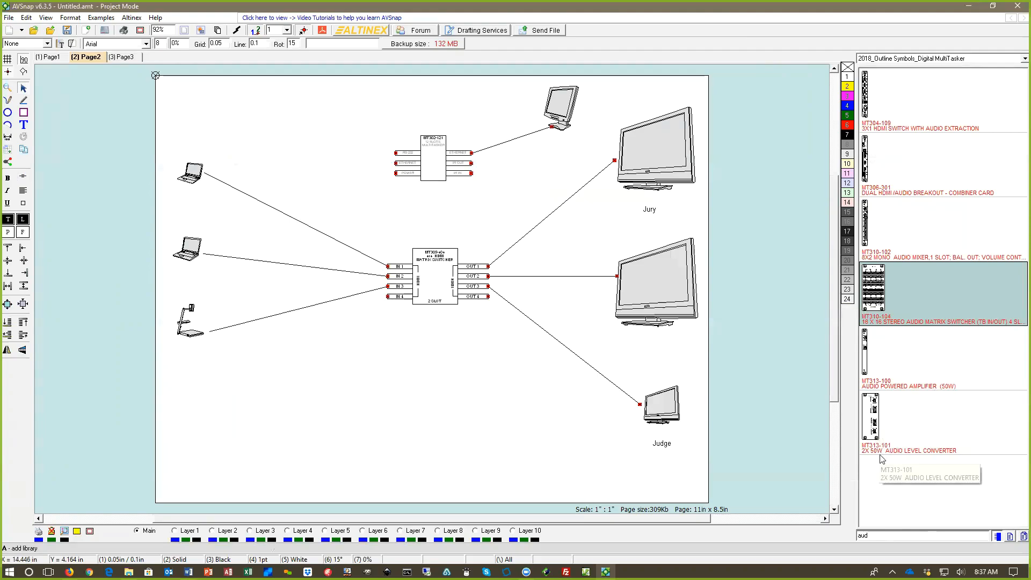
Step: Filter the 2018_Diagram Symbols_Digital MultiTasker library by "audi" and place the MT313-100 amplifier and MT310-102 audio mixer below the matrix switcher
click(902, 60)
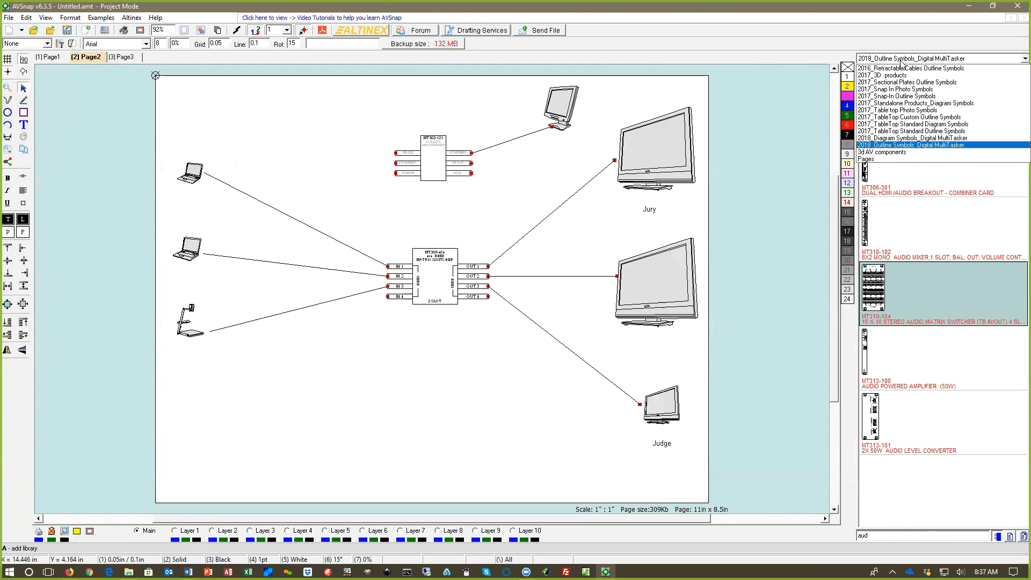
click(919, 139)
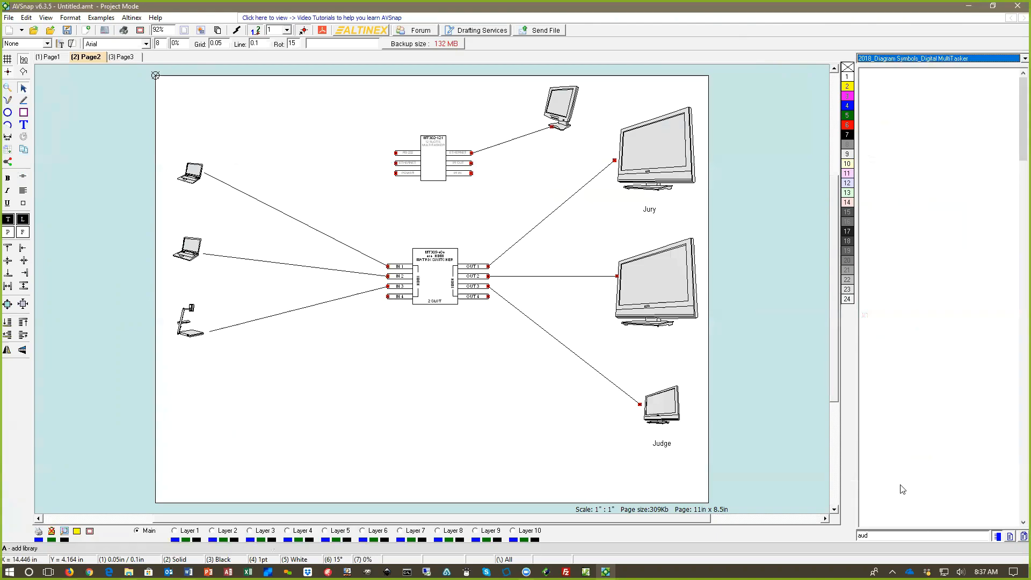
click(878, 536)
text(audi)
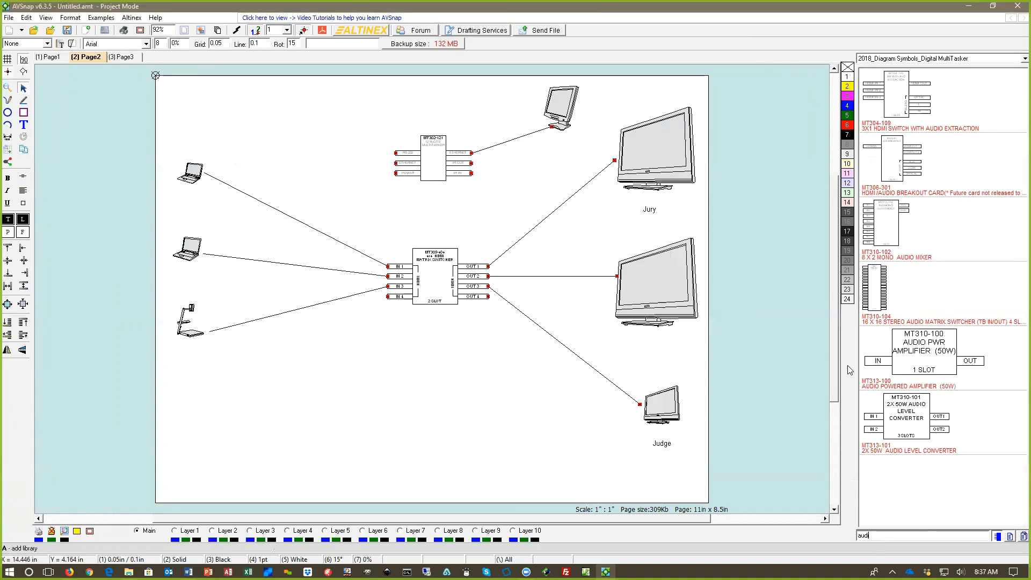
click(932, 349)
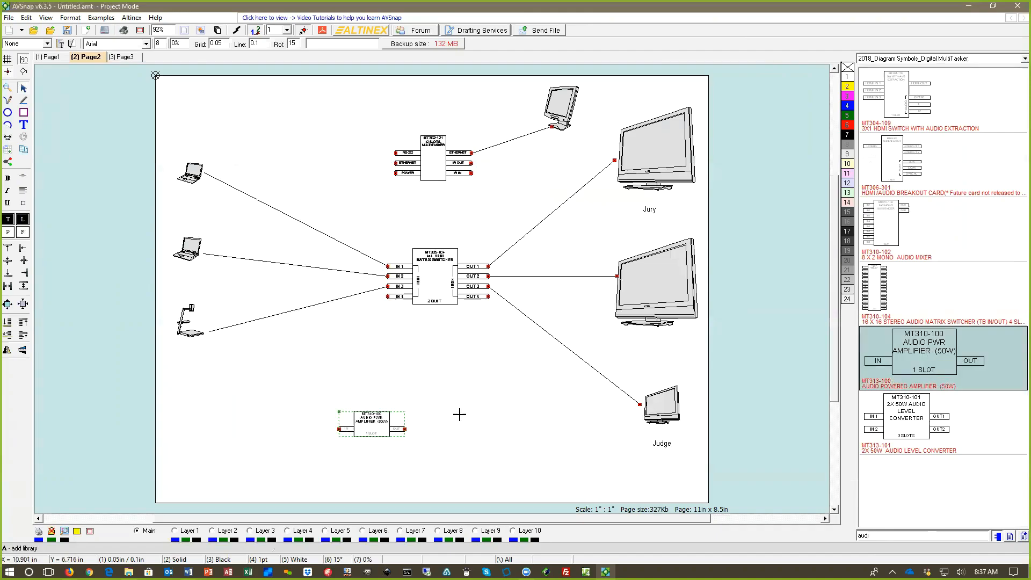
click(495, 425)
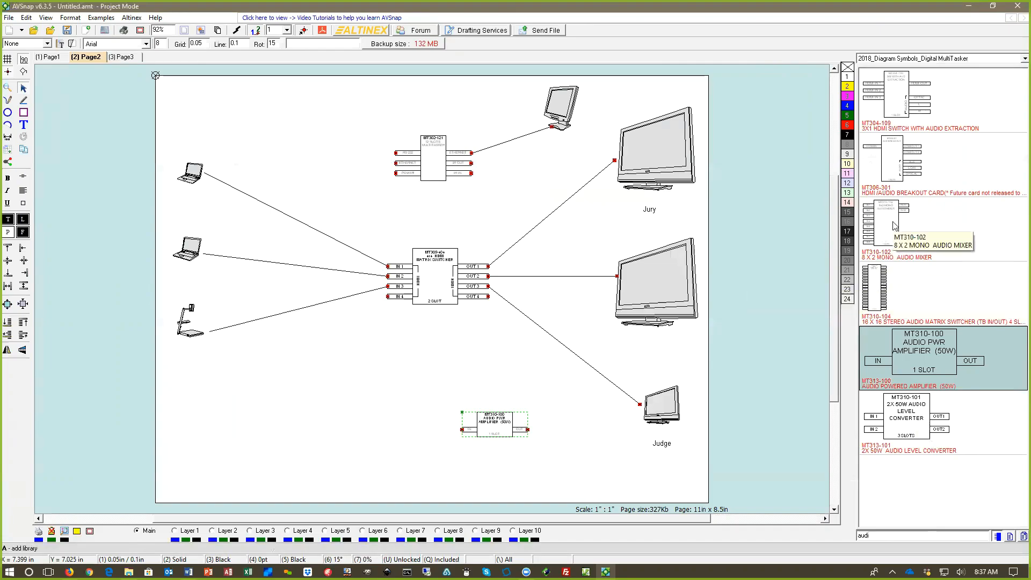
drag(893, 225, 405, 413)
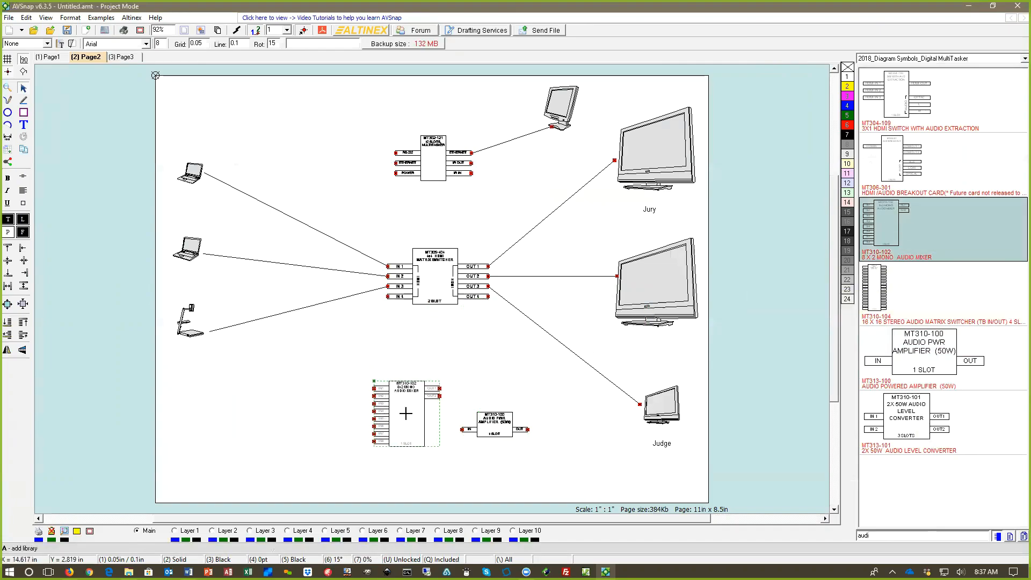
Step: Connect the audio mixer's OUT1 to the power amplifier's IN and reposition both symbols so the cable line runs straight
scroll(412, 412, up, 3)
drag(602, 441, 645, 339)
drag(471, 360, 570, 349)
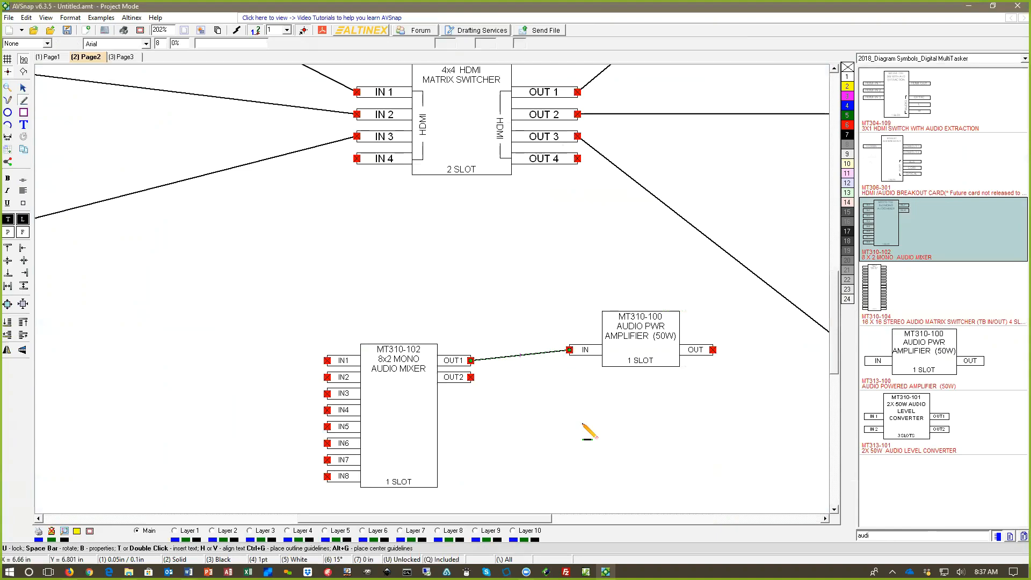
drag(362, 368, 342, 353)
drag(613, 346, 598, 341)
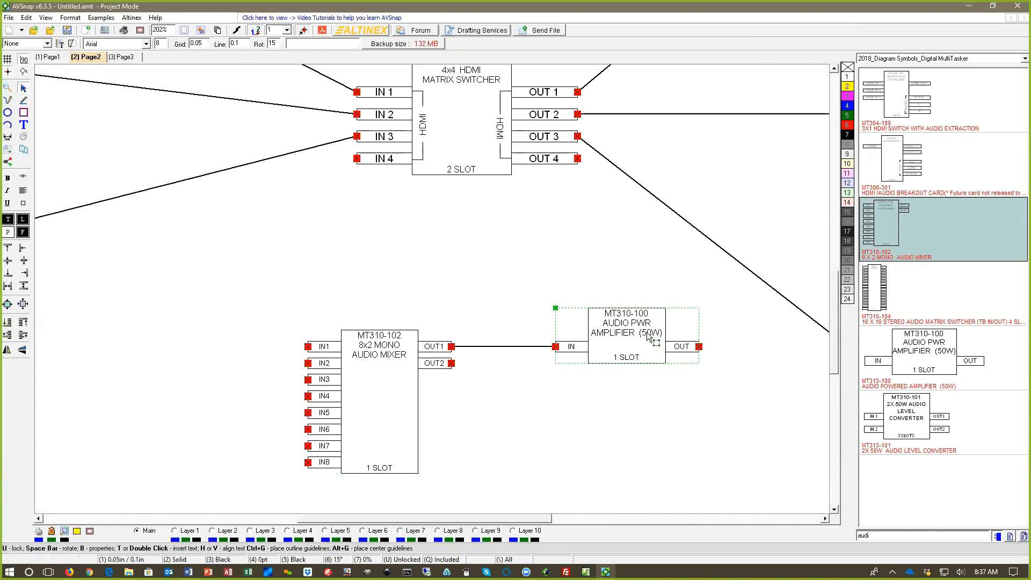
click(623, 422)
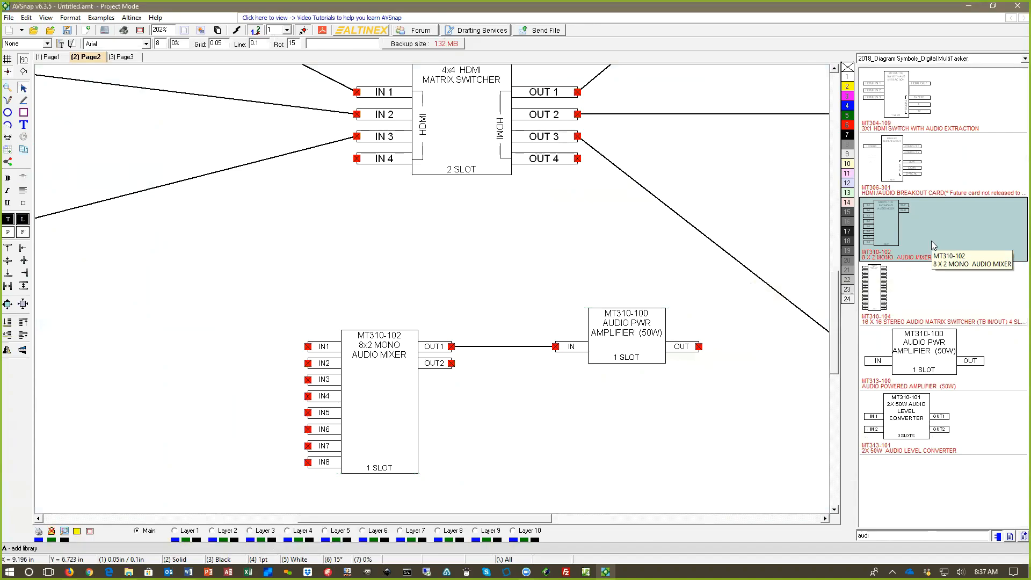
Step: Open the Add Pages settings for adding a new page to the project from Page2
double_click(424, 251)
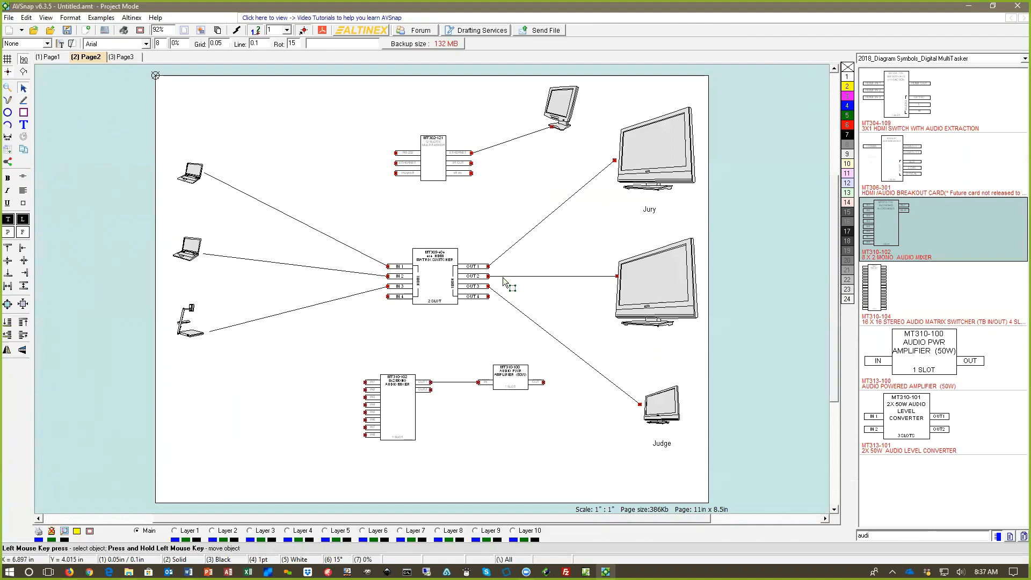
right_click(277, 135)
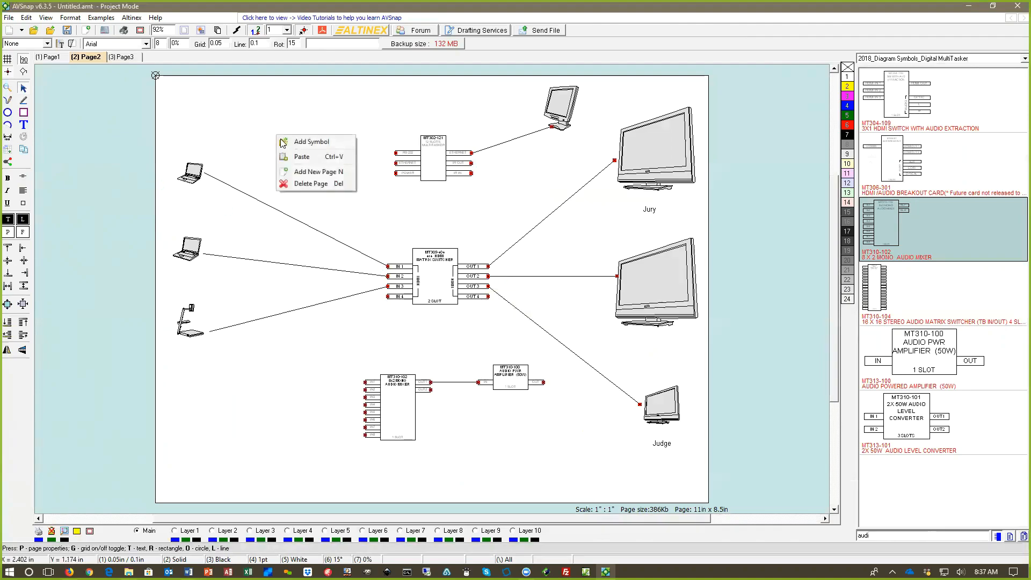
click(317, 171)
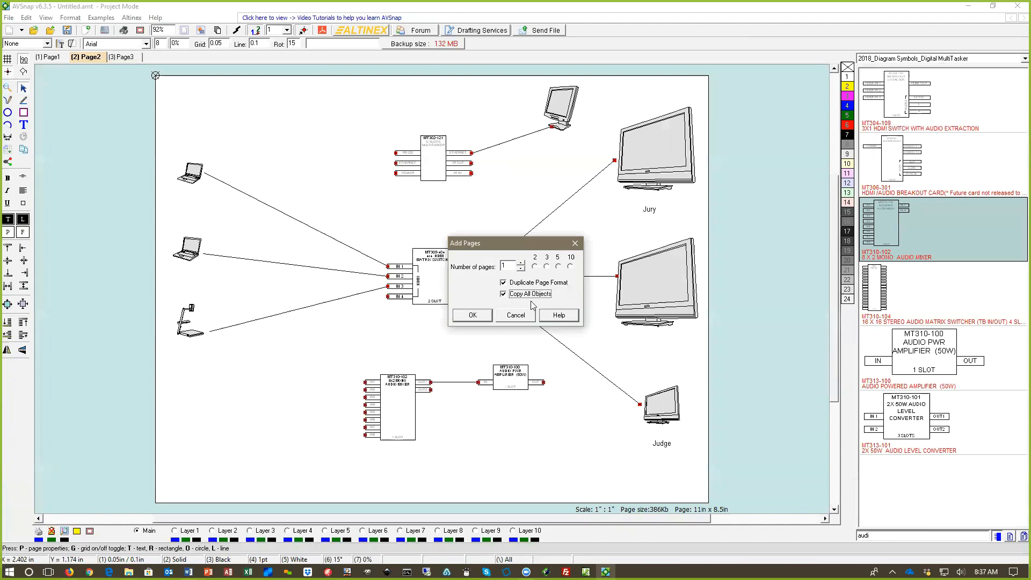
Step: Add one page with the page format duplicated and all objects copied, and delete its source, display and monitor cable lines
click(474, 316)
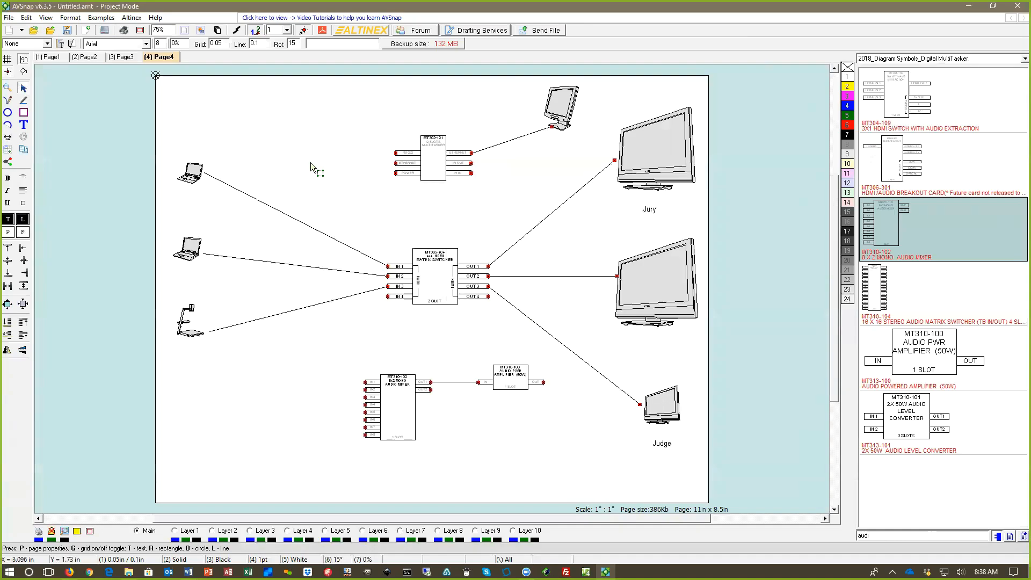
drag(300, 148, 247, 335)
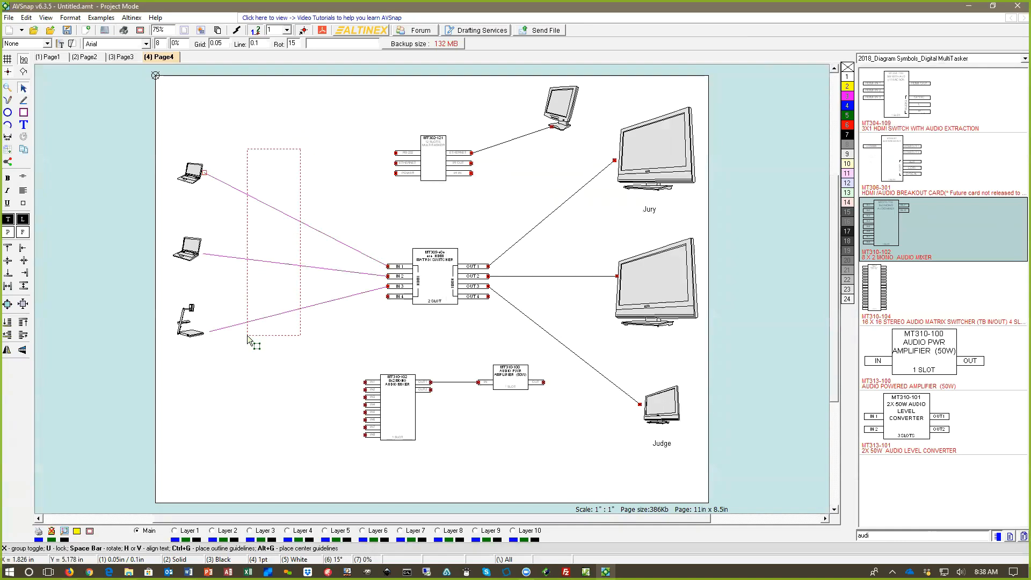
key(Delete)
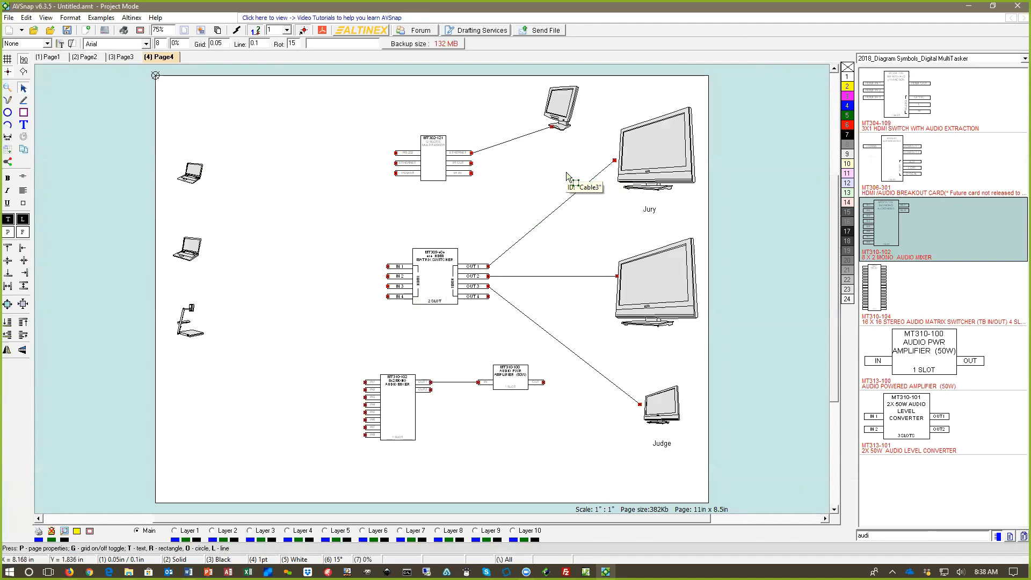
drag(566, 168, 529, 332)
key(Delete)
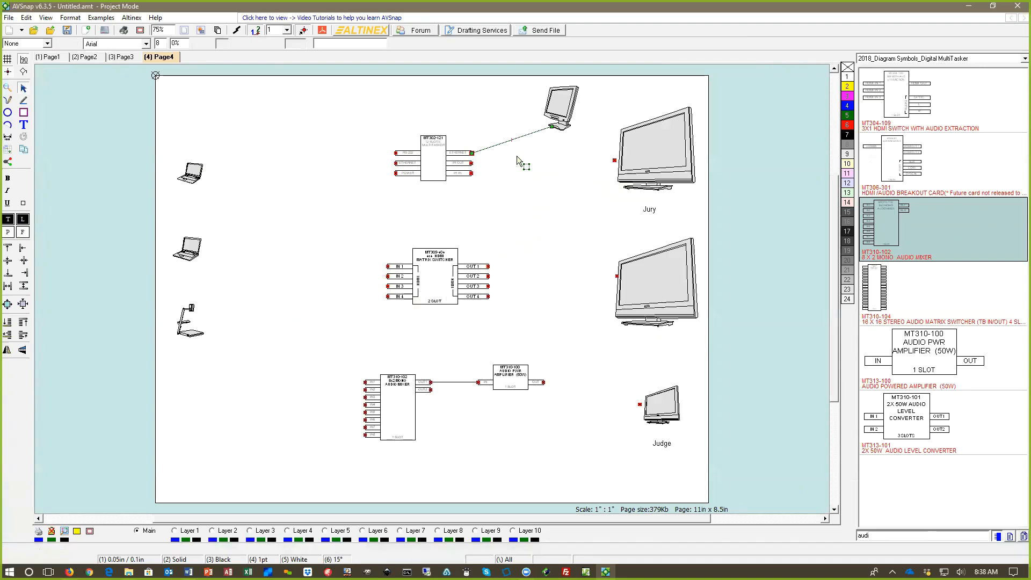
key(Delete)
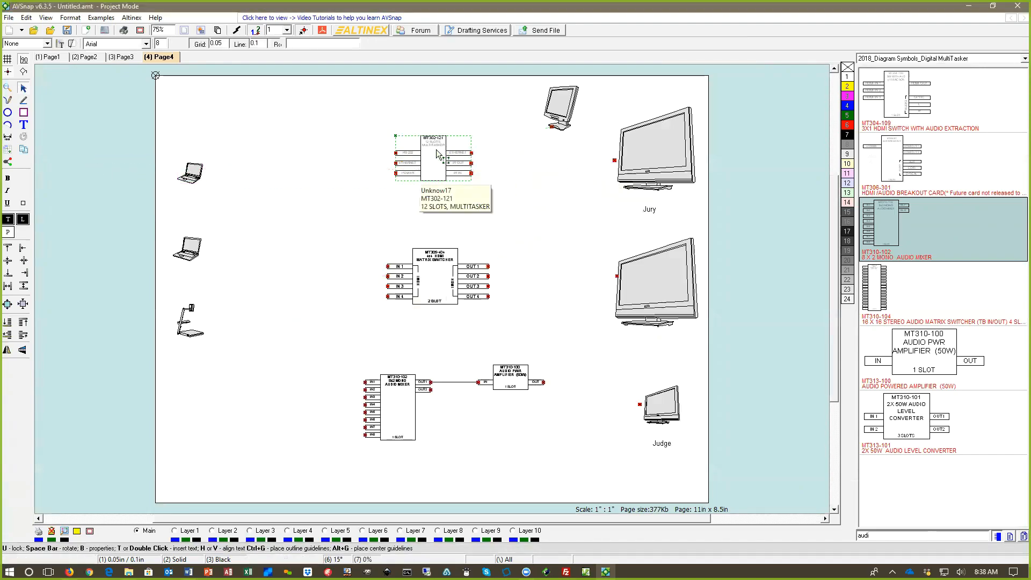
Step: Move the MultiTasker, matrix switcher, audio mixer and amplifier symbols off the page into the margin, deleting the mixer-to-amplifier cable
drag(438, 154, 98, 121)
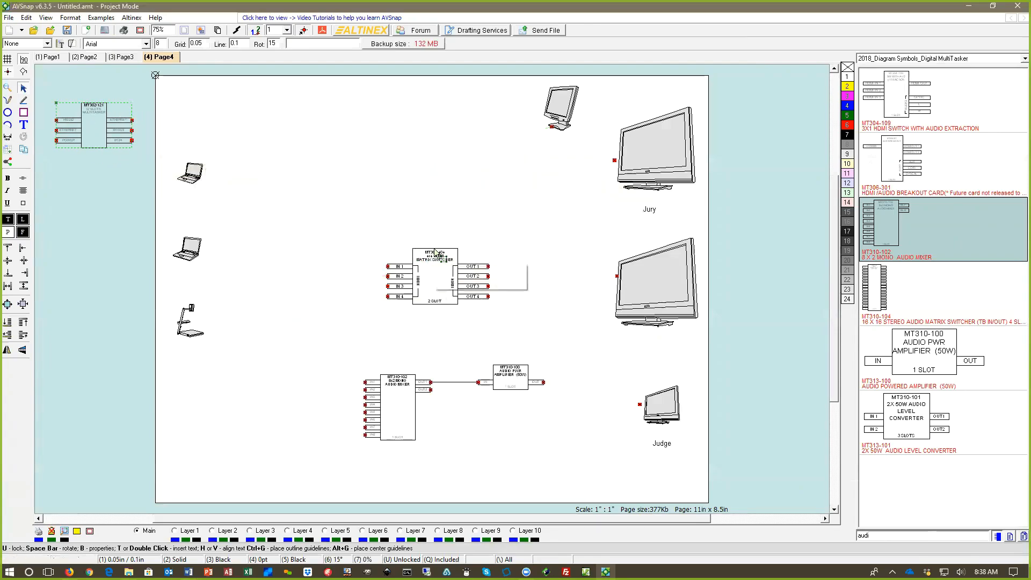
drag(435, 251, 80, 181)
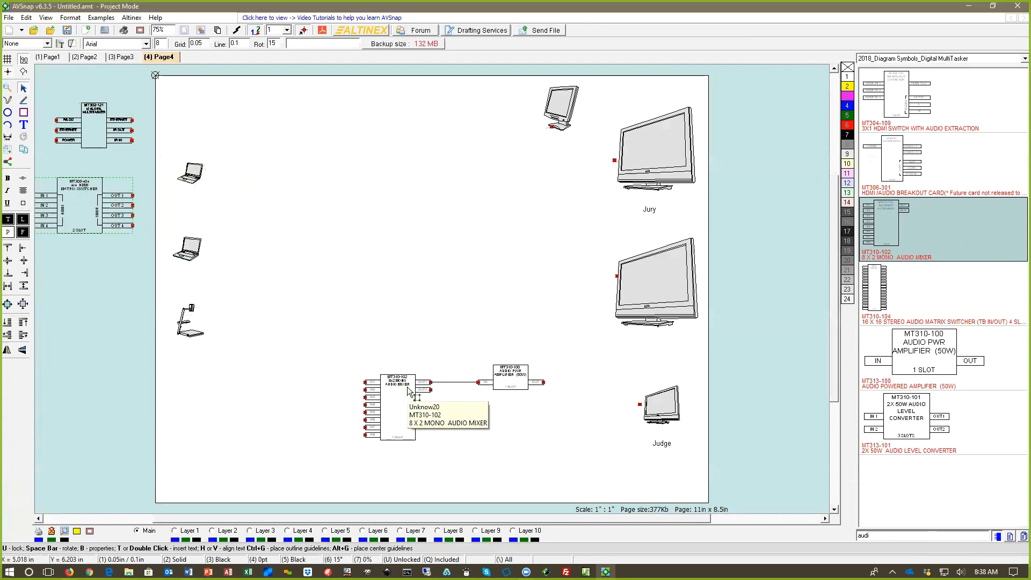
click(464, 382)
key(Delete)
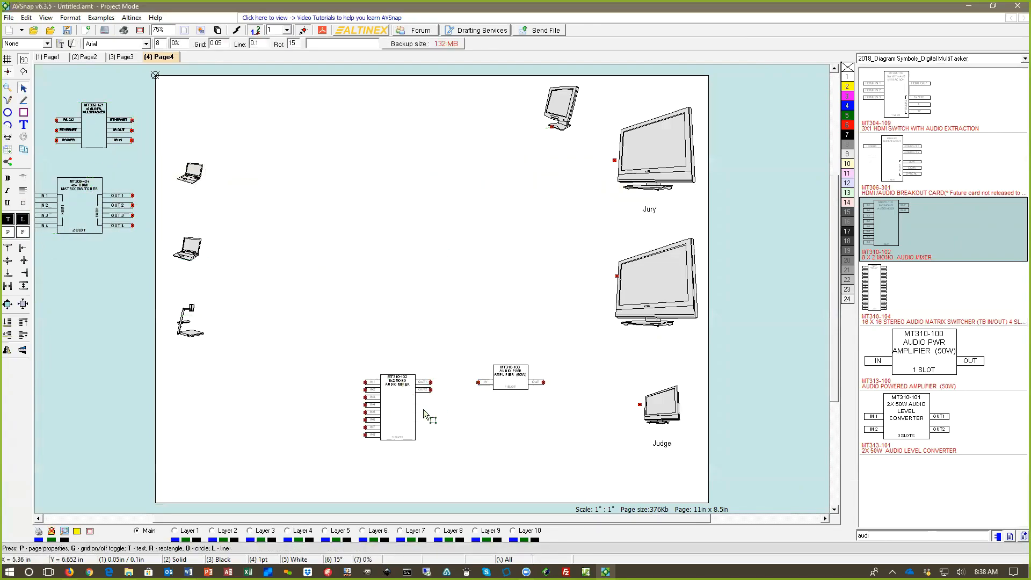
drag(404, 413, 95, 322)
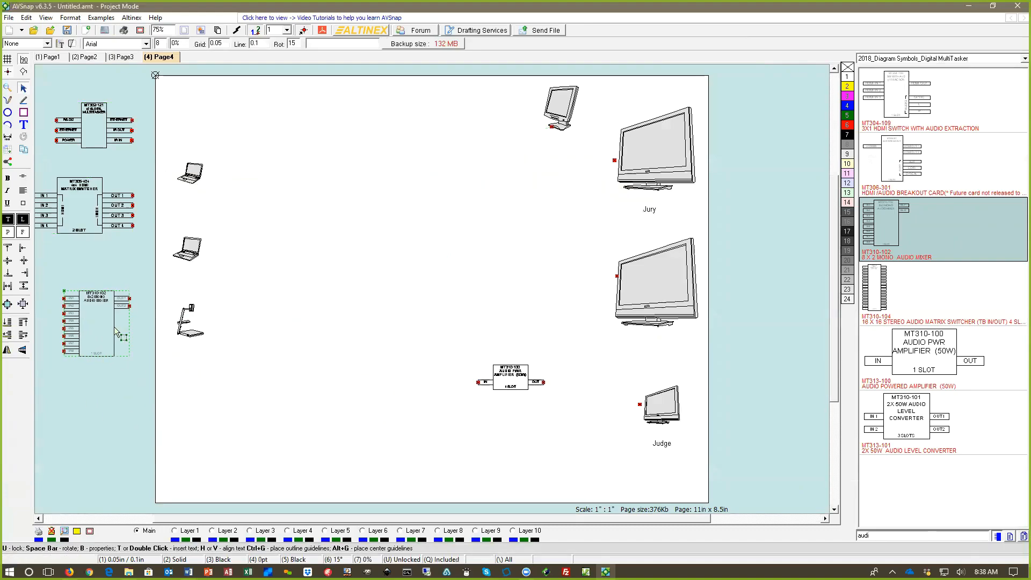
drag(513, 378, 91, 398)
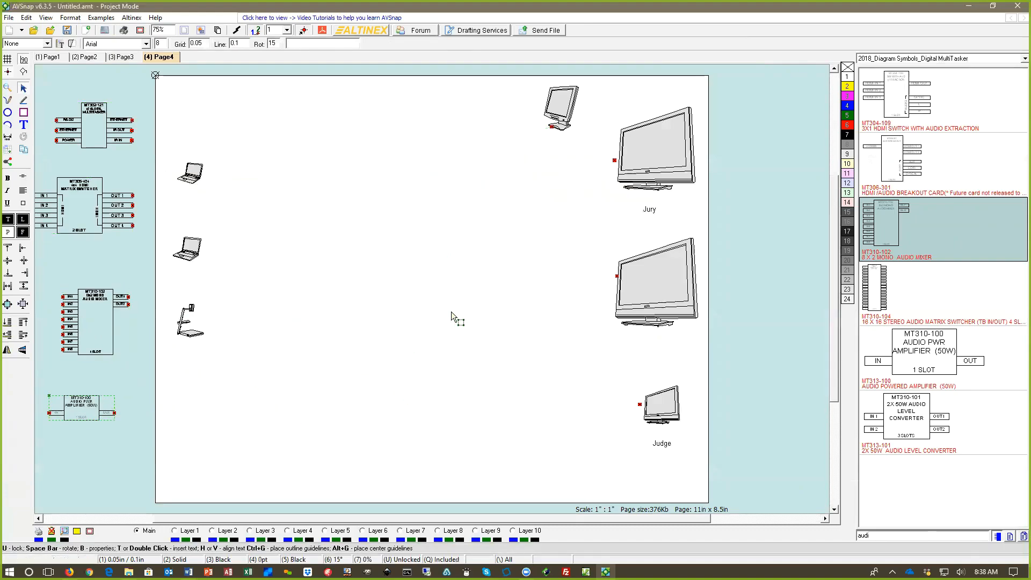
Step: Set the new page's size to C = 22 in x 17 in
click(464, 283)
key(p)
click(436, 198)
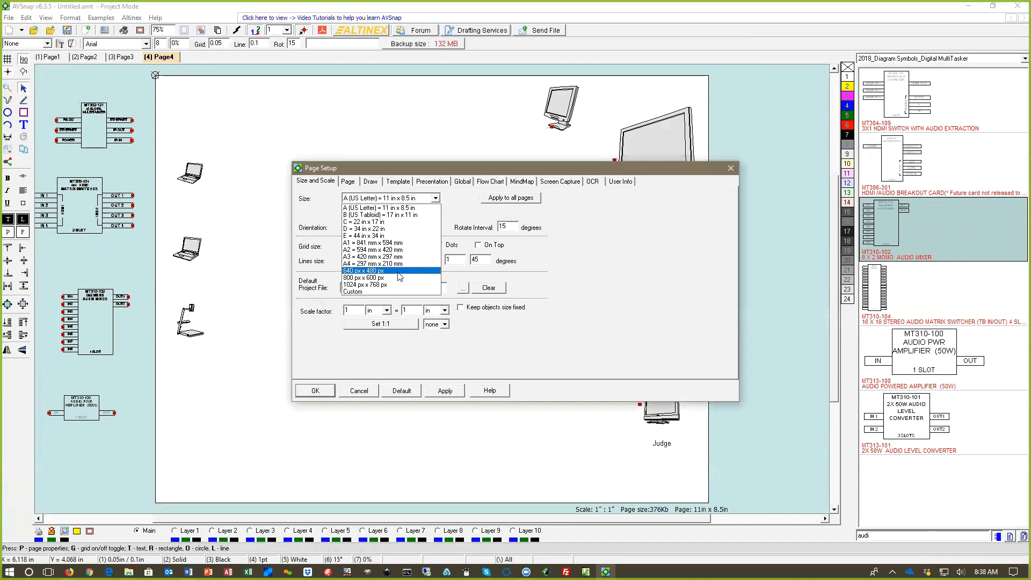
click(392, 222)
click(440, 390)
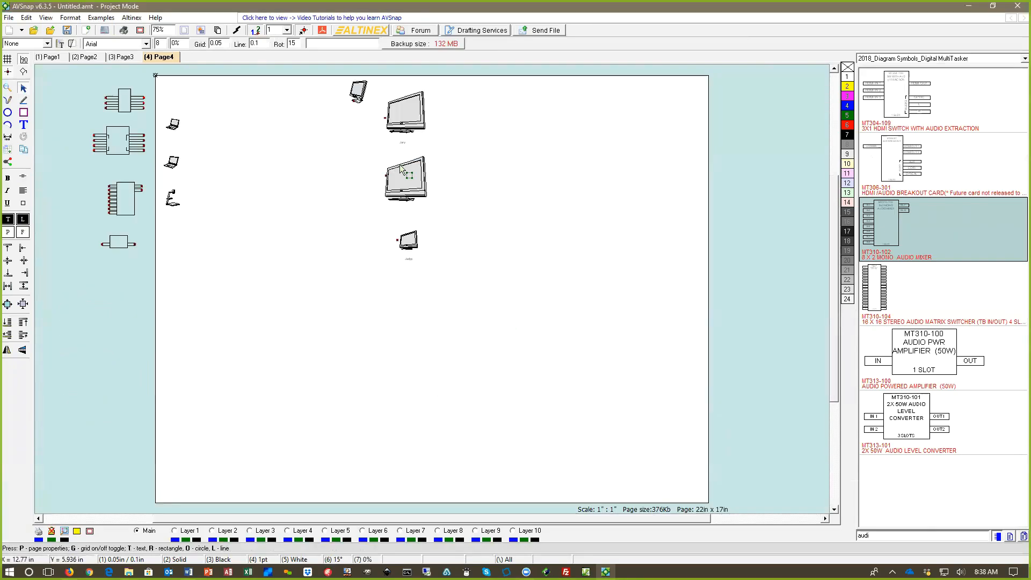
Step: Move the display group with its labels to the page's right edge, and lower the laptops and document camera along the left edge
drag(318, 69, 488, 318)
drag(419, 130, 690, 248)
click(289, 99)
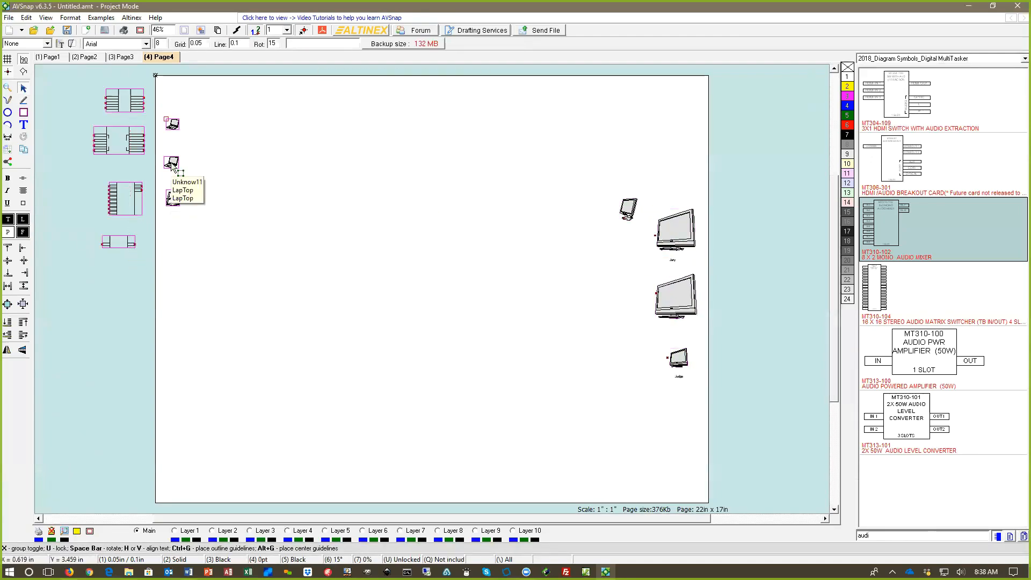
drag(167, 224, 167, 221)
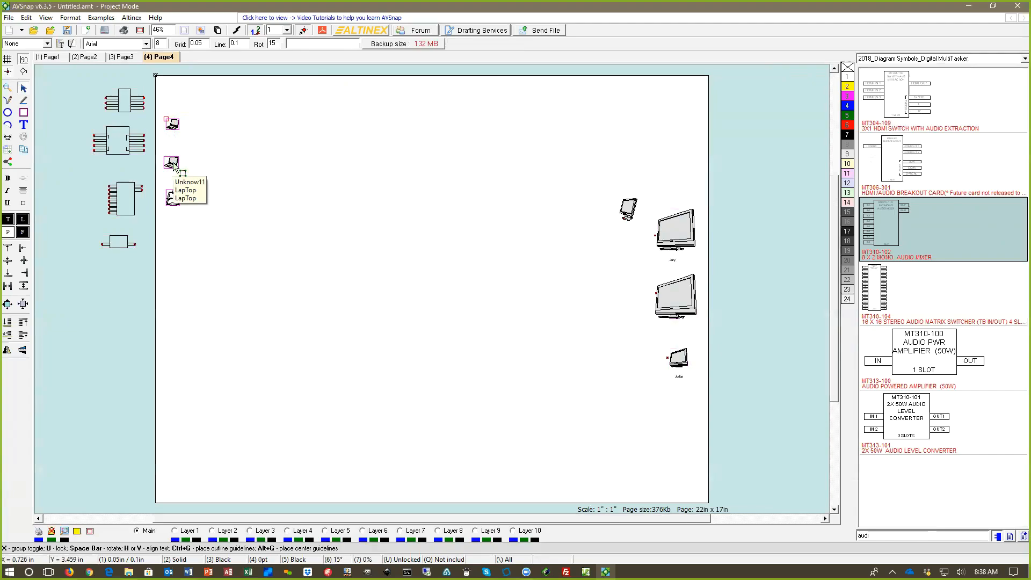
click(318, 284)
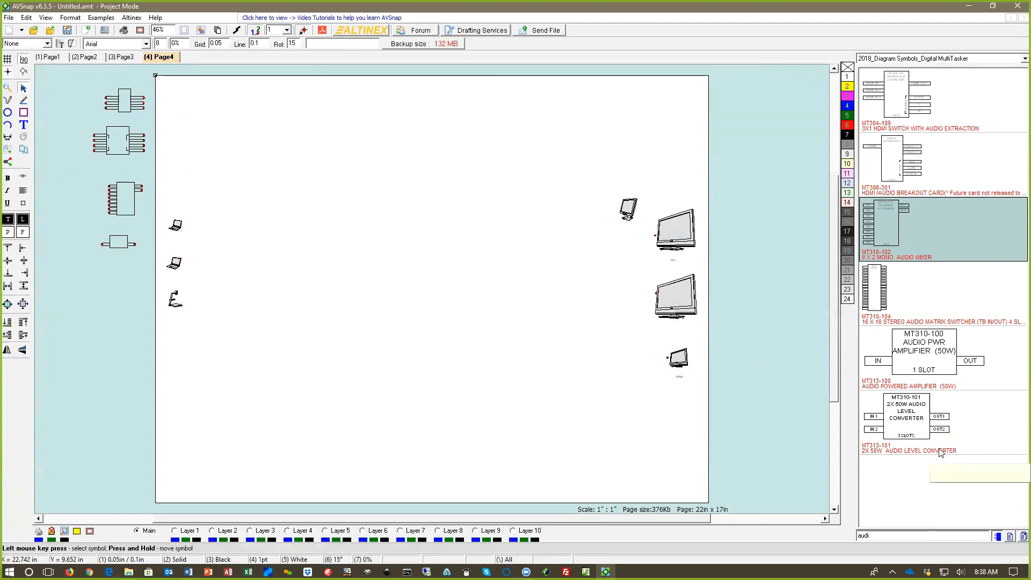
Step: Place the 20-slot MT302-201 MultiTasker from the 2018_Outline Symbols_Digital MultiTasker library in the middle of the page
click(913, 60)
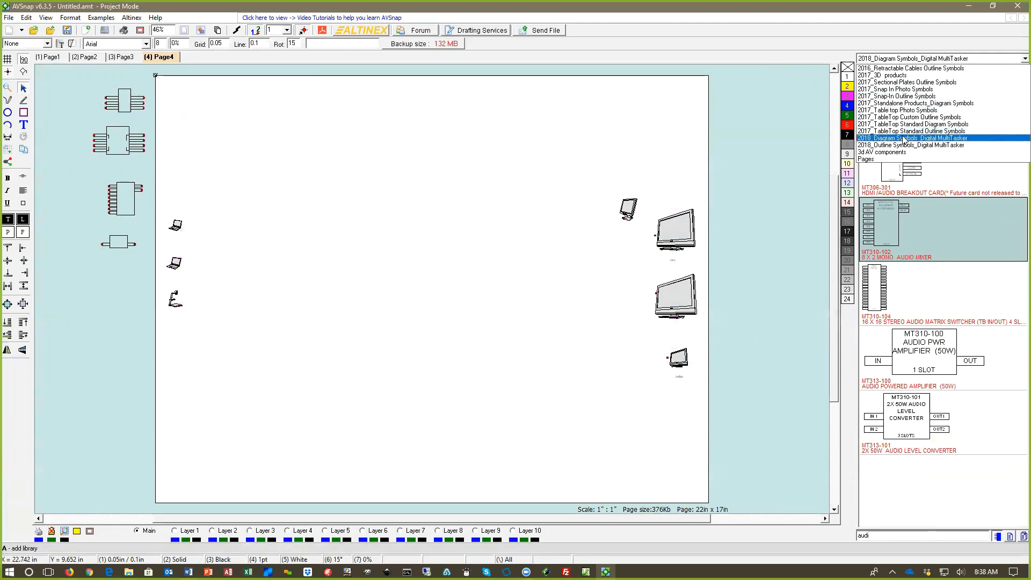
click(949, 144)
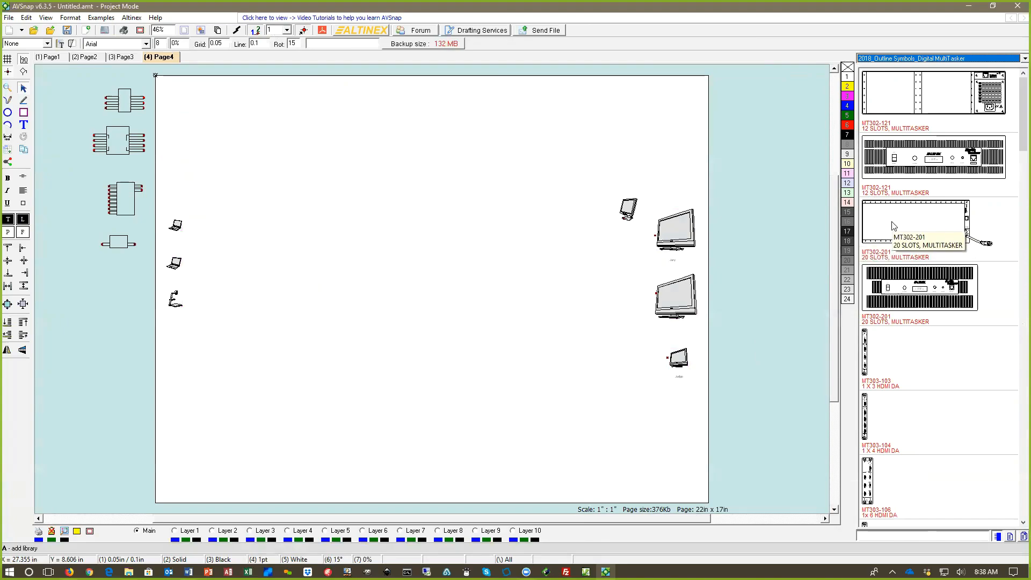
drag(928, 229, 452, 272)
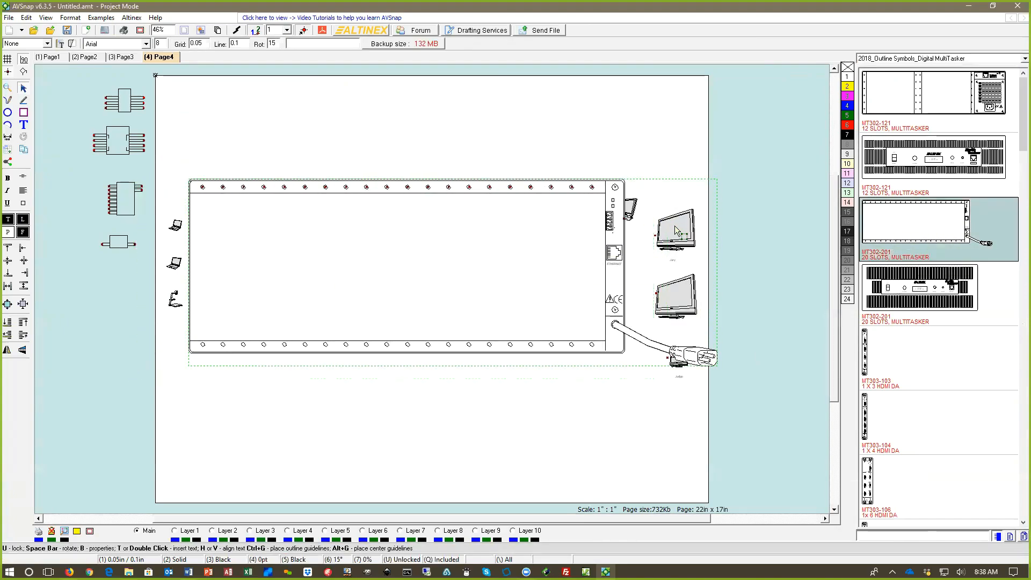
Step: Move the two large displays and the tilted monitor above the MultiTasker outline, and shift the outline slightly right
drag(673, 230, 671, 117)
drag(631, 211, 623, 116)
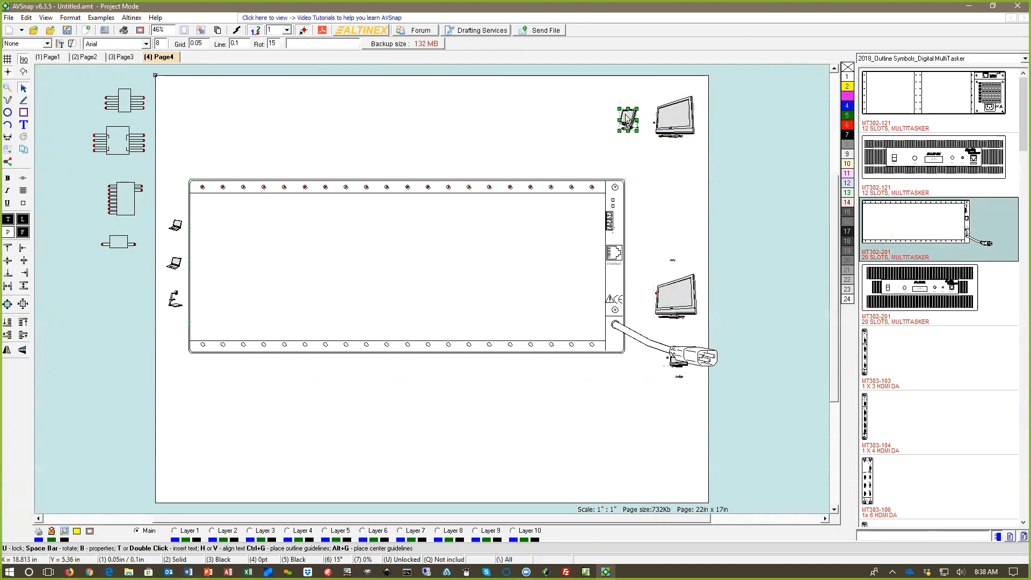
drag(679, 309, 536, 95)
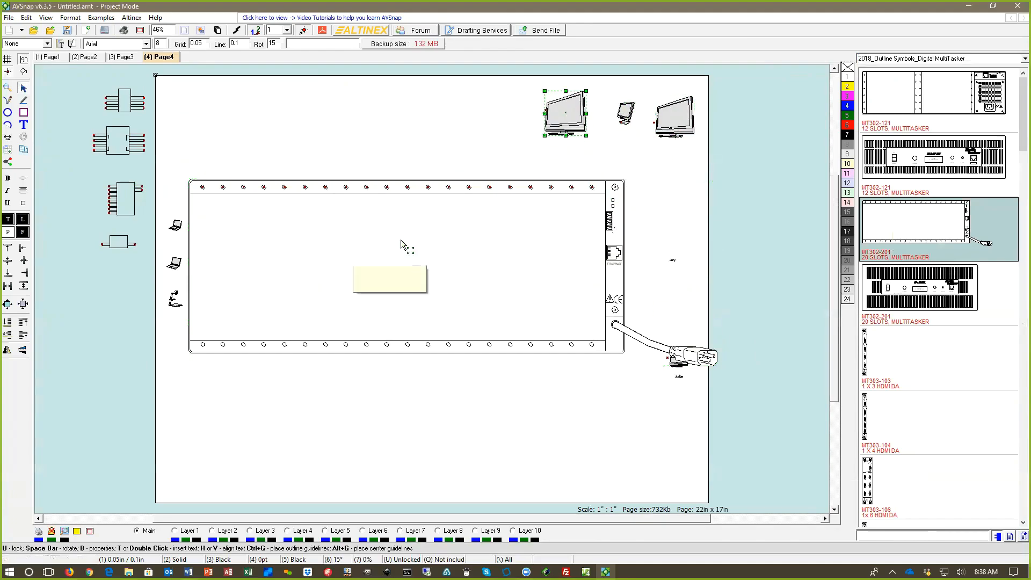
drag(401, 240, 422, 222)
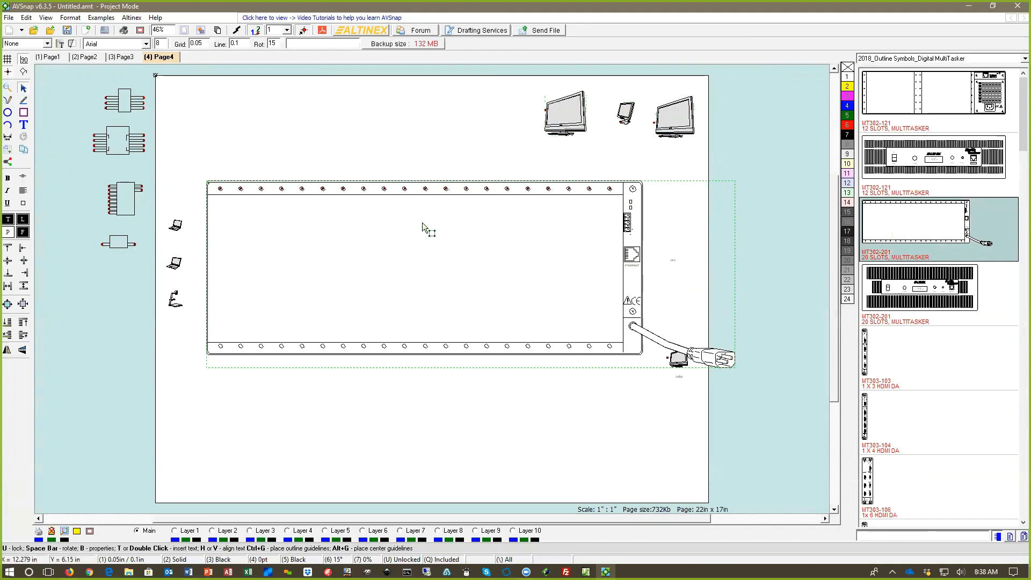
Step: Bring the MT302-121 MultiTasker diagram symbol from the margin onto the page and delete it
click(125, 106)
drag(254, 102, 247, 102)
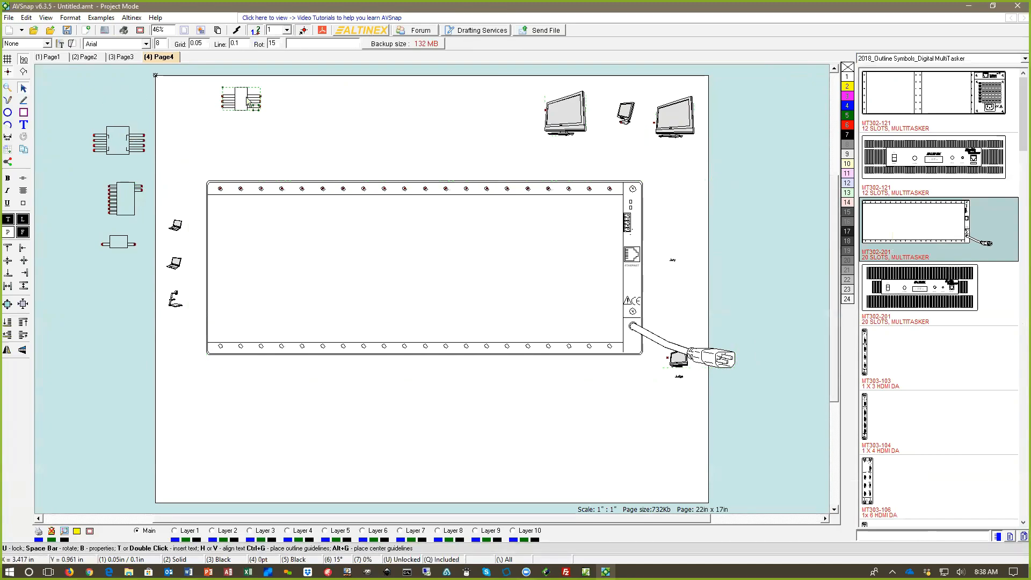
key(Delete)
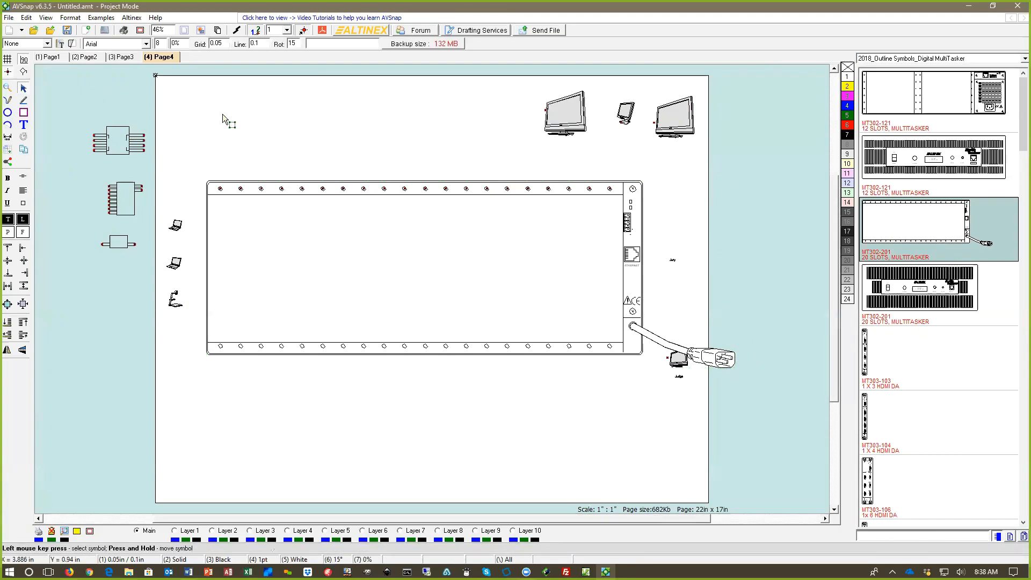
click(870, 535)
text(8x4)
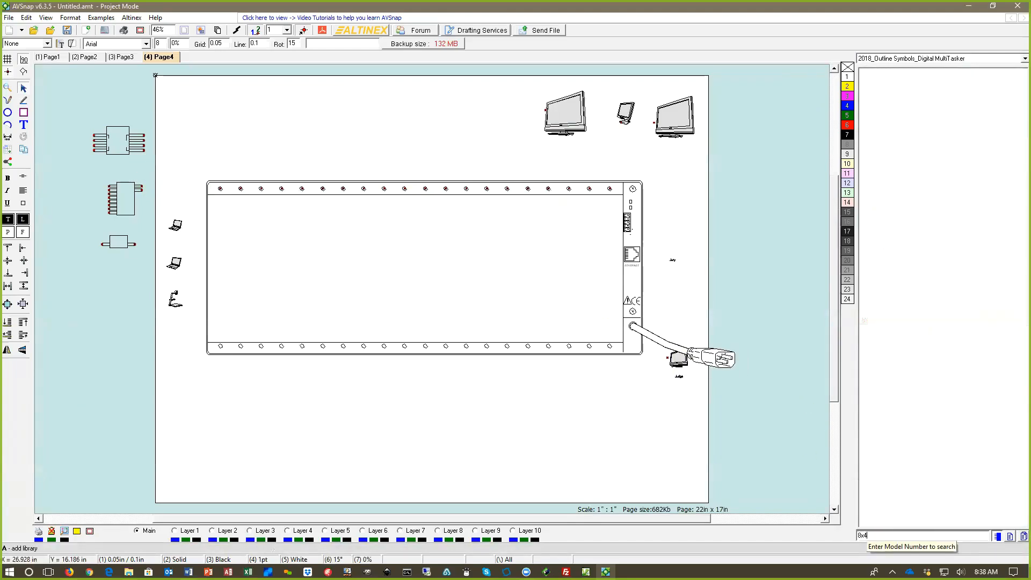
key(BackSpace)
key(BackSpace)
key(BackSpace)
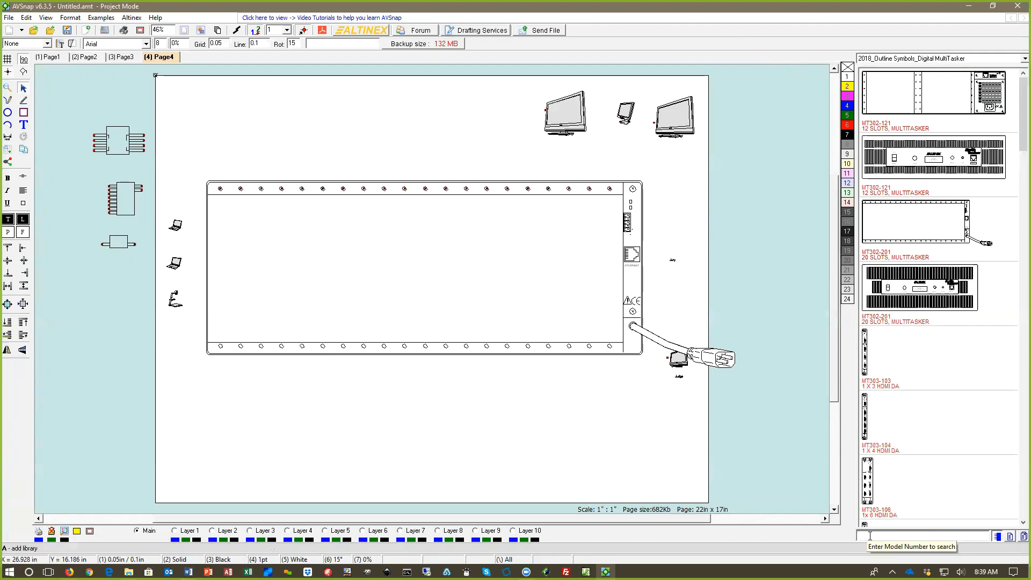
Step: Filter the outline library by "mat" and place the MT305-804 8 X 4 HDMI matrix switcher over the MultiTasker outline
text(mat)
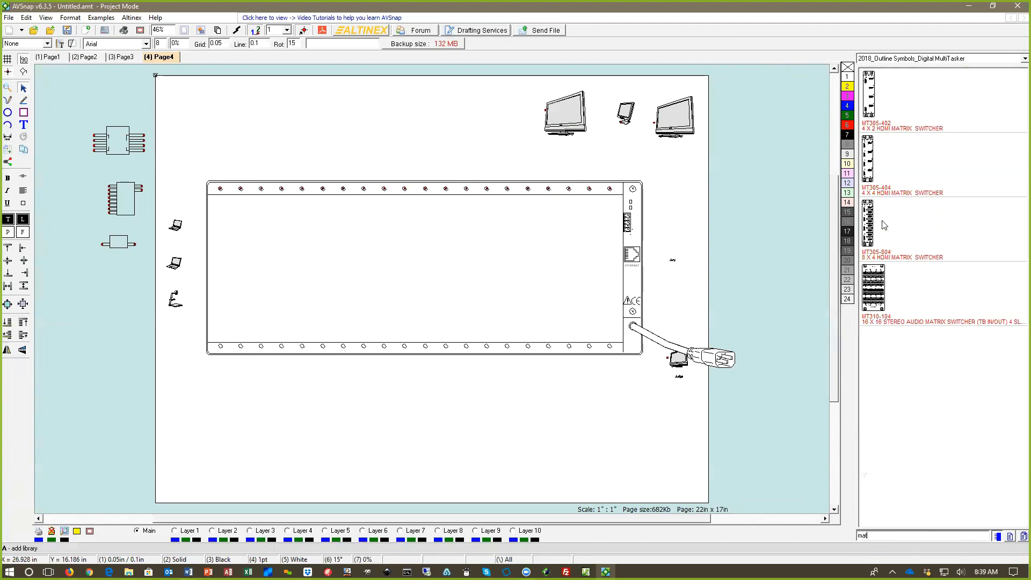
click(868, 223)
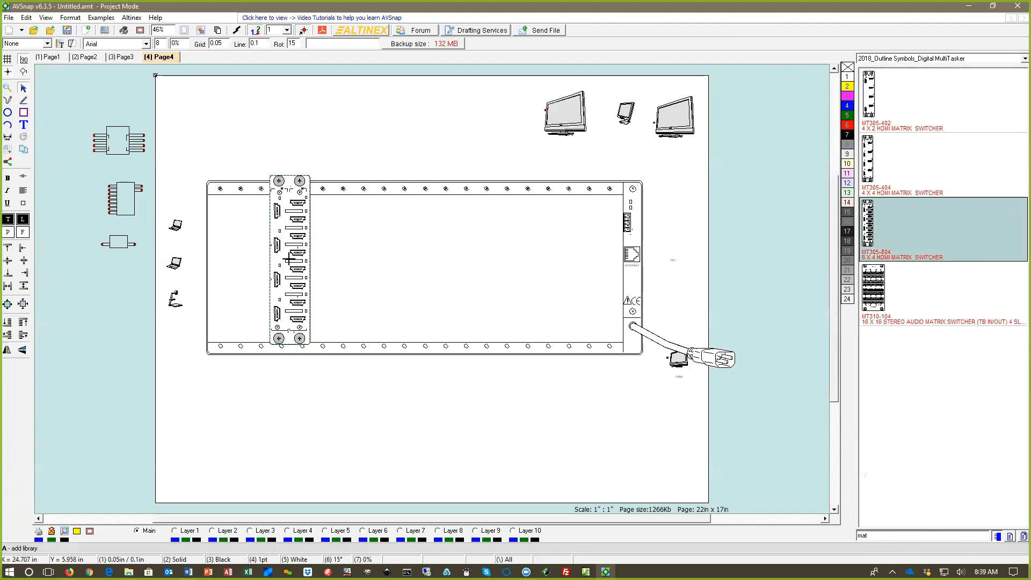
click(322, 257)
Step: Replace the 20-slot MultiTasker outline with the 12-slot MT302-121 rear view and send it behind the HDMI matrix switcher
click(542, 189)
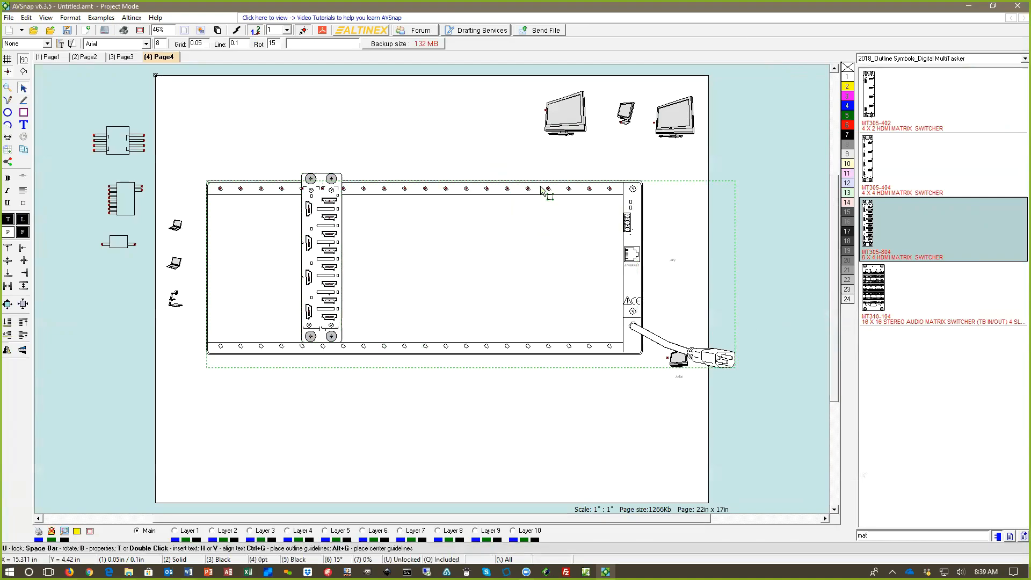
key(Delete)
click(890, 537)
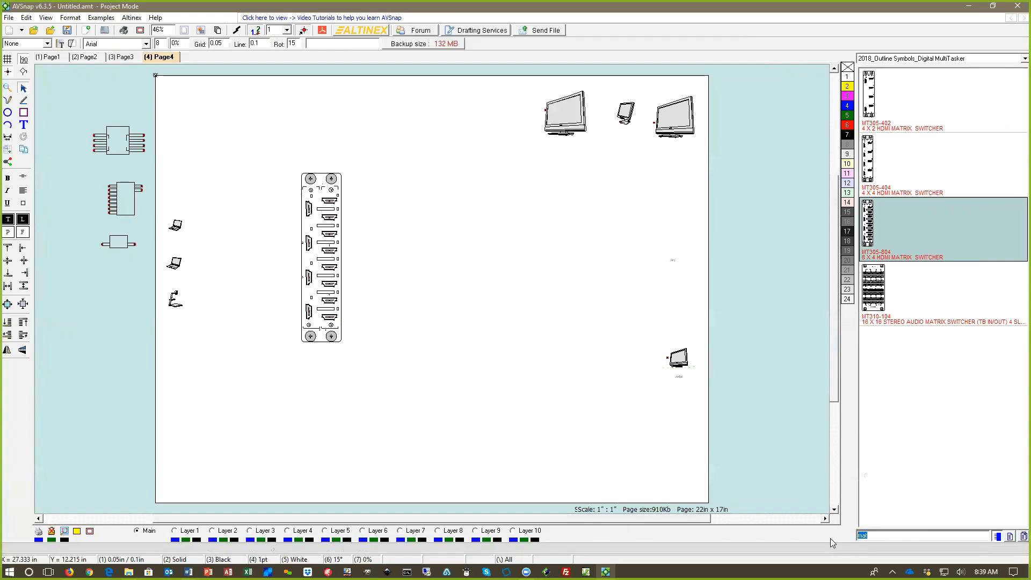
key(BackSpace)
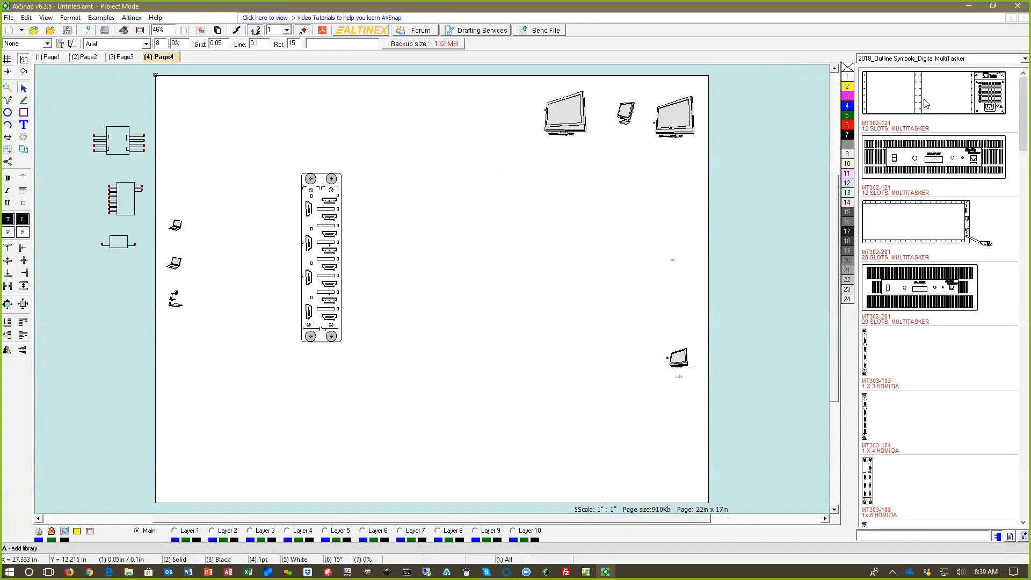
mouse_move(925, 104)
mouse_down()
mouse_move(412, 258)
mouse_move(446, 261)
mouse_up()
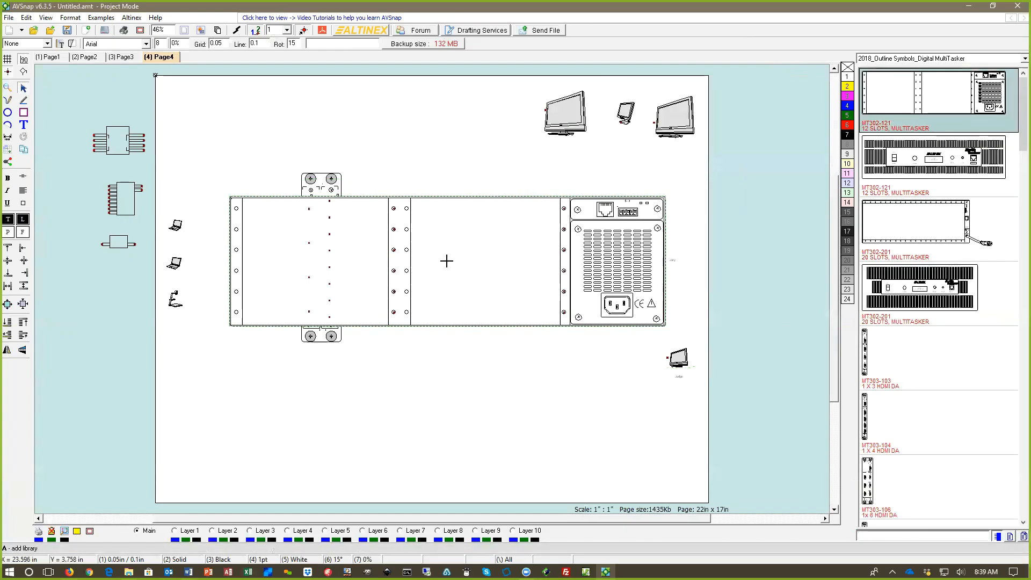
key(Page_Down)
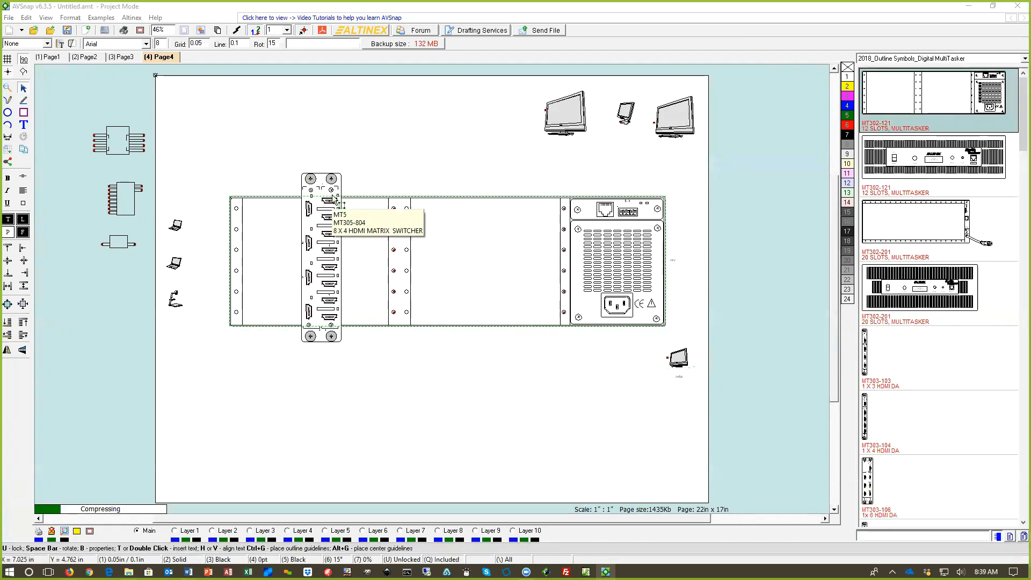
Step: Move the MT305-804 card lower on the MultiTasker, set the rotate angle to 90°, and rotate the card to horizontal
click(332, 195)
drag(329, 241, 354, 275)
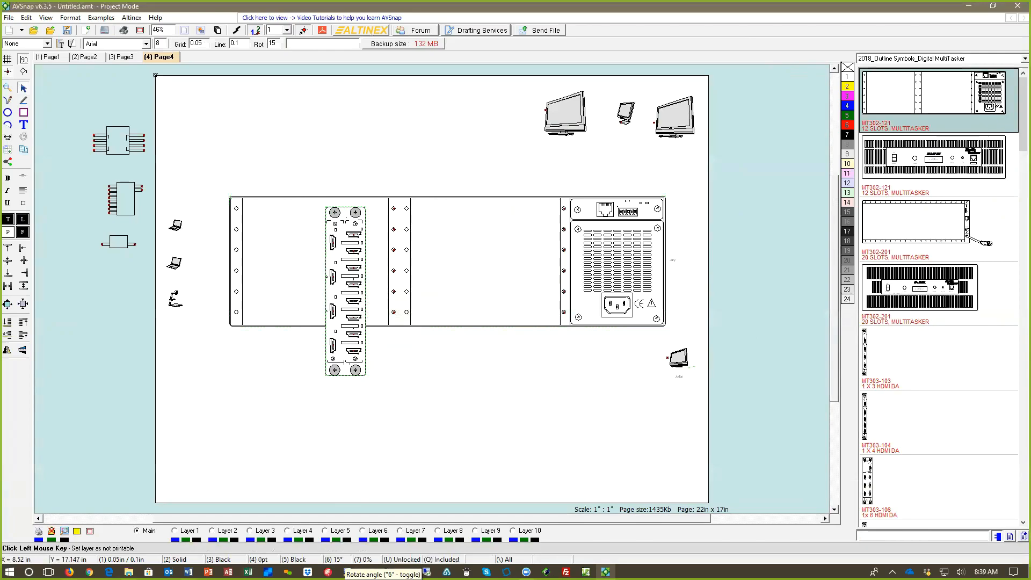
click(334, 559)
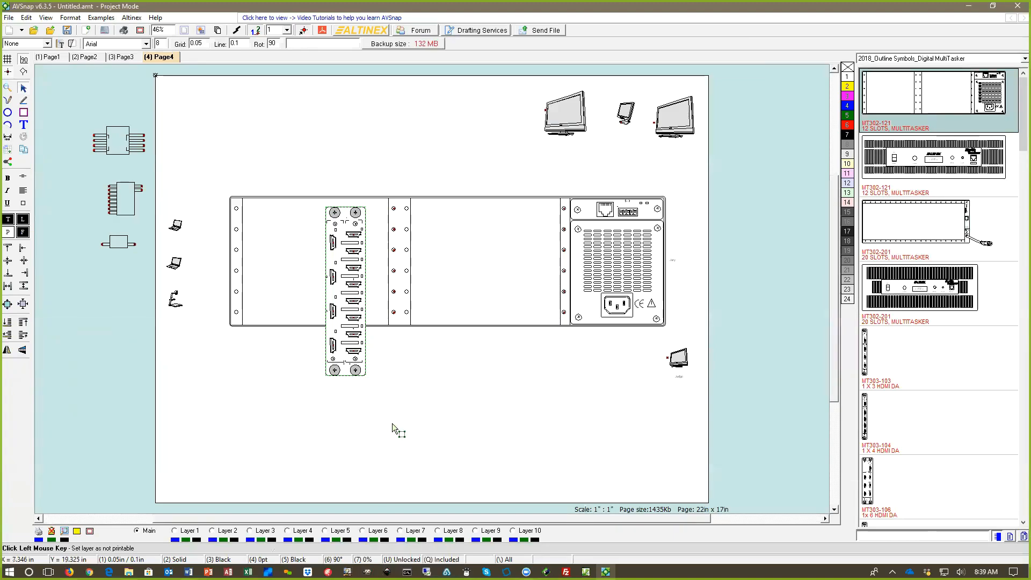
key(space)
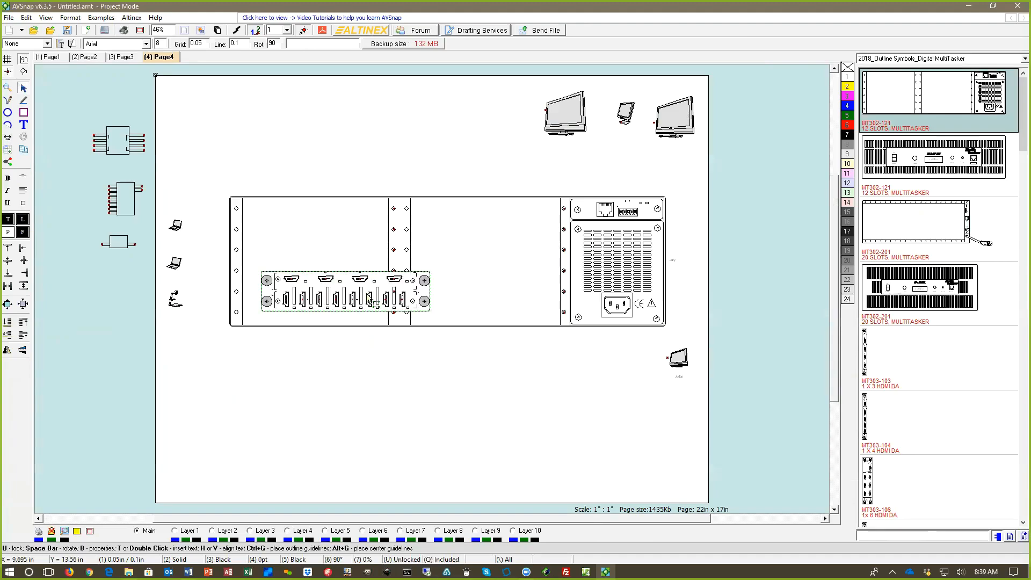
Step: Seat the HDMI matrix card in the chassis's upper-left slots and place the MT313-101, MT313-100 and MT310-102 cards below the chassis, filtering the library by "aud"
drag(370, 303, 341, 229)
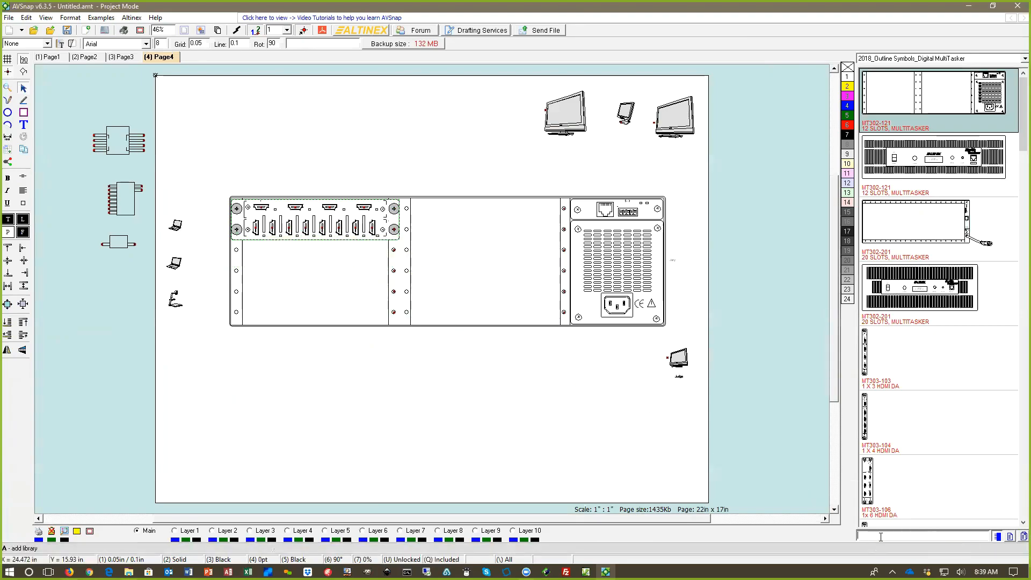
text(aud)
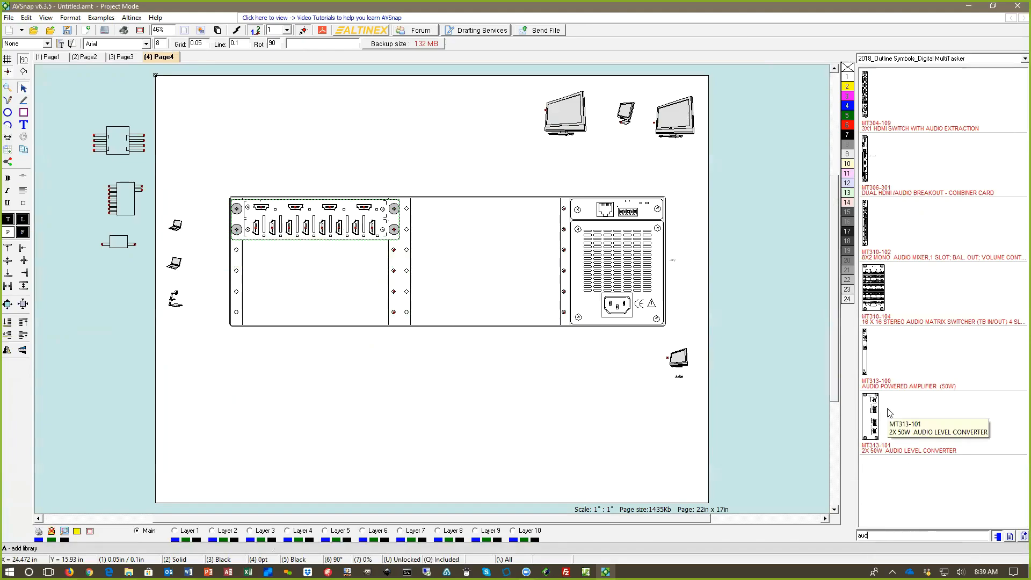
drag(876, 415, 490, 426)
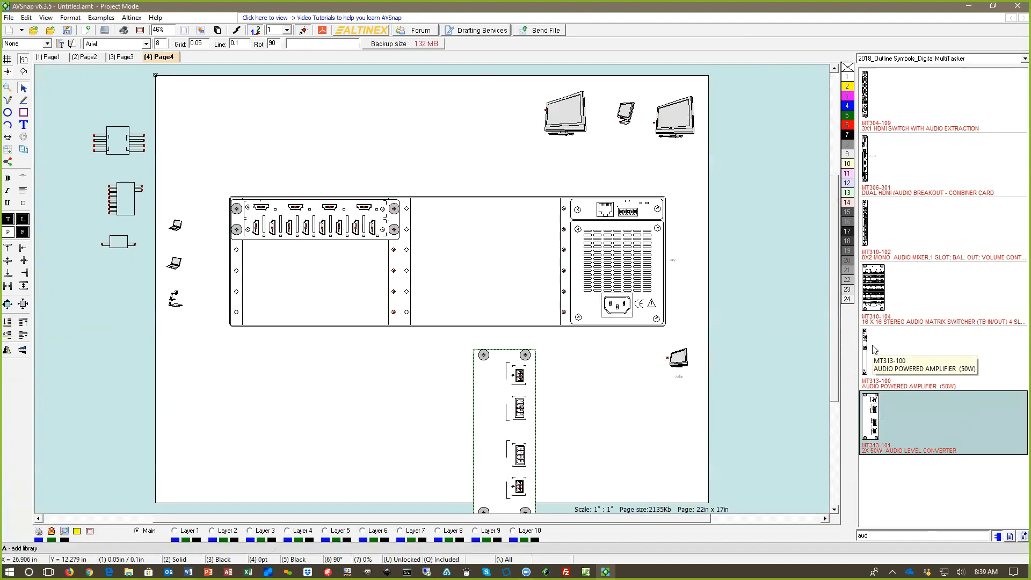
drag(892, 355, 436, 422)
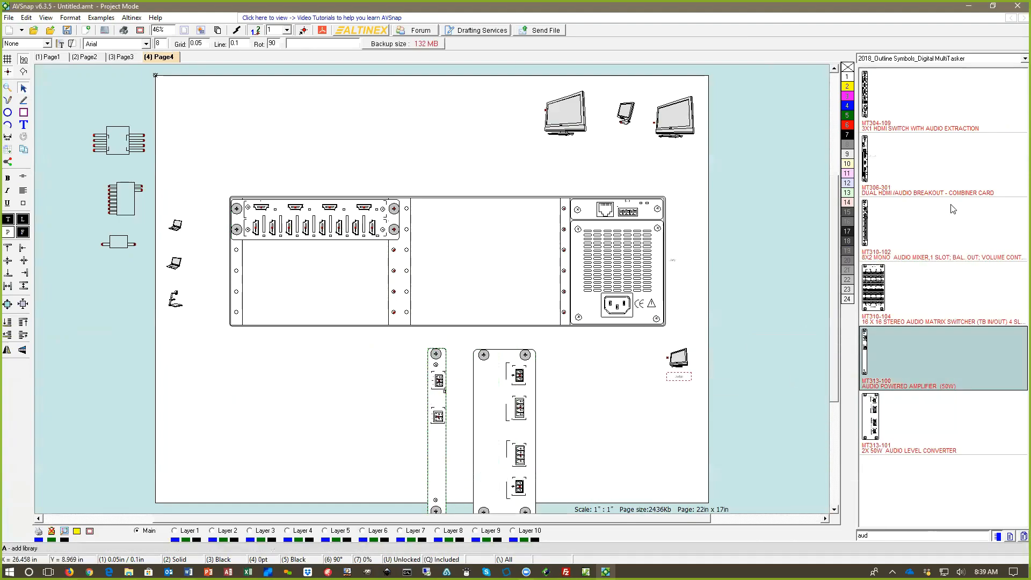
drag(953, 212, 340, 430)
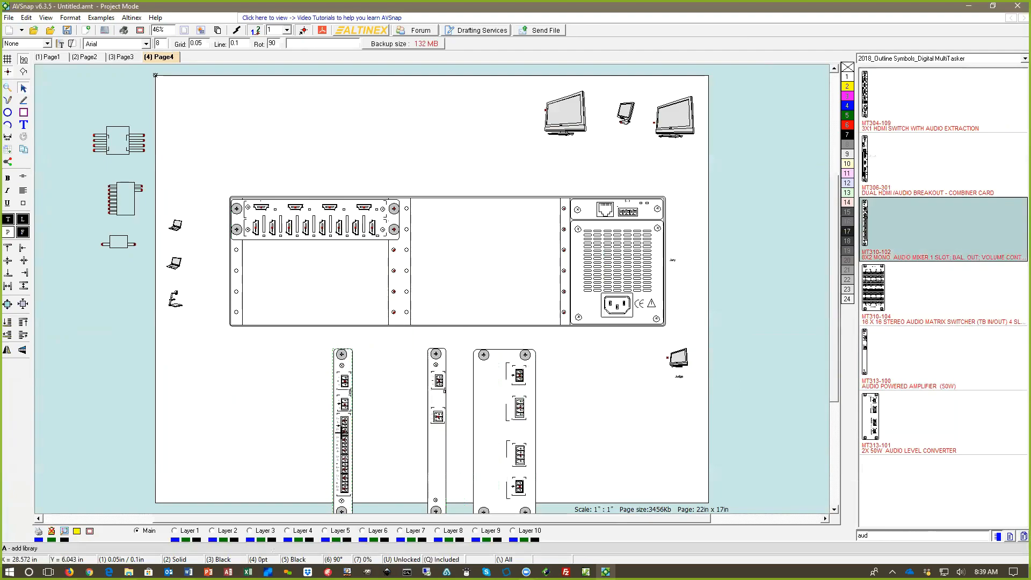
Step: Rotate the MT313-101 and MT313-100 cards to horizontal and seat them at the bottom and top of the chassis's middle bay
click(518, 407)
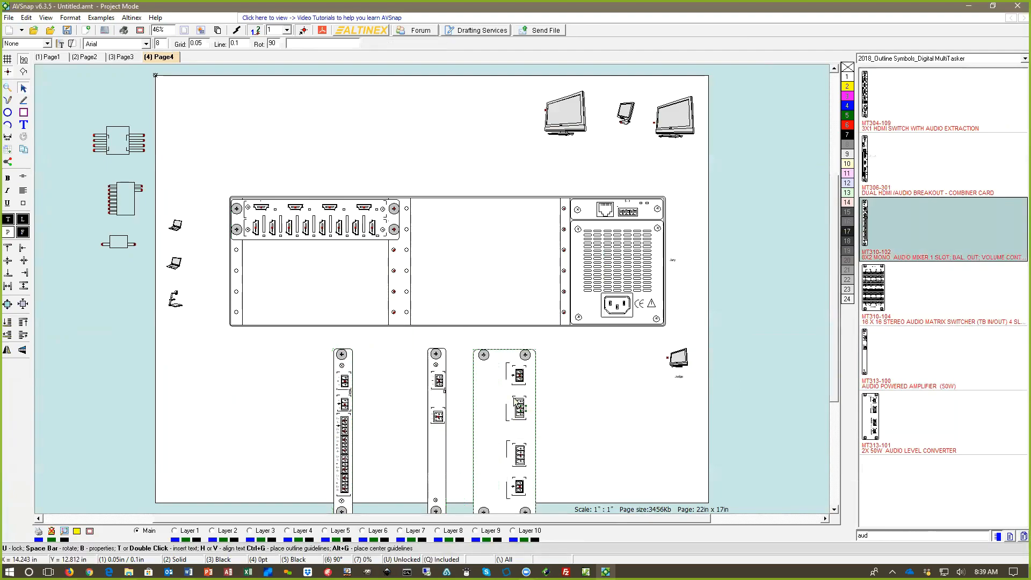
key(space)
drag(523, 425, 505, 289)
click(441, 386)
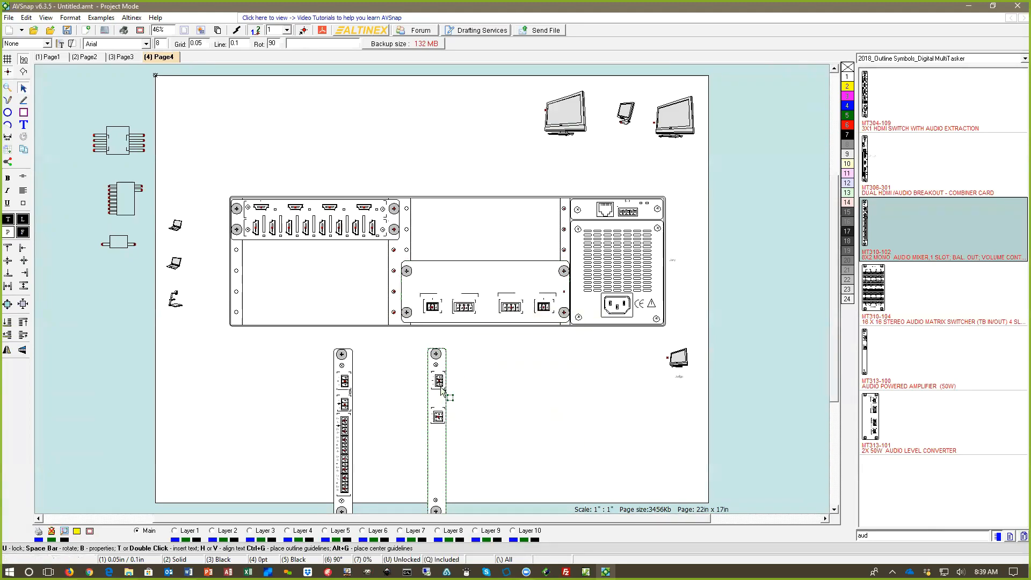
key(space)
drag(441, 387, 466, 212)
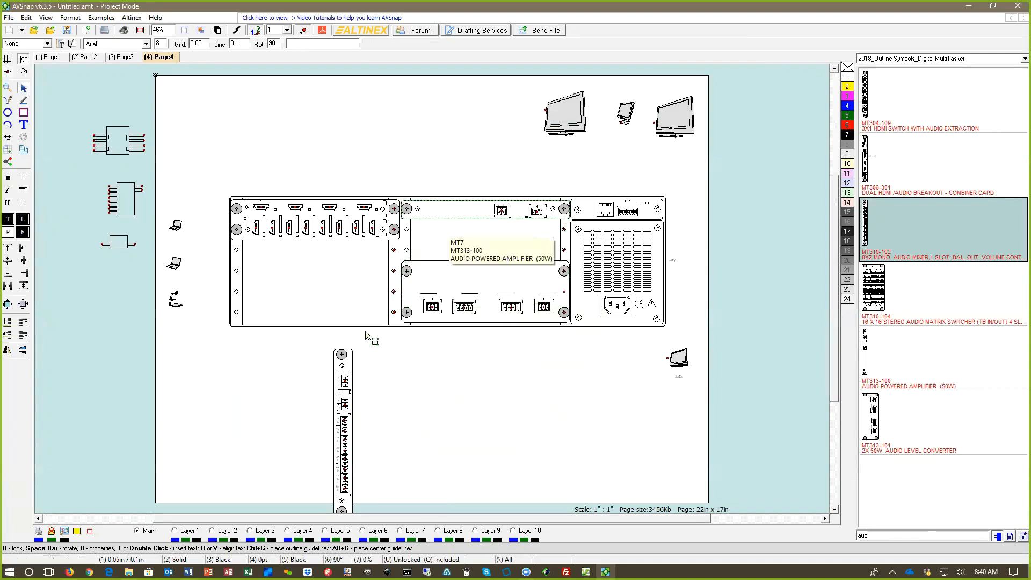
Step: Rotate the MT310-102 mixer card to horizontal and seat it in the middle bay's top slot, moving the MT313-100 card down above the MT313-101
click(346, 406)
key(space)
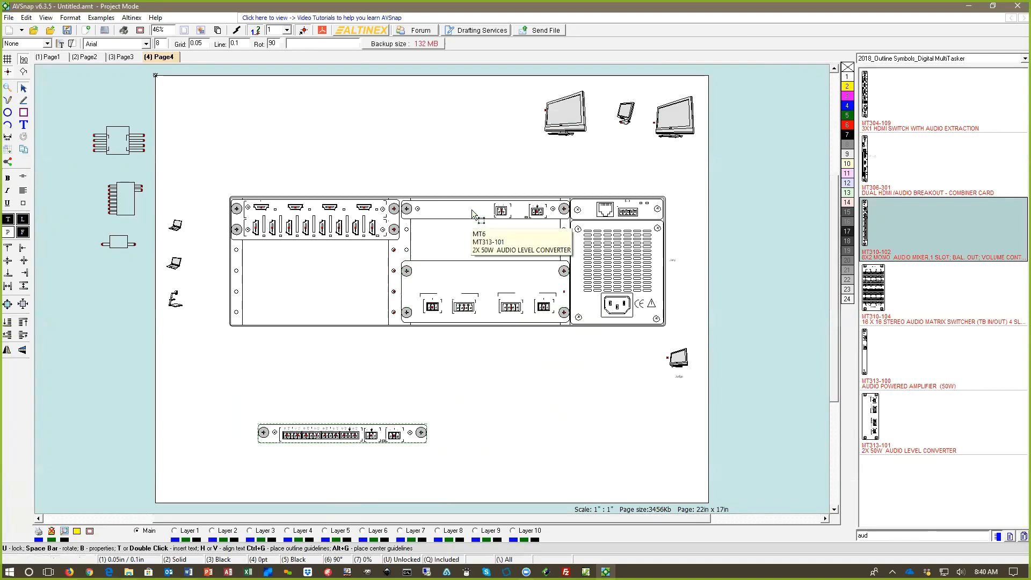
drag(466, 248, 465, 250)
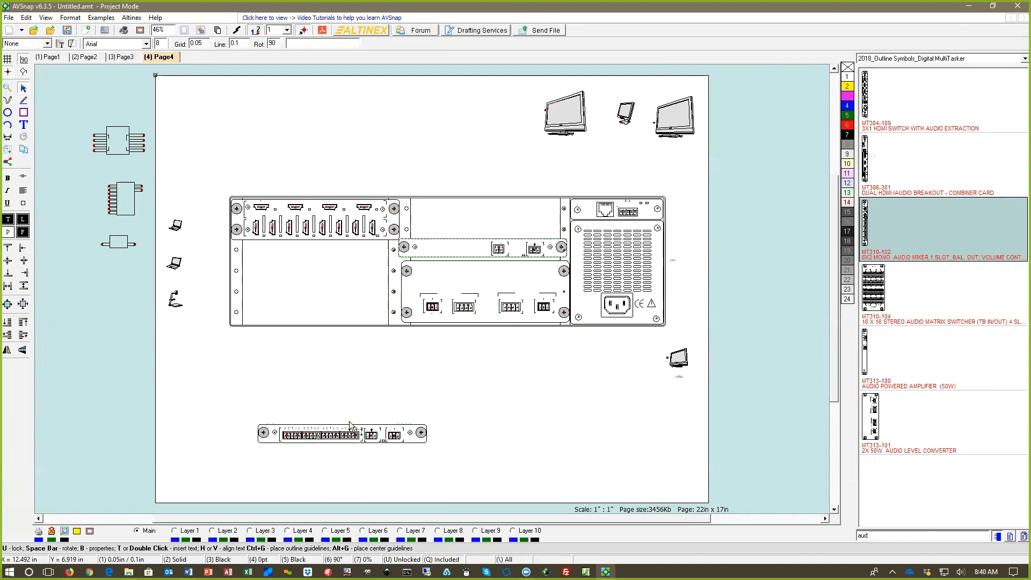
drag(366, 415, 491, 212)
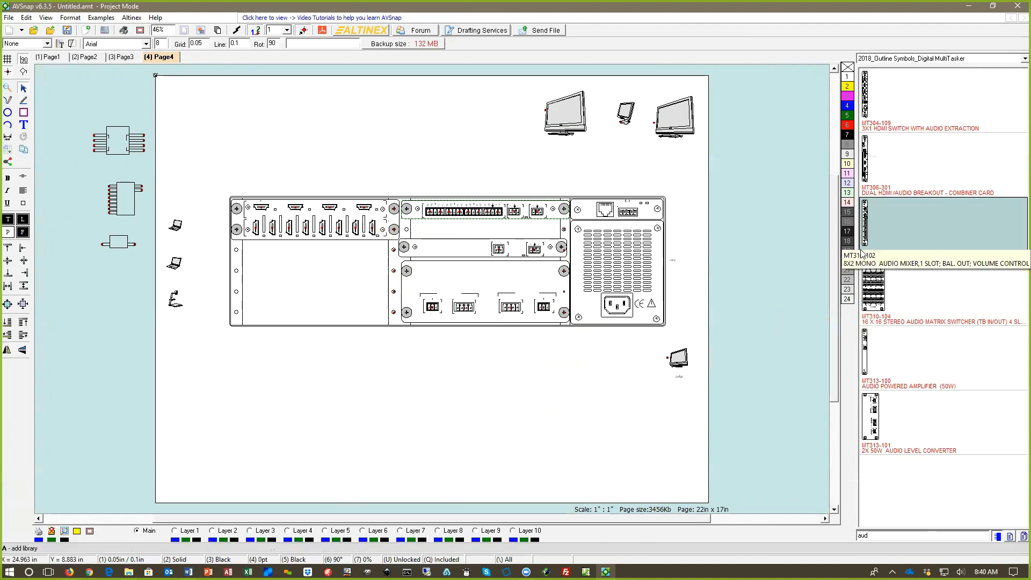
Step: Clear the library filter and fill the chassis's remaining empty slots with MT399-105 blank cards
drag(878, 535, 825, 532)
key(BackSpace)
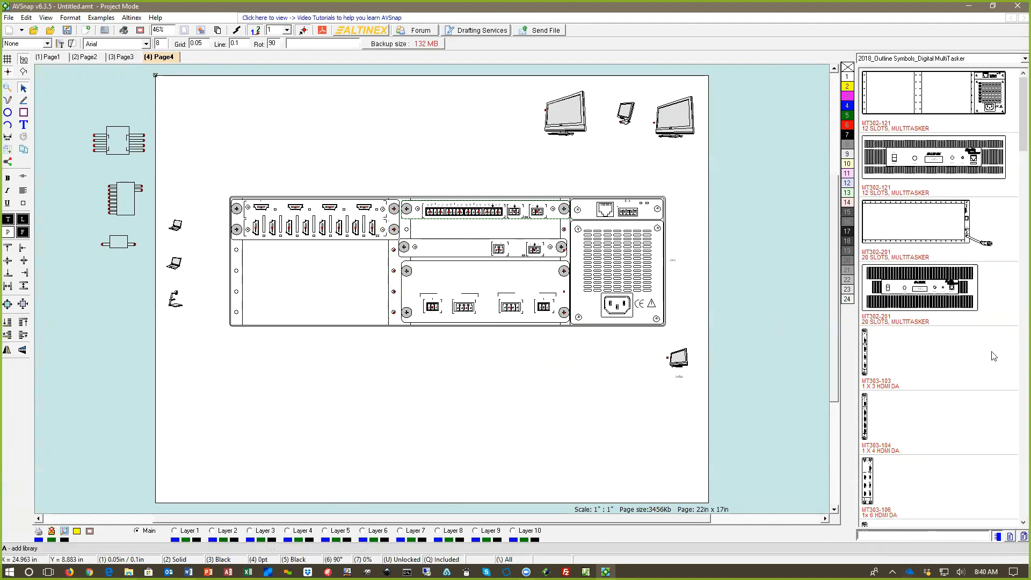
scroll(1017, 215, down, 15)
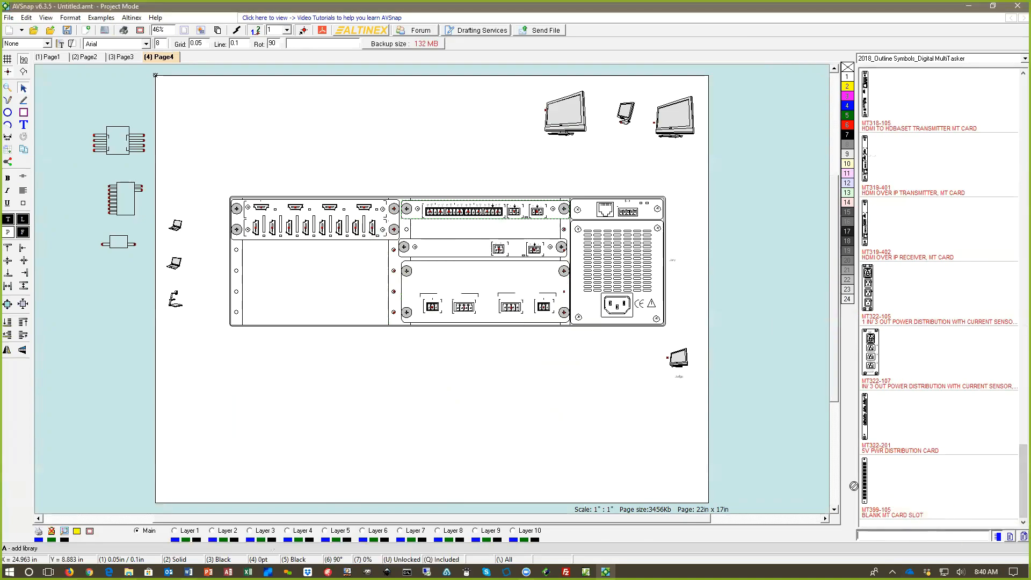
drag(853, 486, 324, 258)
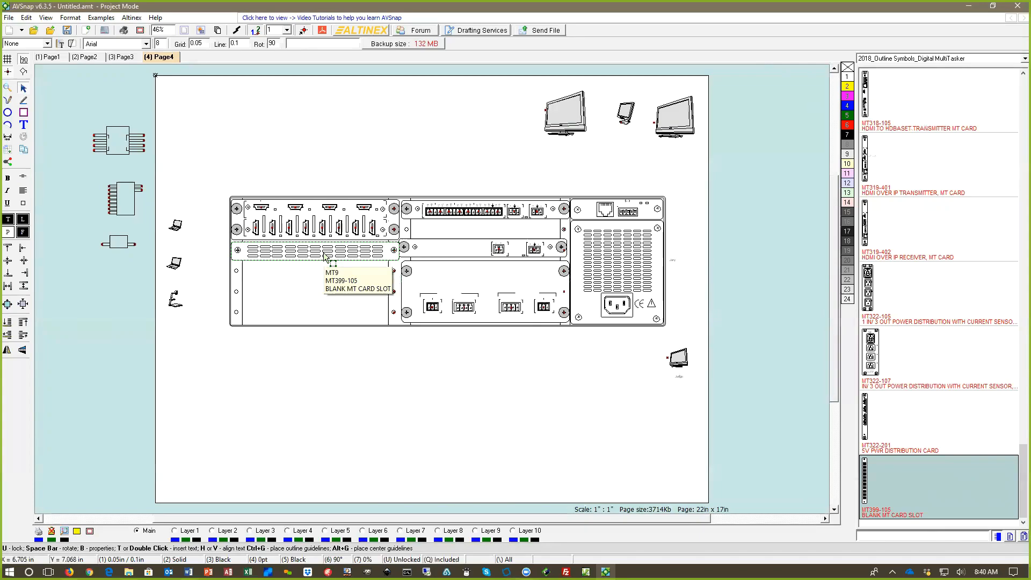
drag(325, 257, 492, 251)
click(371, 351)
click(485, 356)
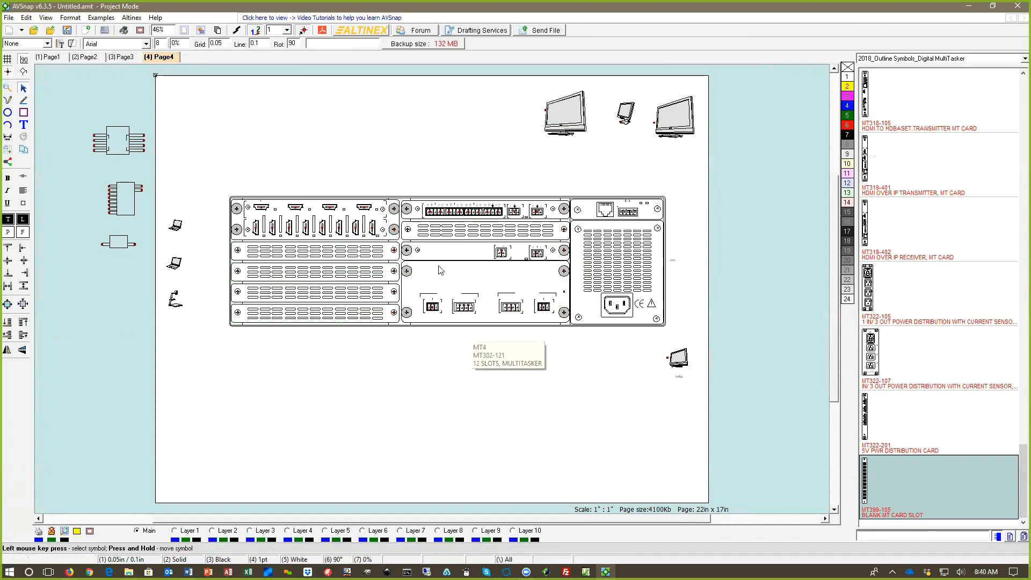
Step: Delete the three leftover diagram symbols in the margin beside the page
scroll(387, 160, up, 1)
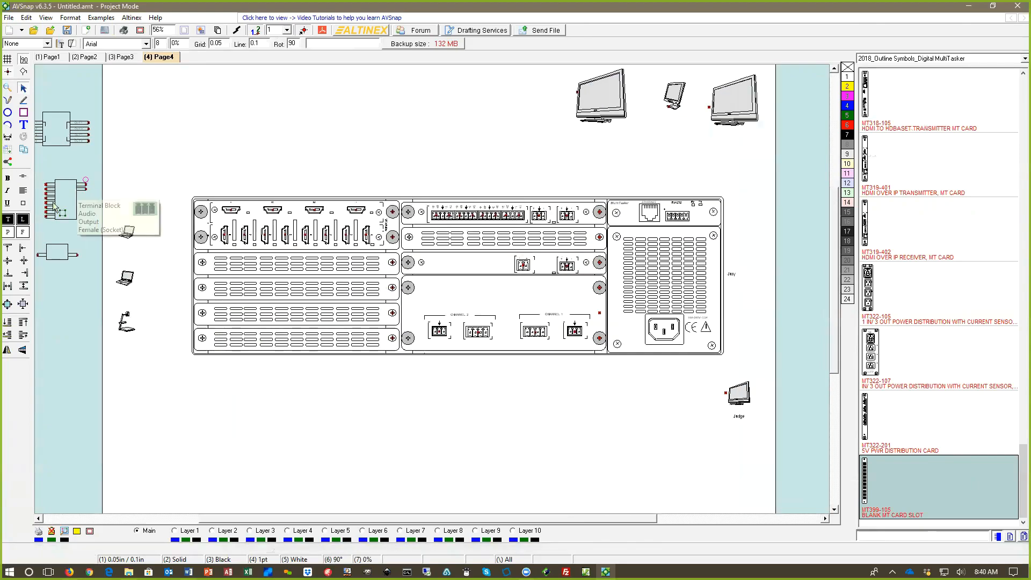
drag(72, 77, 43, 305)
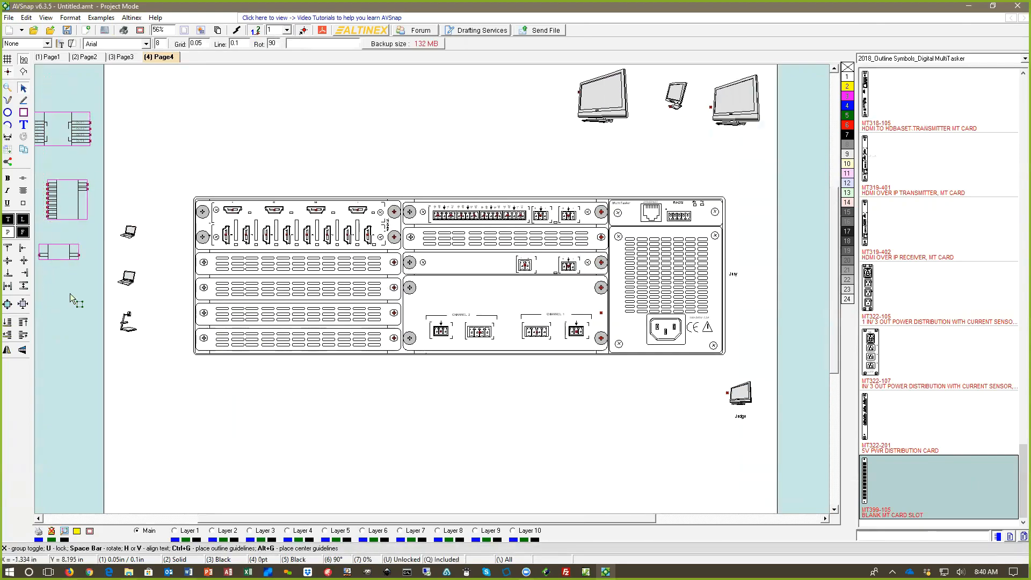
key(Delete)
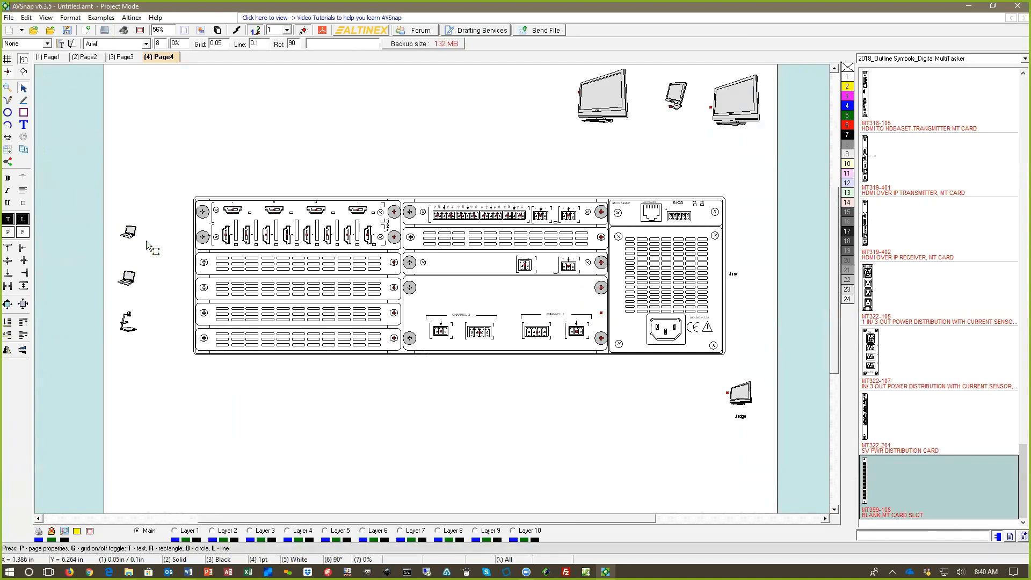
Step: Draw cables from the two laptops and the document camera to the first three HDMI inputs of the matrix card
key(l)
drag(137, 232, 225, 235)
drag(137, 280, 246, 234)
drag(136, 325, 263, 238)
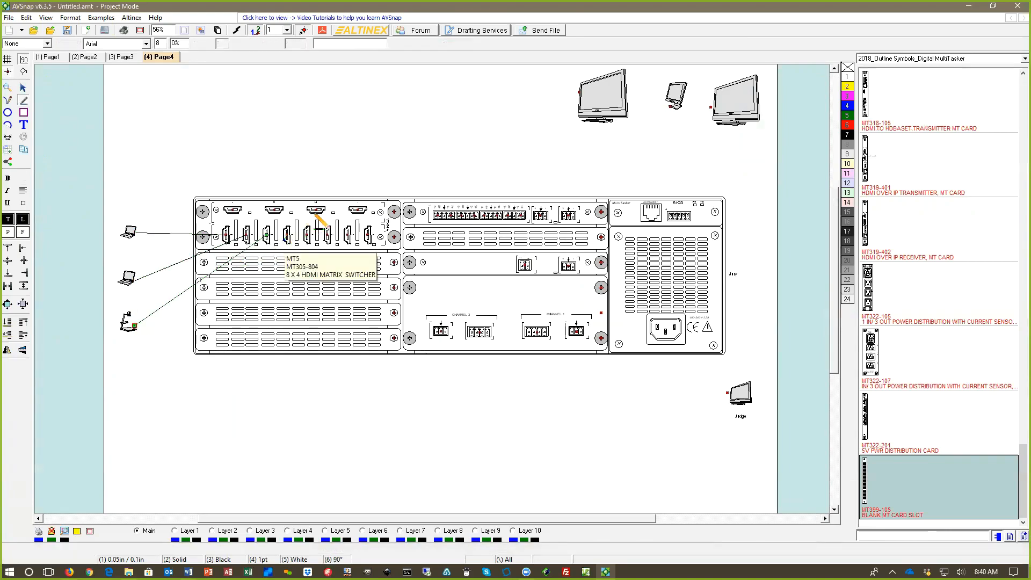
click(303, 172)
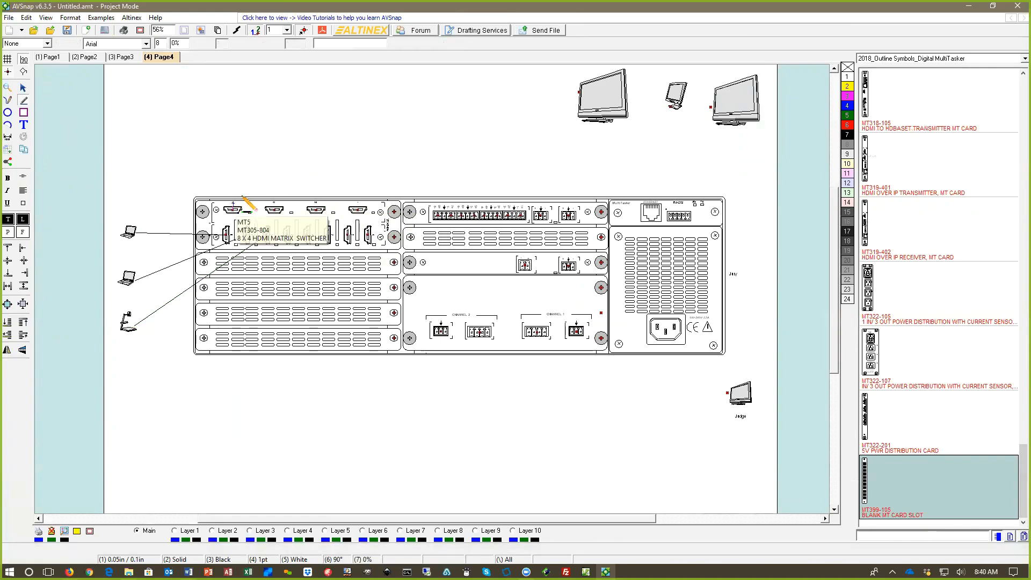
Step: Draw cables from the first three HDMI outputs of the matrix card to the first TV, the small monitor and the second TV
drag(233, 205, 579, 93)
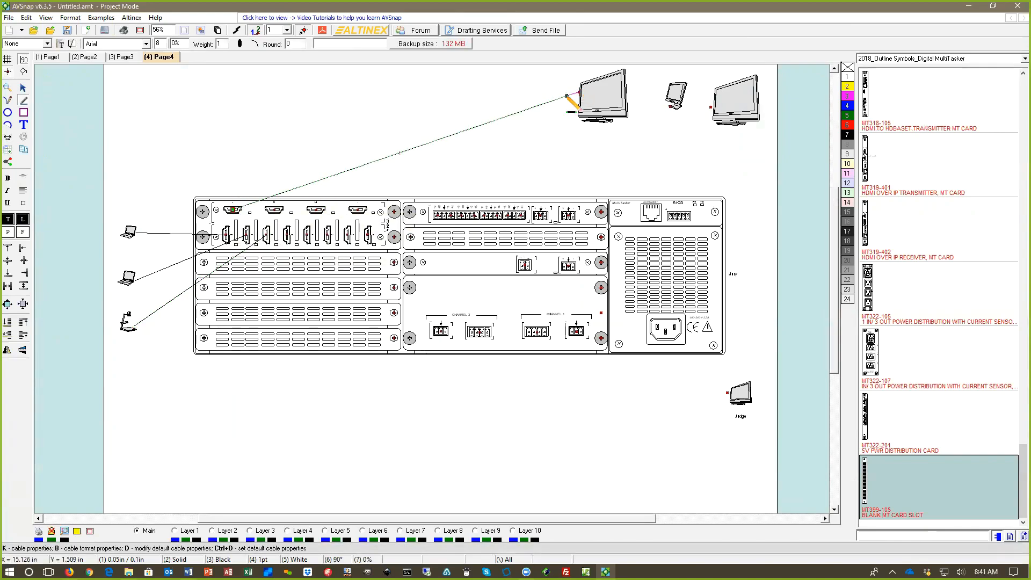
click(374, 160)
drag(283, 206, 688, 112)
click(688, 111)
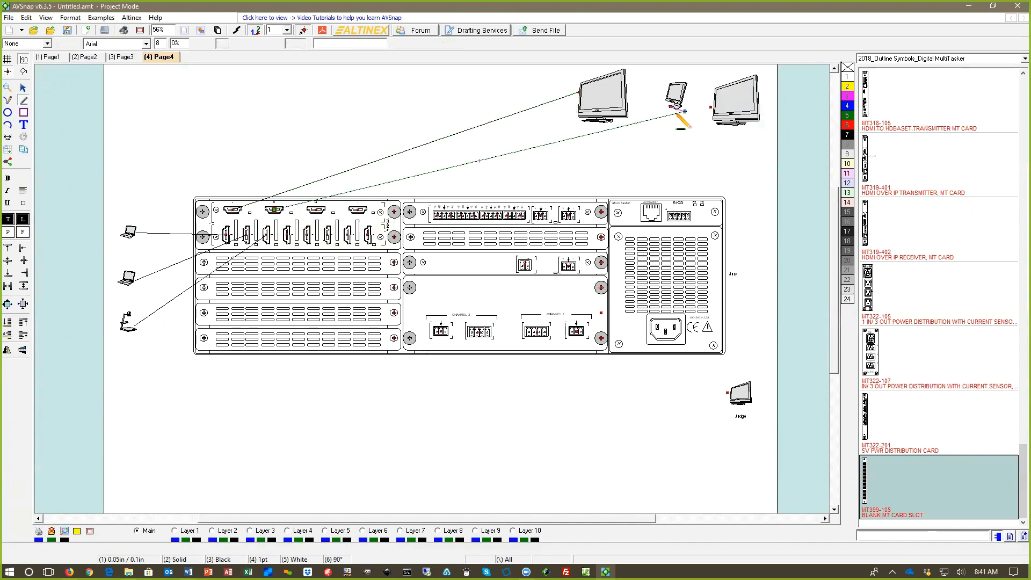
drag(325, 209, 711, 109)
click(699, 159)
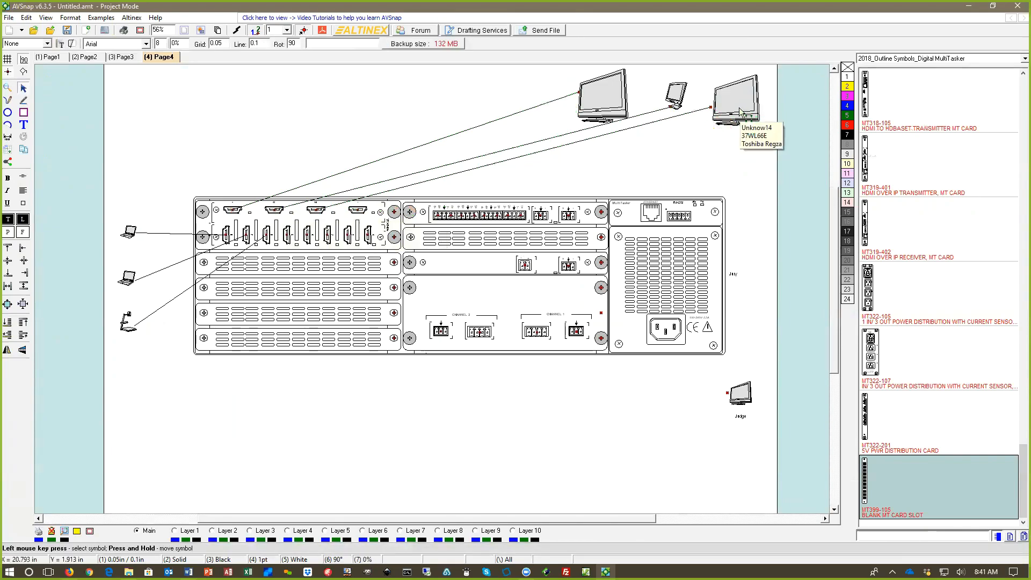
Step: Move the two TVs and the small monitor to sit in a row above the HDMI matrix card
drag(595, 103, 226, 114)
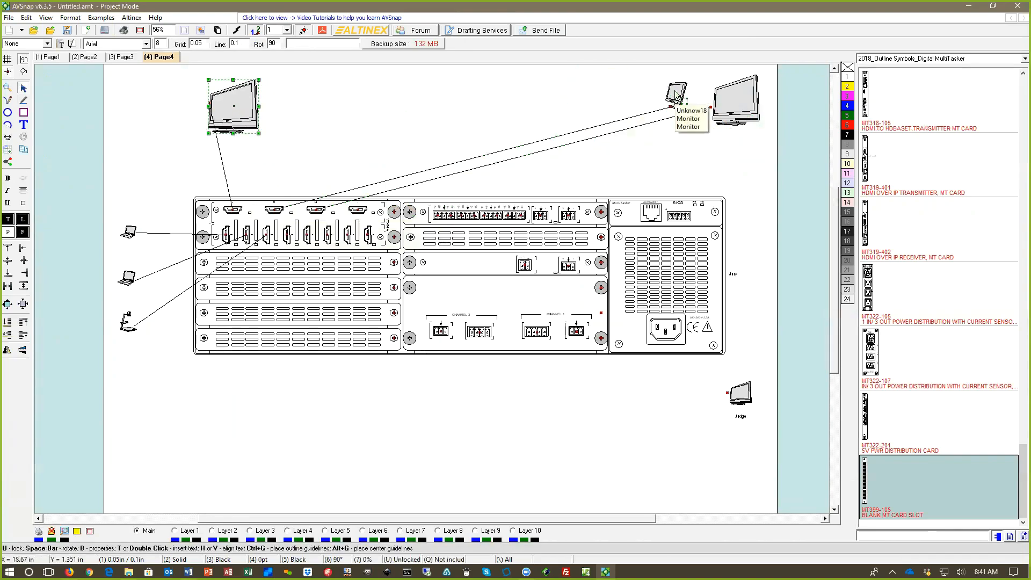
drag(677, 94, 345, 109)
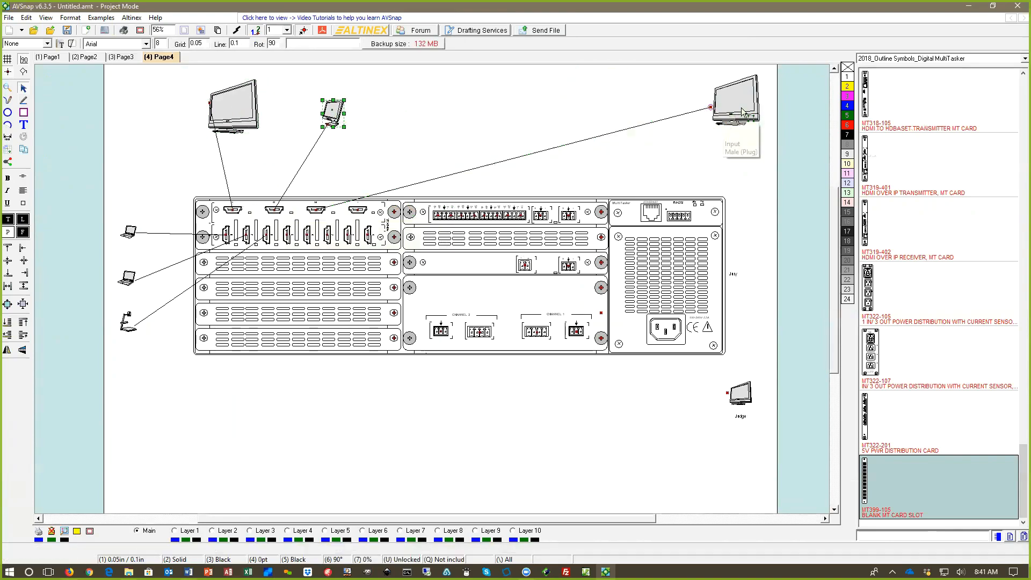
drag(751, 110, 455, 116)
Step: Put the Judge display on the second HDMI output's cable, then move the replaced monitor above the power supply and cable it to the network port
click(743, 396)
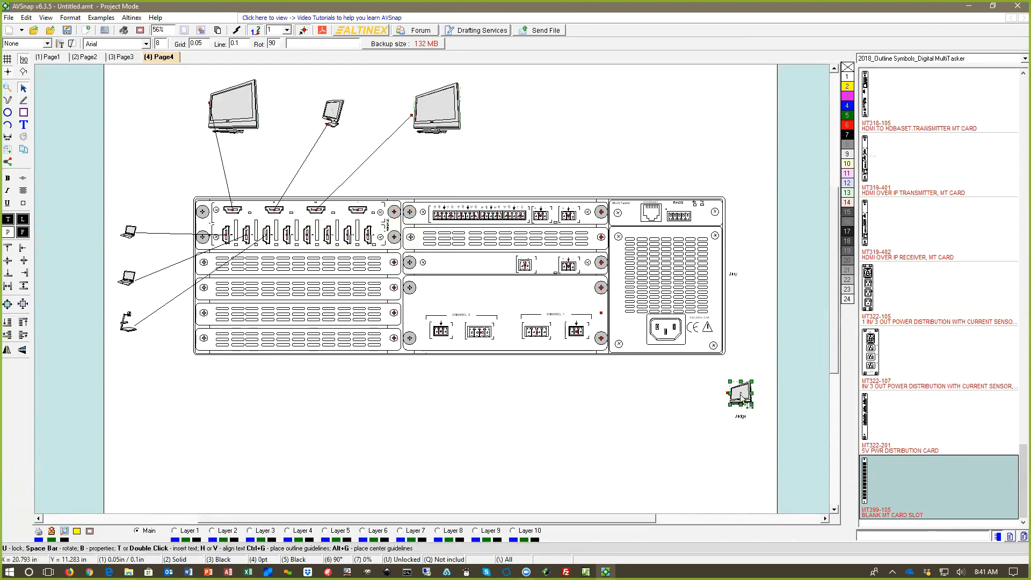
drag(743, 396, 351, 90)
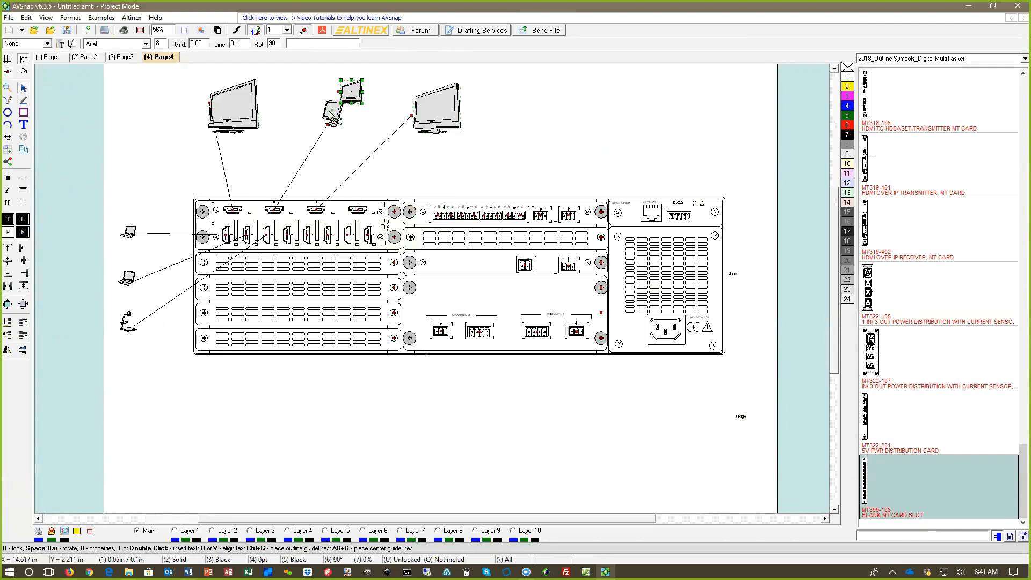
drag(327, 125, 702, 128)
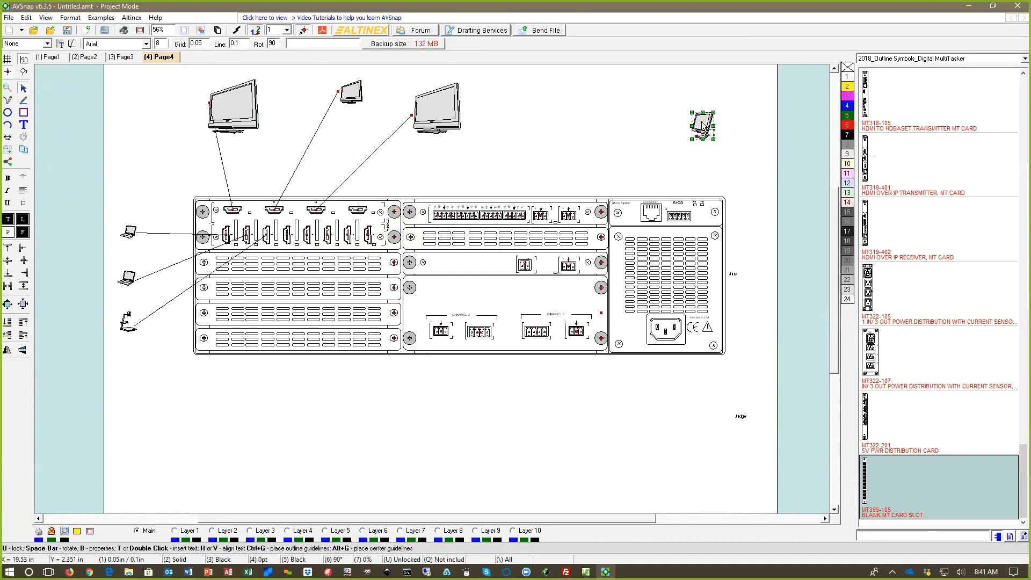
drag(650, 213, 697, 138)
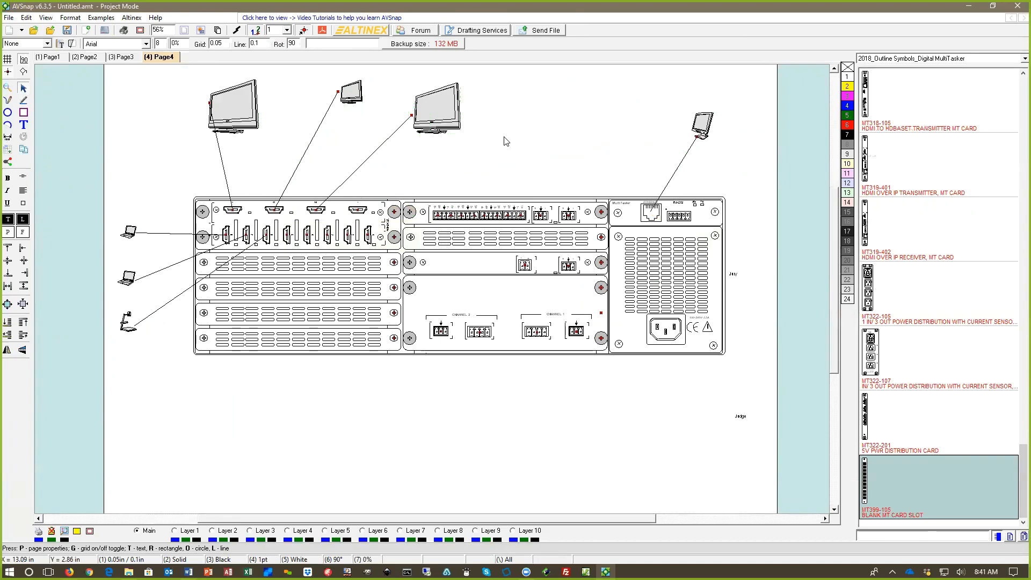
Step: Draw a cable from the MT310-102 mixer card's terminal block beside its input row to the MT313-100 amplifier card's input
scroll(554, 223, up, 2)
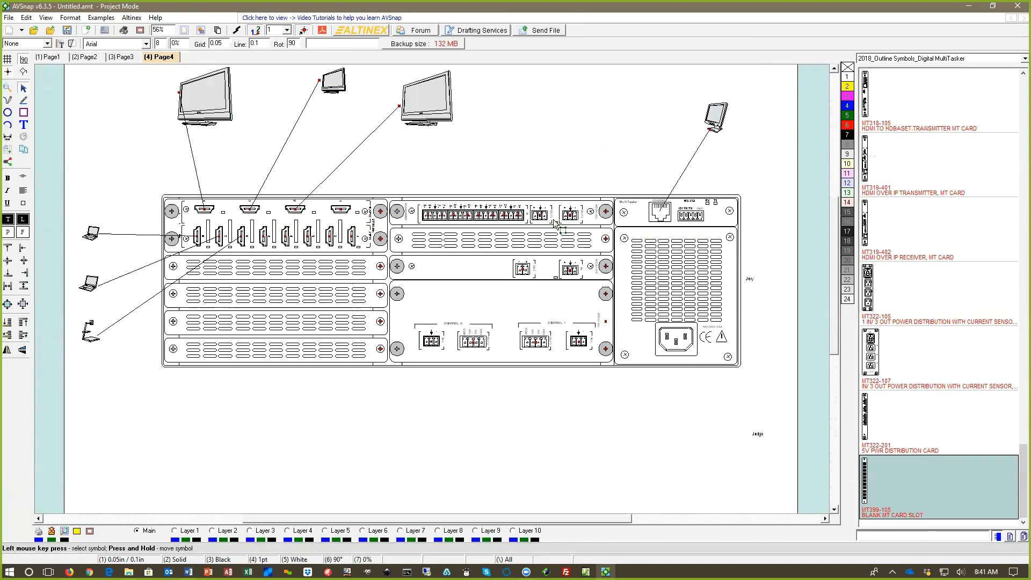
scroll(555, 223, up, 1)
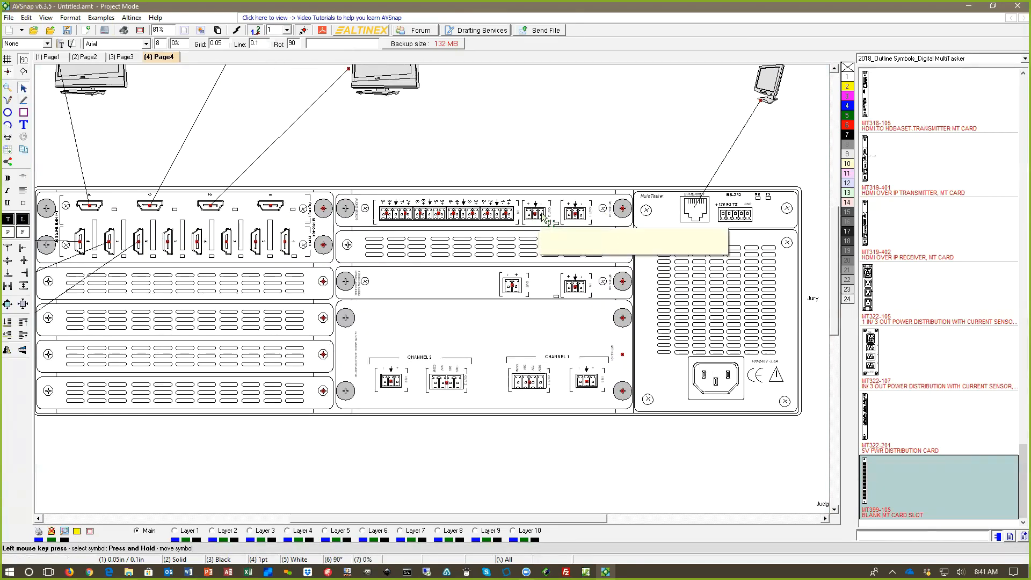
drag(535, 214, 534, 236)
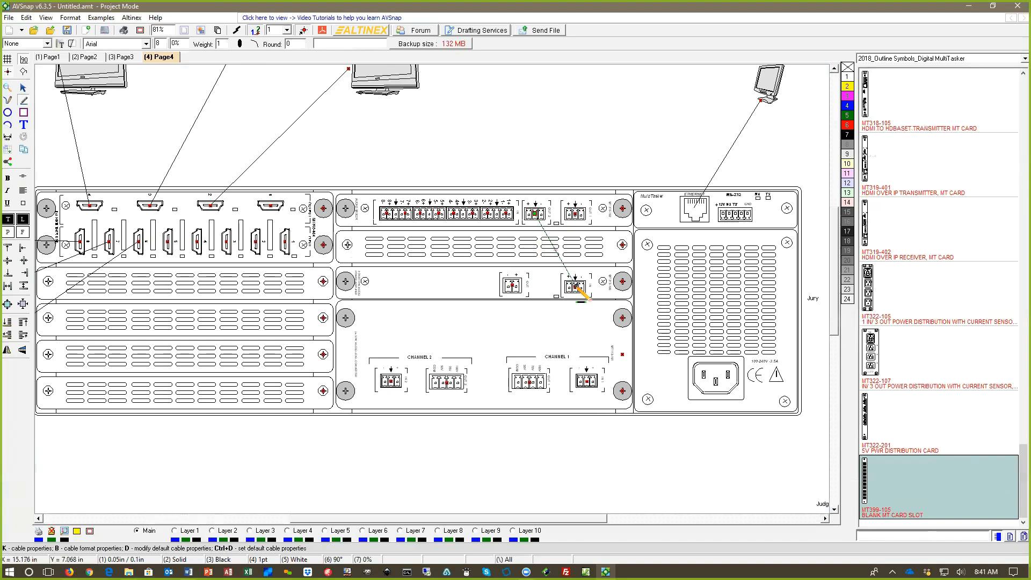
click(575, 288)
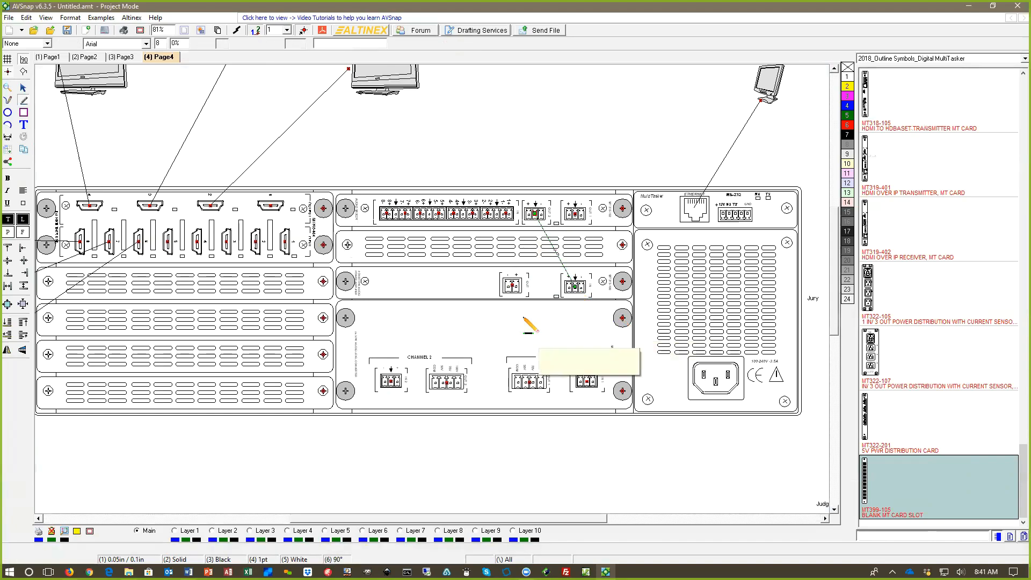
Step: Draw cables from the MT313-100 amplifier card's output to the Channel 1 and Channel 2 inputs of the card below it
click(512, 285)
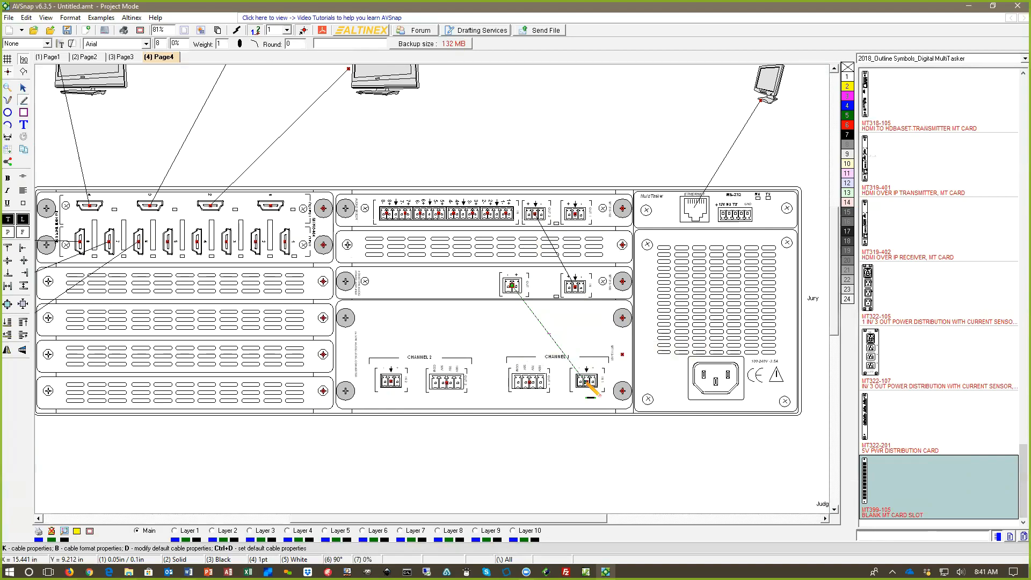
click(586, 381)
click(512, 285)
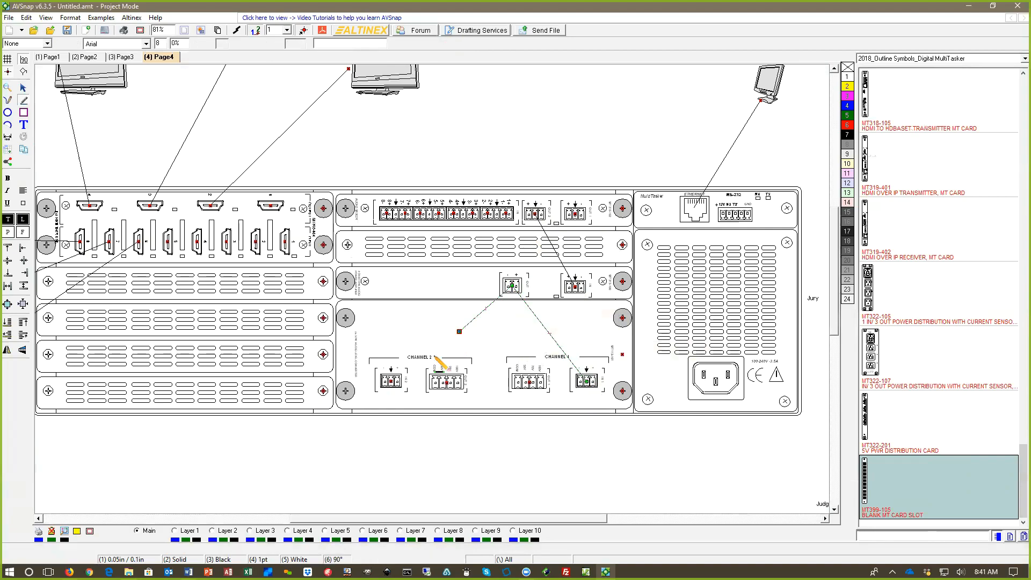
click(396, 383)
click(534, 161)
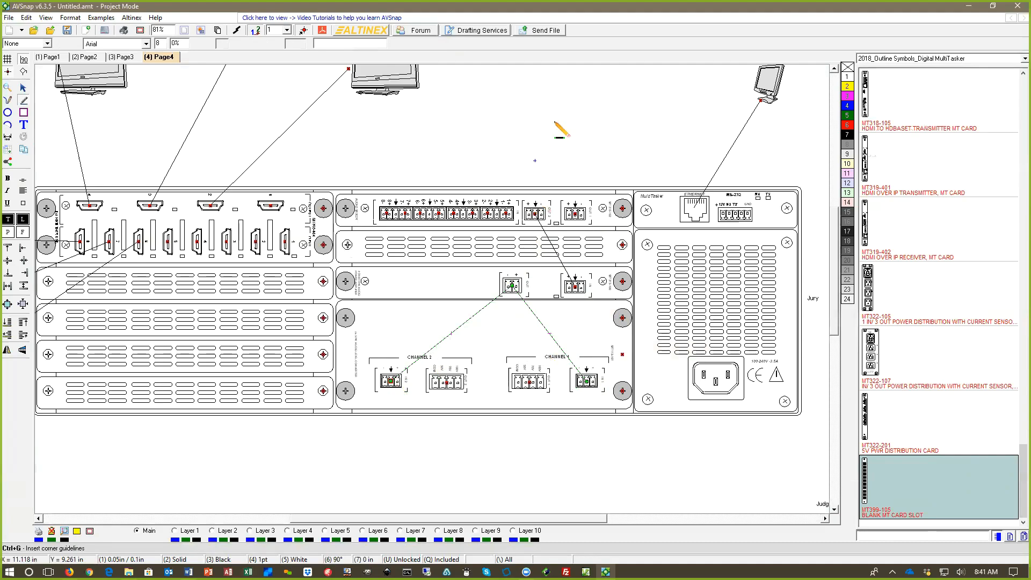
key(Escape)
click(608, 156)
scroll(579, 146, down, 1)
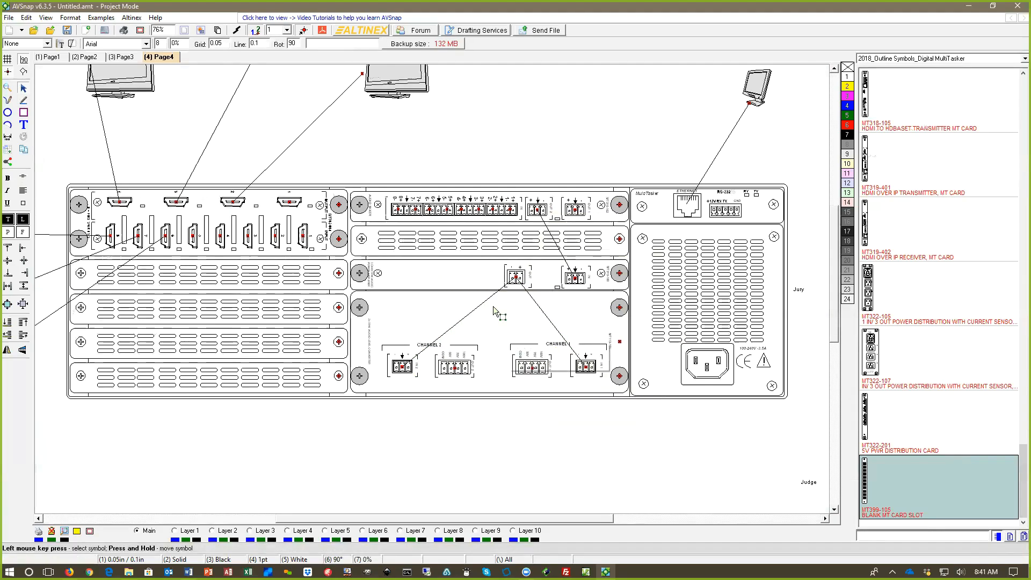
click(511, 286)
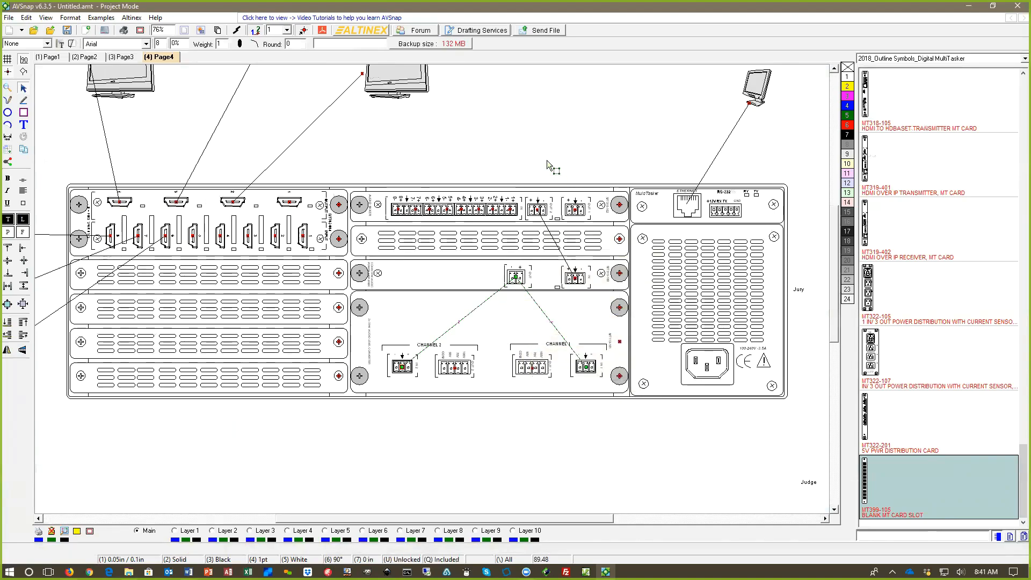
Step: Move the whole diagram, with its labels and cables, straight down to sit nearer the middle of the page
scroll(539, 162, down, 3)
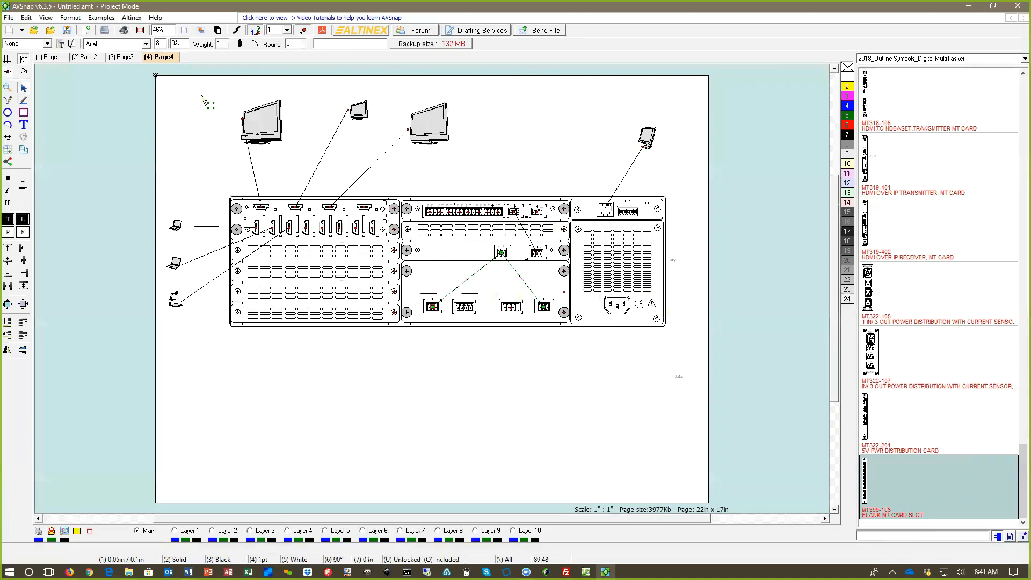
mouse_move(124, 77)
mouse_down()
mouse_move(322, 137)
mouse_move(687, 408)
mouse_up()
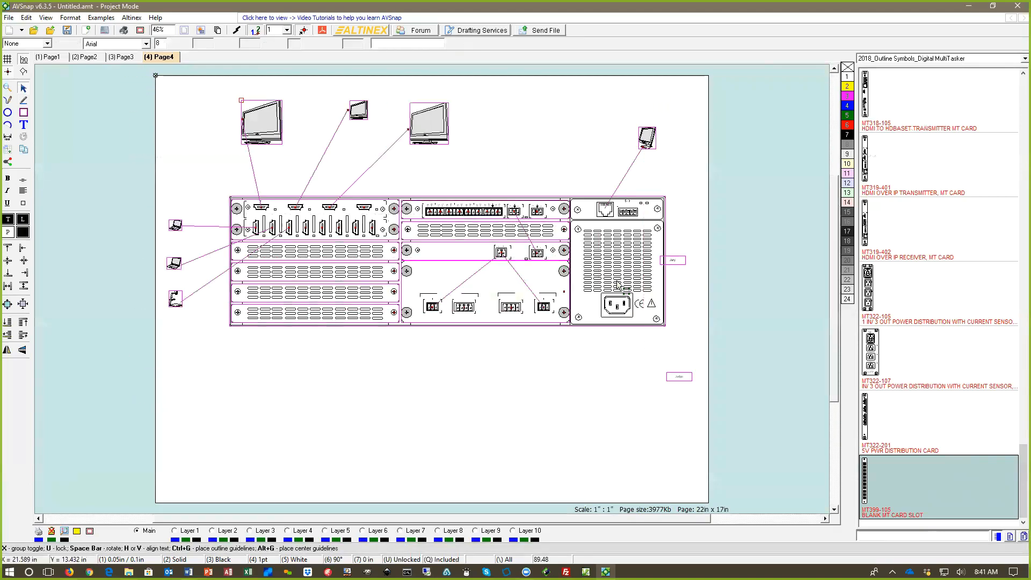
drag(604, 252, 603, 307)
click(535, 132)
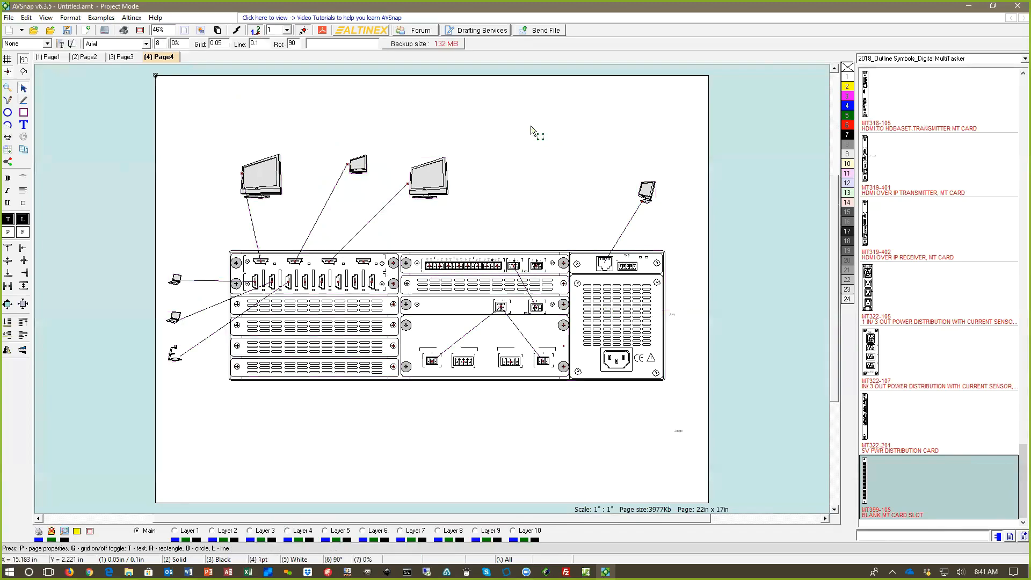
Step: Add one blank page that duplicates the page format
right_click(505, 110)
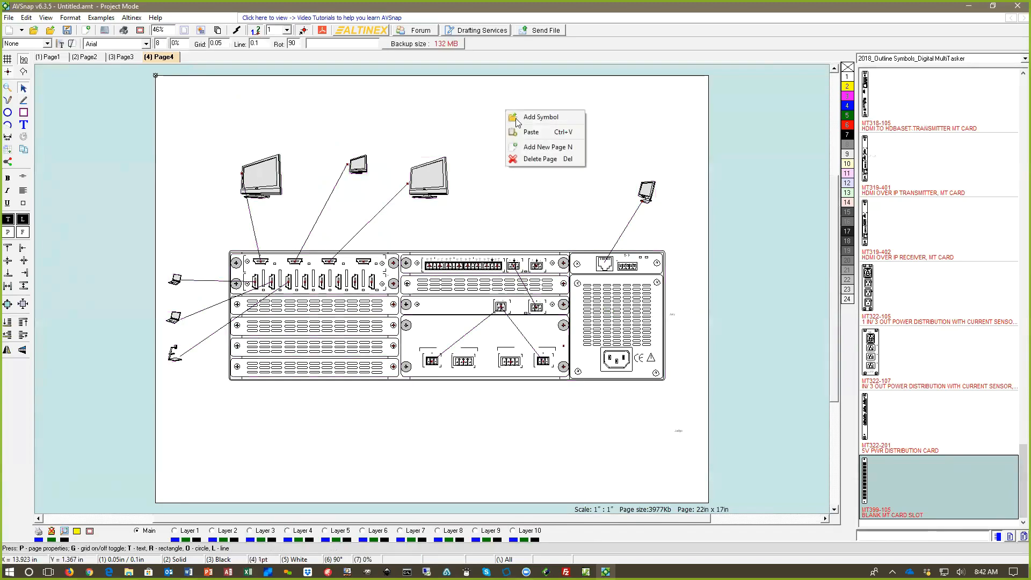
click(550, 146)
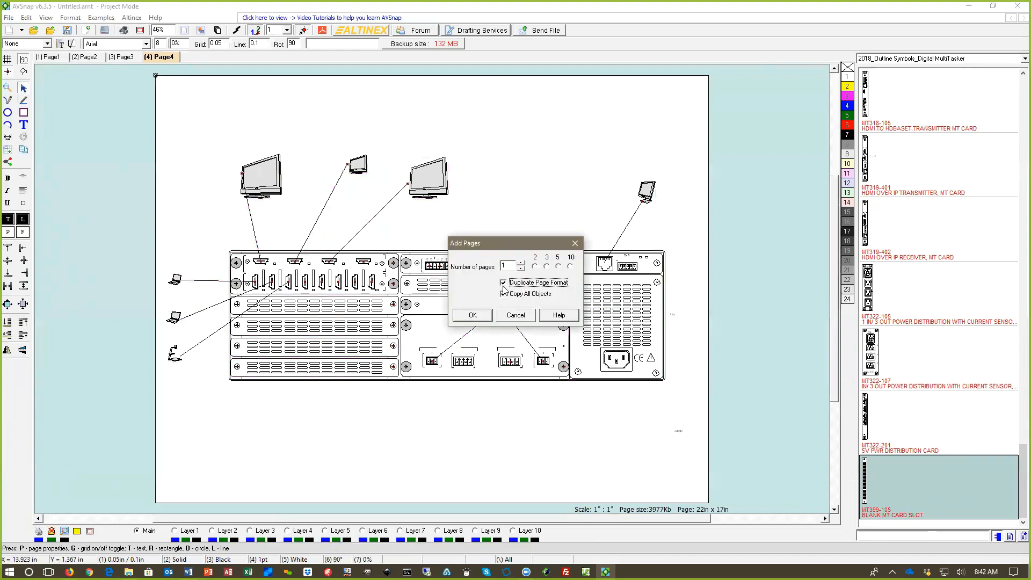
key(Return)
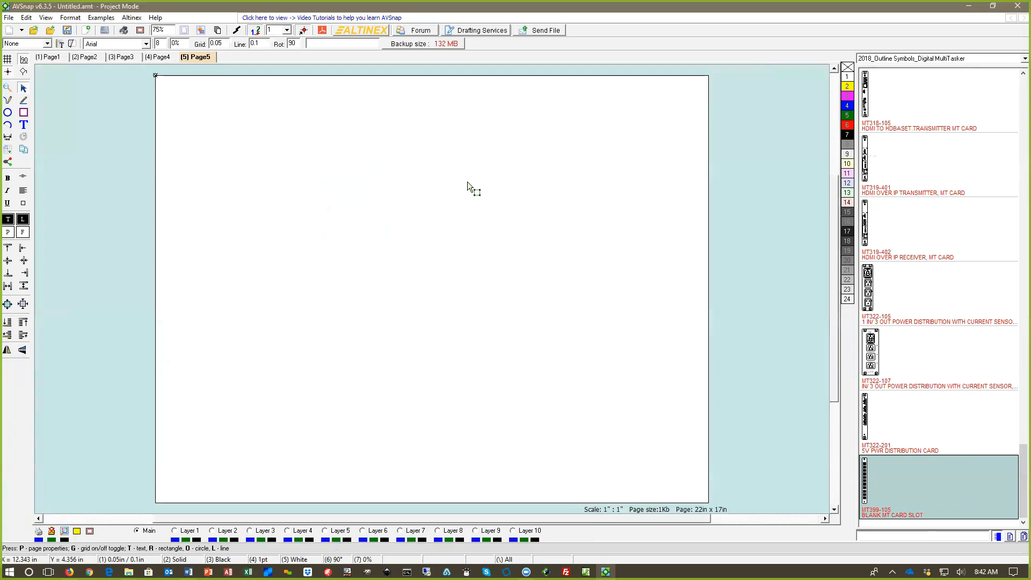
Step: Set the new page's size to 640 px x 480 px
key(p)
click(436, 198)
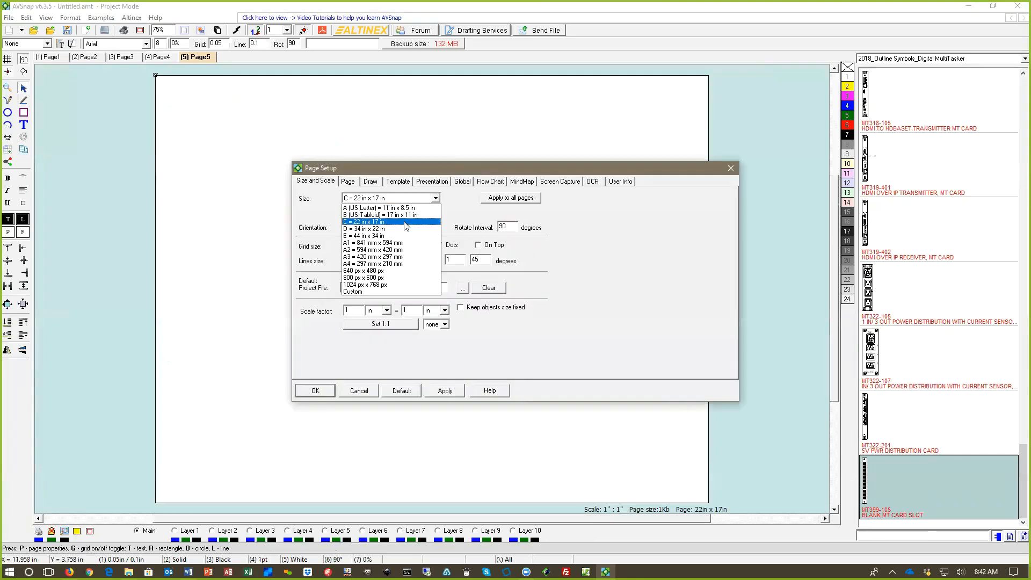
click(388, 273)
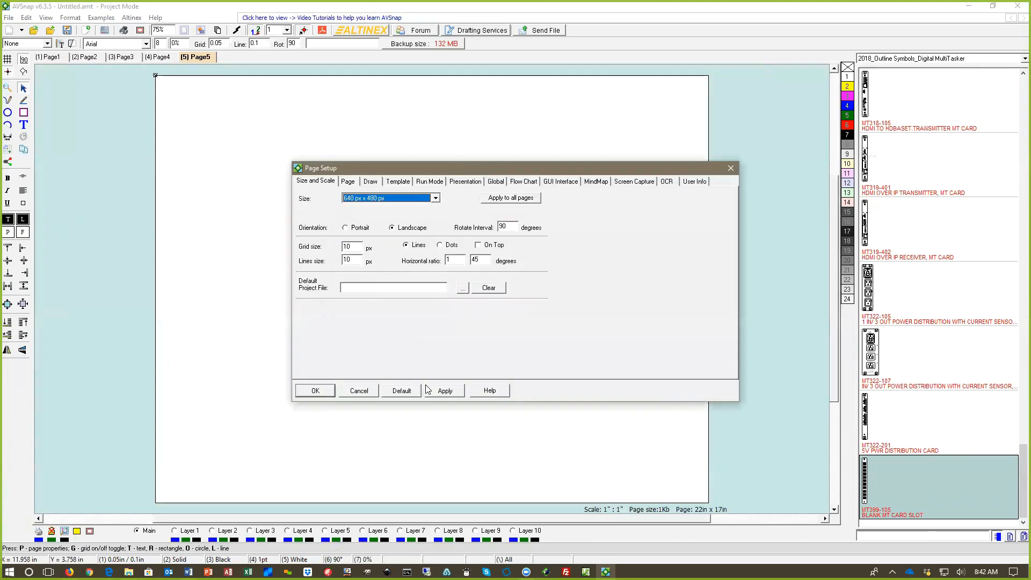
key(Return)
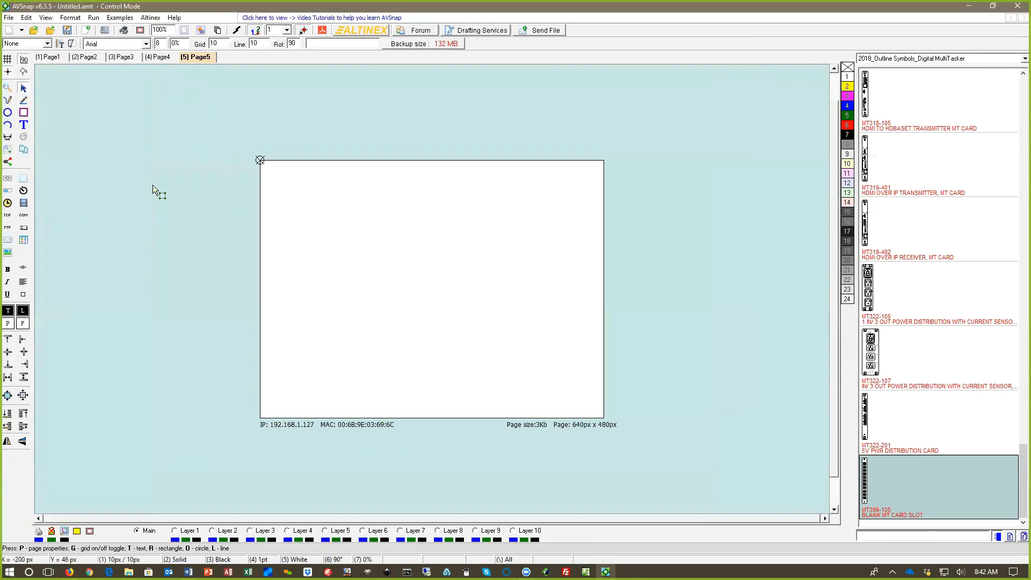
Step: Place a button about 101 by 58 px near the page's upper-left corner and label it INPUT 1
click(24, 177)
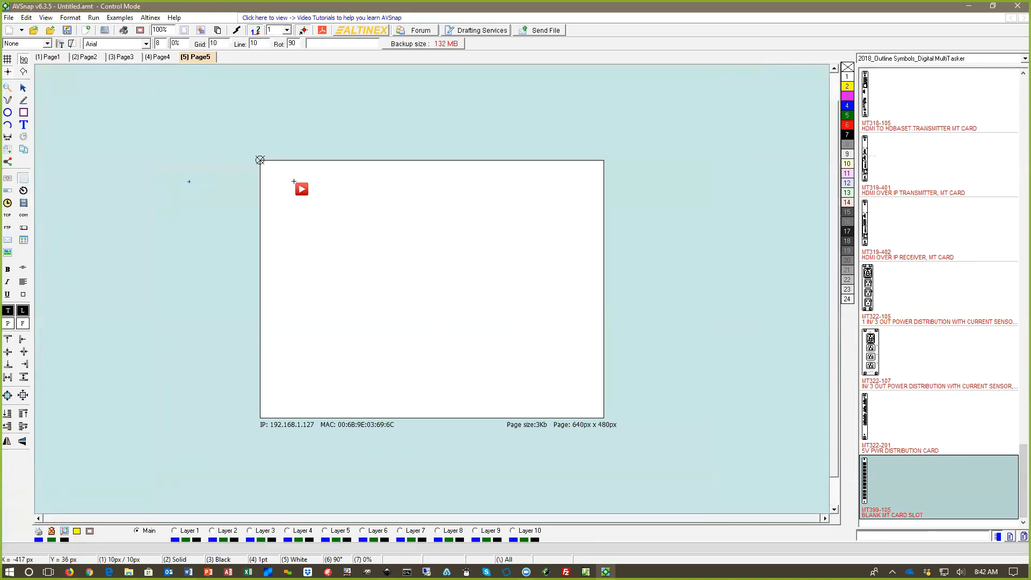
click(295, 178)
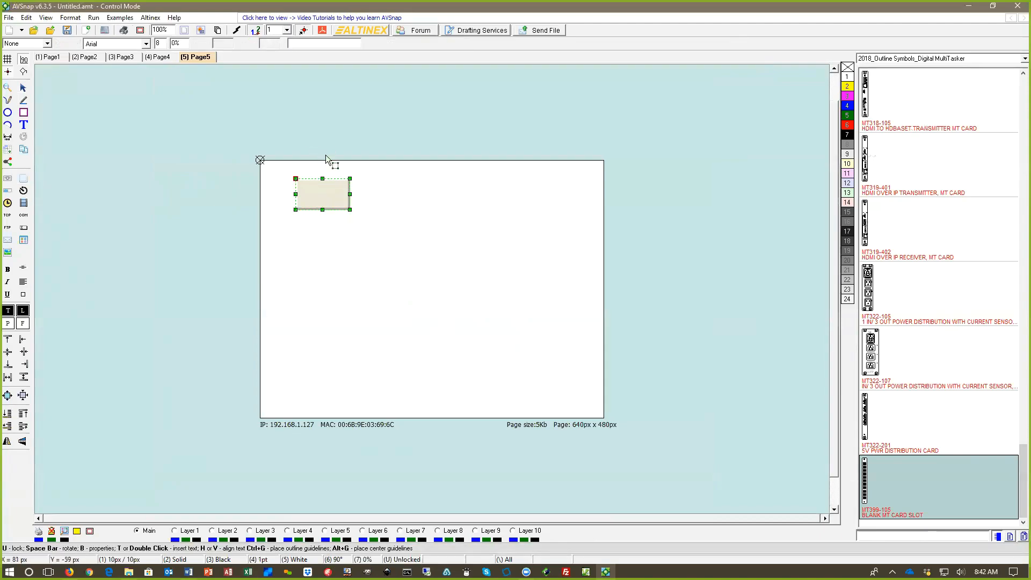
double_click(329, 200)
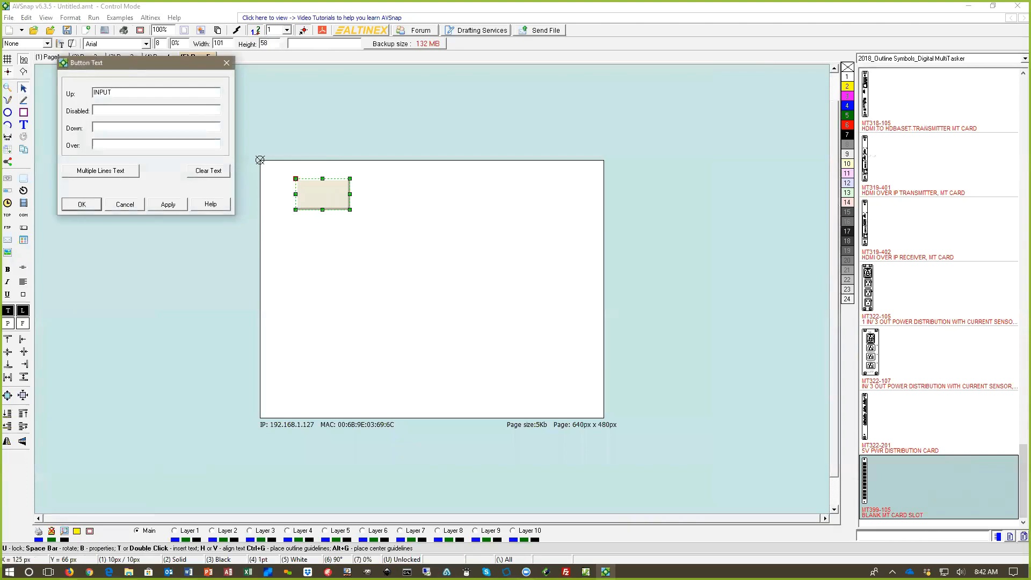
key(Return)
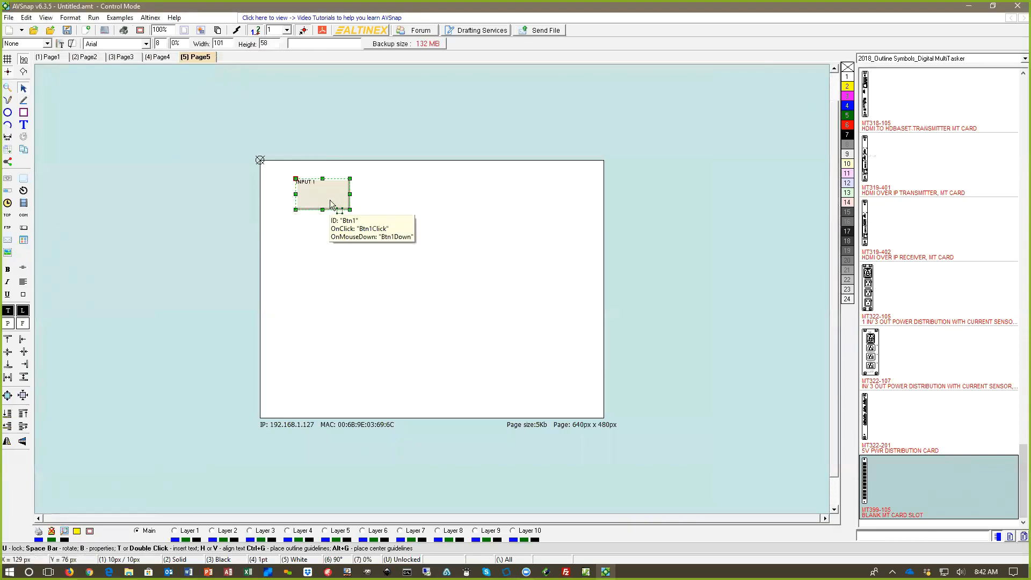
Step: Centre the INPUT 1 label horizontally and vertically in its button, enlarge it to size 13 and make it bold
key(h)
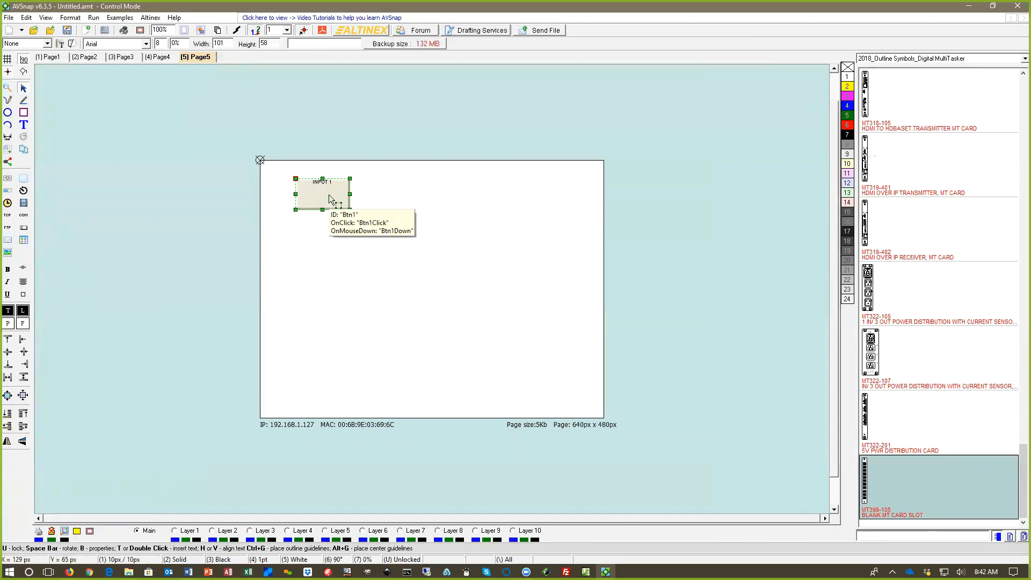
key(v)
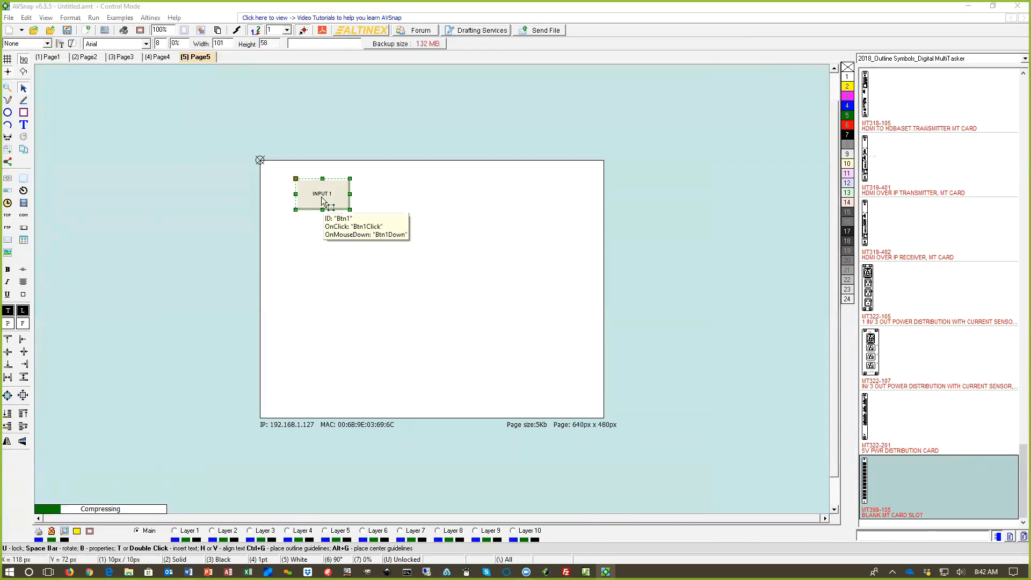
scroll(164, 42, up, 5)
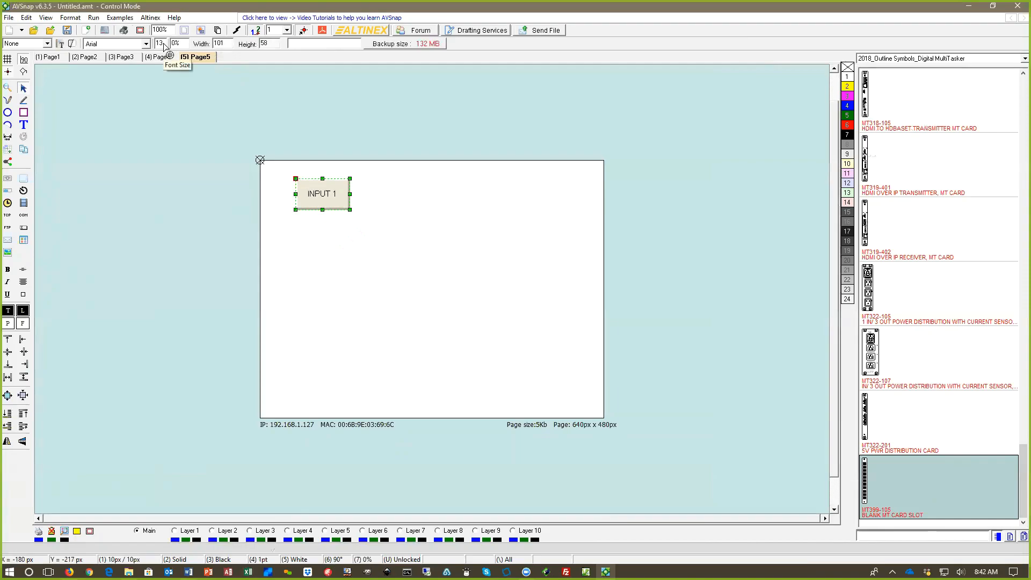
click(9, 269)
click(129, 203)
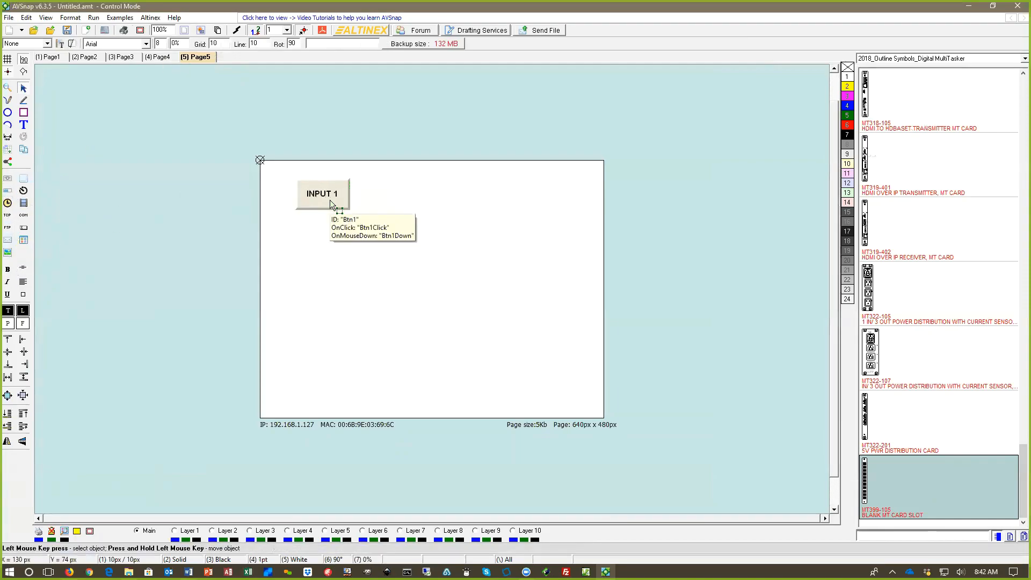
Step: Enable the fill on the INPUT 1 button with its default gradient and rounded corners
click(329, 200)
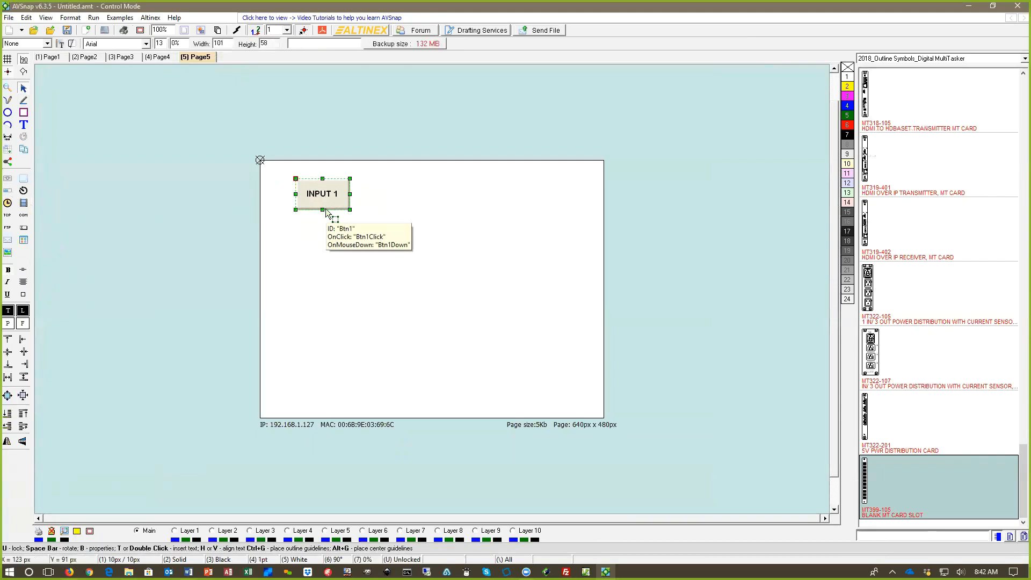
key(b)
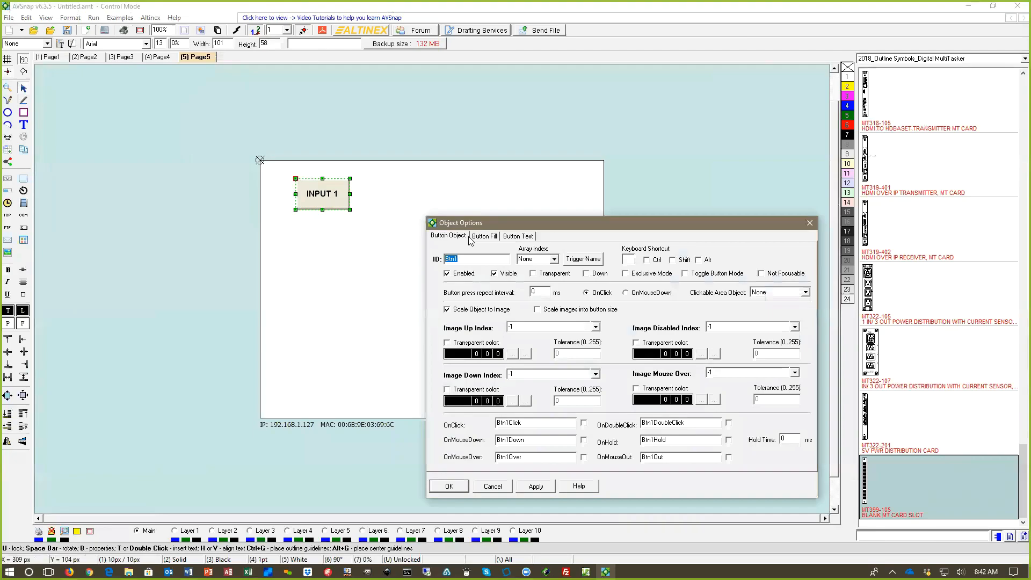
click(483, 236)
click(436, 252)
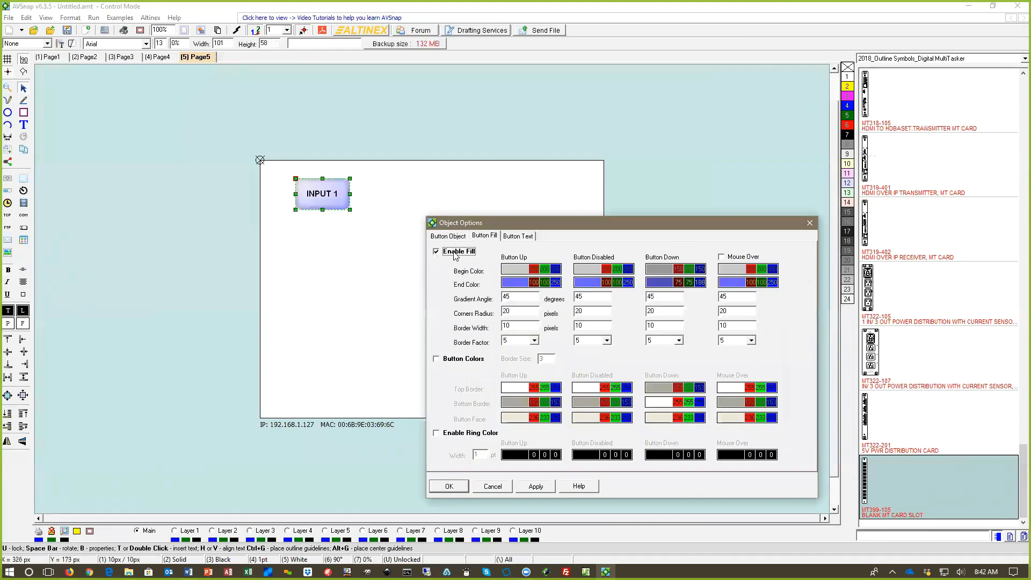
drag(509, 225, 476, 159)
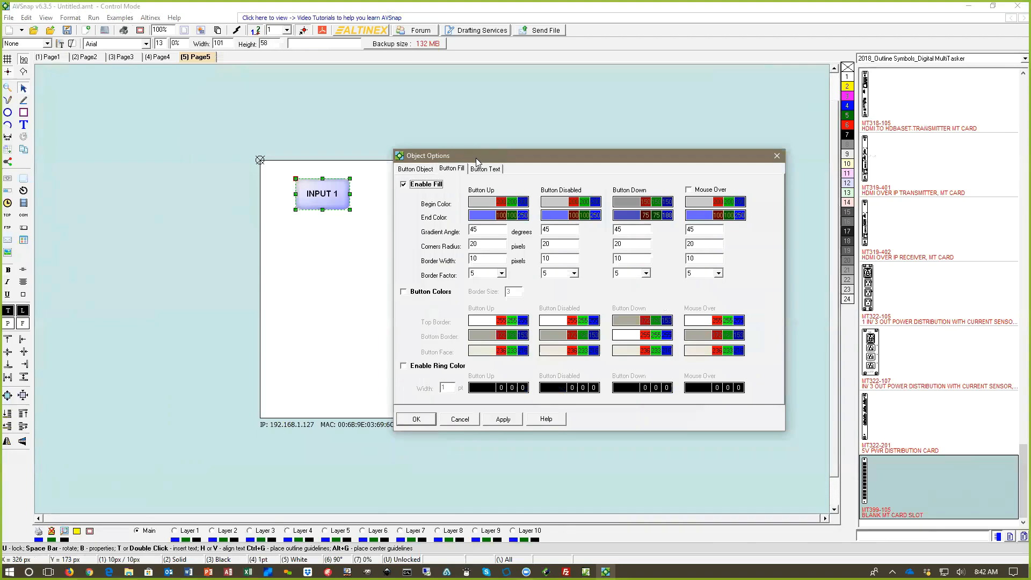
click(417, 420)
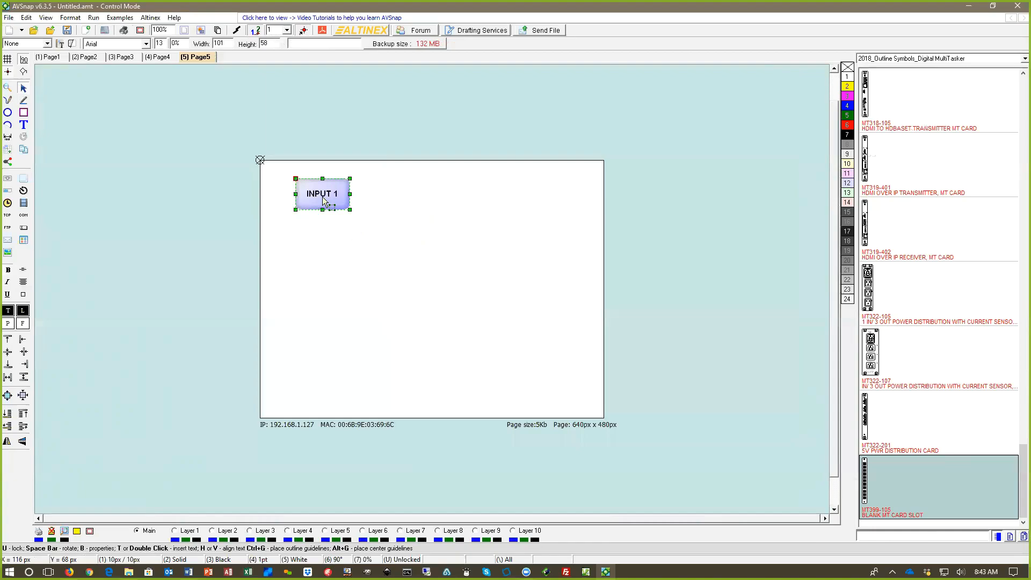
Step: Set the INPUT 1 button's ID to InputSel and its array index to 1
key(b)
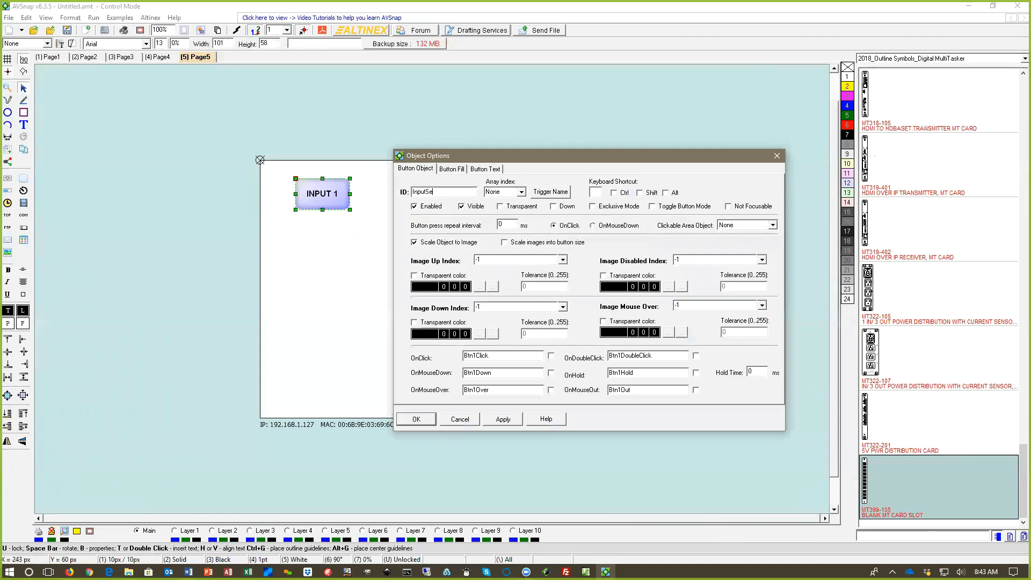
click(517, 191)
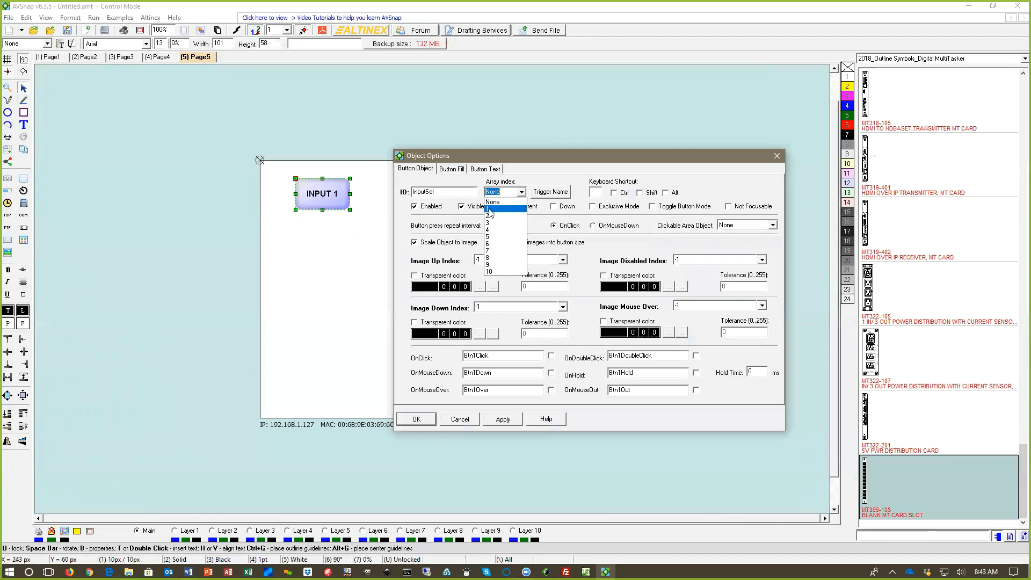
click(502, 215)
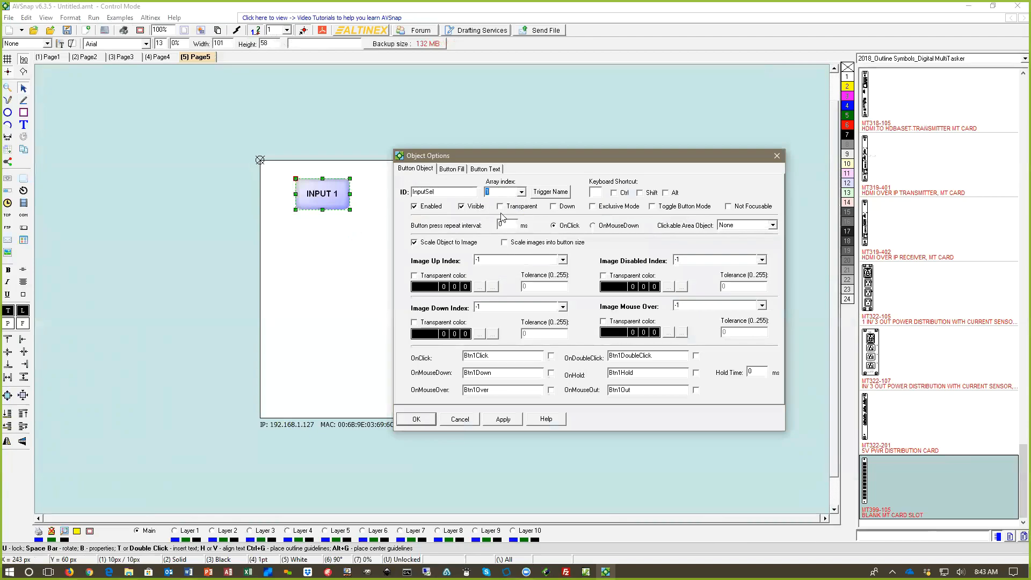
click(417, 419)
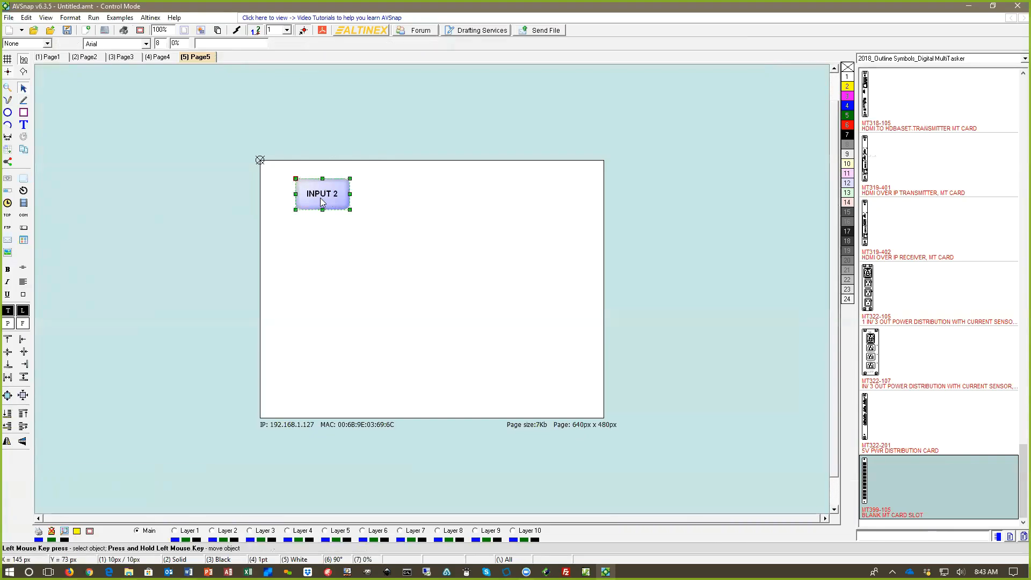
Step: Duplicate the button as INPUT 2 and INPUT 3, show the page grid and space the three buttons across the upper row
drag(320, 198, 389, 196)
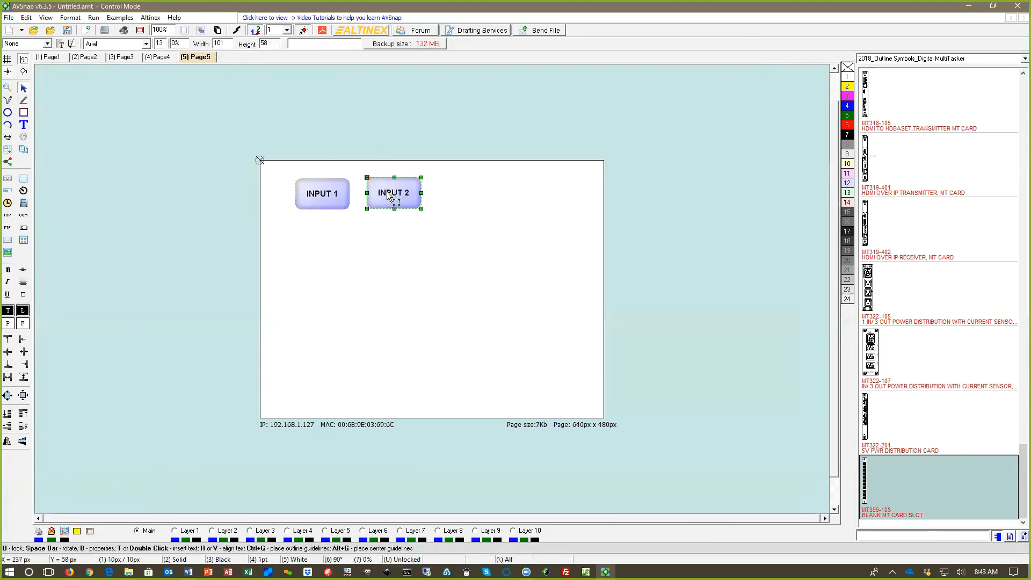
key(g)
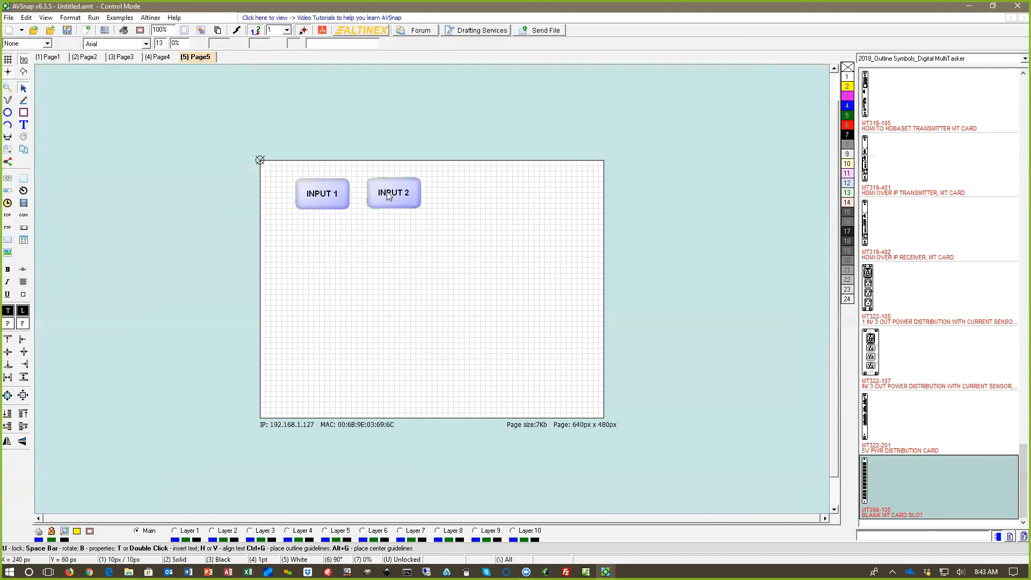
key(ctrl+d)
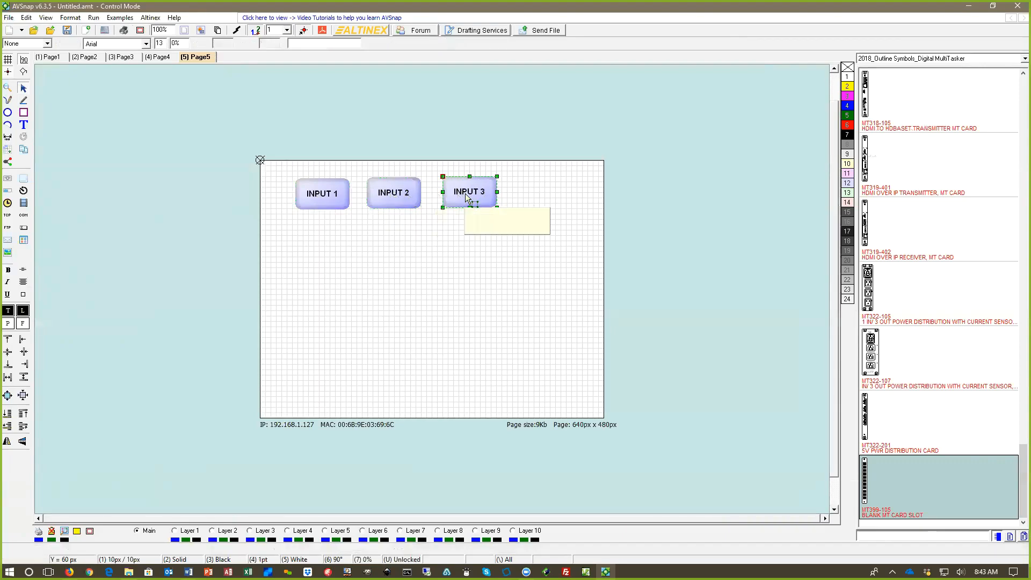
drag(467, 194, 532, 193)
drag(400, 199, 431, 198)
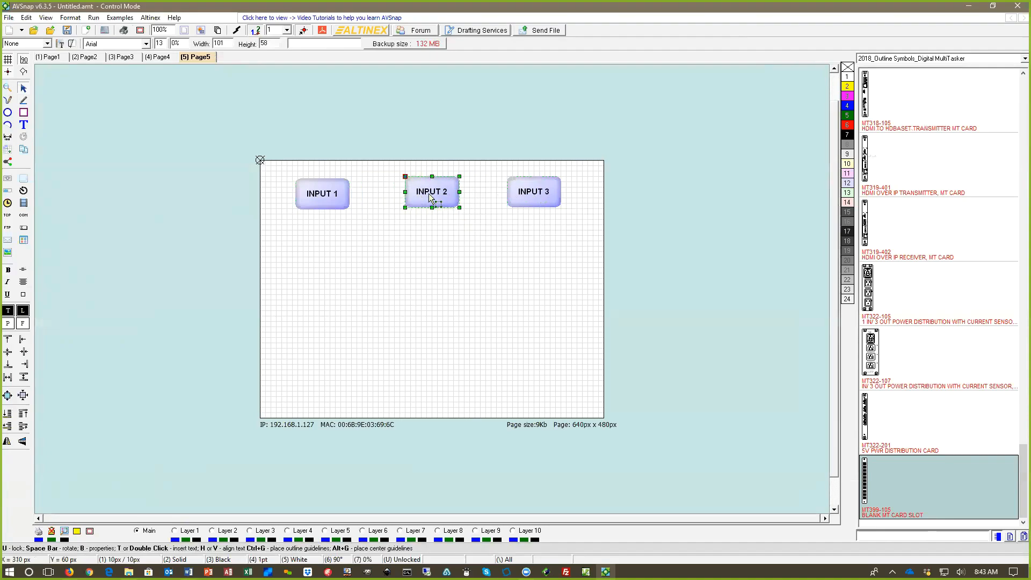
Step: Align INPUT 1 with the other input buttons and place a copy of it below, labelled OUTPUT 1
drag(328, 199, 331, 198)
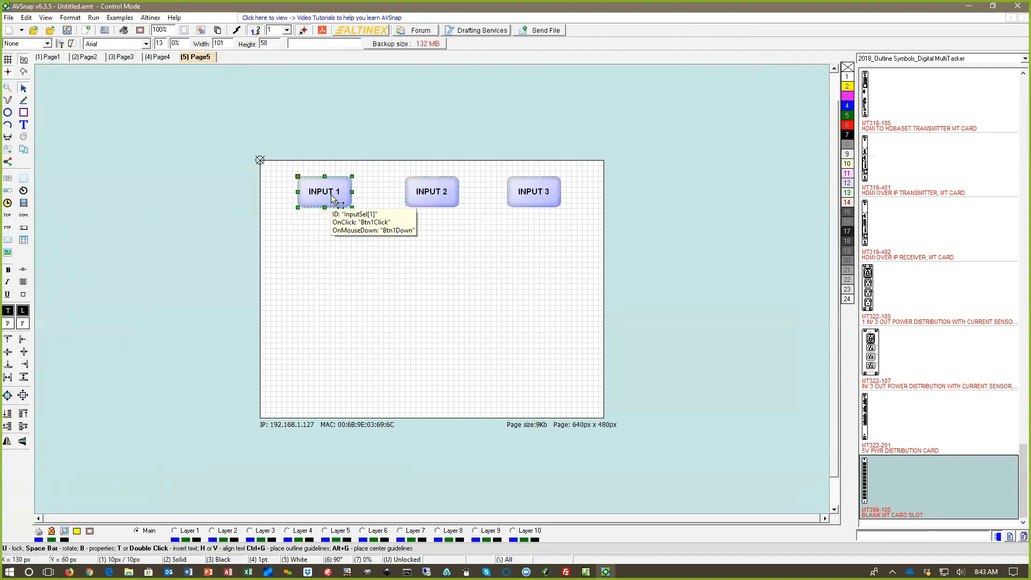
drag(331, 199, 329, 314)
double_click(329, 314)
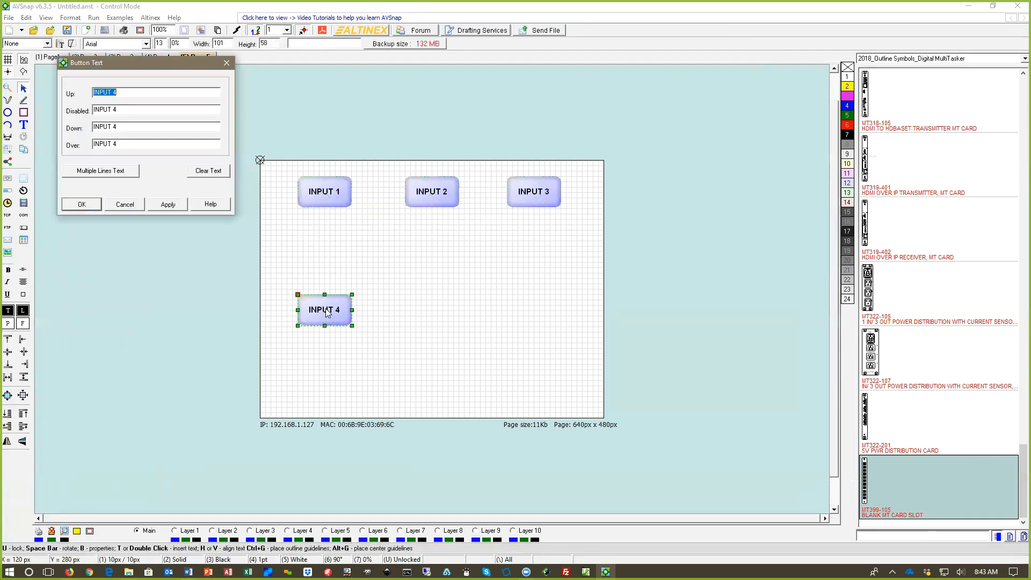
click(207, 171)
click(96, 92)
text(0)
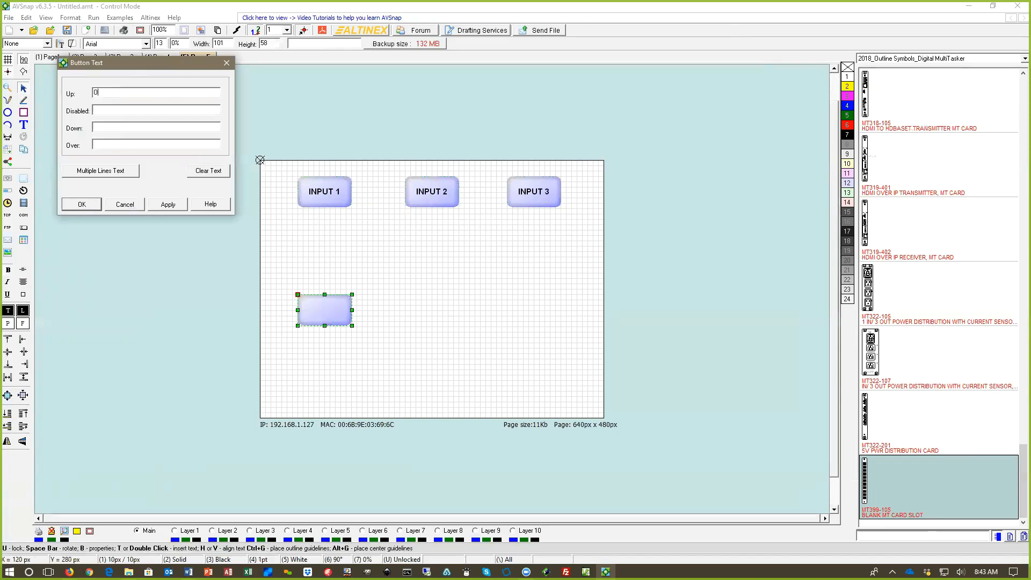
text(UTPUT 1)
click(81, 204)
Step: Set the OUTPUT 1 button's ID to OutSel and its array index to 1
key(b)
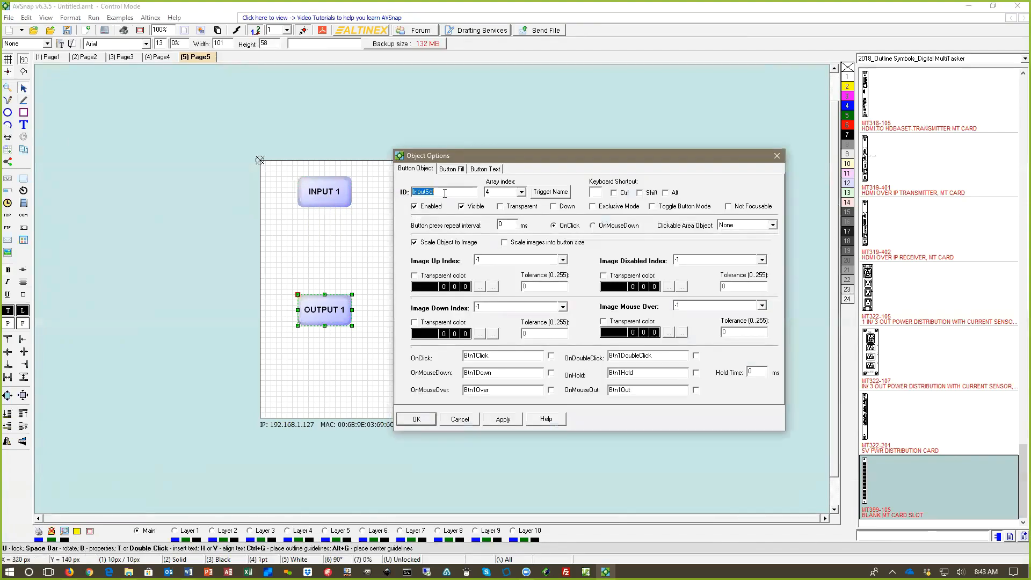
drag(425, 192, 382, 193)
text(Out)
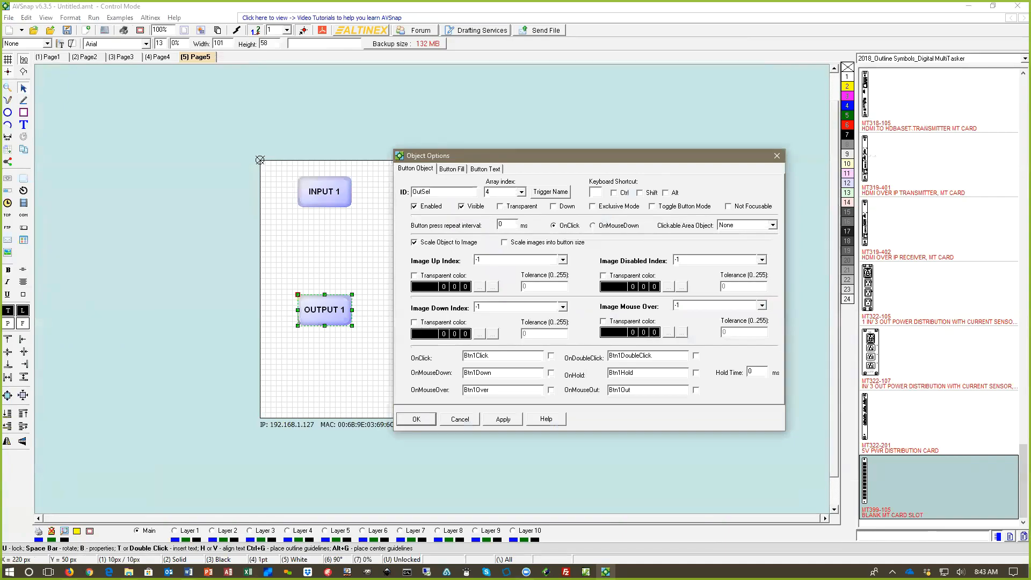
click(521, 192)
click(503, 208)
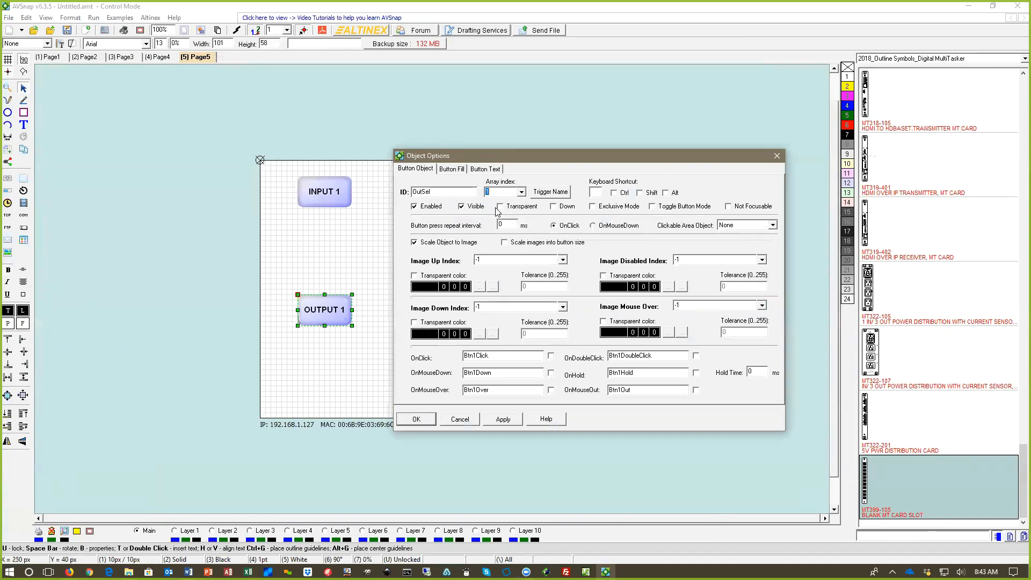
click(502, 417)
click(429, 420)
Step: Duplicate the output button as OUTPUT 2 and OUTPUT 3 in a lower row and delete the surplus fourth copy
drag(329, 314, 571, 379)
key(ctrl+c)
key(ctrl+v)
key(ctrl+c)
key(ctrl+v)
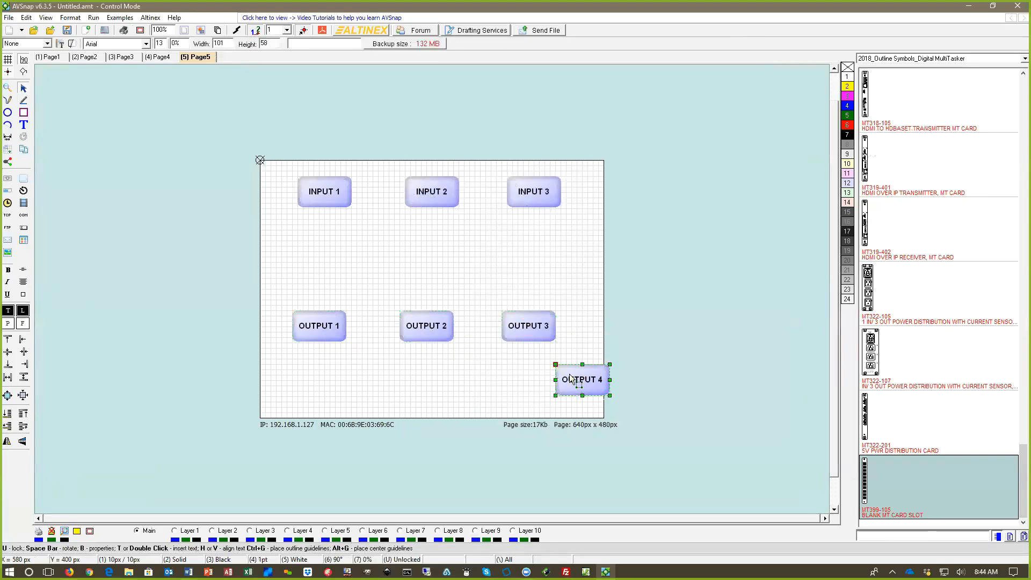
key(Delete)
Step: Move the INPUT 1, INPUT 2 and INPUT 3 buttons down the page into a level row closer to the outputs
drag(341, 202, 323, 252)
drag(432, 200, 417, 232)
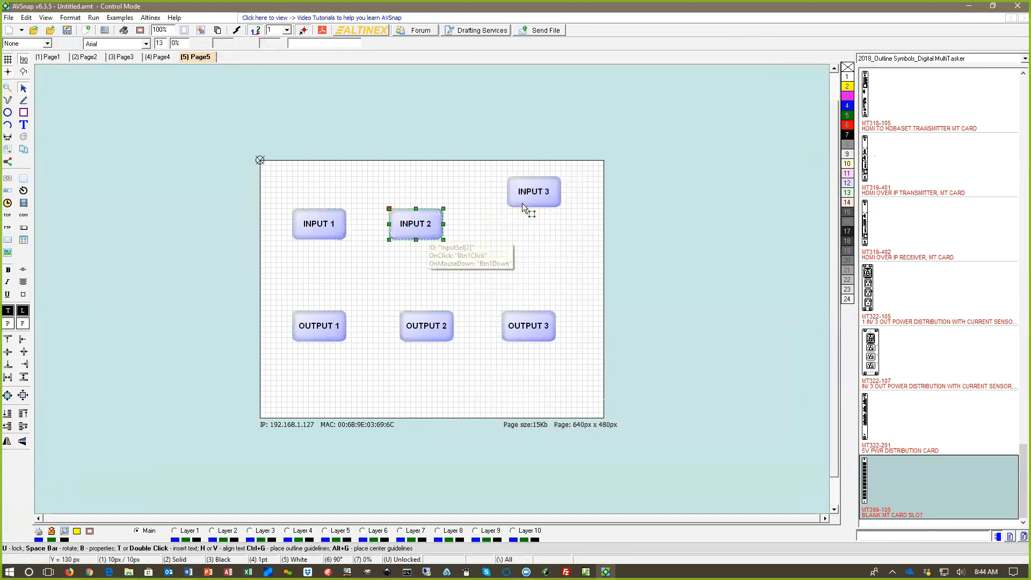
drag(522, 207, 512, 239)
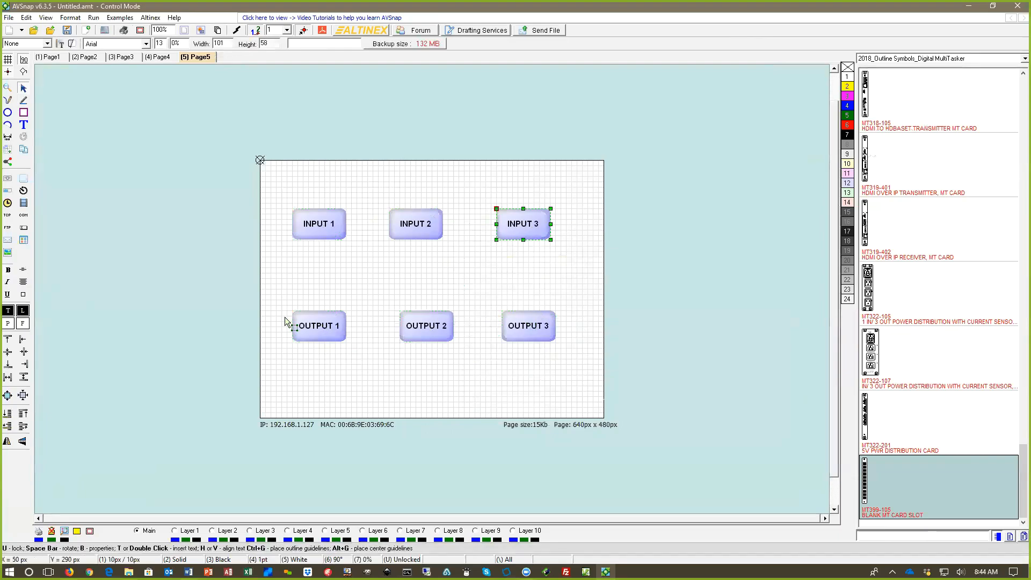
click(310, 230)
click(525, 338)
click(443, 275)
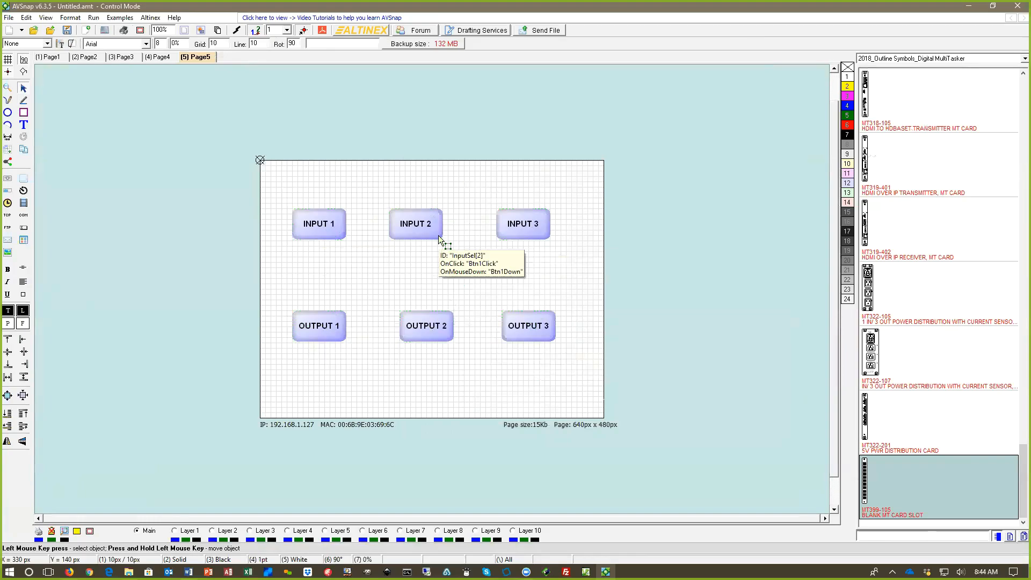
Step: Line up INPUT 2 and INPUT 3 above OUTPUT 2 and OUTPUT 3 and hide the page grid
drag(410, 230, 427, 232)
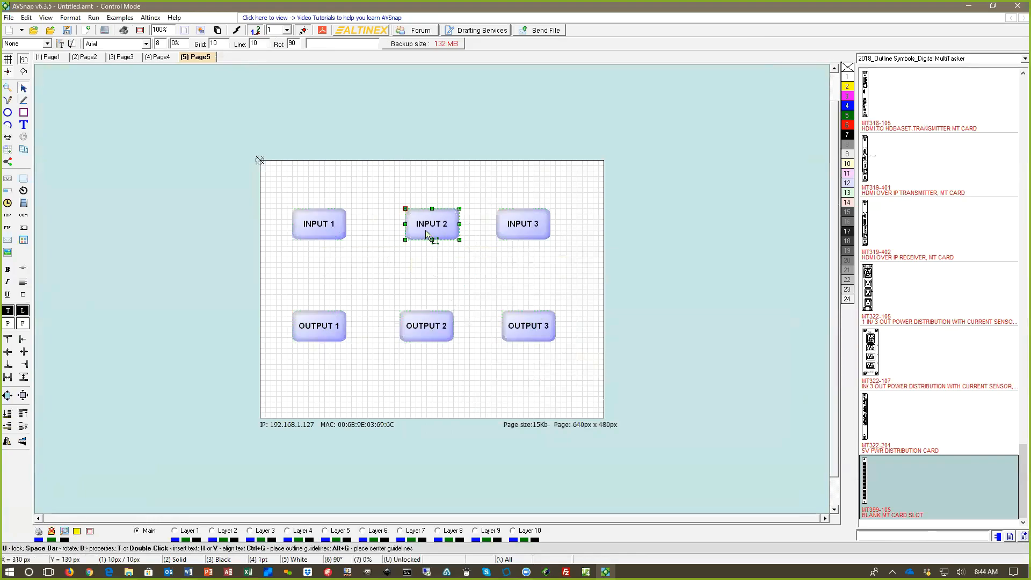
drag(511, 231, 516, 231)
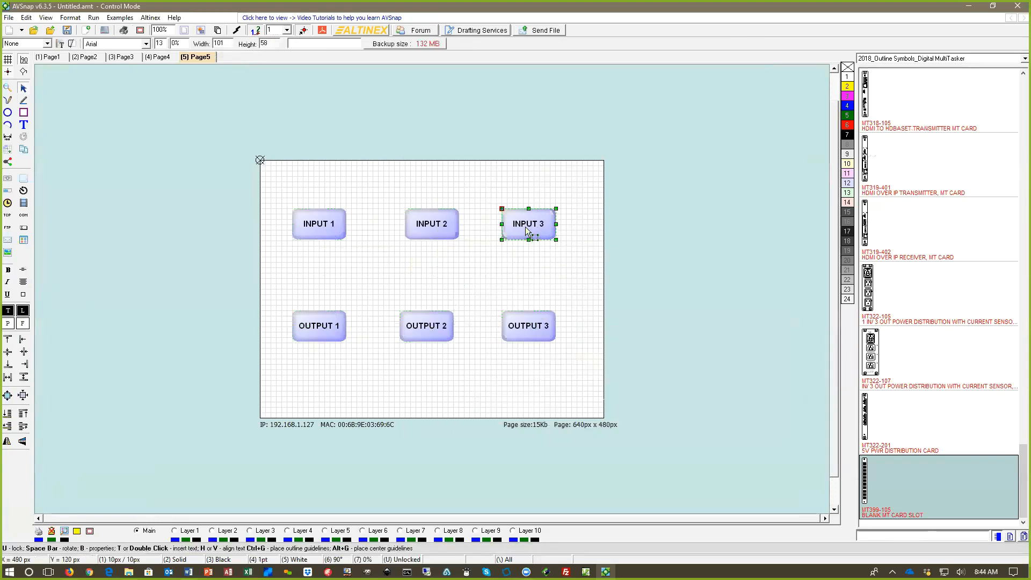
click(440, 230)
drag(439, 227, 434, 226)
key(g)
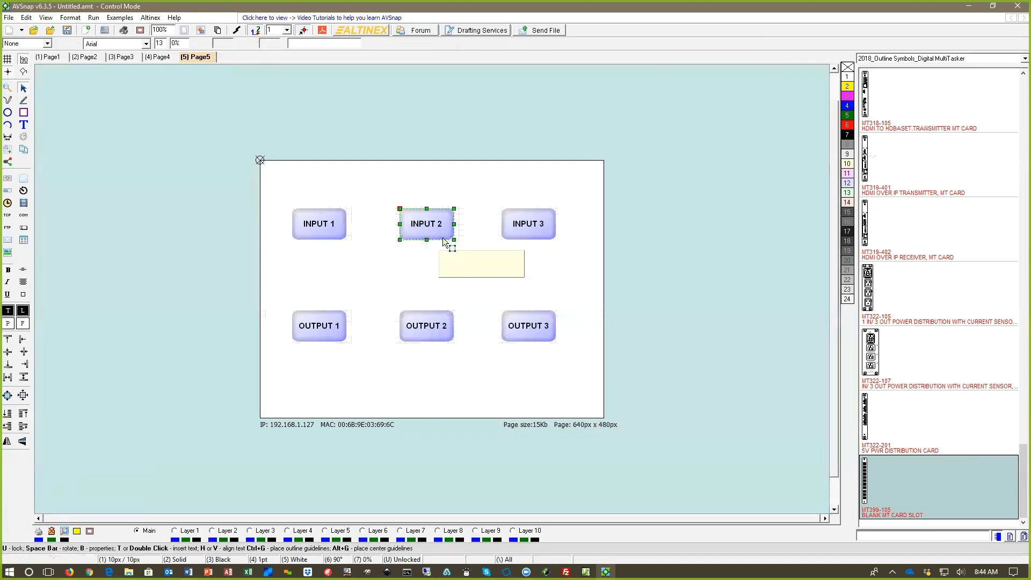
Step: Distribute the three input buttons evenly across their row and do the same for the three output buttons
drag(248, 200, 567, 264)
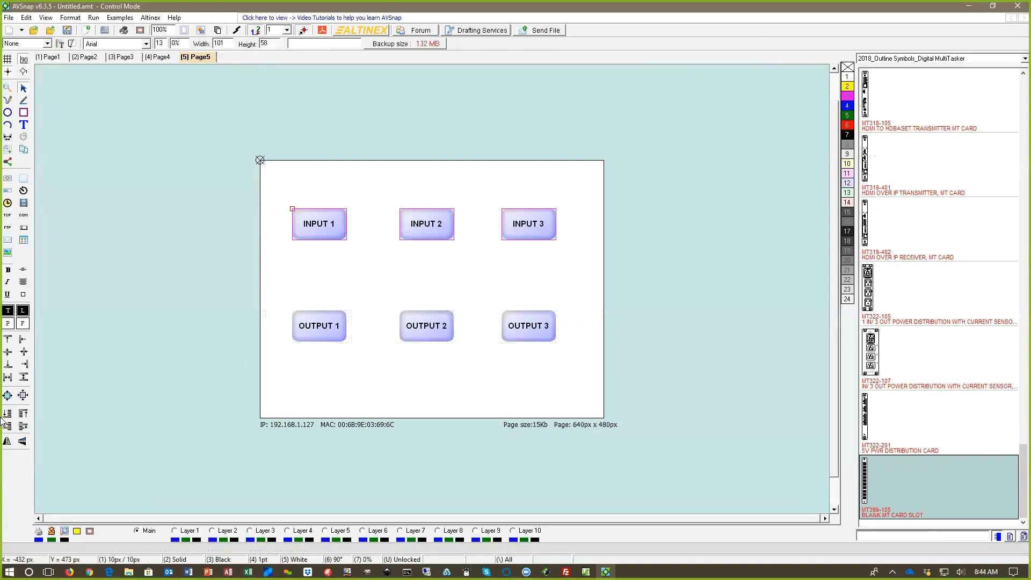
click(7, 379)
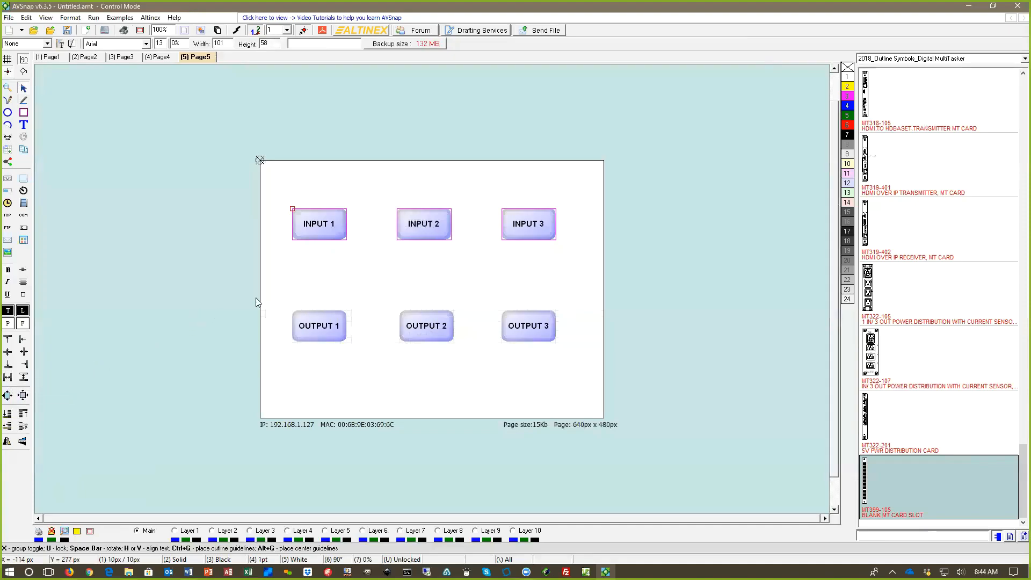
drag(241, 296, 638, 367)
click(8, 377)
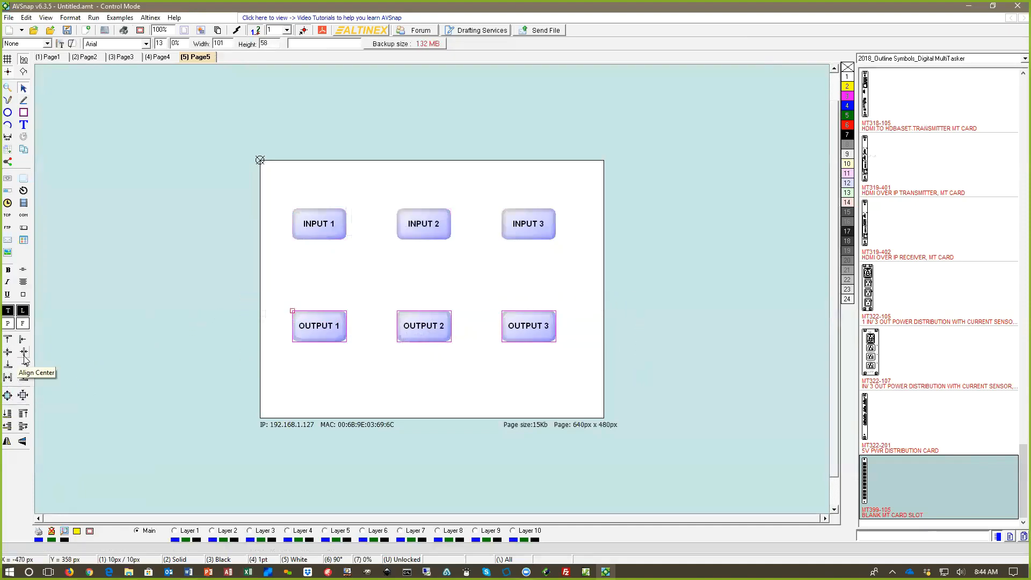
click(219, 294)
drag(222, 196, 679, 254)
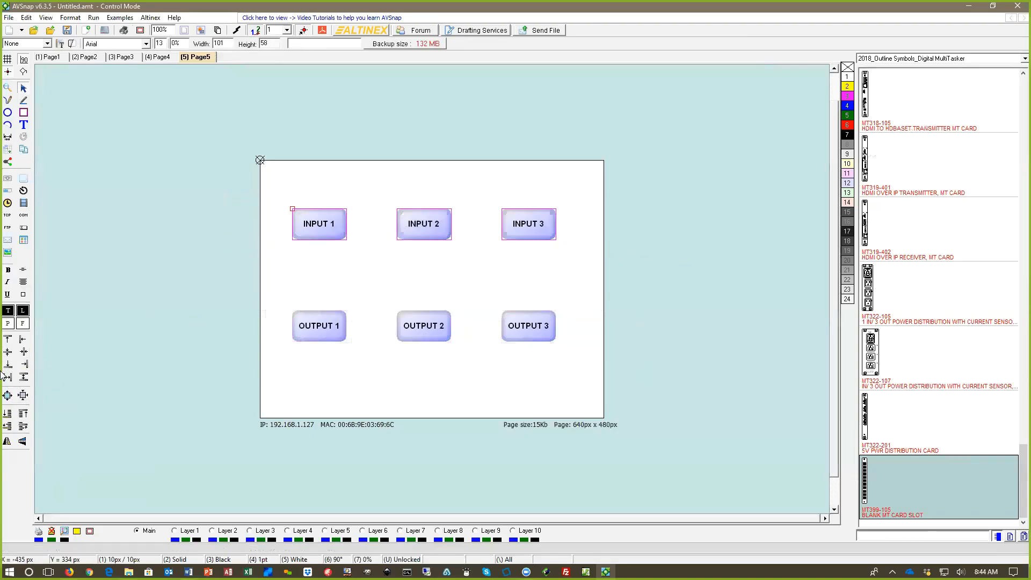
click(147, 294)
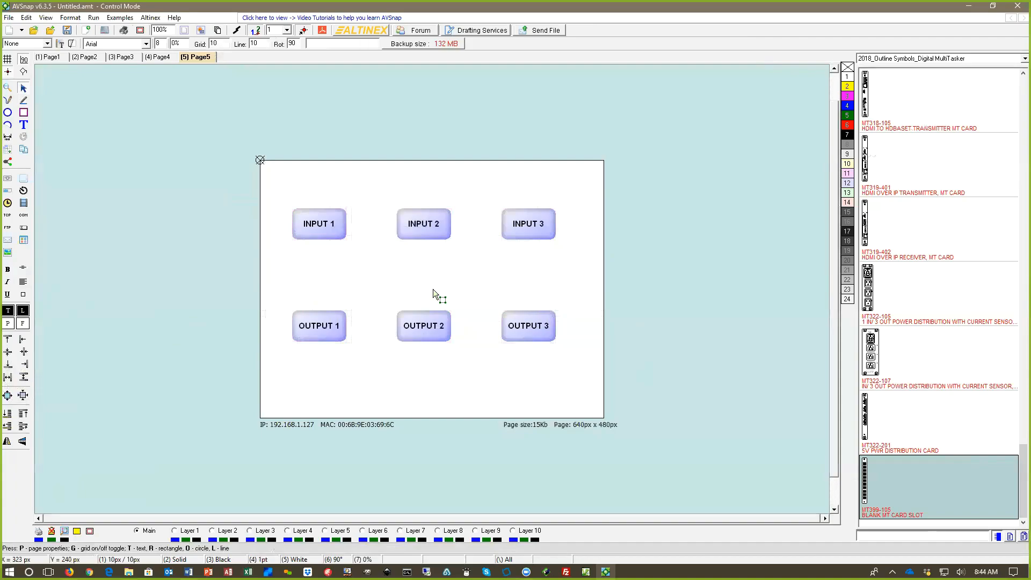
Step: Save the project to the Desktop as My Project
key(ctrl+s)
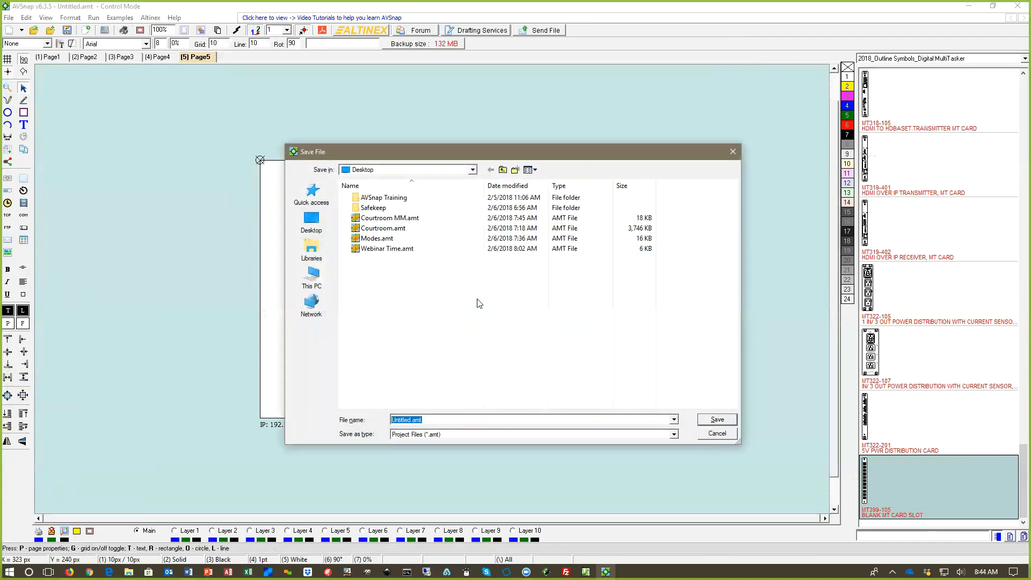
text(My Project)
click(719, 419)
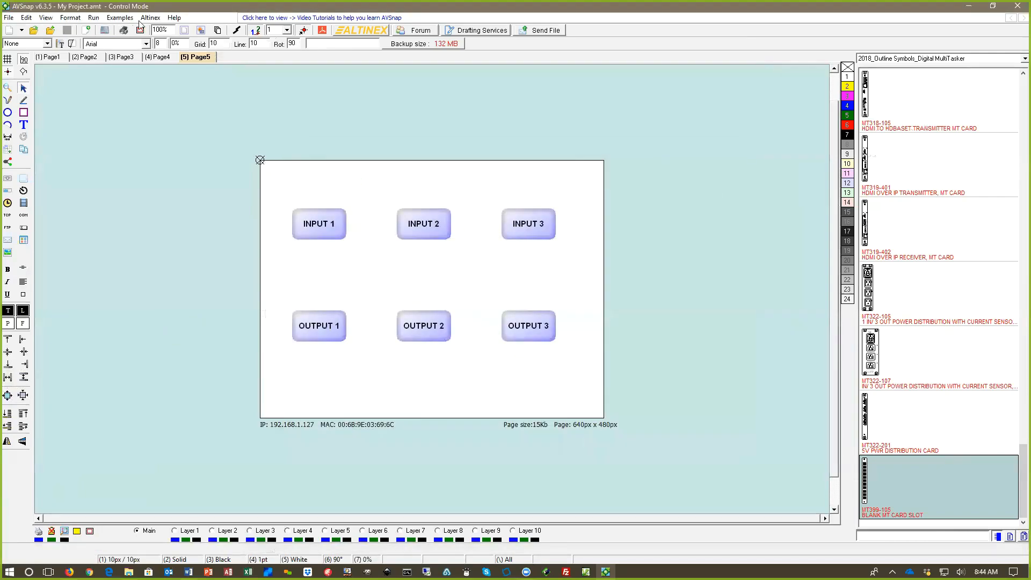
Step: Look through the backup files available for recovery, such as Untitled-Backup1.bak, without opening any
click(174, 19)
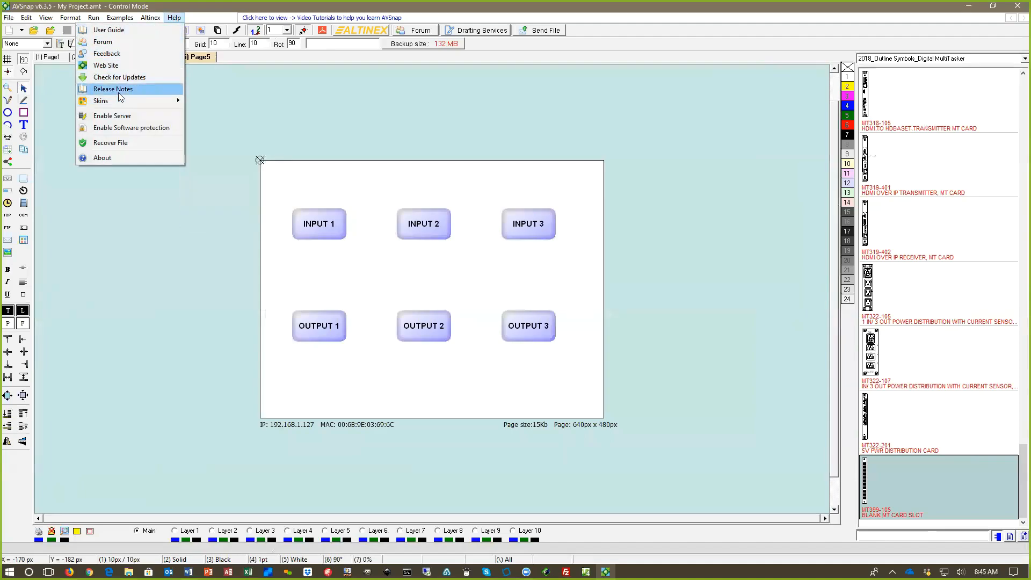
click(139, 142)
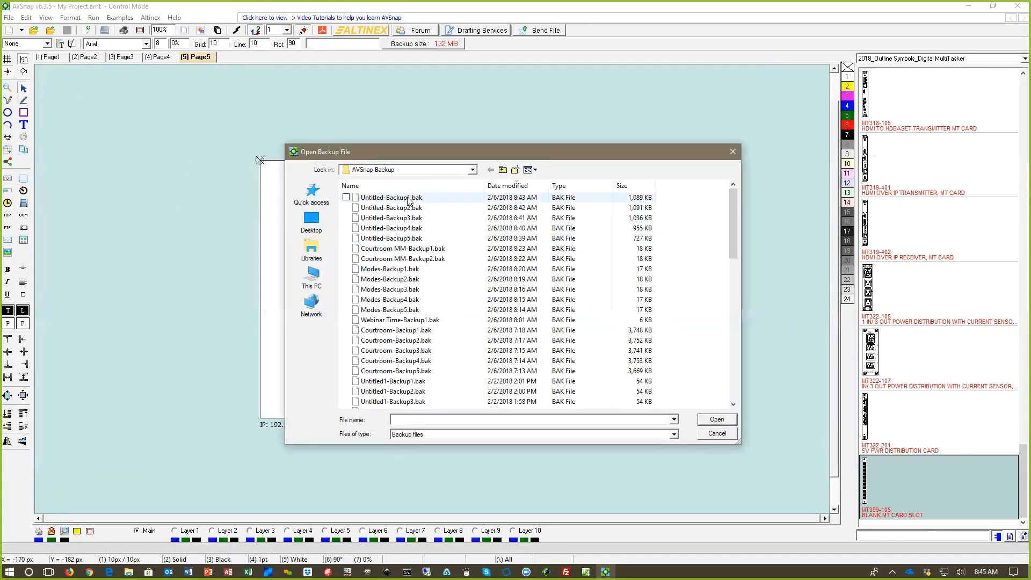
click(407, 238)
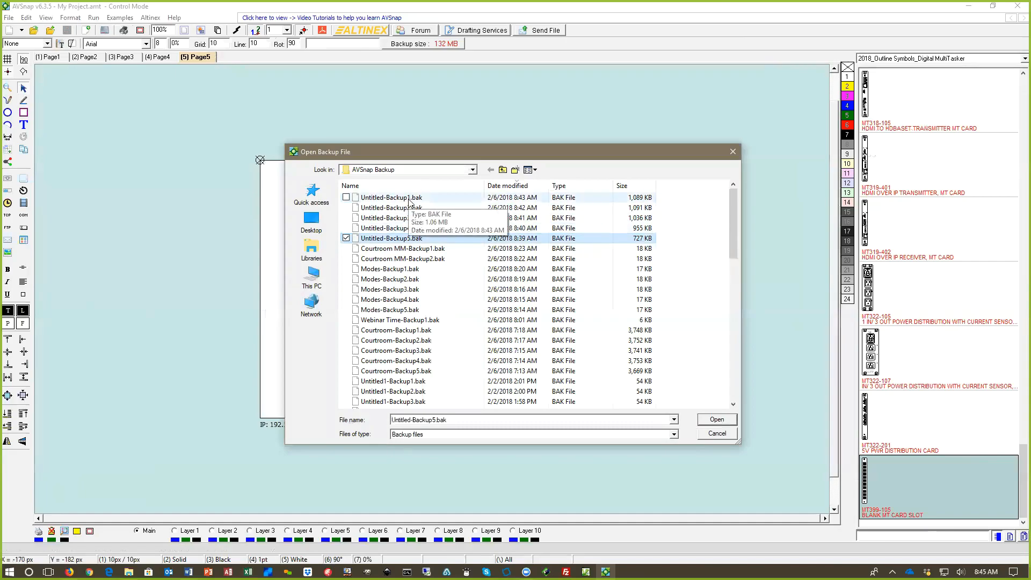
click(410, 199)
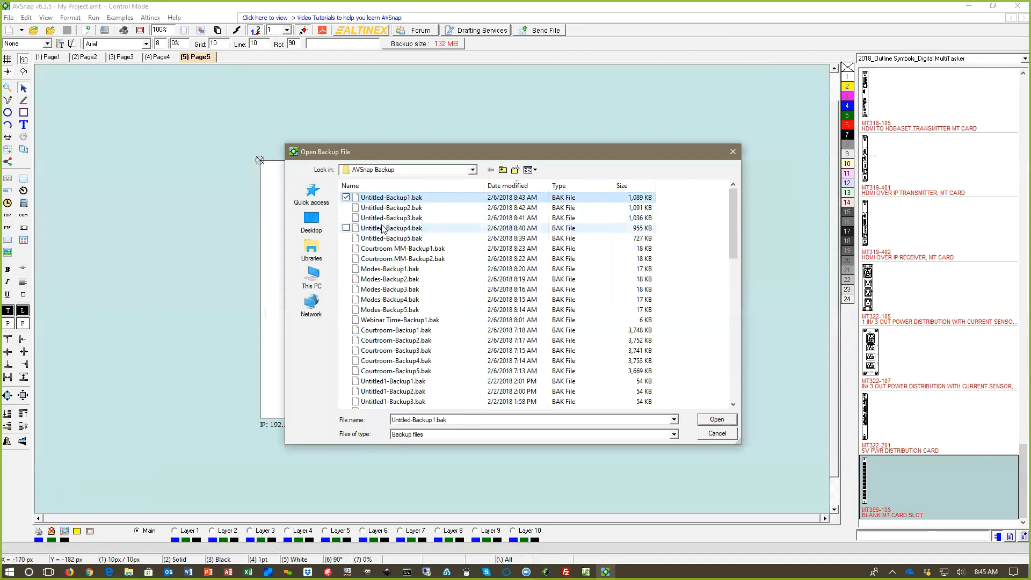
click(734, 155)
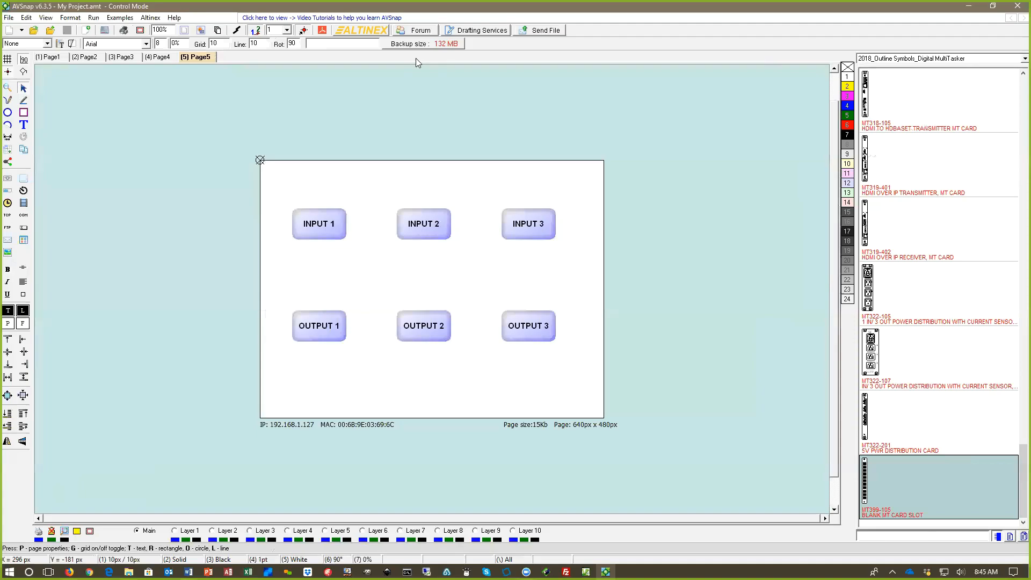
Step: Open the maximum backup size settings and view the contents of the AVSnap Backup folder
click(450, 43)
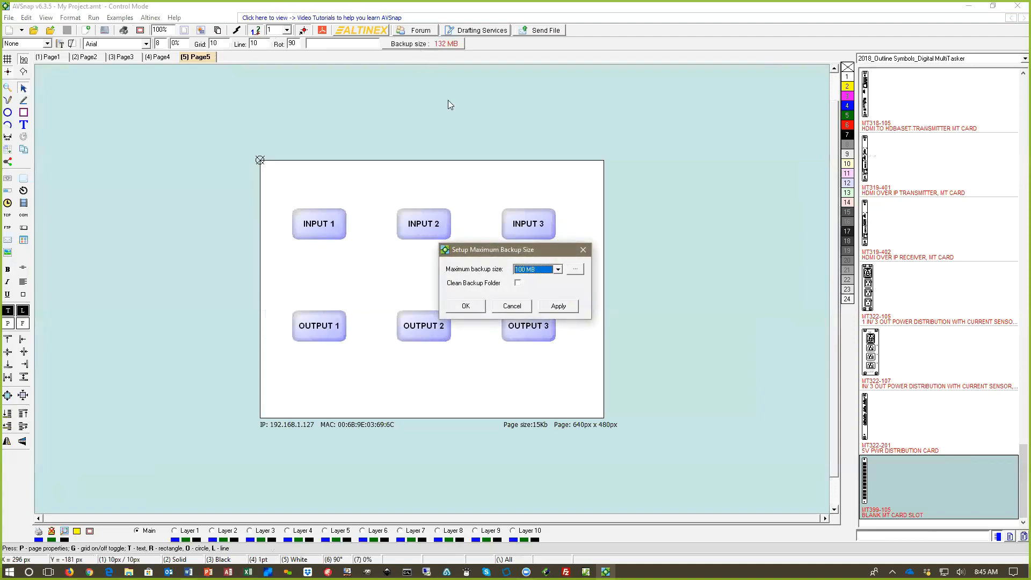
click(575, 269)
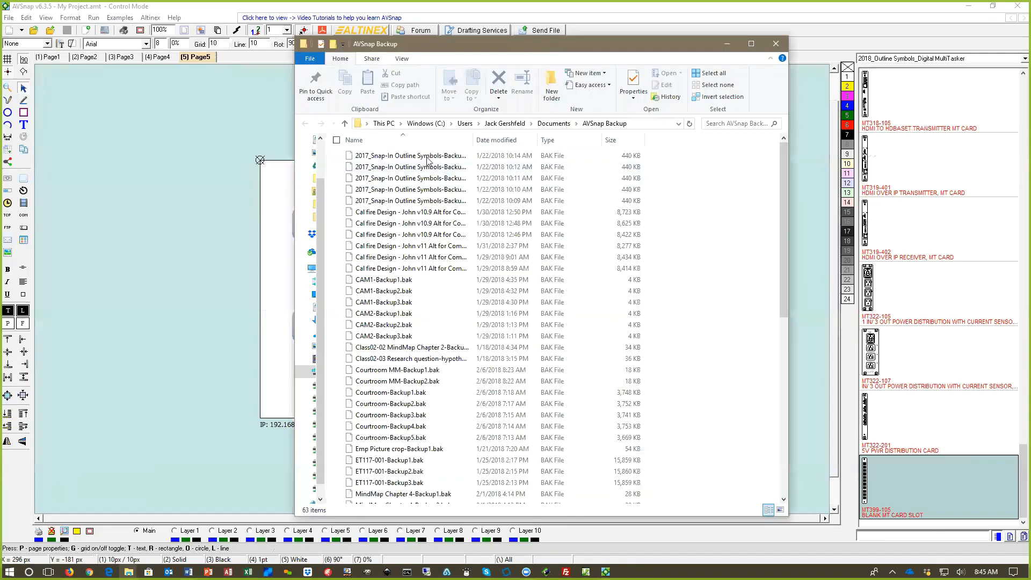
click(776, 44)
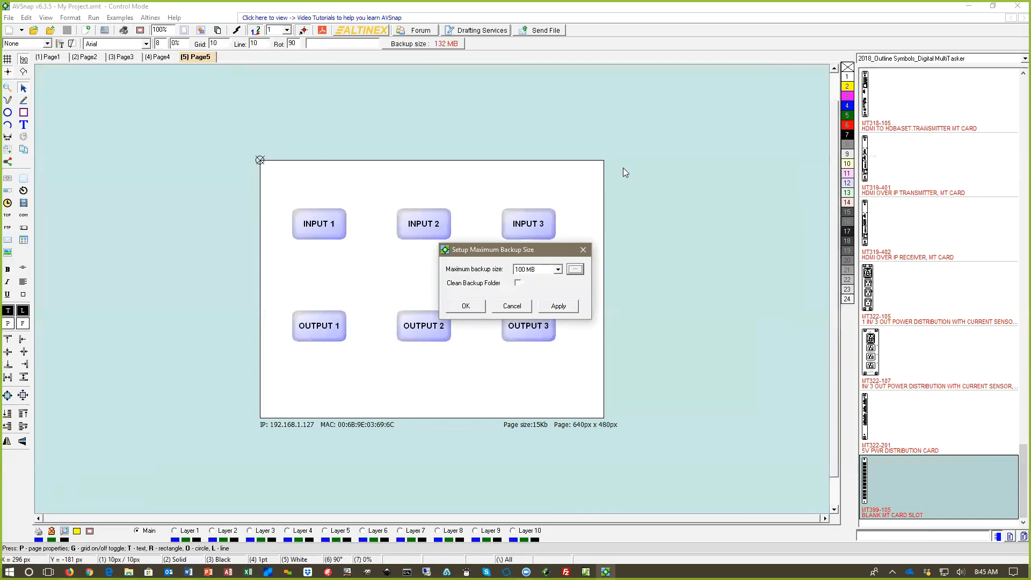
Step: Review the maximum backup size options, keep 100 MB and clean the backup folder
click(558, 270)
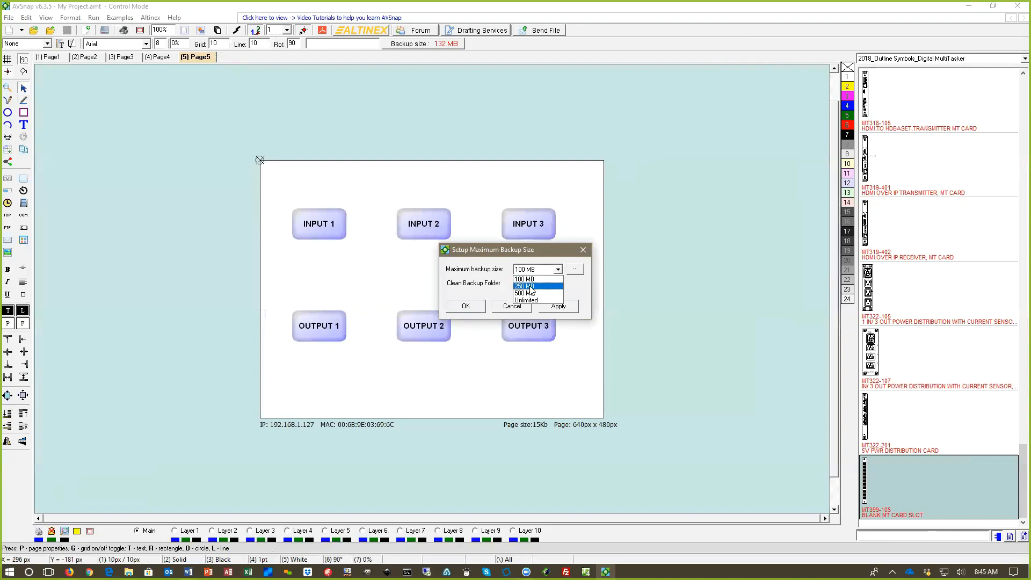
click(578, 292)
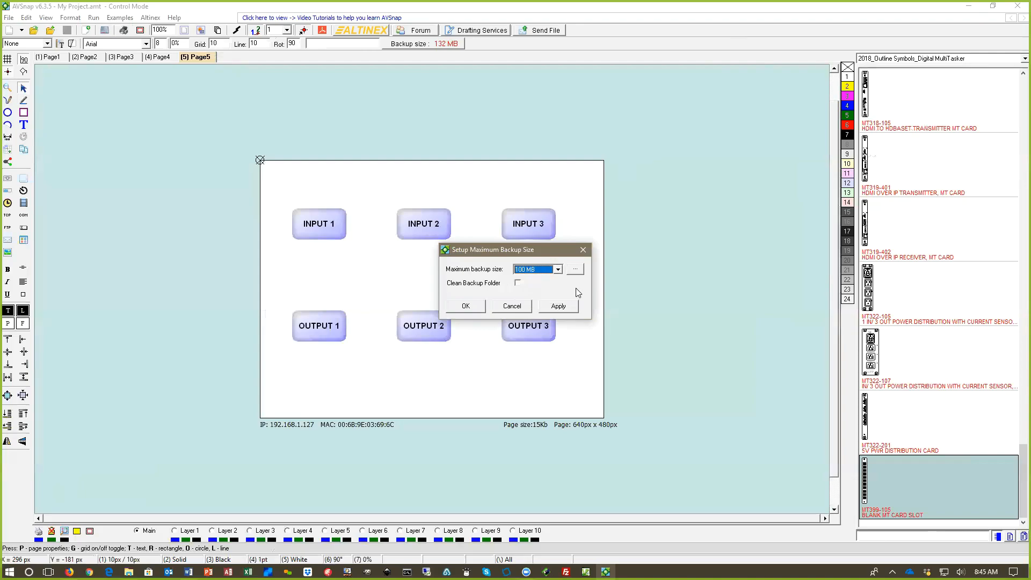
click(518, 284)
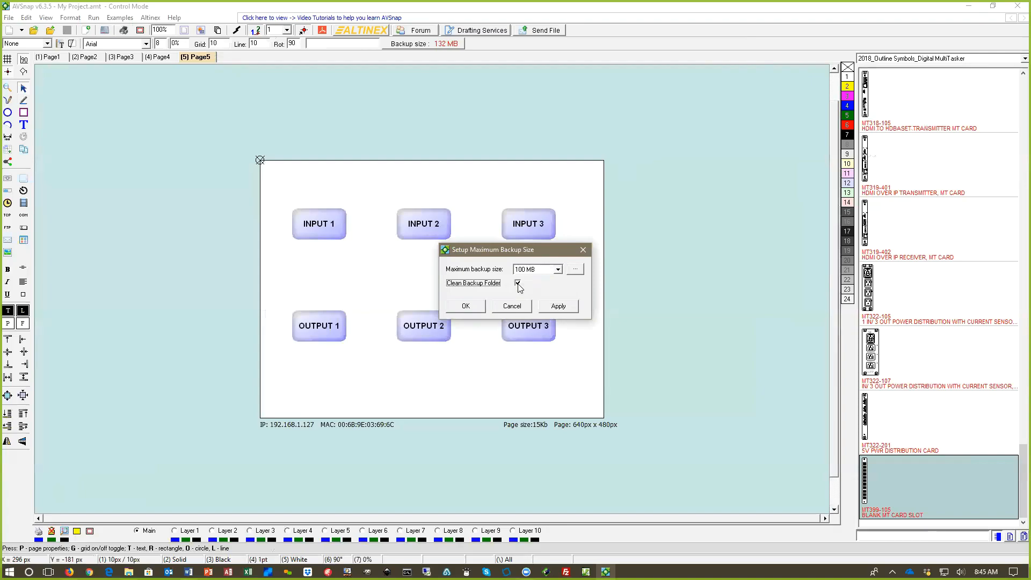
click(558, 307)
click(465, 305)
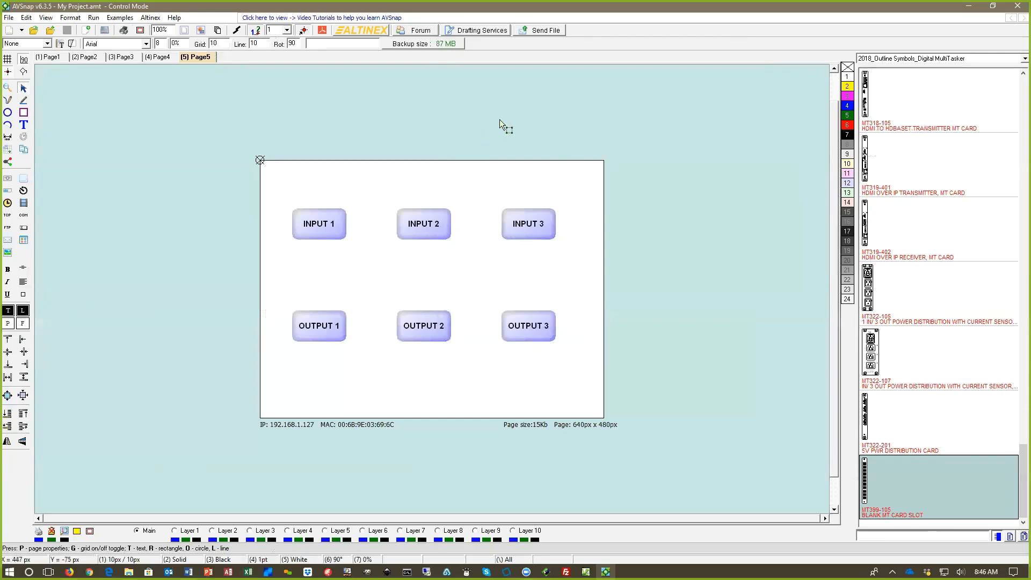
Step: Run the control page with the web server enabled and view it in Firefox at 192.168.1.127:81
key(p)
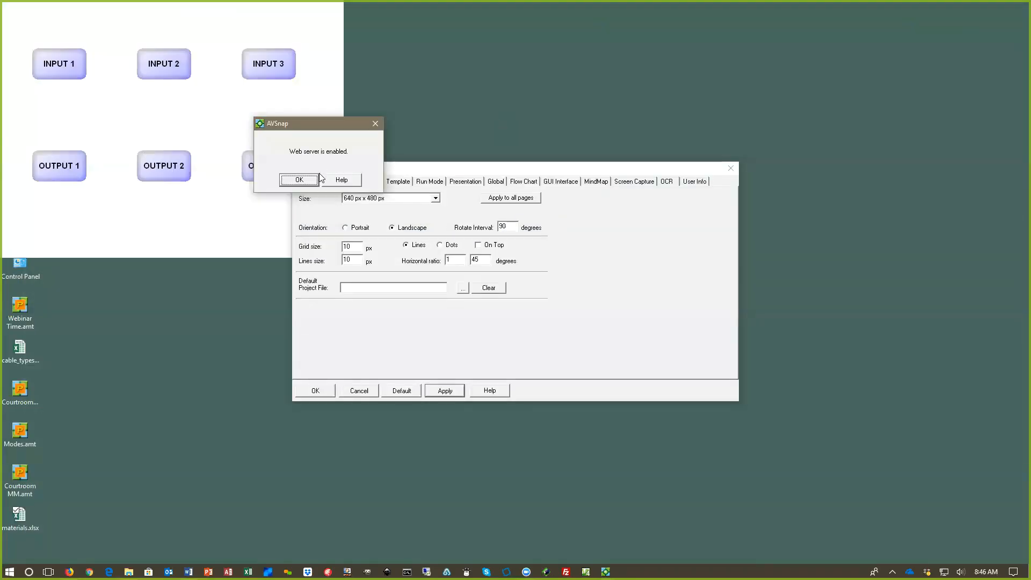
click(301, 181)
click(730, 169)
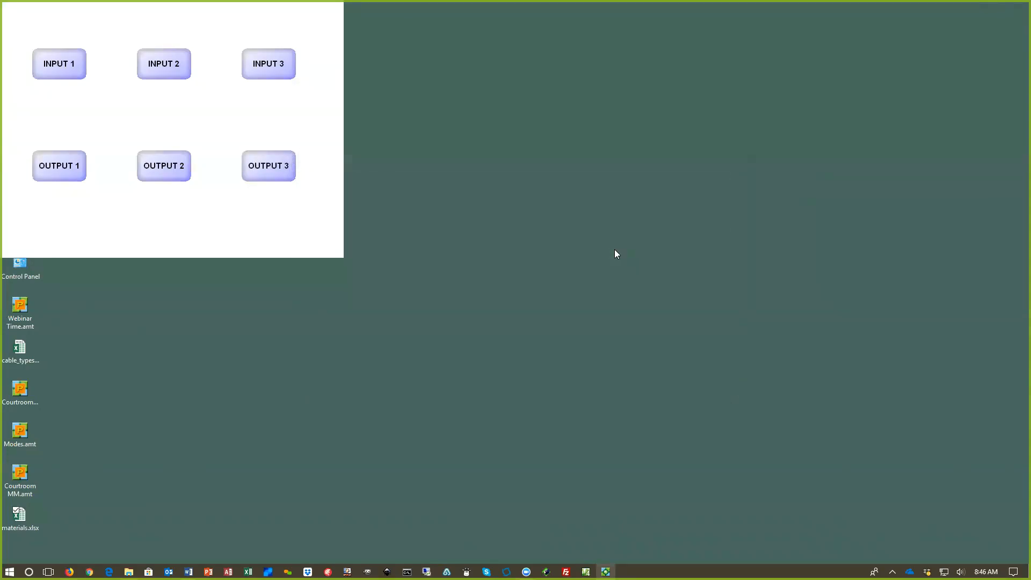
click(69, 572)
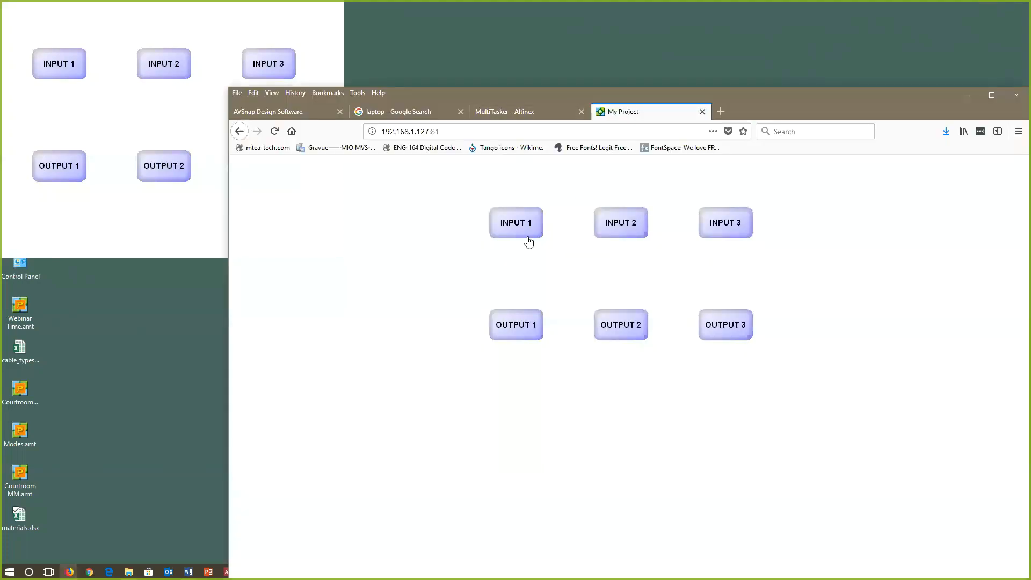
Step: Try out the INPUT 1 button in the running control page and the INPUT 1 and INPUT 3 buttons in the browser copy
click(69, 72)
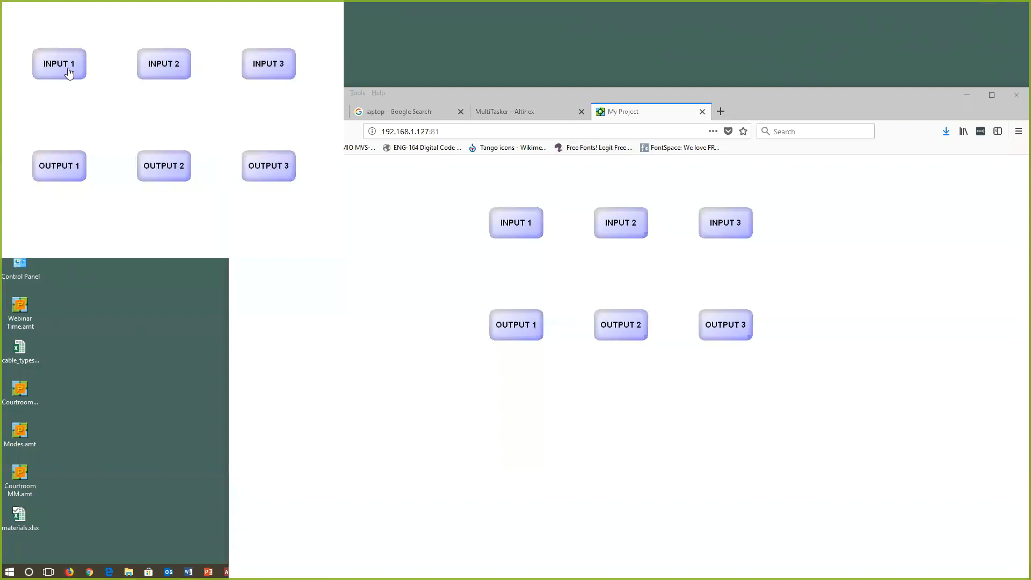
click(528, 232)
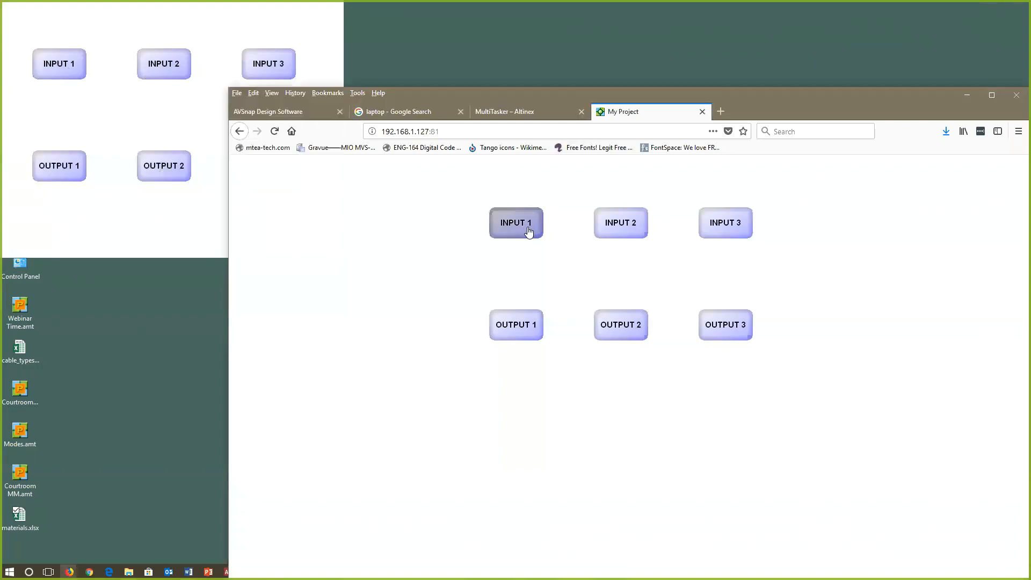
click(529, 231)
click(713, 230)
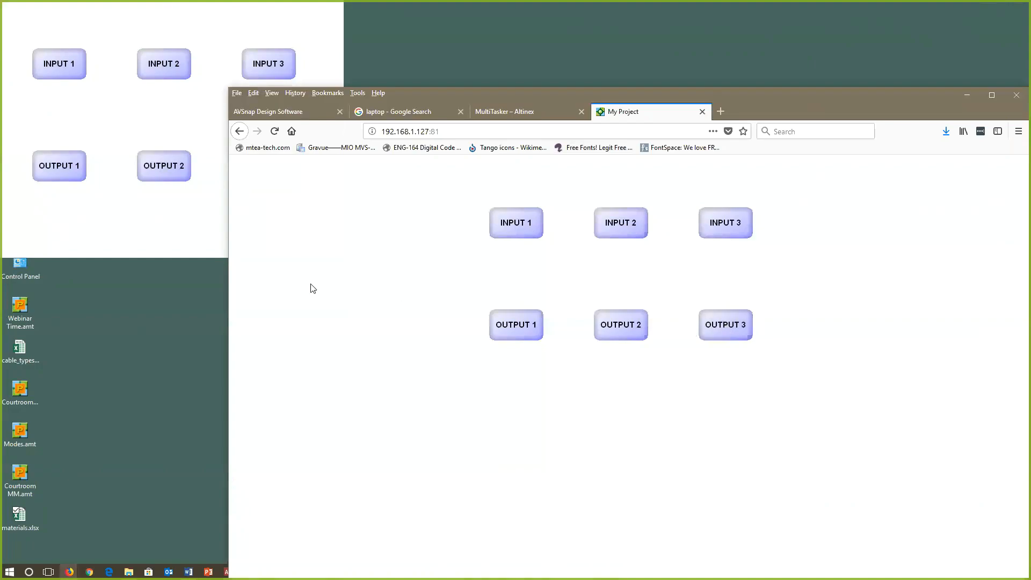
Step: Narrow the Firefox window and place it beside the running control page for comparison, then stop running the page
drag(229, 289, 509, 273)
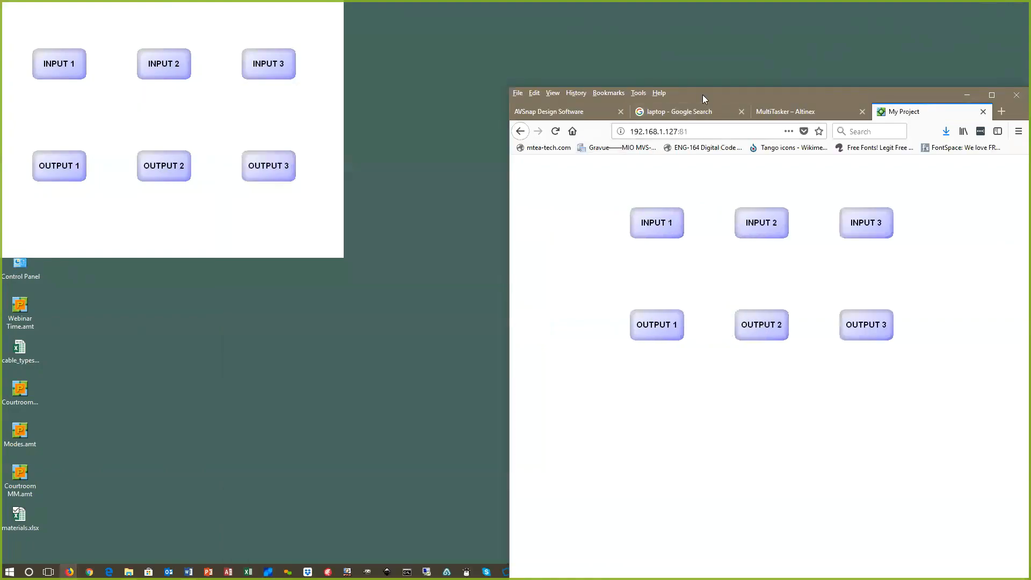
drag(702, 95, 658, 15)
click(295, 122)
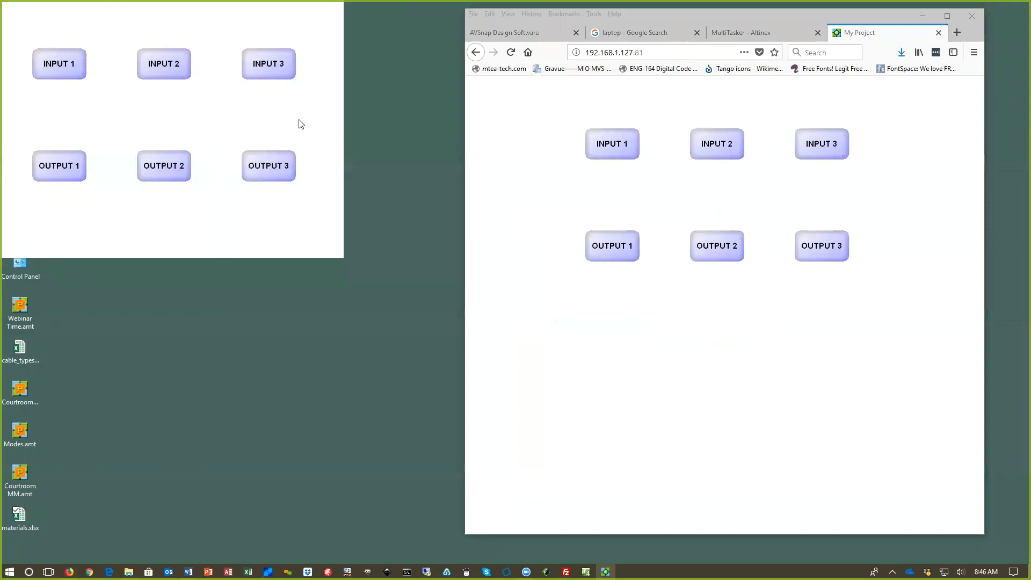
click(634, 148)
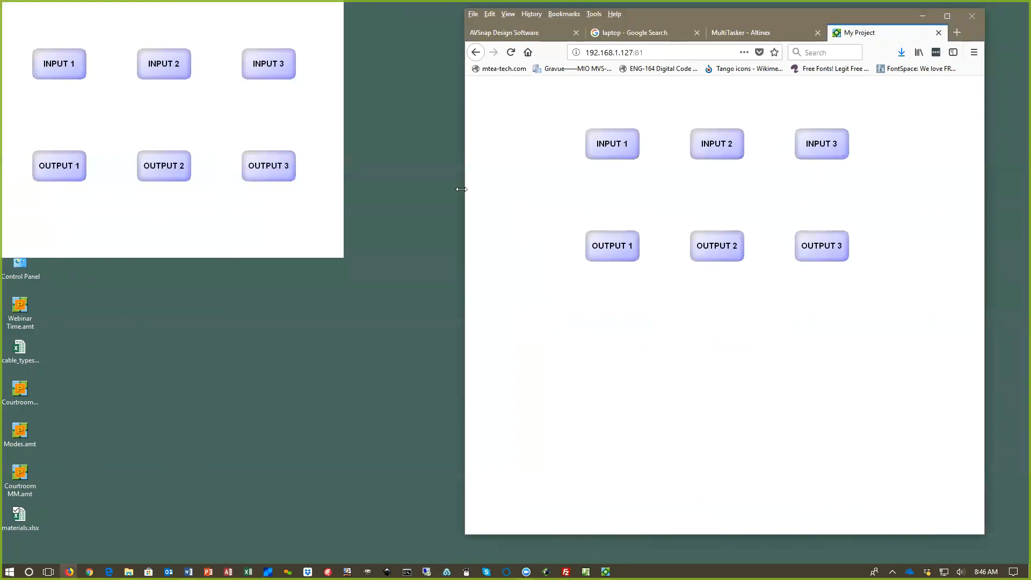
click(324, 226)
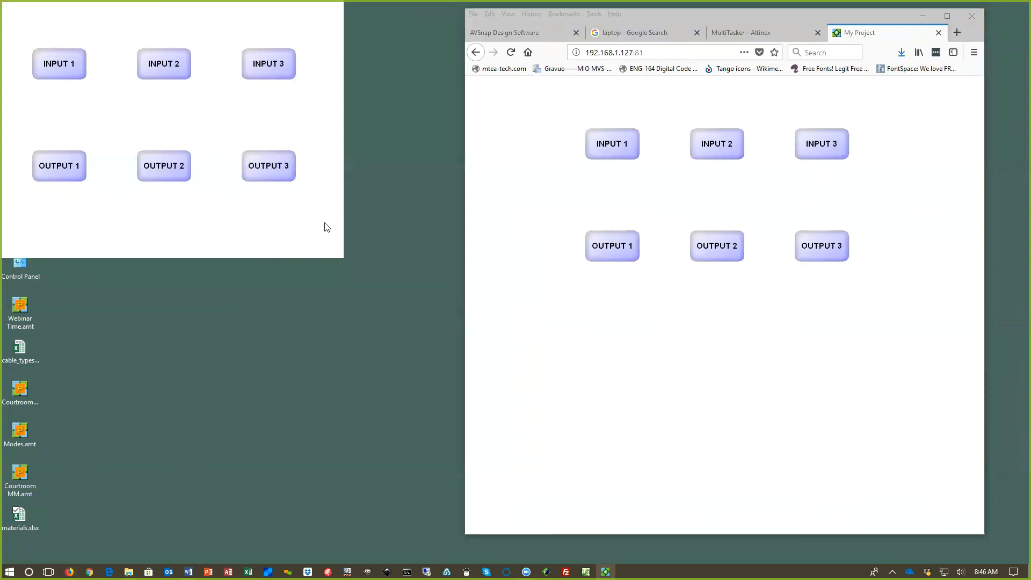
key(Escape)
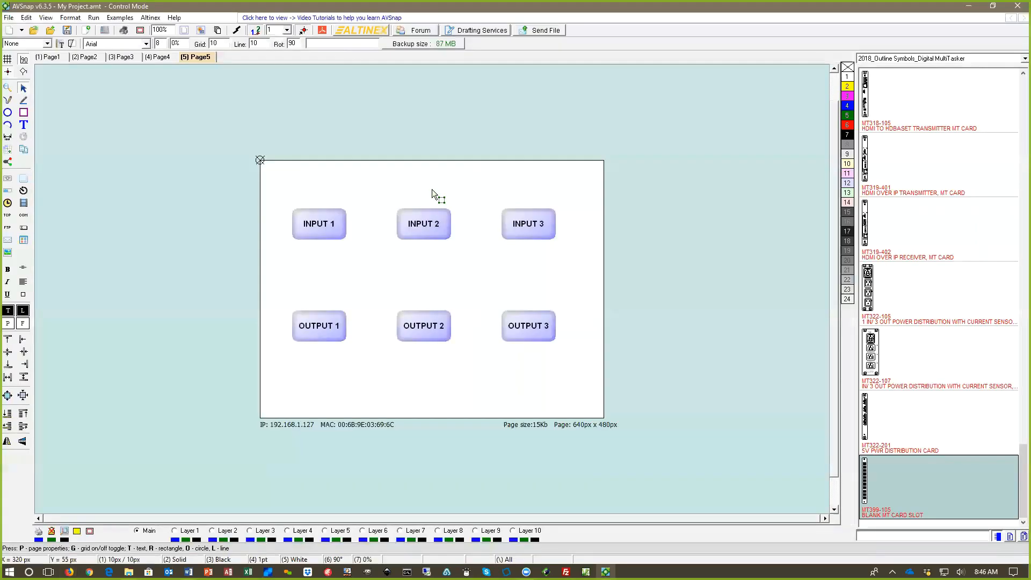
Step: Save the project and place a TCP/IP object outside the page, to the left of the INPUT 1 button
key(ctrl+s)
click(7, 216)
click(177, 184)
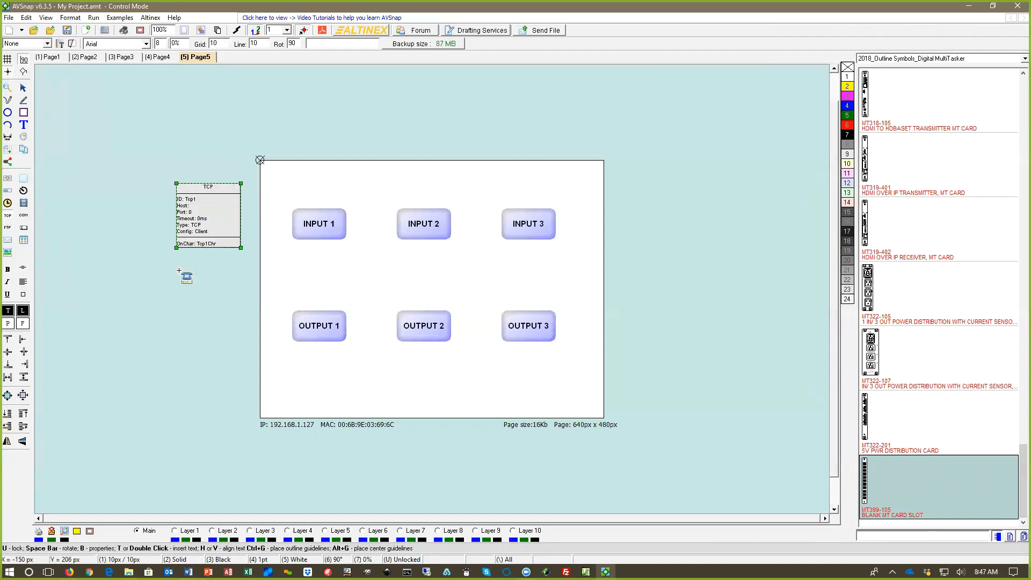
Step: Set the TCP object's host to 192.168.1.130, port to 23 and timeout to 1000 ms, and shift it slightly closer to the page
double_click(201, 216)
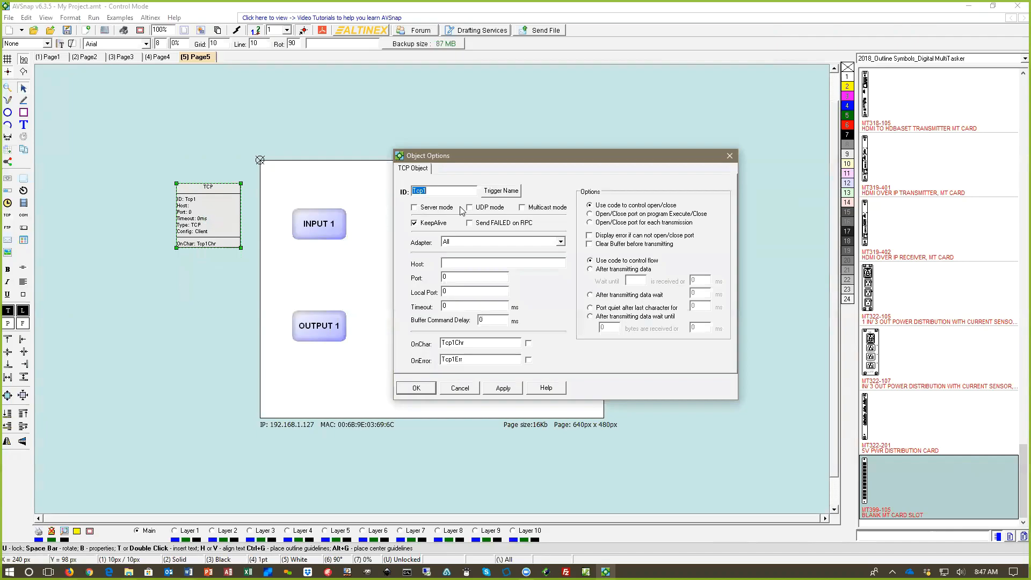
click(458, 262)
text(23)
double_click(465, 306)
text(1000)
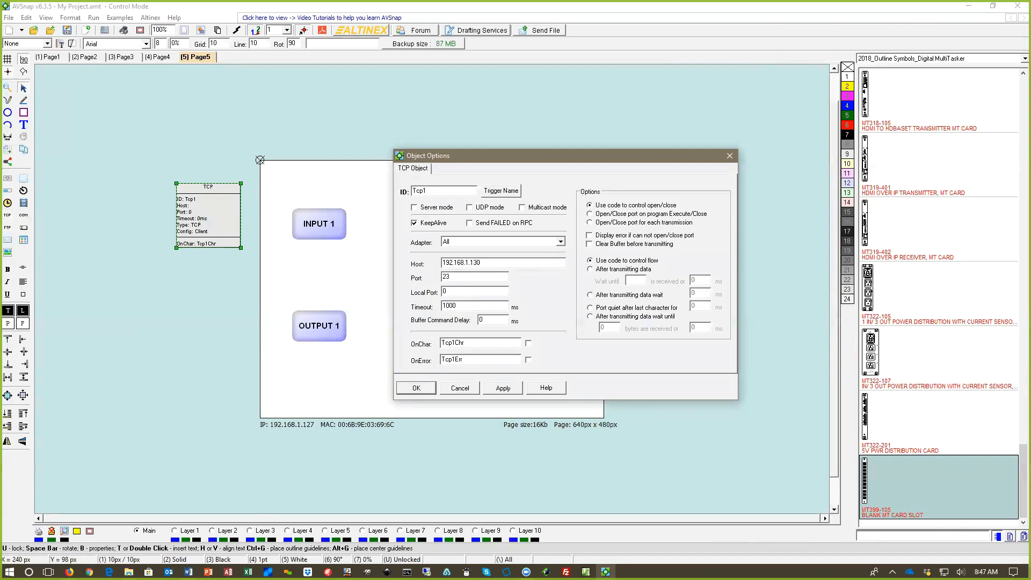
click(503, 388)
click(428, 391)
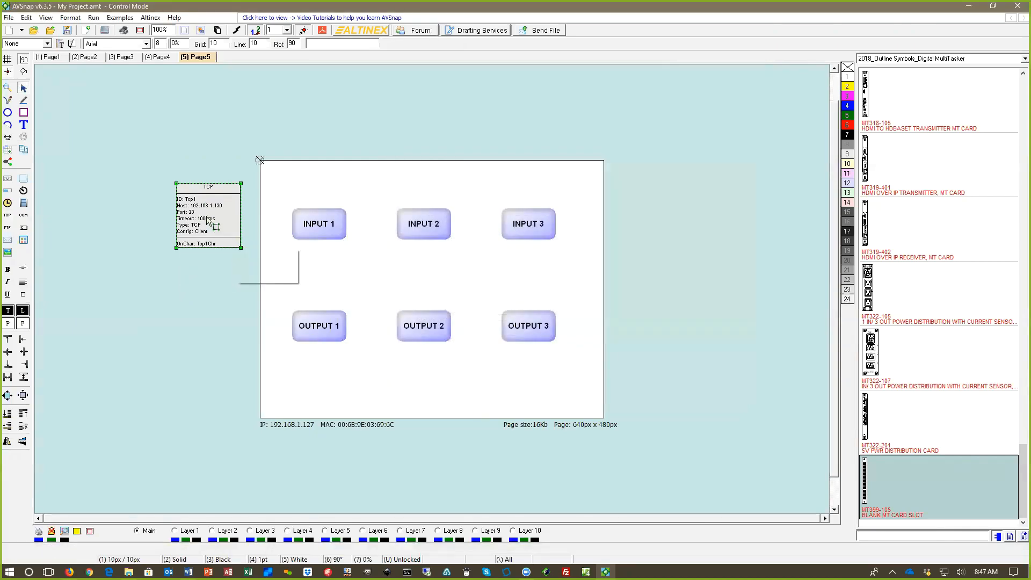
drag(205, 214, 217, 224)
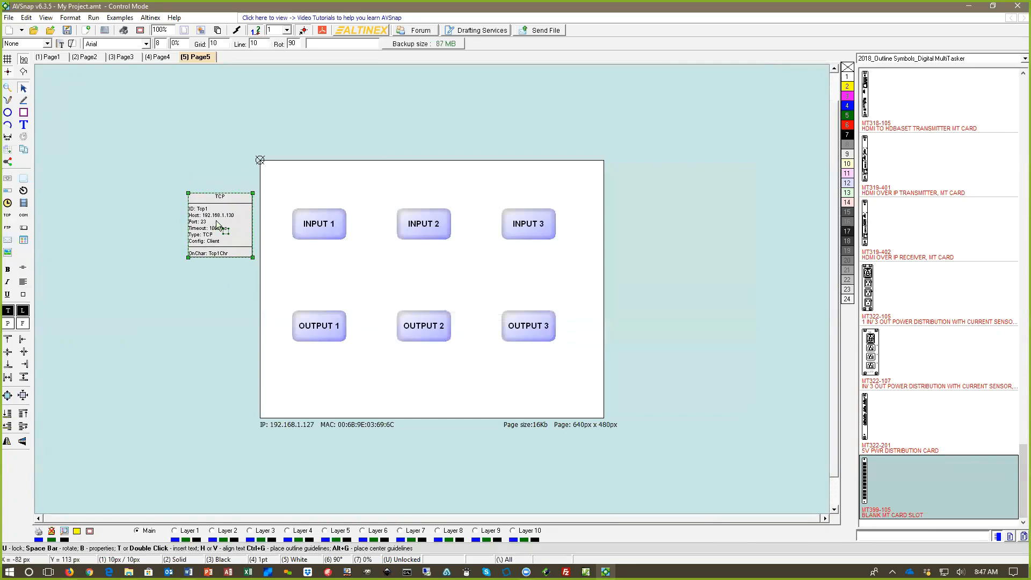
Step: Run the control page with the web server, check the Tcp1 connection entry in the Ports Viewer, and return to editing
key(F5)
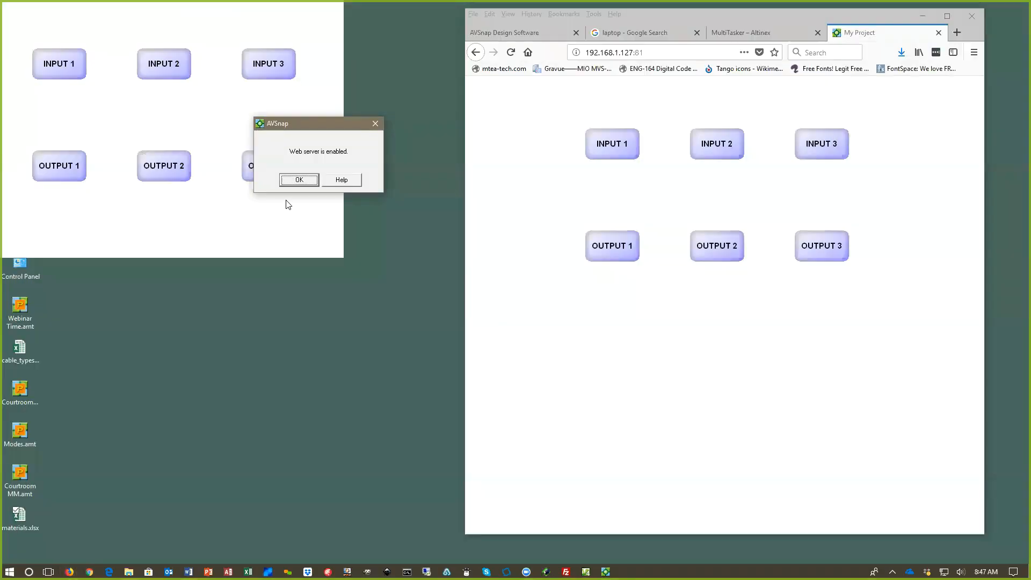
click(296, 182)
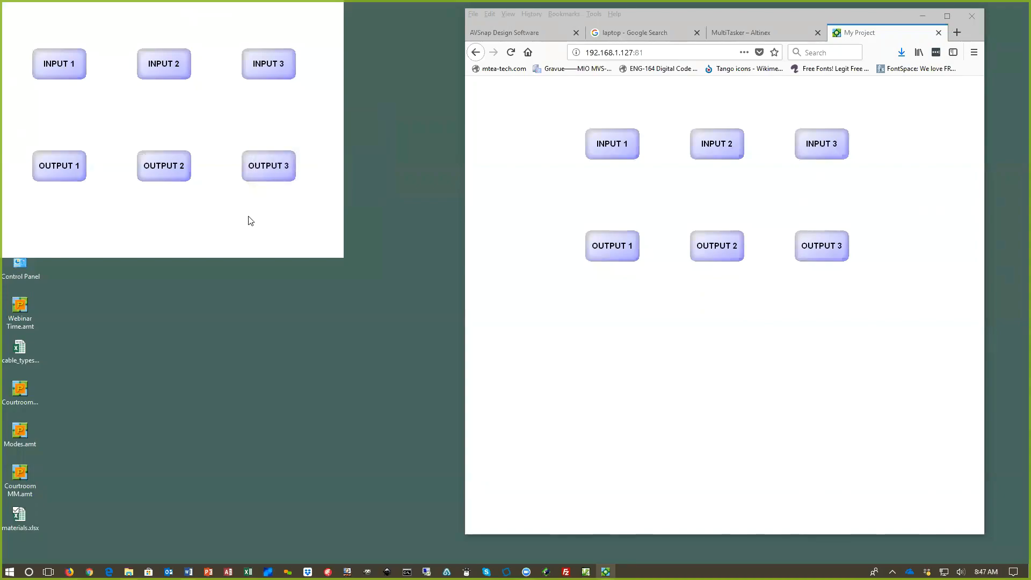
drag(410, 213, 413, 256)
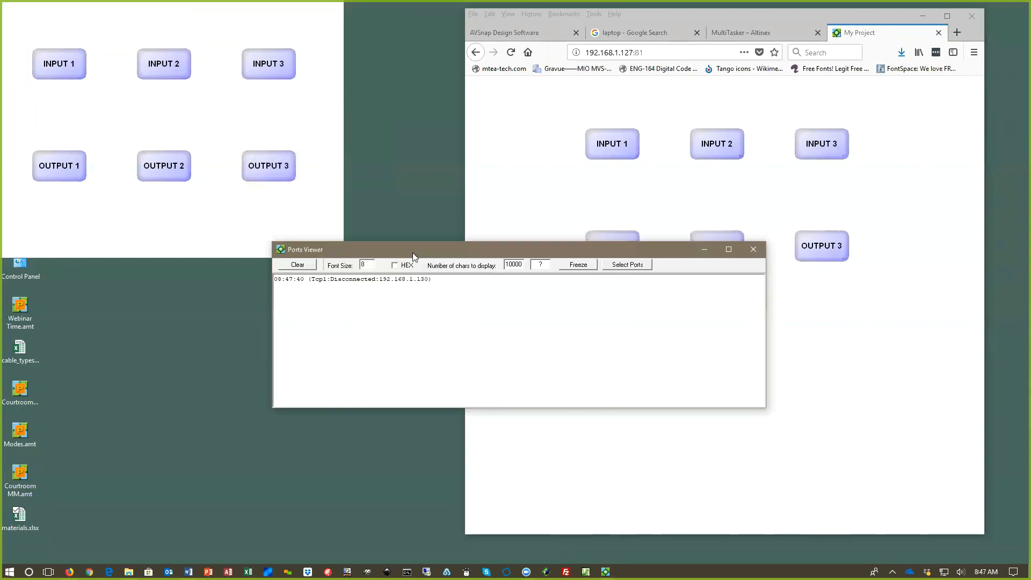
drag(309, 282, 435, 282)
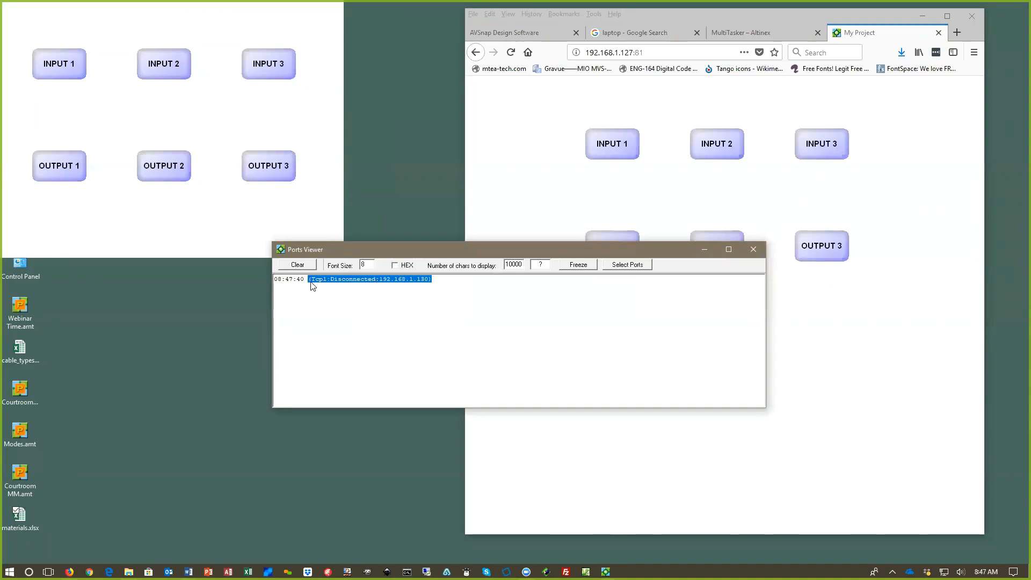
click(442, 280)
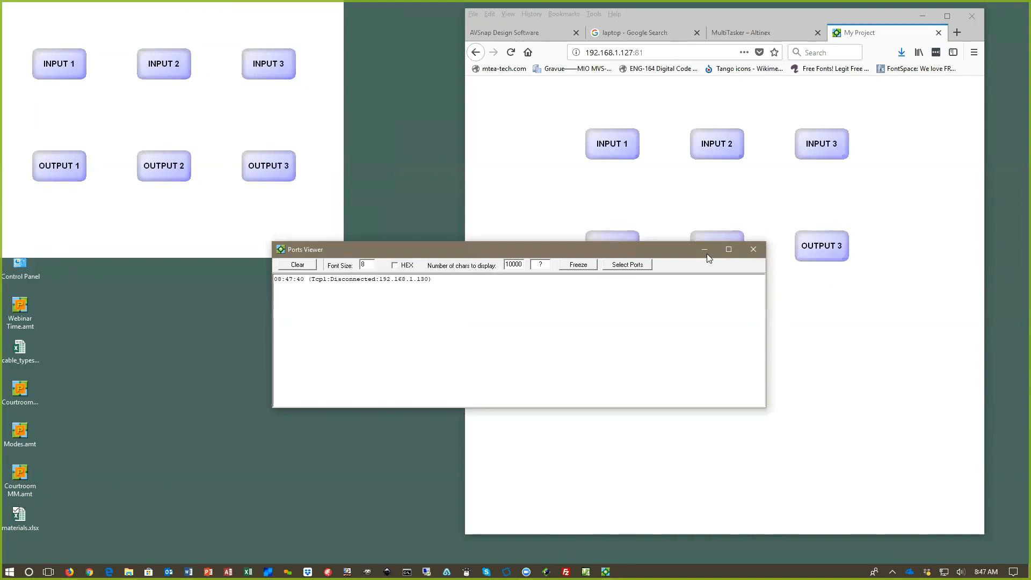
click(753, 250)
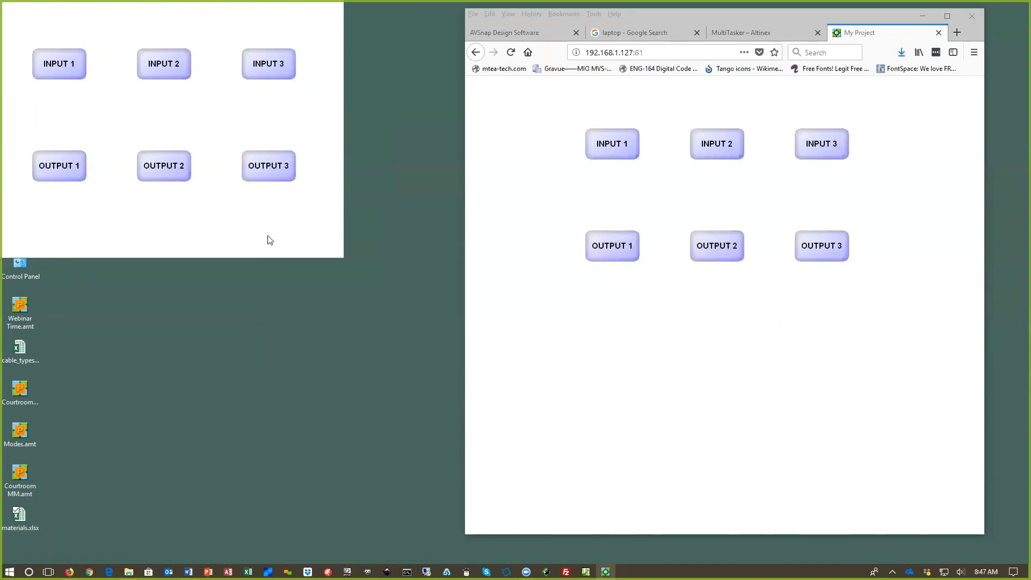
key(Escape)
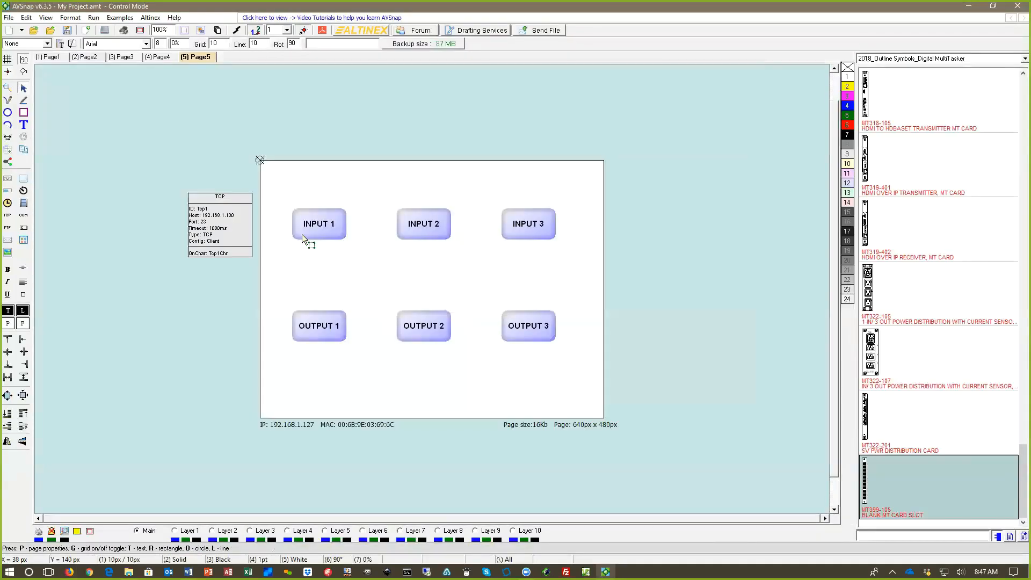
Step: Add a new OnClick procedure, Btn1Click, for the INPUT 1 button
click(331, 230)
right_click(333, 232)
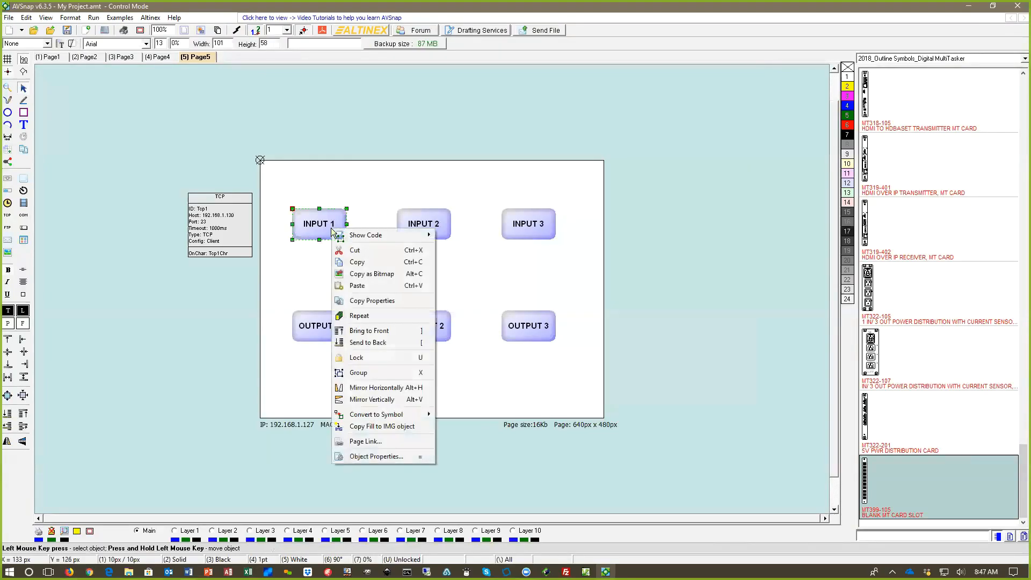
mouse_move(366, 238)
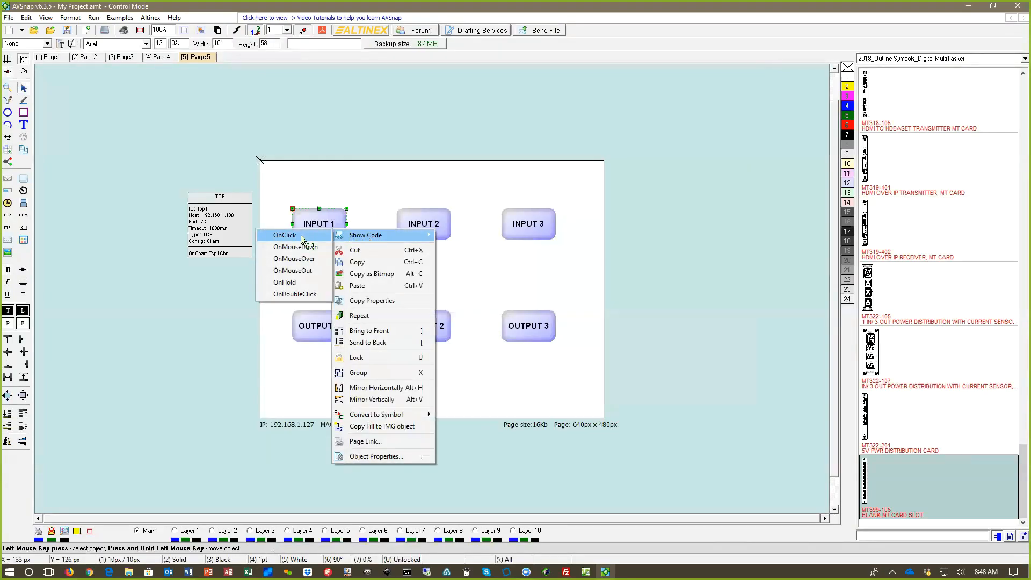
click(286, 235)
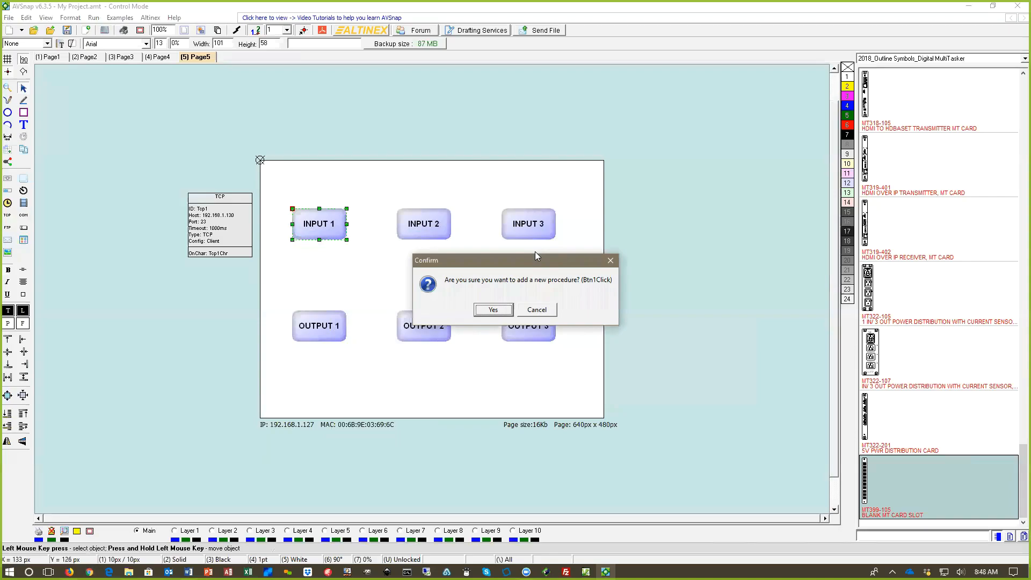
click(503, 311)
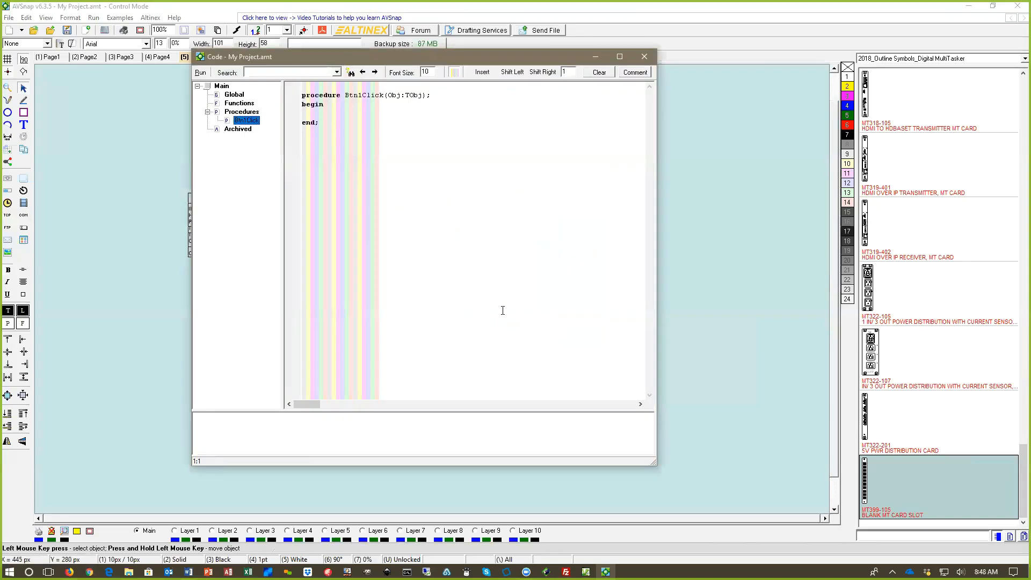
Step: Examine the empty Btn1Click procedure alongside the page buttons, then close the code editor and deselect the INPUT 1 button
drag(391, 56, 730, 84)
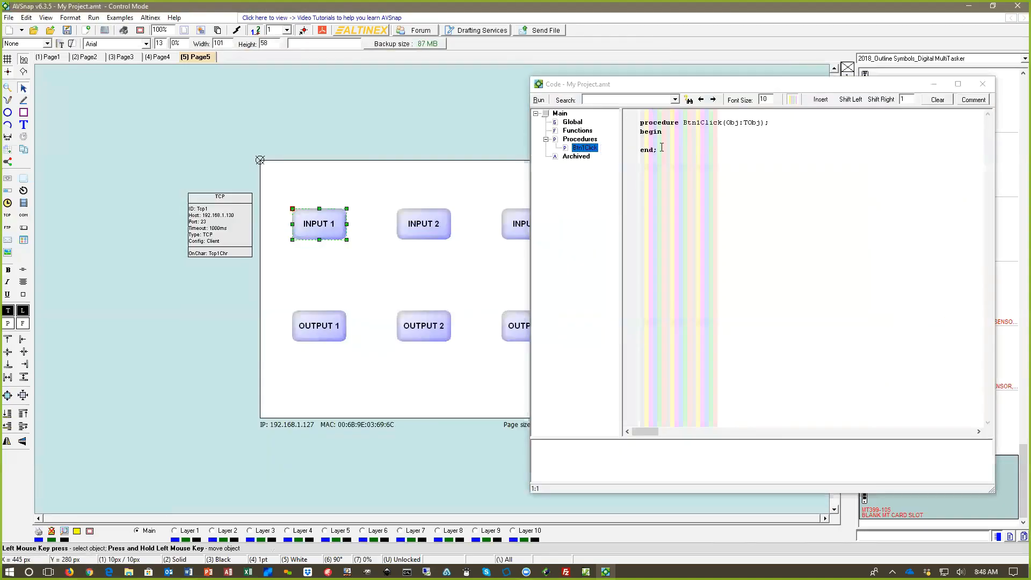
click(695, 165)
click(645, 141)
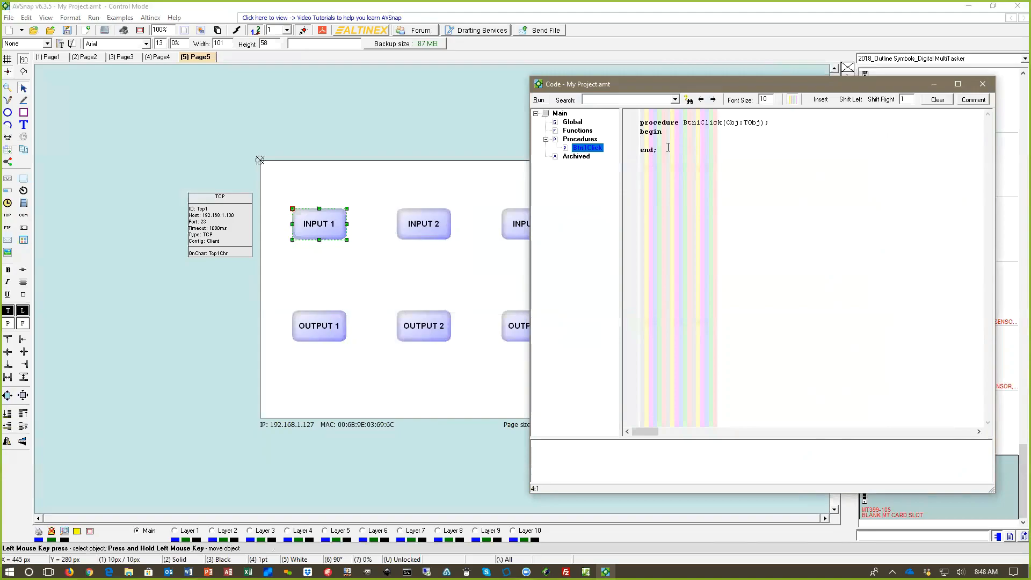
mouse_move(325, 231)
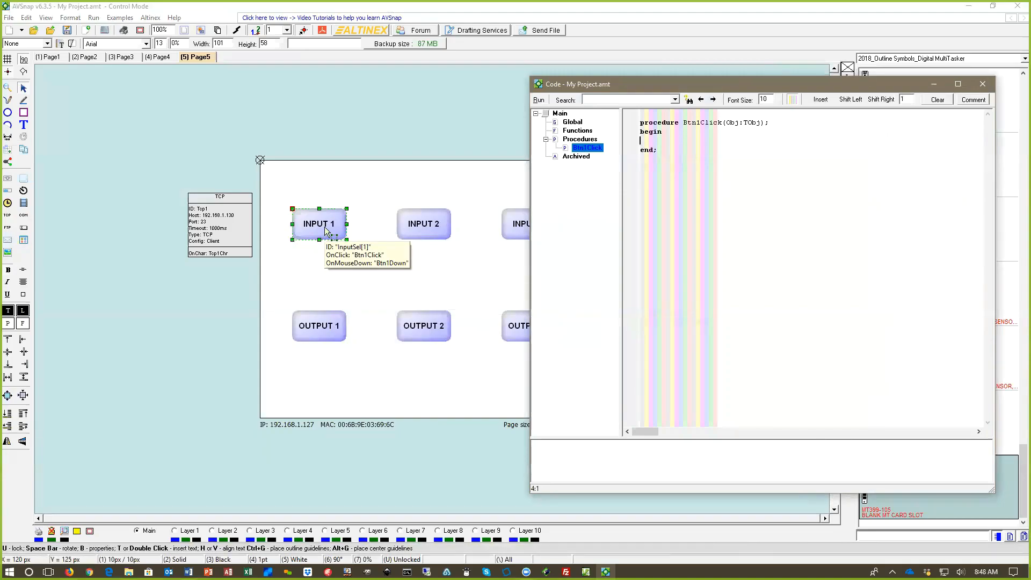
mouse_move(333, 339)
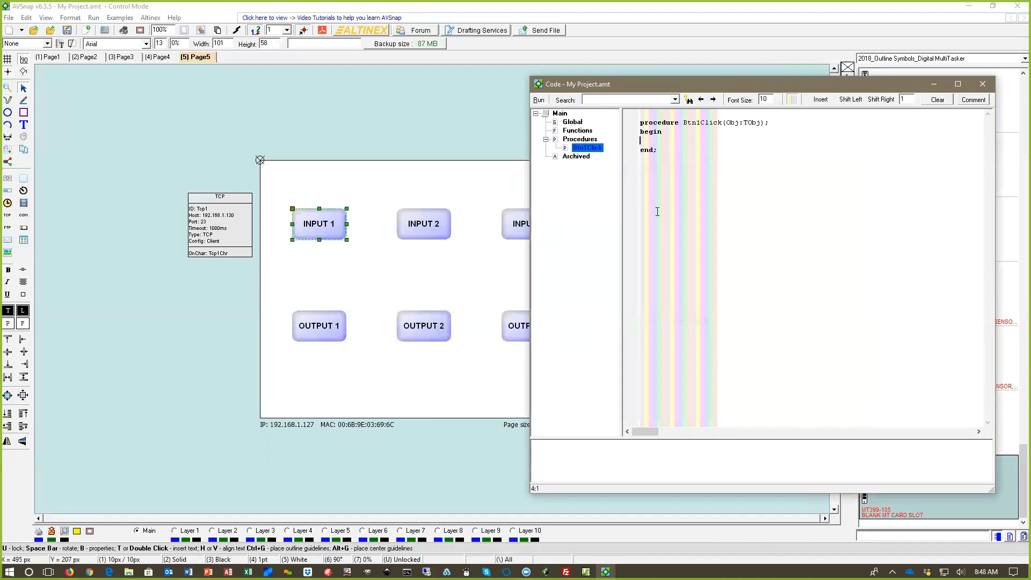
drag(723, 87, 678, 107)
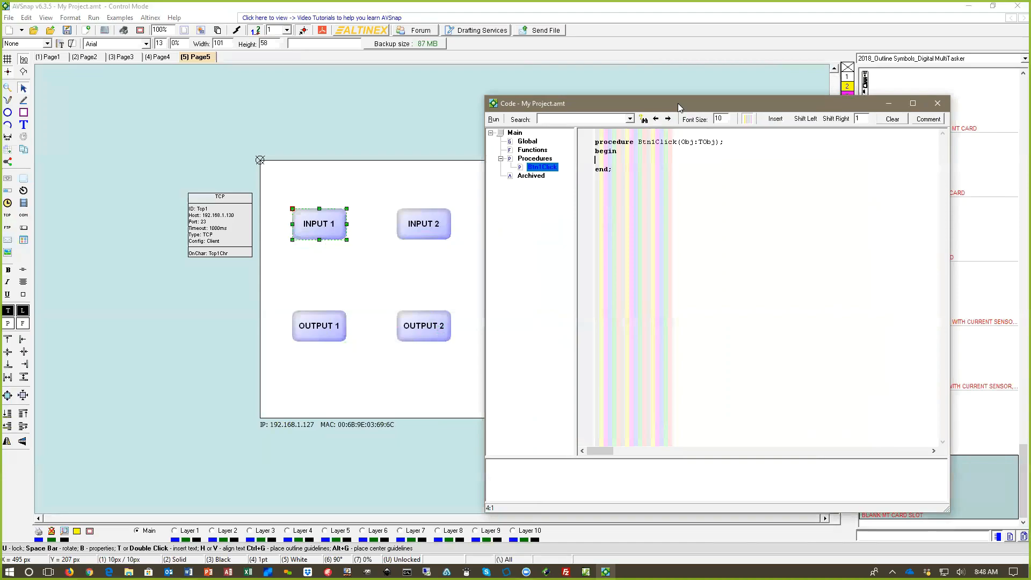
click(938, 105)
click(610, 175)
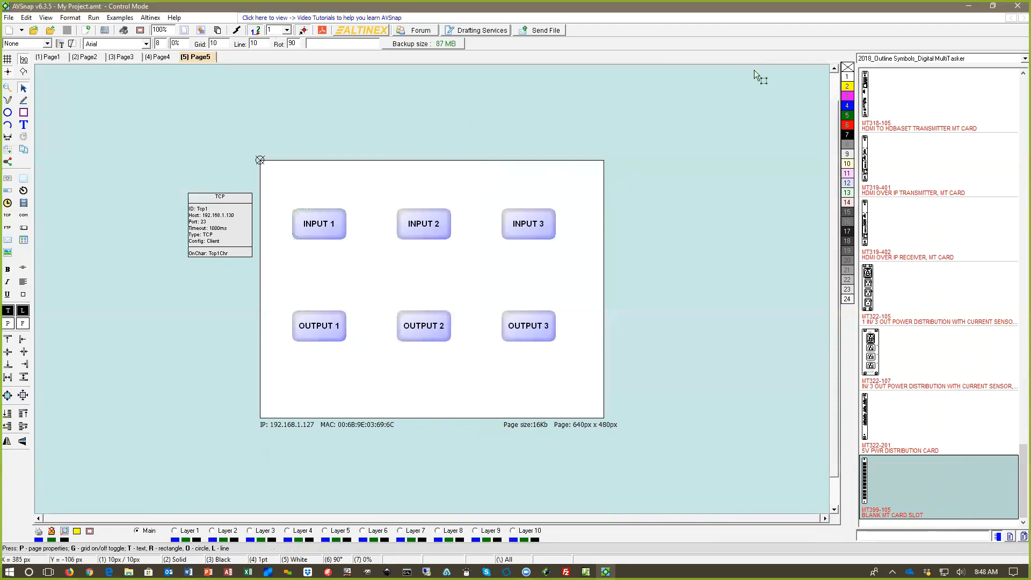
Step: Shrink the AVSnap window to expose the desktop files and open Courtroom.amt in it
click(992, 6)
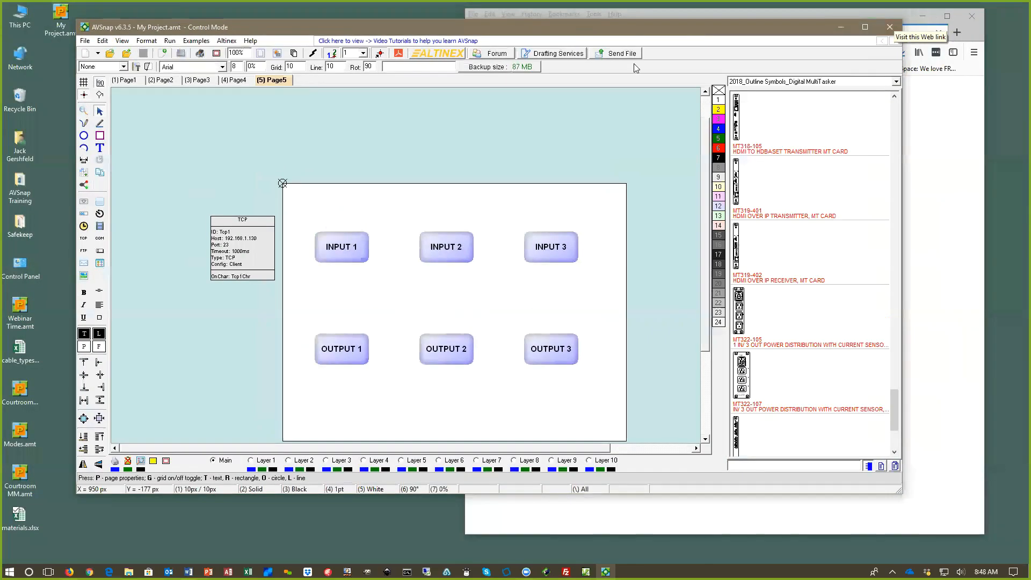
drag(547, 31, 633, 64)
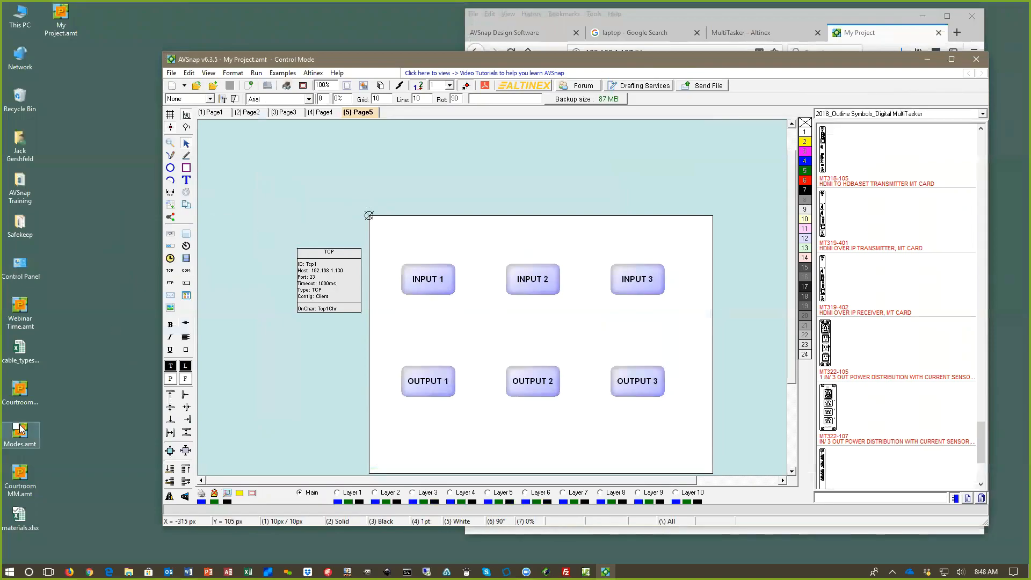
click(25, 391)
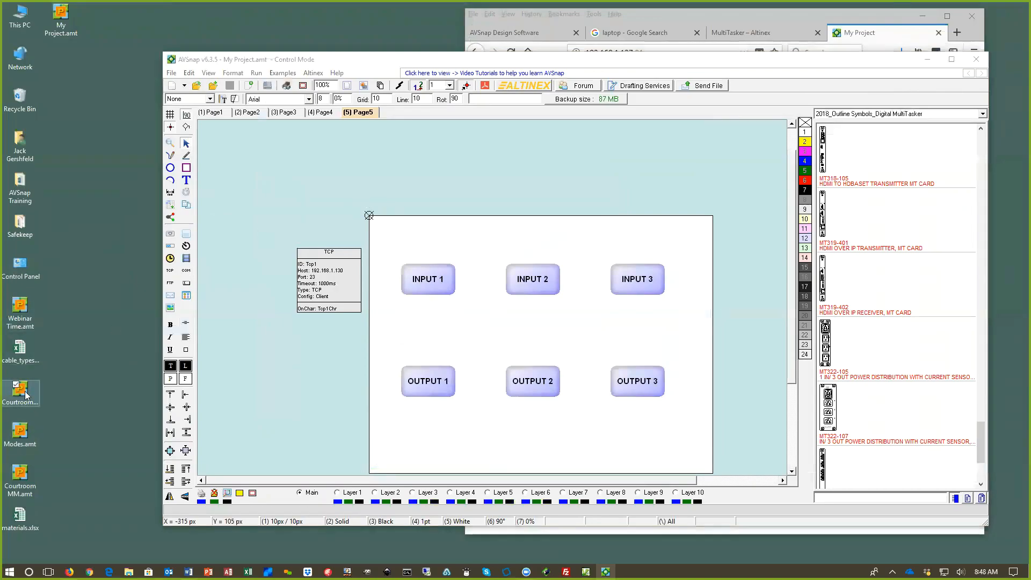
drag(33, 388, 370, 361)
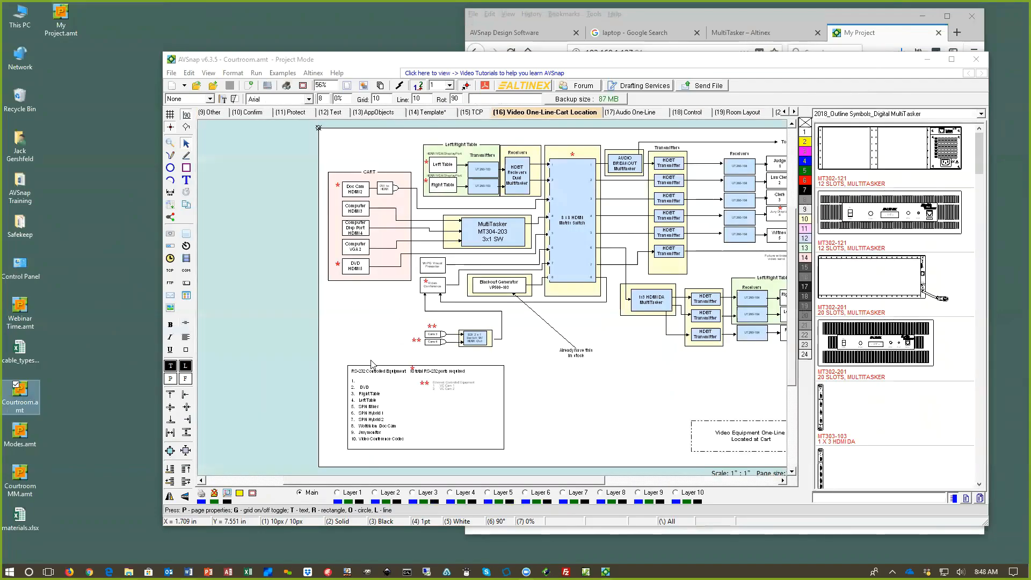
Step: Maximize the AVSnap window and examine the Video One-Line-Cart Location diagram, from the sources through the matrix switch to the displays
click(951, 60)
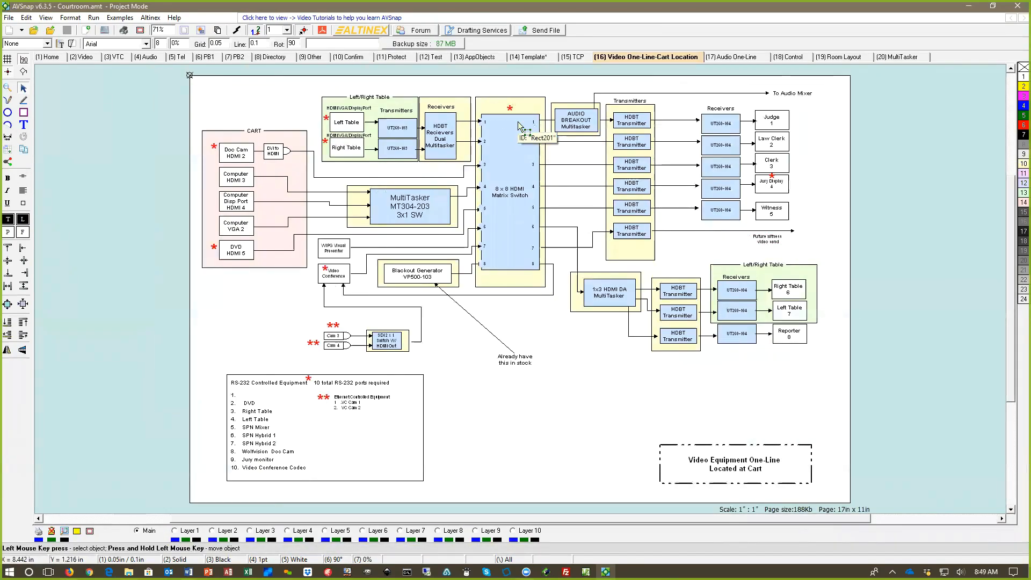
scroll(294, 92, up, 1)
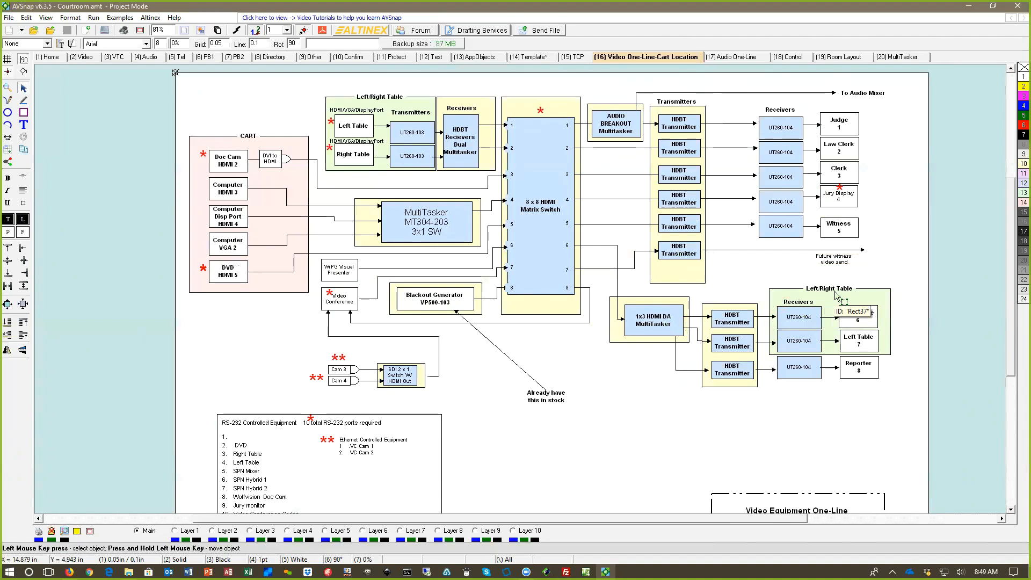
scroll(753, 288, down, 1)
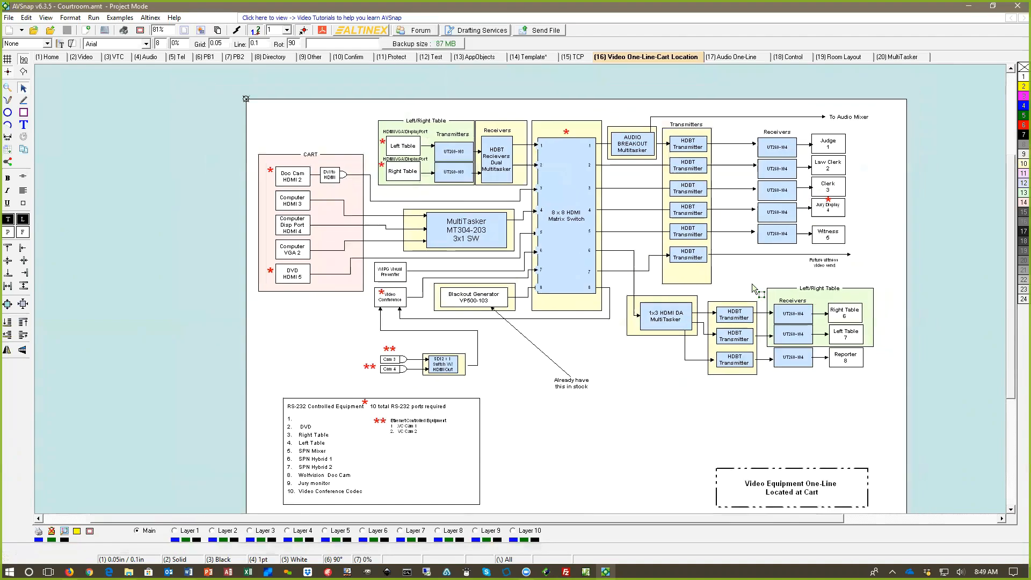
scroll(753, 289, down, 1)
scroll(752, 288, up, 1)
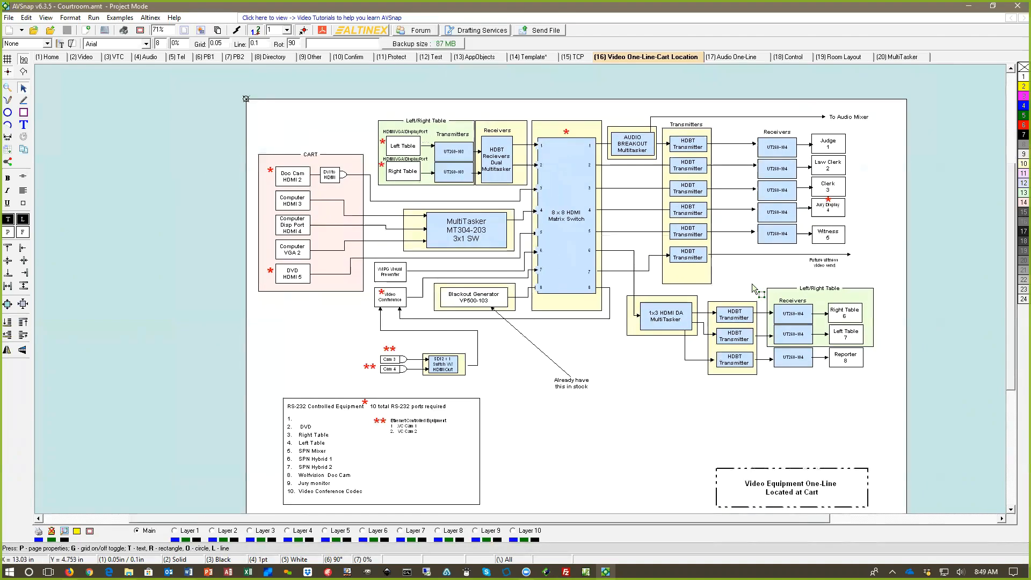
Step: Review the Audio One-Line, Control and Room Layout pages of the courtroom project at a readable zoom
click(737, 57)
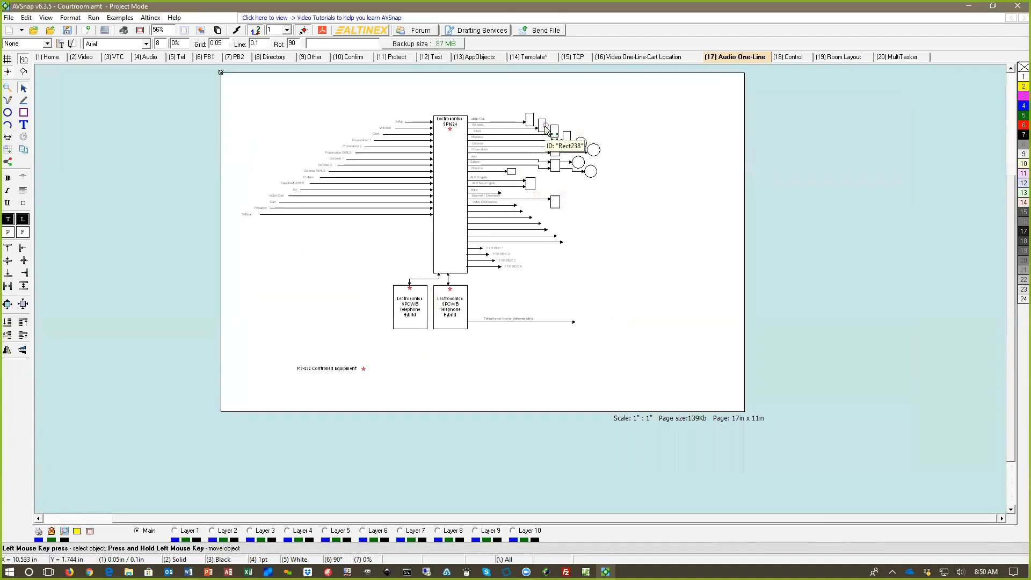
scroll(546, 129, up, 2)
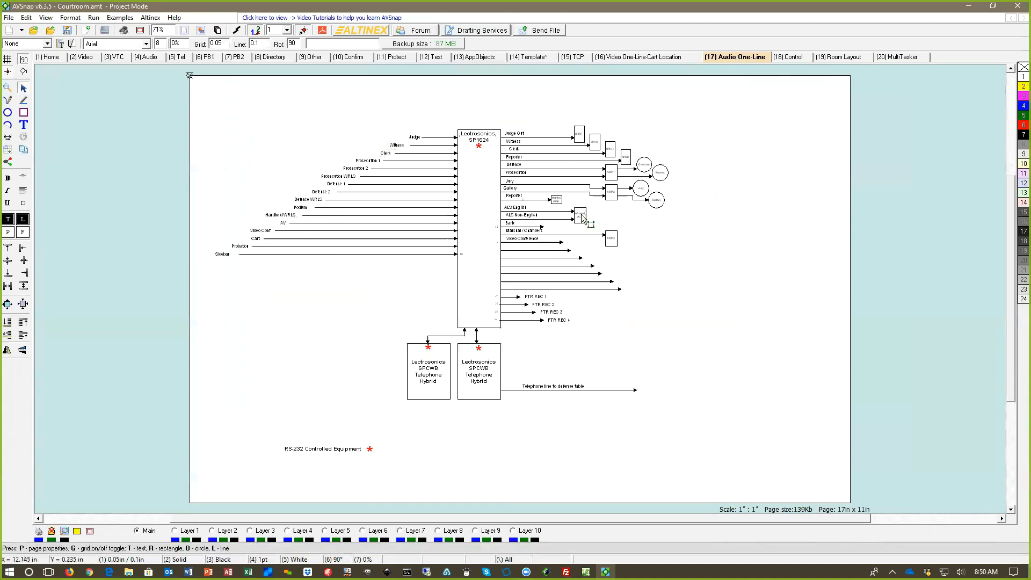
click(792, 57)
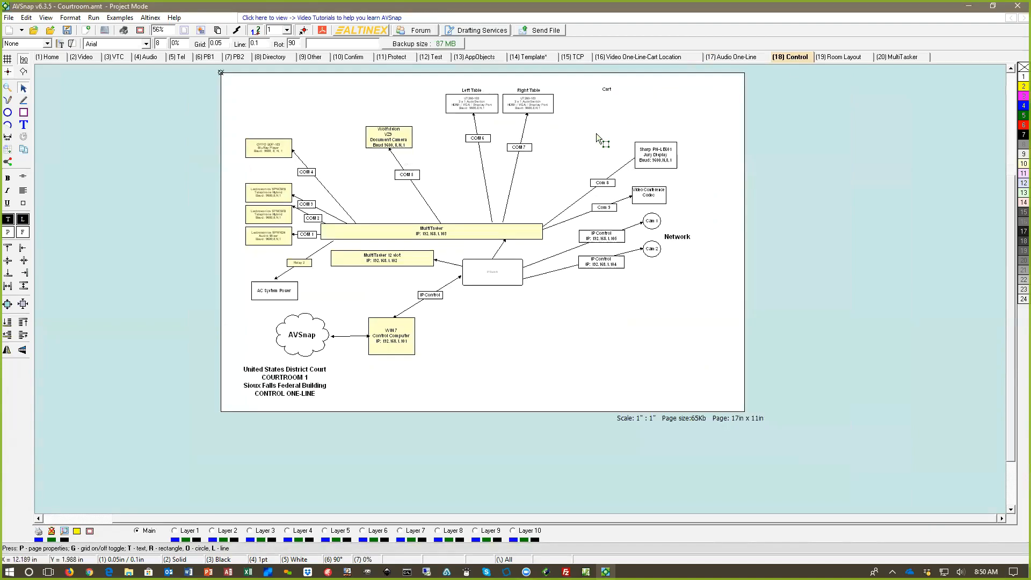
scroll(596, 133, up, 2)
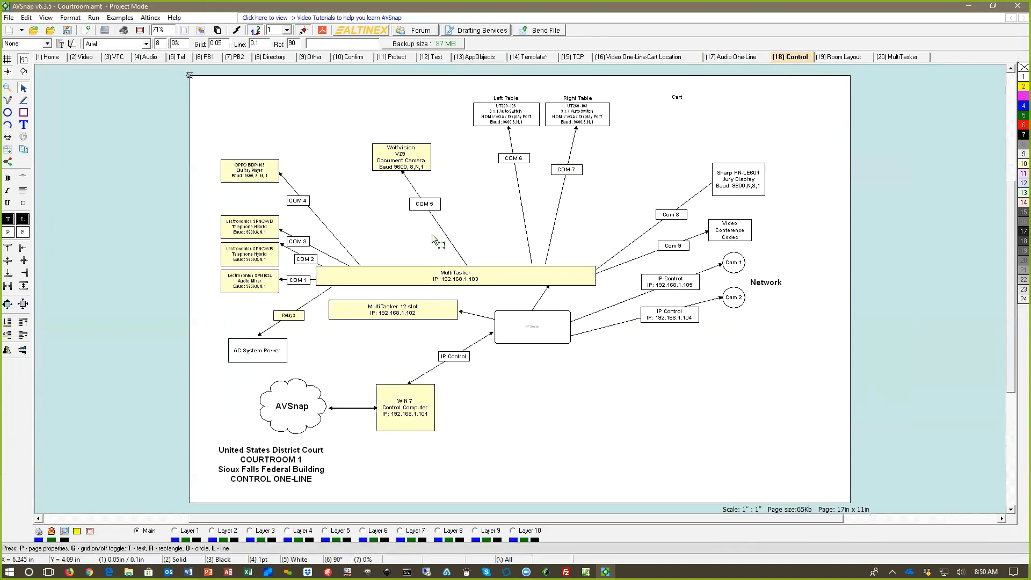
scroll(432, 237, up, 1)
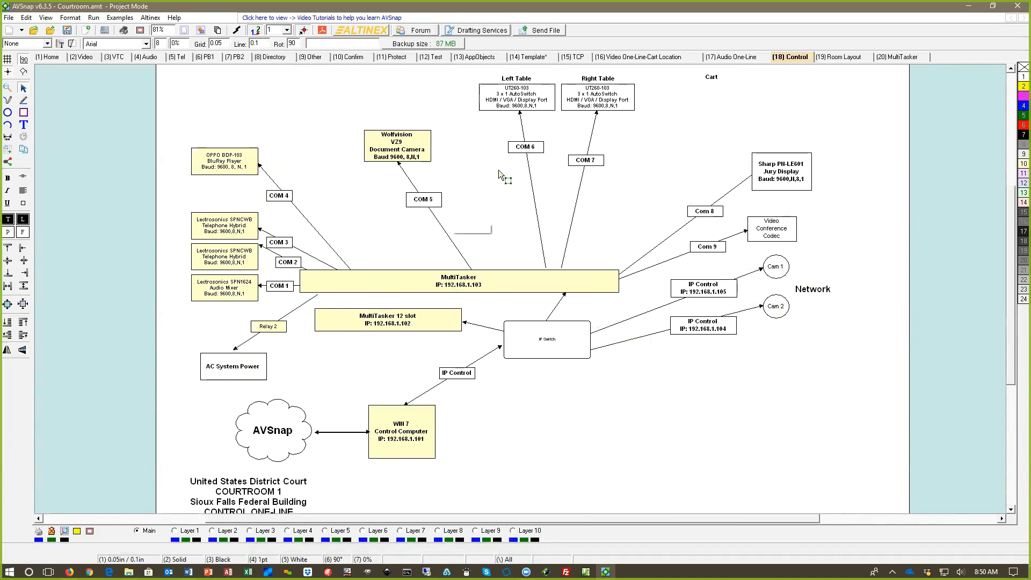
click(838, 57)
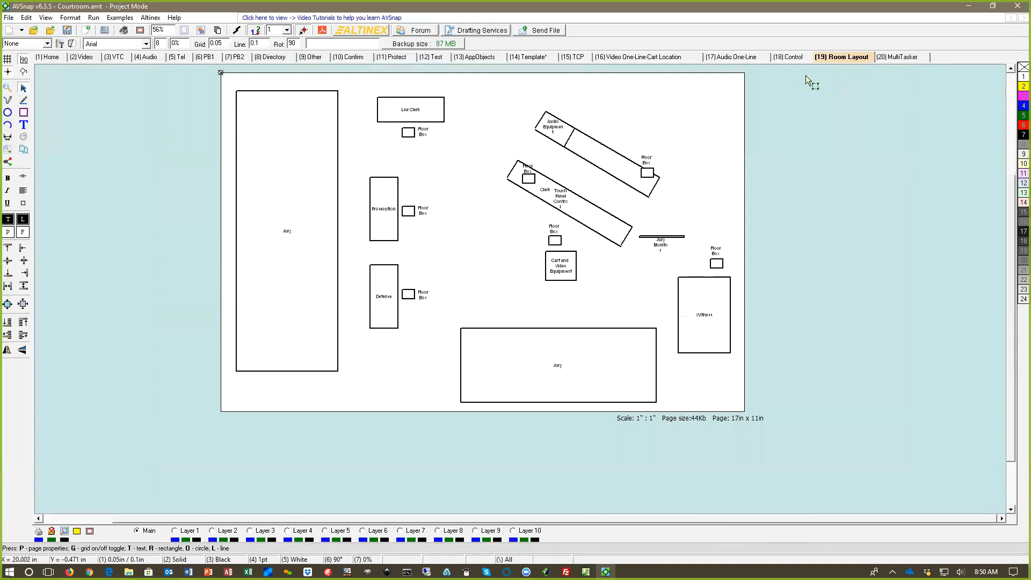
scroll(584, 101, up, 1)
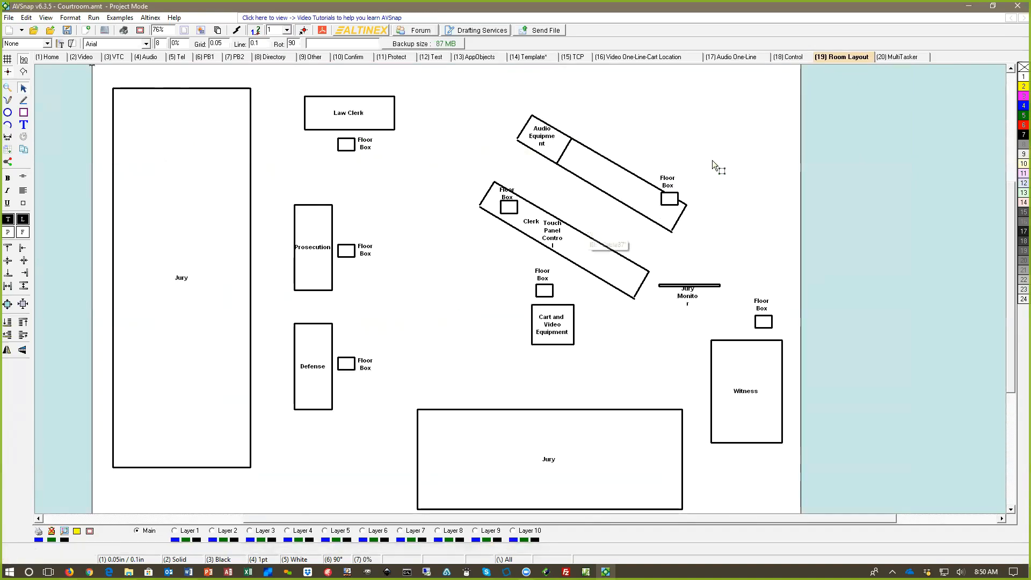
Step: Examine the MultiTasker page's card wiring and connected devices up close, then bring the whole drawing back into view
click(903, 57)
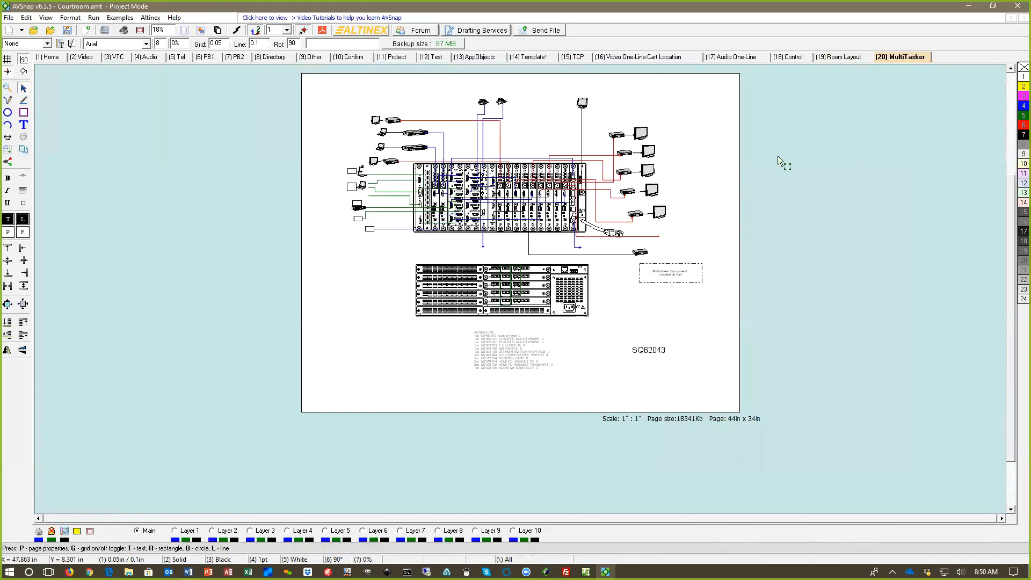
scroll(778, 156, up, 2)
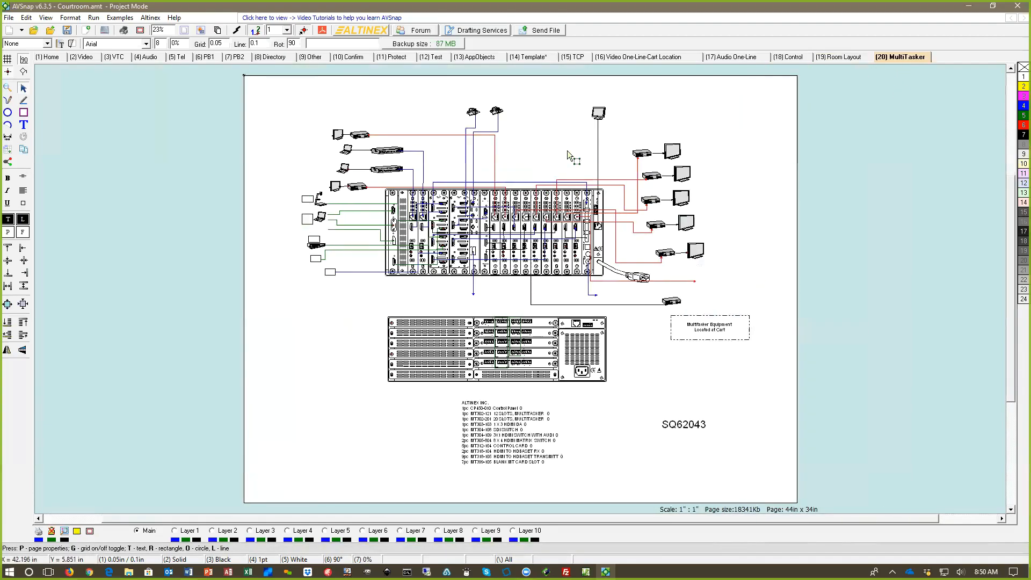
scroll(535, 130, up, 4)
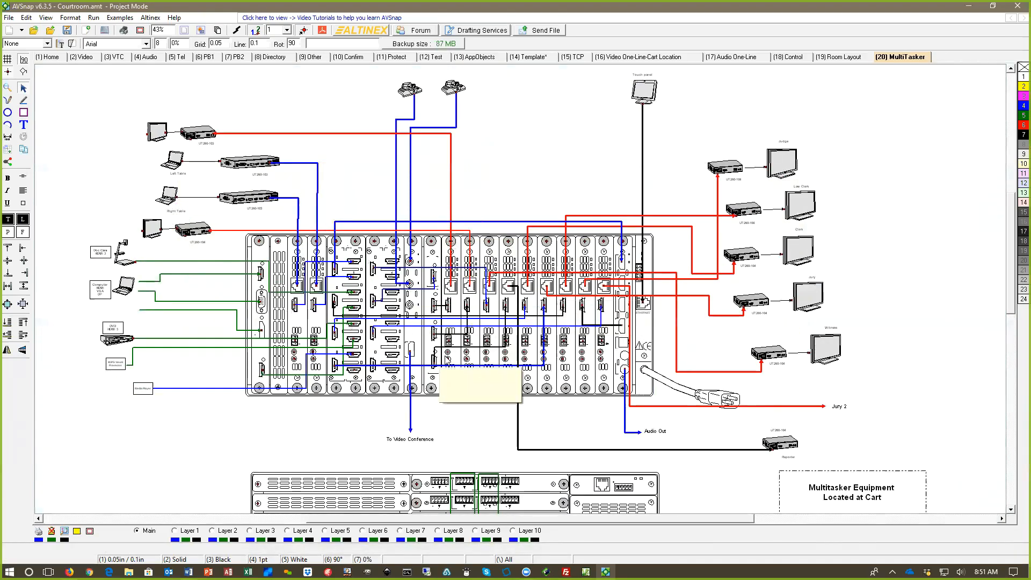
scroll(445, 356, down, 1)
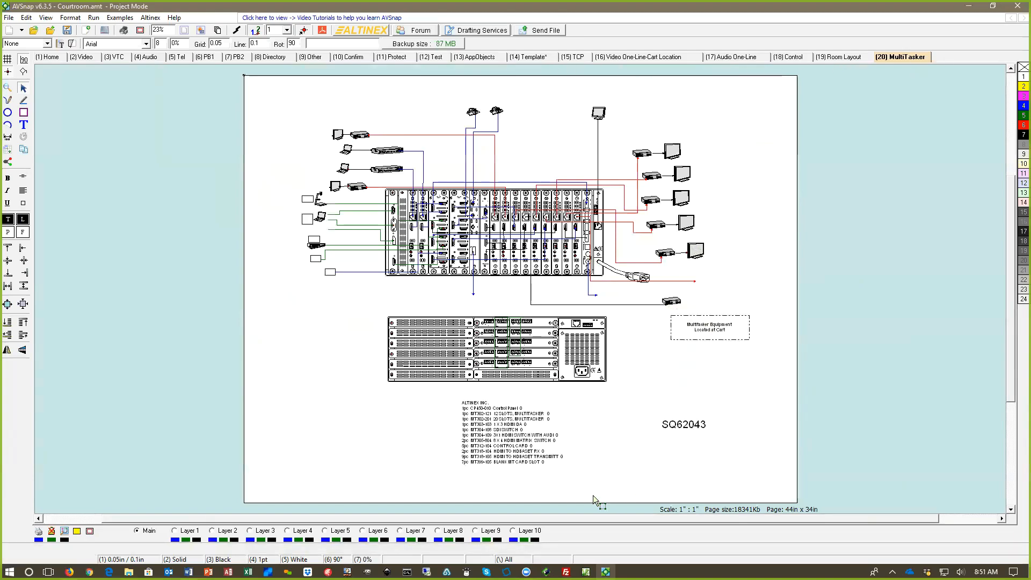
drag(571, 516, 512, 516)
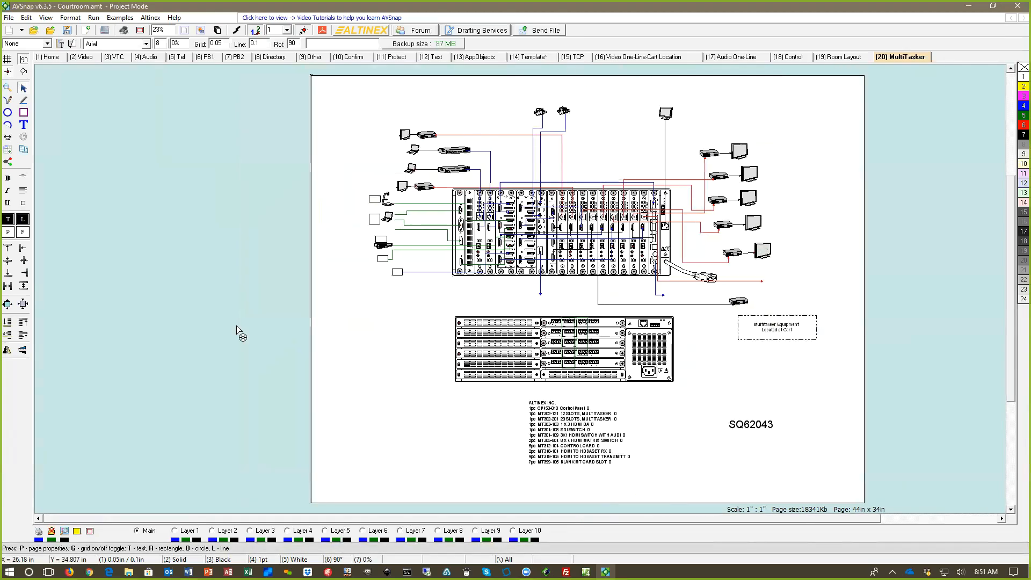
Step: Look through the control pages of the project: Home, Video, VTC, Audio, Tel, PB1, Directory and Other
click(51, 59)
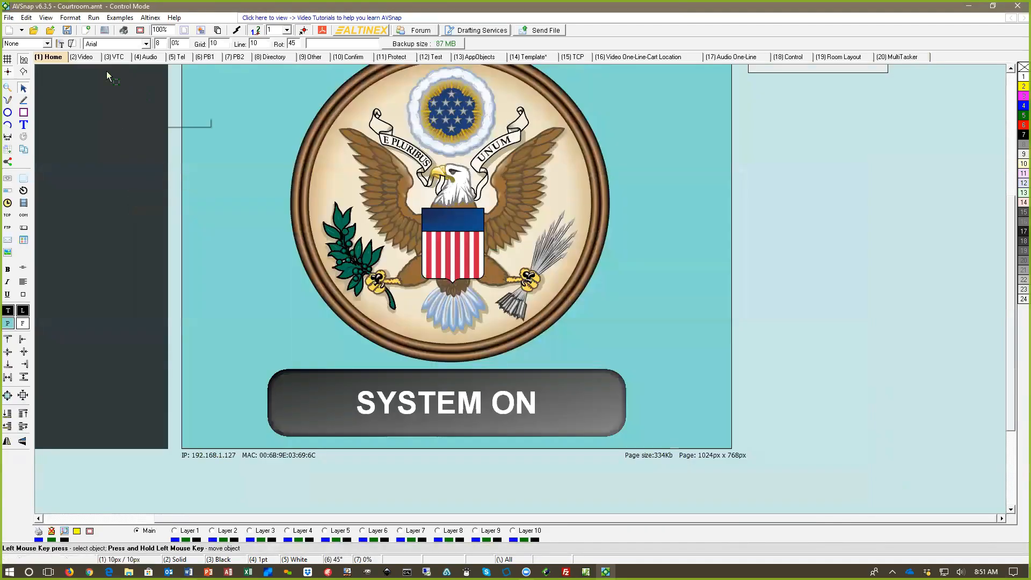
click(92, 59)
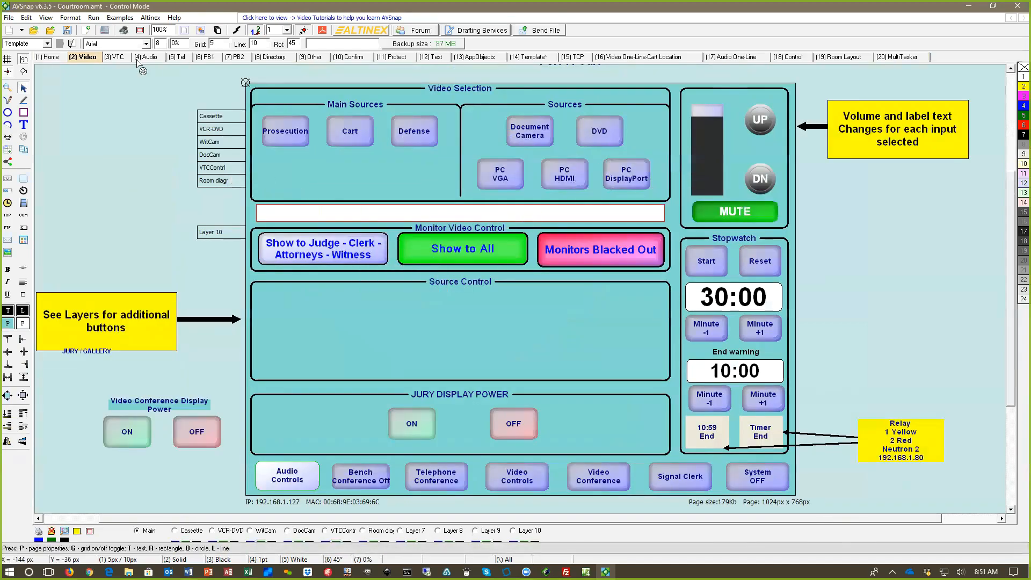
click(118, 57)
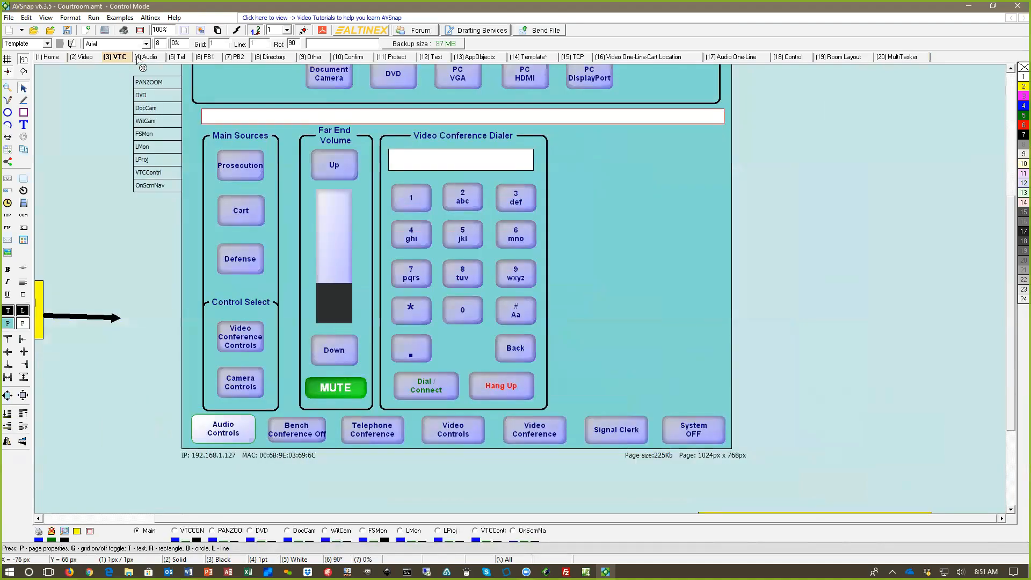
click(148, 58)
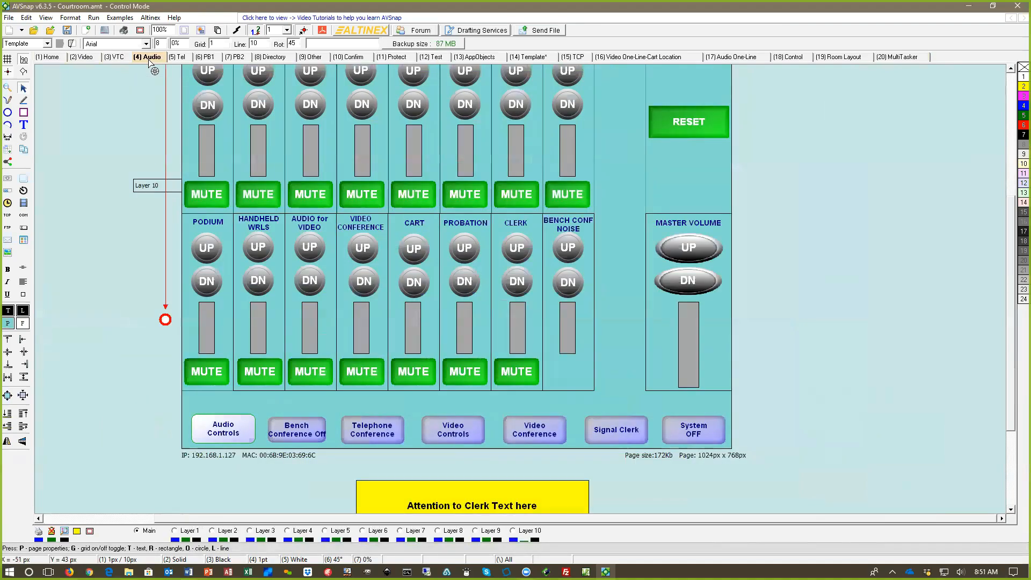
click(180, 58)
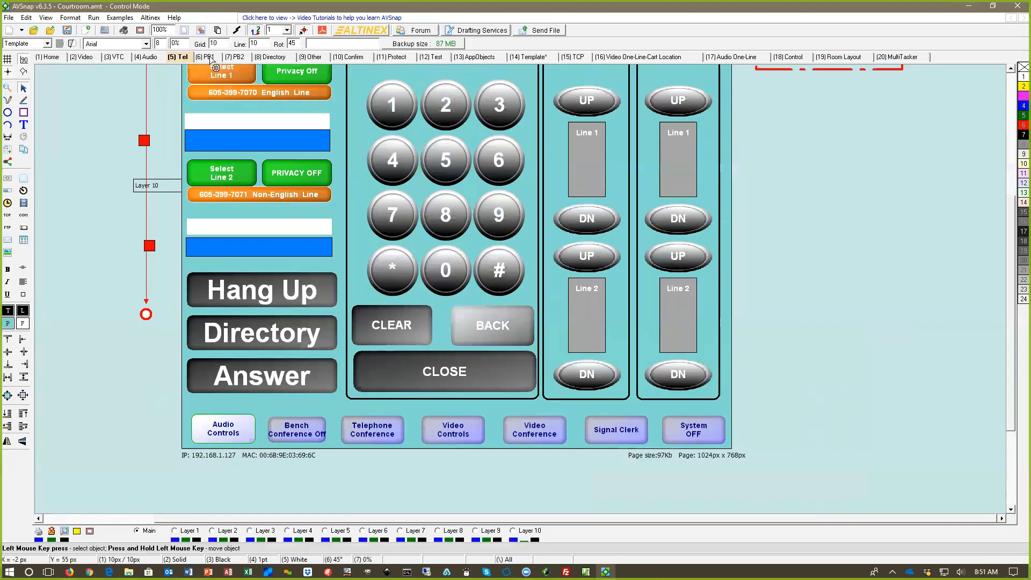
click(209, 57)
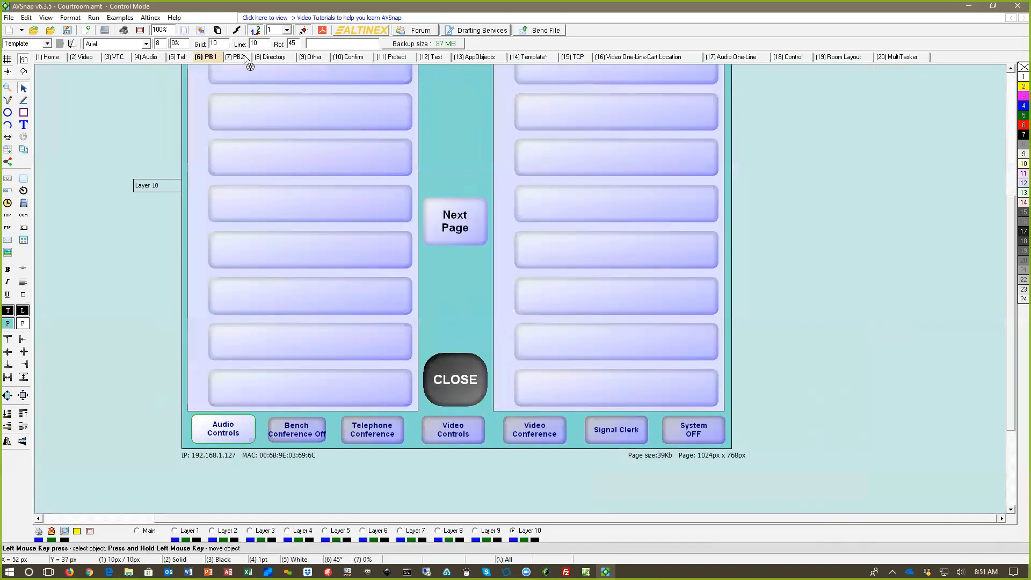
click(282, 56)
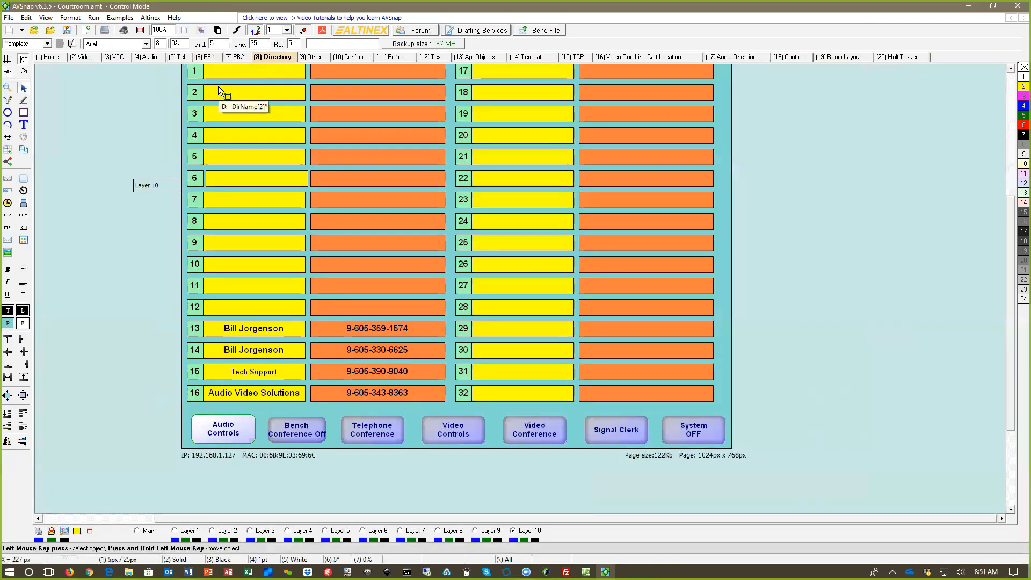
click(314, 57)
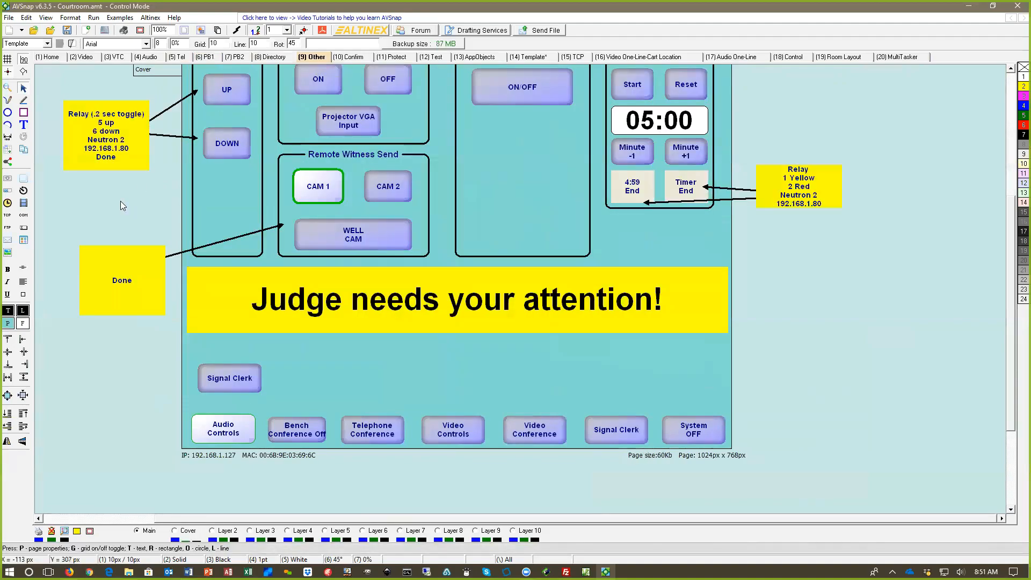
Step: Run the courtroom project, accept the web server message and turn the system on from the home page
key(F5)
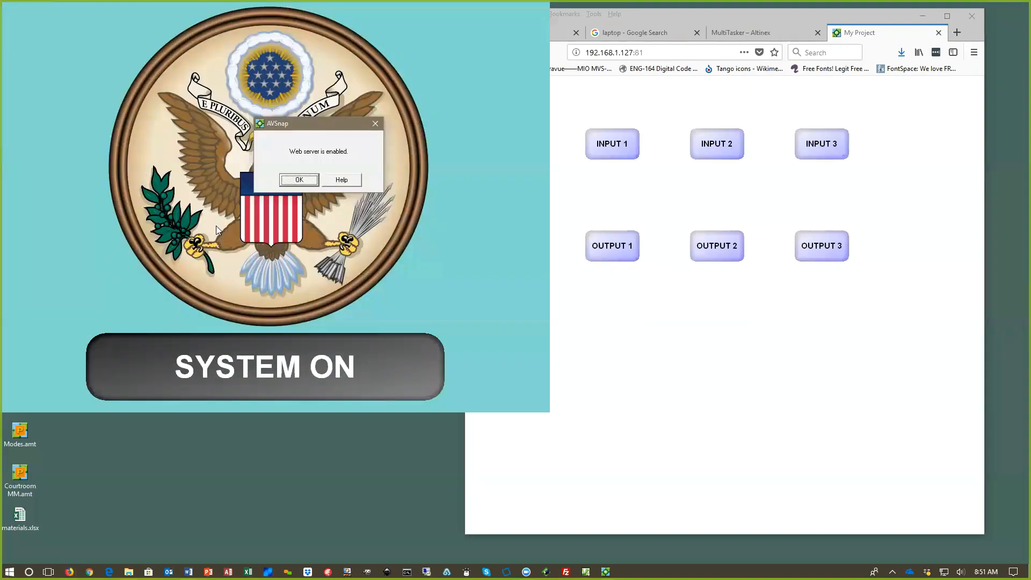
click(297, 180)
click(310, 363)
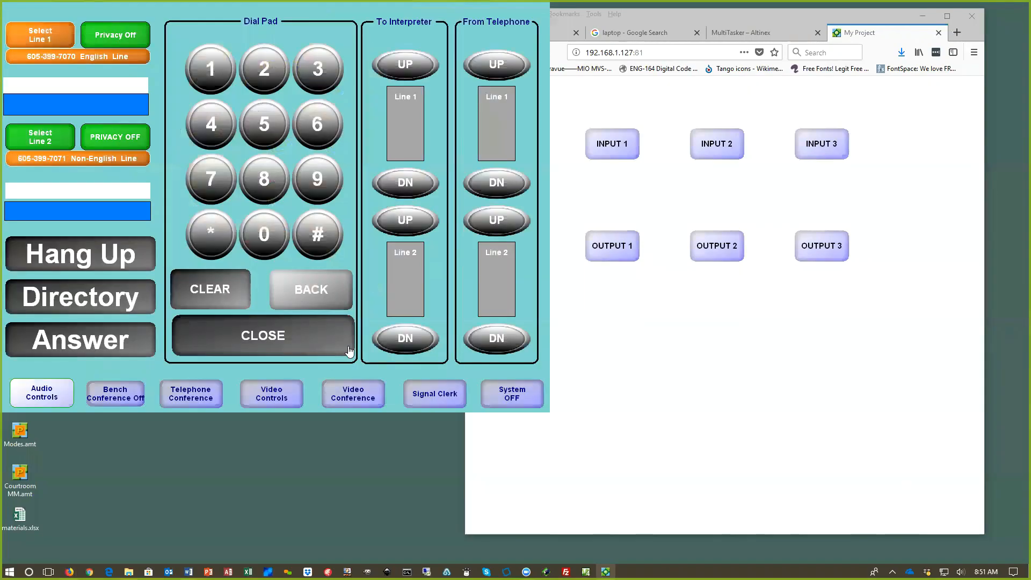
Step: Switch to the browser, reload 192.168.1.127:81, move the window clear of the running panel and turn the system on from the web page
click(628, 349)
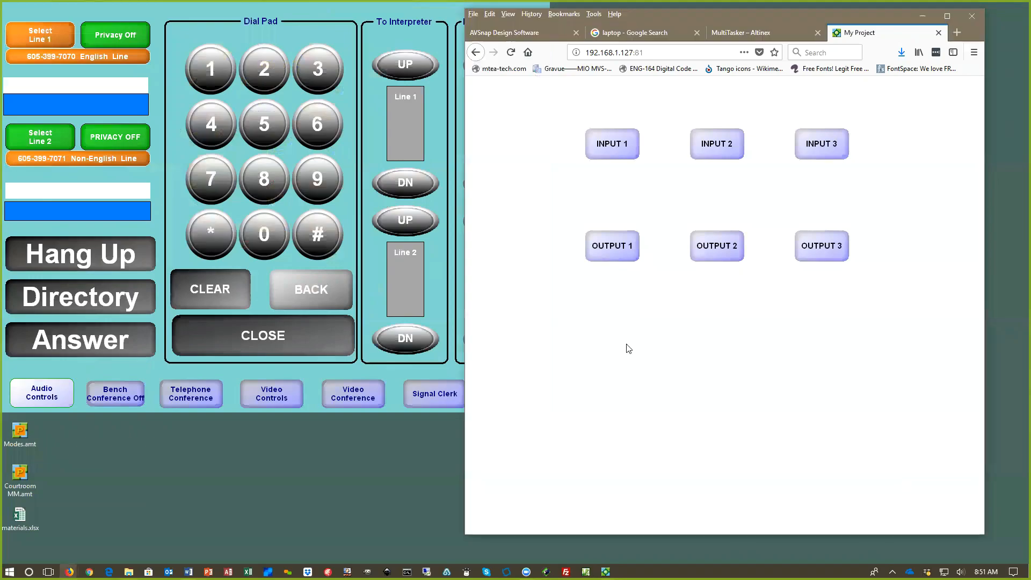
click(655, 54)
click(655, 55)
key(Return)
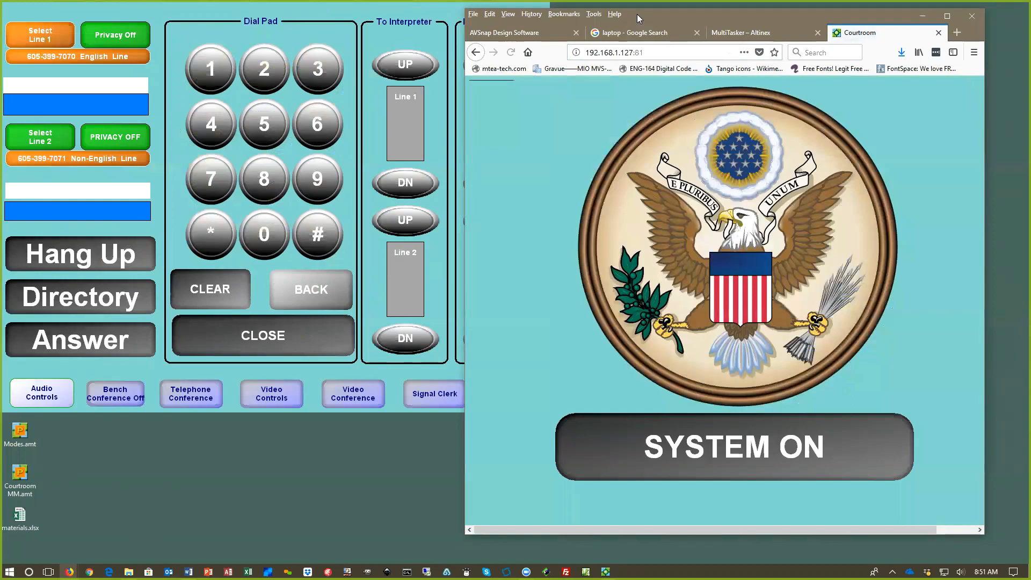
drag(637, 14, 846, 33)
click(882, 447)
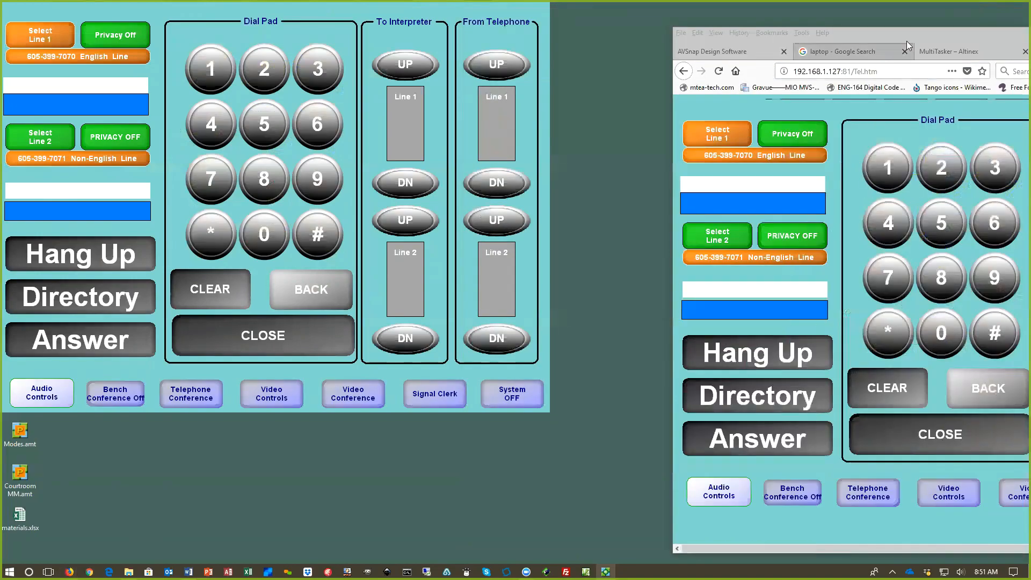
Step: Reposition and widen the browser window so the full telephone page shows beside the running AVSnap panel
double_click(937, 34)
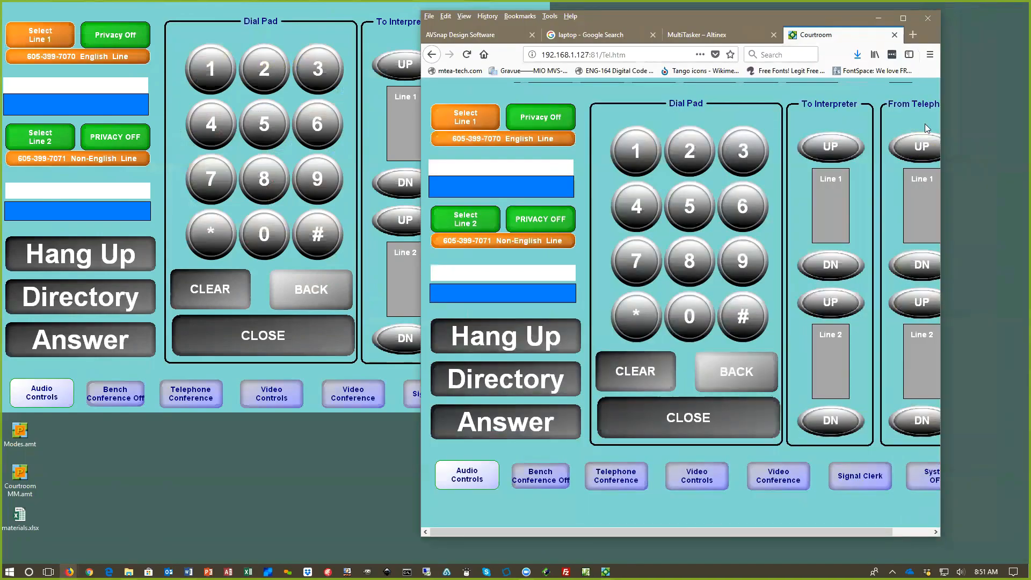
drag(940, 126, 1004, 125)
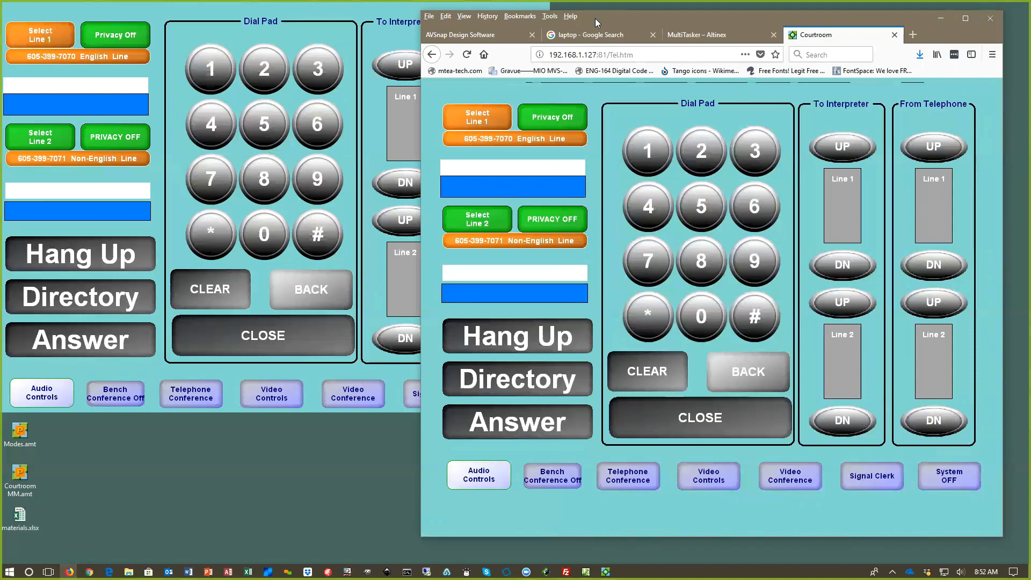
drag(595, 18, 605, 15)
Step: Enter the test digits 12468 on the dial pad of the browser's telephone page
click(660, 149)
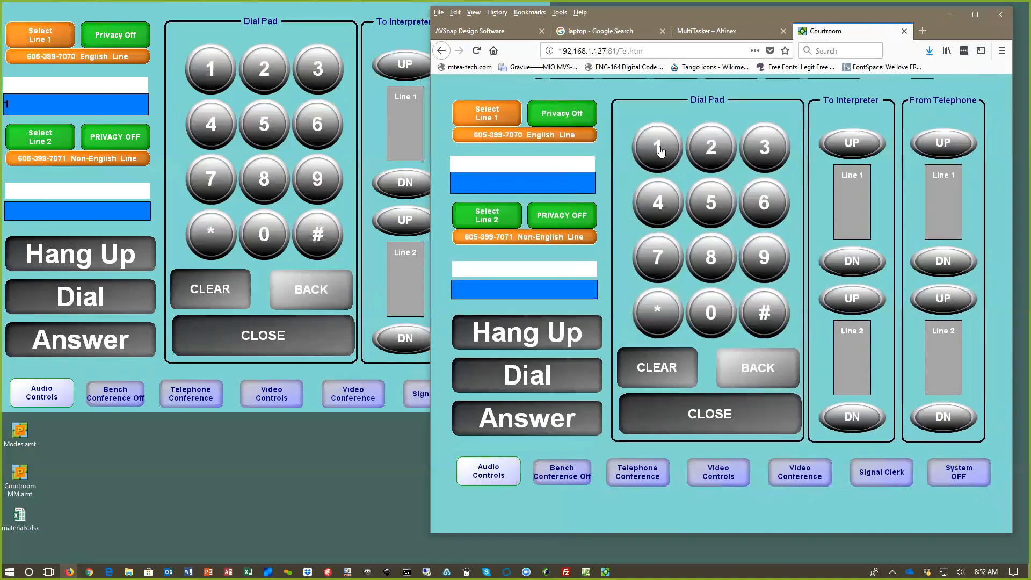
click(708, 154)
click(668, 204)
click(754, 195)
click(713, 248)
Step: Minimize the browser, open the Video Controls page on the running AVSnap panel and select Defense as the main source
click(951, 14)
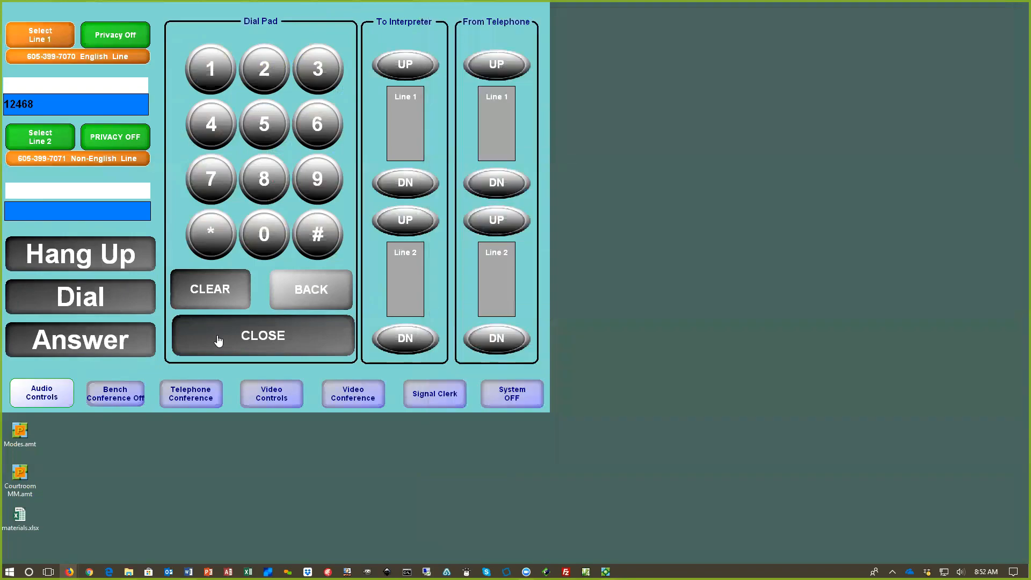
click(268, 396)
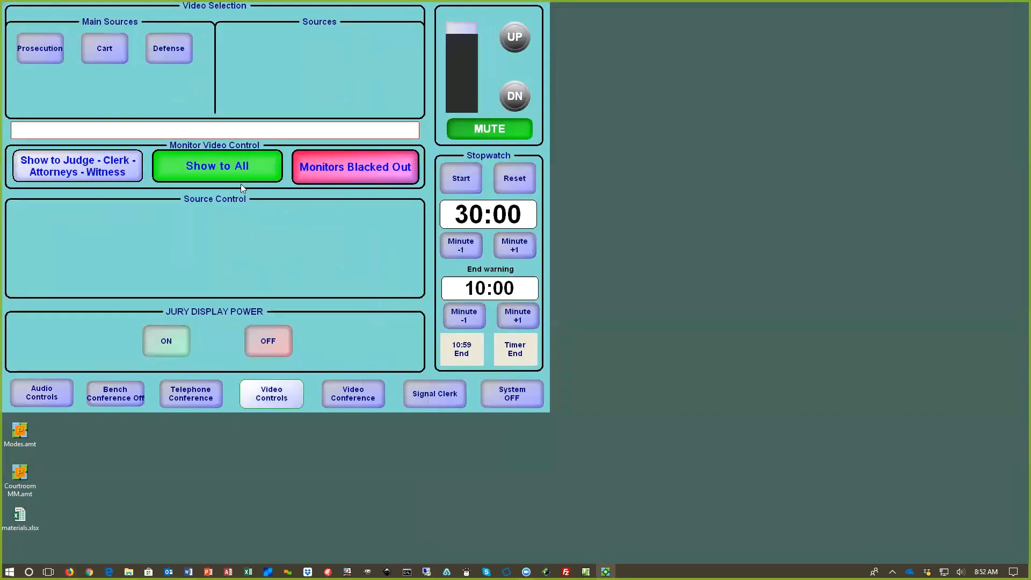
click(171, 54)
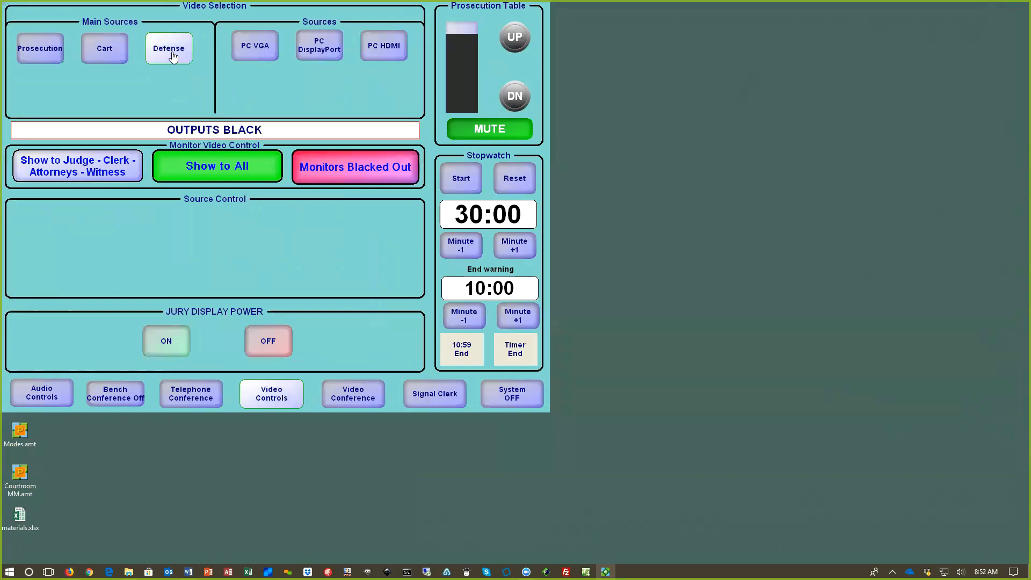
Step: Switch the main source to Prosecution and on to Cart, select DVD as its source, and send Play and Resume Play
click(41, 56)
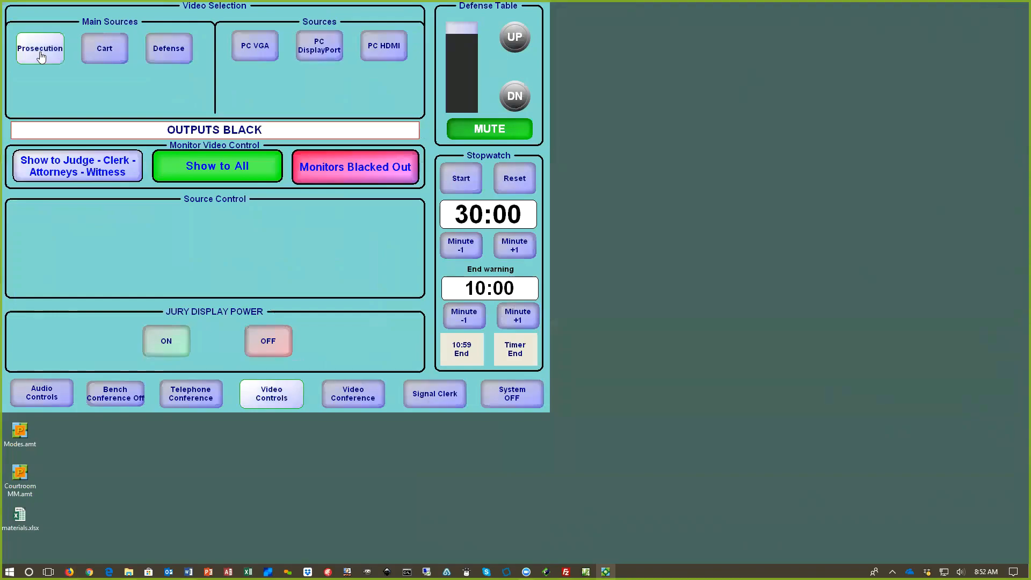
click(128, 55)
click(355, 51)
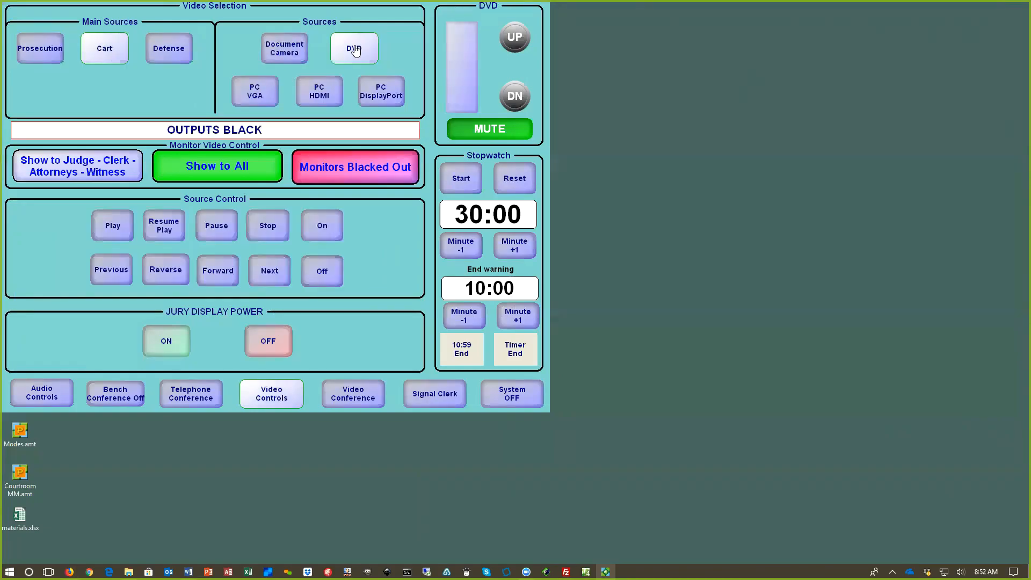
click(108, 222)
click(166, 227)
Step: Start the stopwatch, add five minutes to its time and take the five minutes off again
click(462, 182)
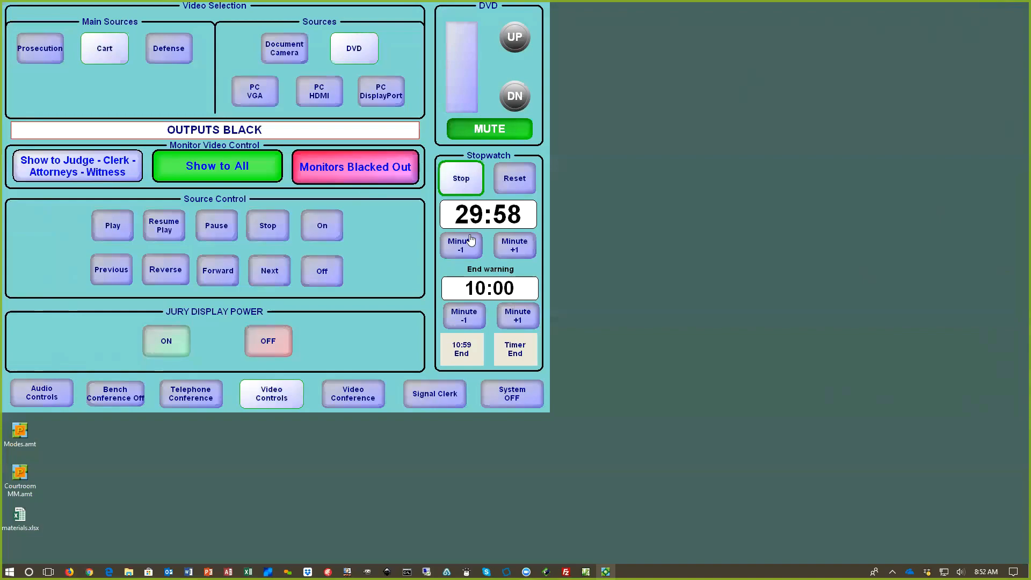
click(503, 247)
click(503, 247)
click(503, 247)
click(503, 247)
click(503, 247)
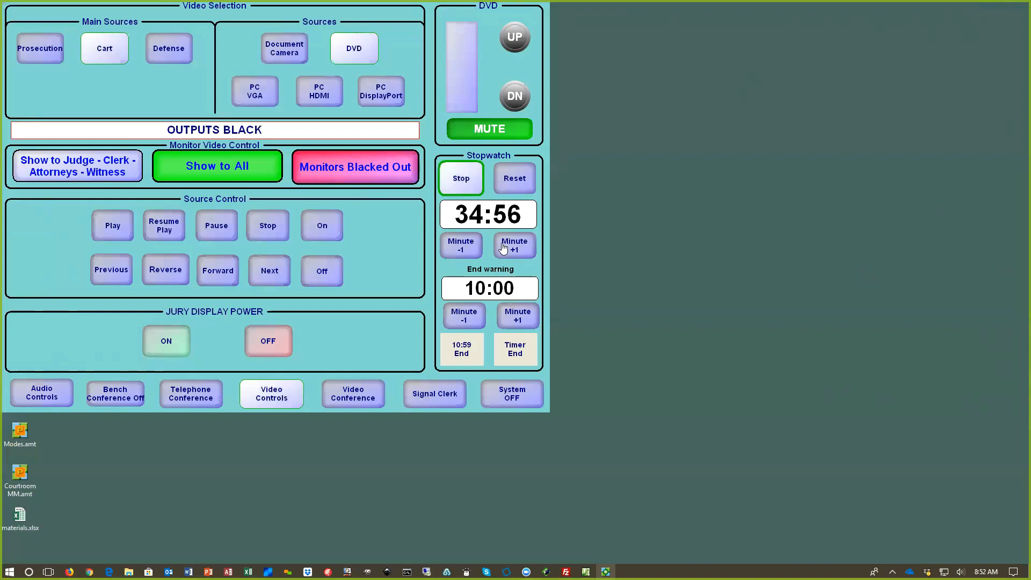
click(458, 248)
click(458, 248)
click(457, 248)
click(457, 248)
click(458, 248)
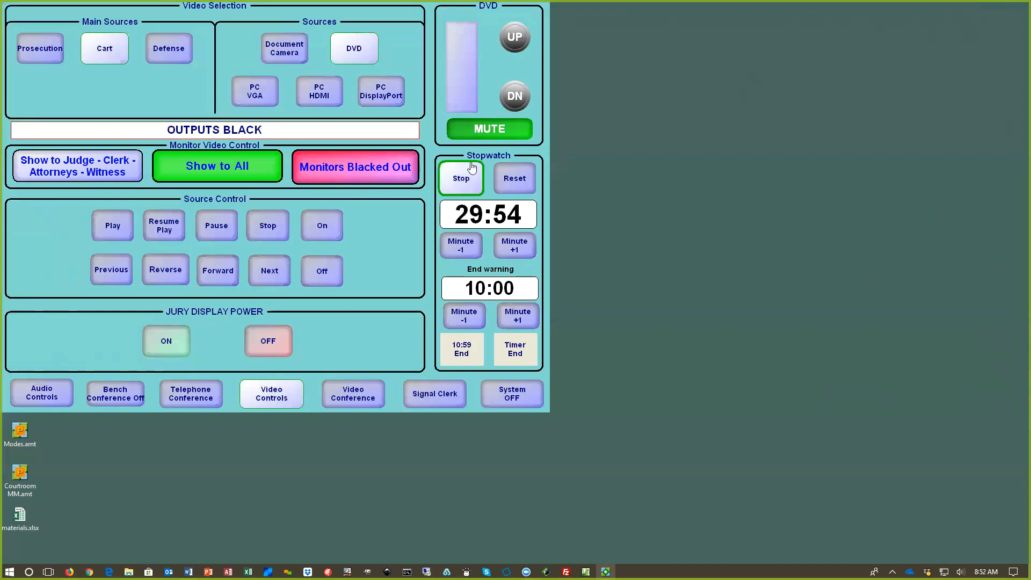
Step: Toggle the DVD audio mute on and off, and adjust the DVD volume up and back down
click(463, 130)
click(492, 132)
click(514, 37)
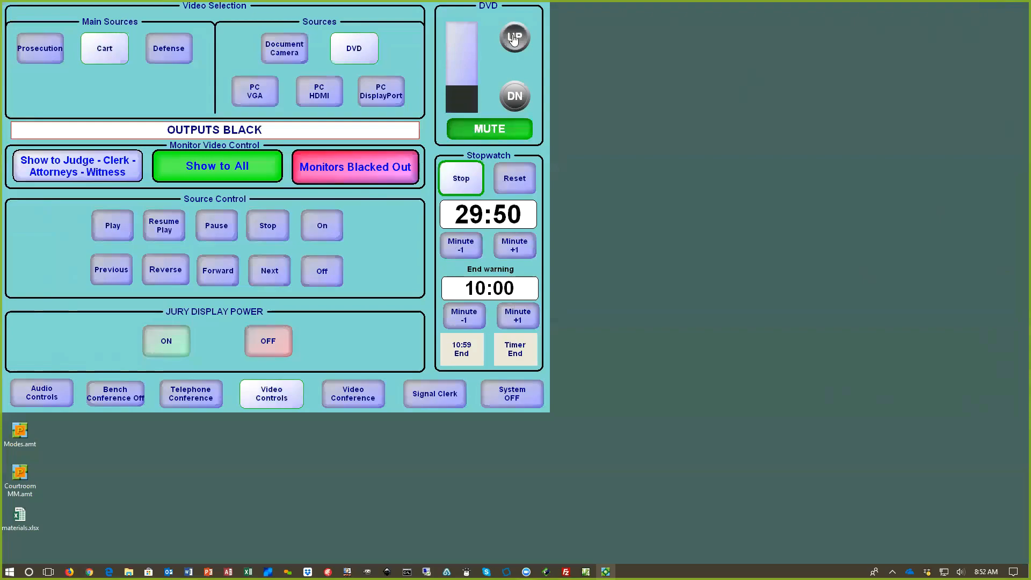
click(511, 98)
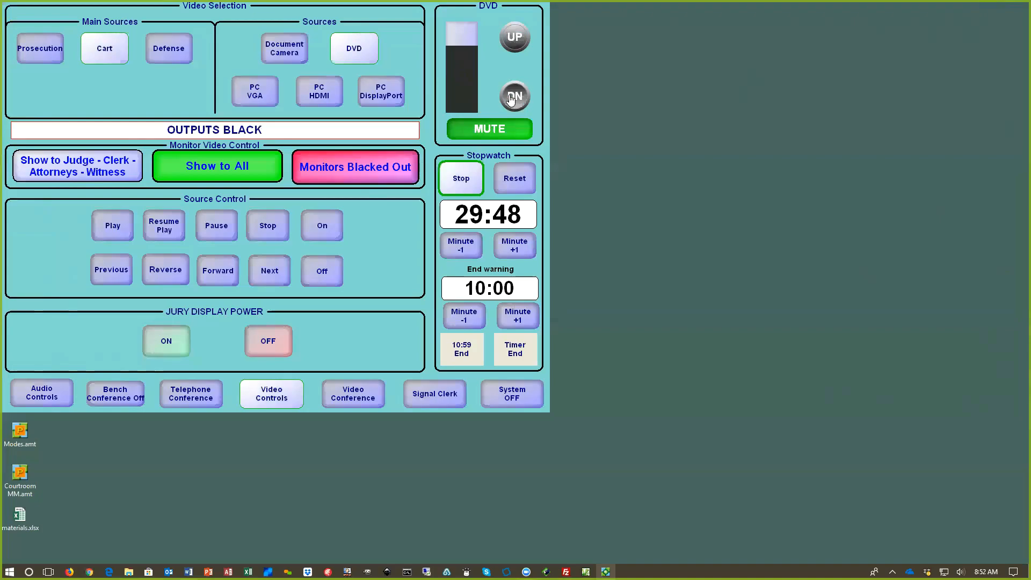
Step: Black out the monitors and send the video back to all of them with Show to All
click(339, 171)
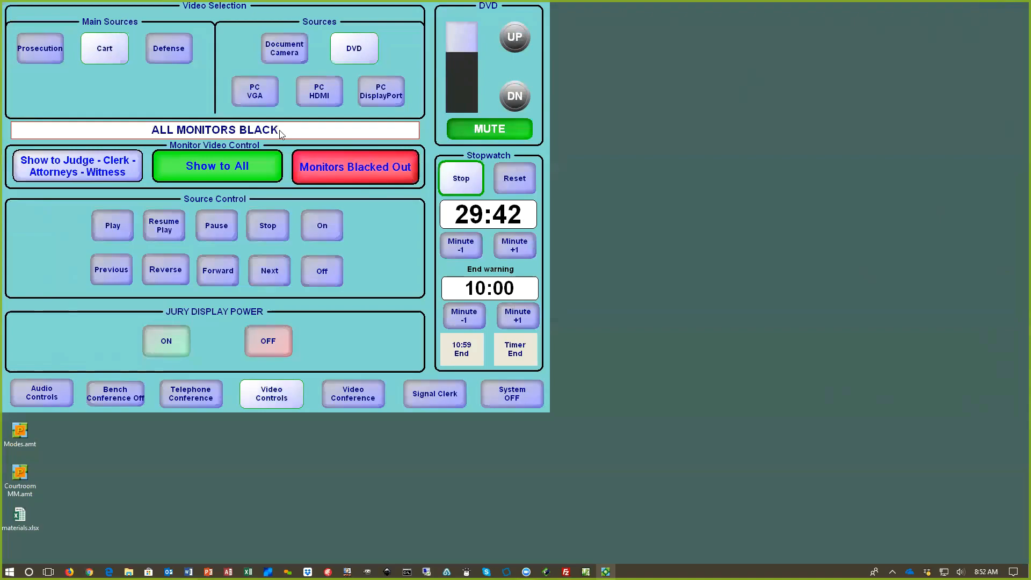
click(215, 170)
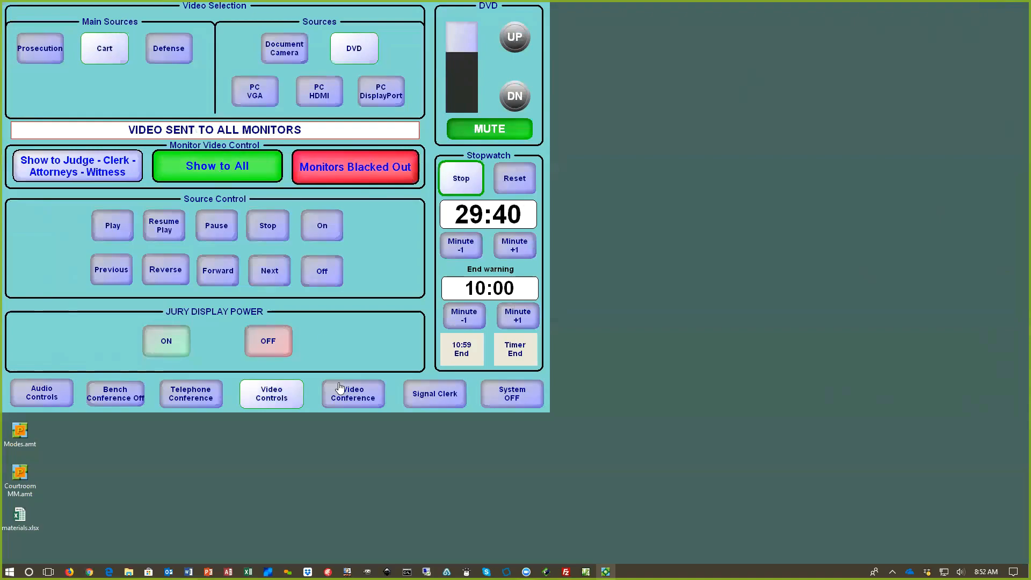
Step: Open the Video Conference page and raise the far end volume
click(360, 400)
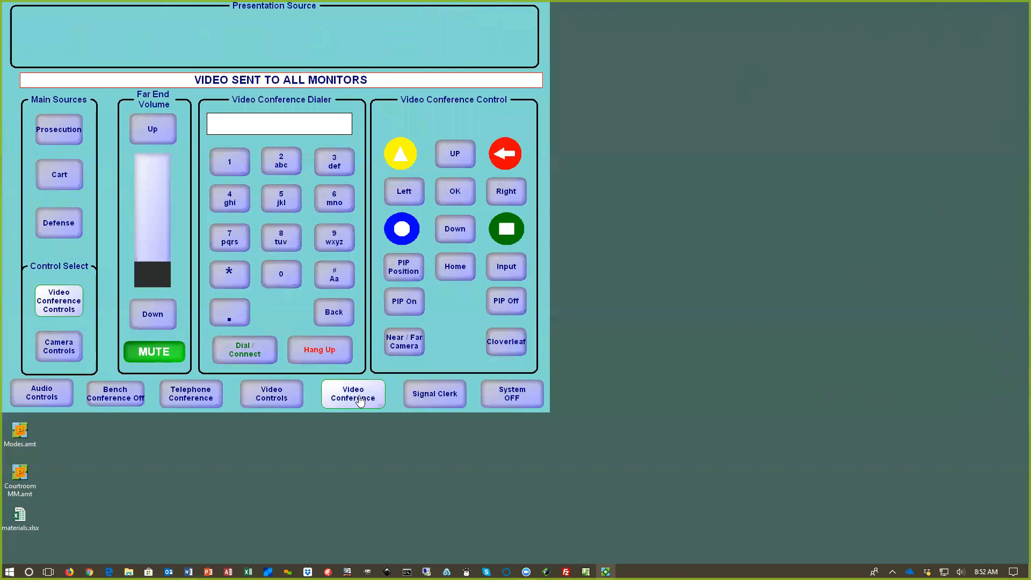
click(157, 127)
click(156, 129)
click(155, 130)
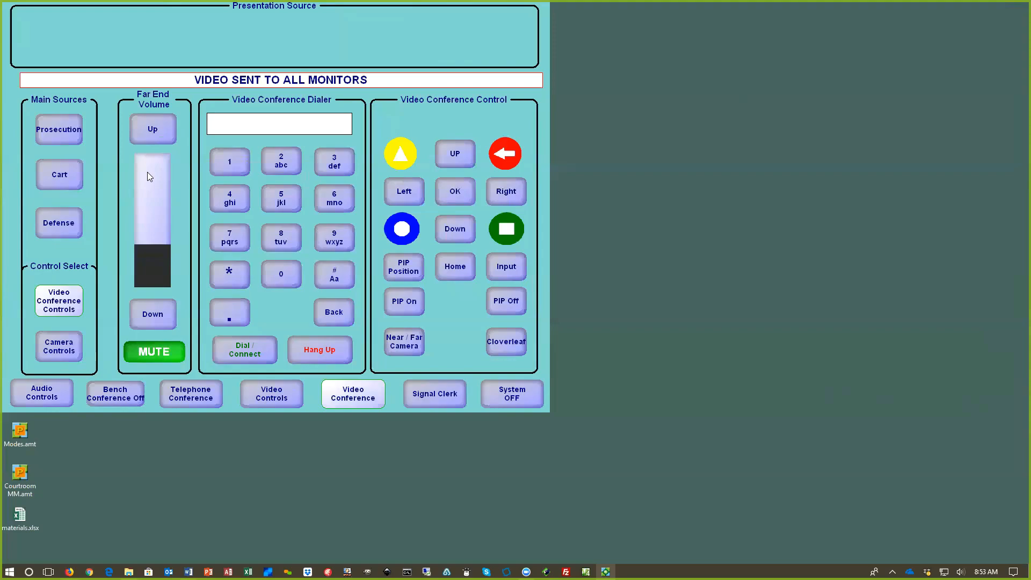
Step: Try the Signal Clerk control, request System OFF and decline the shutdown confirmation
click(435, 396)
click(432, 396)
click(510, 395)
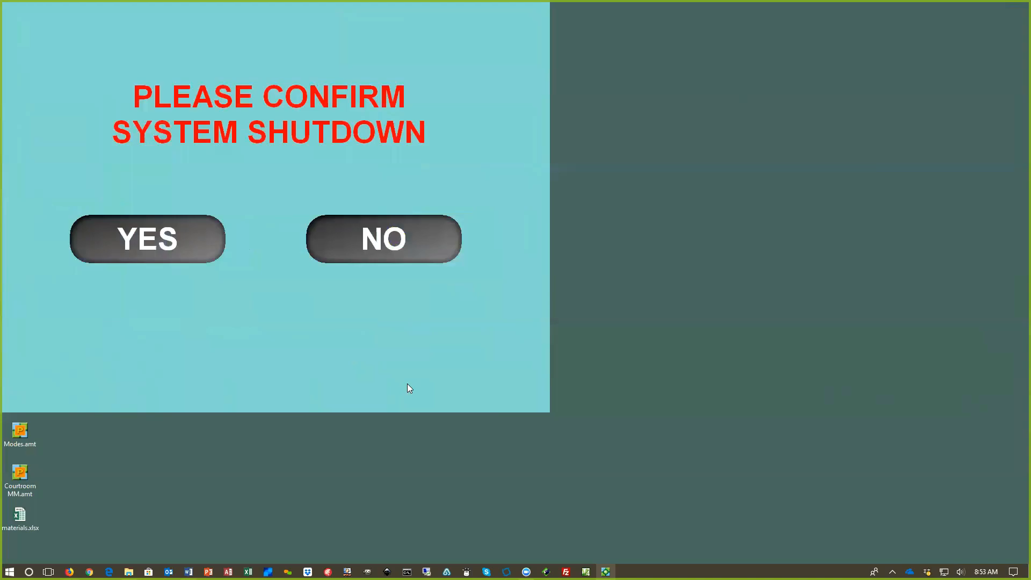
click(375, 239)
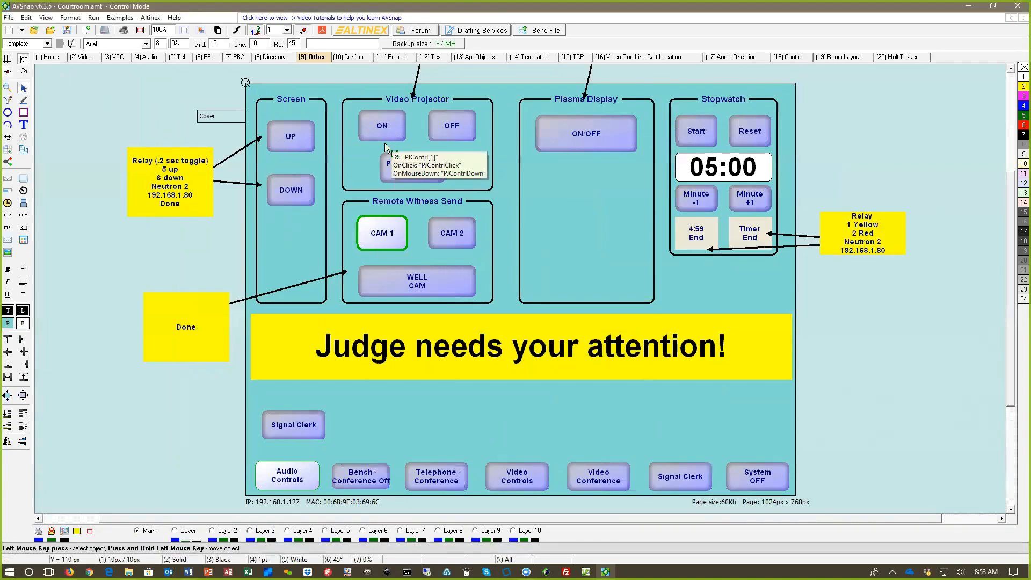
Step: Display the overview of all project pages, look through it and open the Video One-Line-Cart Location page
click(223, 33)
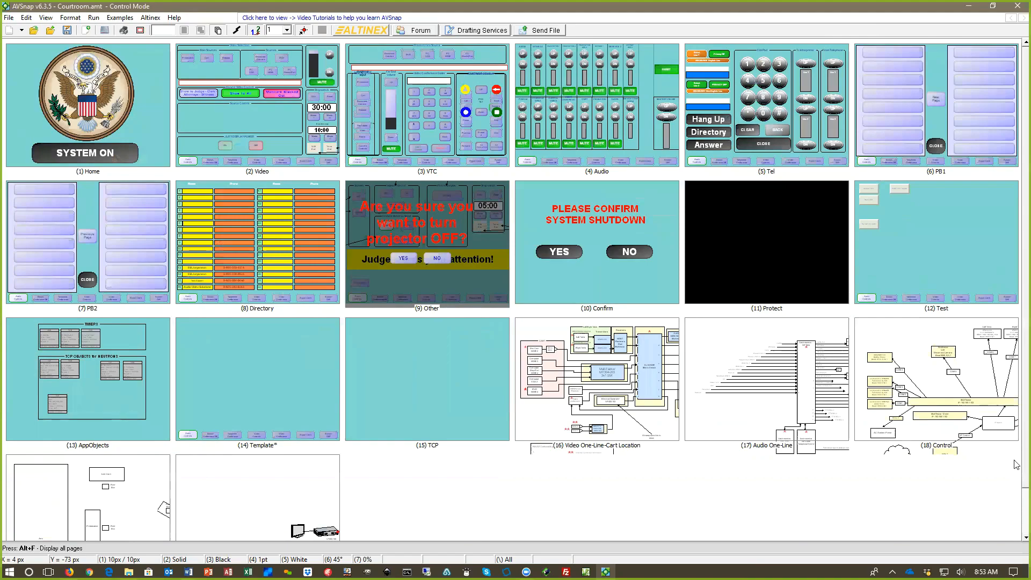
scroll(1017, 517, down, 1)
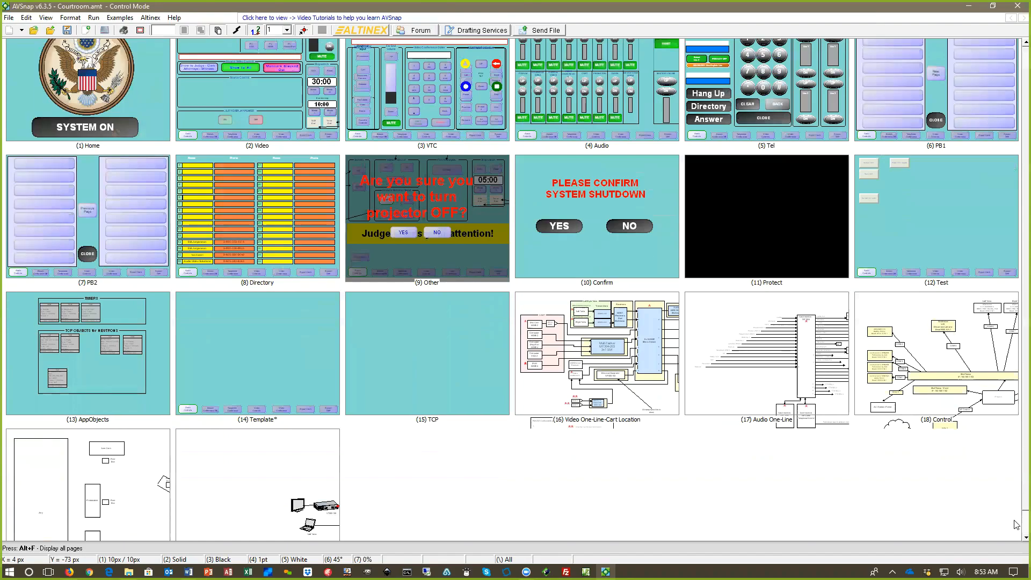
scroll(599, 454, down, 1)
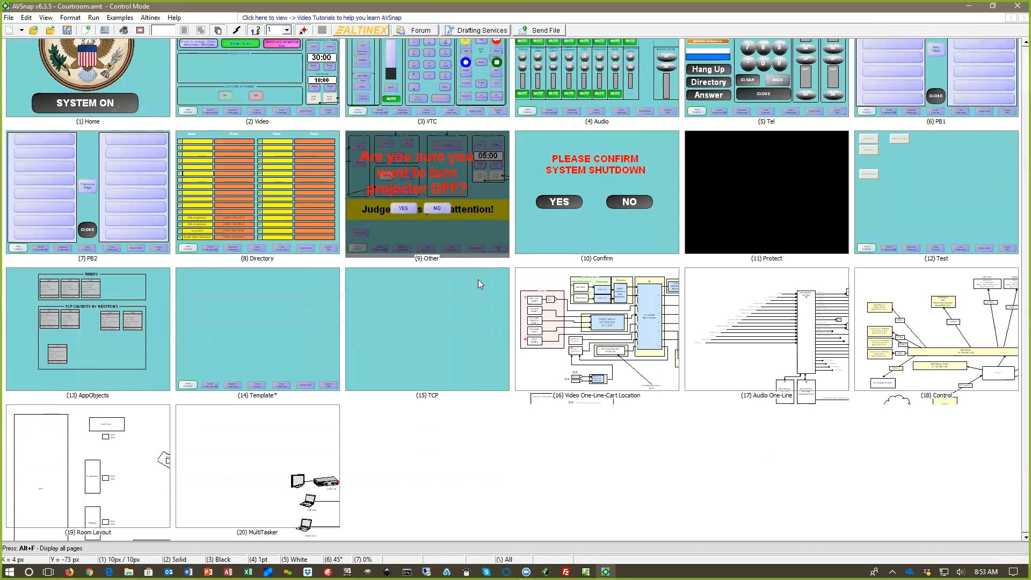
scroll(633, 328, up, 1)
double_click(632, 325)
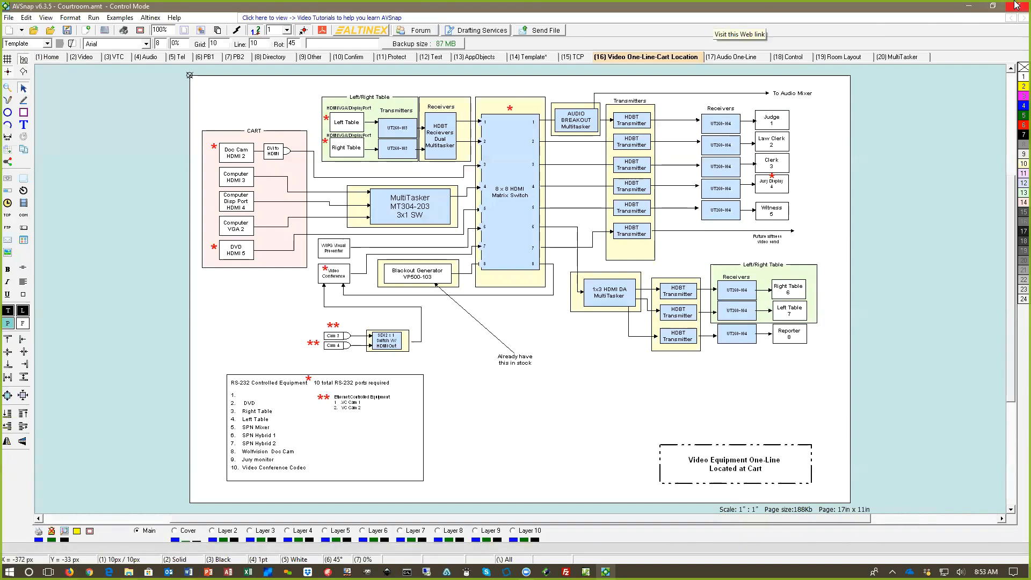
click(1018, 6)
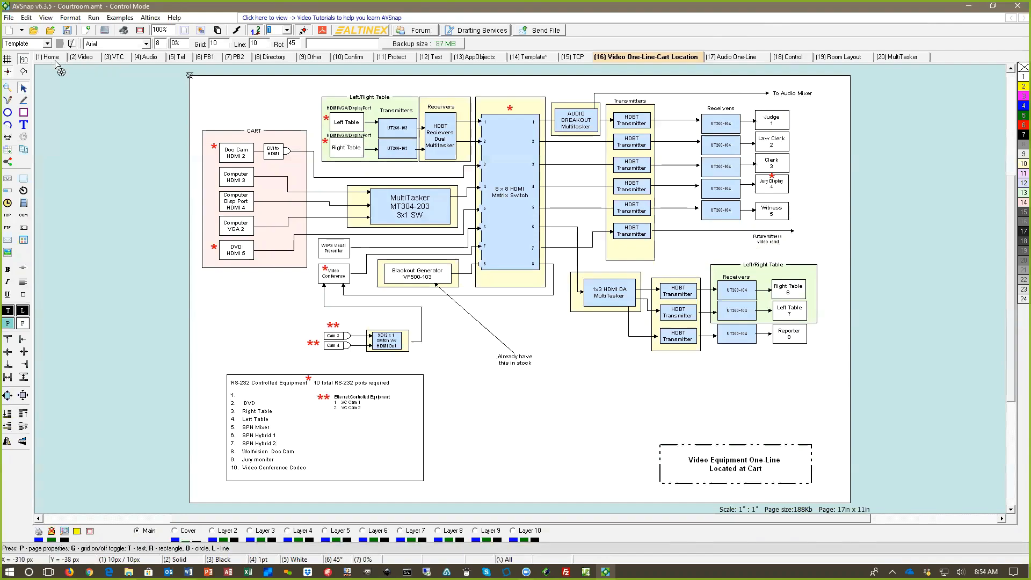
Step: Start a new project and set its page size to A (US Letter), 11 in x 8.5 in
click(9, 33)
click(508, 308)
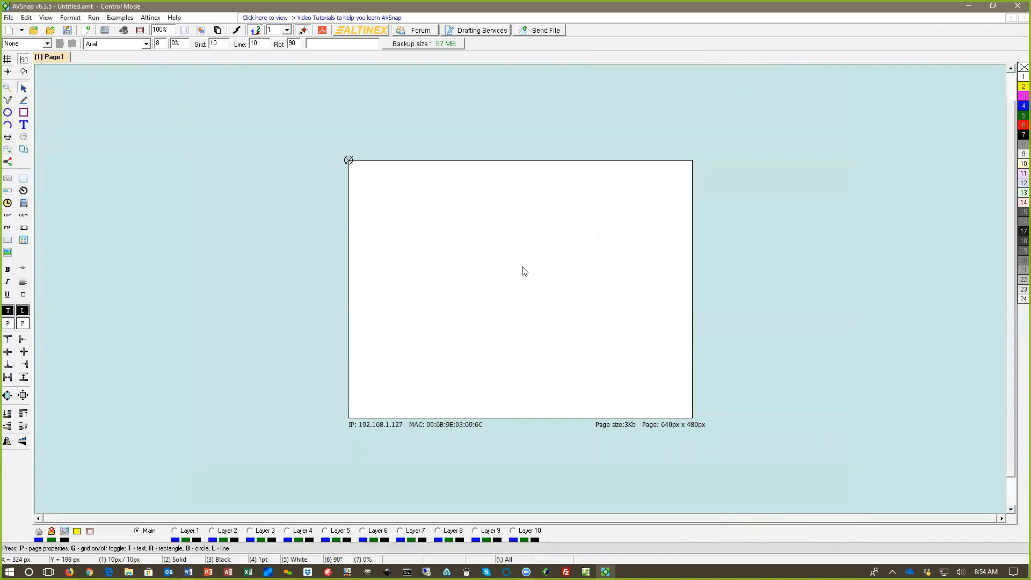
key(p)
click(436, 198)
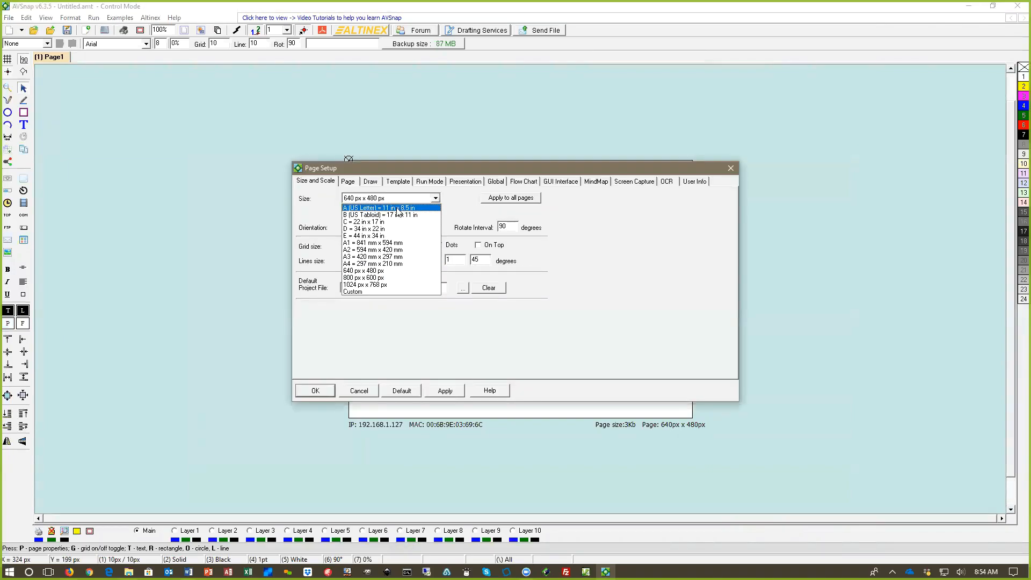
click(376, 212)
click(315, 390)
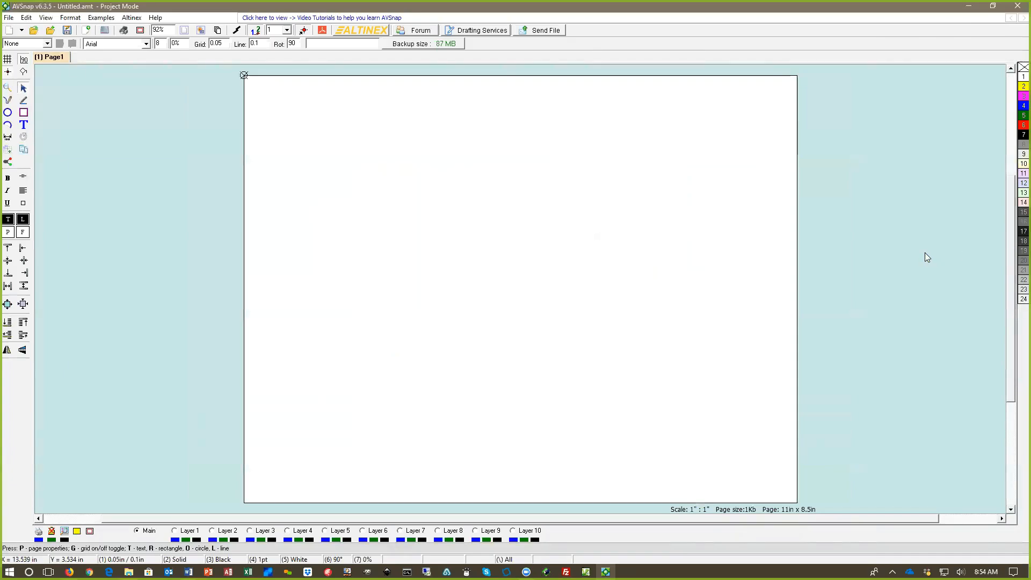
Step: Close all open symbol libraries and create a new library without saving the untitled project
key(a)
right_click(901, 221)
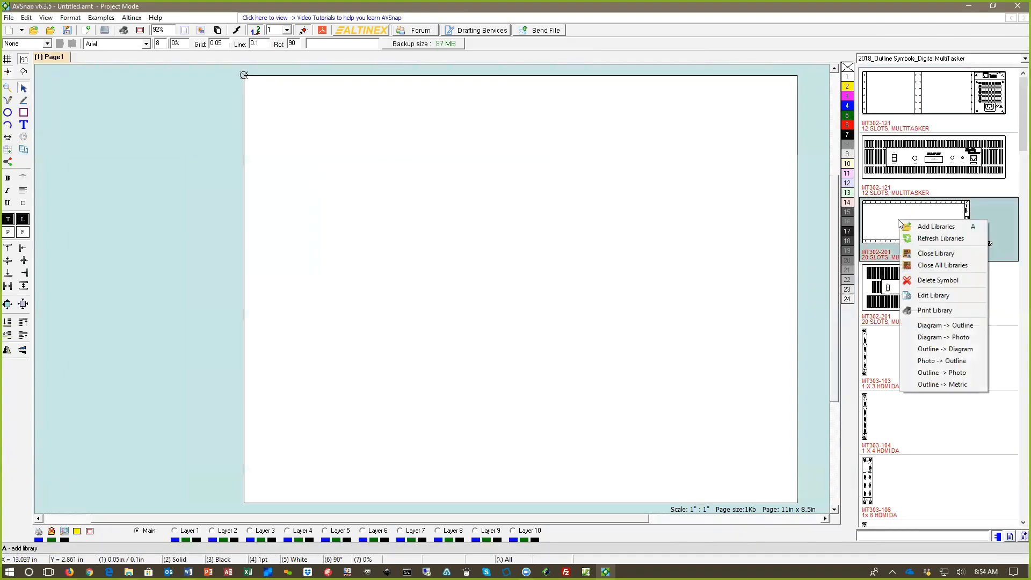
click(916, 265)
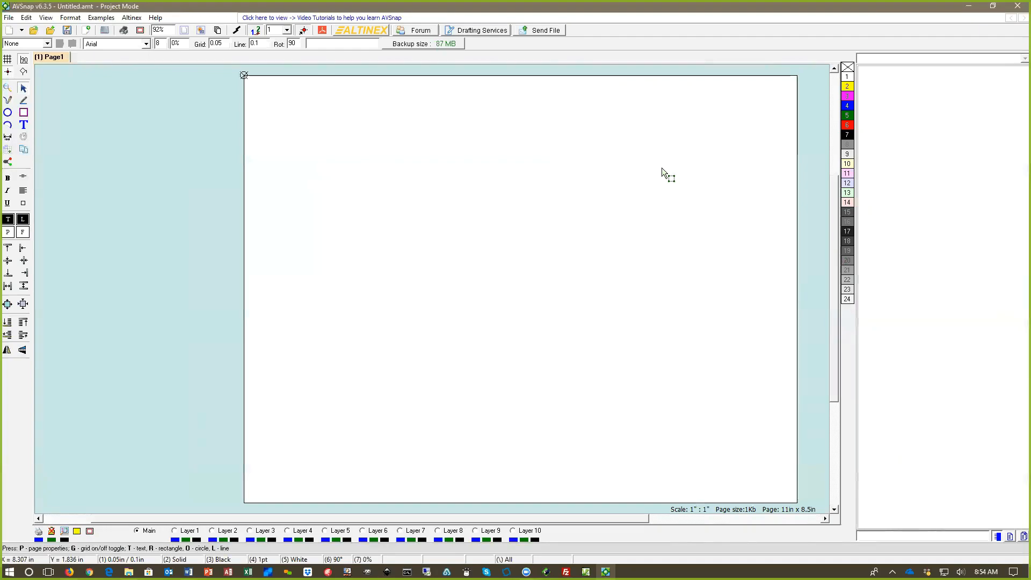
right_click(893, 131)
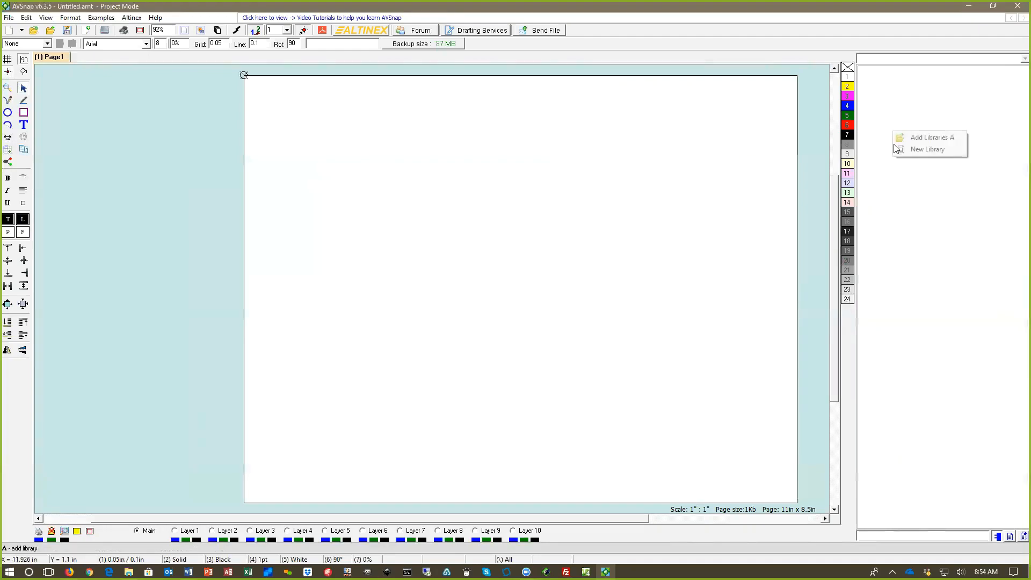
click(923, 149)
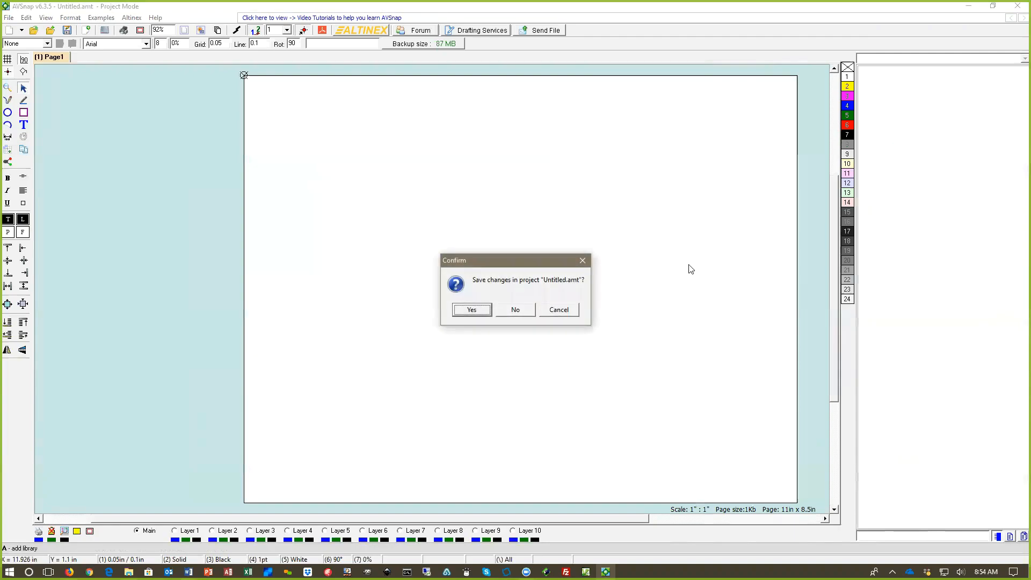
click(513, 310)
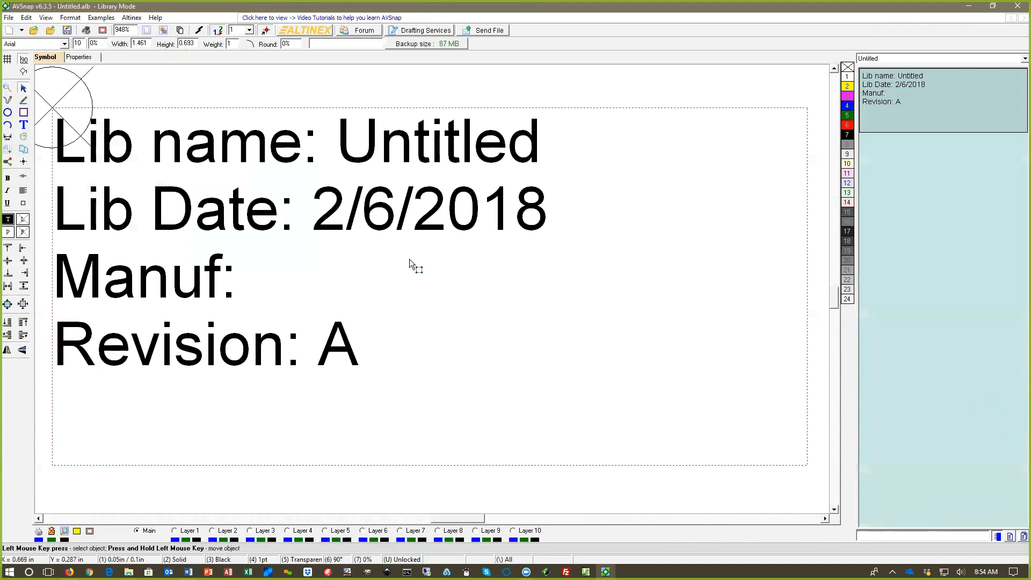
Step: Edit the library's title text so the manufacturer reads Altinex and the library name reads My library
scroll(443, 270, up, 1)
scroll(443, 269, down, 2)
scroll(443, 270, down, 1)
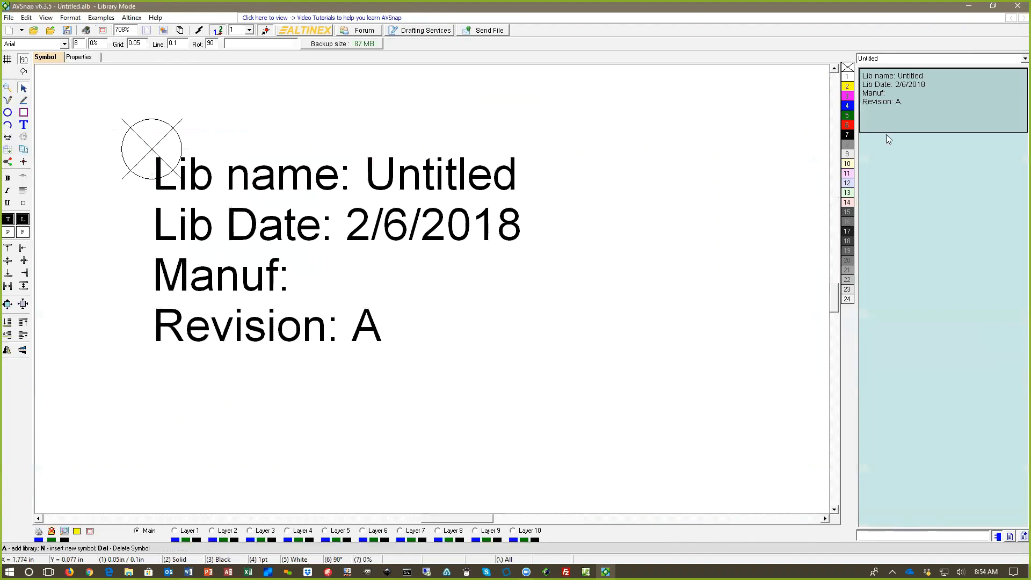
click(901, 94)
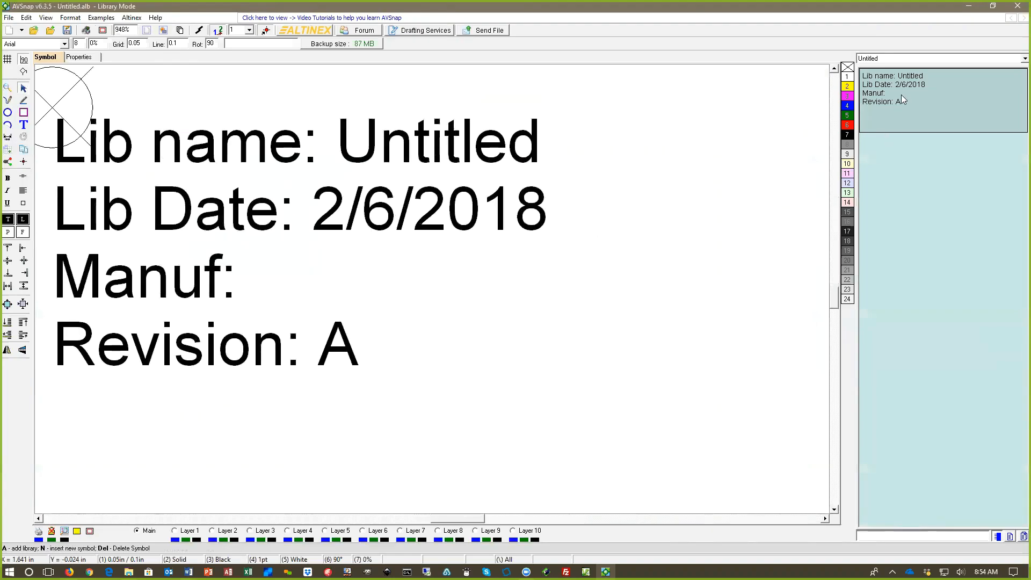
click(260, 230)
double_click(260, 230)
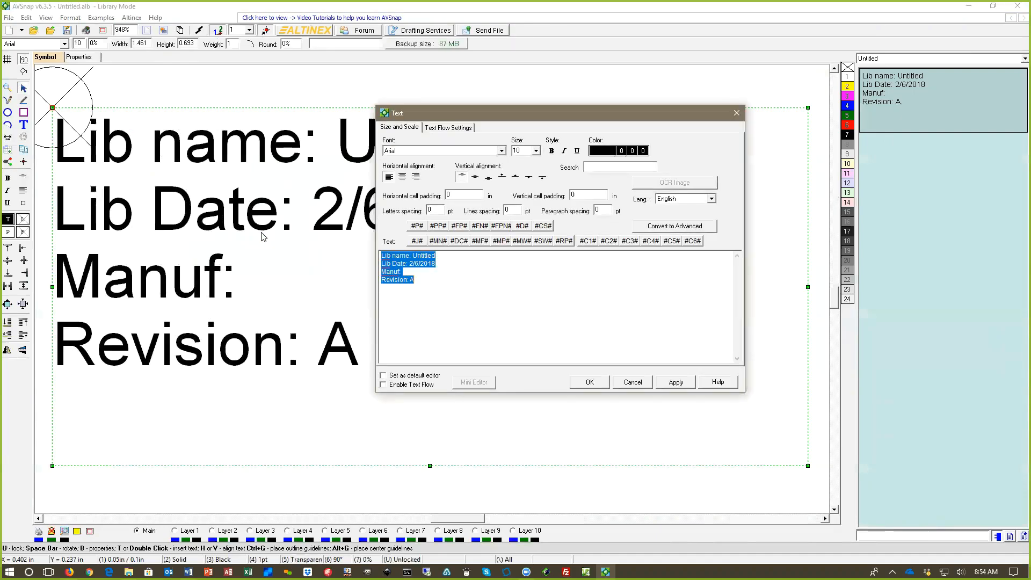
click(412, 272)
text(Alt)
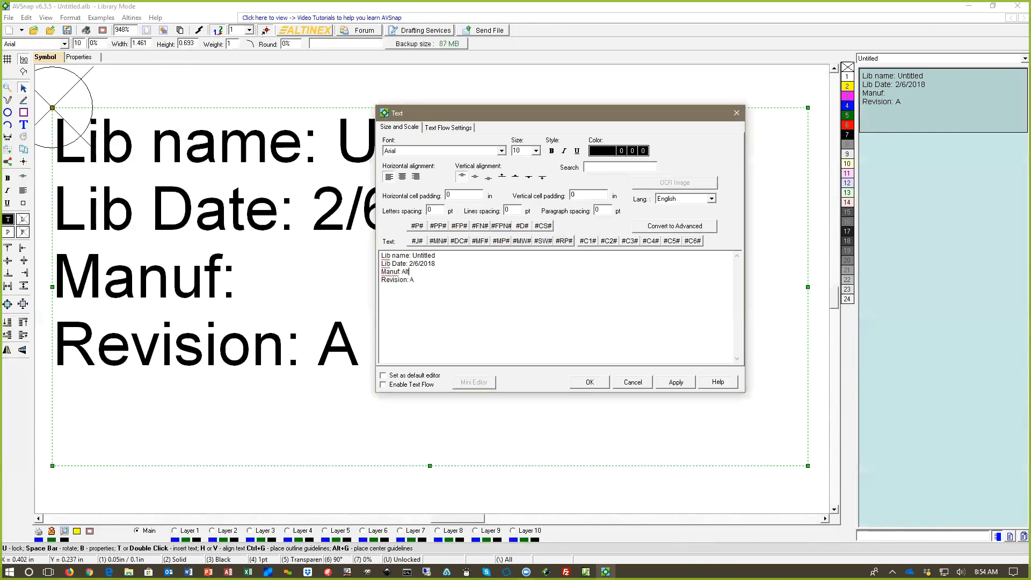
text(inex)
drag(413, 255, 467, 256)
text(My library)
click(591, 381)
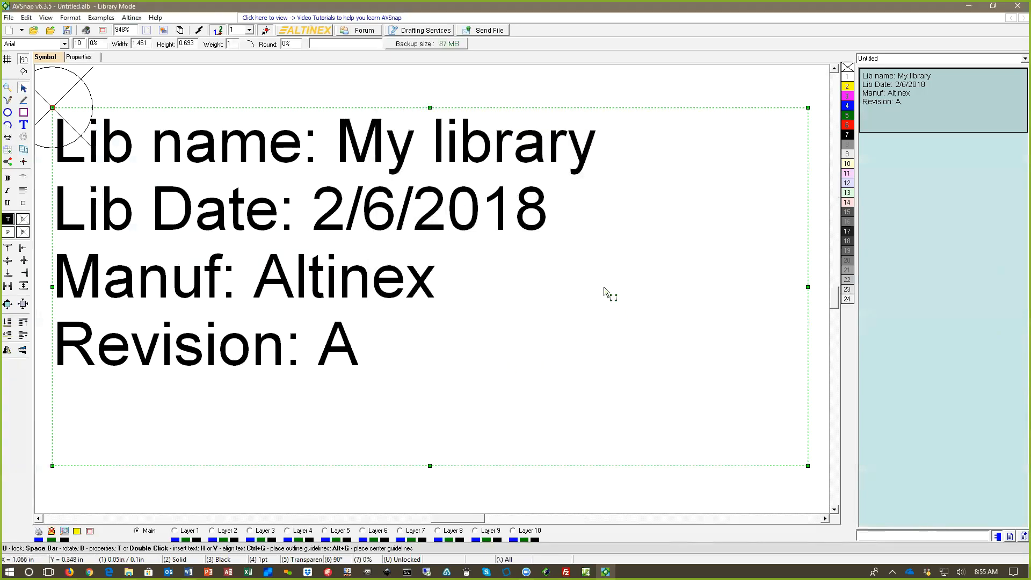
Step: Save the library on the Desktop under the file name My Library
click(9, 17)
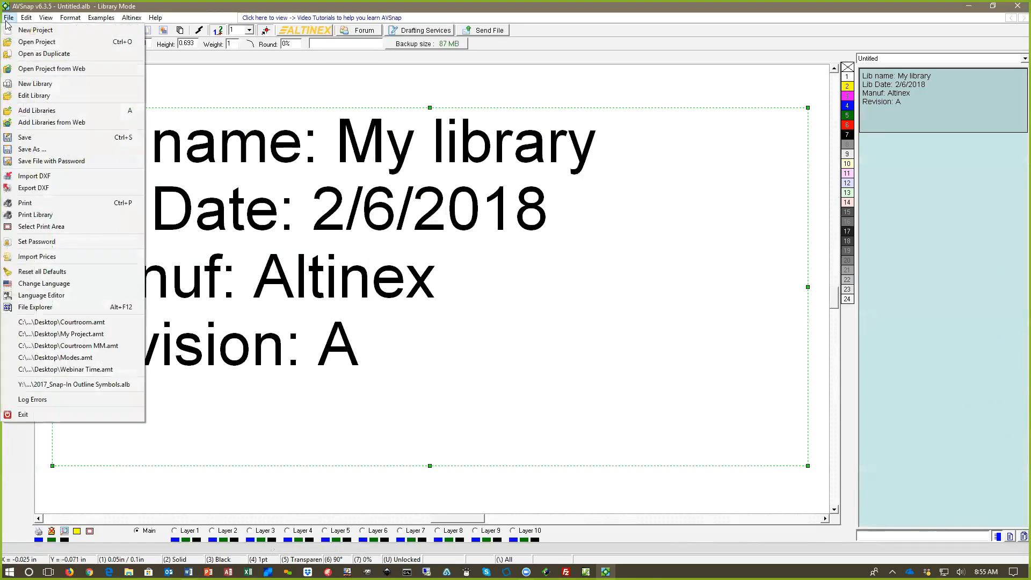
click(32, 149)
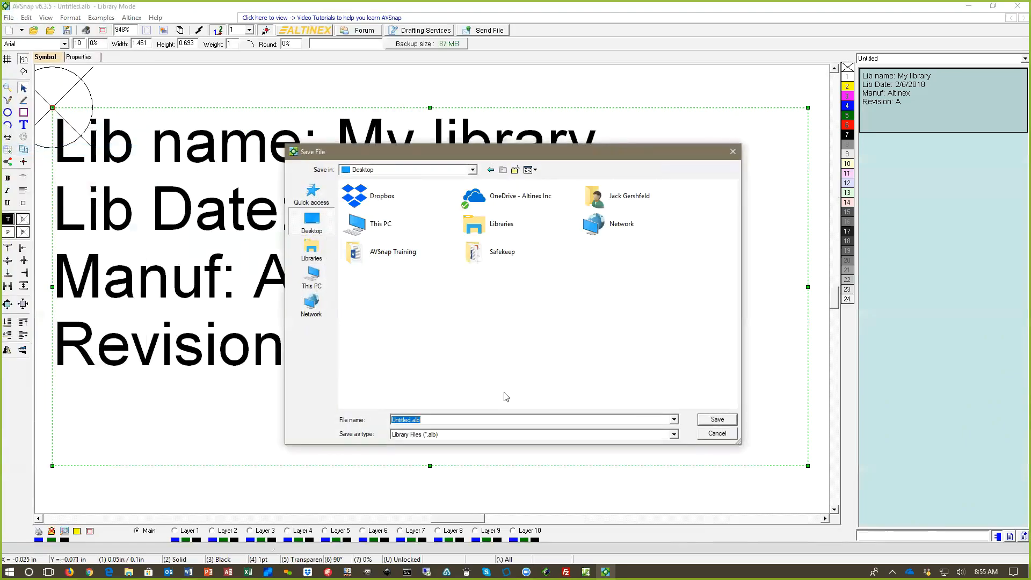
text(My Library)
key(Return)
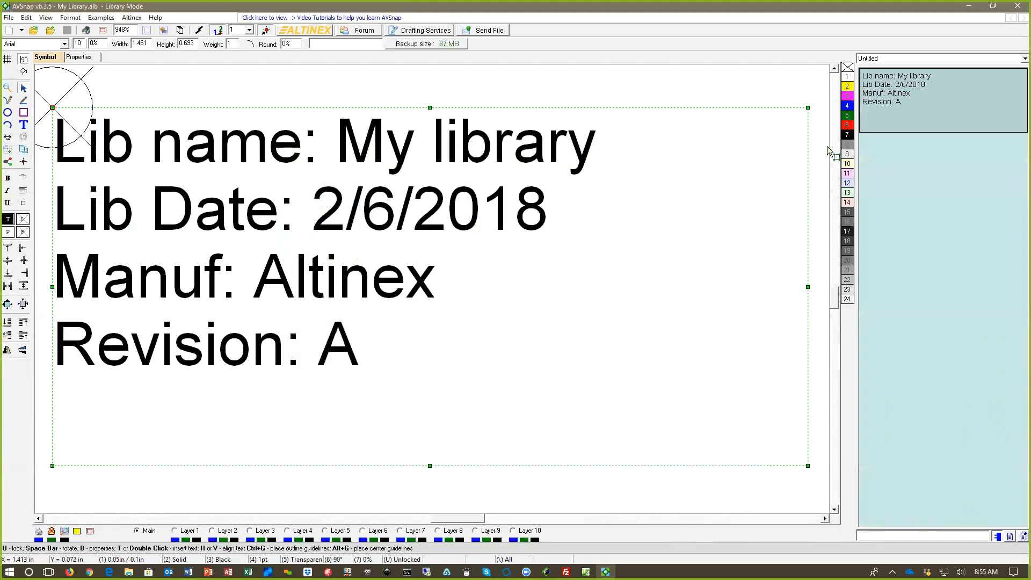
click(85, 60)
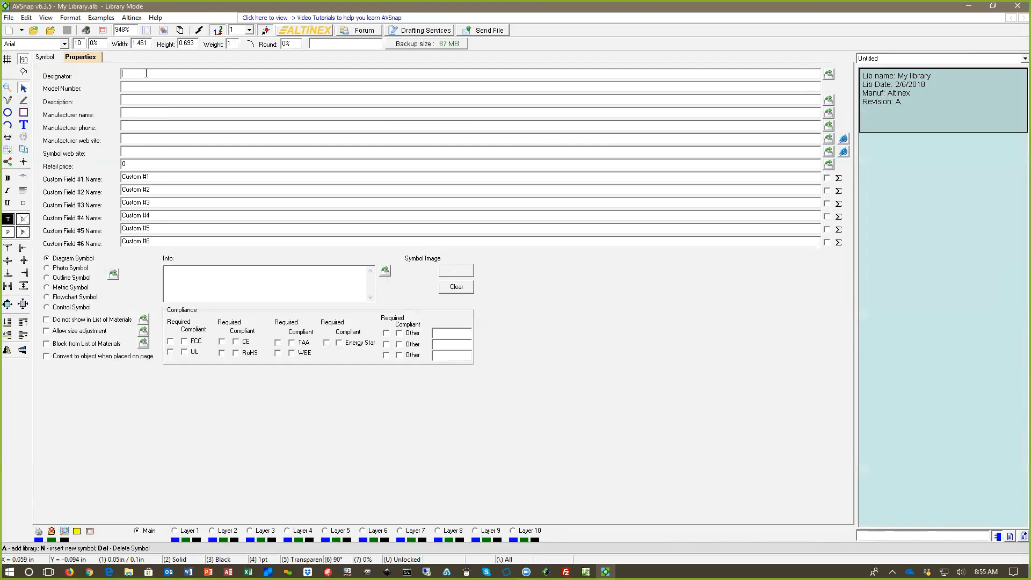
text(SW)
click(156, 92)
click(138, 98)
text(Altinex Inc)
click(149, 123)
click(166, 138)
text(www.altinex.com)
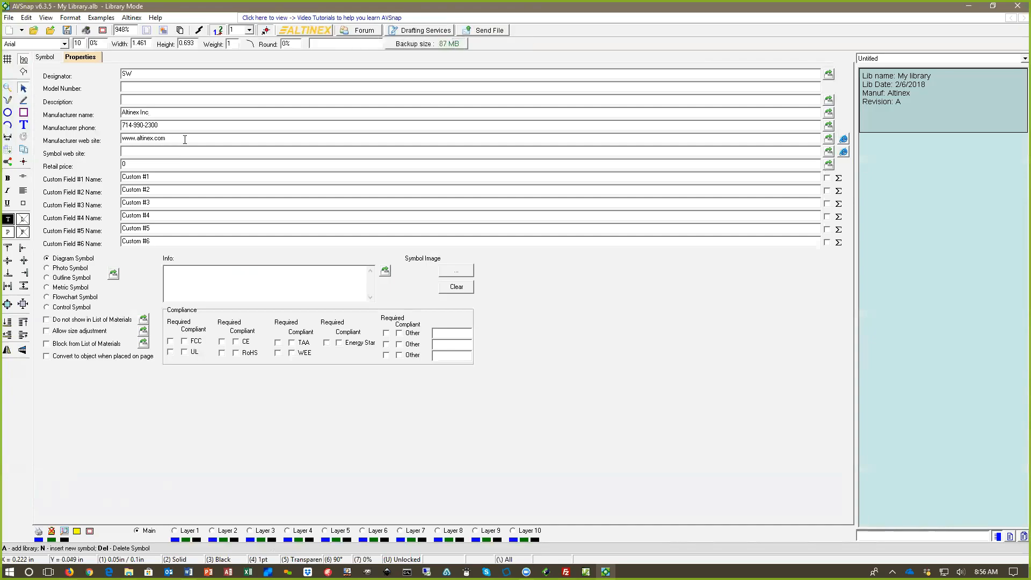
click(160, 151)
Step: Rename custom fields #1 to #4 as Power (W), Current (A), BTU and Weight (Lb), and select the name of field #5
drag(161, 177, 107, 174)
text(Power (W))
drag(157, 192, 99, 196)
text(Current (A))
key(Tab)
text(BTU)
key(Tab)
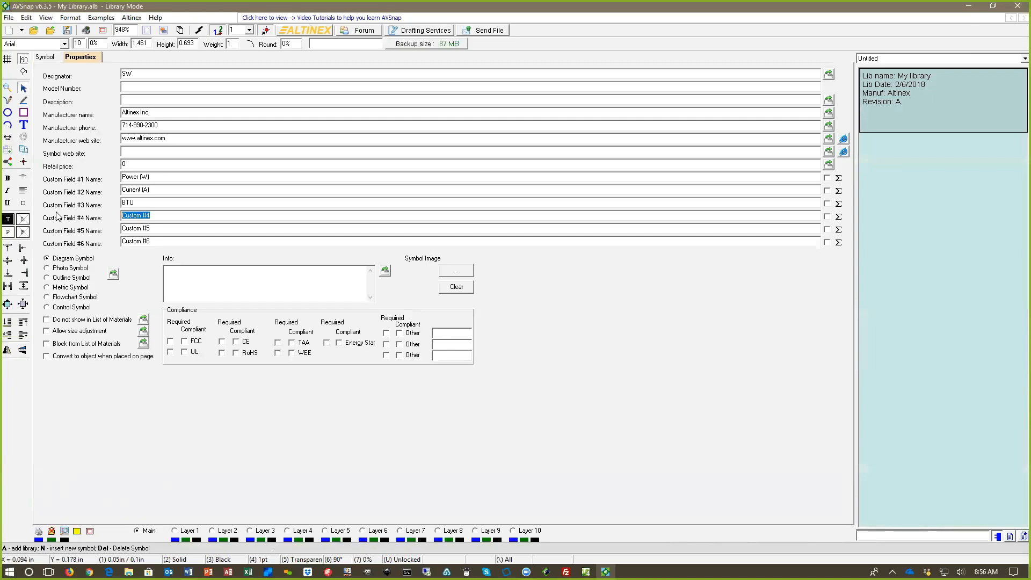
text(Weight (Lb))
drag(158, 228, 124, 231)
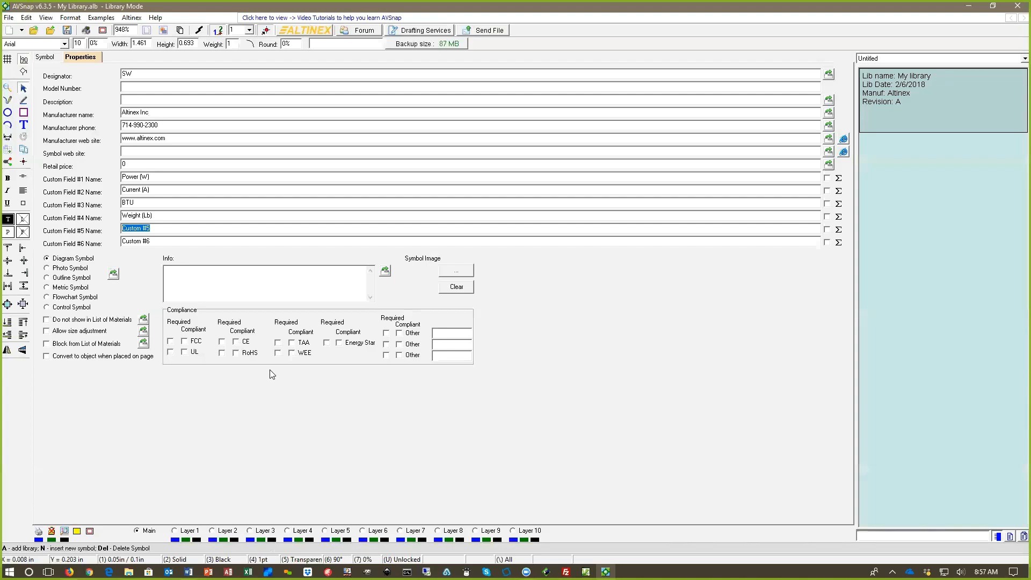
Step: Add a new blank symbol to My library and move its origin marker up and left of the page centre
click(45, 57)
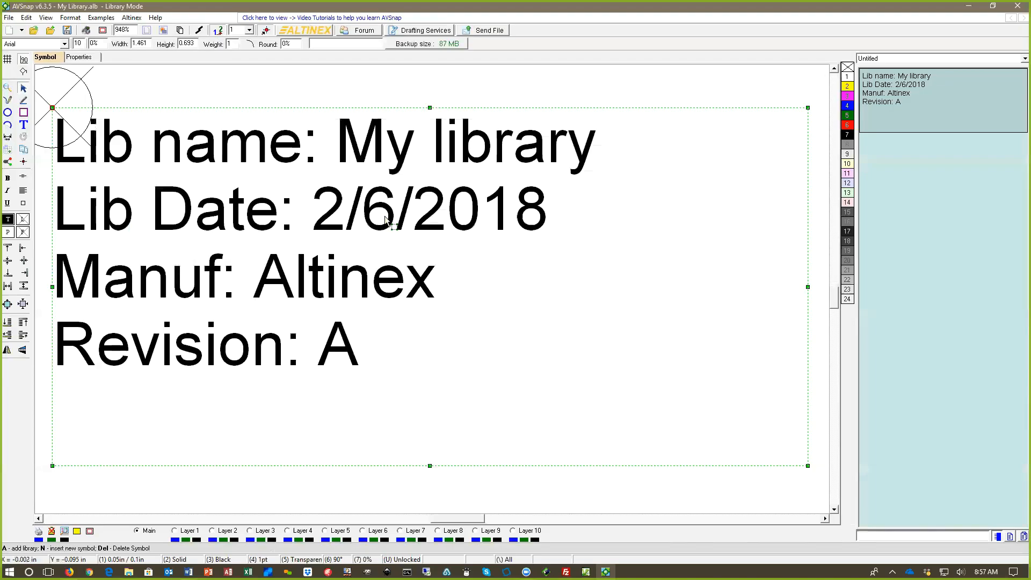
right_click(886, 188)
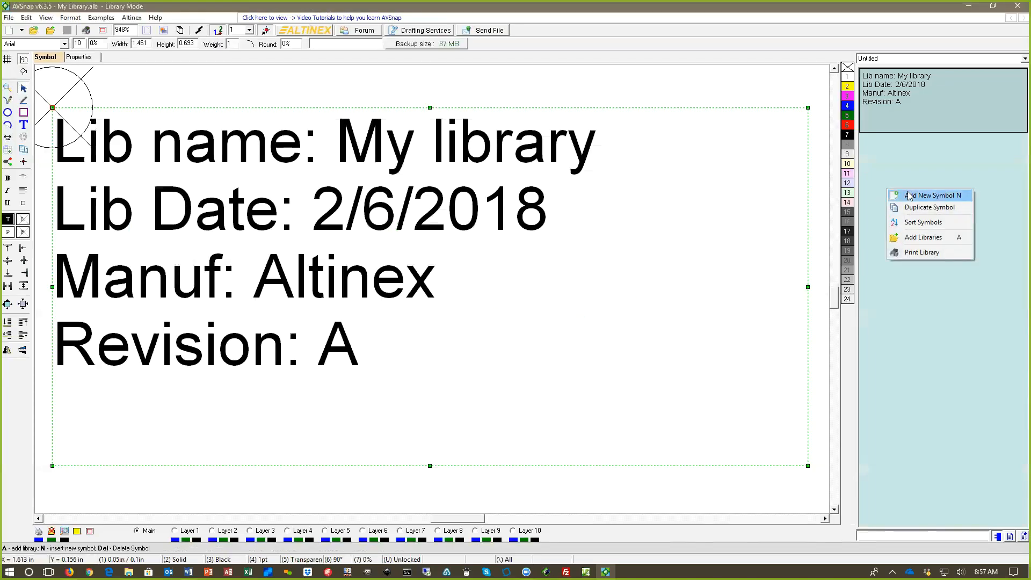
click(910, 196)
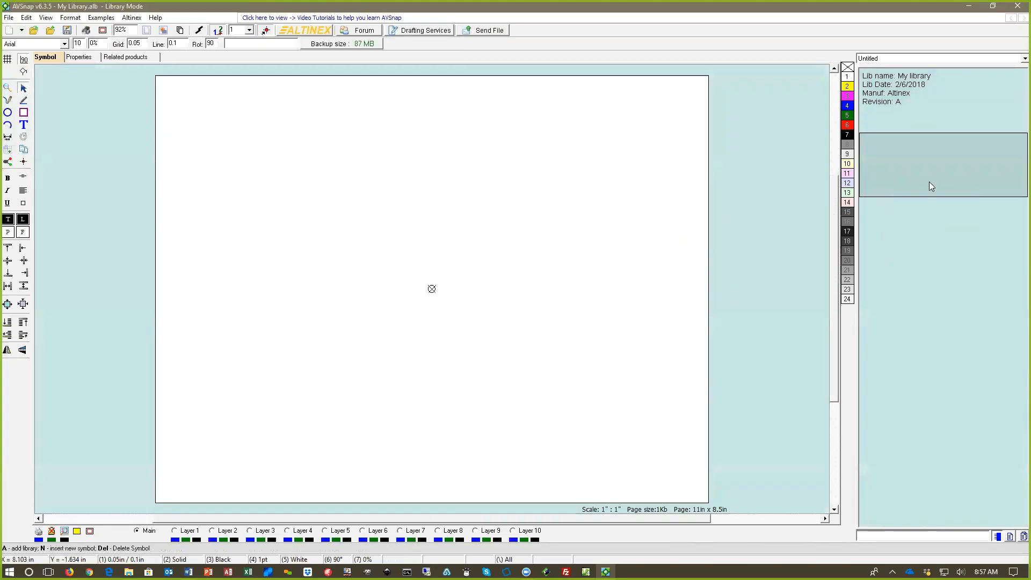
drag(433, 289, 377, 237)
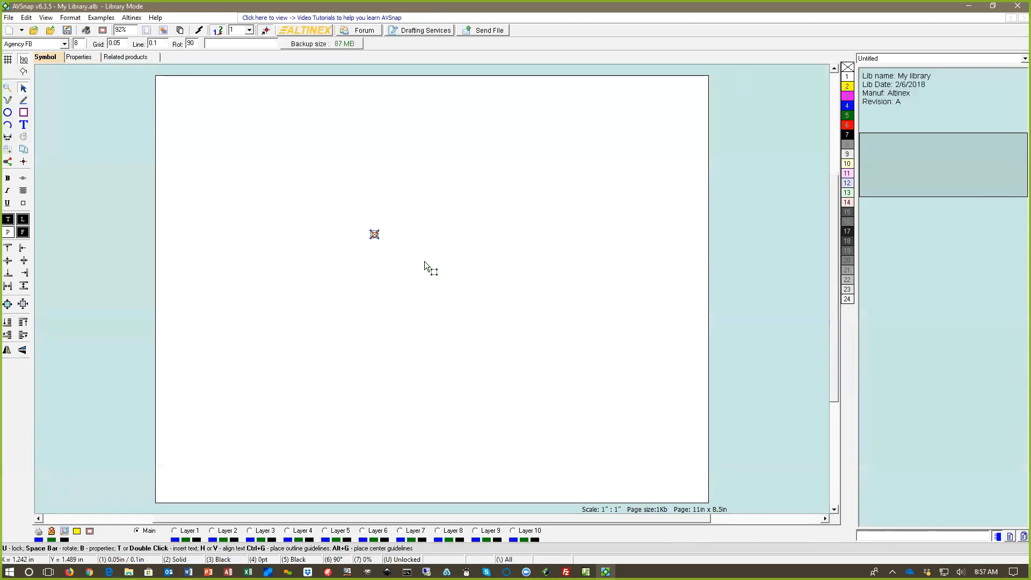
Step: Draw a rectangle about 1.2 in wide and 2.6 in high beside the origin marker, label it SWITCH and centre the text horizontally
scroll(424, 261, up, 3)
scroll(388, 300, up, 1)
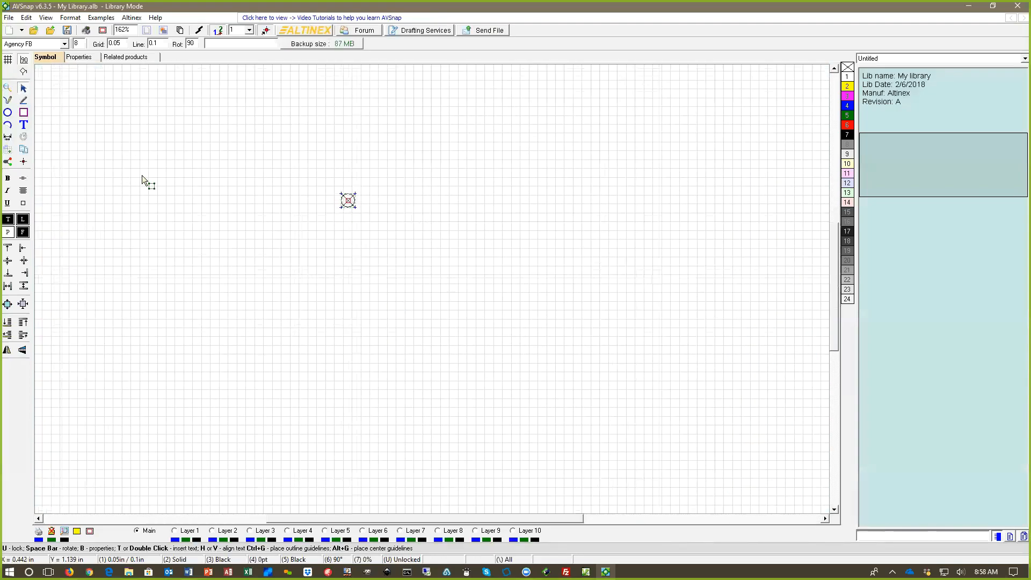
click(24, 113)
drag(405, 203, 511, 434)
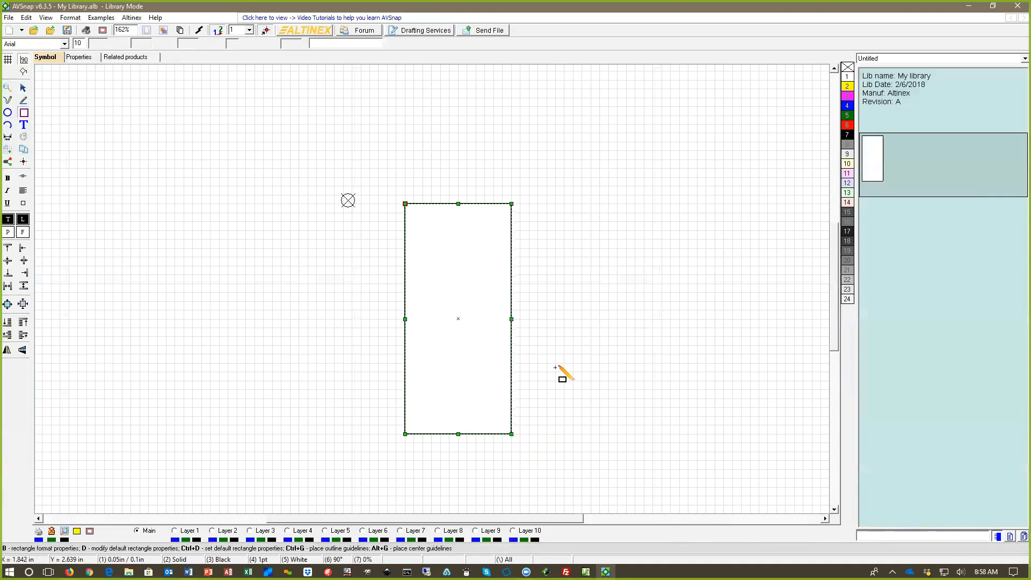
double_click(460, 280)
text(SWITCH)
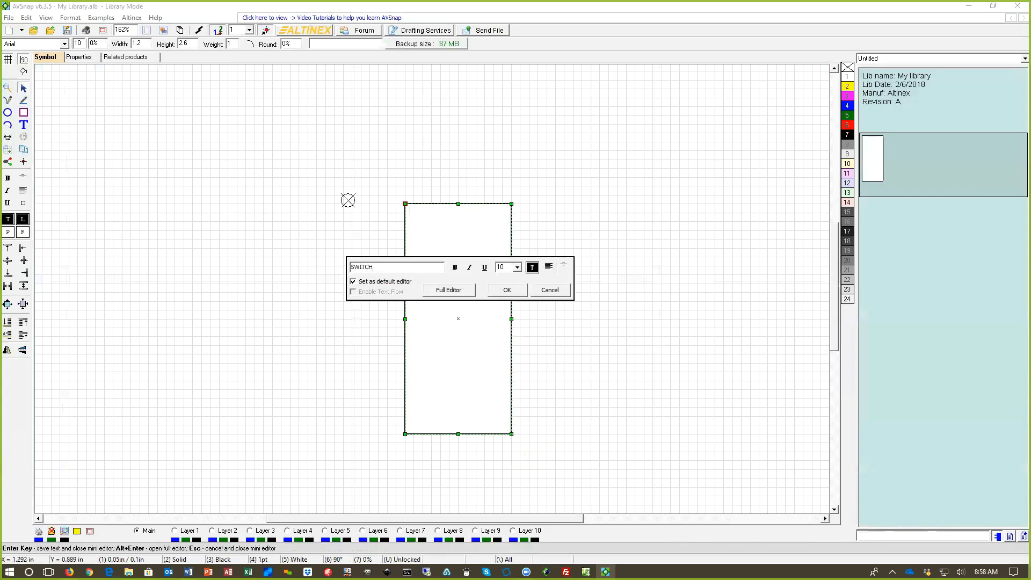
click(506, 290)
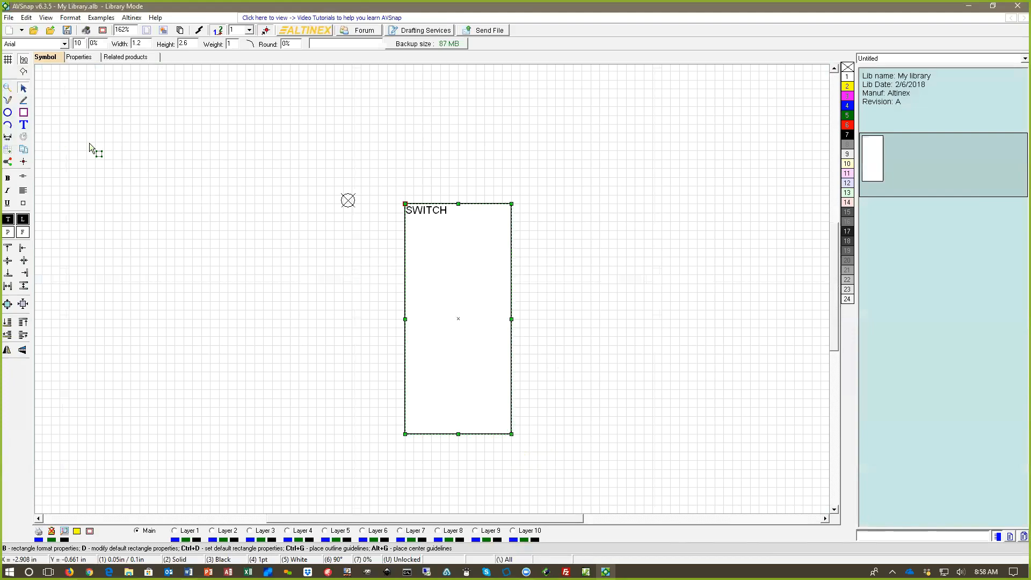
key(j)
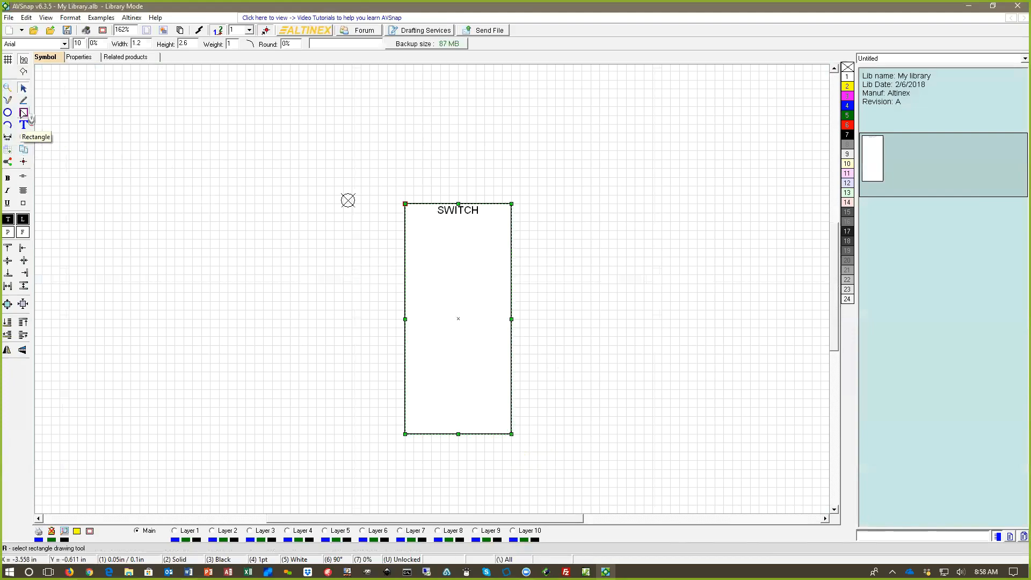
Step: Draw a small rectangle about 0.6 by 0.2 in against the upper left edge of the SWITCH box and label it INPUT 1
click(24, 113)
drag(352, 213, 406, 232)
double_click(389, 225)
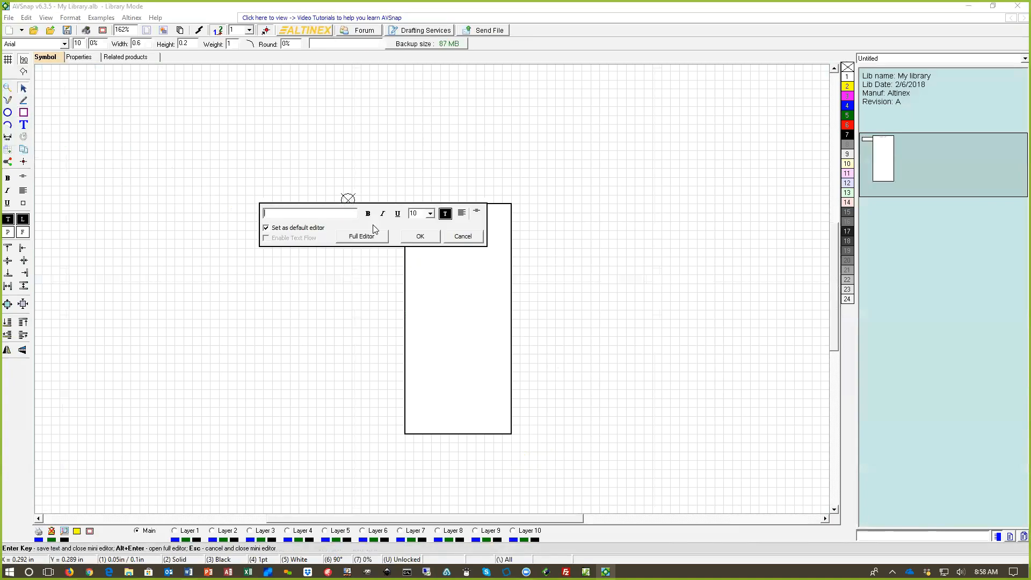
text(INPUT 1)
key(Return)
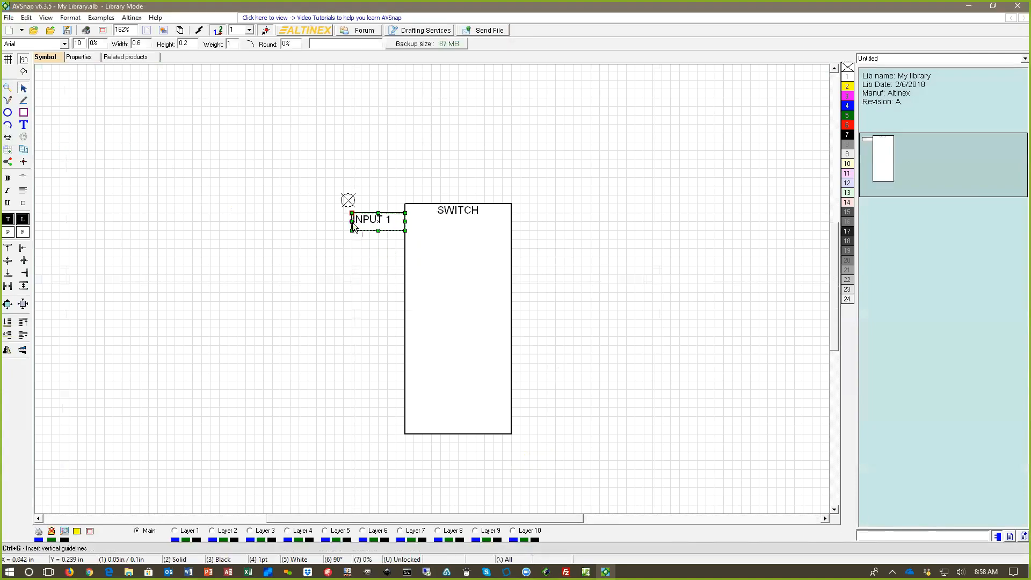
Step: Centre the INPUT 1 text in its box and copy the box downward as INPUT 2, INPUT 3 and INPUT 4
key(h)
key(v)
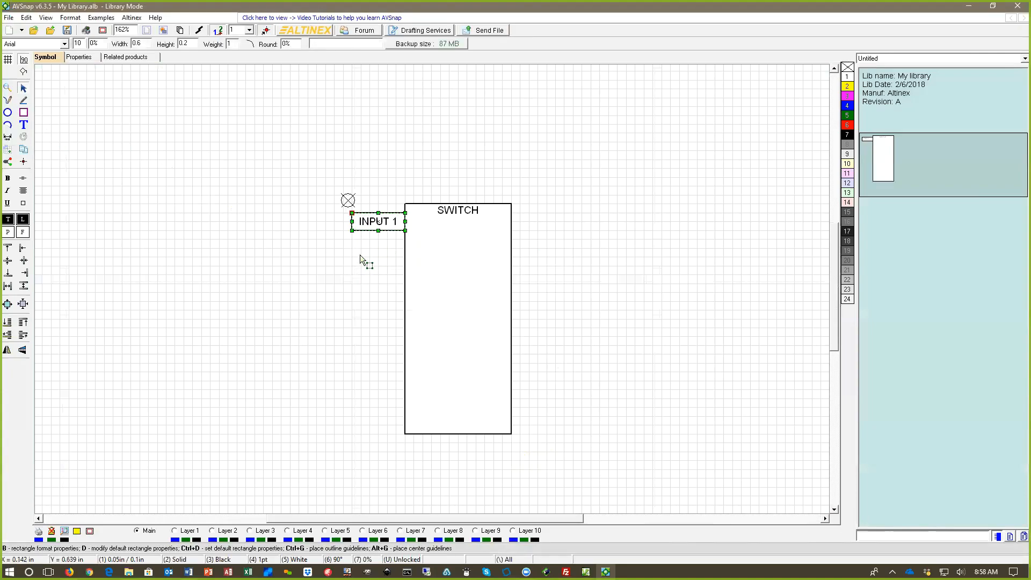
drag(374, 227, 378, 307)
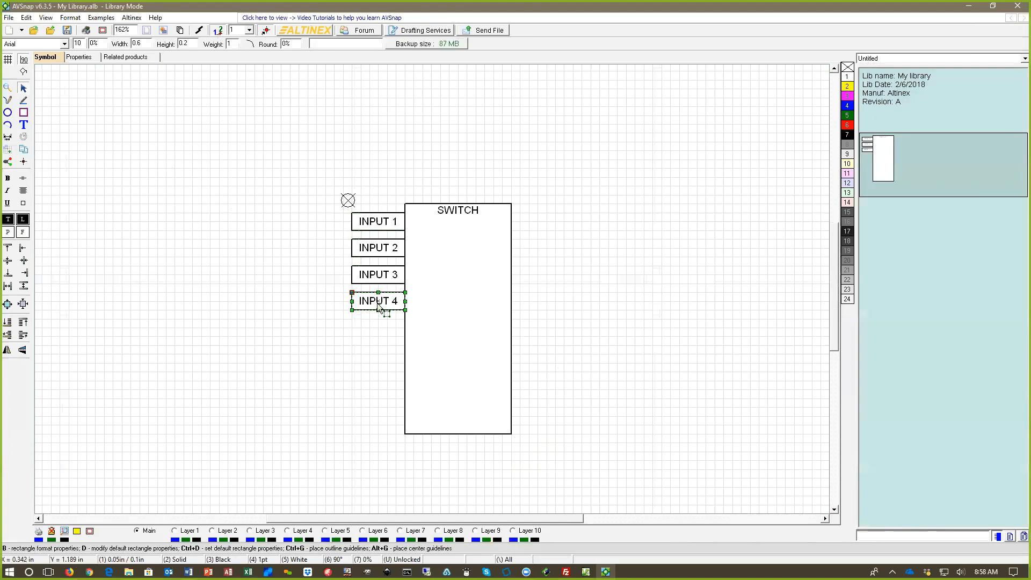
click(620, 256)
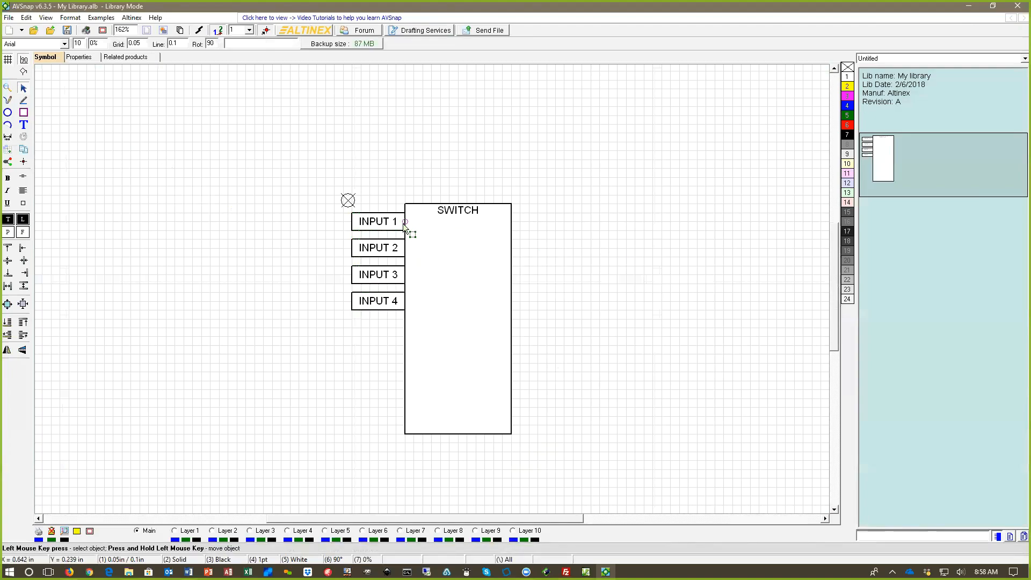
Step: Place a snap point at the middle of the INPUT 1 box's outer left edge
click(7, 161)
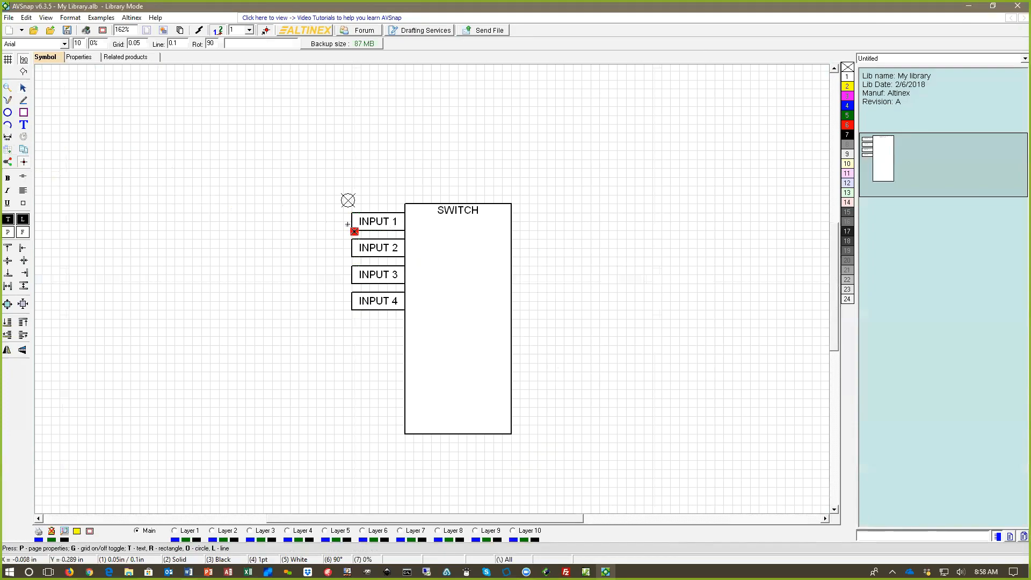
click(349, 222)
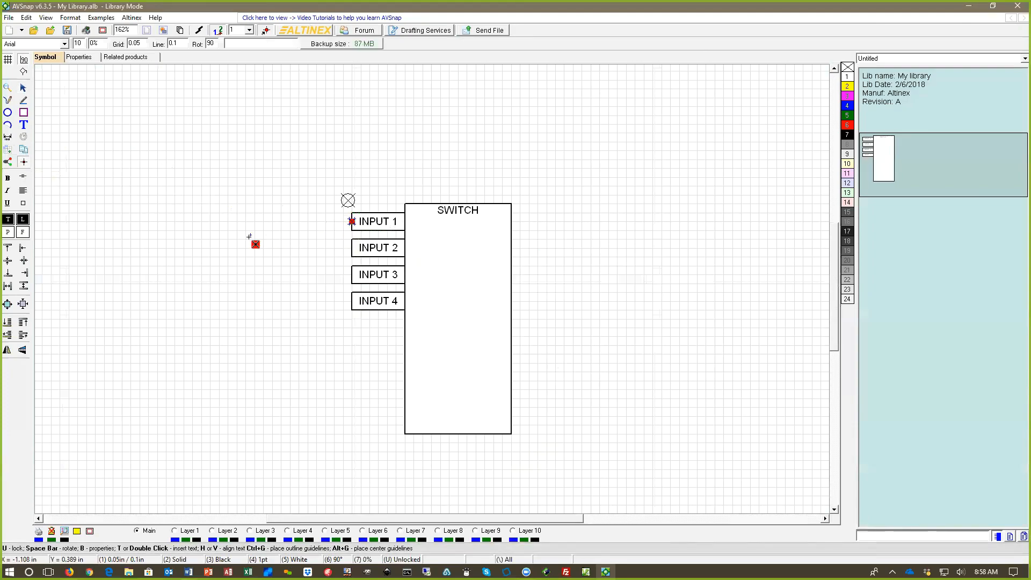
key(Escape)
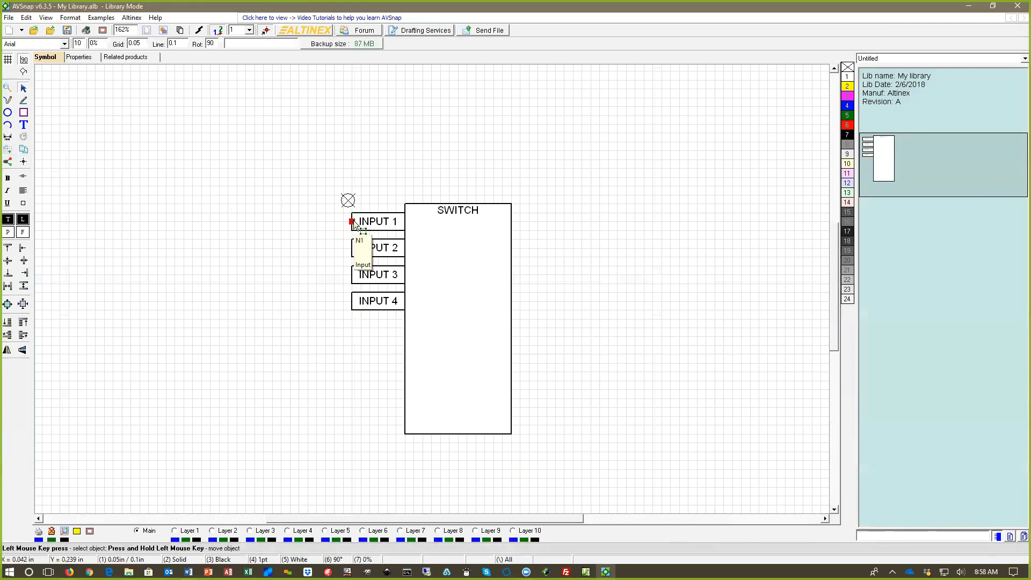
Step: Open the options of the INPUT 1 snap point and set its color to green (0, 255, 0)
double_click(352, 222)
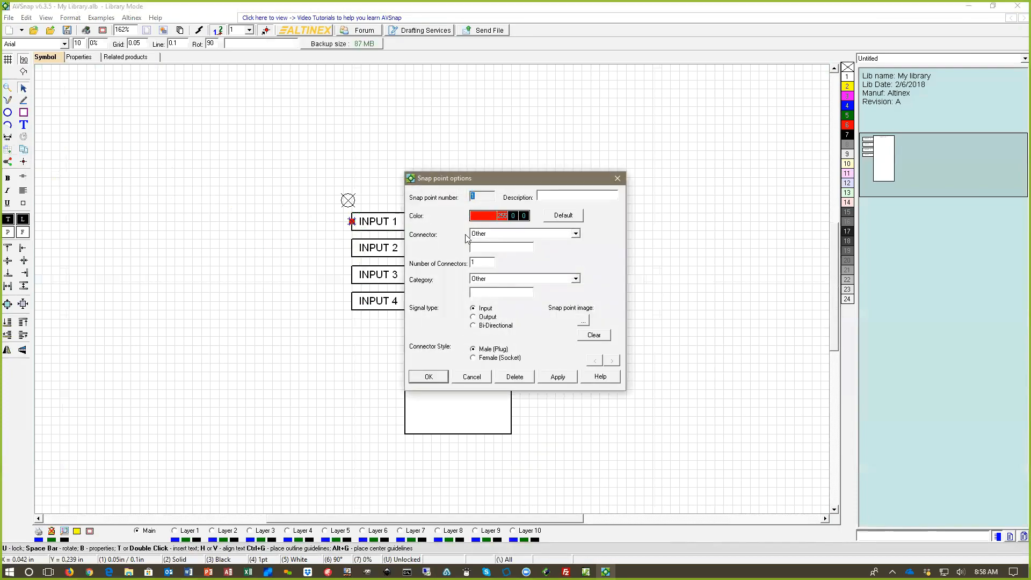
drag(506, 180, 601, 176)
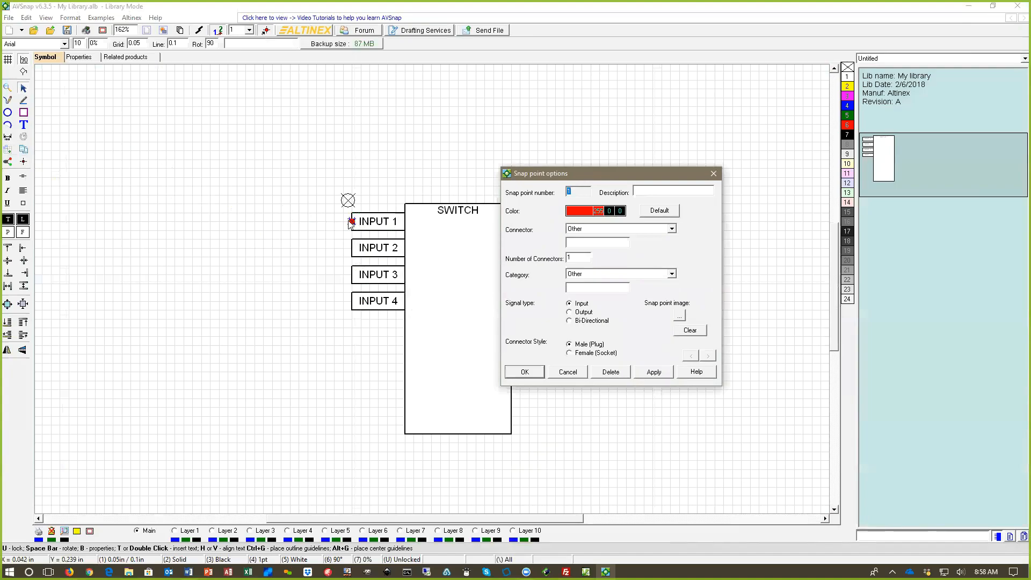
click(586, 215)
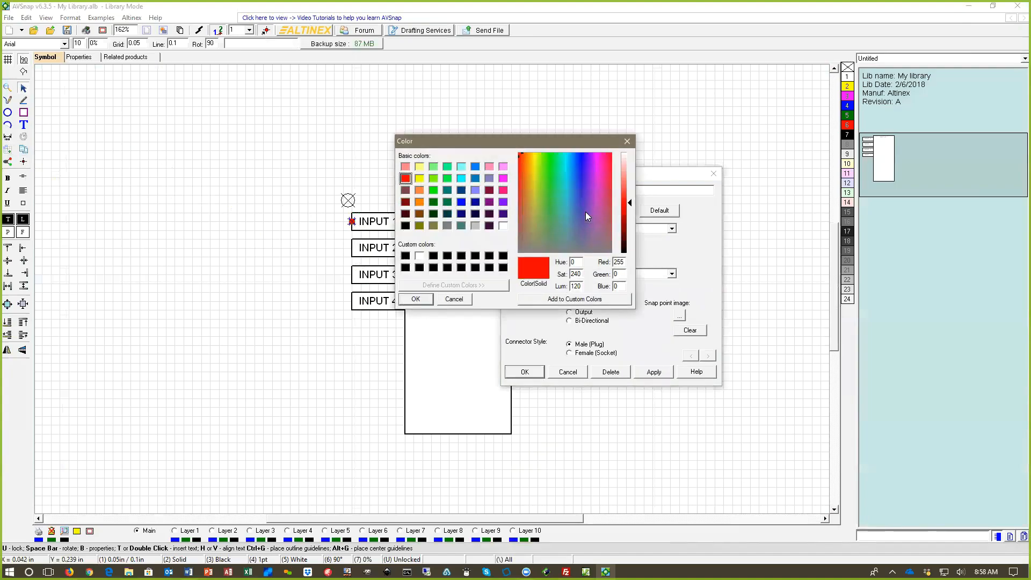
click(433, 190)
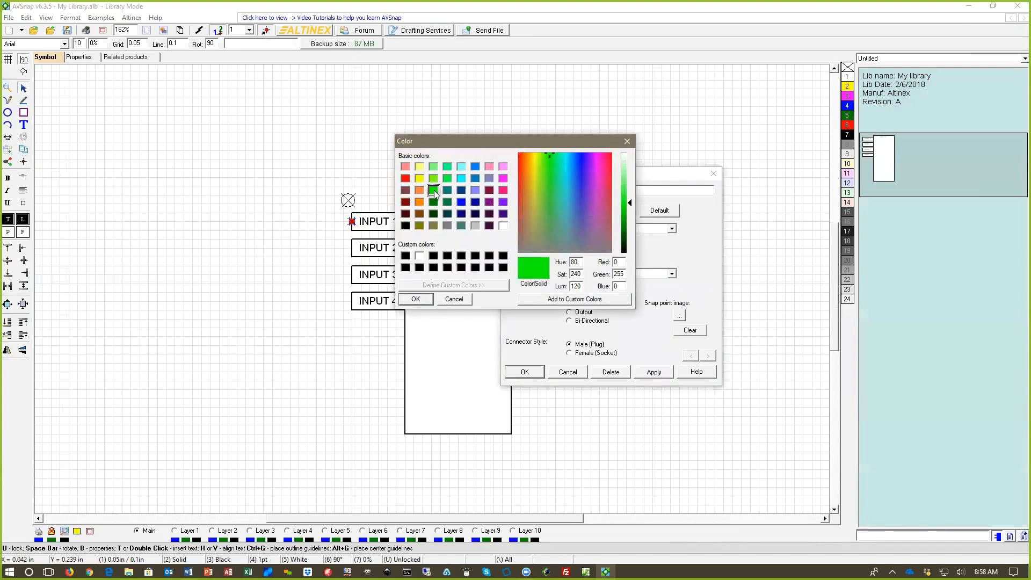
click(415, 299)
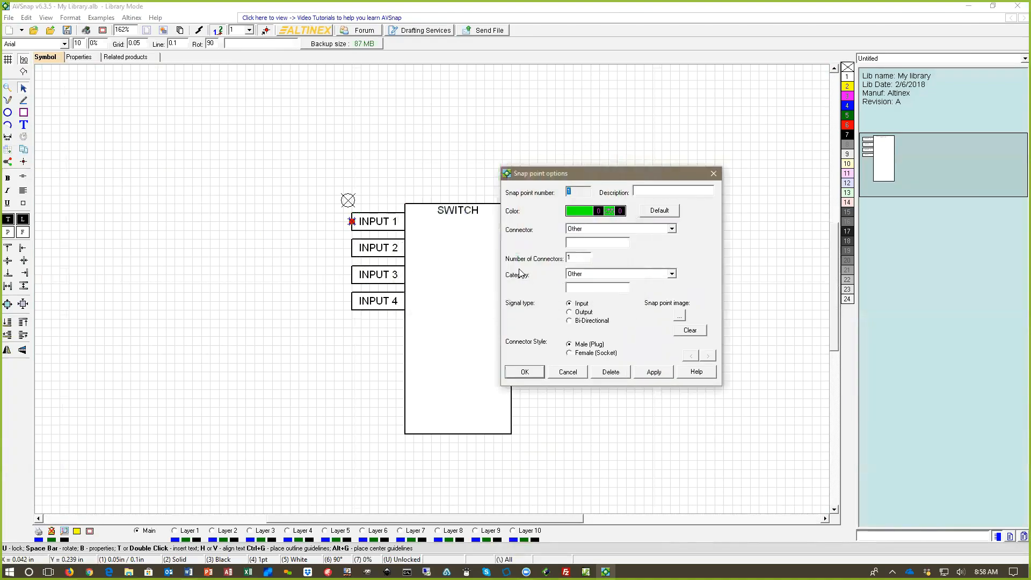
Step: Set the snap point's connector to Other with the custom name HDMI, and its category to Video
click(595, 230)
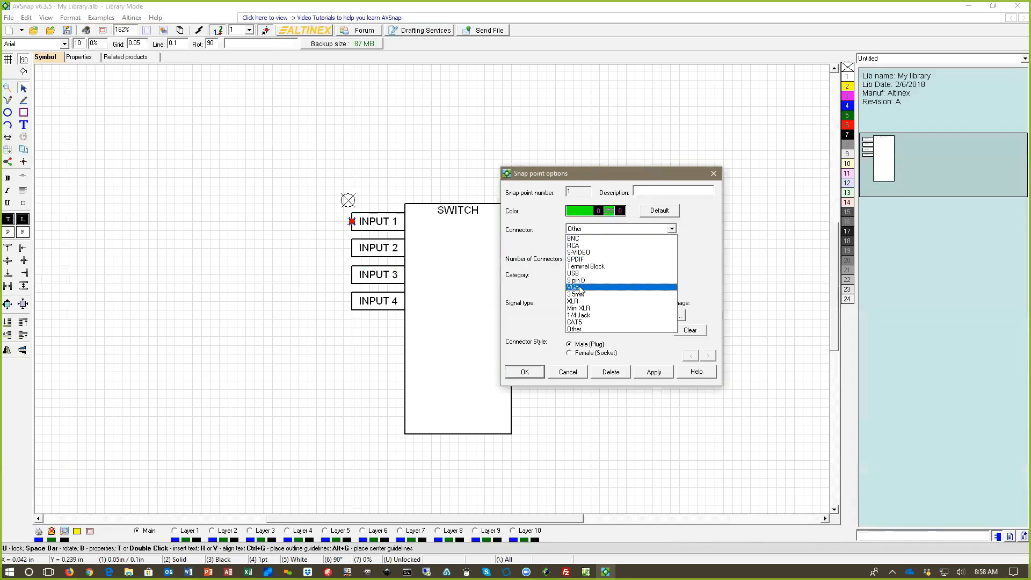
click(589, 330)
click(577, 242)
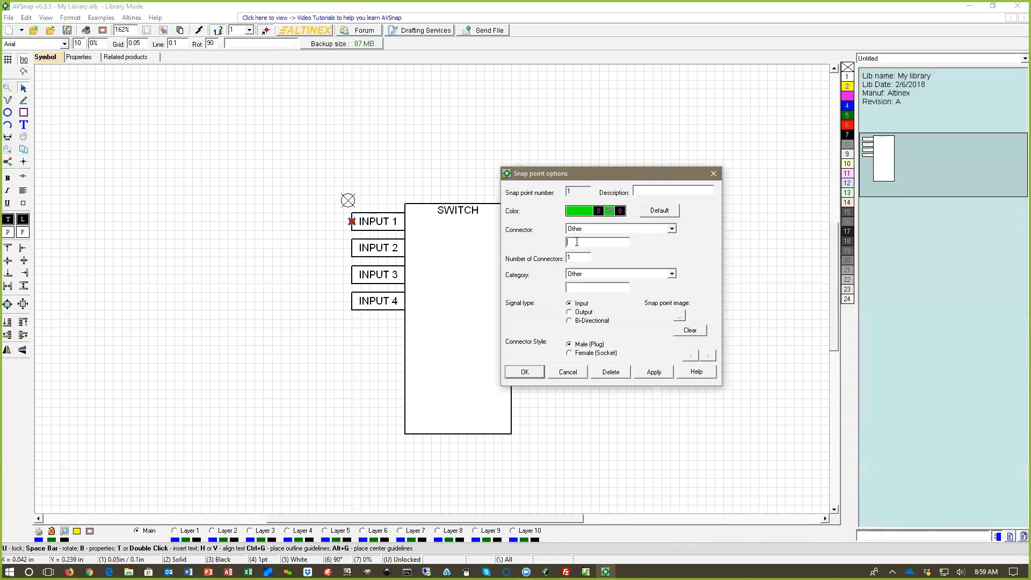
text(HDMI)
click(583, 274)
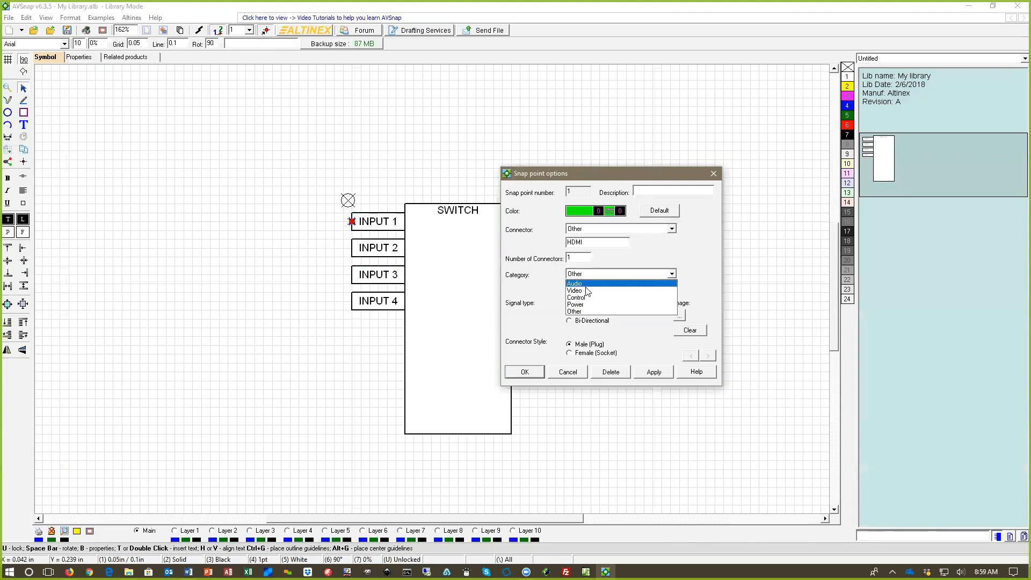
click(584, 291)
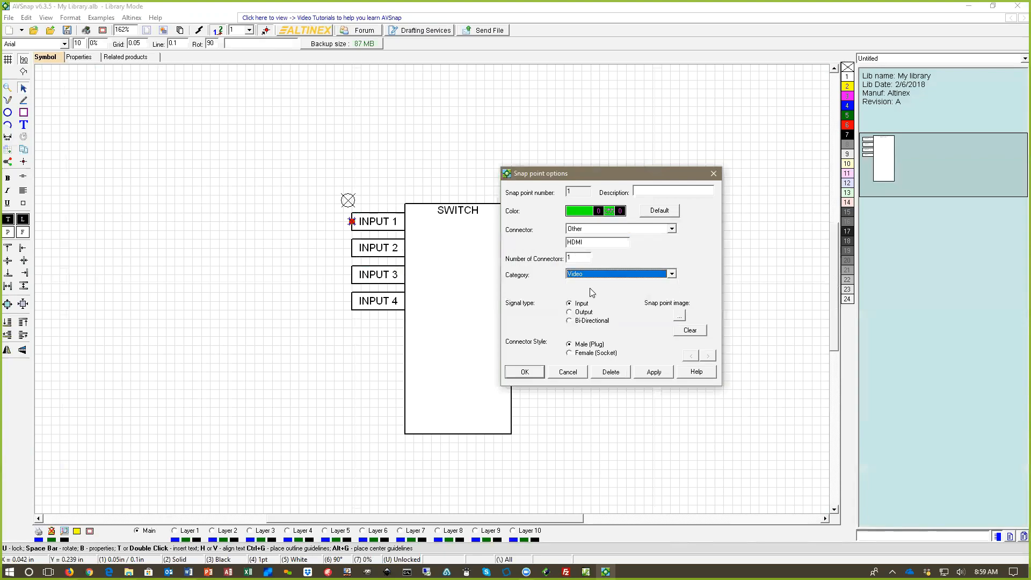
Step: Choose signal type Input and connector style Female (Socket) for the snap point, and apply the options
click(570, 304)
click(588, 353)
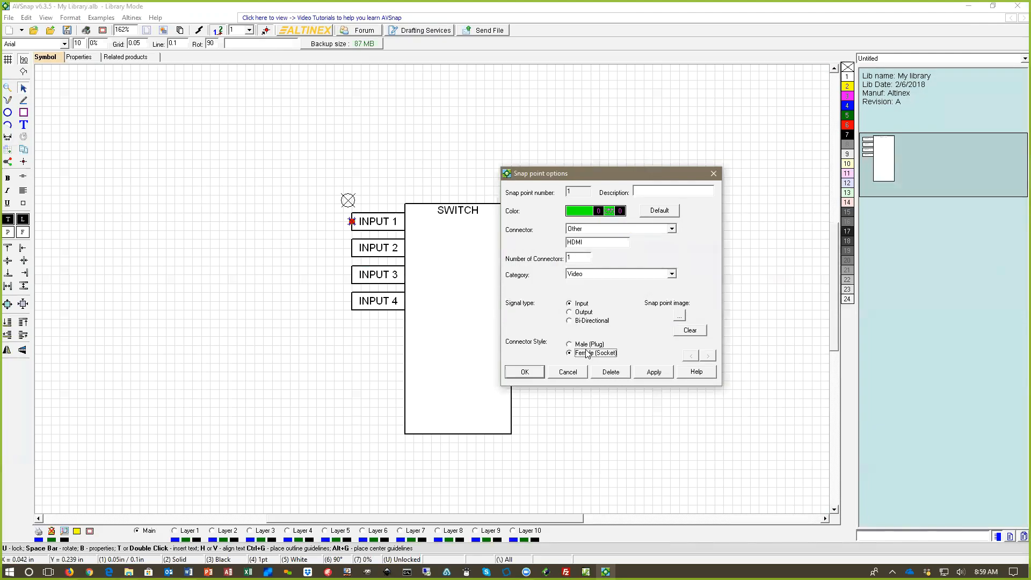
click(659, 371)
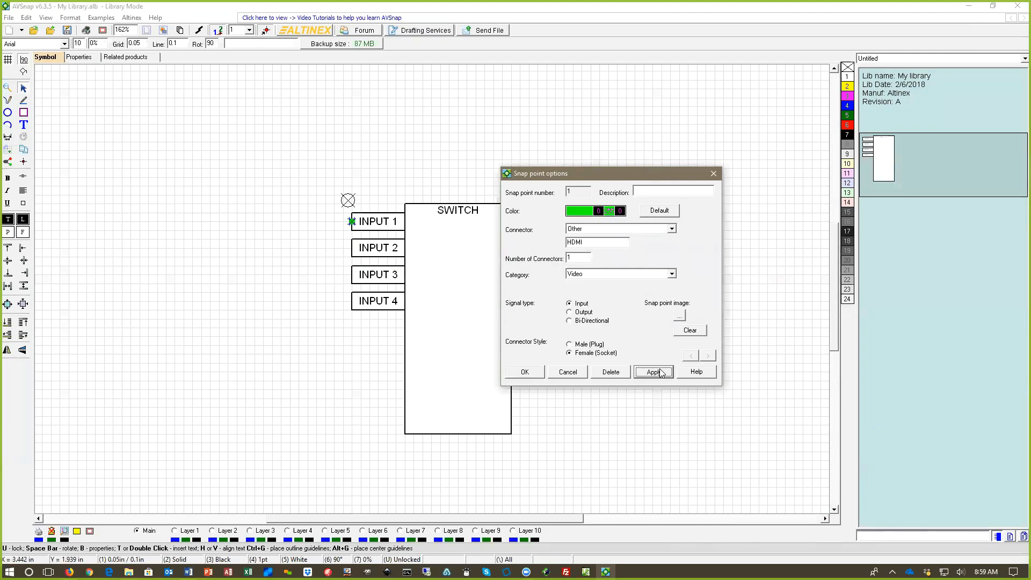
click(525, 372)
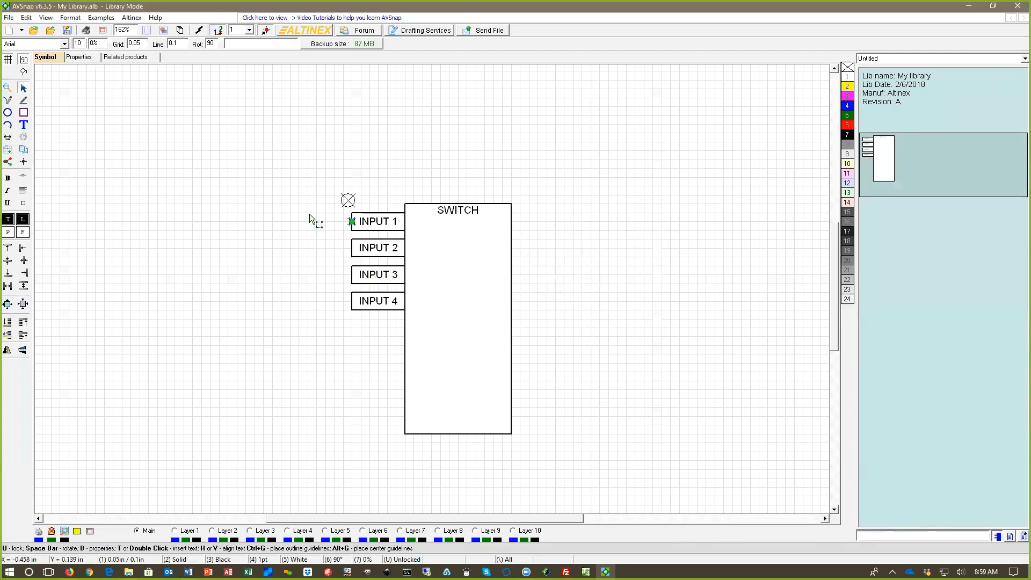
Step: Copy the green snap point to the middle of the outer left edges of INPUT 2, INPUT 3 and INPUT 4
scroll(309, 214, up, 2)
mouse_move(376, 229)
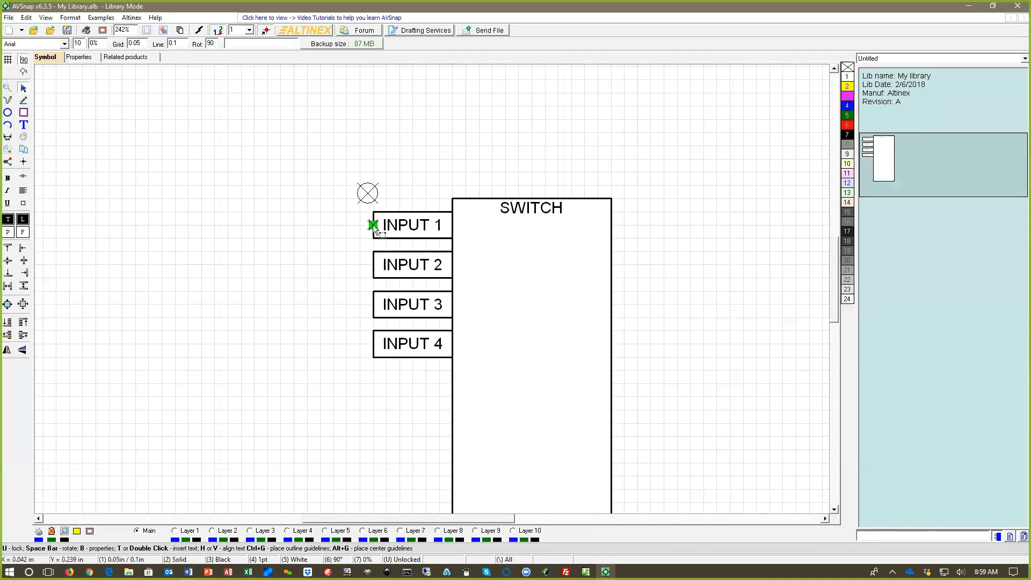
click(376, 263)
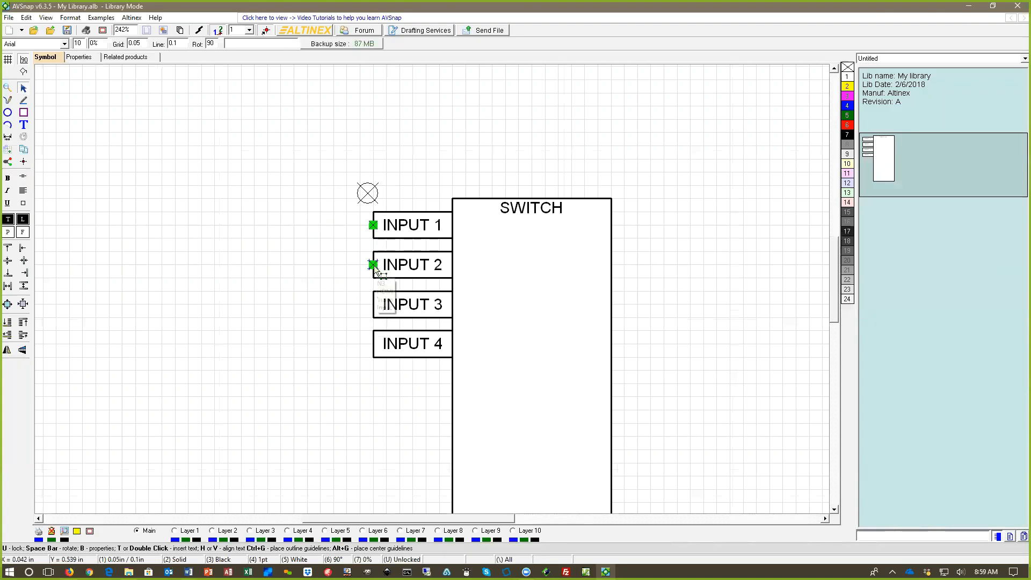
click(373, 304)
click(375, 344)
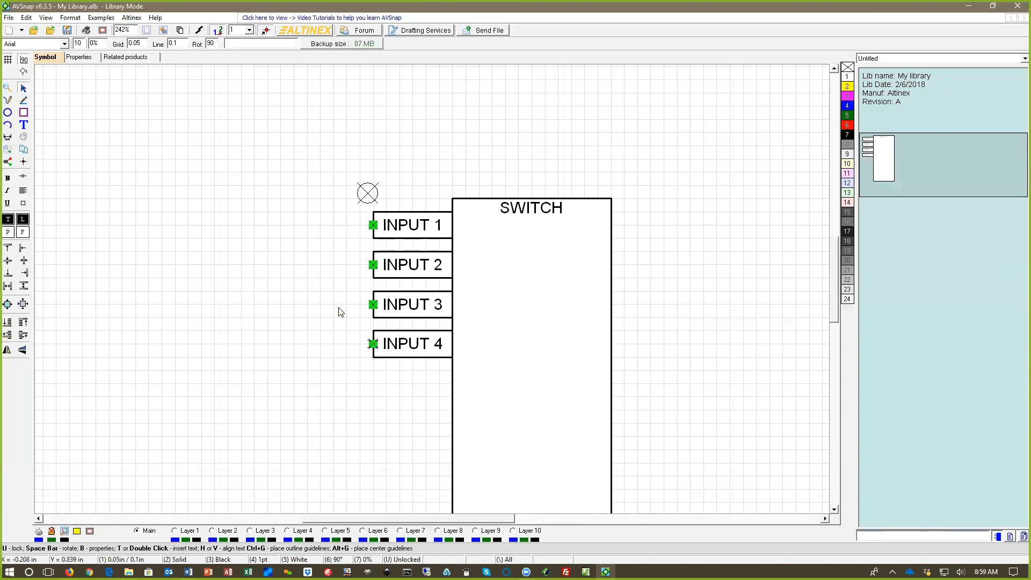
Step: Shorten the SWITCH rectangle from its lower edge to a height of 1.3 in
scroll(513, 213, down, 3)
click(526, 326)
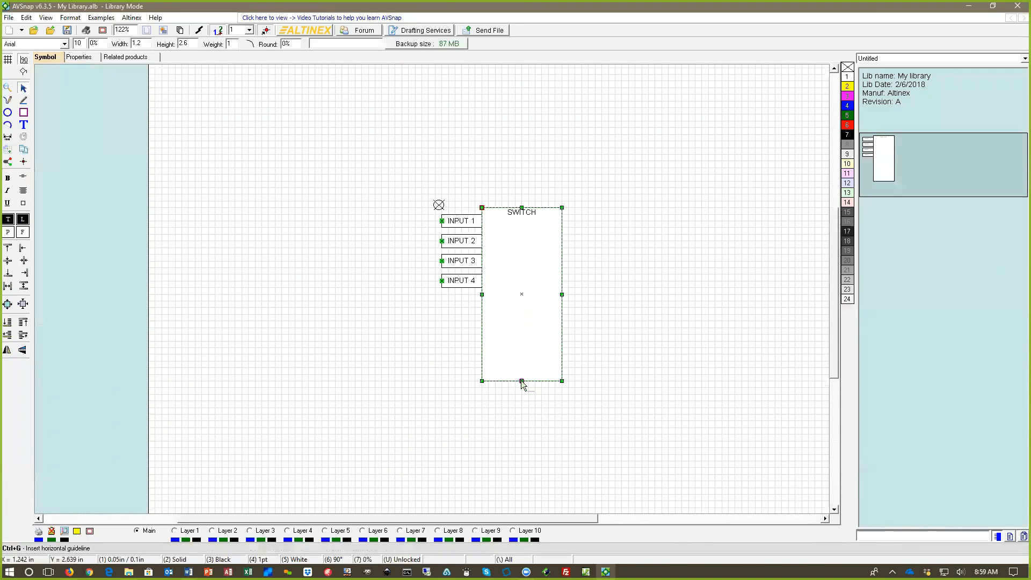
drag(521, 381, 523, 295)
Step: Draw a rectangle about 0.6 in wide and 0.2 in high against the SWITCH's right edge and label it OUTPUT 1
scroll(591, 253, up, 2)
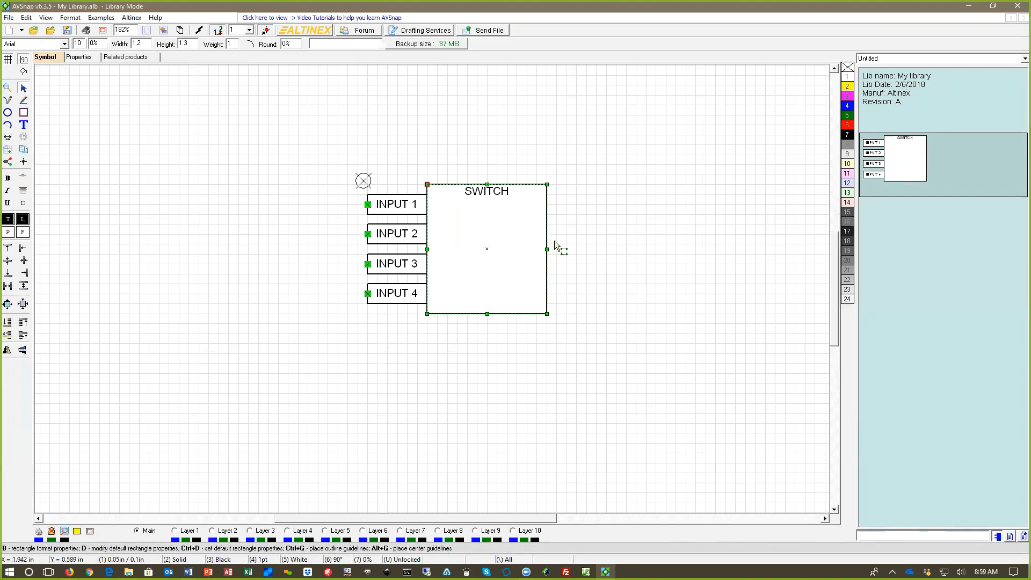
drag(546, 214, 602, 230)
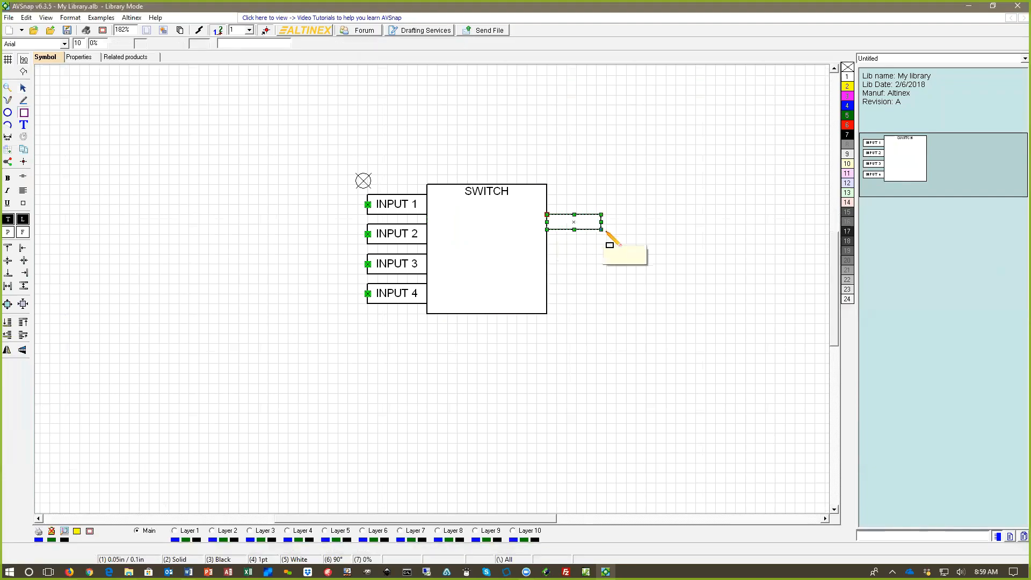
double_click(576, 222)
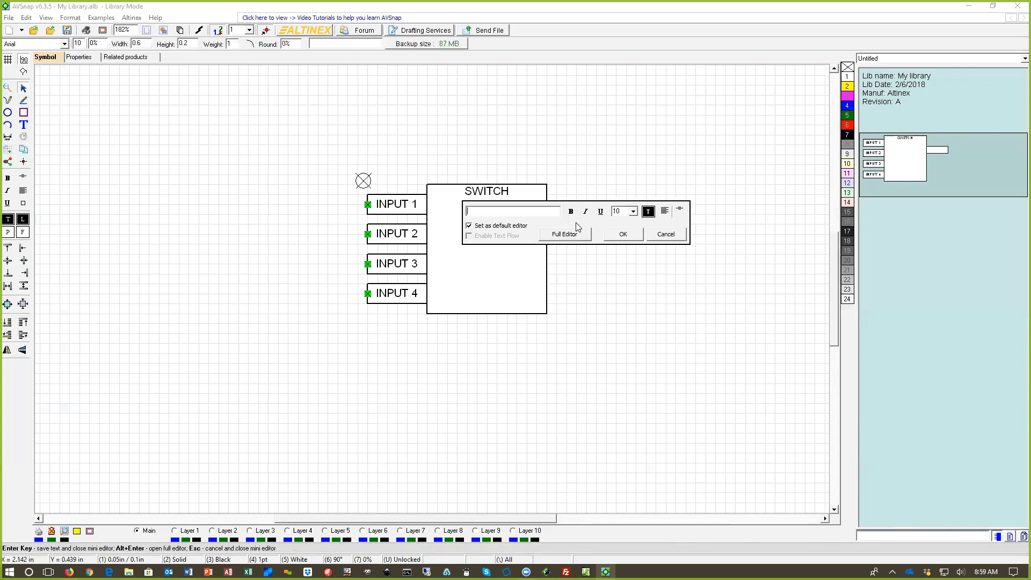
text(OUTPUT 1)
Step: Enlarge the OUTPUT 1 rectangle slightly at its lower outer corner and center its text horizontally and vertically
click(607, 231)
key(h)
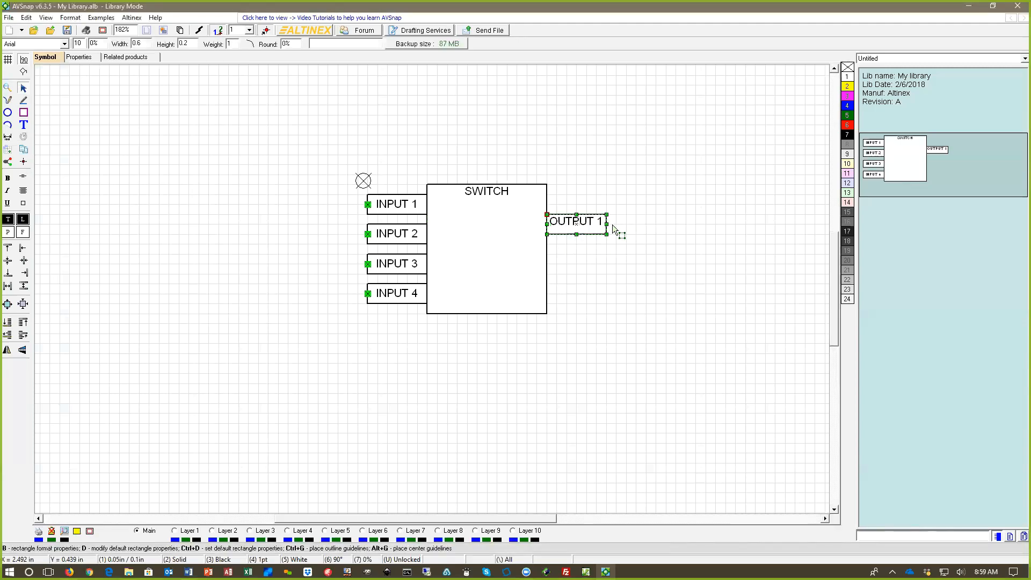
key(v)
Step: Place one snap point at the middle of the outer edge of the OUTPUT 1 rectangle
click(23, 161)
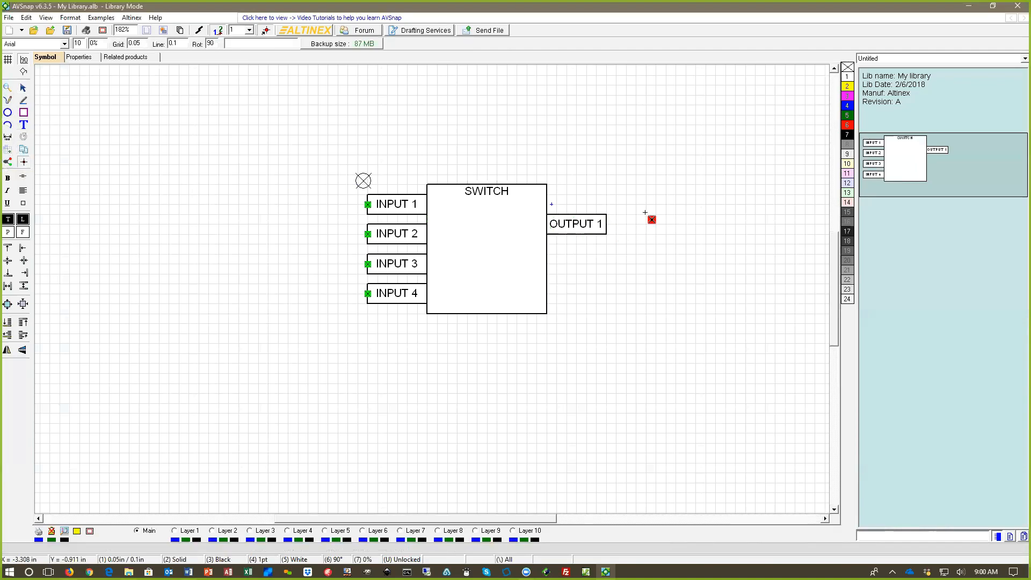
click(606, 226)
right_click(647, 236)
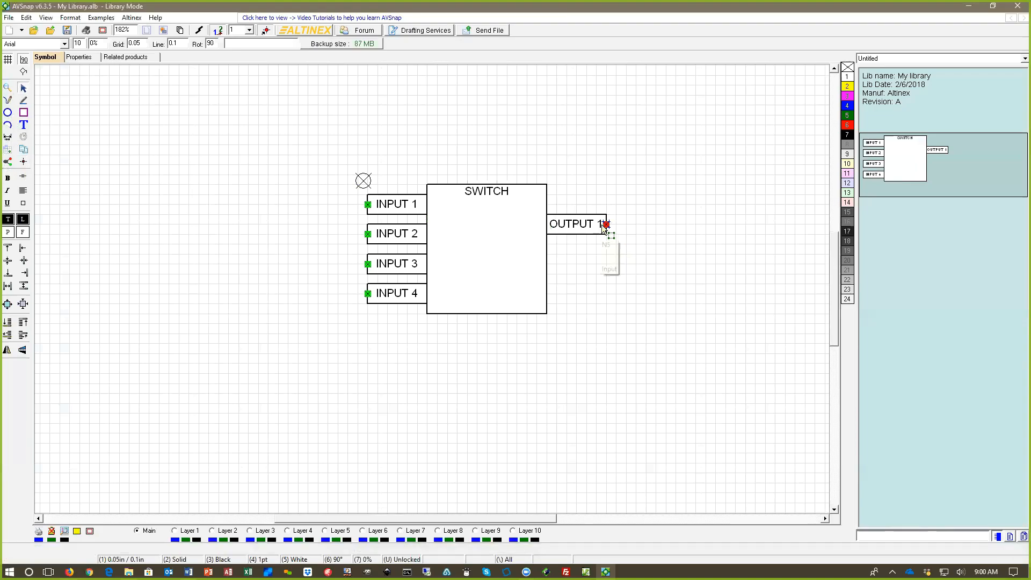
Step: Give the OUTPUT 1 snap point the custom connector name HDMI and a green color
double_click(605, 225)
click(586, 243)
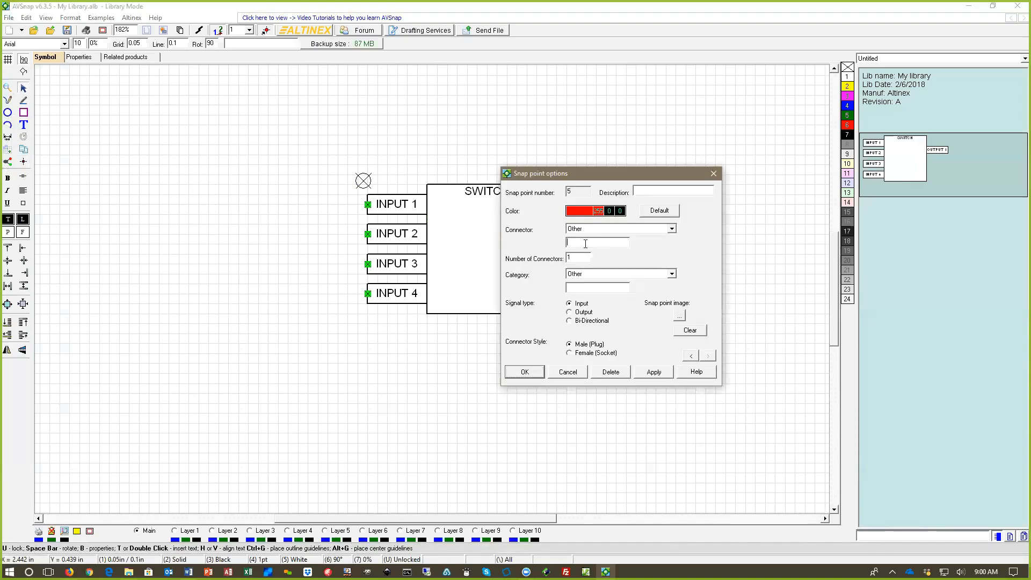
text(HDMI)
click(580, 213)
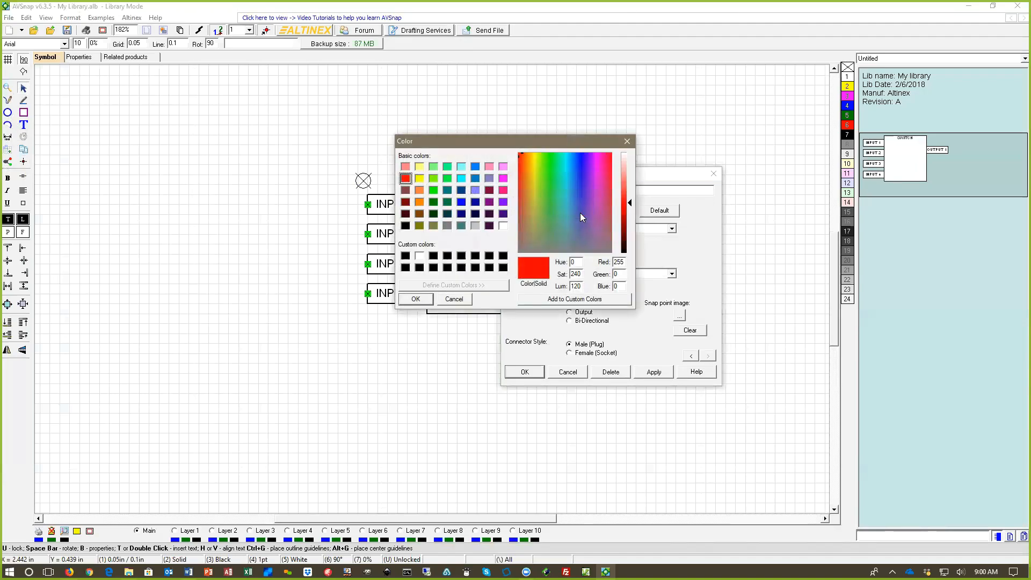
click(433, 190)
click(416, 299)
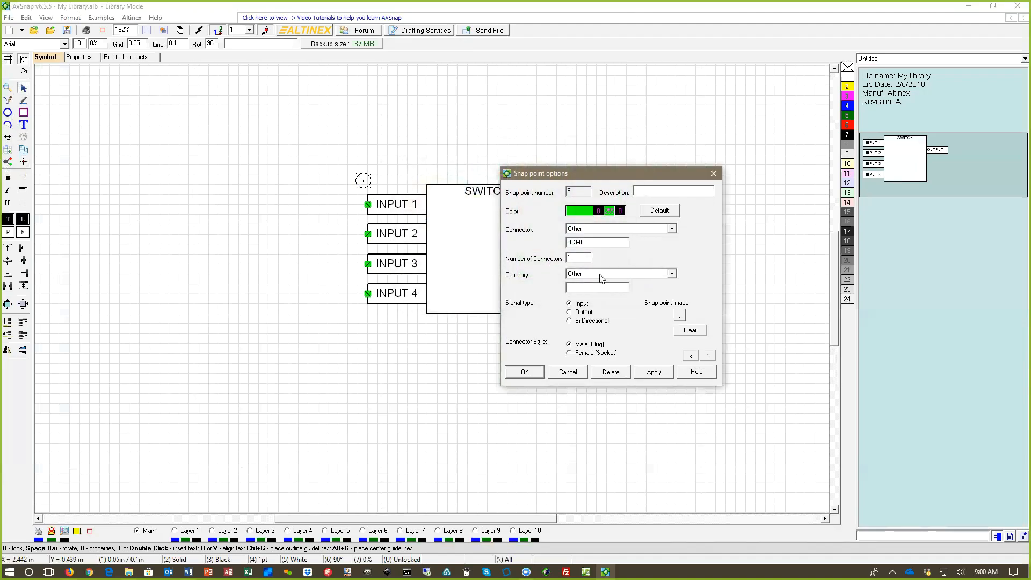
Step: Set the snap point to category Video, signal type Output and connector style Female (Socket), and save the library
click(576, 274)
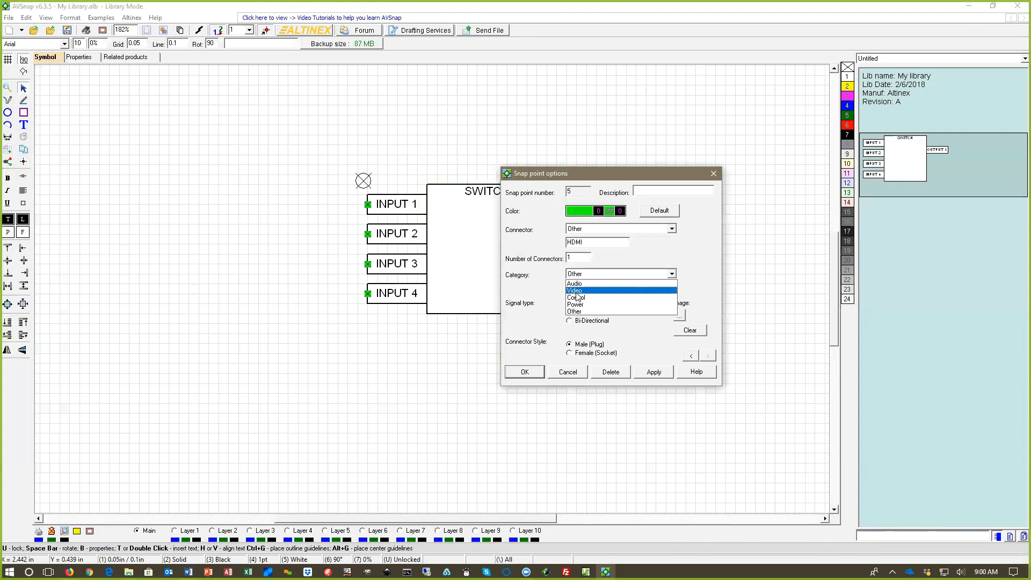
click(575, 291)
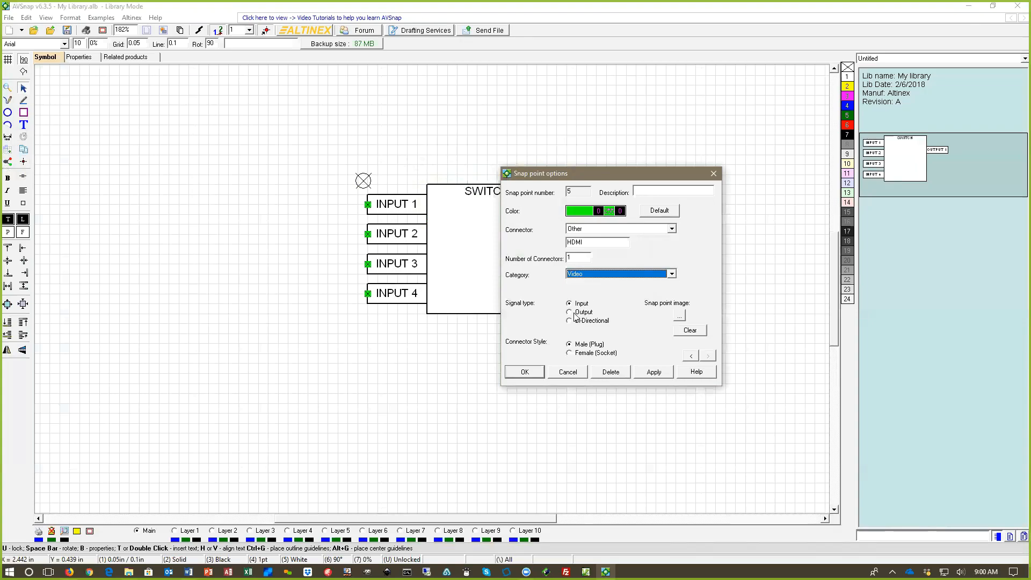
click(570, 312)
click(573, 354)
key(Return)
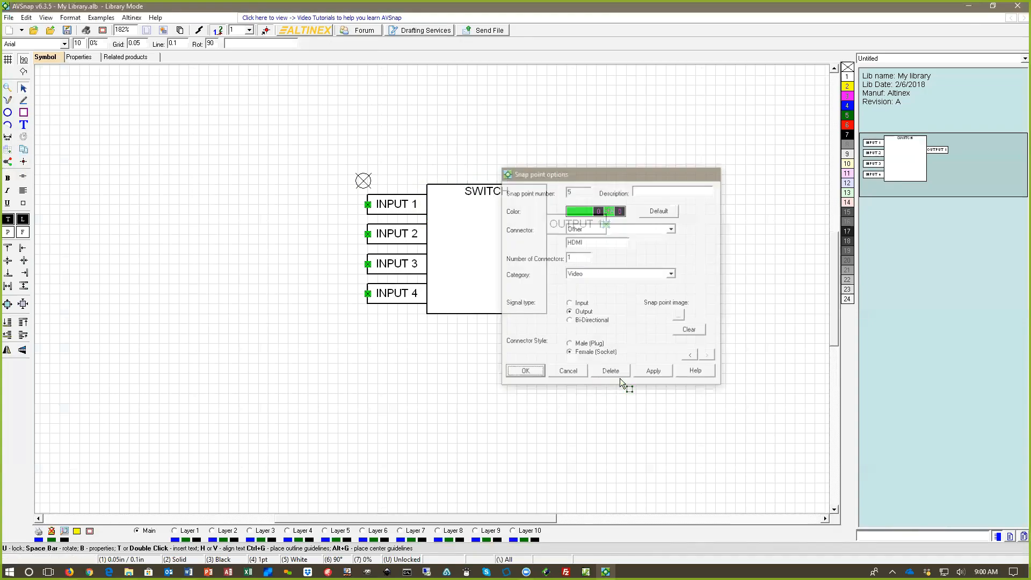
key(ctrl+s)
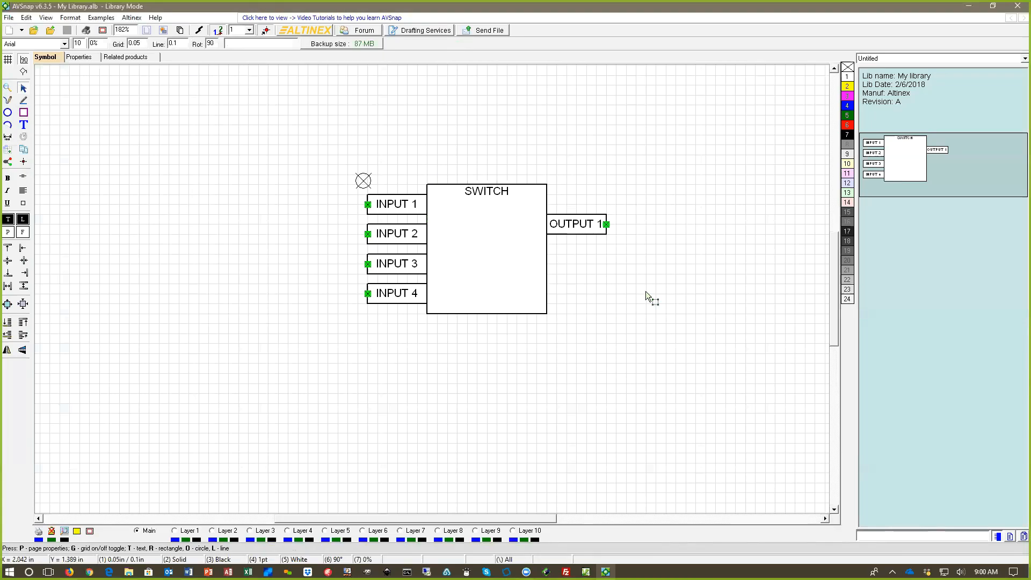
Step: Examine the full text editor on a blank text box above the SWITCH and delete the box
click(478, 167)
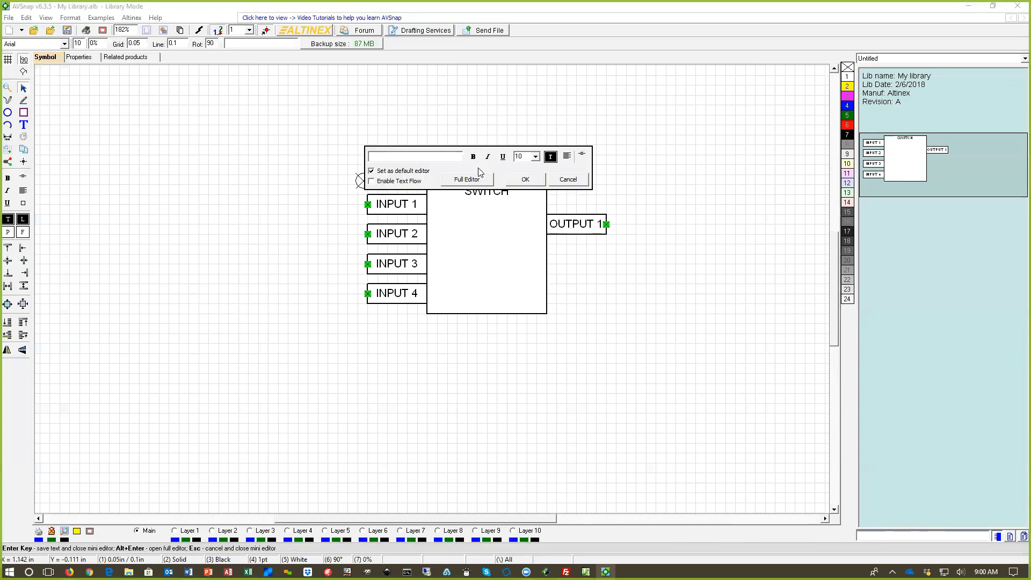
click(472, 179)
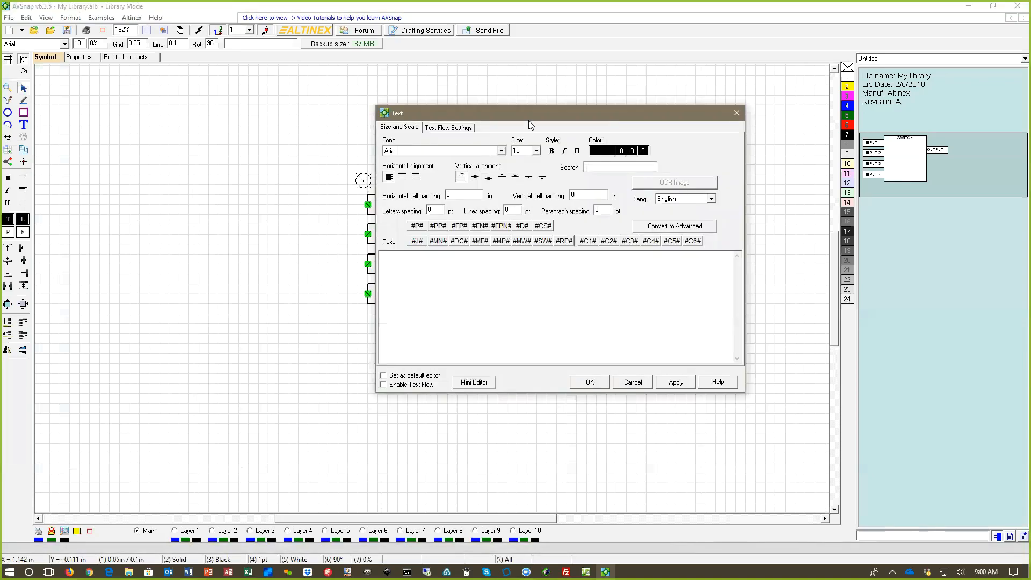
drag(529, 120, 700, 166)
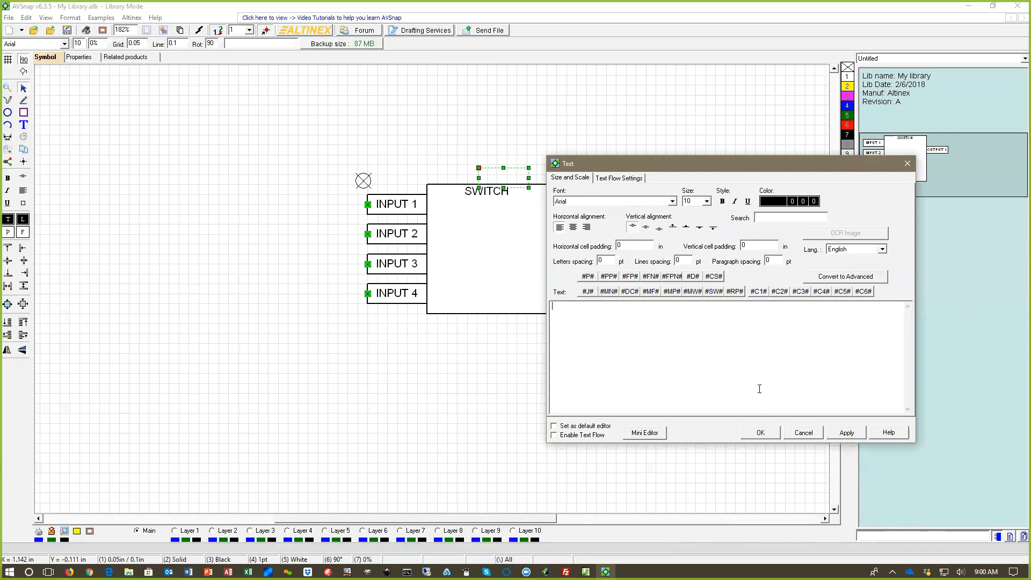
click(760, 432)
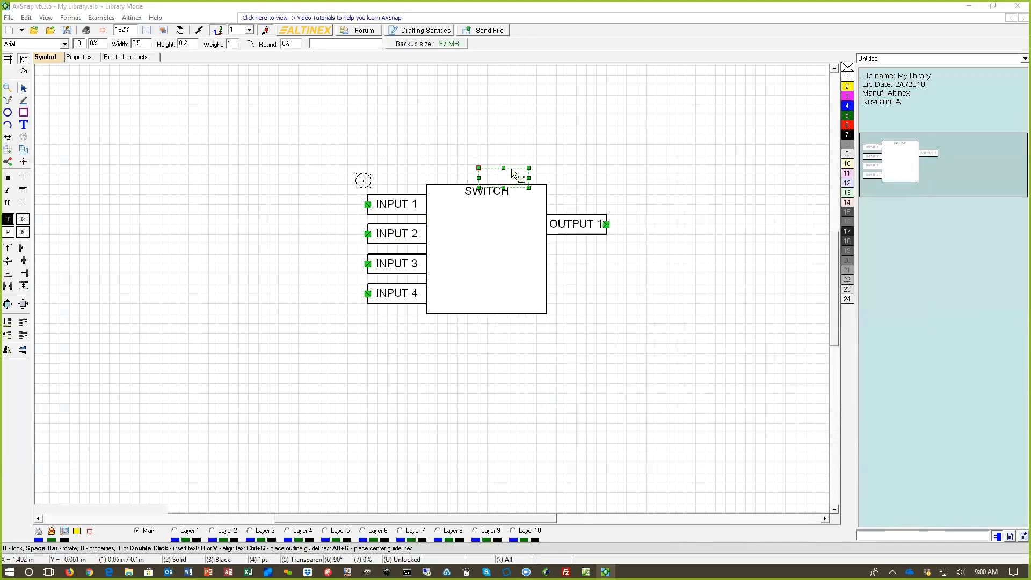
drag(512, 168, 497, 149)
key(Delete)
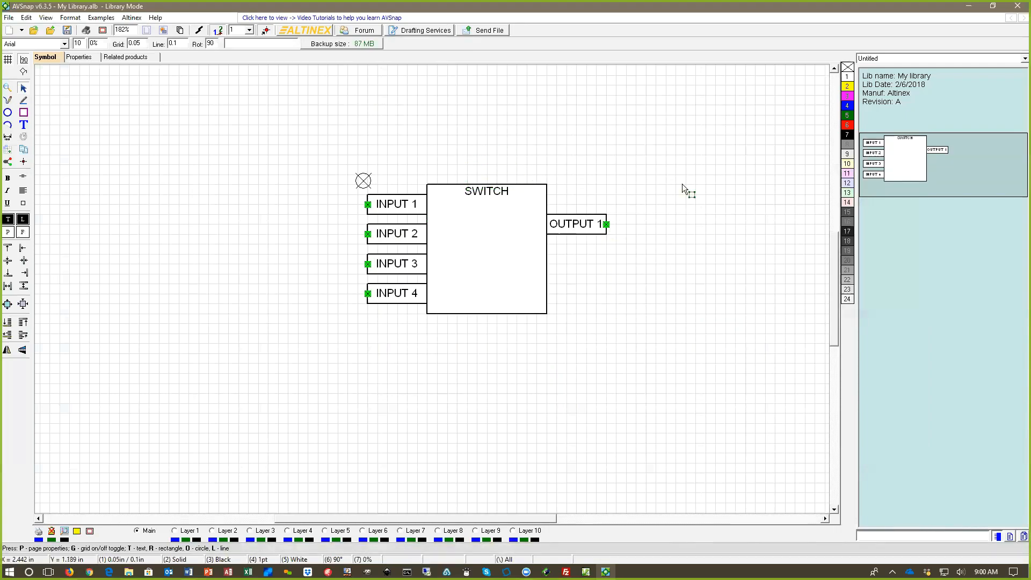
Step: Set the symbol's model number to SP106-102 and its description to 4x1 SWITCH in its properties
click(91, 59)
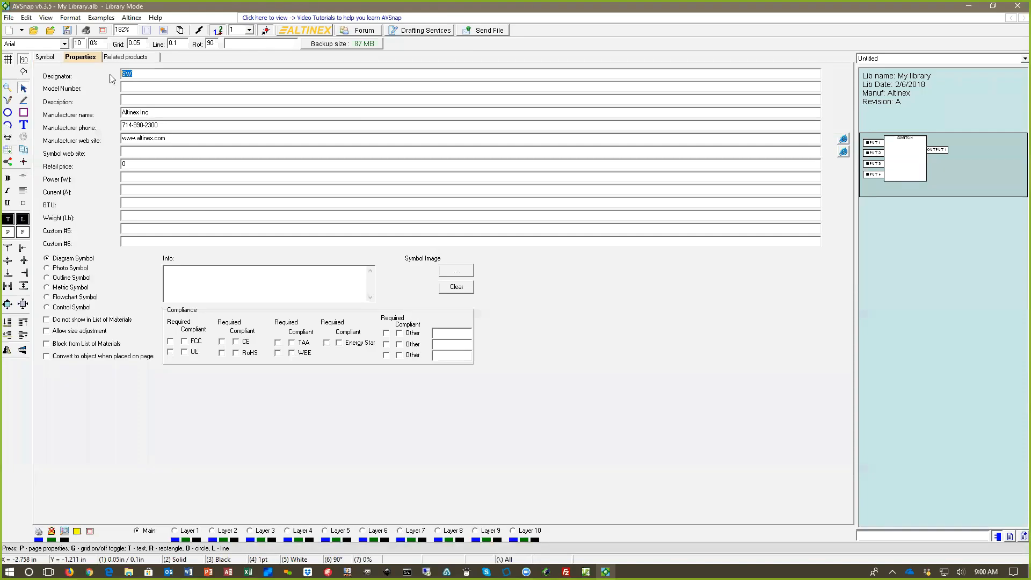
click(153, 89)
text(SP106-102)
key(Tab)
text(4x1 SWITCH)
Step: Mark the symbol compliant with FCC, UL, CE, RoHS, TAA, WEE and Energy Star, and save the library
click(184, 341)
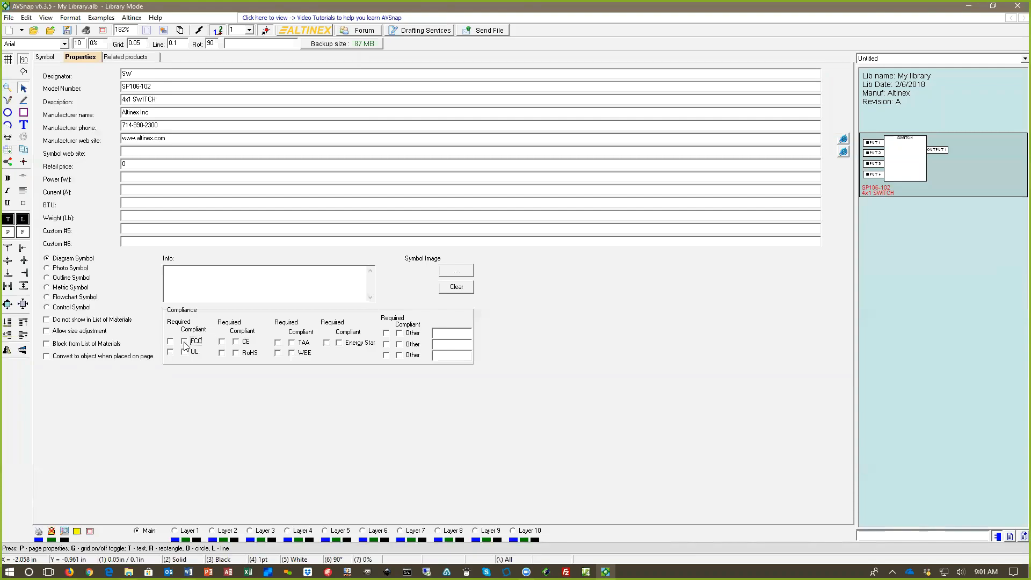
click(184, 353)
click(239, 343)
click(248, 354)
click(292, 342)
click(292, 353)
click(339, 344)
click(66, 30)
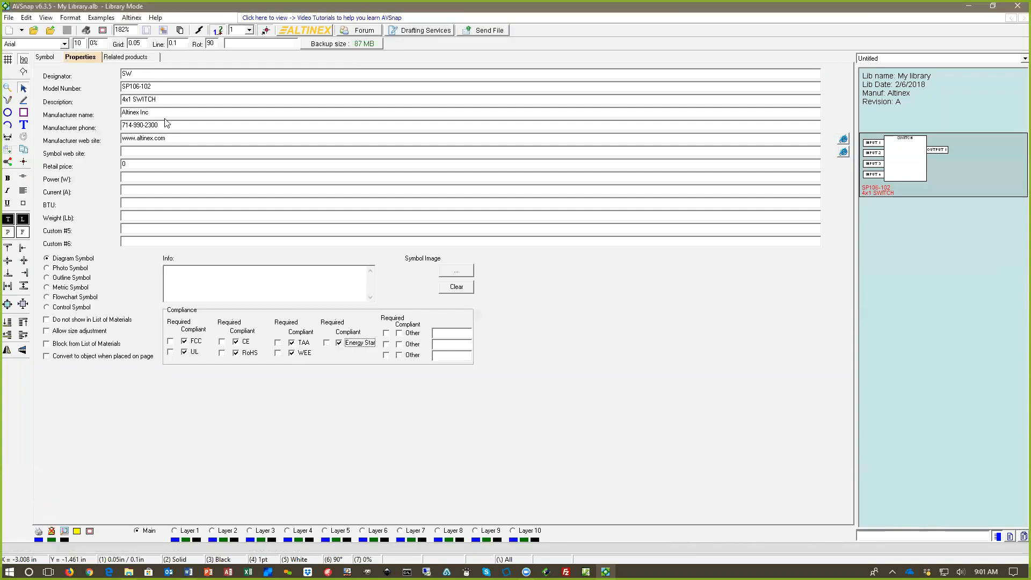
Step: Start a new project and place the SP106-102 4x1 SWITCH symbol from My Library near the page's middle
click(9, 33)
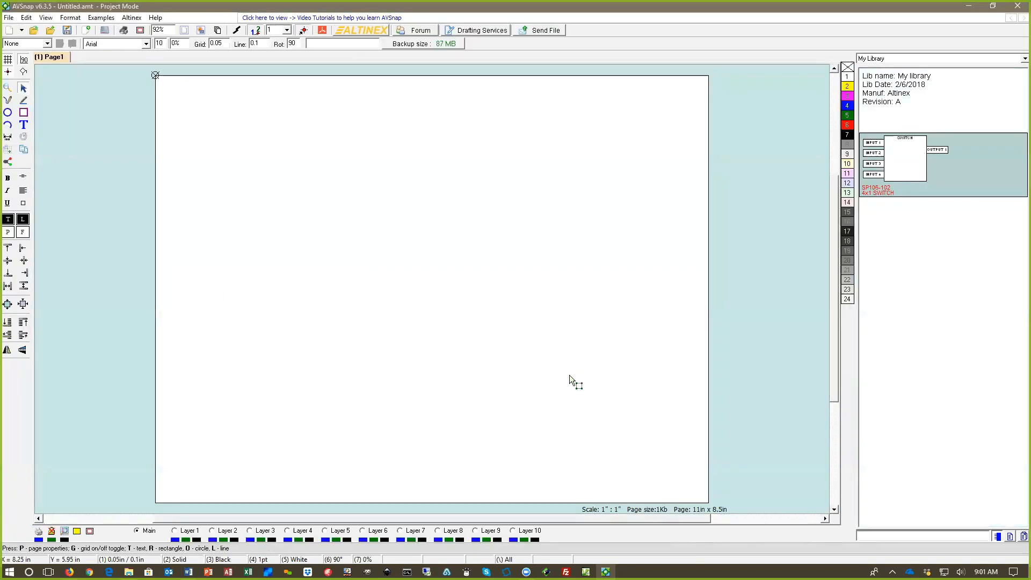
mouse_move(890, 159)
mouse_down()
mouse_move(394, 216)
mouse_move(425, 249)
mouse_up()
Step: Draw a line from the page's upper left area to the INPUT 2 snap point of the SWITCH symbol
click(23, 100)
drag(205, 197, 392, 235)
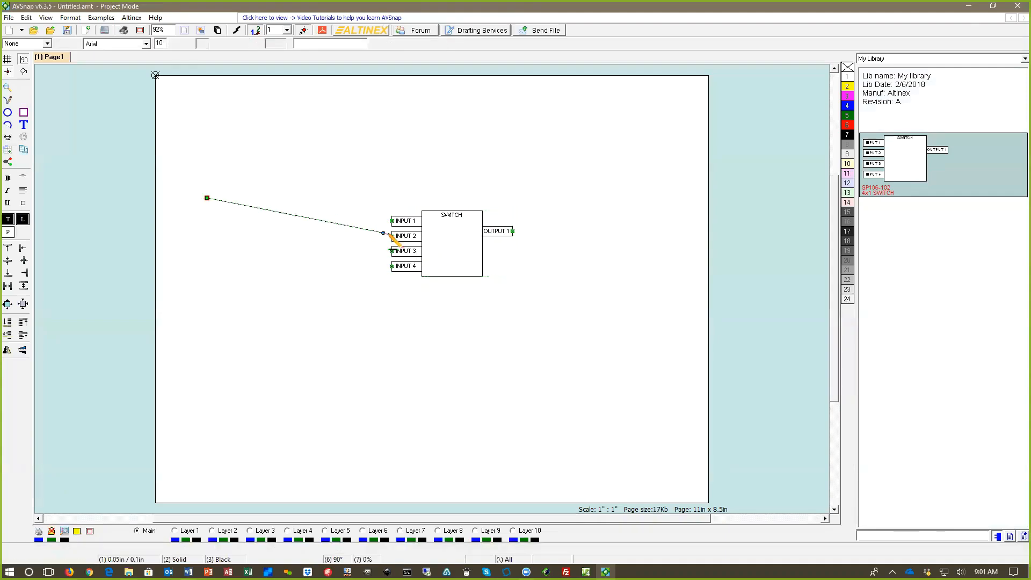
key(Escape)
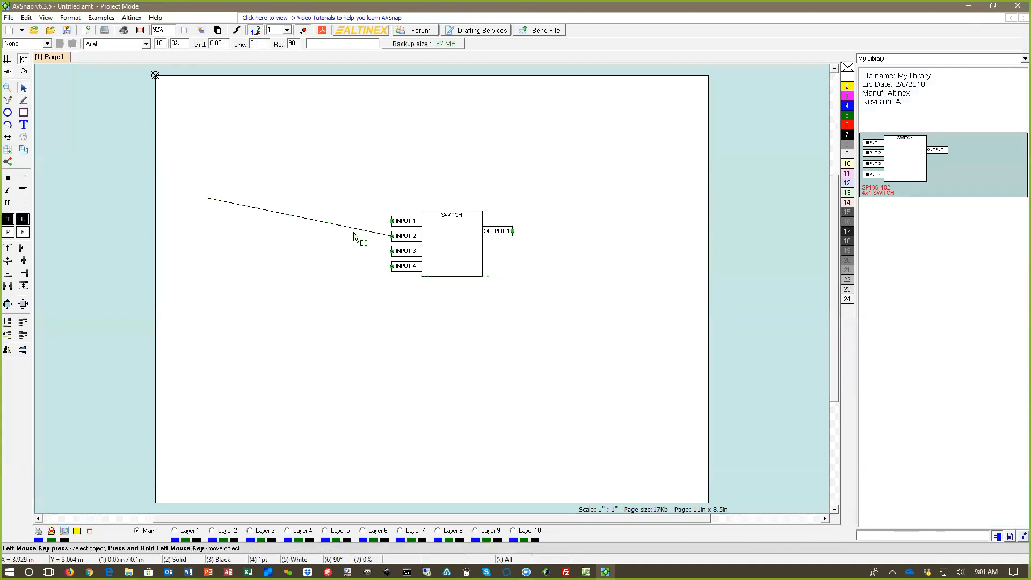
mouse_move(392, 222)
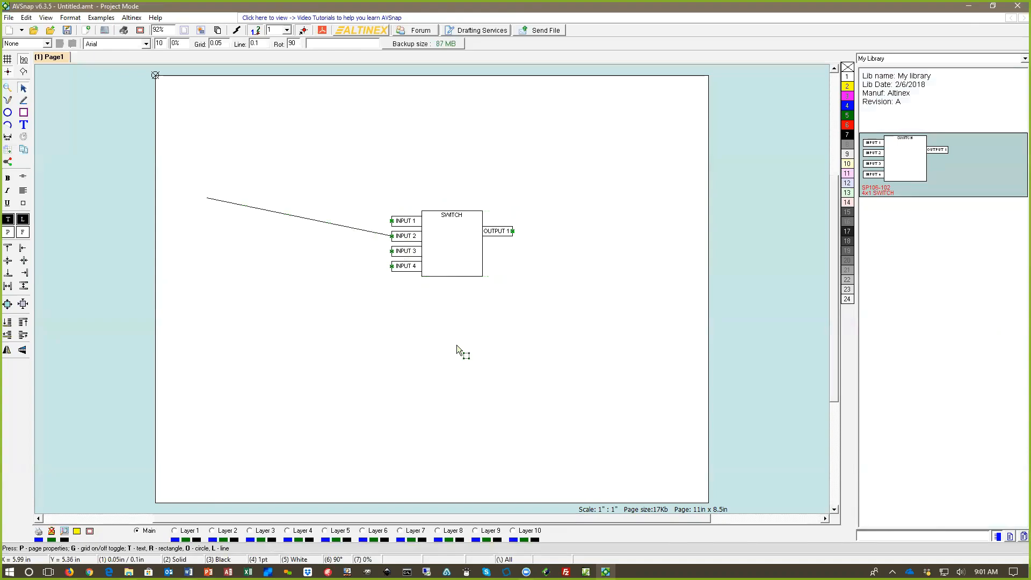
Step: Review the list of materials for Page1, and delete the SWITCH symbol and its connected line from the page
key(m)
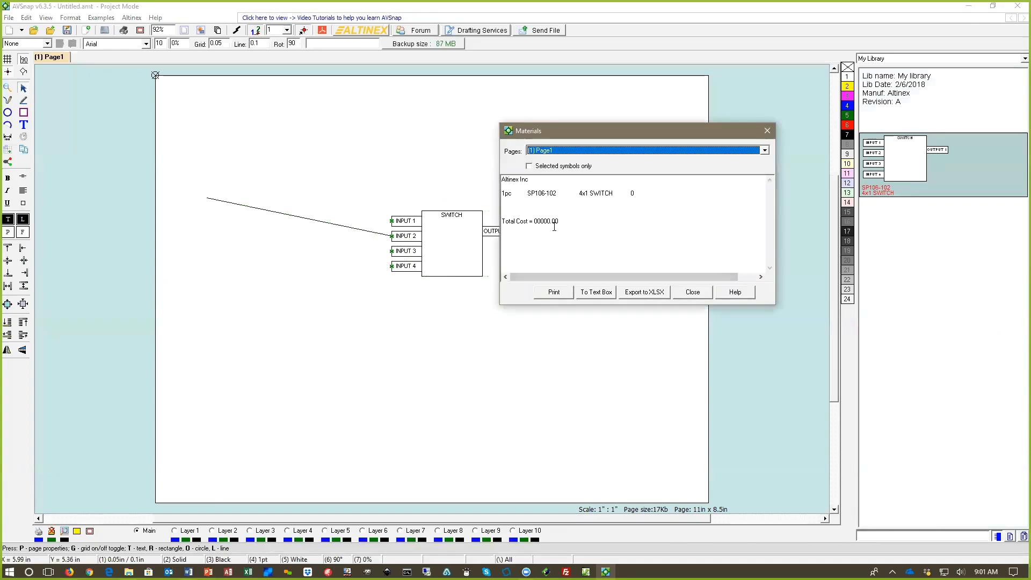
click(767, 131)
drag(537, 164, 322, 293)
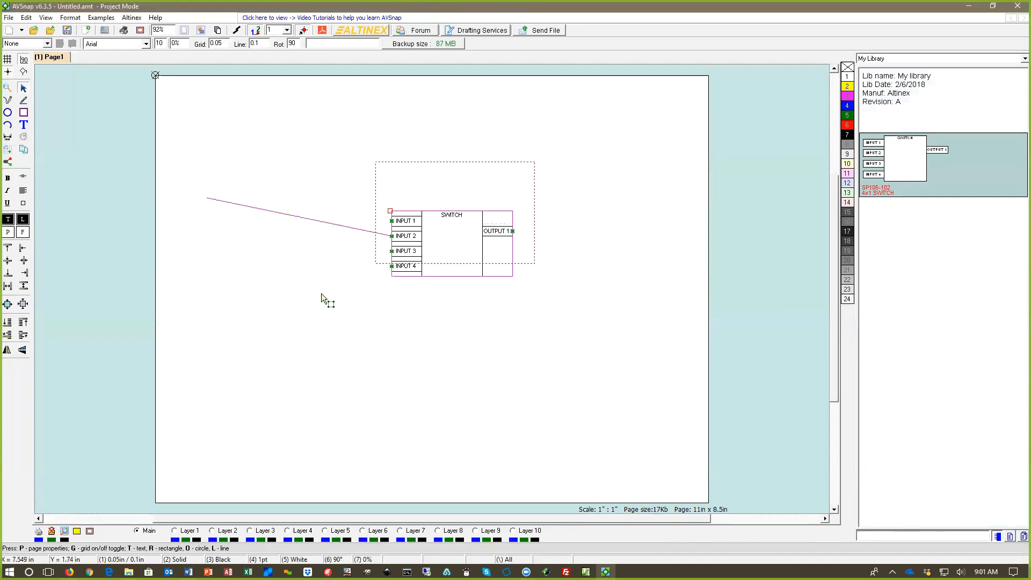
key(Delete)
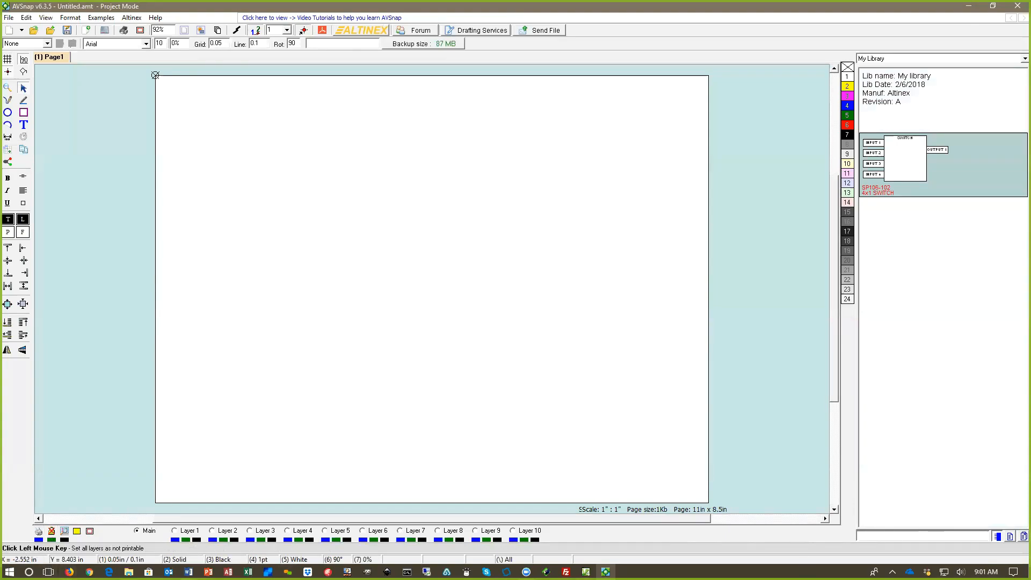
Step: Switch to the browser and open the AVSnap website's Training page to view the lesson videos
click(188, 572)
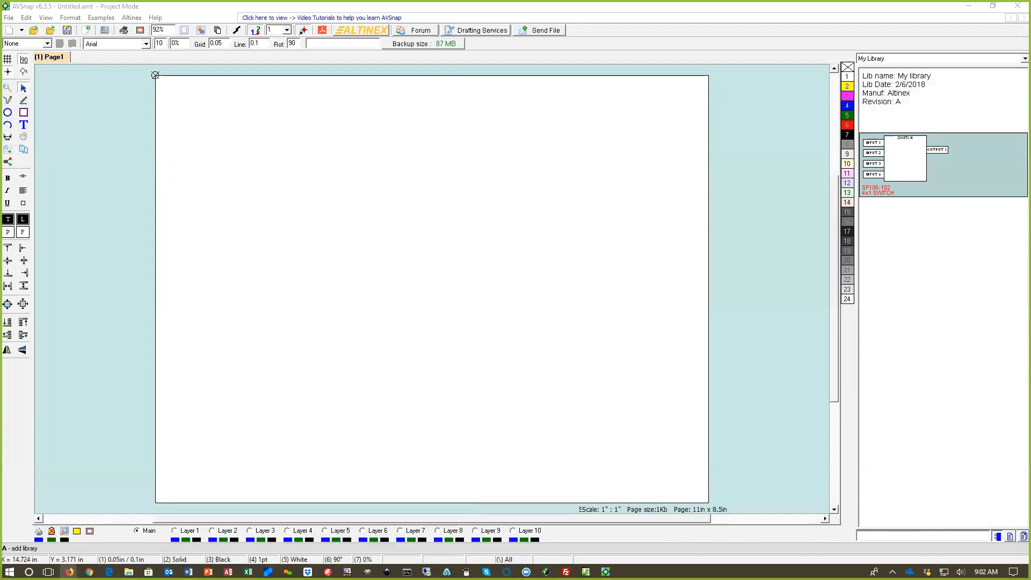
key(alt+Tab)
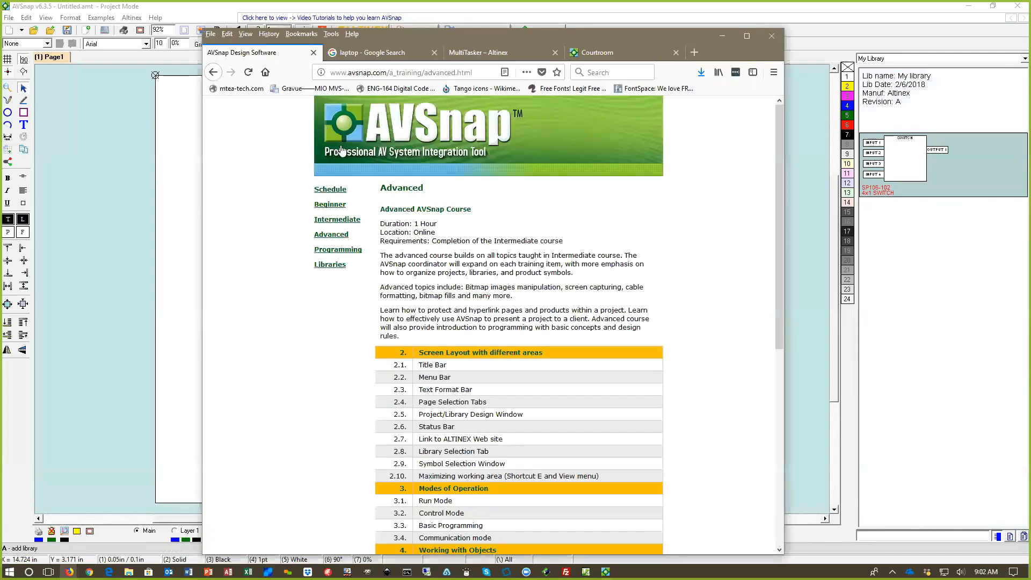
click(341, 150)
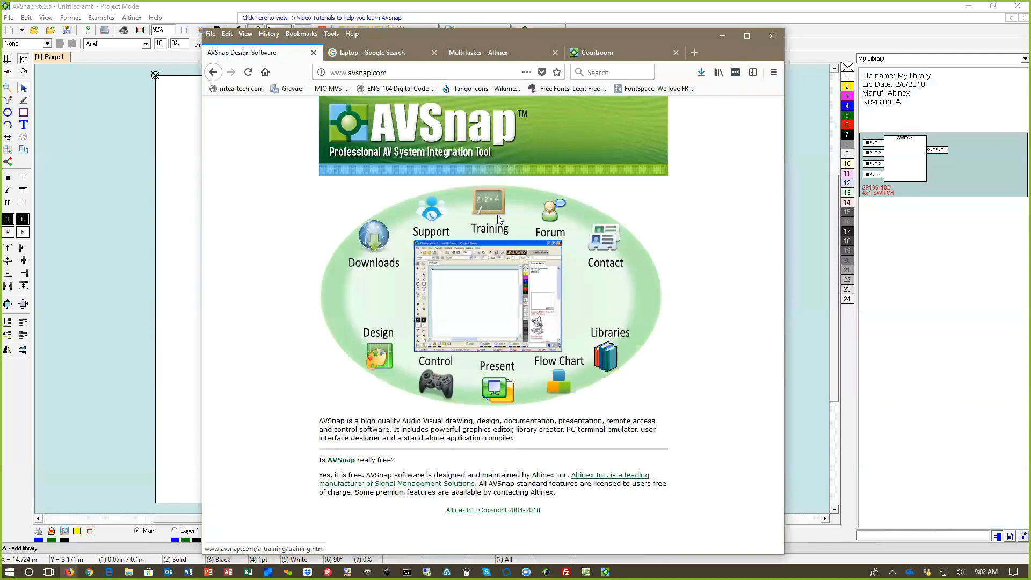
click(499, 219)
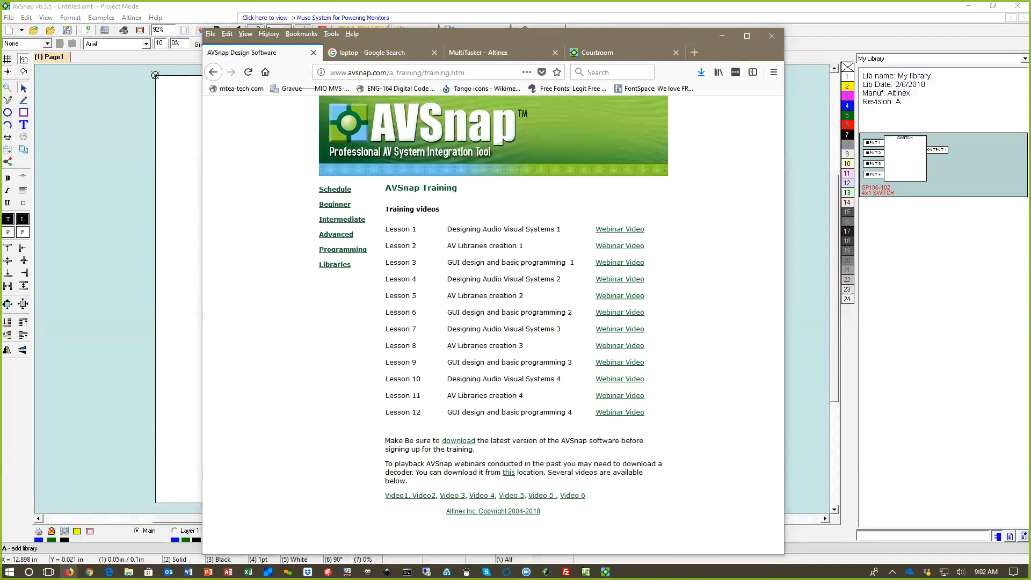
Step: Move the browser window out of the way to uncover the blank AVSnap project page
click(723, 36)
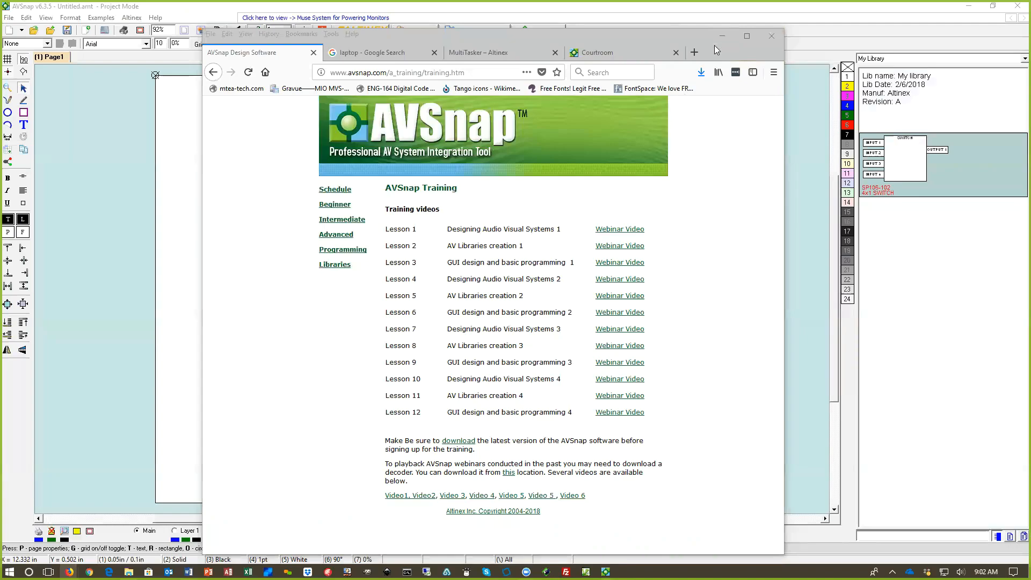
click(606, 32)
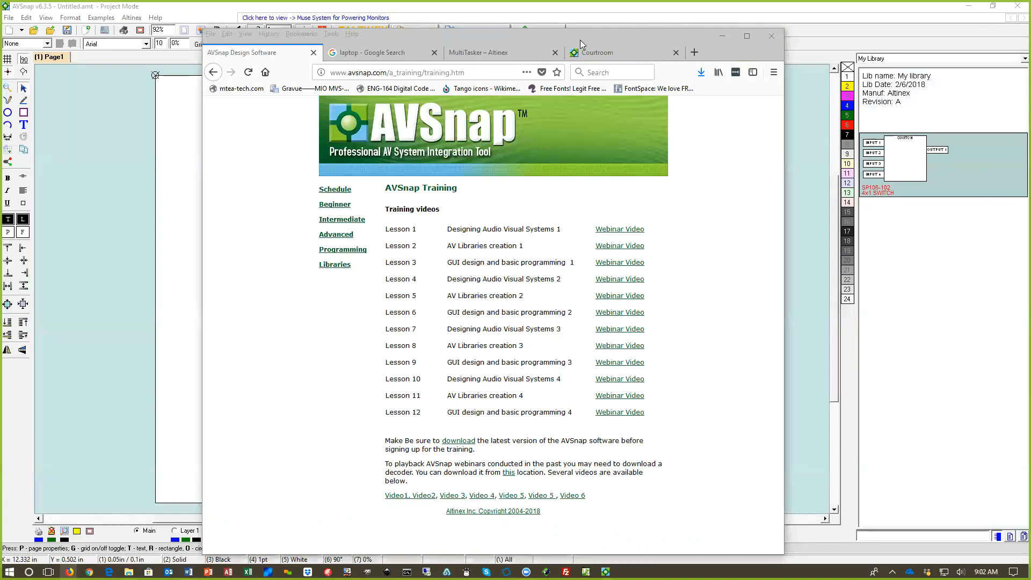
drag(580, 40, 1030, 339)
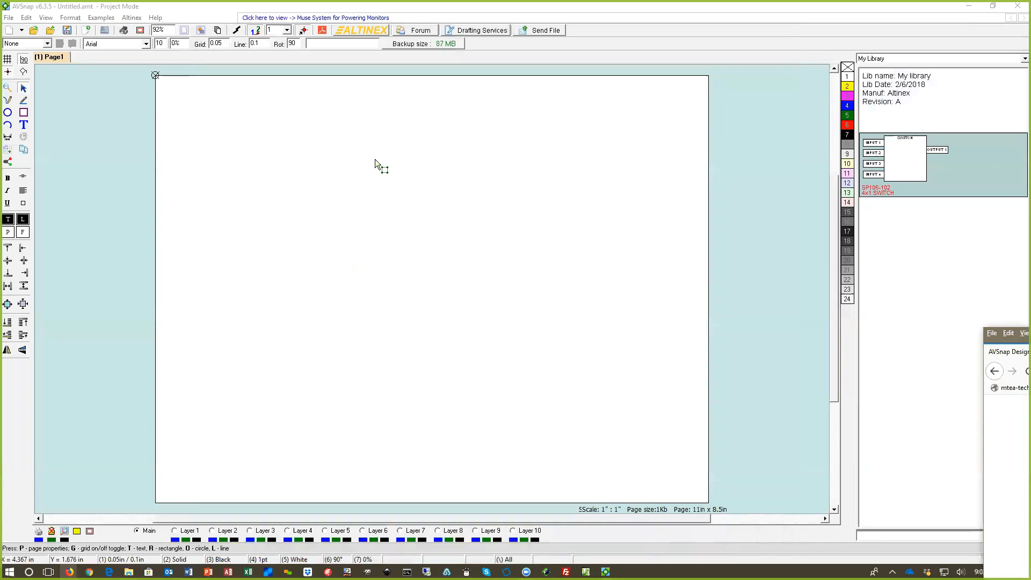